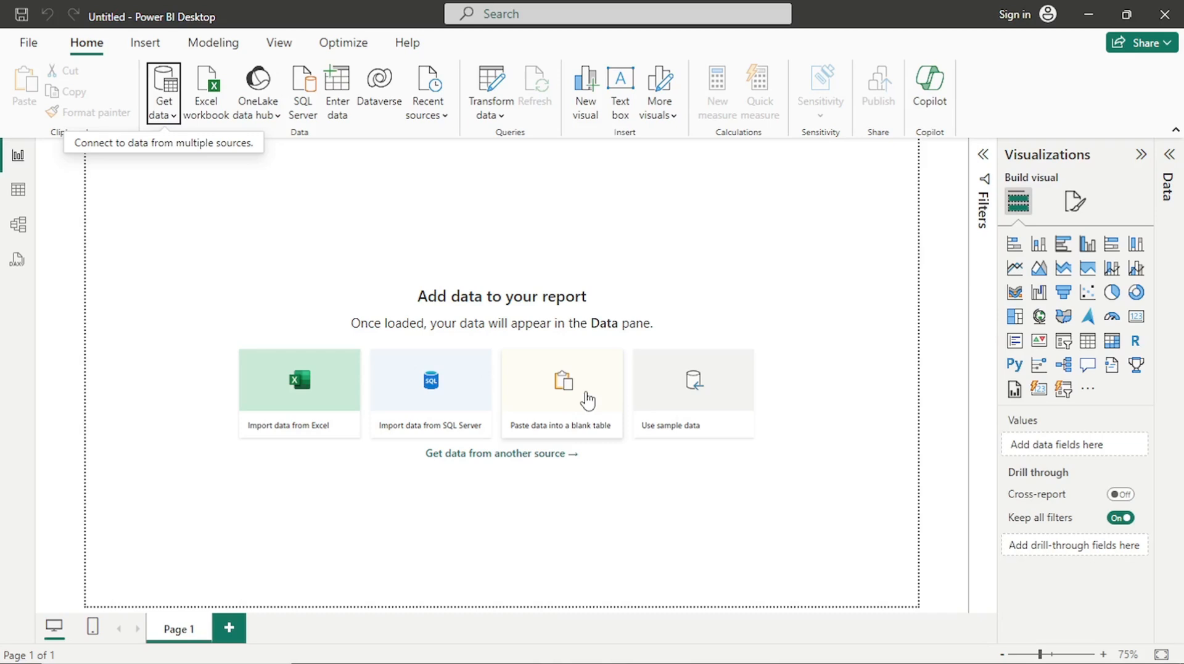
Import the text/CSV file WA_Fn-UseC_-Telco-Customer-Churn.csv and open its data in the Power Query Editor
{"action": "left_click", "coordinate": [167, 112]}
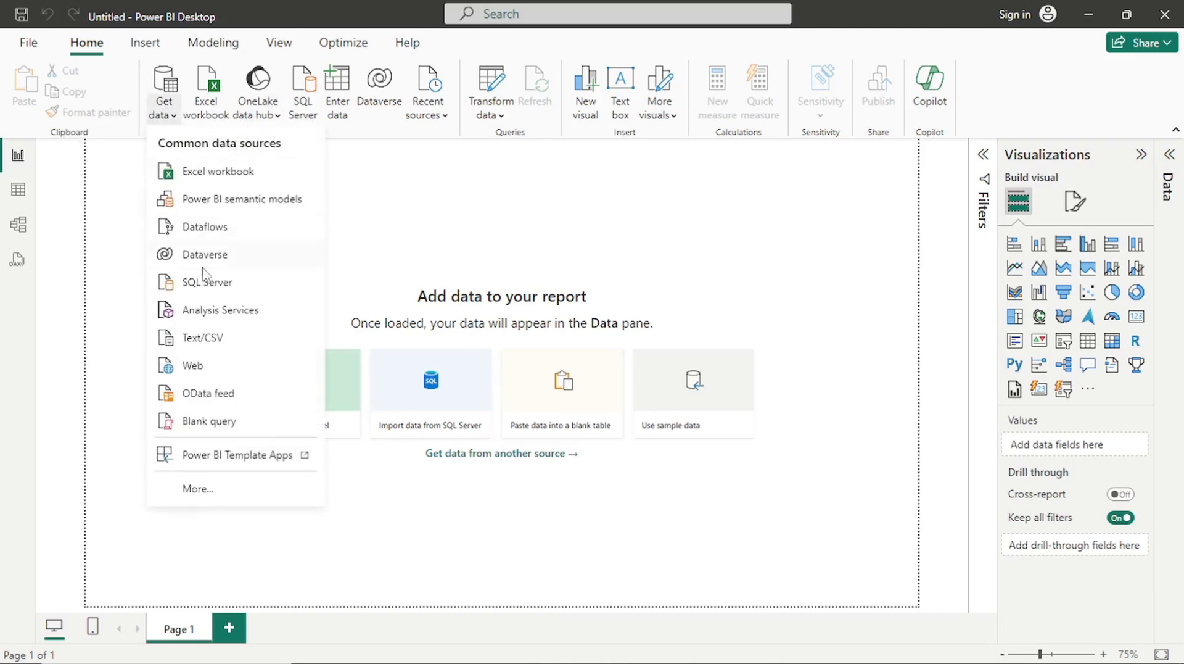
{"action": "left_click", "coordinate": [211, 338]}
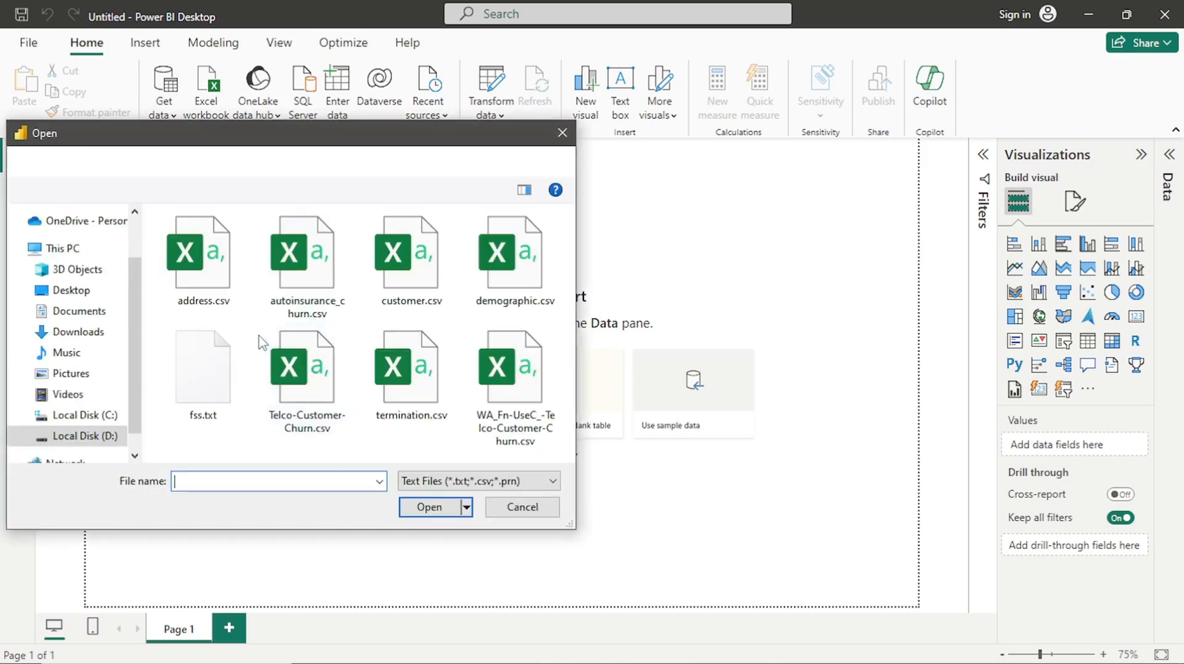
{"action": "left_click", "coordinate": [523, 413]}
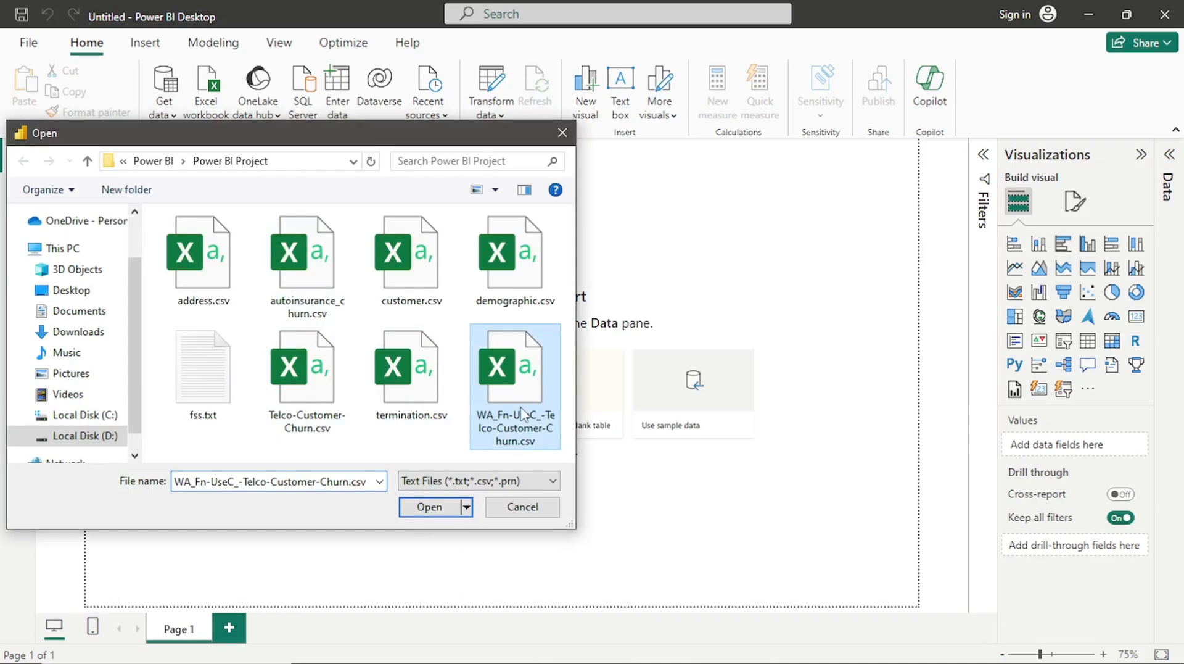
{"action": "left_click", "coordinate": [435, 511]}
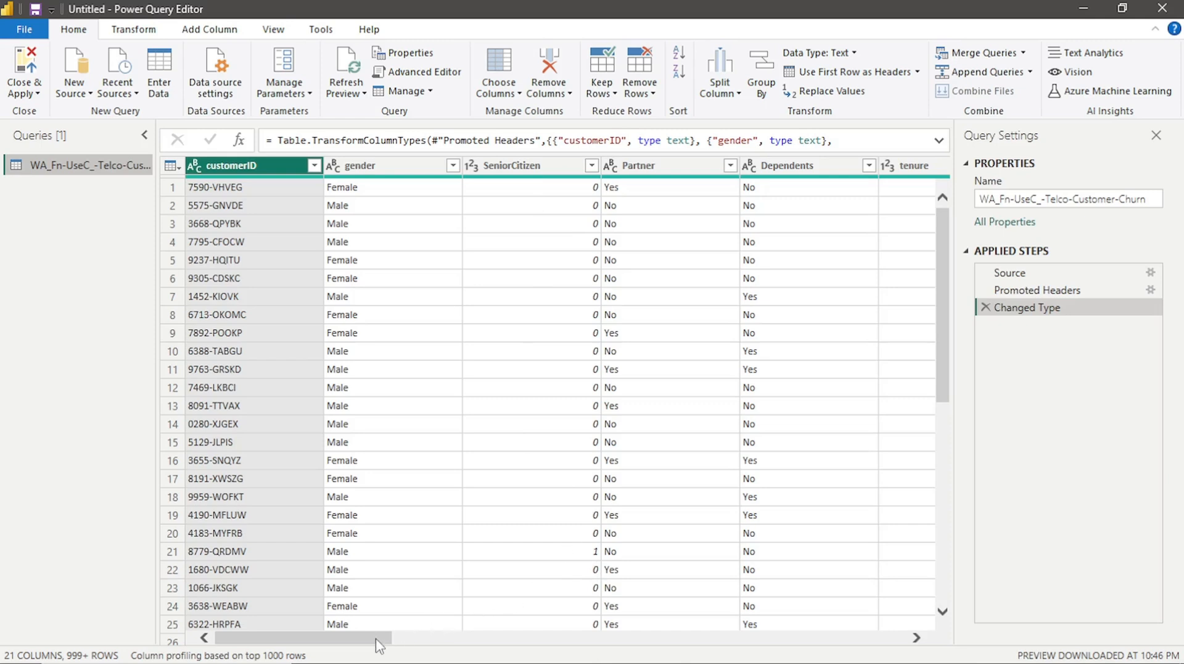
Replace the value Yes with 1 in the Churn column
{"action": "left_click_drag", "start_coordinate": [379, 646], "coordinate": [446, 646]}
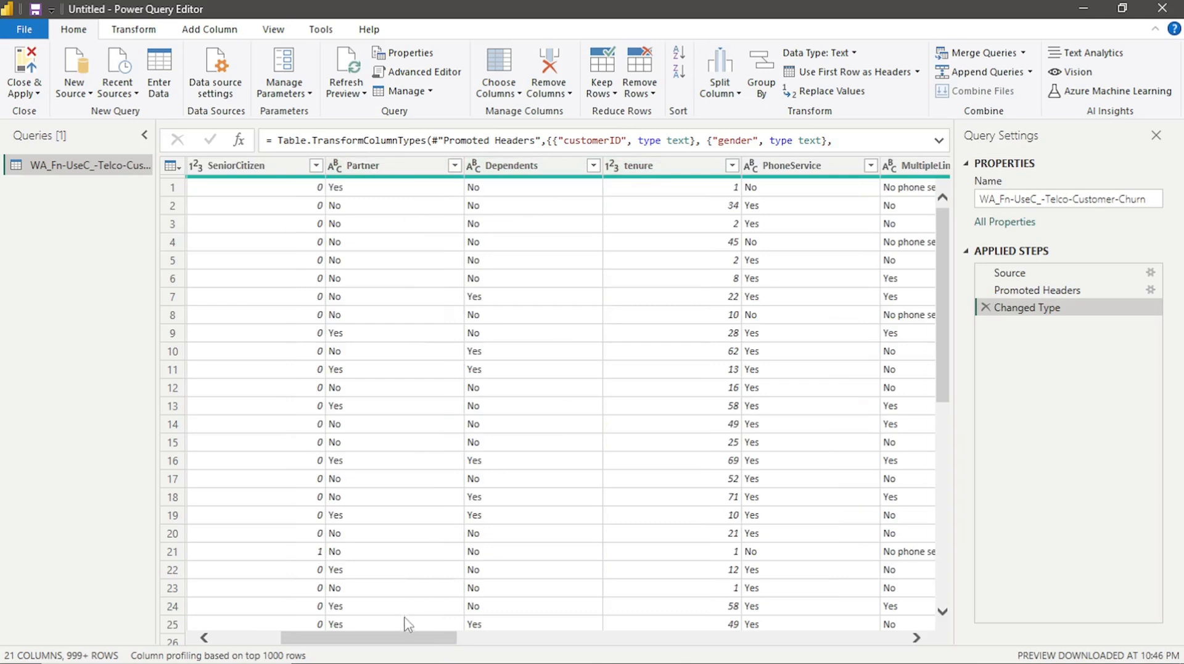
{"action": "left_click_drag", "start_coordinate": [410, 638], "coordinate": [545, 647]}
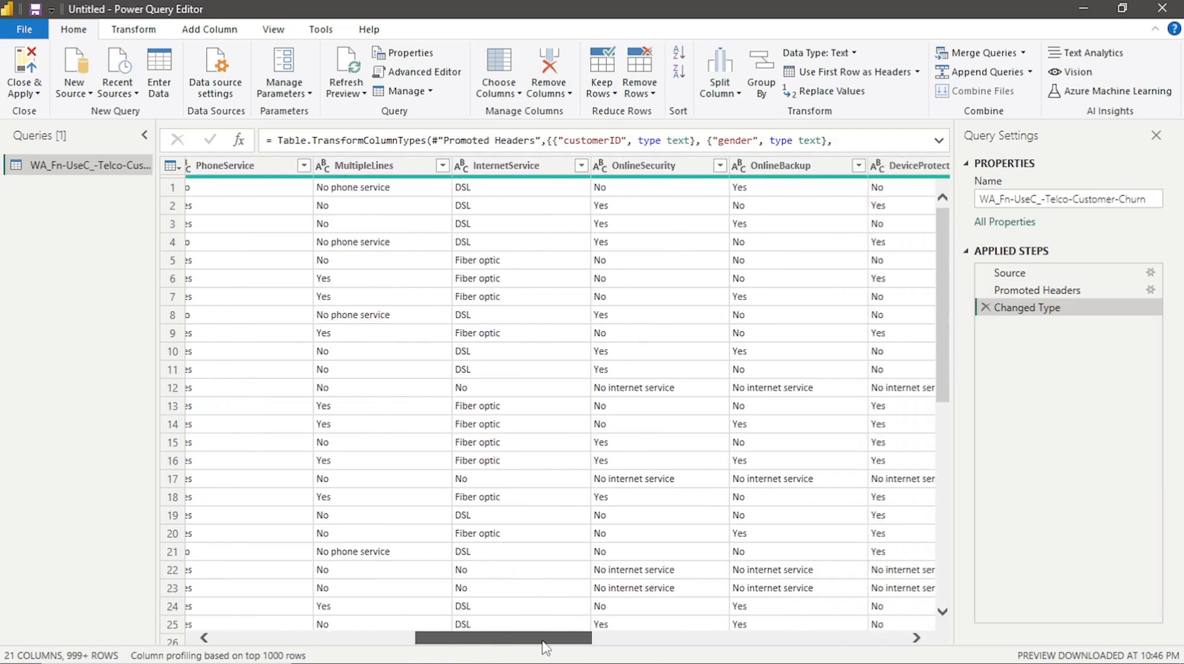
{"action": "left_click_drag", "start_coordinate": [546, 647], "coordinate": [629, 649]}
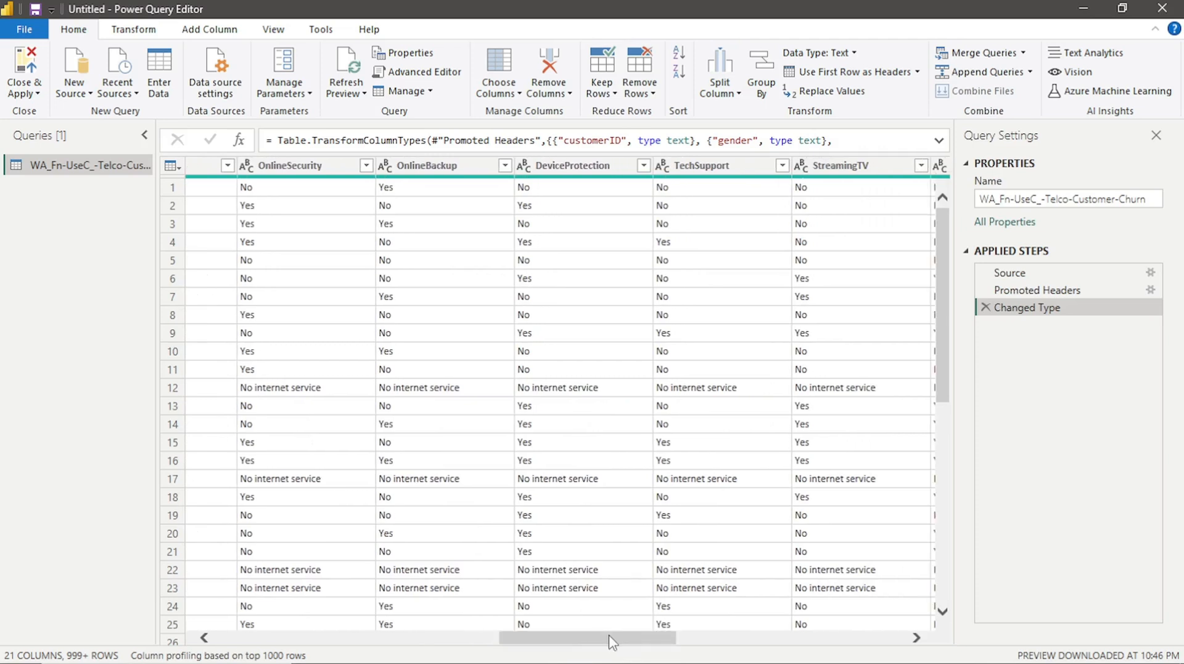
{"action": "left_click_drag", "start_coordinate": [610, 642], "coordinate": [822, 643]}
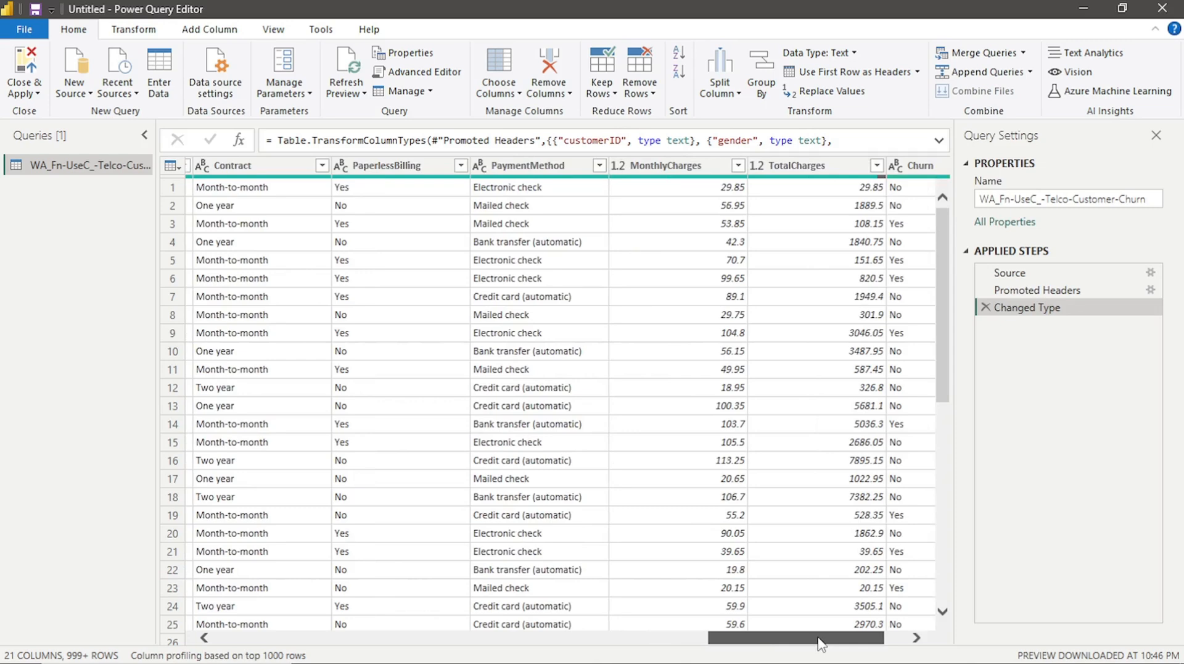
{"action": "left_click_drag", "start_coordinate": [821, 643], "coordinate": [871, 637]}
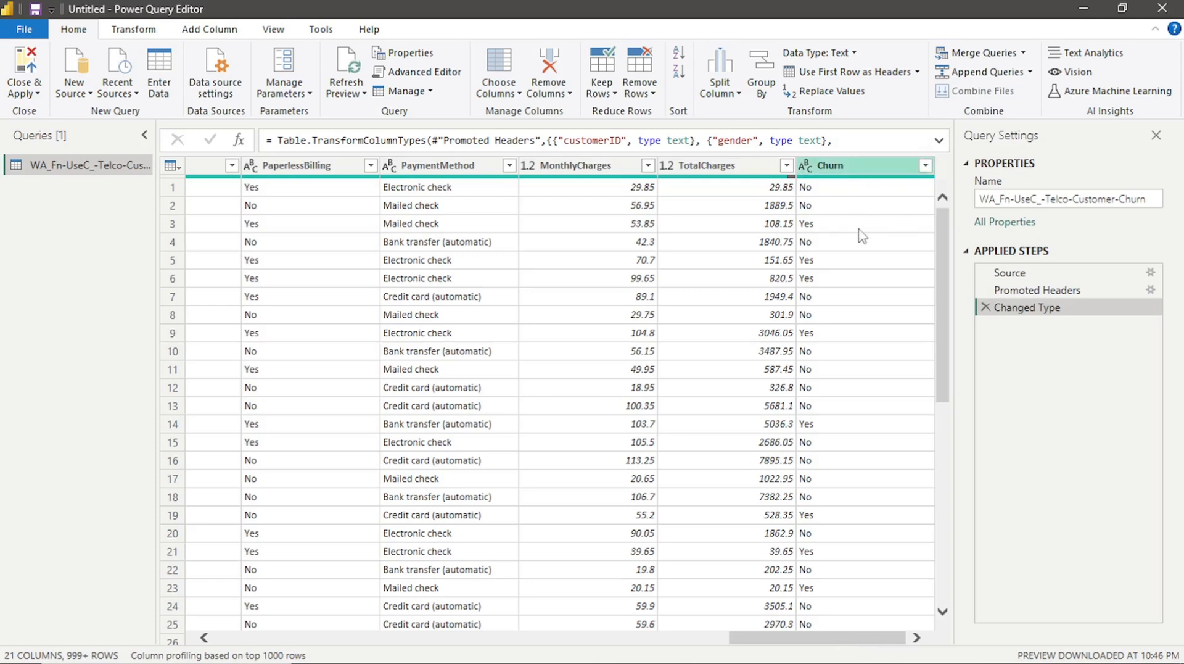
{"action": "left_click", "coordinate": [840, 168]}
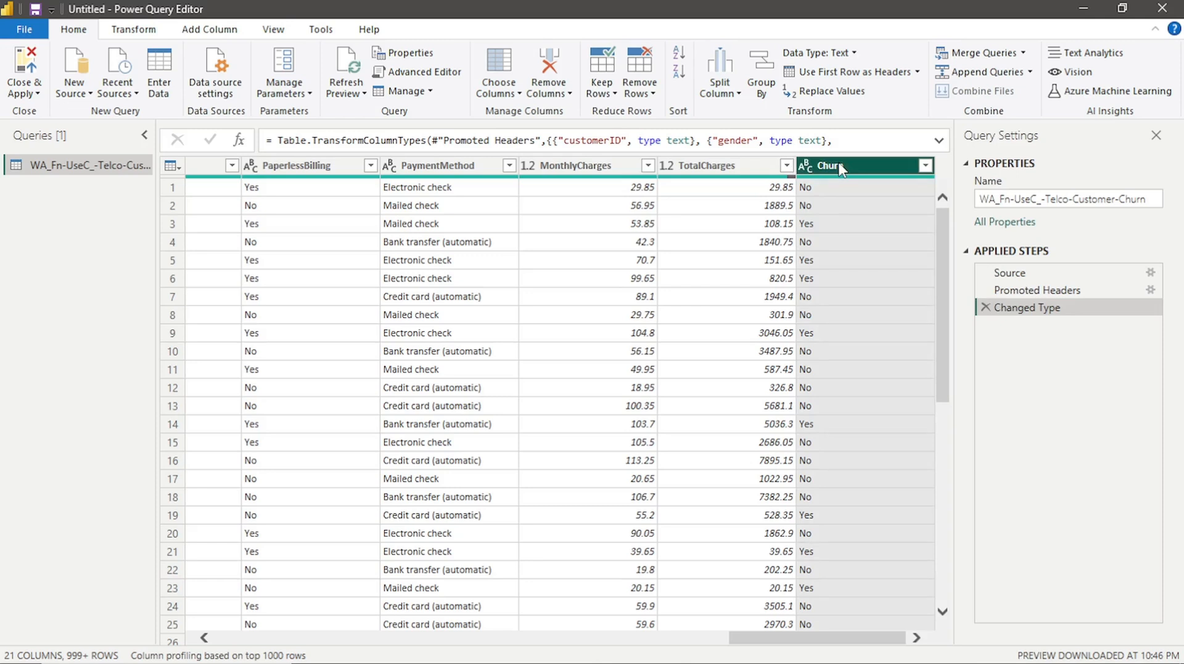
{"action": "right_click", "coordinate": [840, 168]}
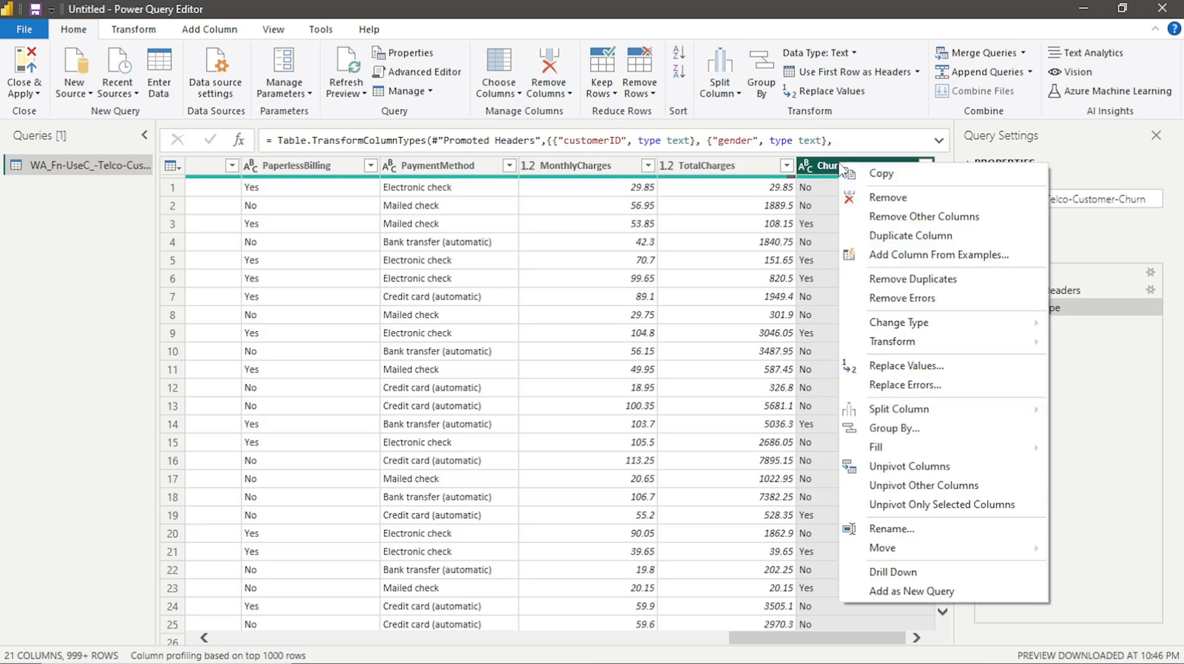
{"action": "left_click", "coordinate": [925, 366]}
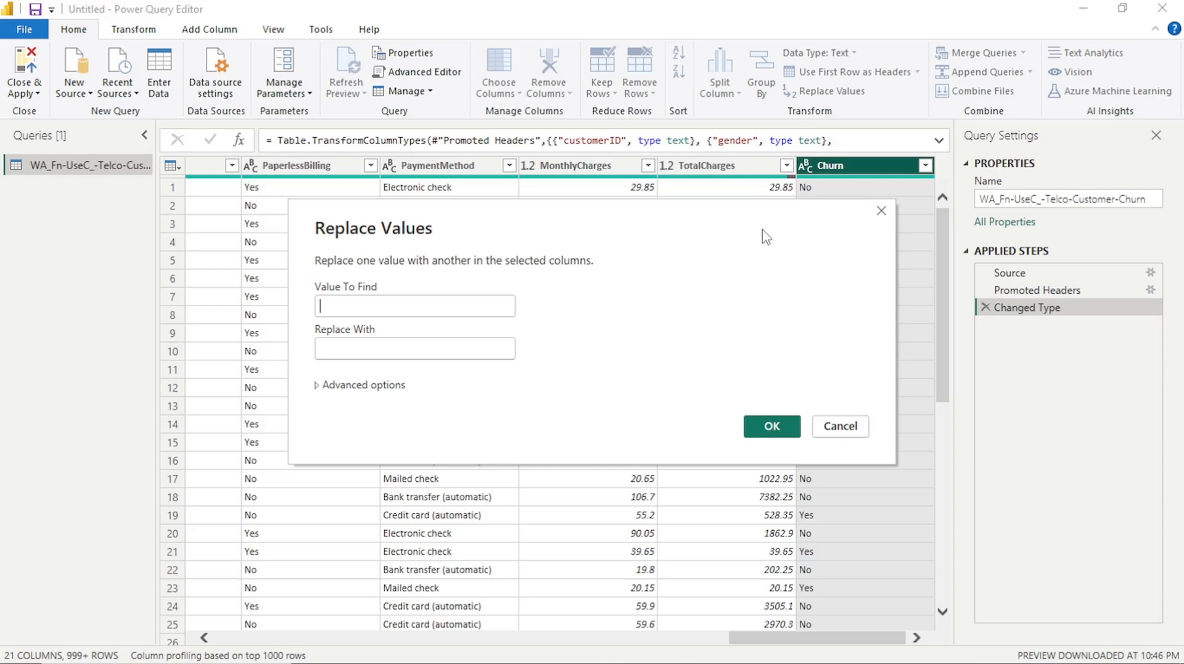
{"action": "type", "text": "Yes"}
{"action": "key", "text": "Tab"}
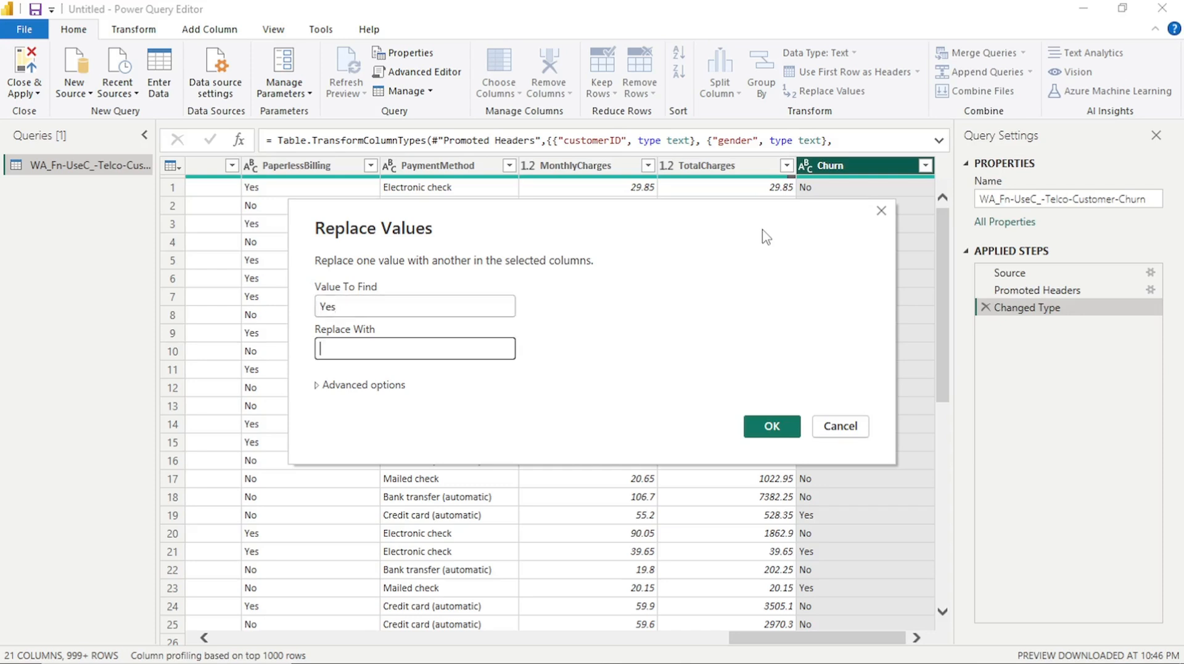
{"action": "type", "text": "1"}
{"action": "key", "text": "Return"}
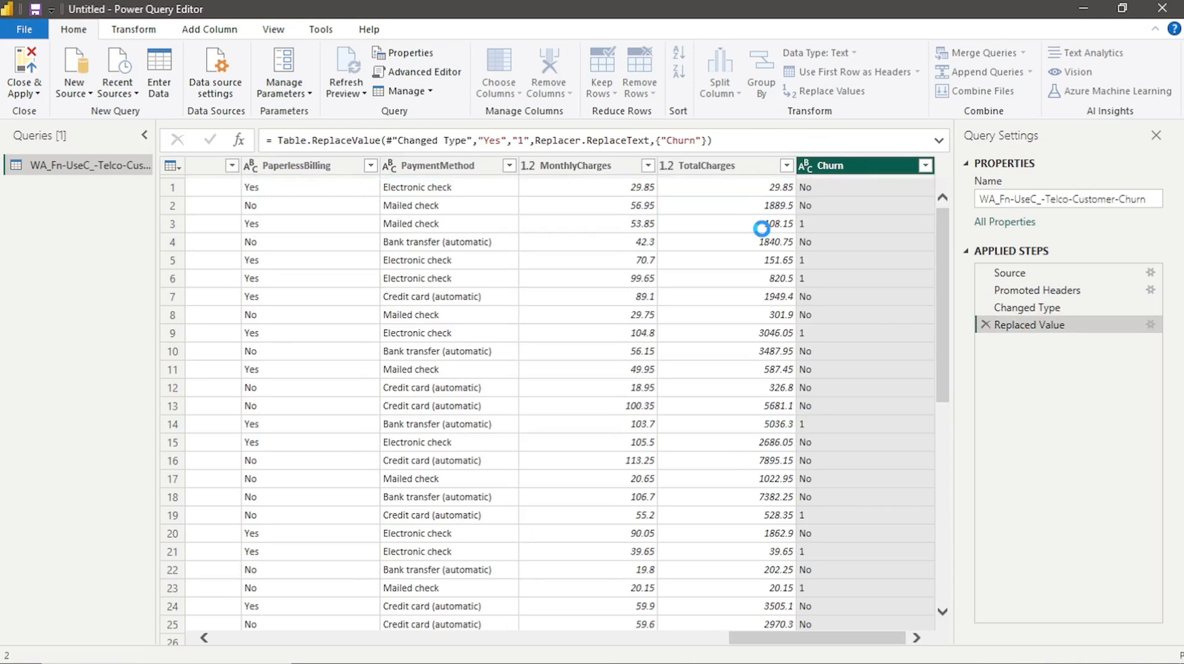
Replace the value No with 0 in the Churn column
{"action": "right_click", "coordinate": [851, 167]}
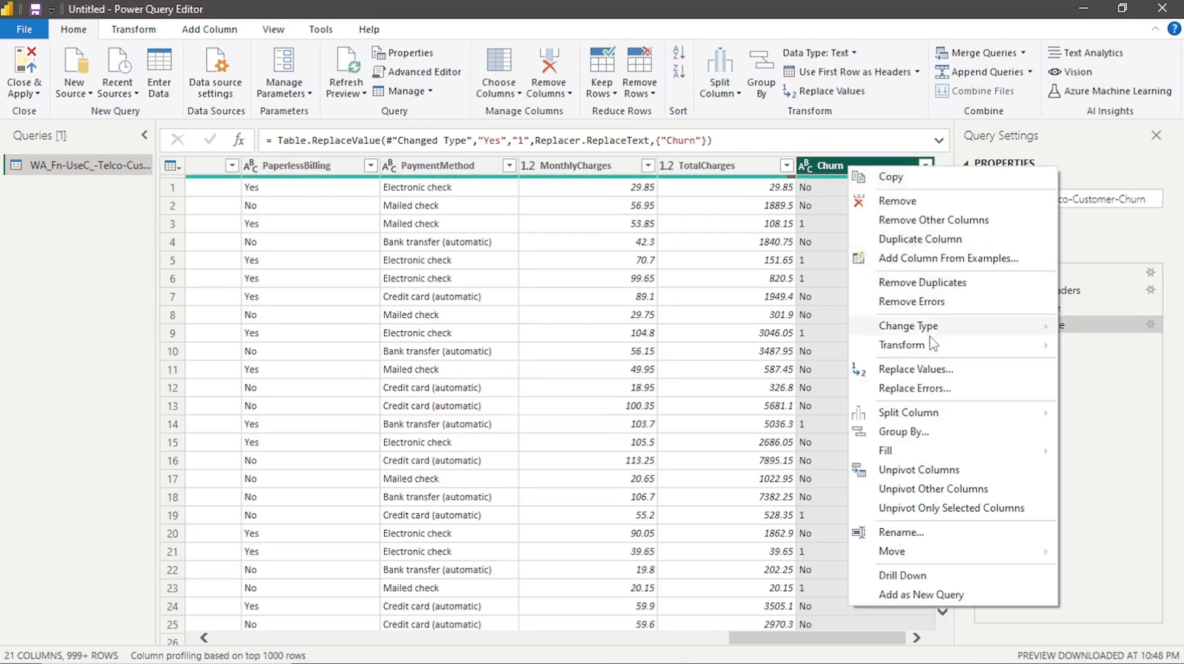
{"action": "left_click", "coordinate": [932, 373]}
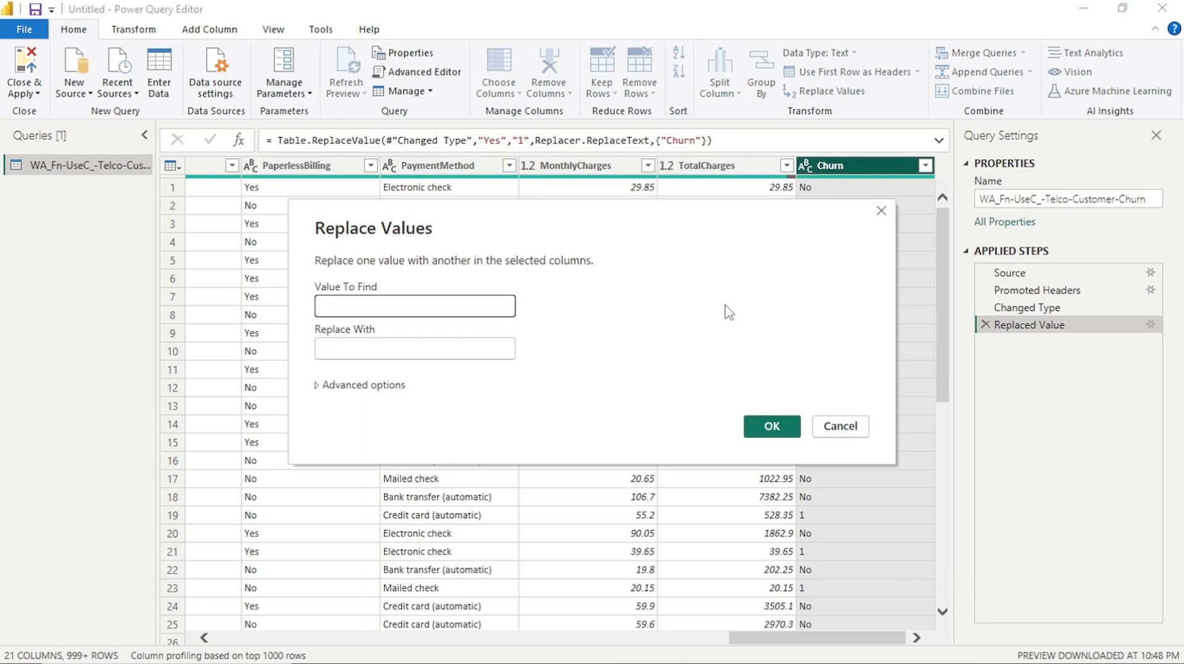
{"action": "type", "text": "No"}
{"action": "key", "text": "Tab"}
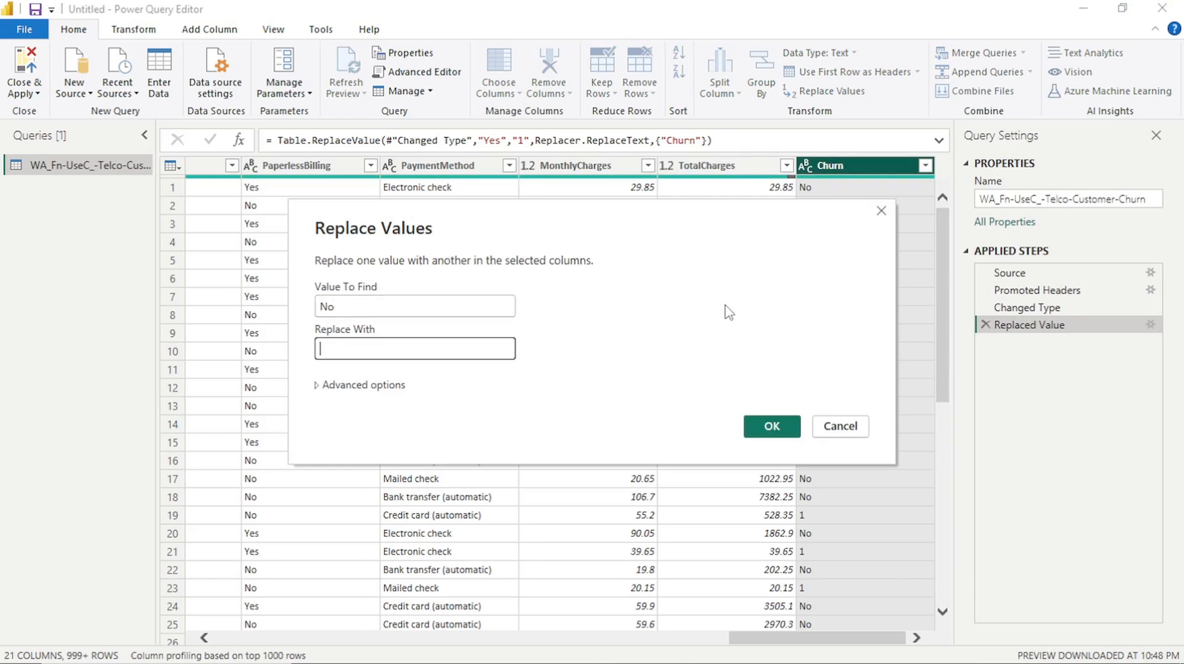
{"action": "type", "text": "0"}
{"action": "key", "text": "Return"}
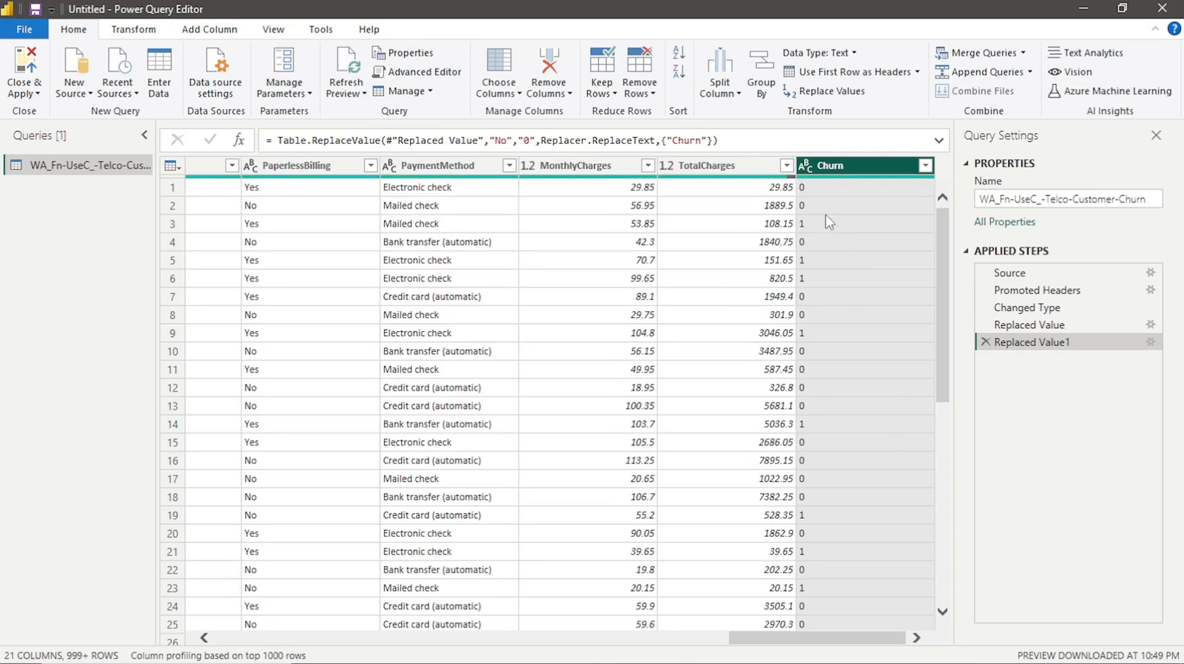
Change the Churn column's data type to Whole Number and apply the query changes to the report
{"action": "left_click", "coordinate": [806, 166]}
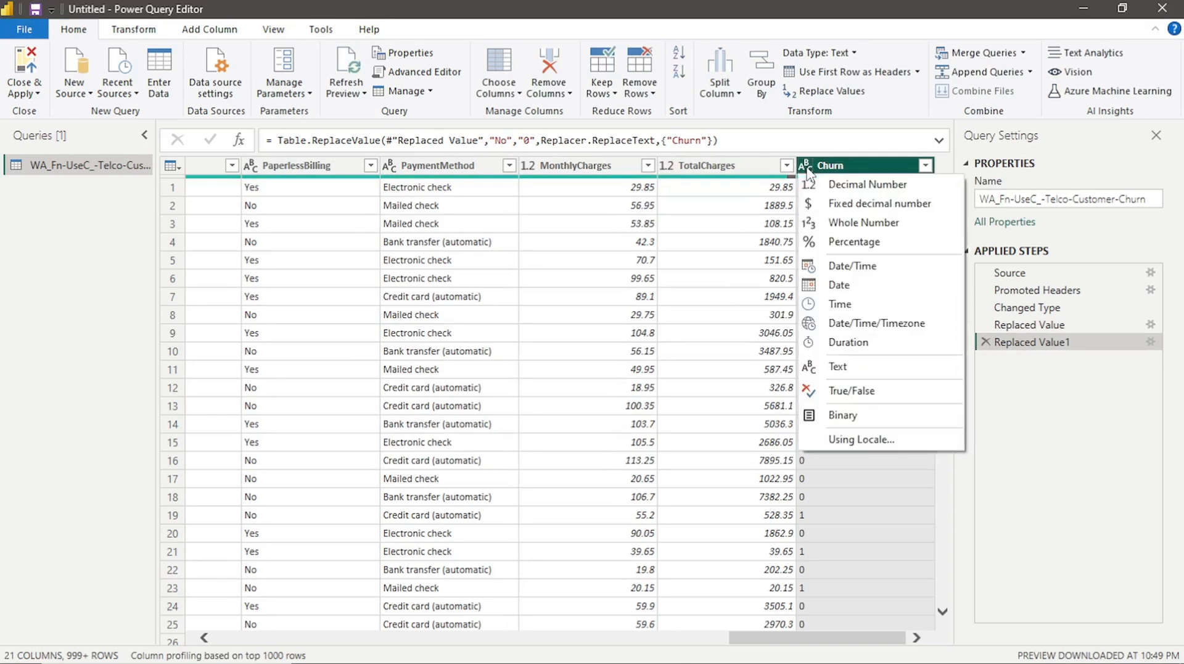
{"action": "left_click", "coordinate": [863, 223]}
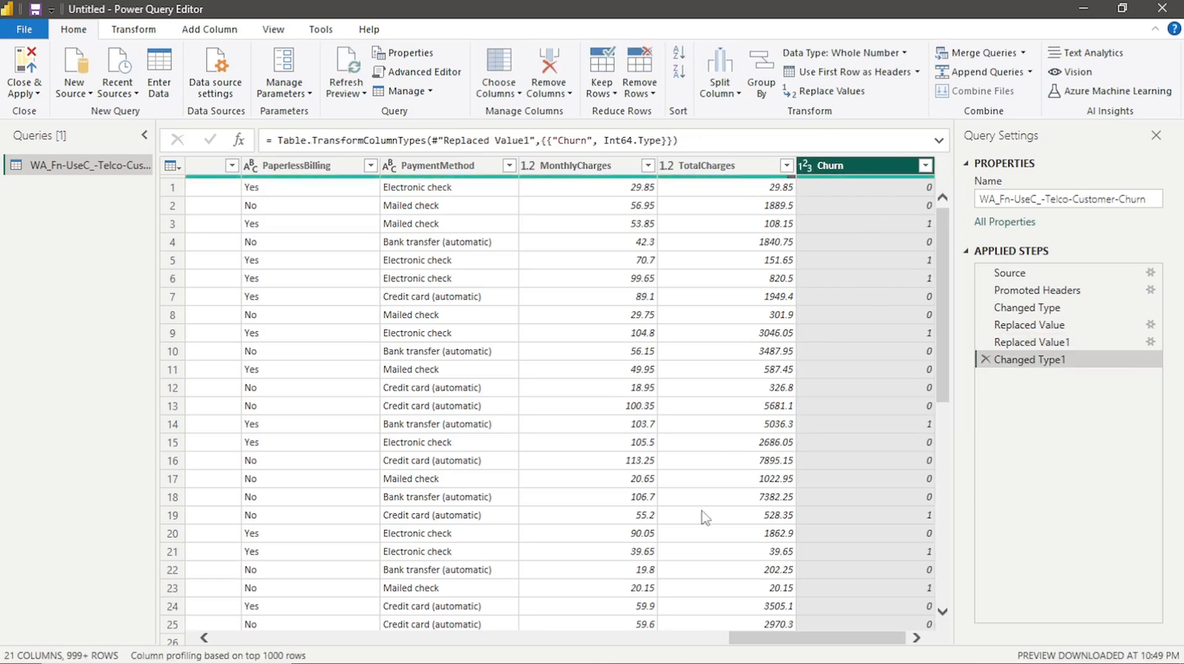
{"action": "left_click_drag", "start_coordinate": [773, 644], "coordinate": [143, 629]}
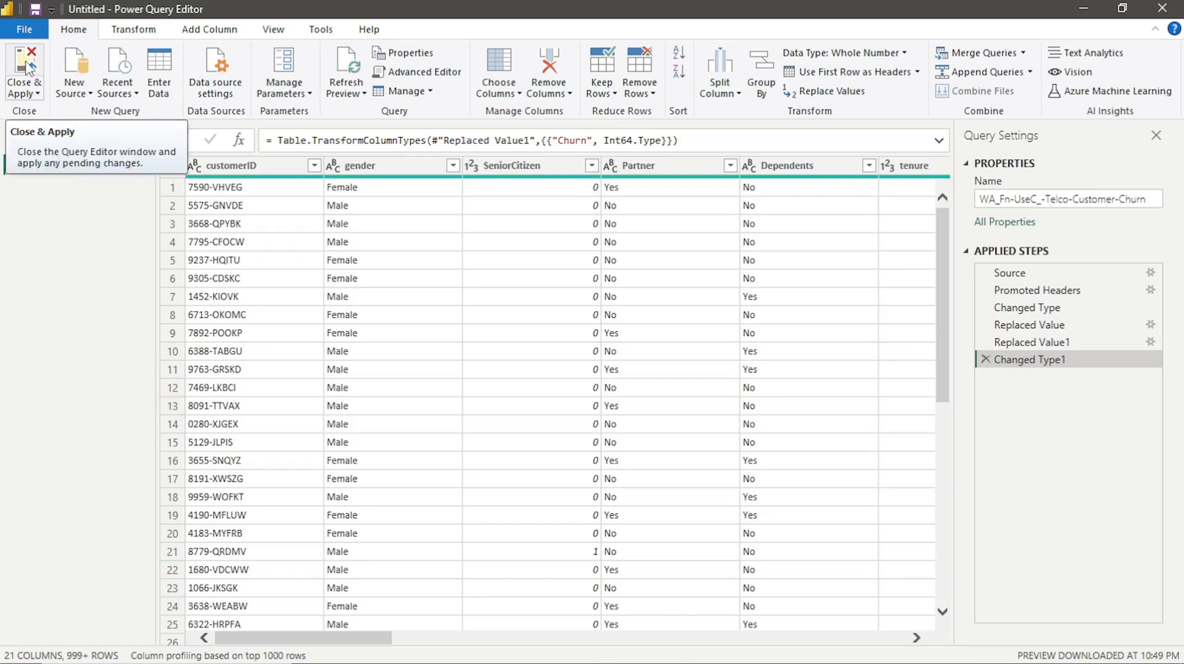
{"action": "left_click", "coordinate": [26, 68]}
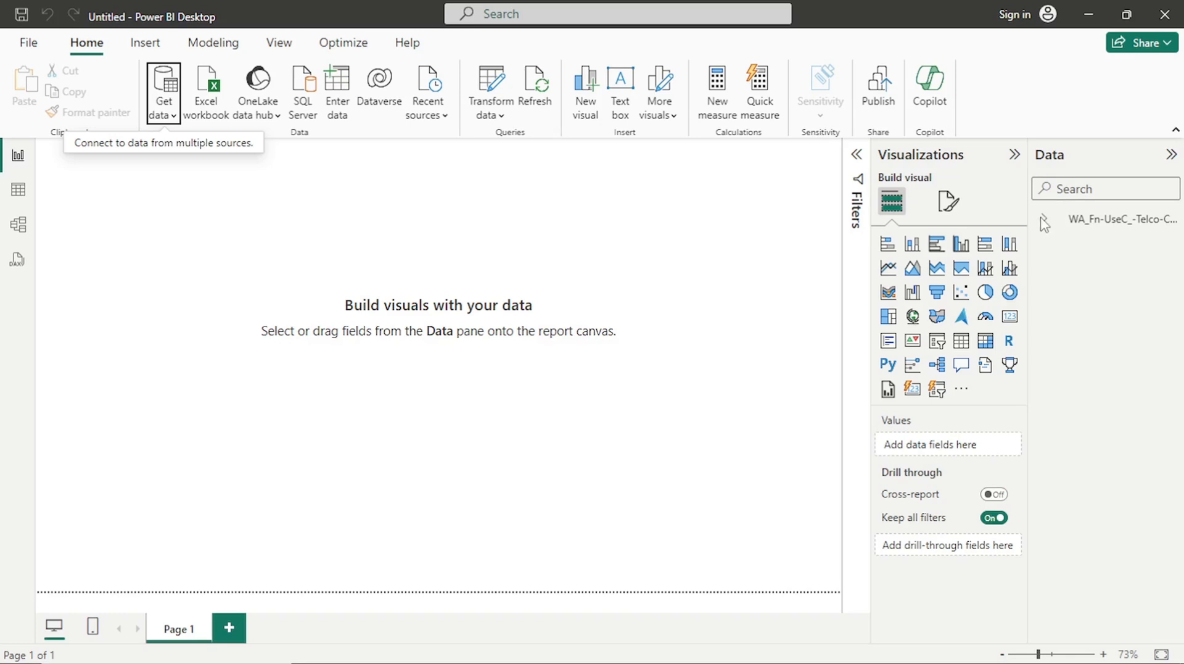
Create the measure Total Subscribers = COUNT('WA_Fn-UseC_-Telco-Customer-Churn'[customerID]) in the churn table
{"action": "left_click", "coordinate": [1044, 220]}
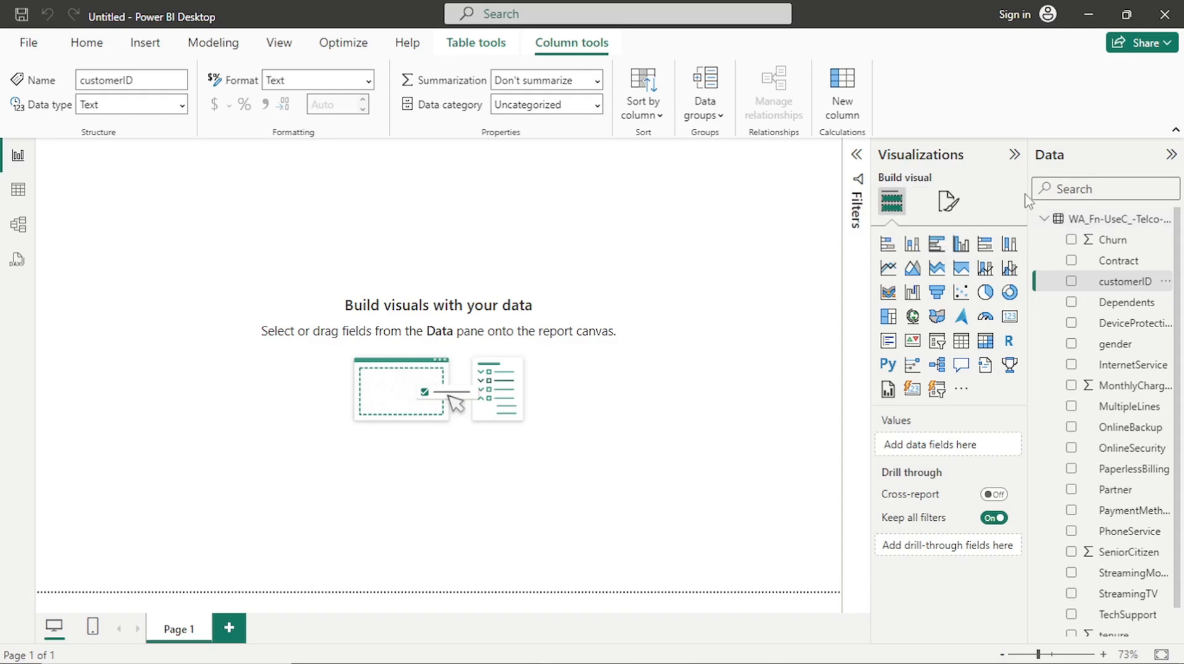
{"action": "left_click", "coordinate": [1065, 223]}
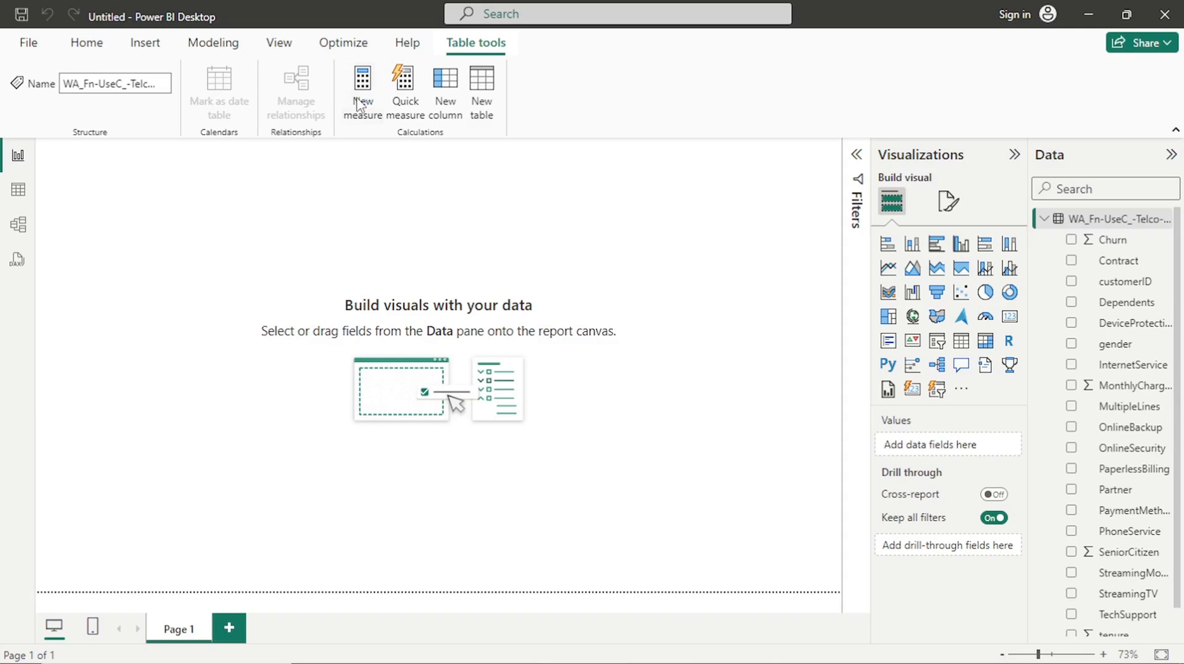
{"action": "left_click", "coordinate": [360, 105]}
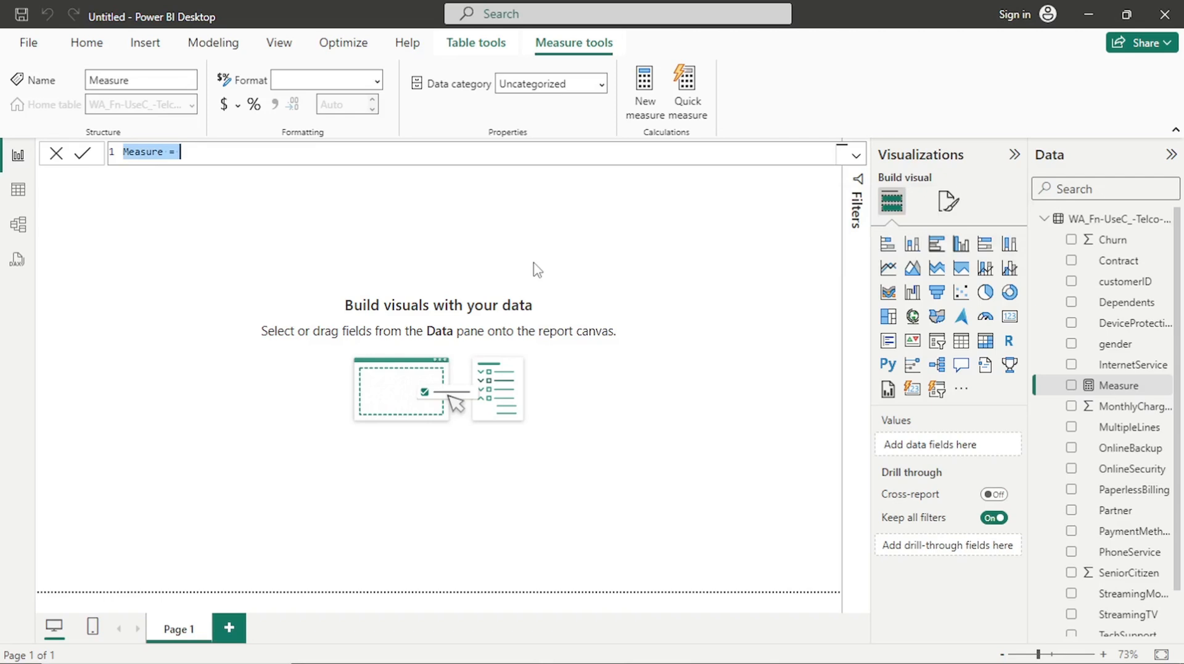
{"action": "type", "text": "T"}
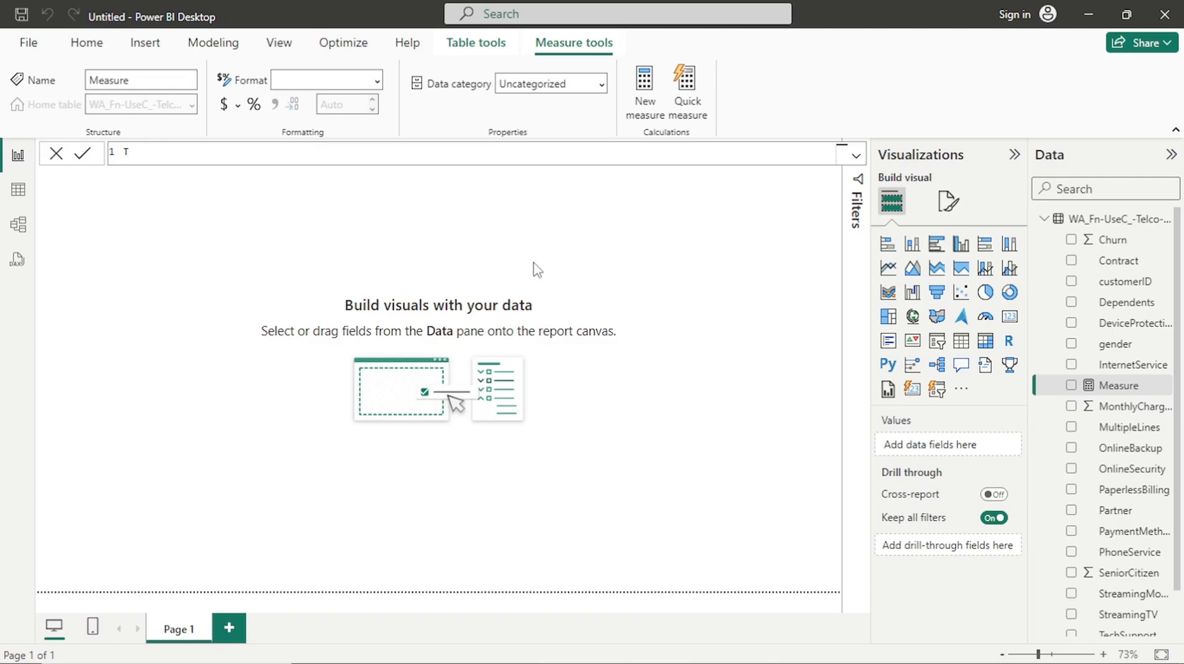
{"action": "type", "text": "otal Subscribers= count"}
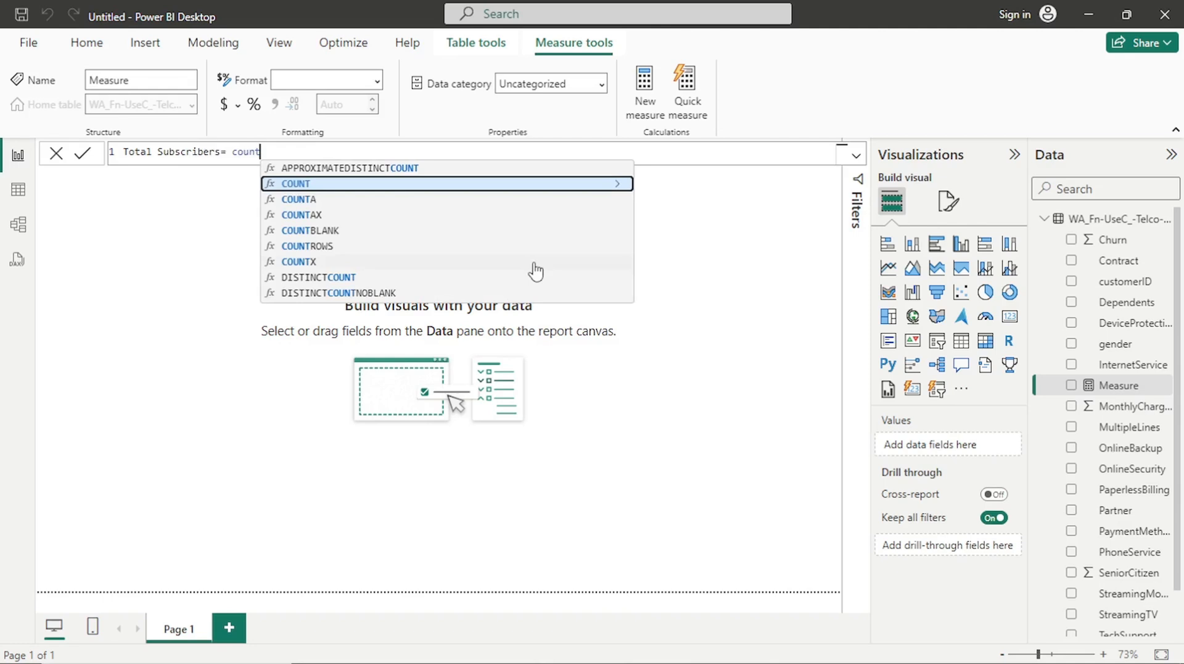
{"action": "left_click", "coordinate": [406, 183]}
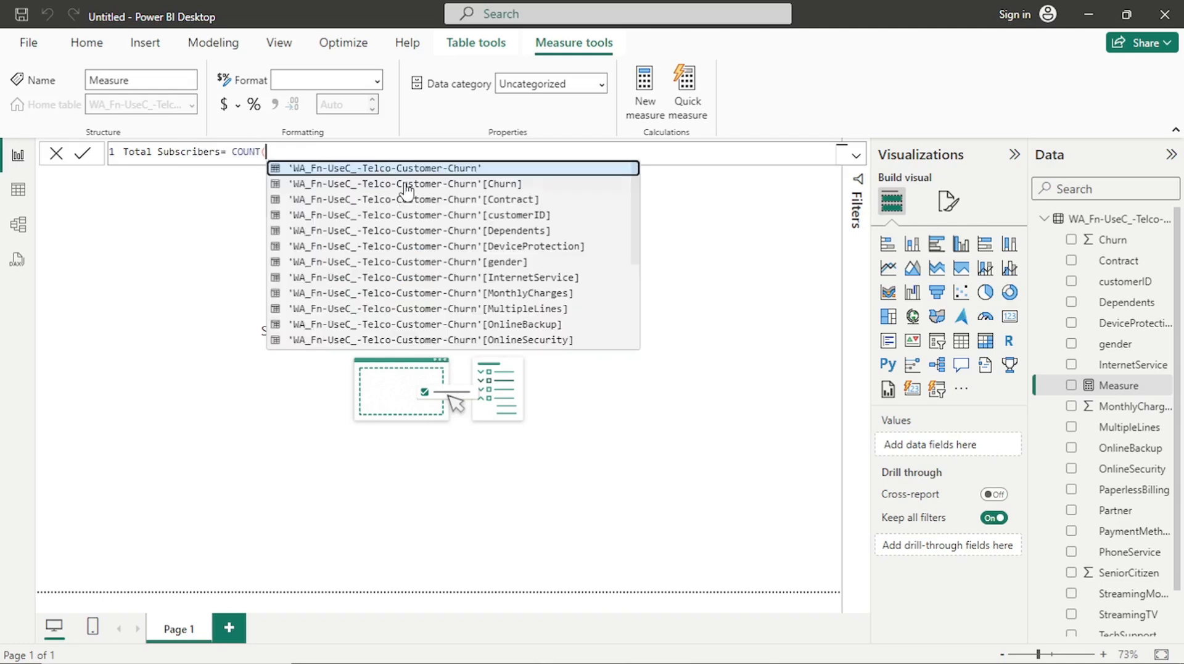
{"action": "left_click", "coordinate": [465, 214]}
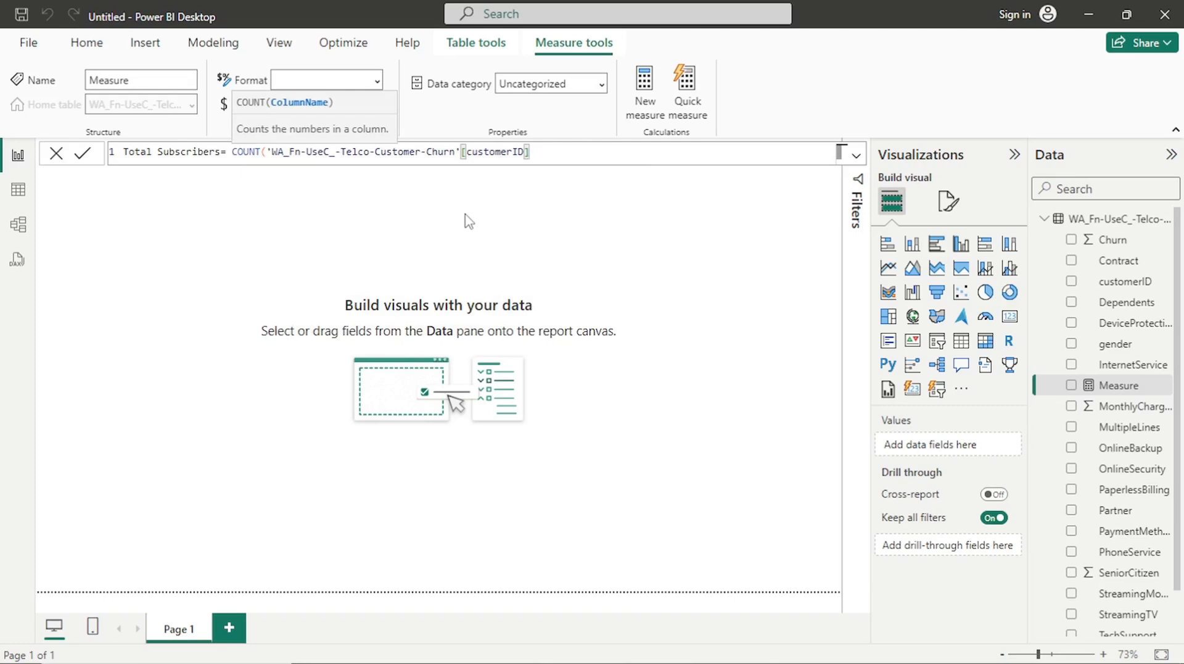
{"action": "type", "text": ")"}
{"action": "key", "text": "Return"}
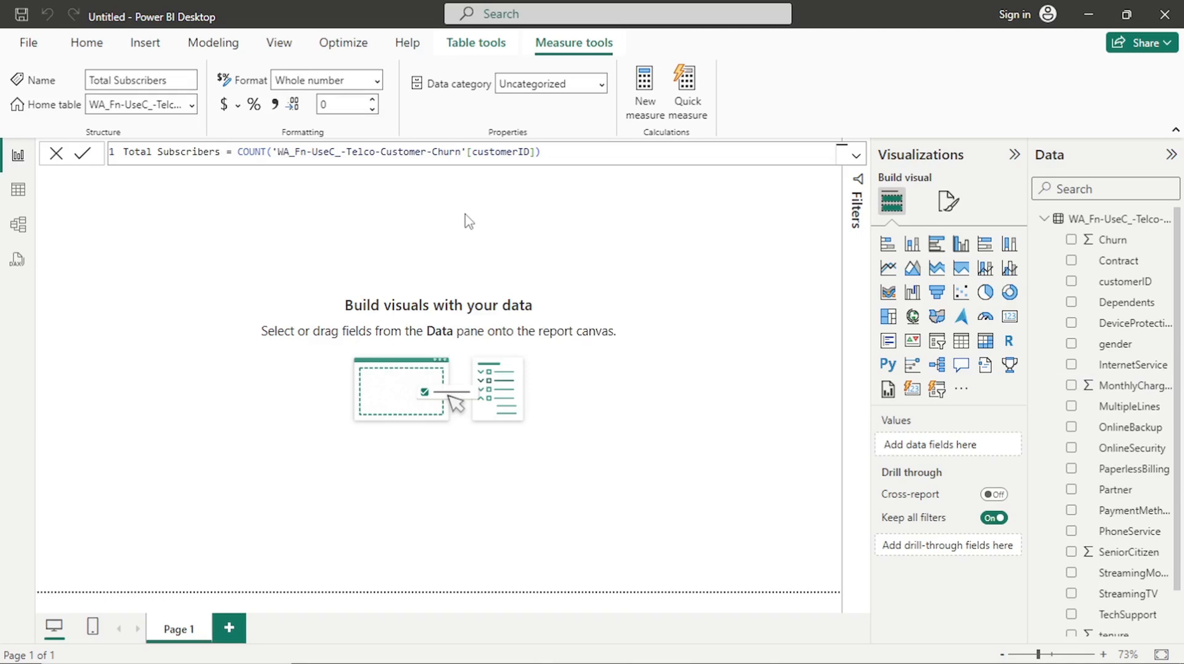
Create the measure Unsubscribed Customers = SUM('WA_Fn-UseC_-Telco-Customer-Churn'[Churn])
{"action": "left_click", "coordinate": [644, 97]}
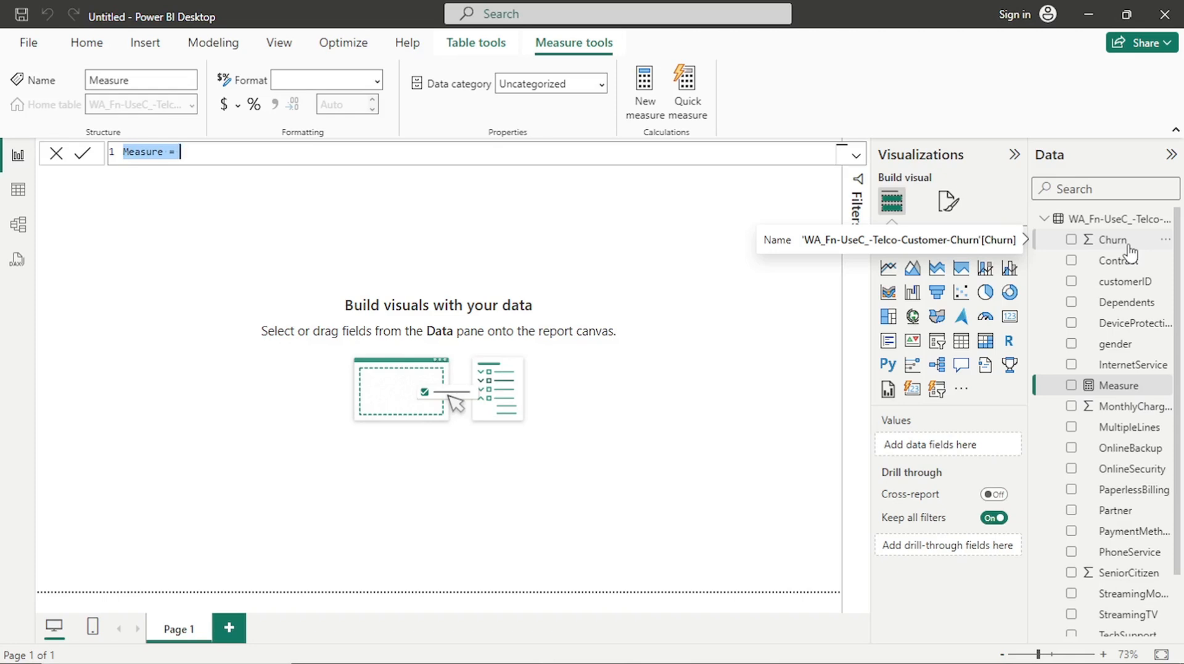
{"action": "type", "text": "Un"}
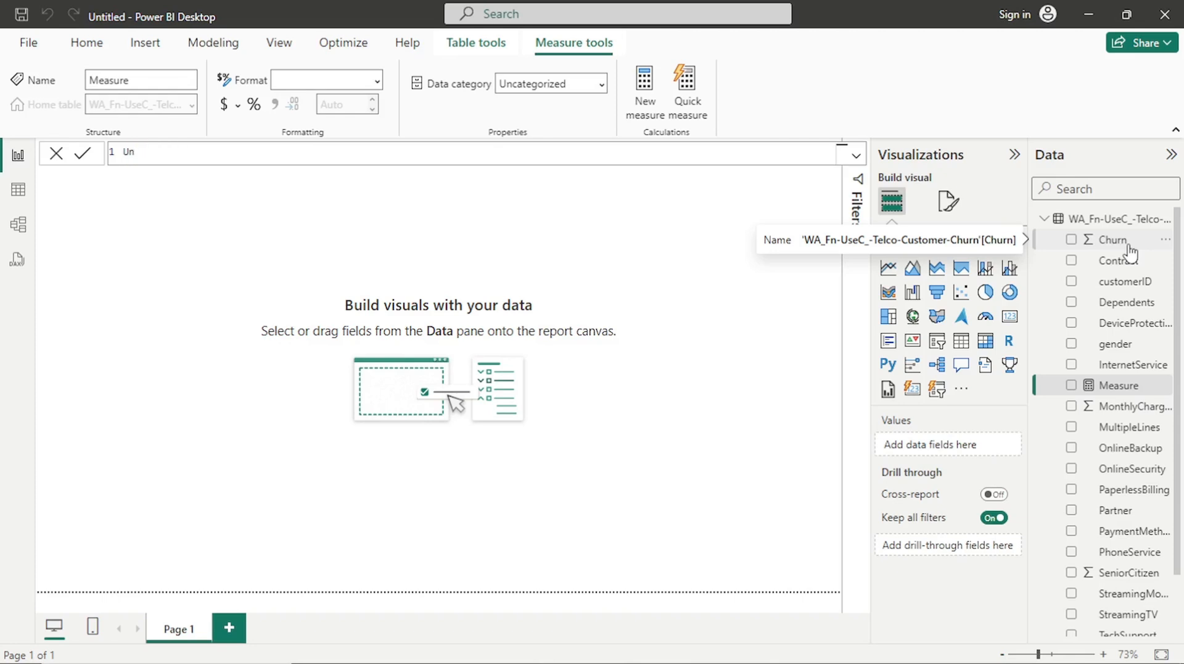
{"action": "type", "text": "subscribed Customers = sum"}
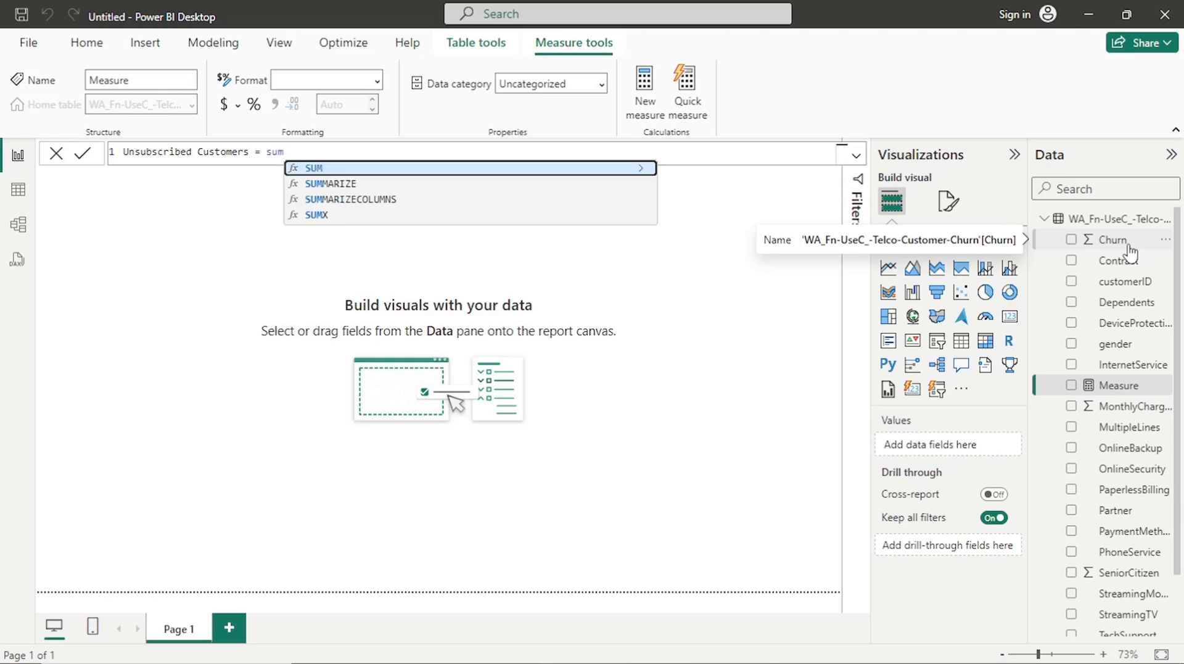
{"action": "left_click", "coordinate": [575, 171]}
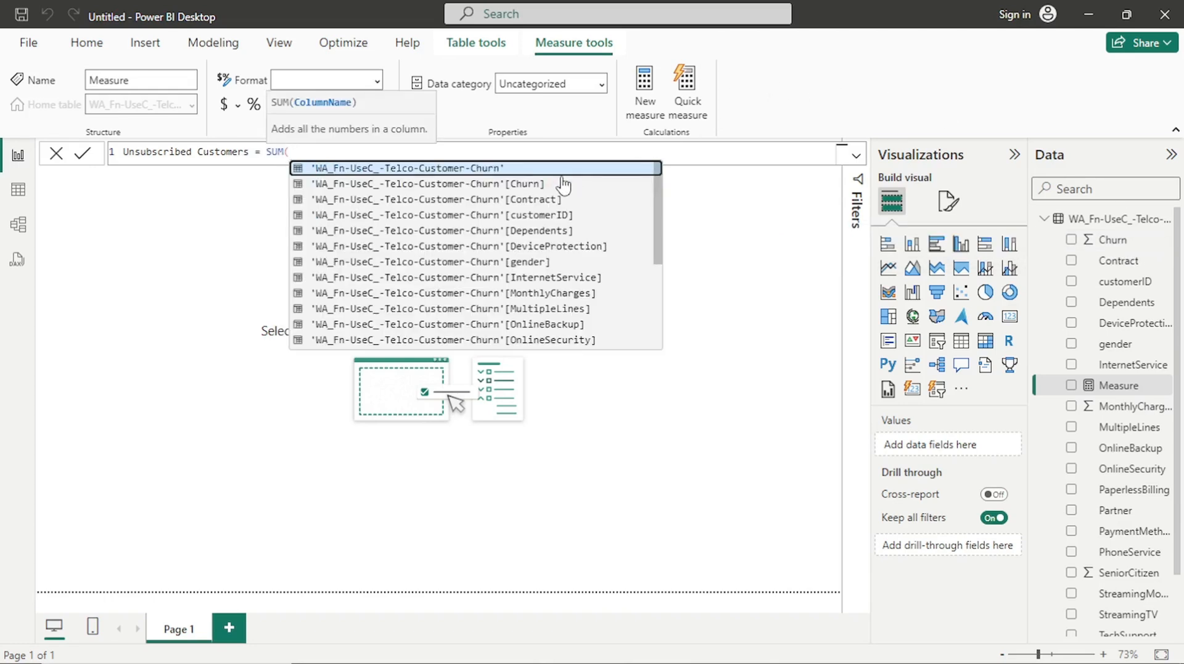
{"action": "left_click", "coordinate": [540, 185]}
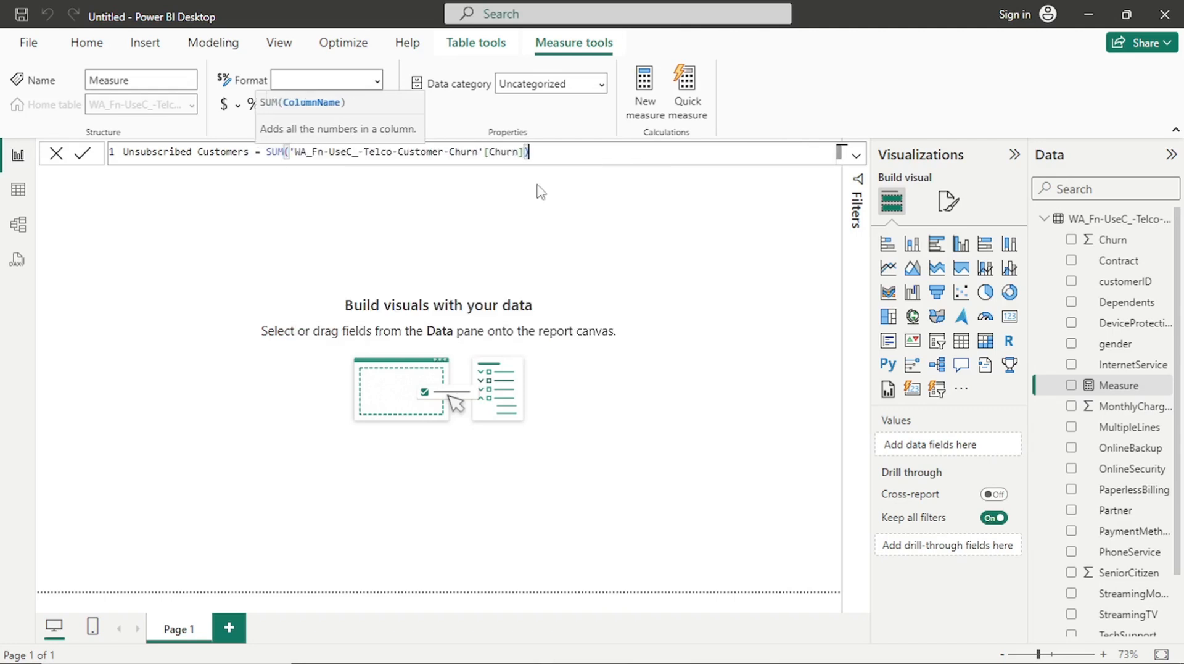
{"action": "type", "text": ")"}
{"action": "key", "text": "Return"}
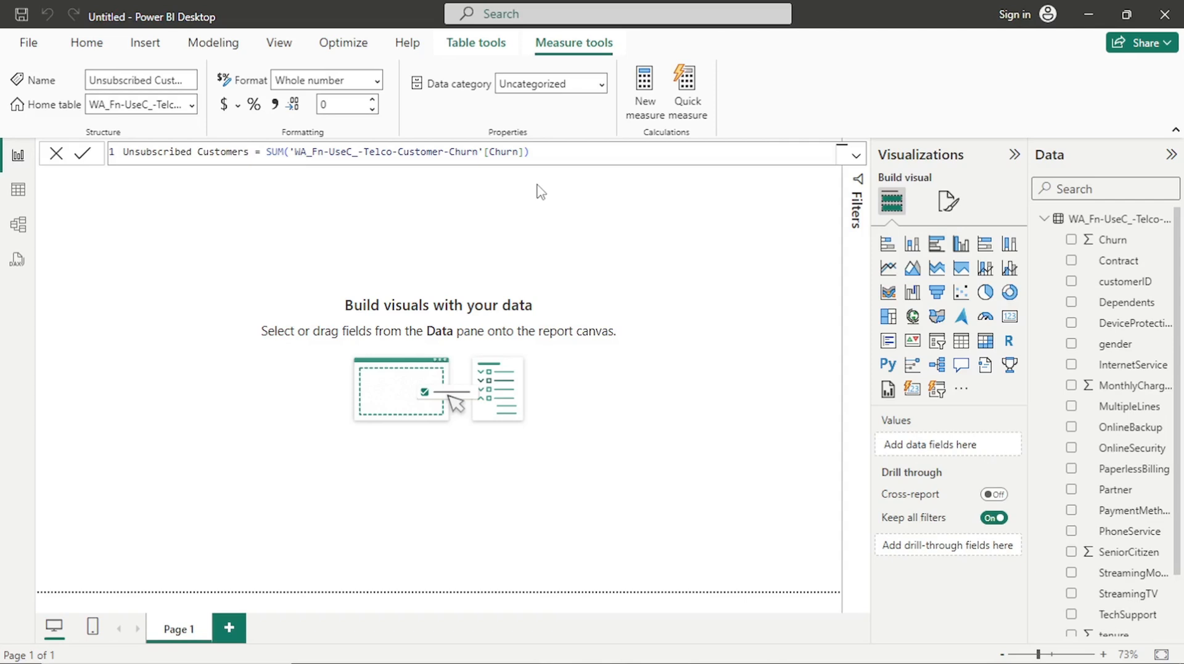
Create the measure Current Subscribers = [Total Subscribers]-[Unsubscribed Customers] in the churn table
{"action": "left_click", "coordinate": [646, 102]}
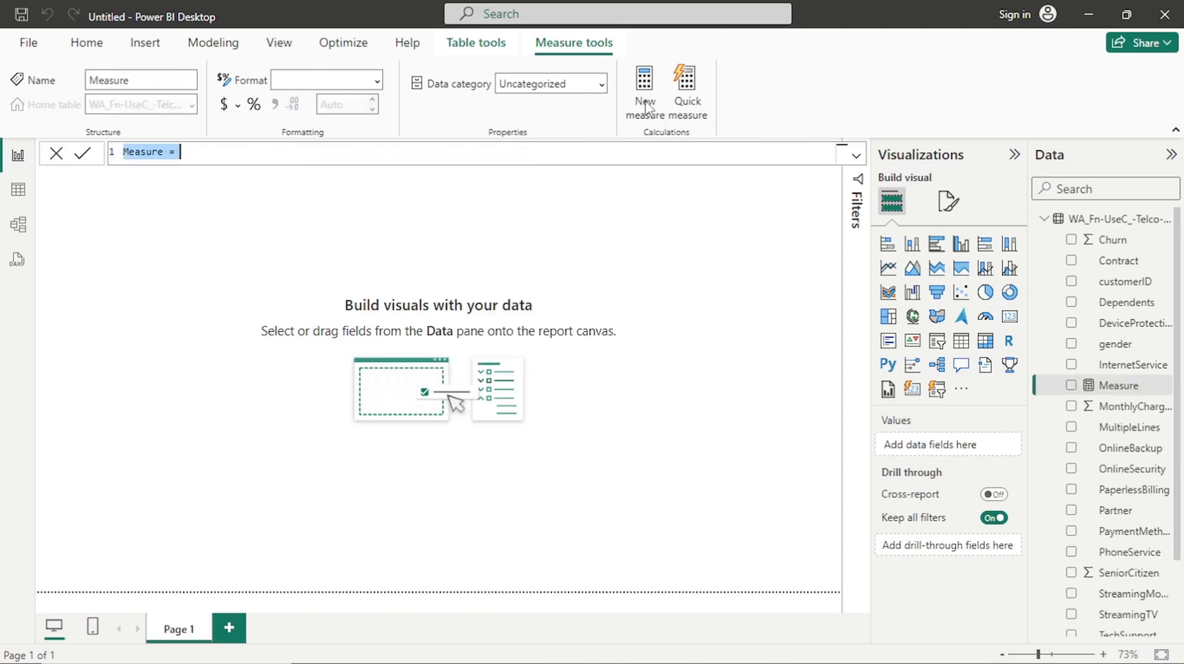
{"action": "type", "text": "C"}
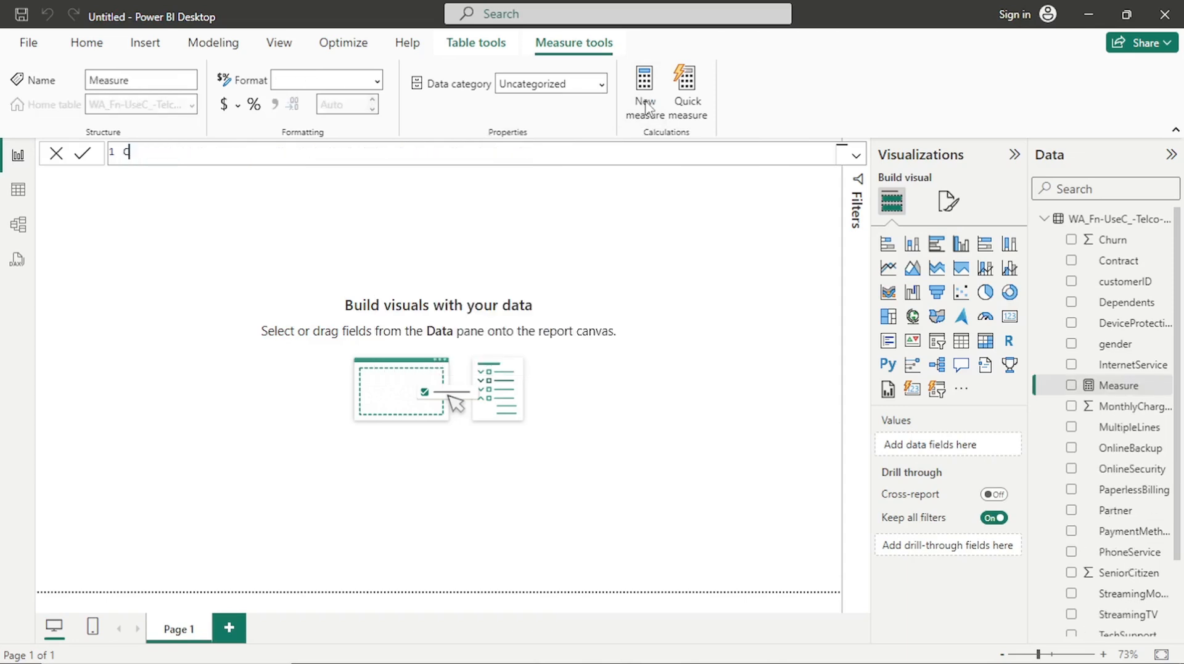
{"action": "type", "text": "urrent Subscribers = to"}
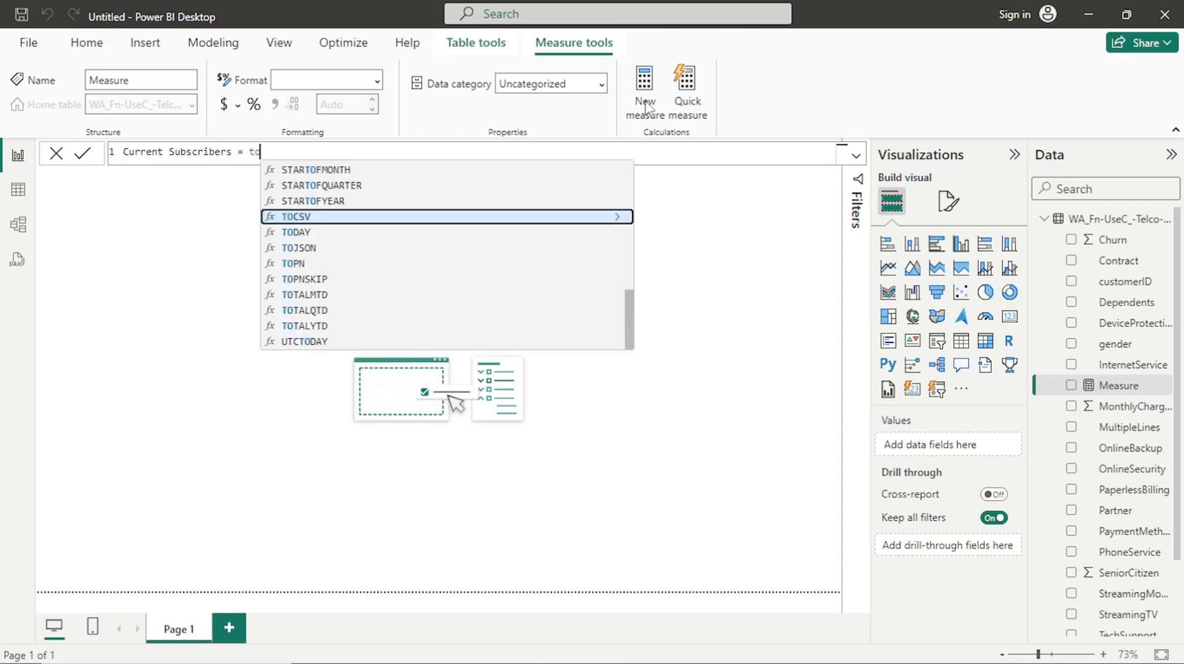
{"action": "type", "text": "tal"}
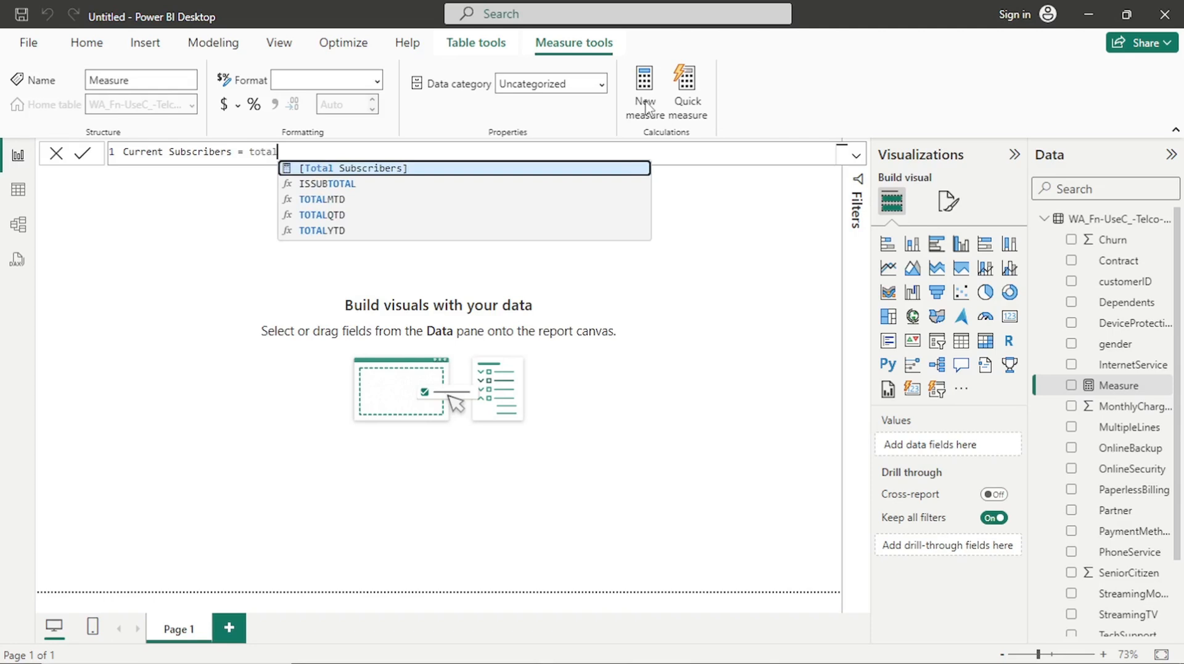
{"action": "left_click", "coordinate": [464, 169]}
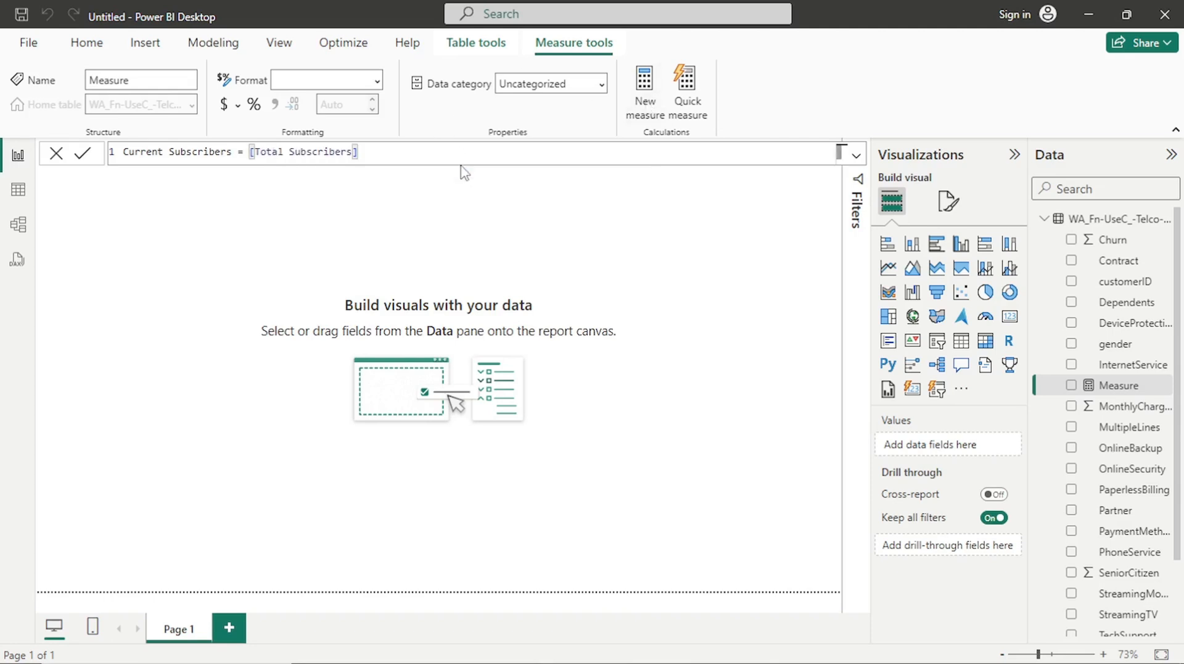
{"action": "type", "text": "-un"}
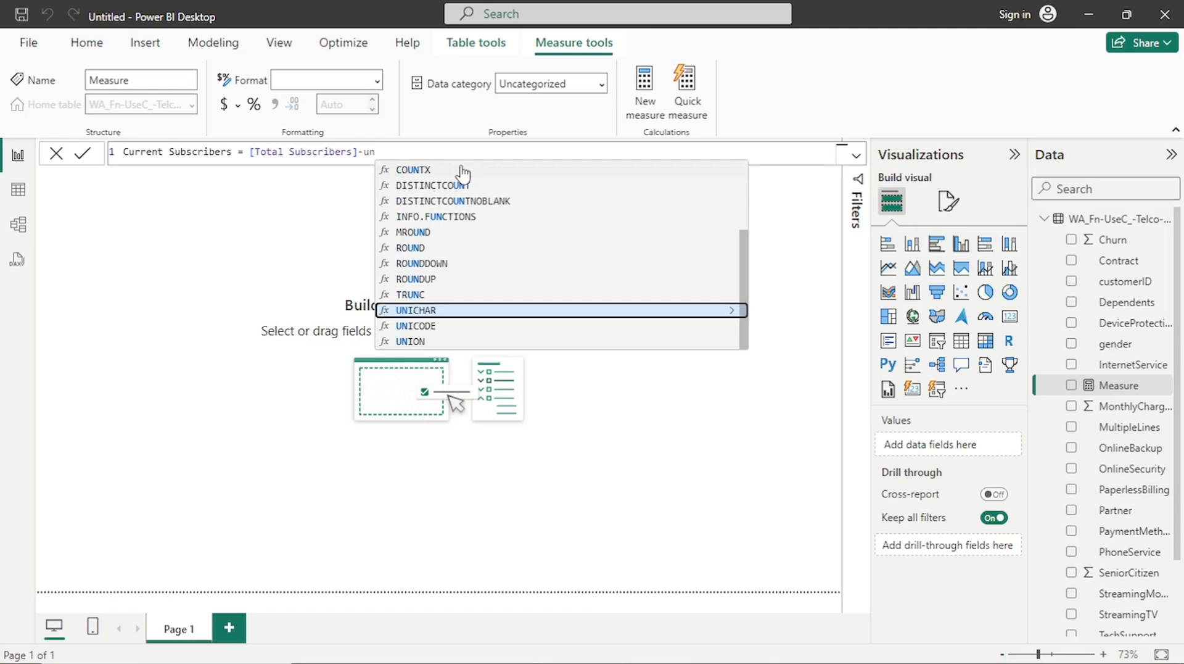
{"action": "type", "text": "su"}
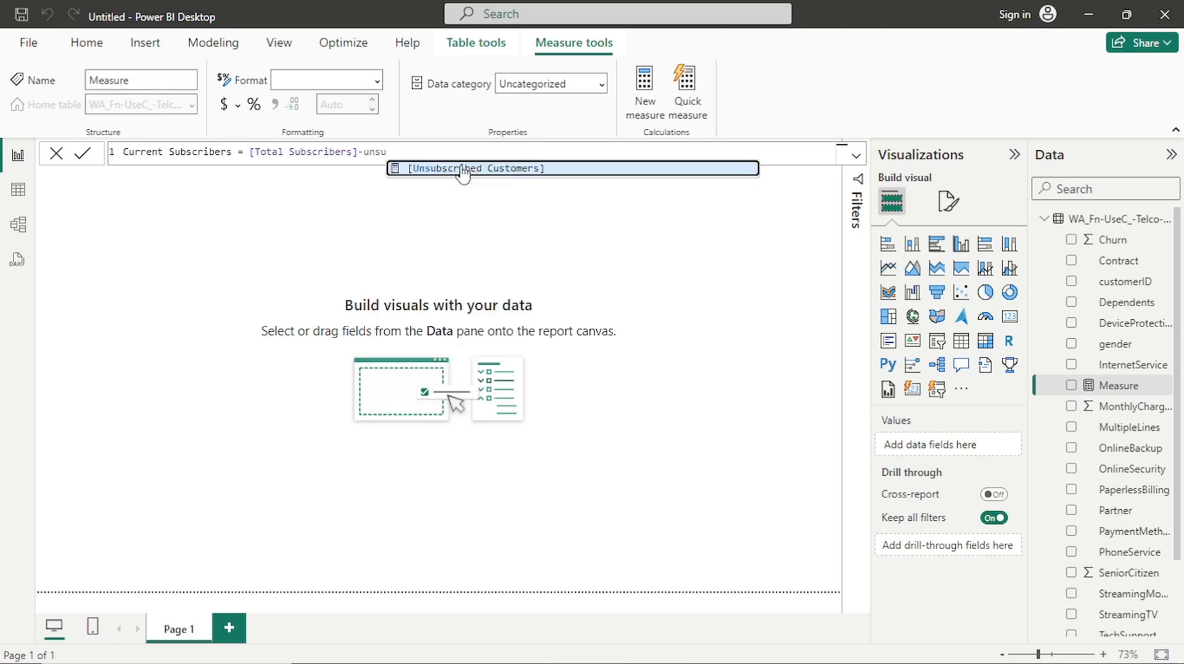
{"action": "left_click", "coordinate": [462, 168]}
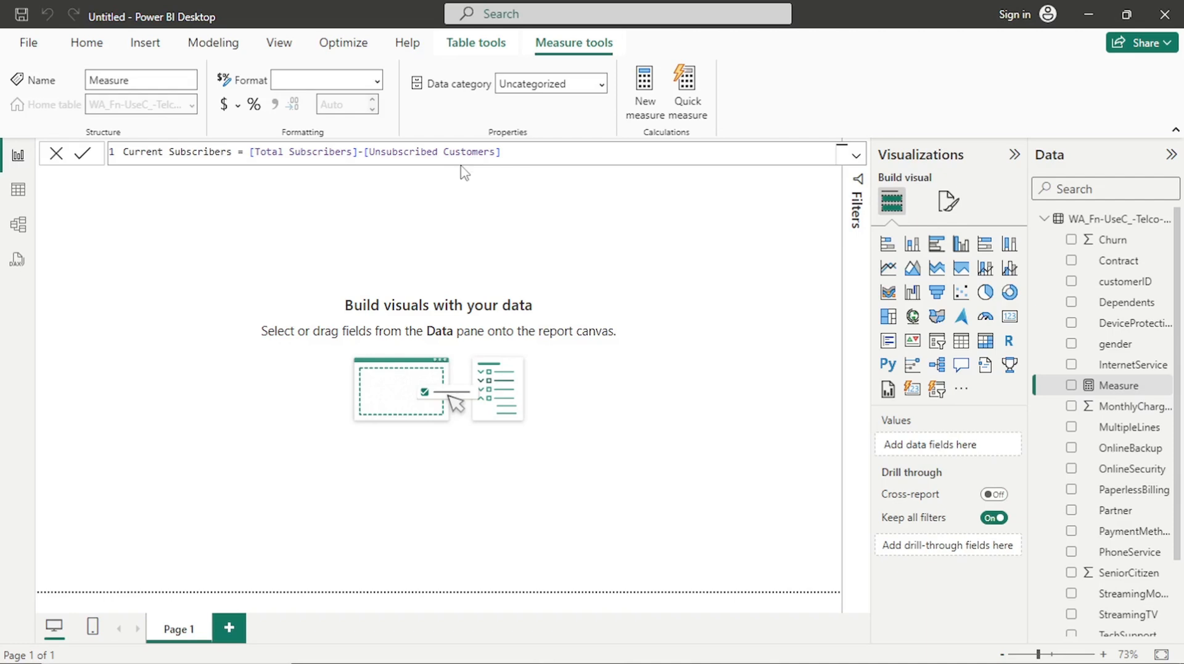
{"action": "key", "text": "Return"}
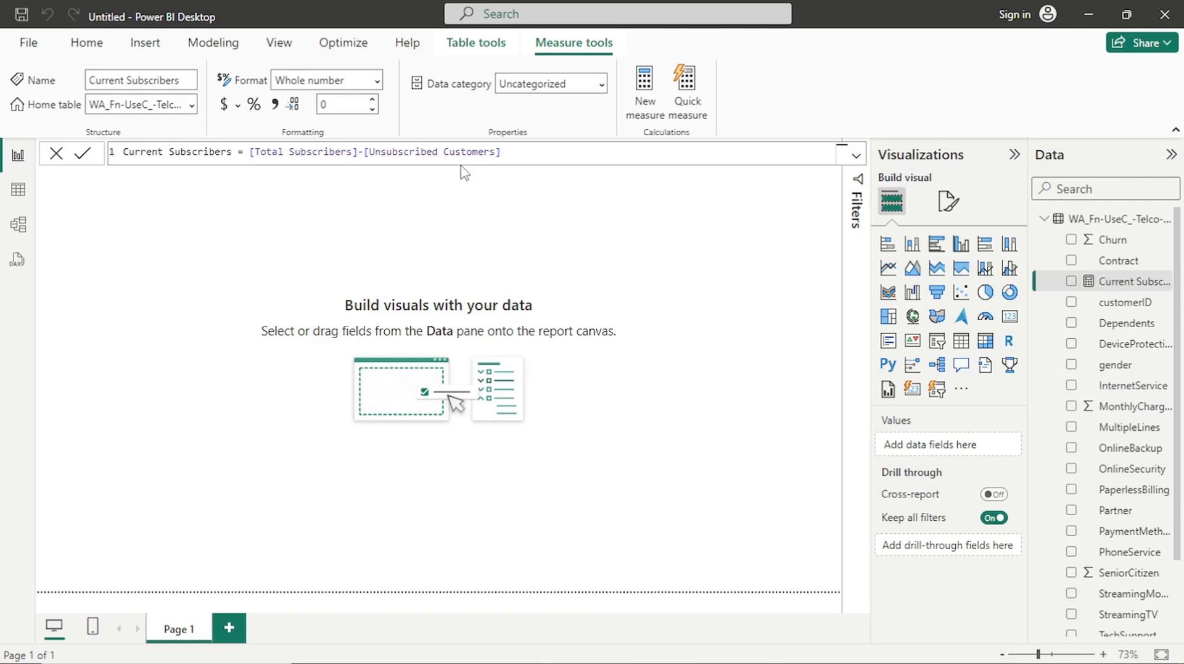
Create the measure Churn Rate = [Unsubscribed Customers]/[Total Subscribers] in the churn table
{"action": "left_click", "coordinate": [647, 99]}
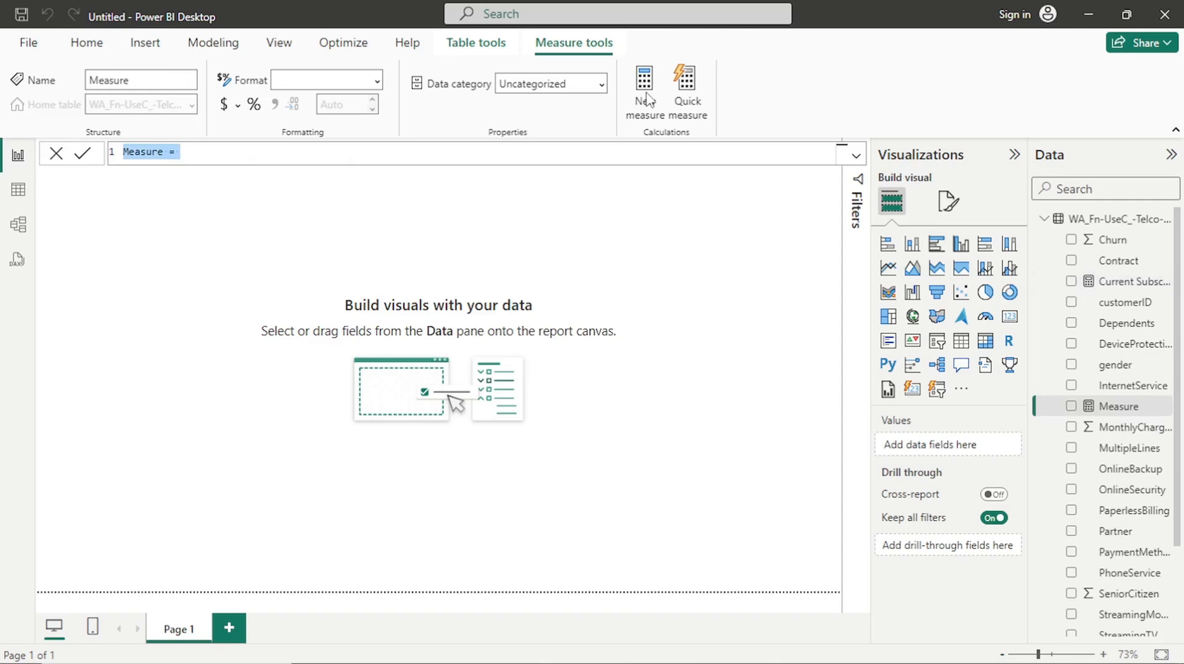
{"action": "type", "text": "Churn"}
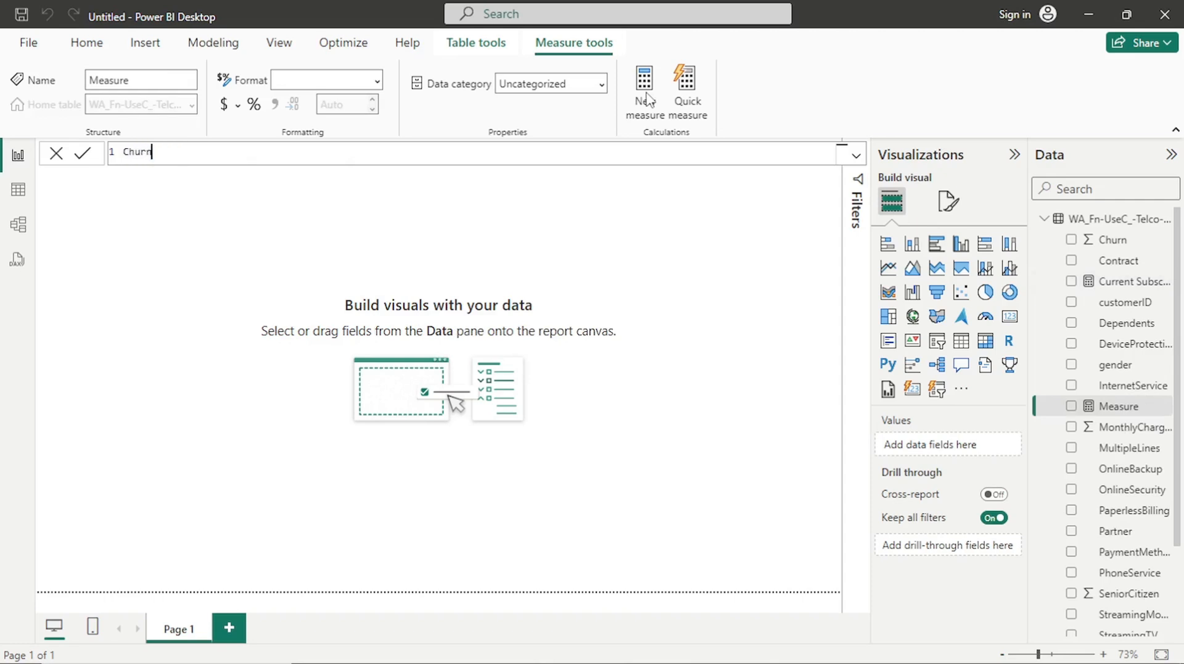
{"action": "type", "text": " Rate = su"}
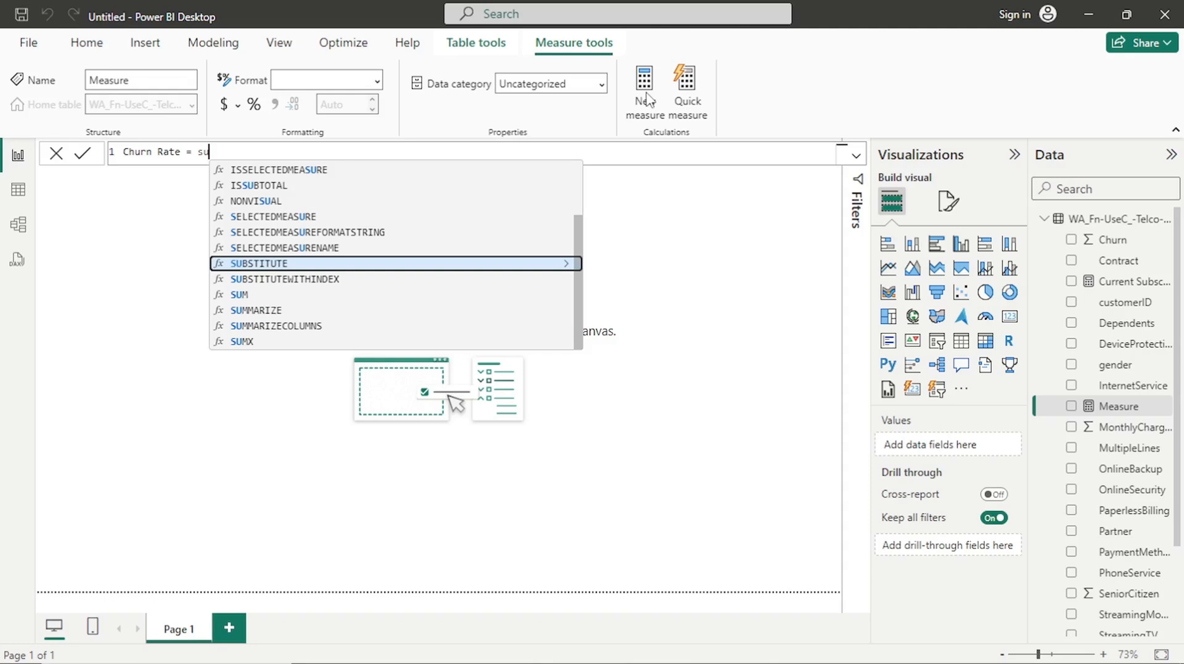
{"action": "key", "text": "BackSpace"}
{"action": "key", "text": "BackSpace"}
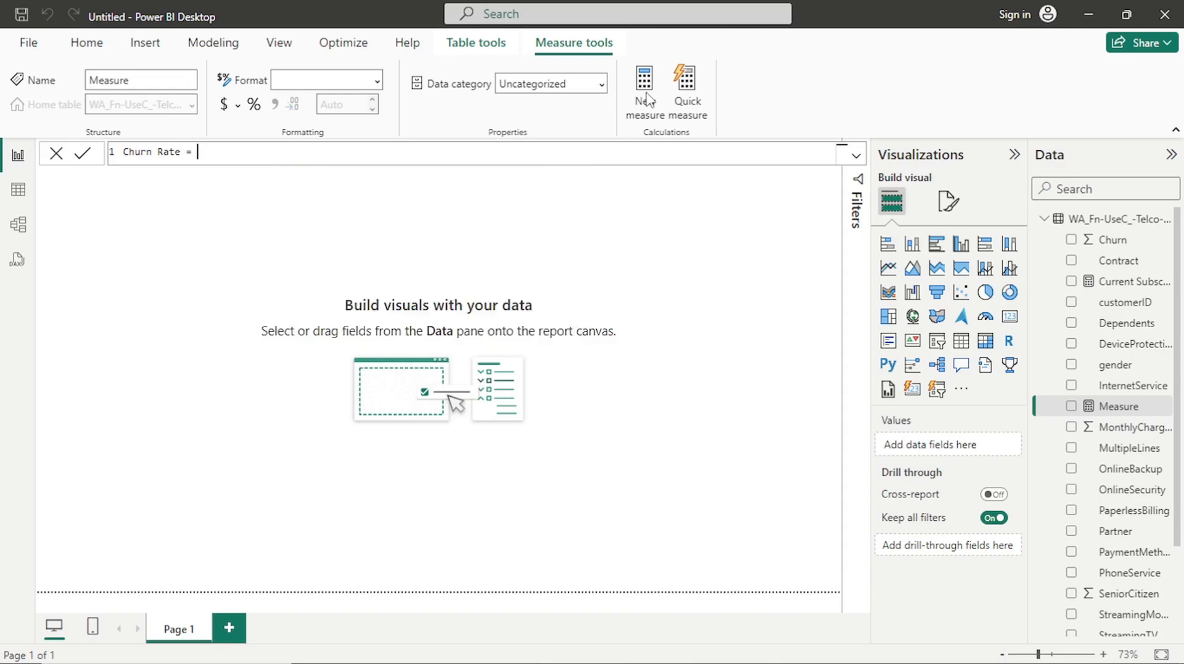
{"action": "type", "text": "uns"}
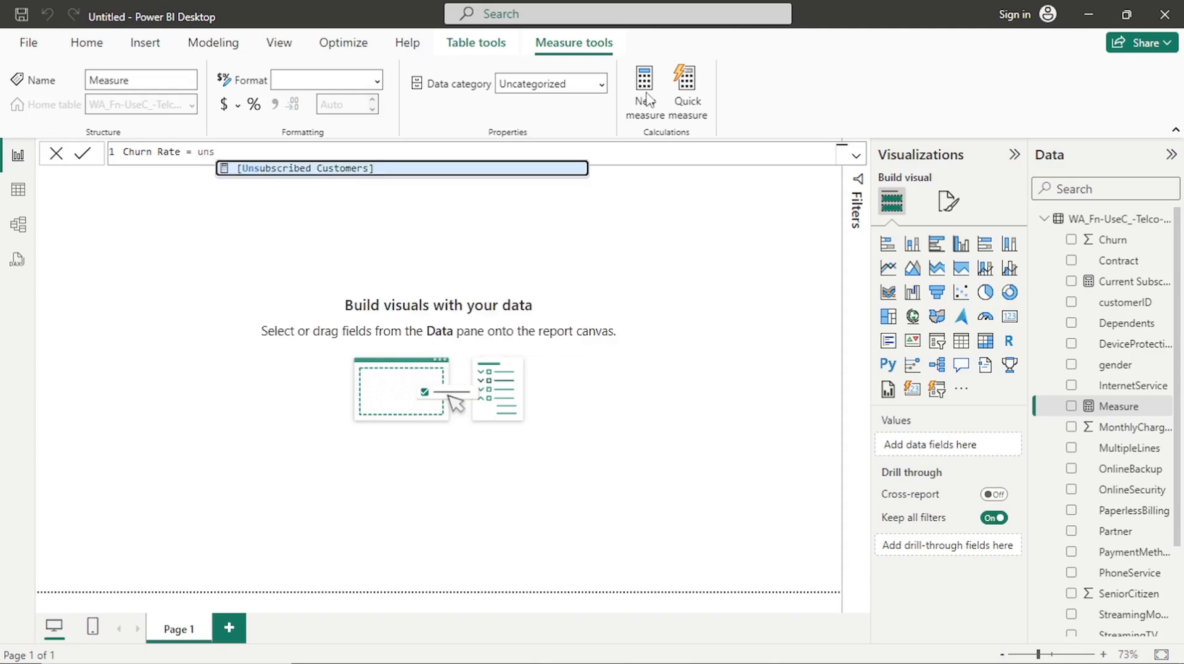
{"action": "key", "text": "Tab"}
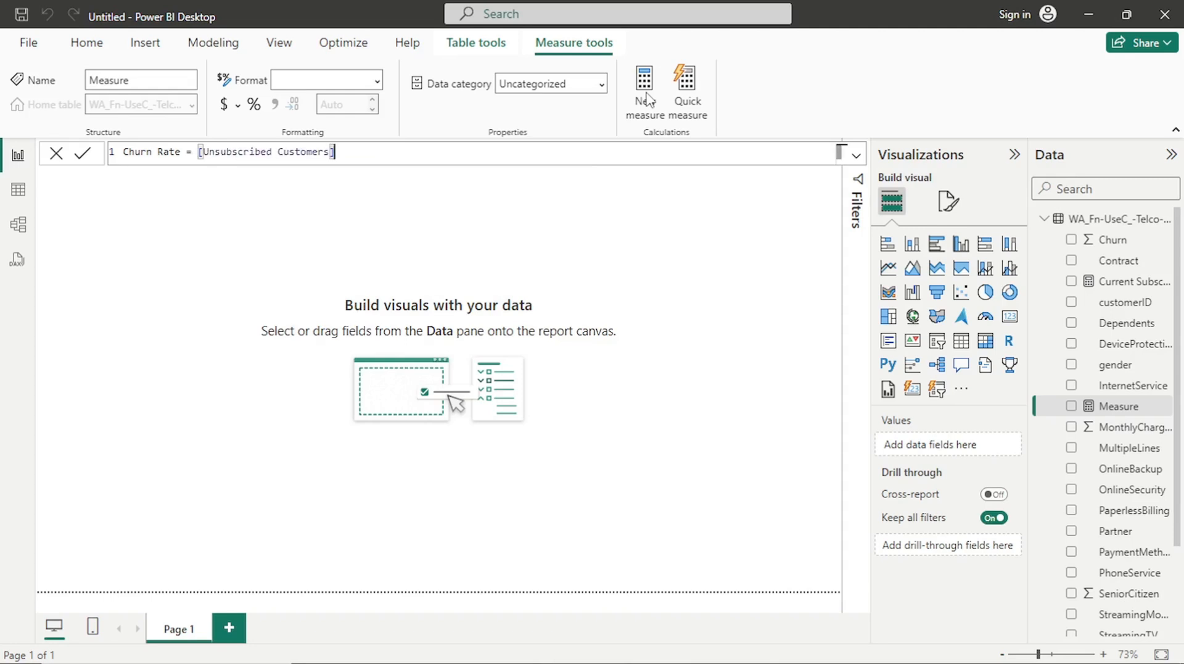
{"action": "type", "text": "/tota"}
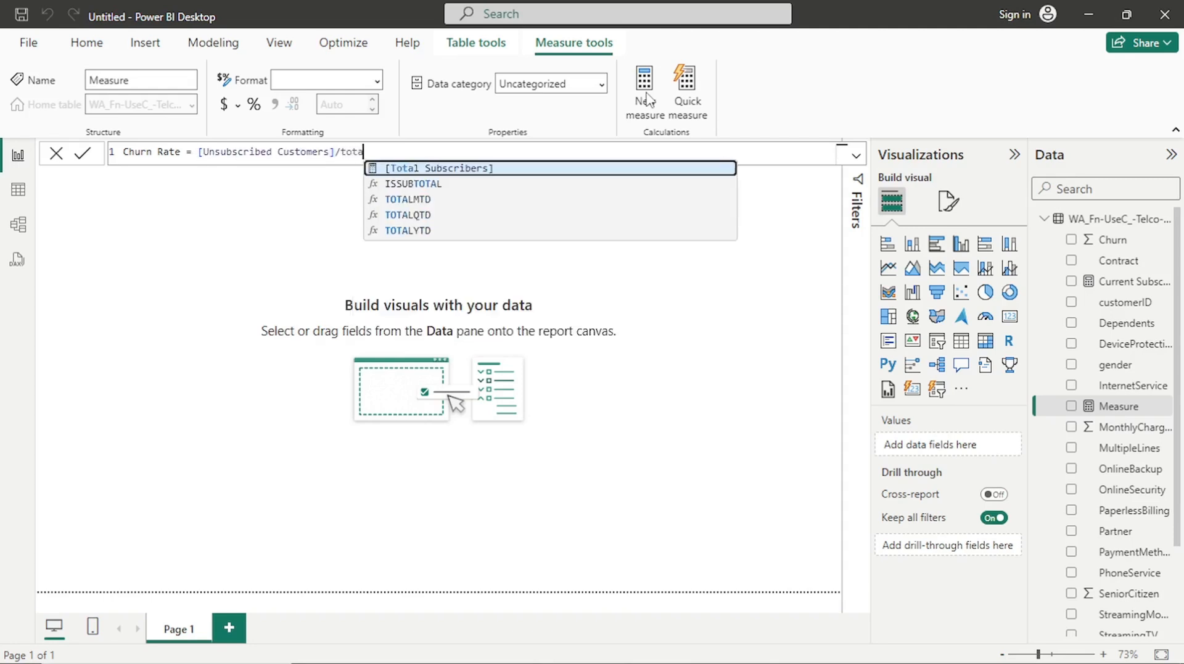
{"action": "key", "text": "Tab"}
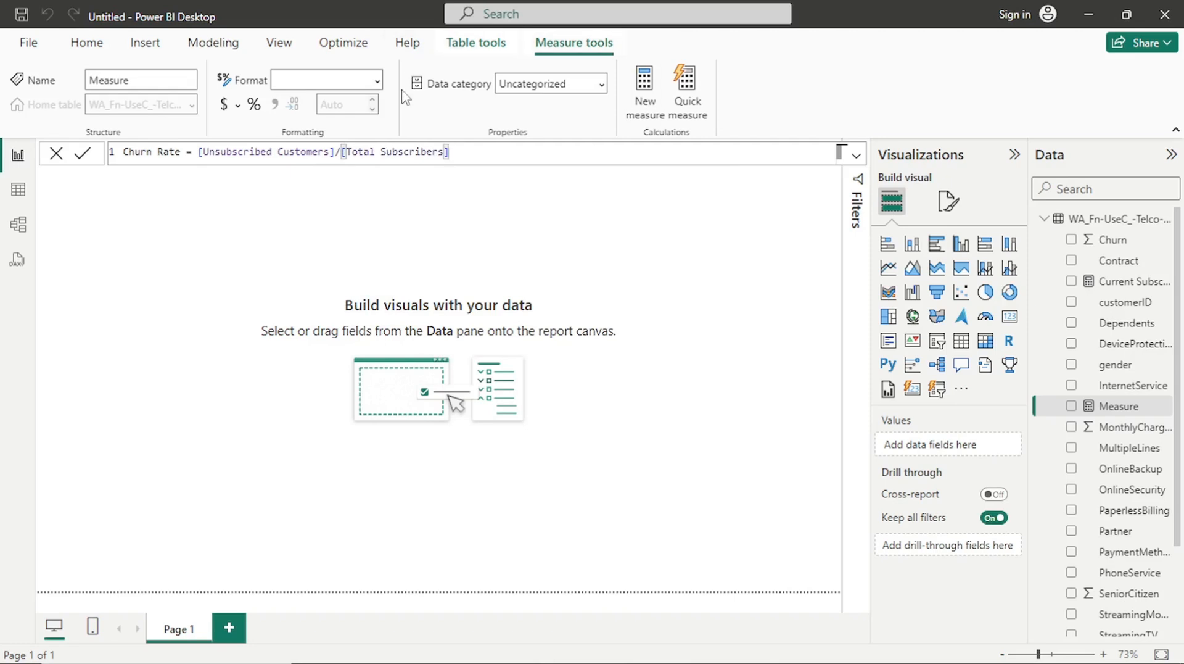
{"action": "left_click", "coordinate": [253, 105]}
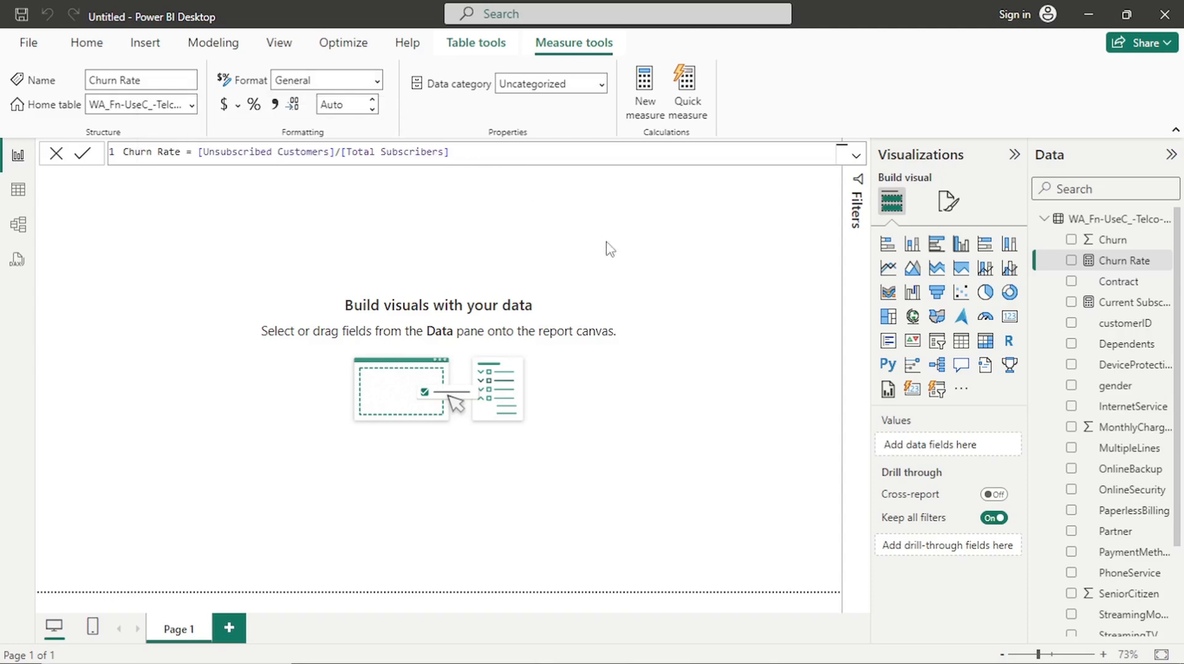
Add a table visual to Page 1, shape it into a short strip spanning the page's upper part, and collapse the filters
{"action": "left_click", "coordinate": [962, 346]}
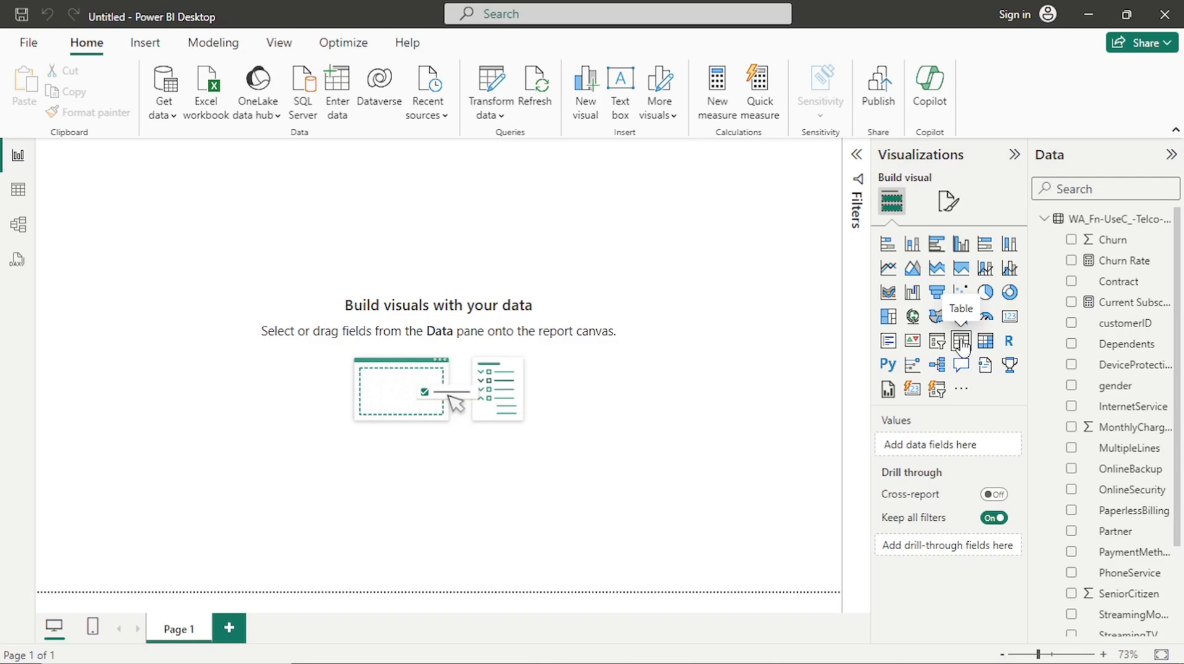
{"action": "left_click", "coordinate": [963, 343]}
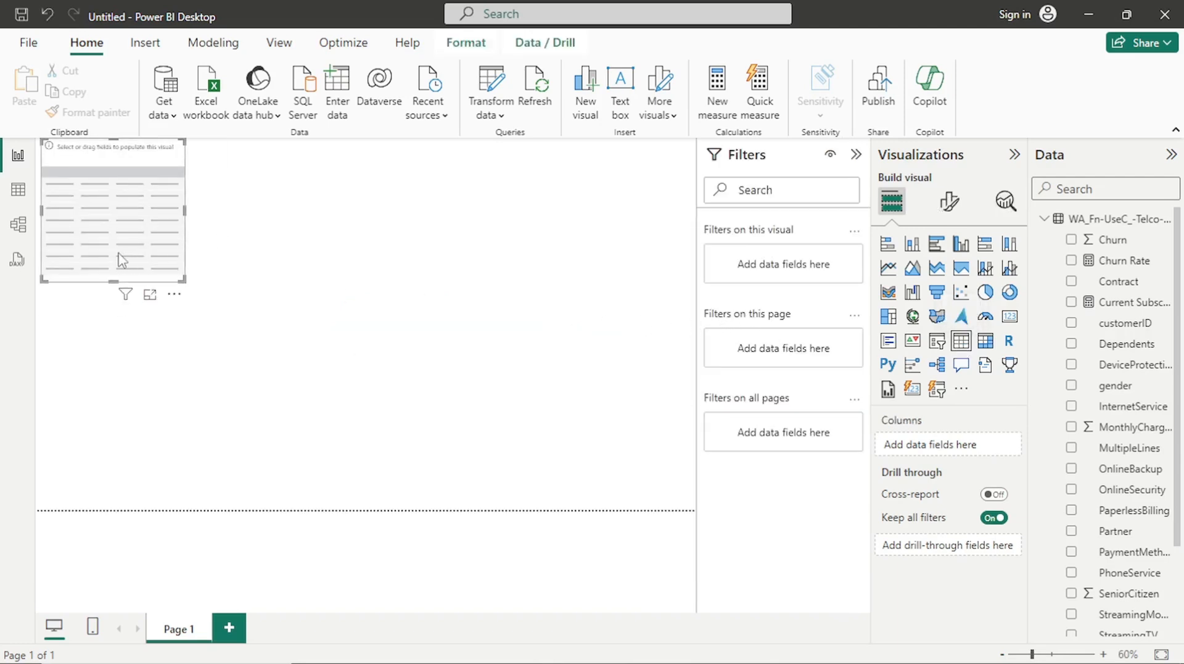
{"action": "left_click_drag", "start_coordinate": [117, 283], "coordinate": [129, 217]}
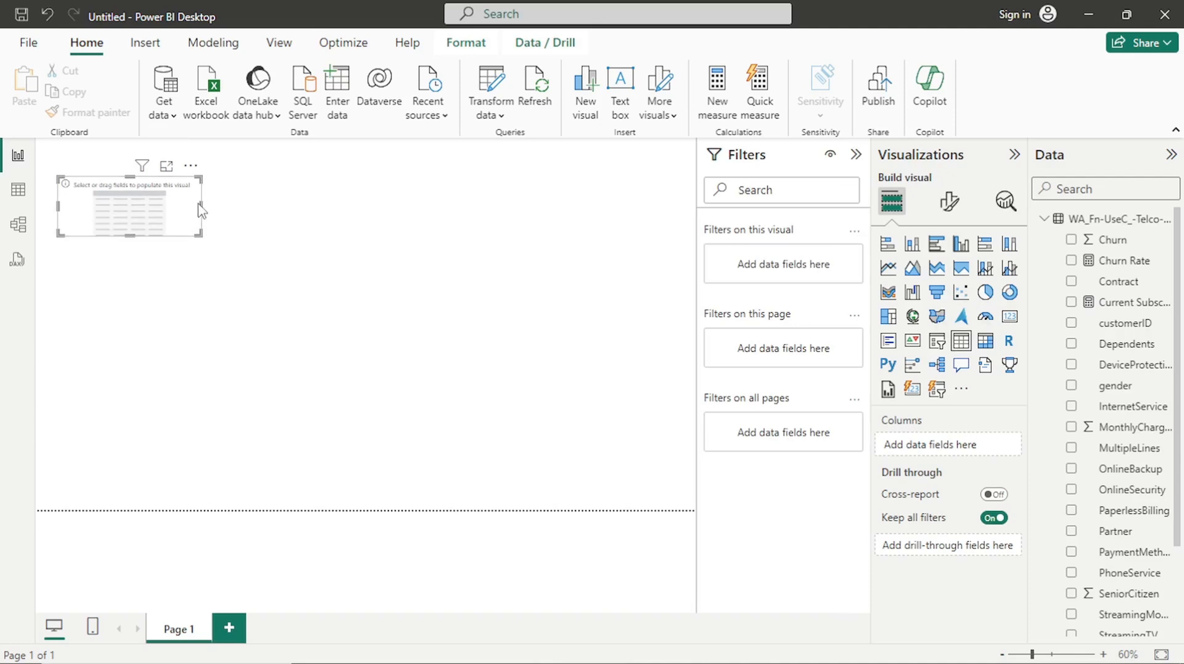
{"action": "left_click_drag", "start_coordinate": [200, 210], "coordinate": [673, 213]}
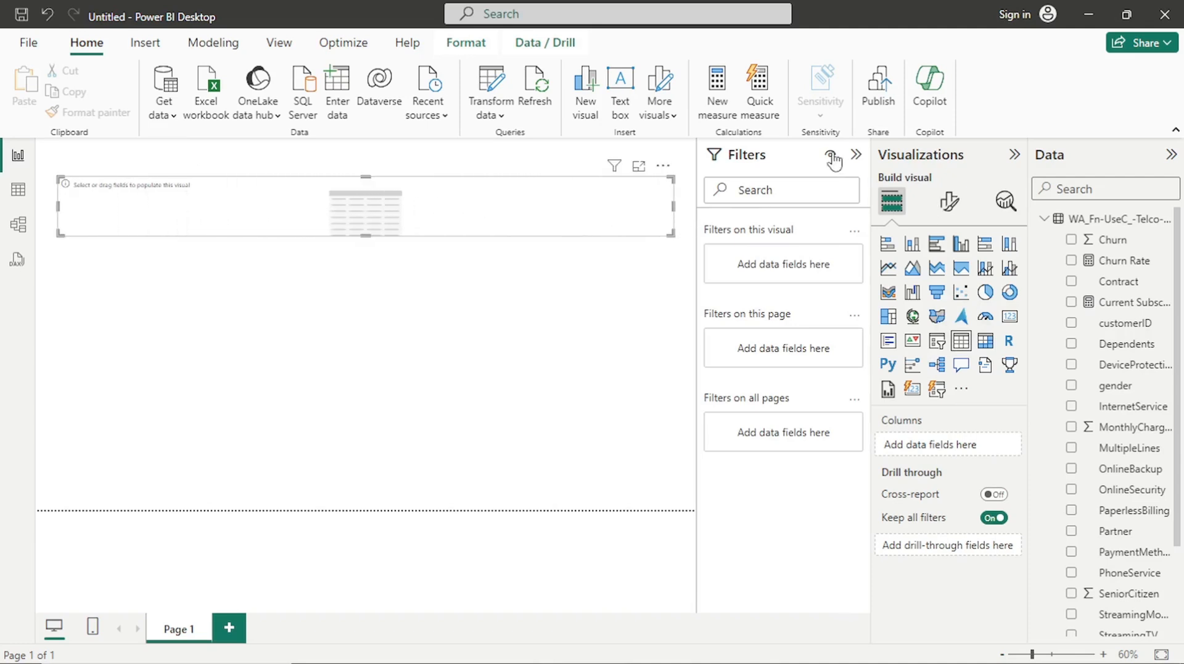
{"action": "left_click", "coordinate": [856, 155]}
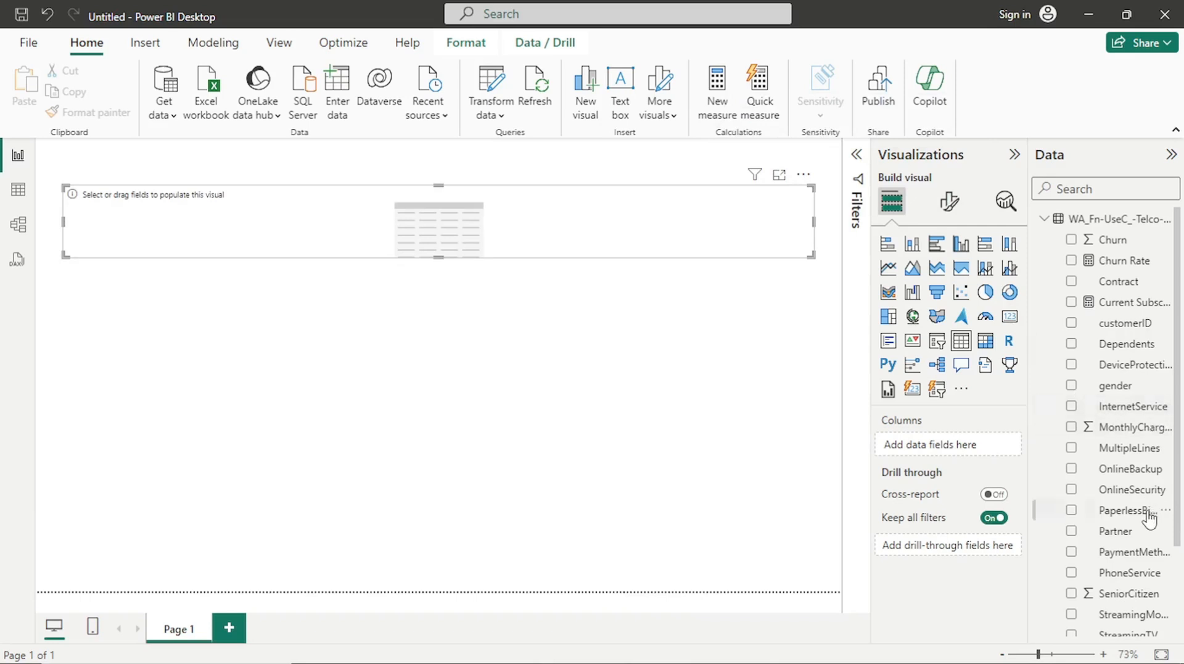
Fill the table visual with the columns Total Subscribers, Unsubscribed Customers, Current Subscribers and Churn Rate, in that order
{"action": "scroll", "coordinate": [1090, 437], "scroll_direction": "down", "scroll_amount": 3}
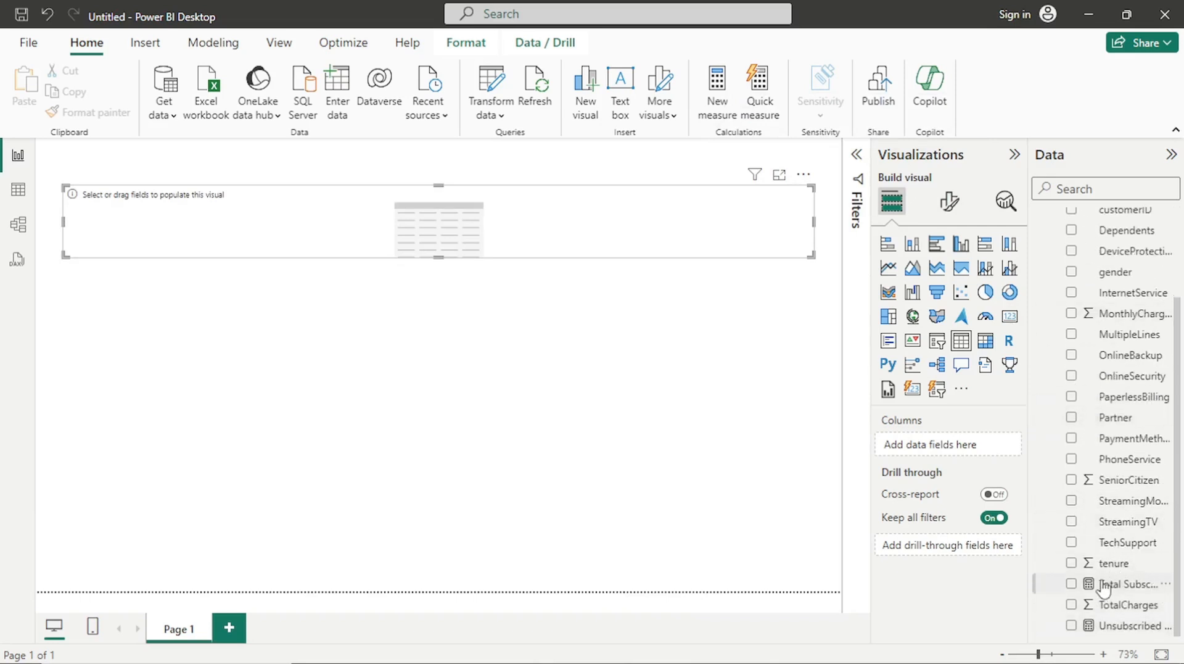
{"action": "left_click_drag", "start_coordinate": [1102, 583], "coordinate": [182, 226]}
{"action": "left_click_drag", "start_coordinate": [1120, 582], "coordinate": [931, 435]}
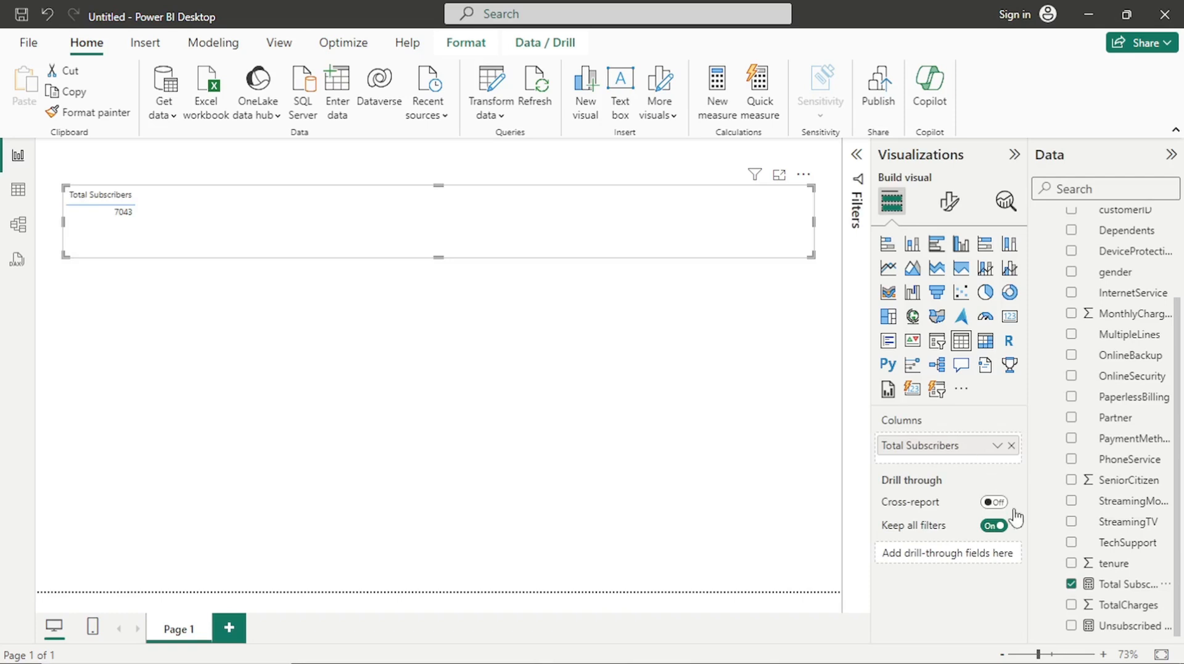
{"action": "left_click_drag", "start_coordinate": [1119, 626], "coordinate": [951, 463]}
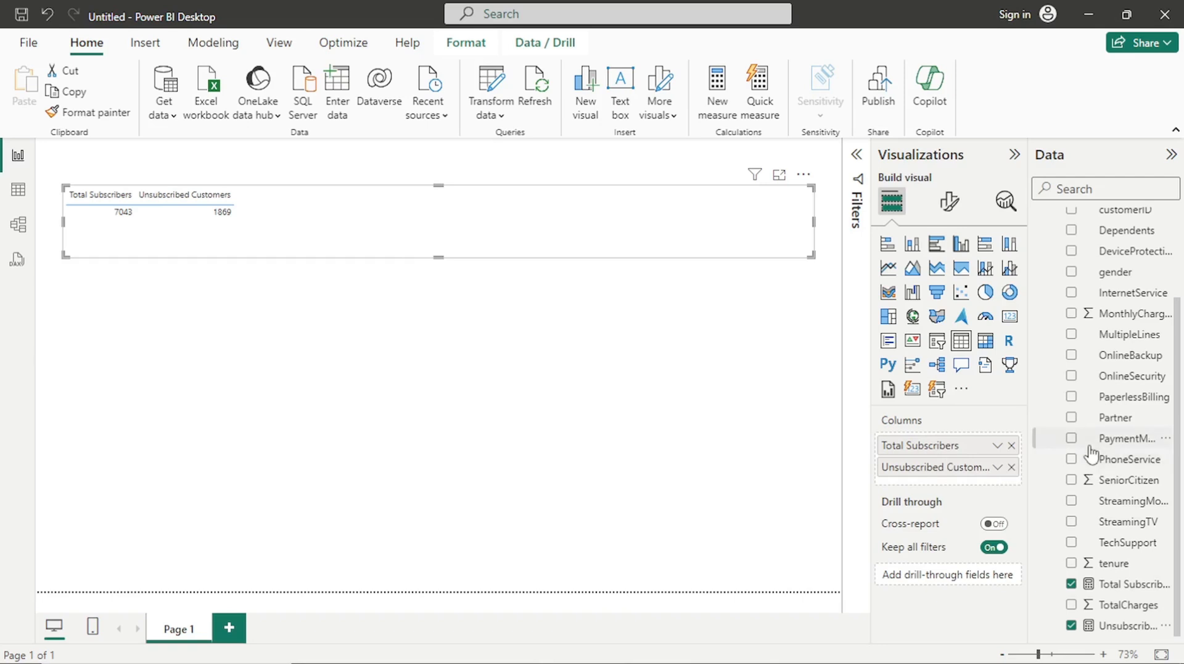
{"action": "scroll", "coordinate": [1092, 451], "scroll_direction": "up", "scroll_amount": 2}
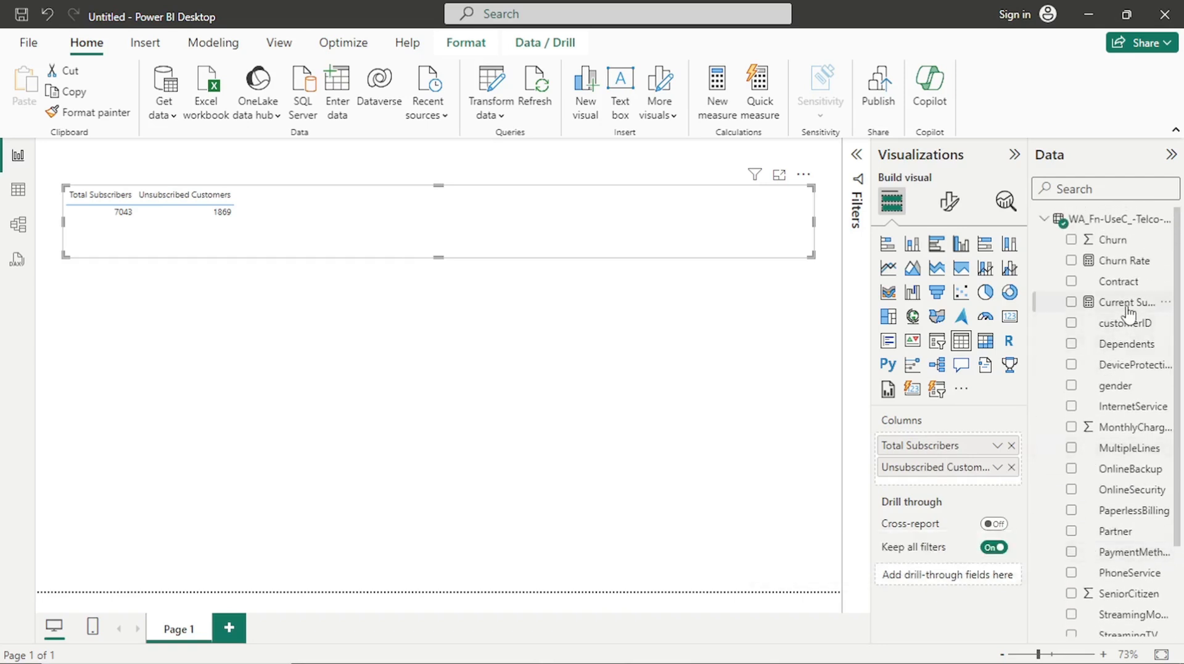
{"action": "left_click_drag", "start_coordinate": [1122, 306], "coordinate": [1003, 493]}
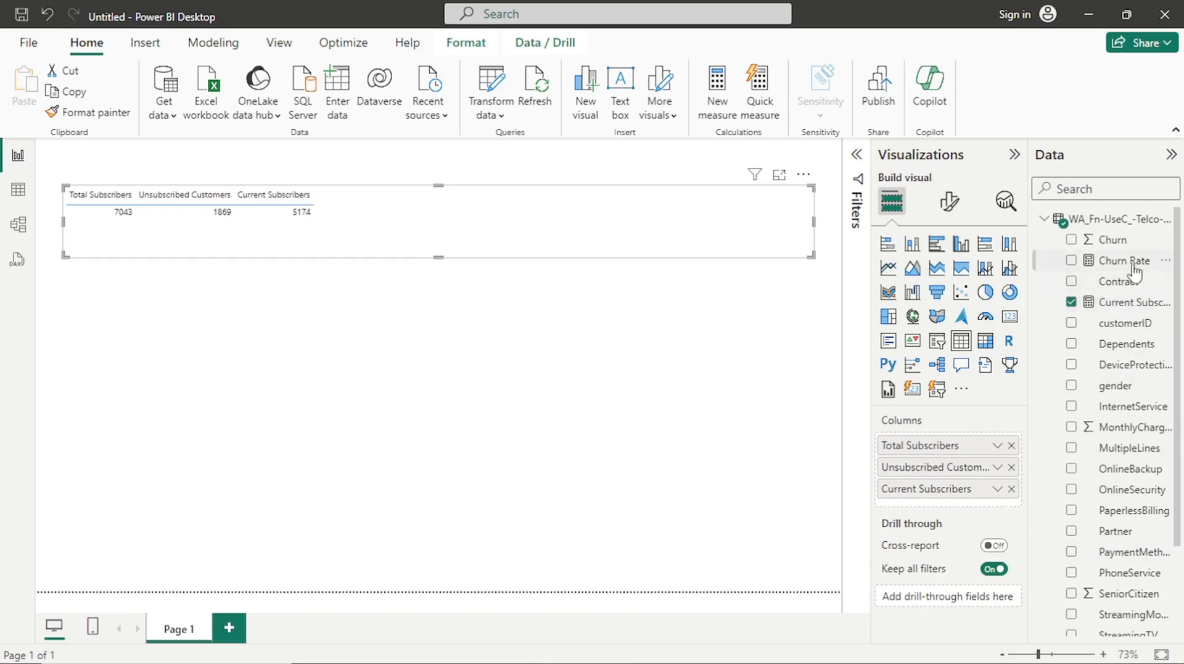
{"action": "left_click_drag", "start_coordinate": [1133, 262], "coordinate": [995, 512]}
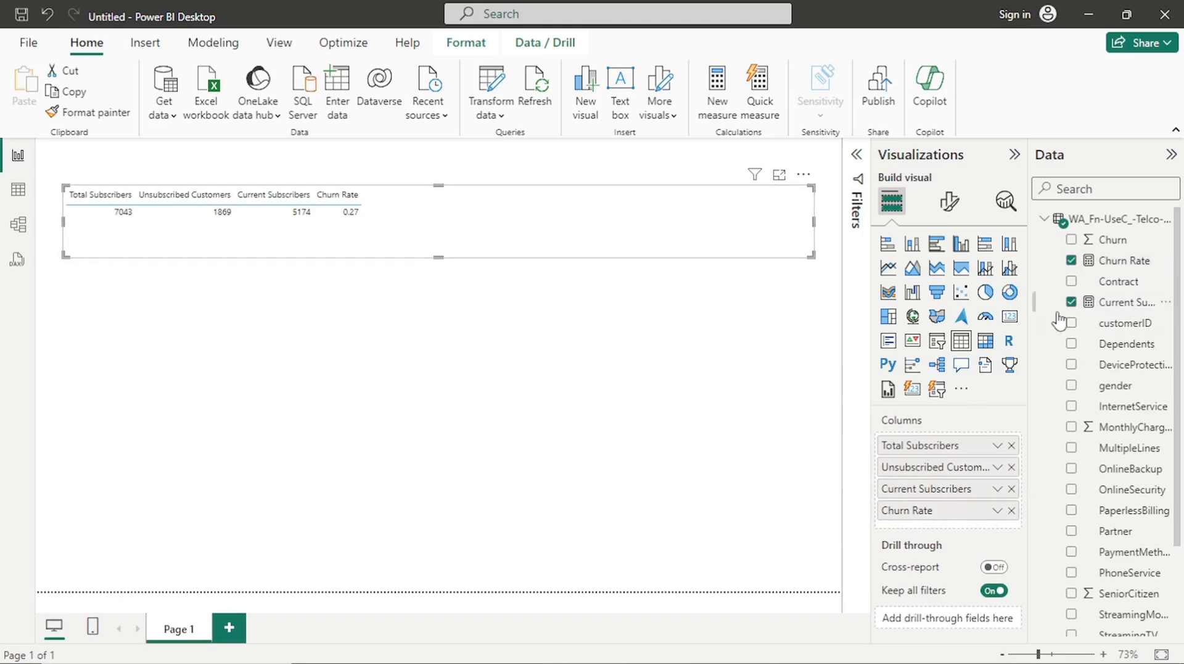
{"action": "left_click", "coordinate": [1126, 305]}
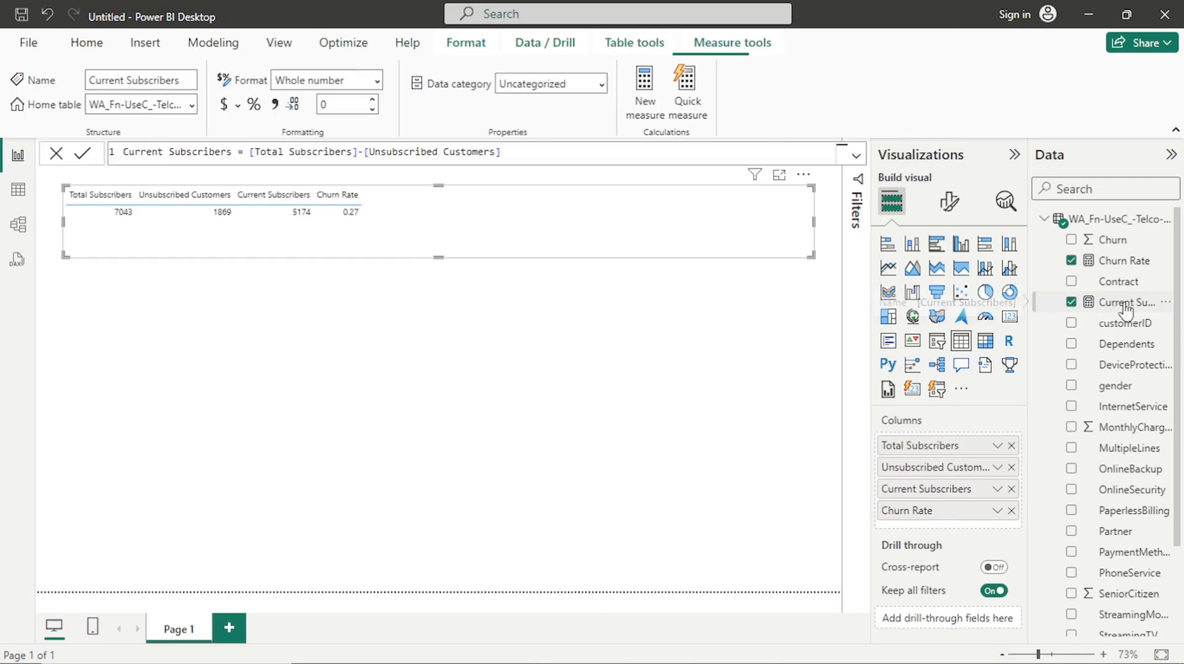
{"action": "left_click", "coordinate": [253, 105]}
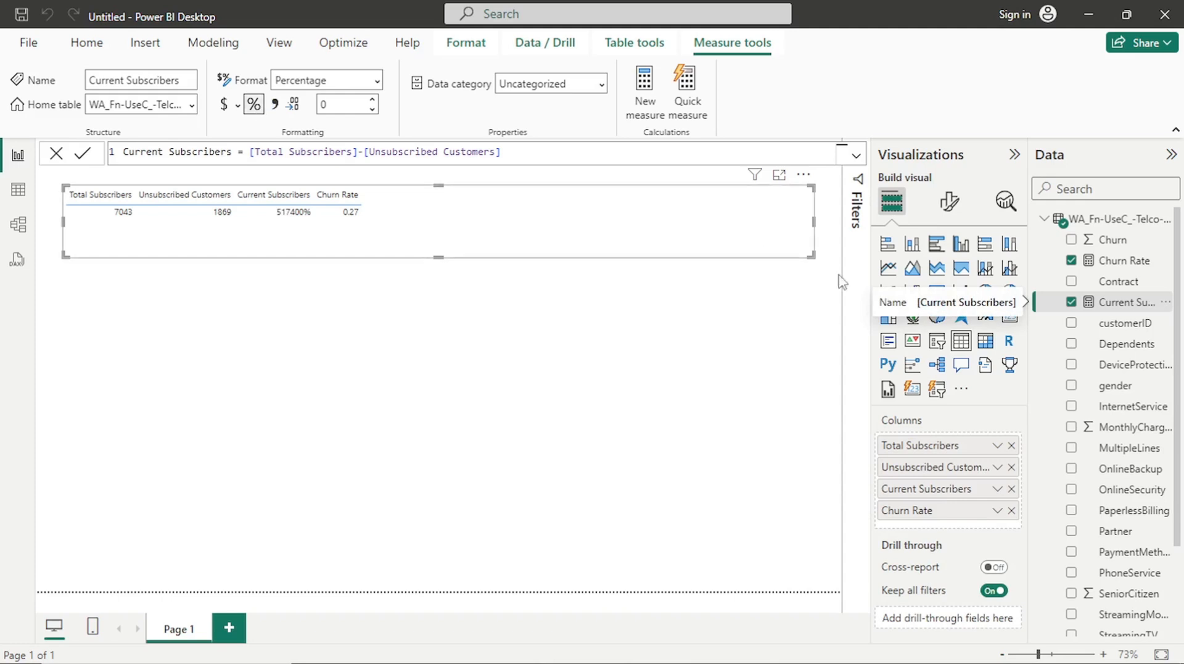
{"action": "left_click", "coordinate": [260, 106]}
{"action": "left_click", "coordinate": [260, 106]}
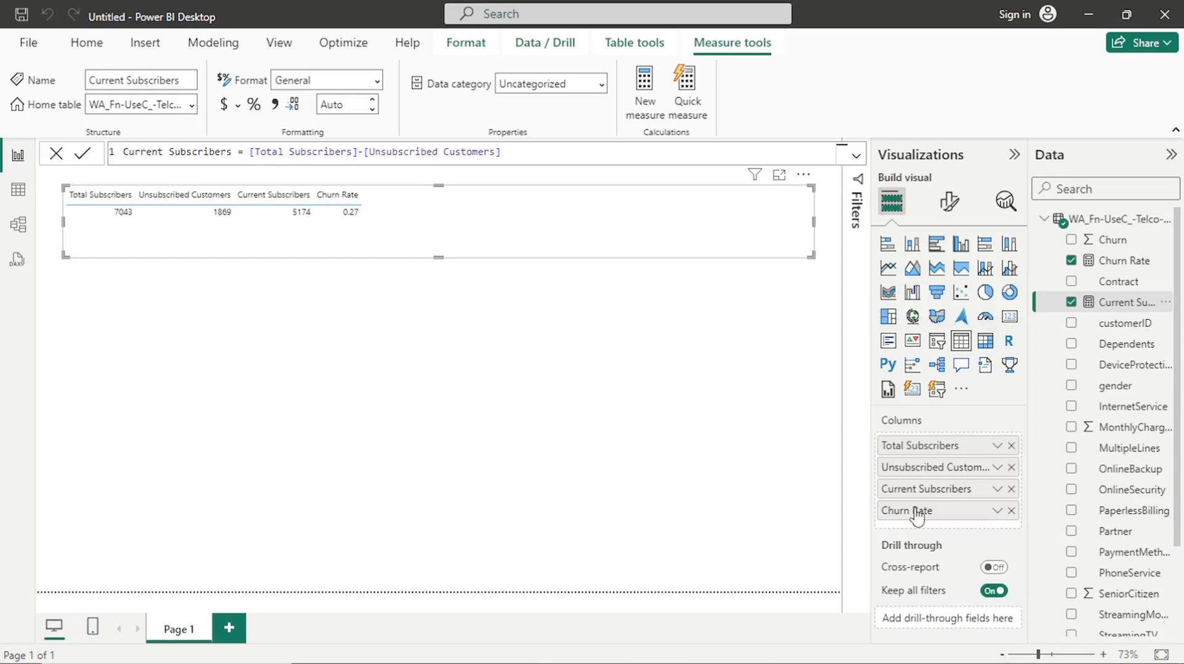
Format the Churn Rate measure as a percentage with 0 decimal places
{"action": "left_click", "coordinate": [1115, 262]}
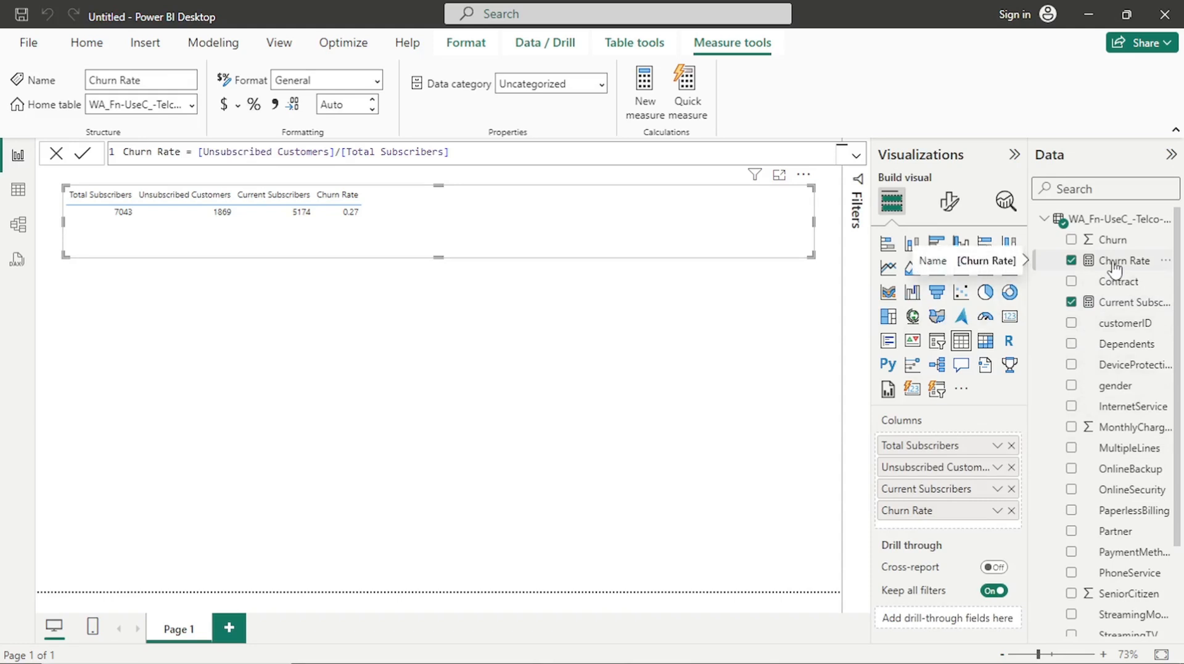
{"action": "left_click", "coordinate": [252, 108]}
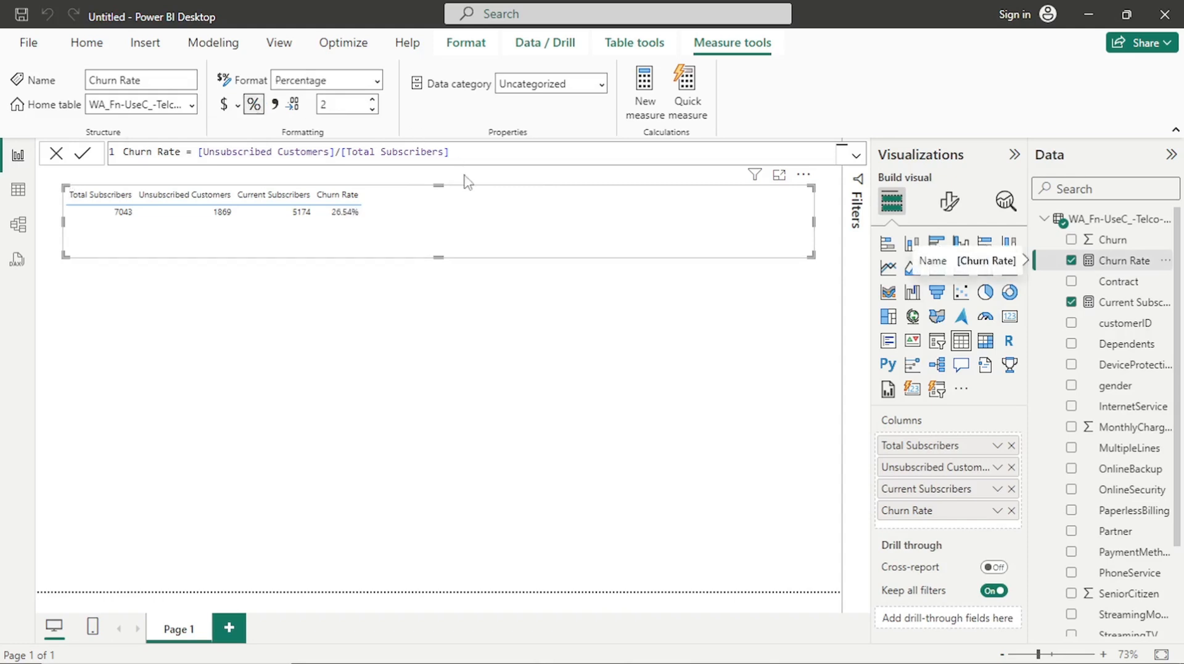
{"action": "left_click", "coordinate": [372, 111]}
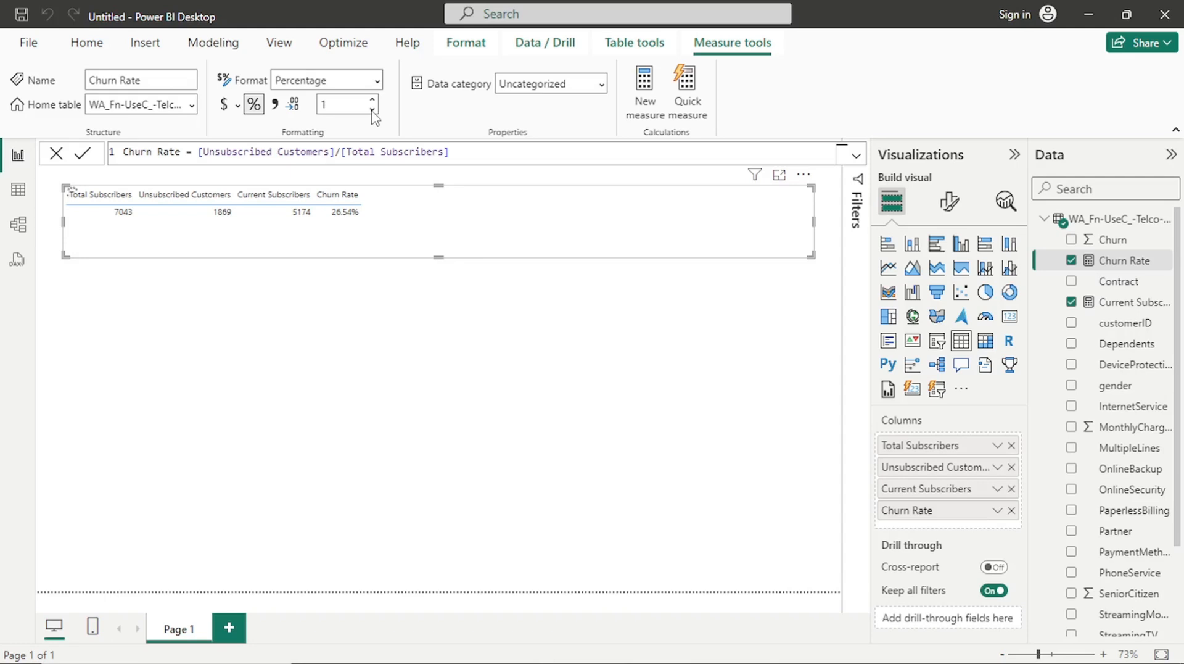
{"action": "left_click", "coordinate": [372, 110]}
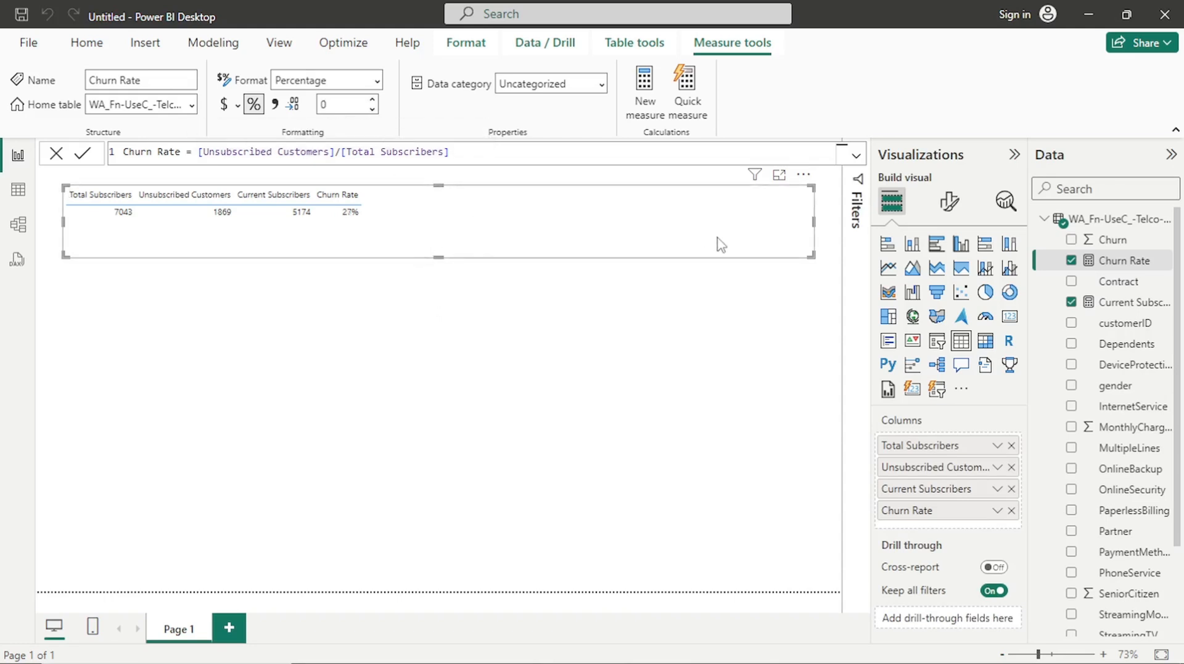
Create the measure Avg Monthly Charges = AVERAGE('WA_Fn-UseC_-Telco-Customer-Churn'[MonthlyCharges]) in the churn table
{"action": "left_click", "coordinate": [648, 102]}
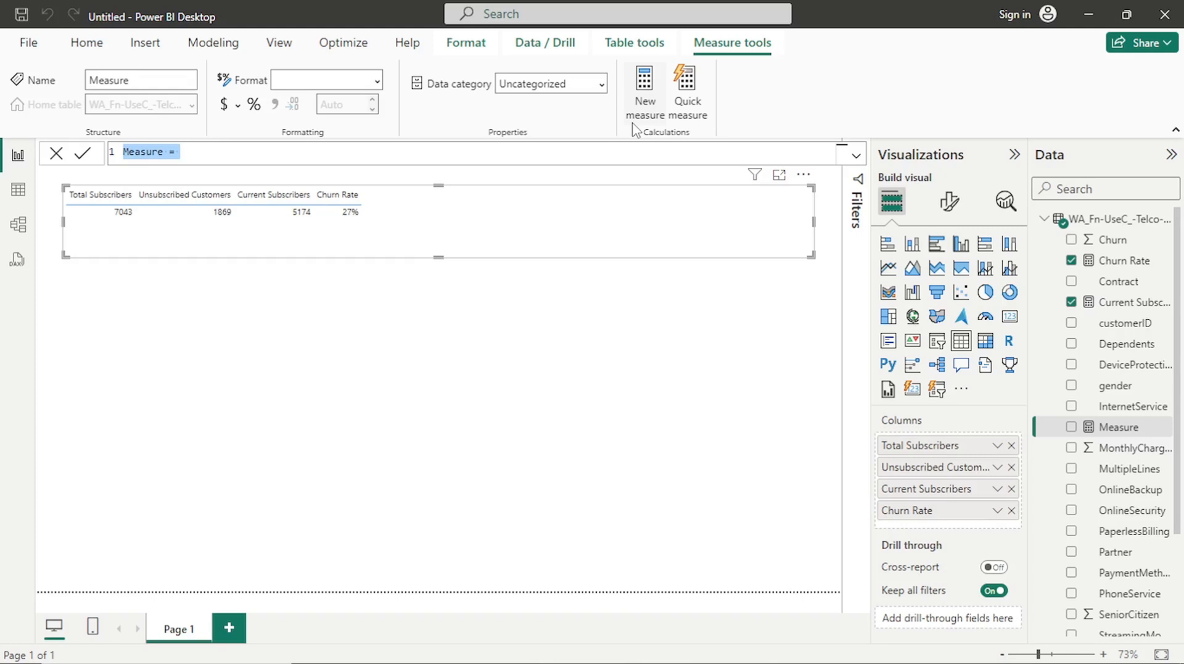
{"action": "type", "text": "Ave"}
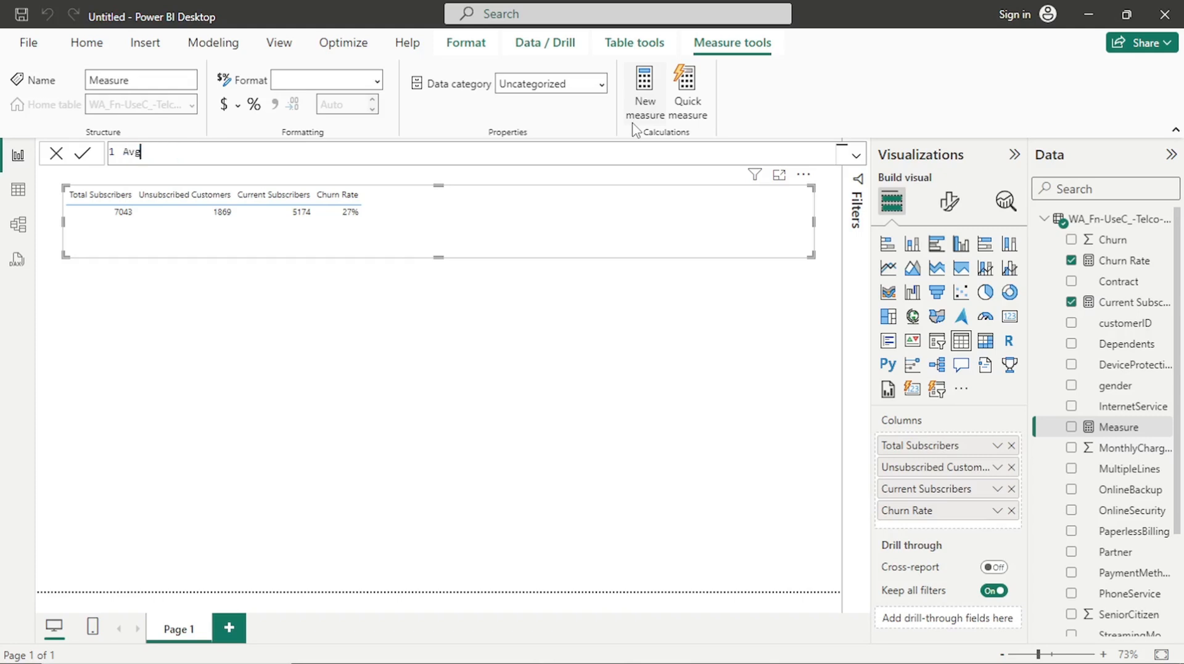
{"action": "type", "text": " Monthly Charges ="}
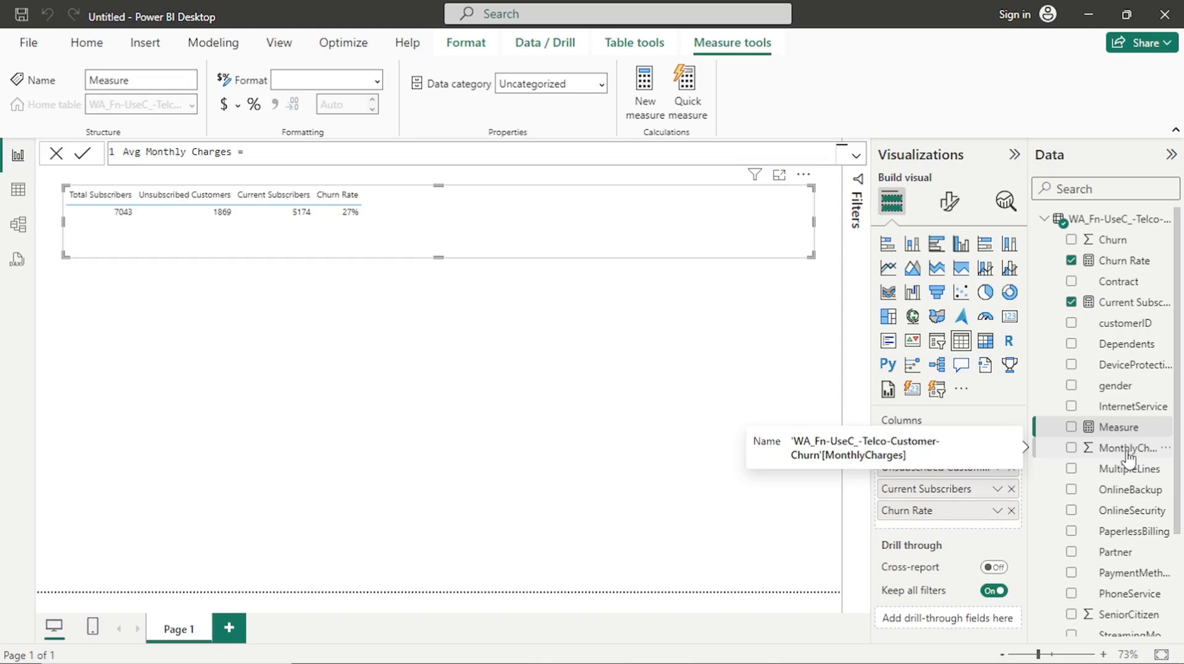
{"action": "type", "text": "AV"}
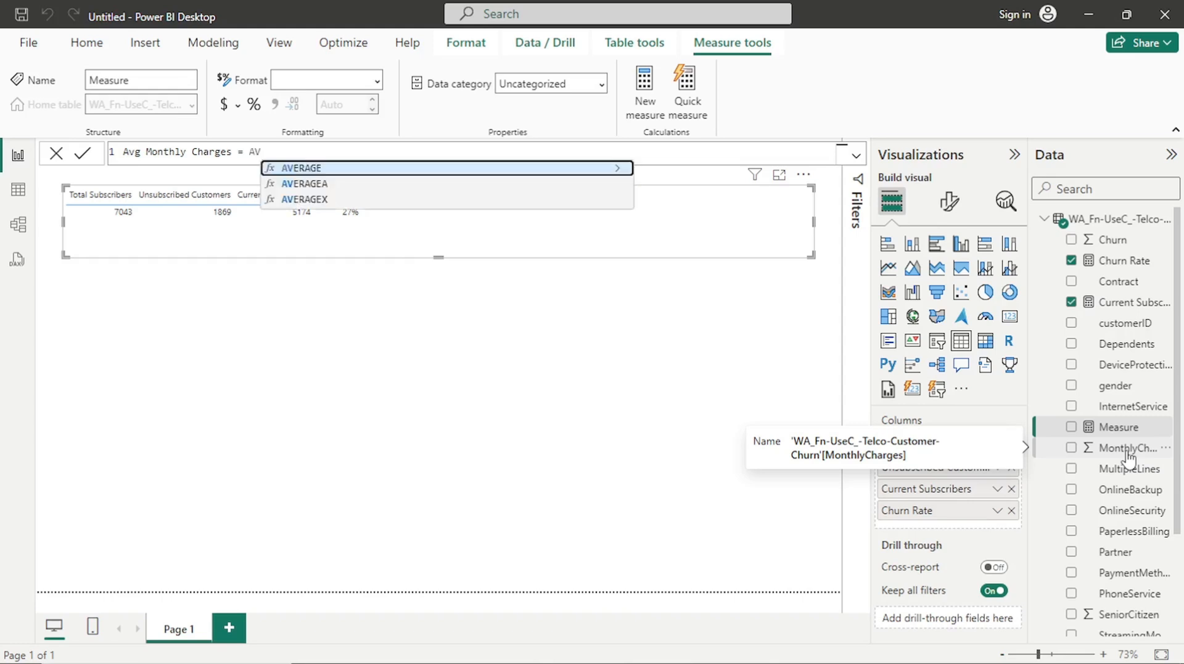
{"action": "left_click", "coordinate": [437, 169]}
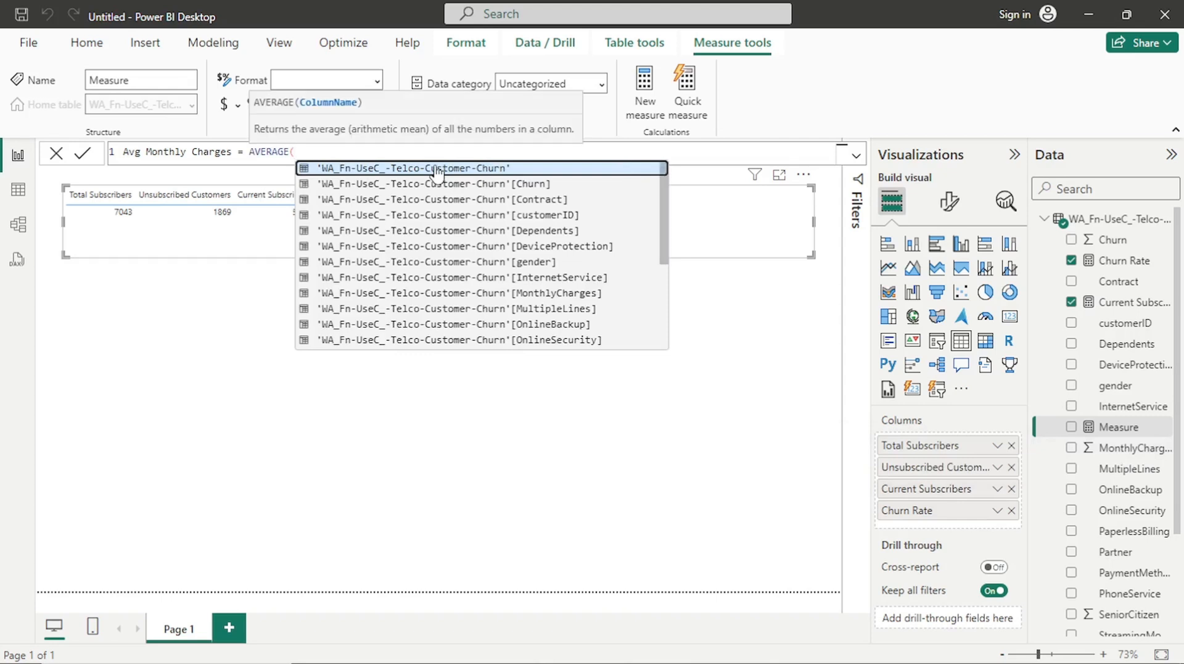
{"action": "left_click", "coordinate": [535, 294]}
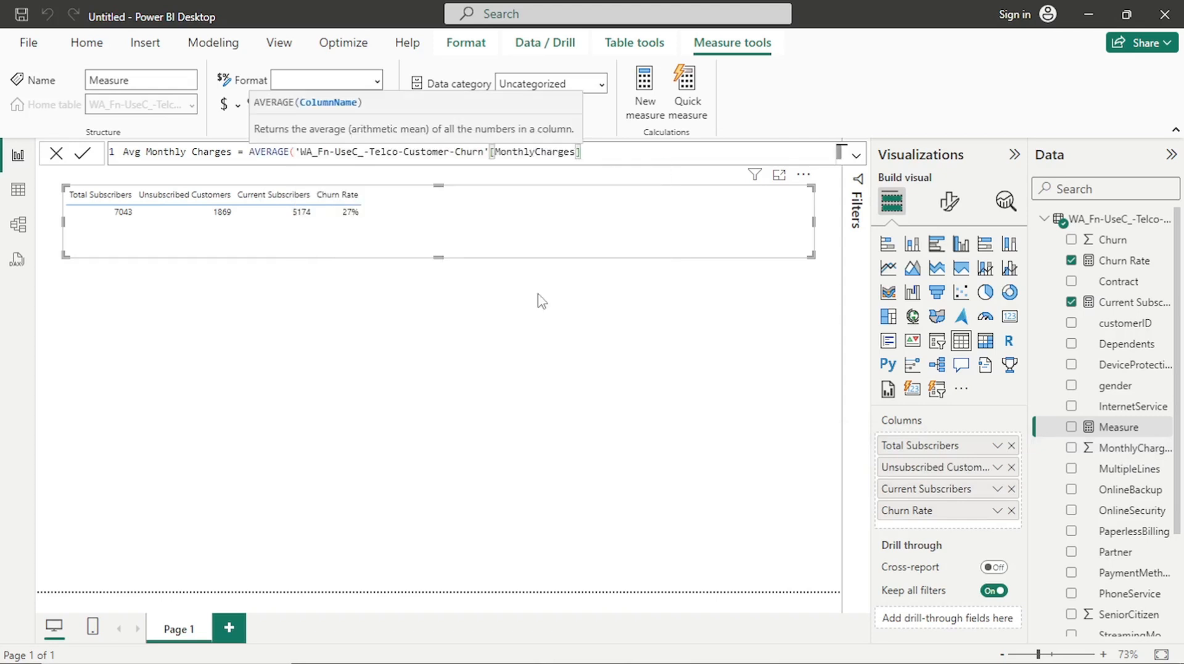
{"action": "type", "text": ")"}
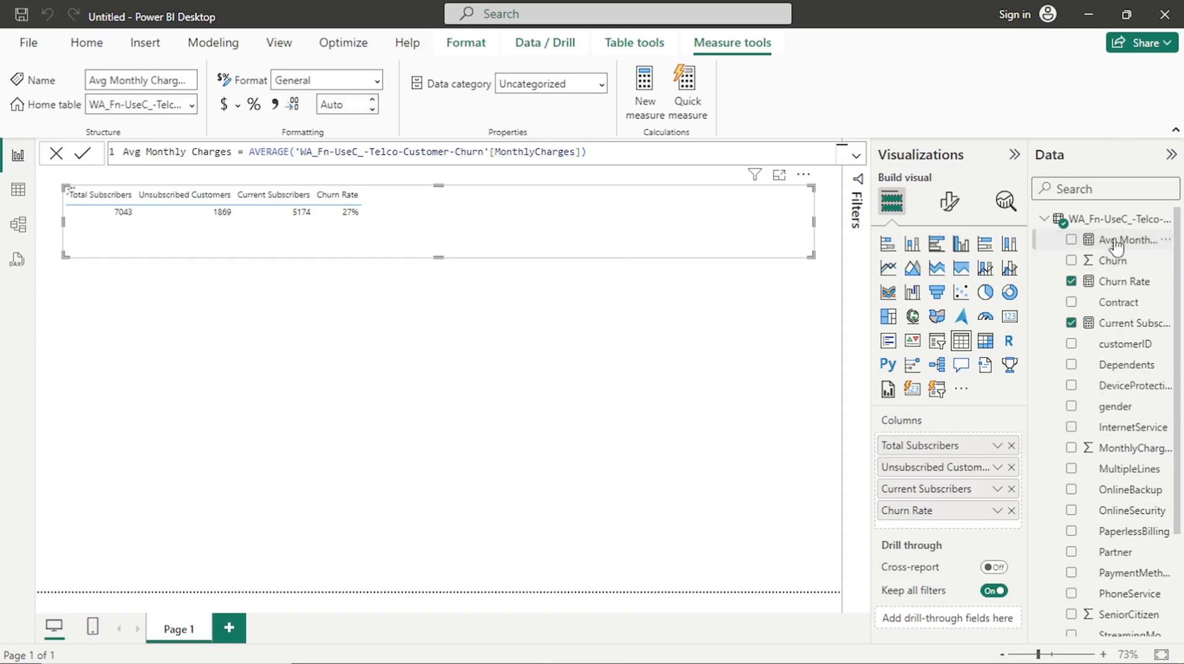
Add Avg Monthly Charges as the table visual's last column and resize the visual to a compact one-row strip centred near the page's upper edge
{"action": "mouse_move", "coordinate": [1116, 246]}
{"action": "left_mouse_down"}
{"action": "mouse_move", "coordinate": [1023, 432]}
{"action": "mouse_move", "coordinate": [938, 529]}
{"action": "left_mouse_up"}
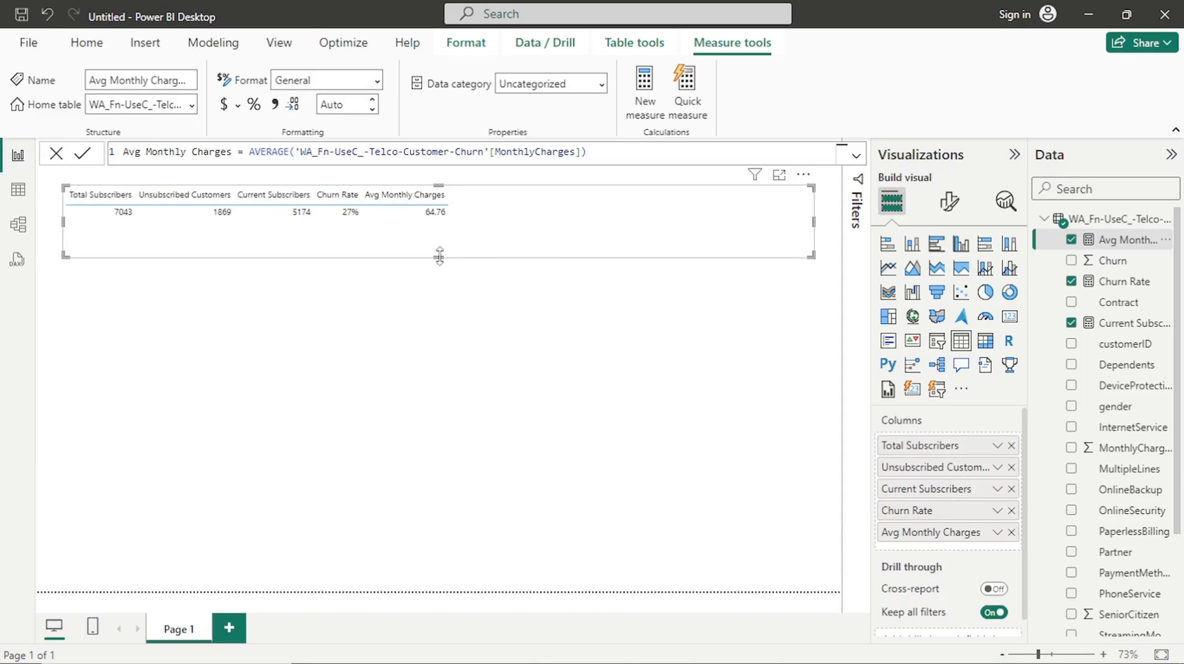
{"action": "left_click_drag", "start_coordinate": [439, 256], "coordinate": [442, 223]}
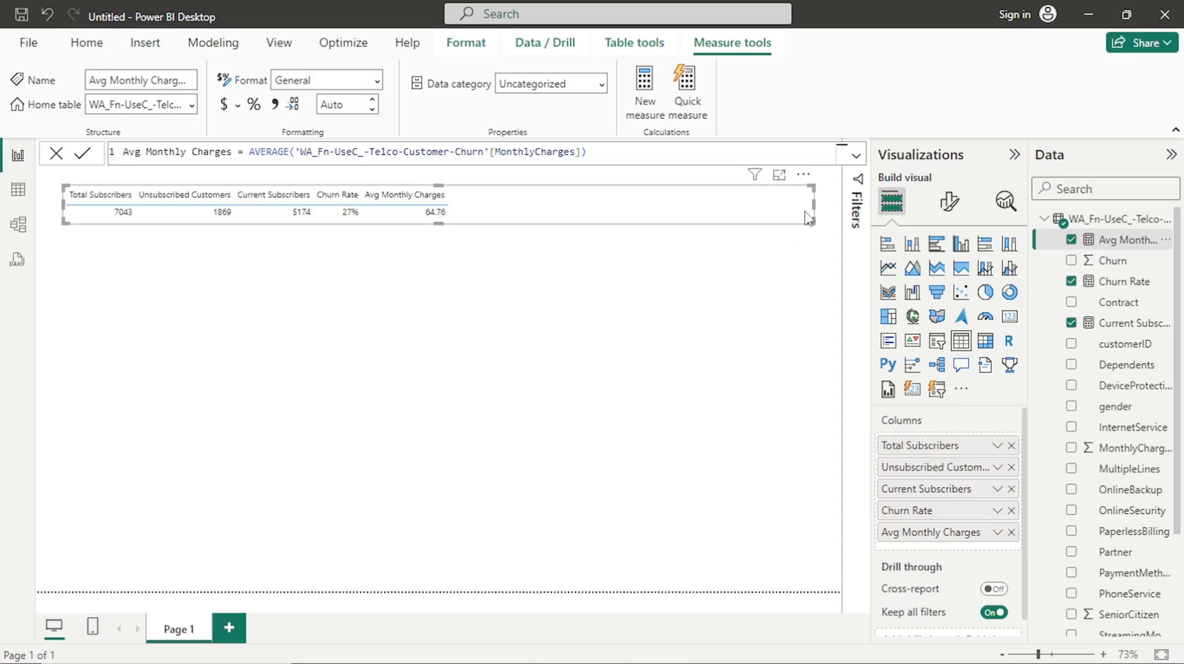
{"action": "left_click_drag", "start_coordinate": [815, 209], "coordinate": [636, 188]}
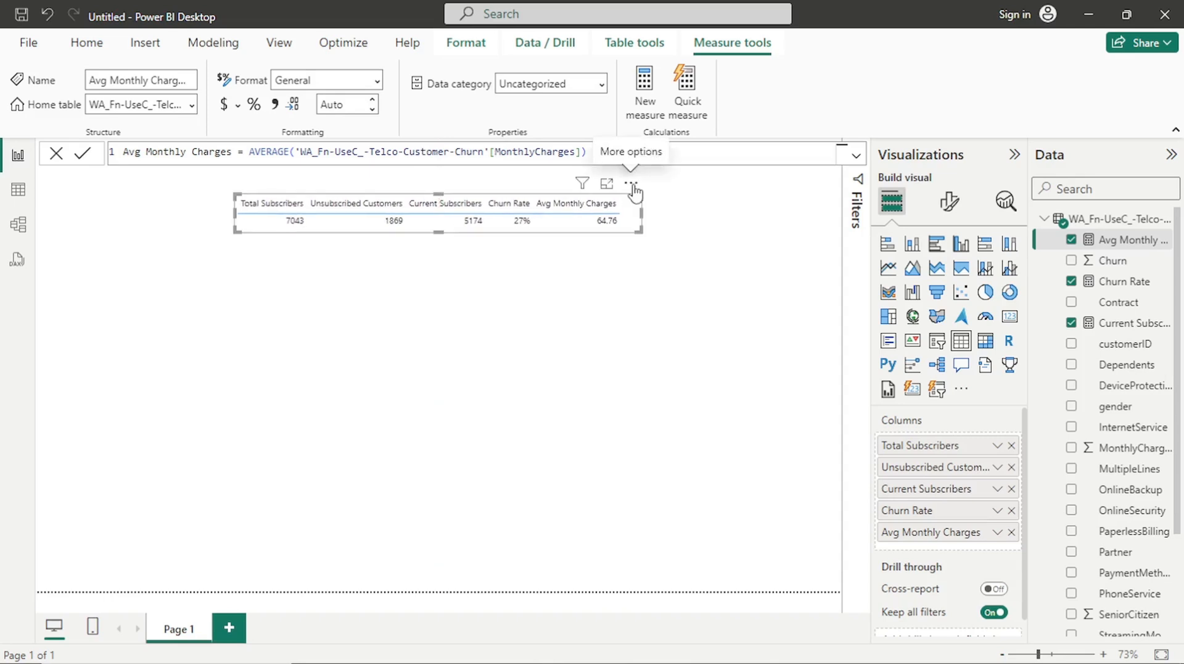
{"action": "left_click", "coordinate": [545, 319]}
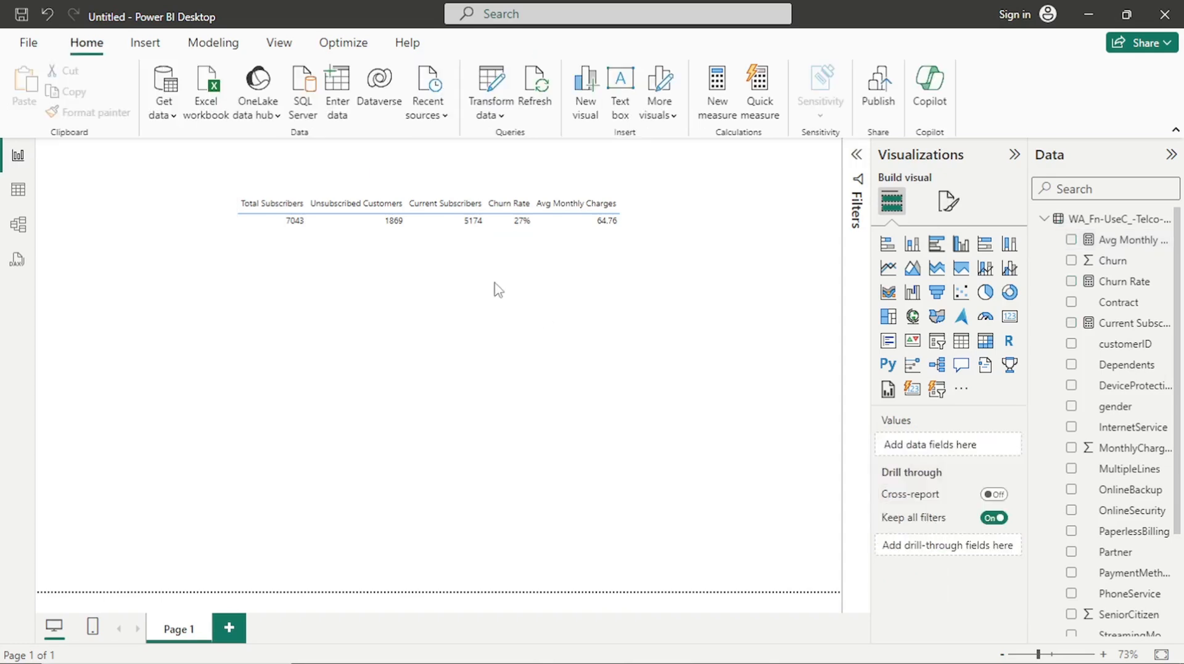
{"action": "left_click", "coordinate": [356, 222]}
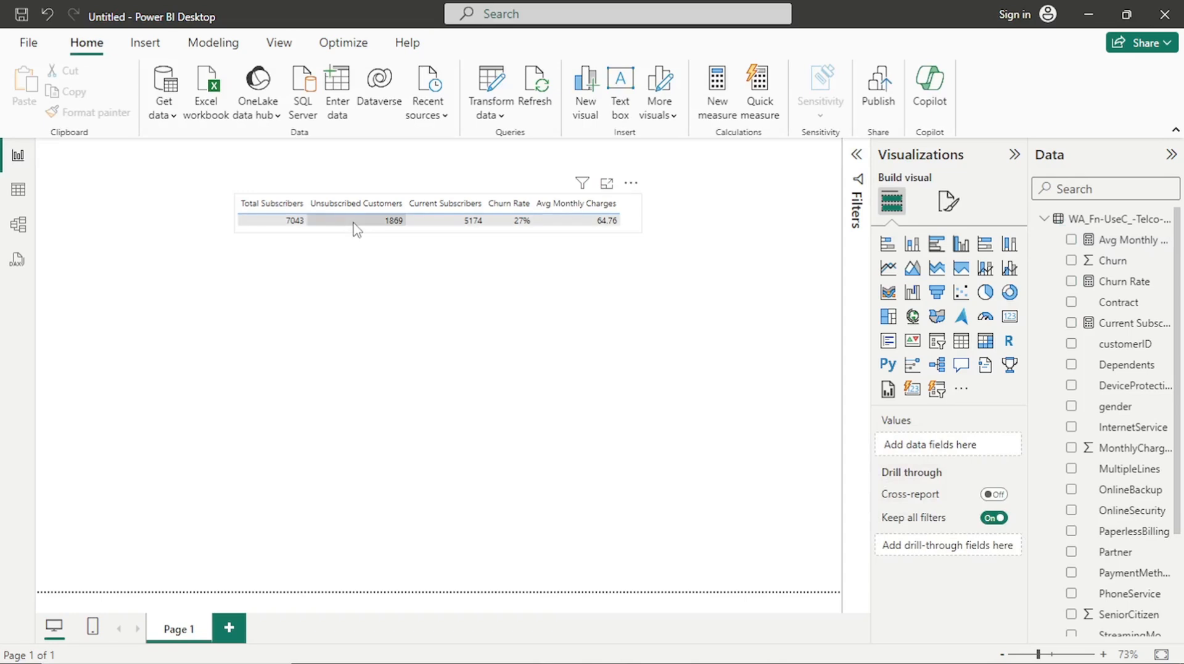
{"action": "left_click", "coordinate": [639, 219]}
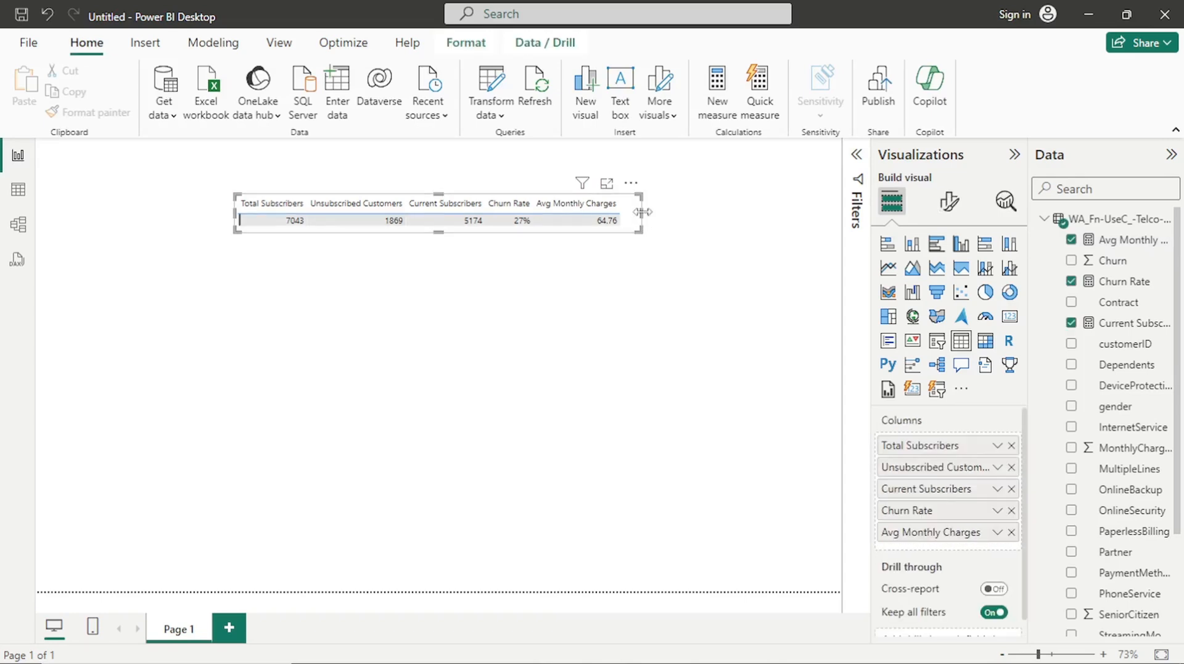
{"action": "left_click", "coordinate": [611, 478]}
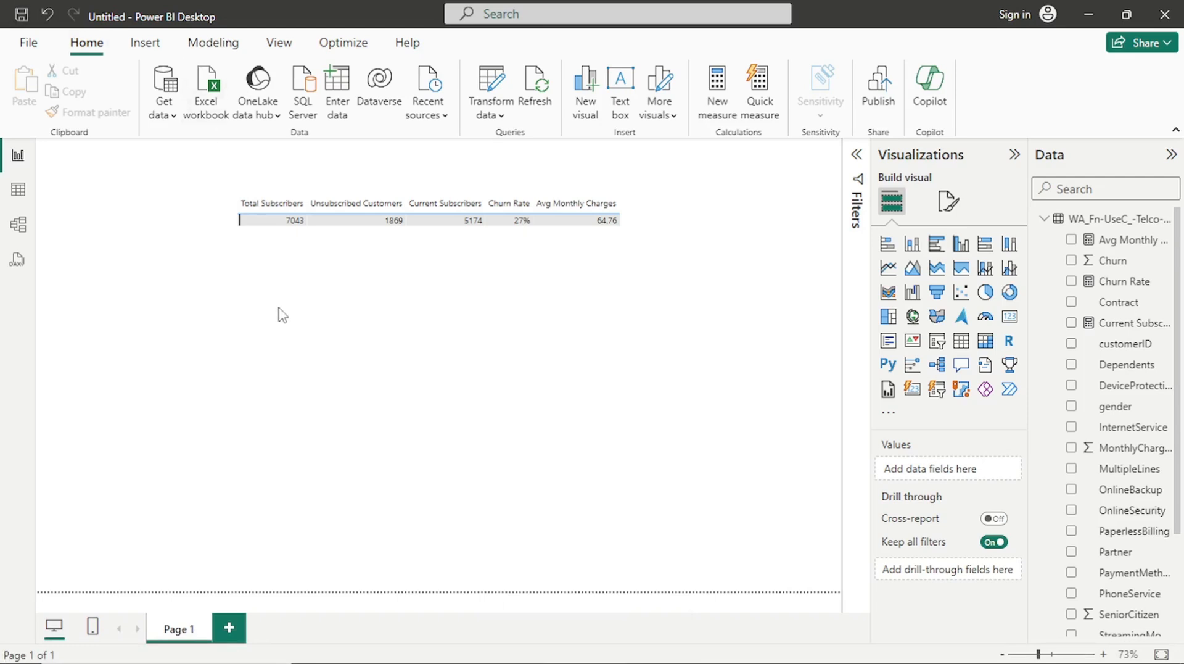
Set the page's wallpaper color to hex #F7F9FB
{"action": "left_click", "coordinate": [949, 201]}
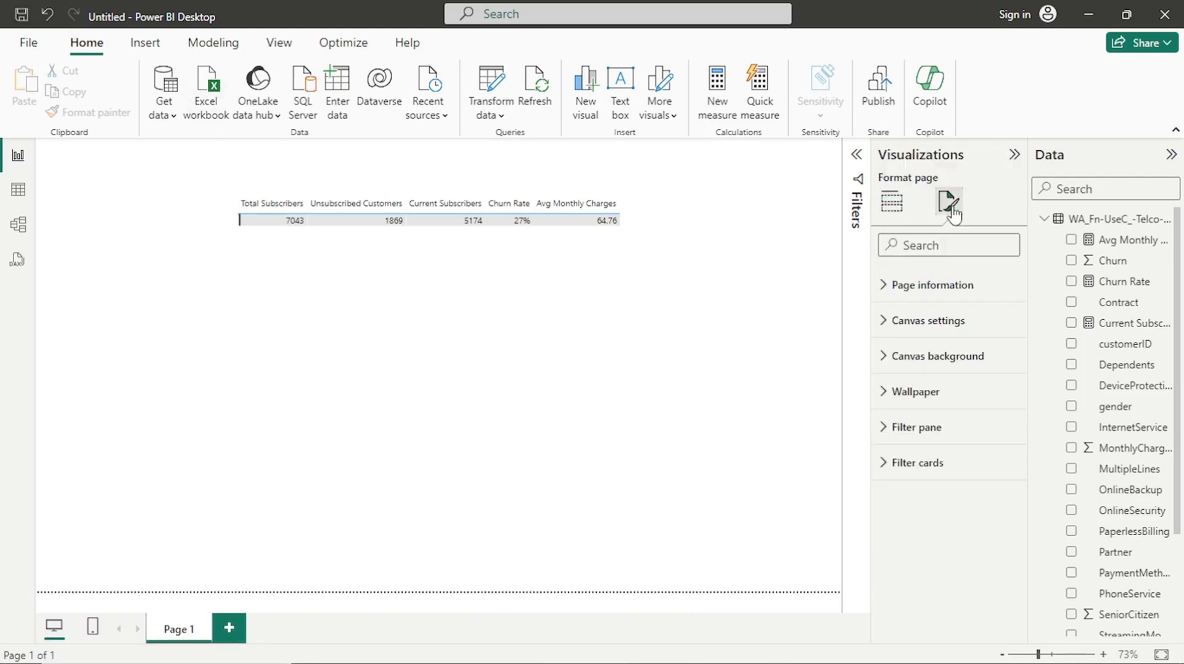
{"action": "left_click", "coordinate": [956, 395]}
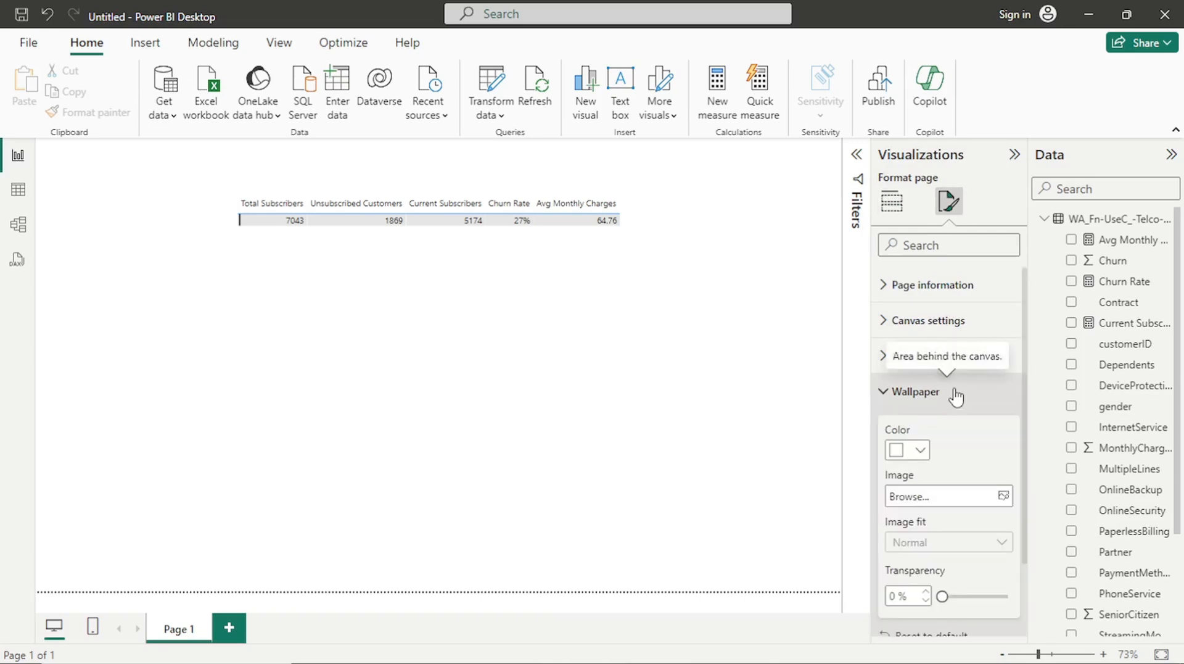
{"action": "left_click", "coordinate": [926, 455]}
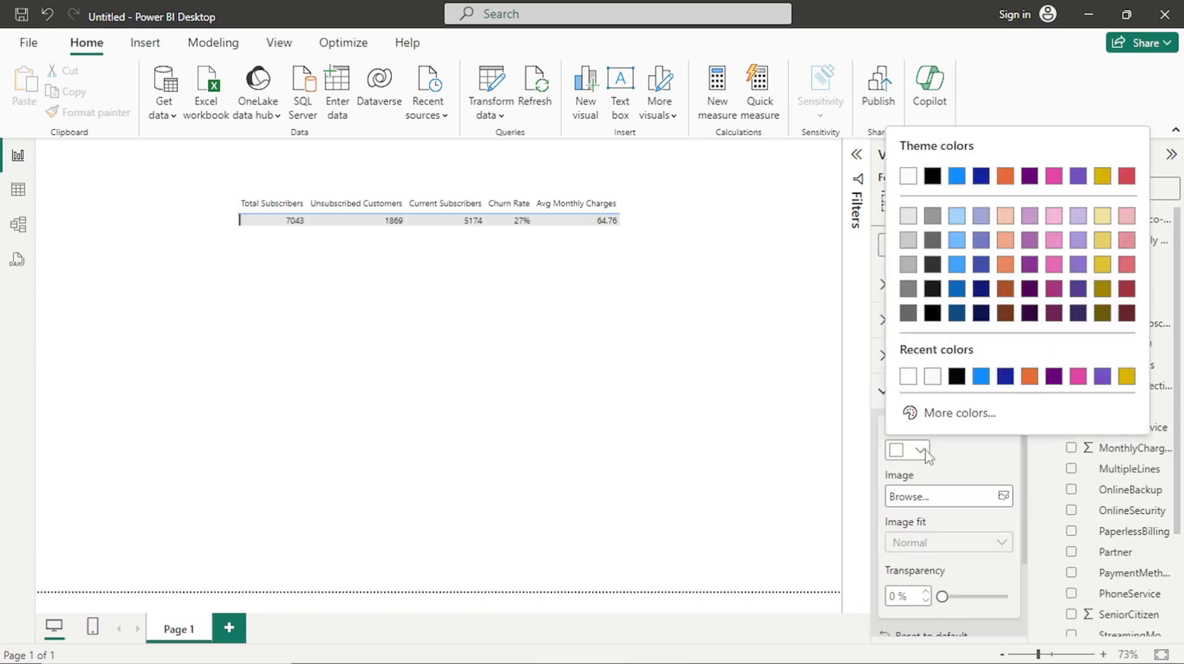
{"action": "left_click", "coordinate": [936, 421]}
{"action": "left_click", "coordinate": [943, 401]}
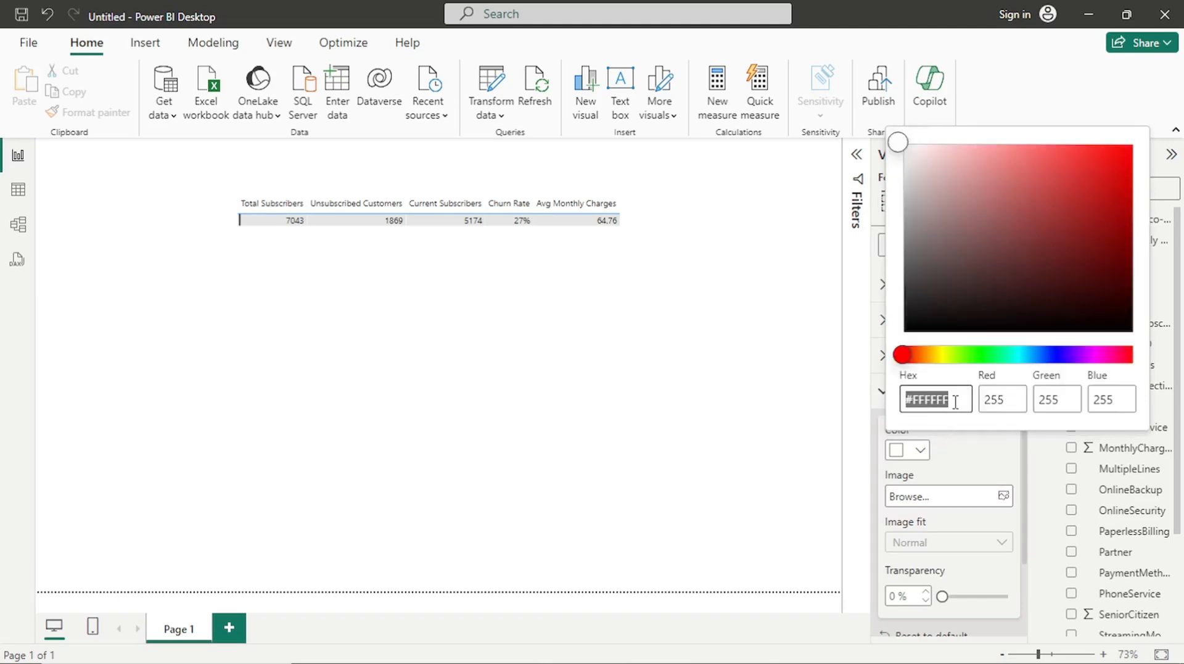
{"action": "left_click", "coordinate": [956, 401]}
{"action": "key", "text": "BackSpace"}
{"action": "key", "text": "BackSpace"}
{"action": "key", "text": "BackSpace"}
{"action": "key", "text": "BackSpace"}
{"action": "key", "text": "BackSpace"}
{"action": "type", "text": "7F9FB"}
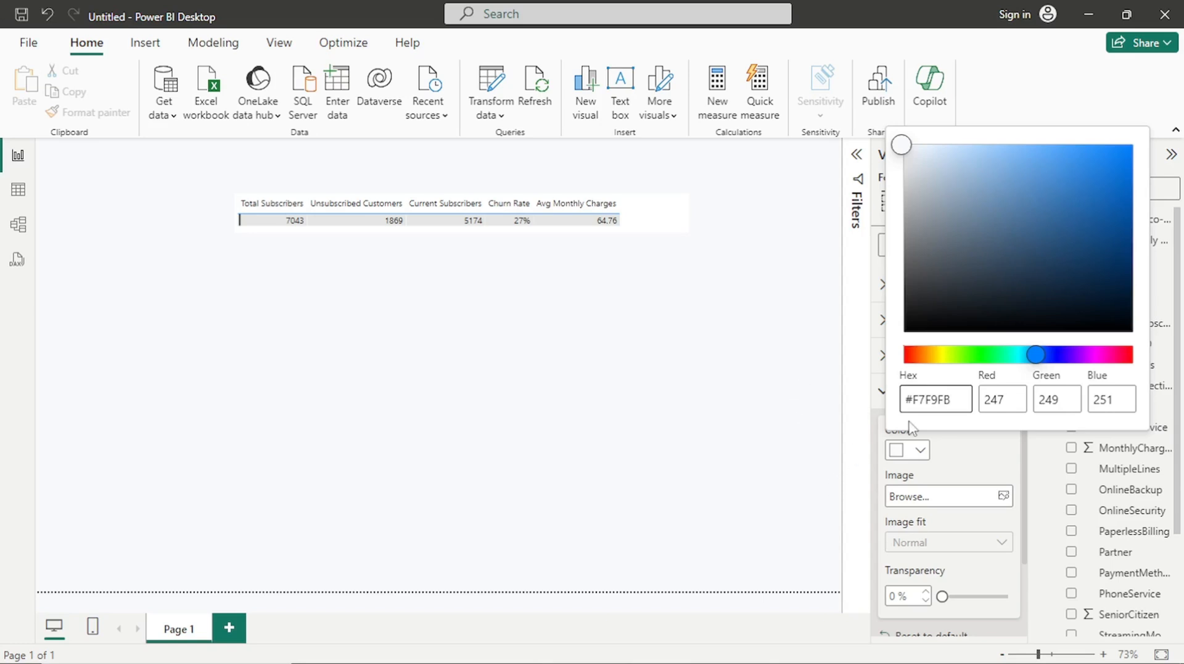
{"action": "left_click", "coordinate": [958, 457]}
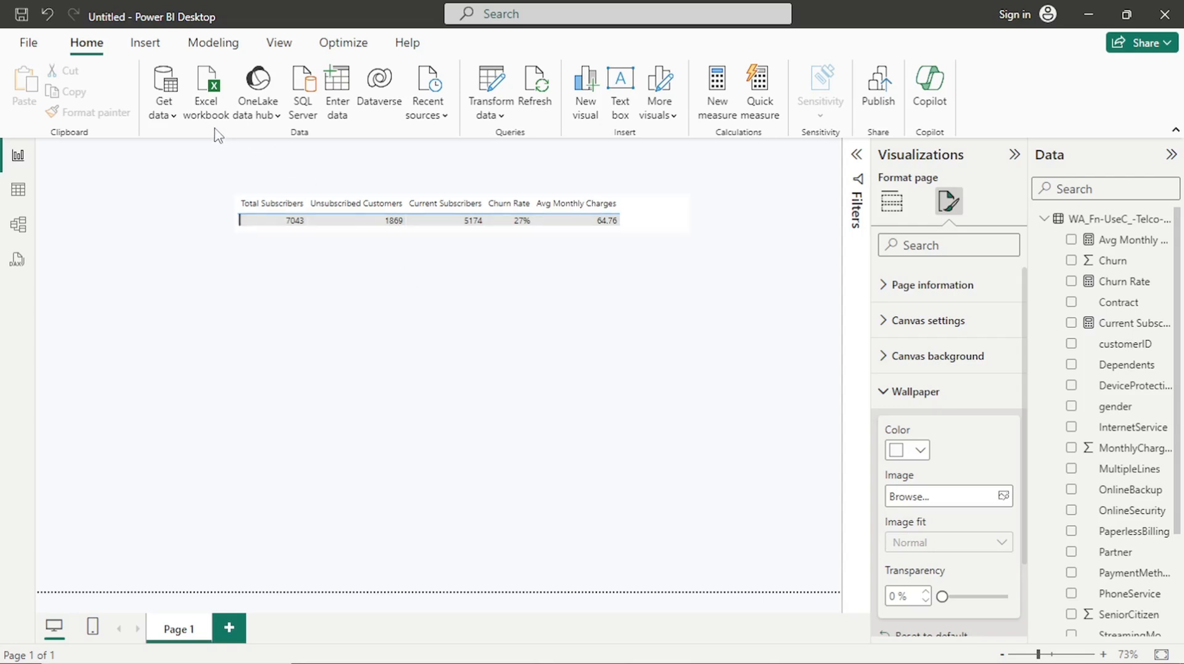
Insert a text box, shape it into a wide, short banner above the table visual, and shift the table down slightly to make room
{"action": "left_click", "coordinate": [621, 83]}
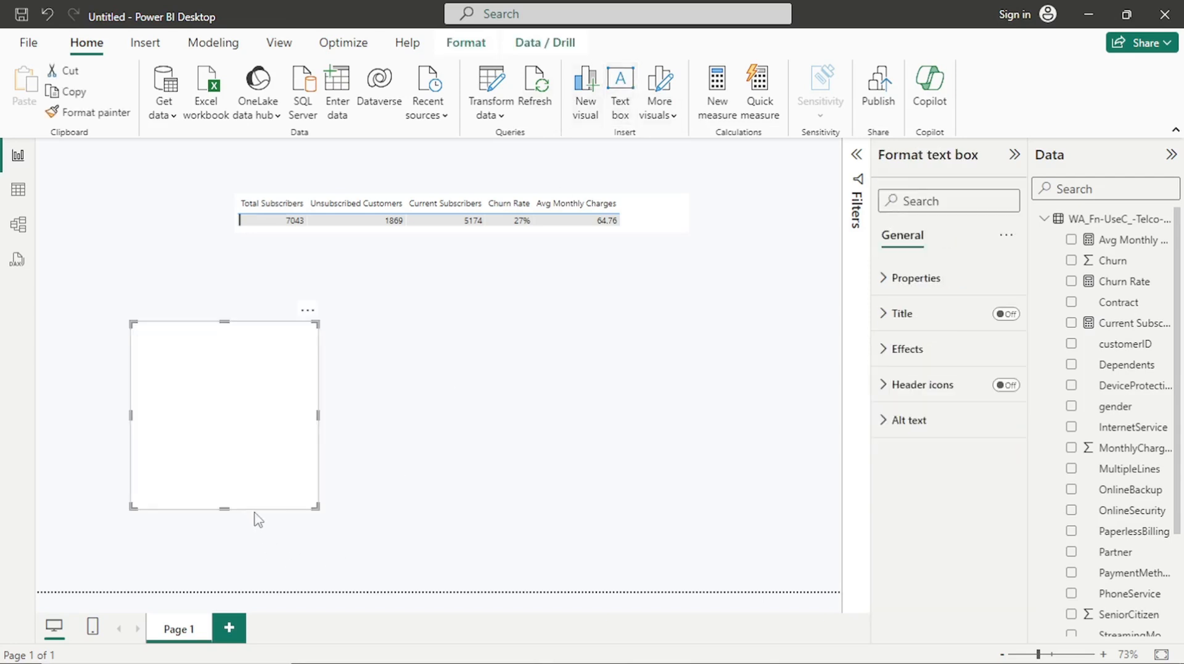
{"action": "left_click_drag", "start_coordinate": [225, 510], "coordinate": [739, 140]}
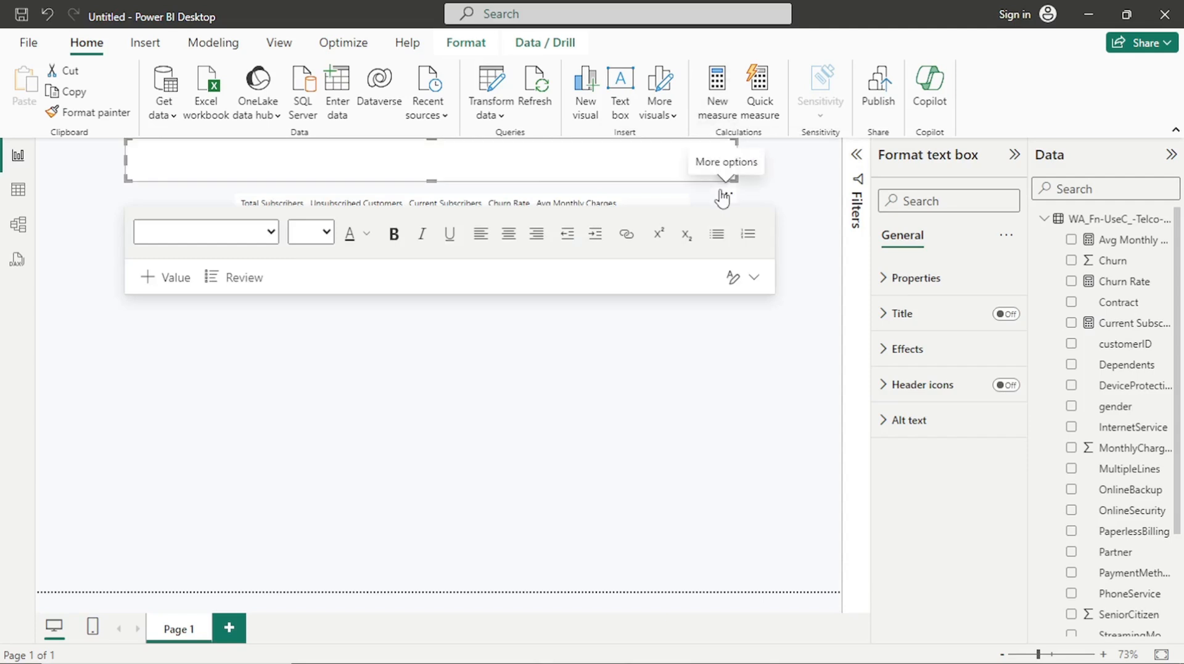
{"action": "left_click", "coordinate": [596, 422]}
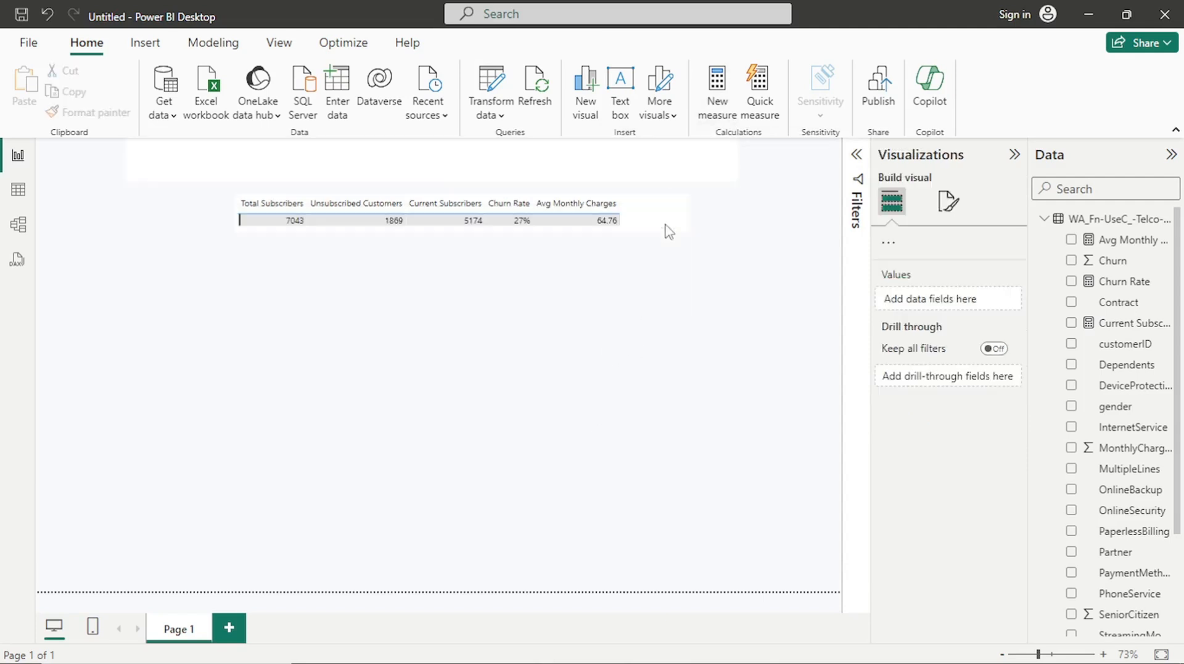
{"action": "left_click_drag", "start_coordinate": [679, 196], "coordinate": [682, 212]}
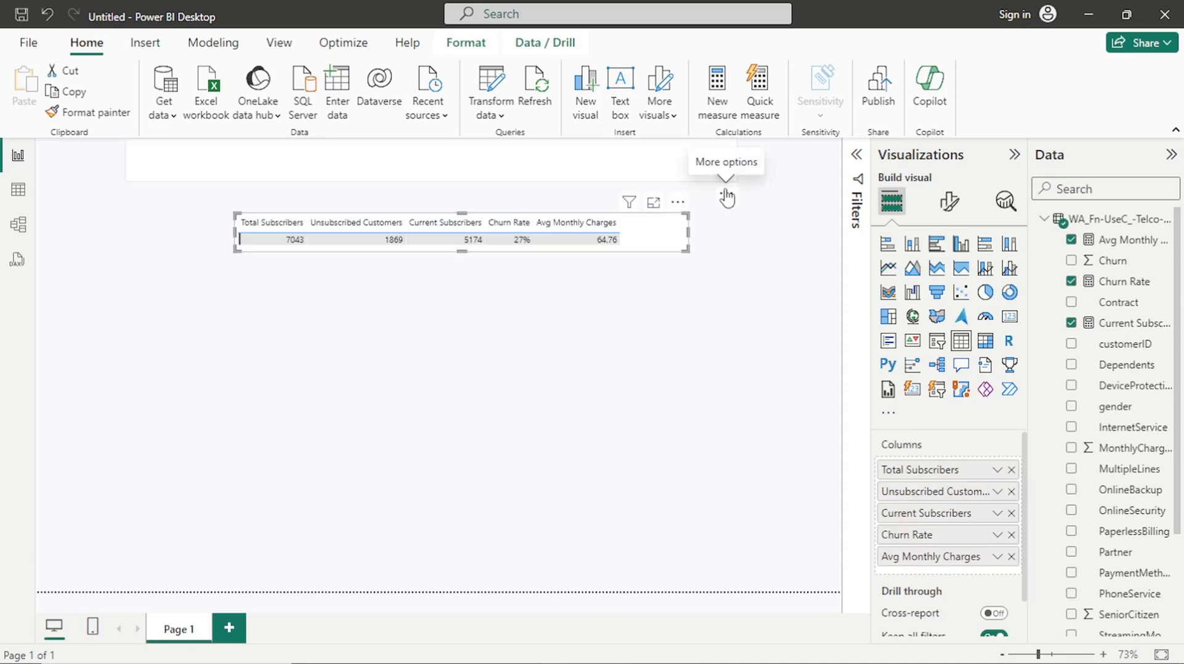
{"action": "left_click_drag", "start_coordinate": [728, 197], "coordinate": [733, 214]}
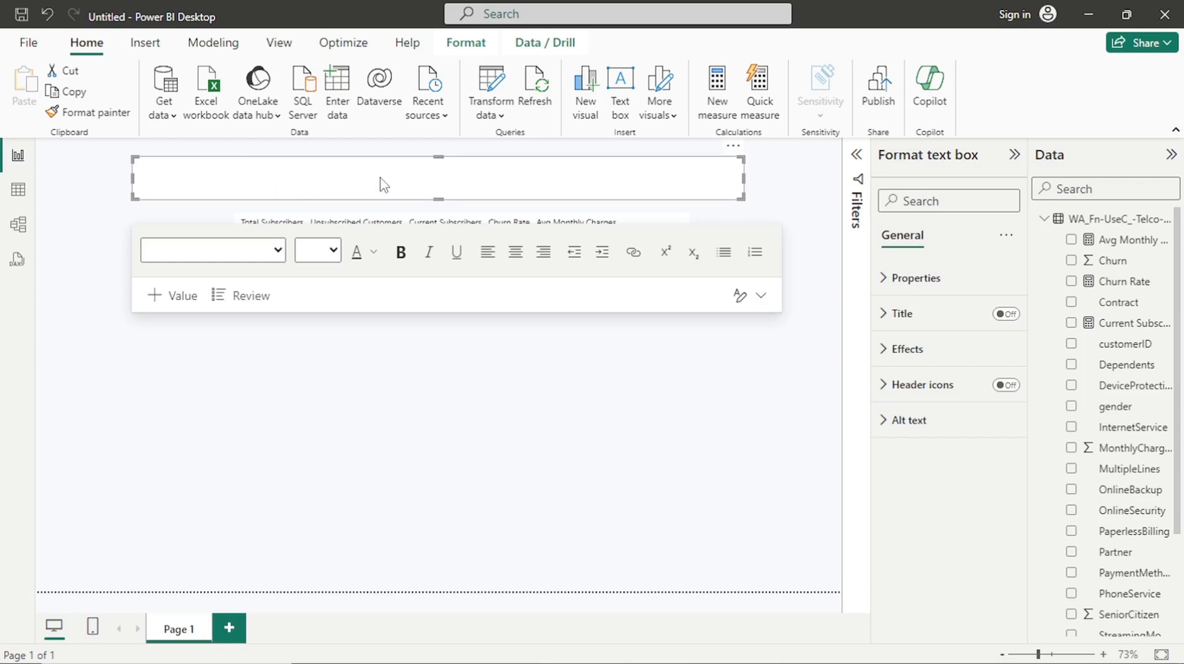
Set the banner text box's font to Tahoma, size 24, bold
{"action": "left_click", "coordinate": [304, 183]}
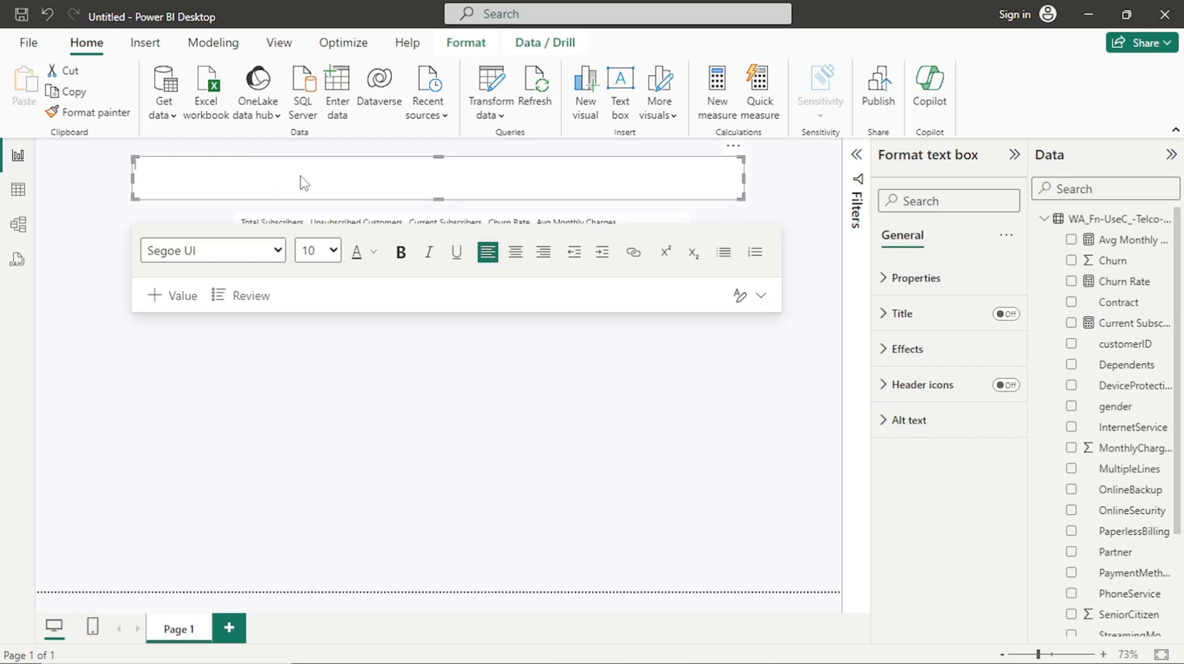
{"action": "left_click", "coordinate": [281, 256]}
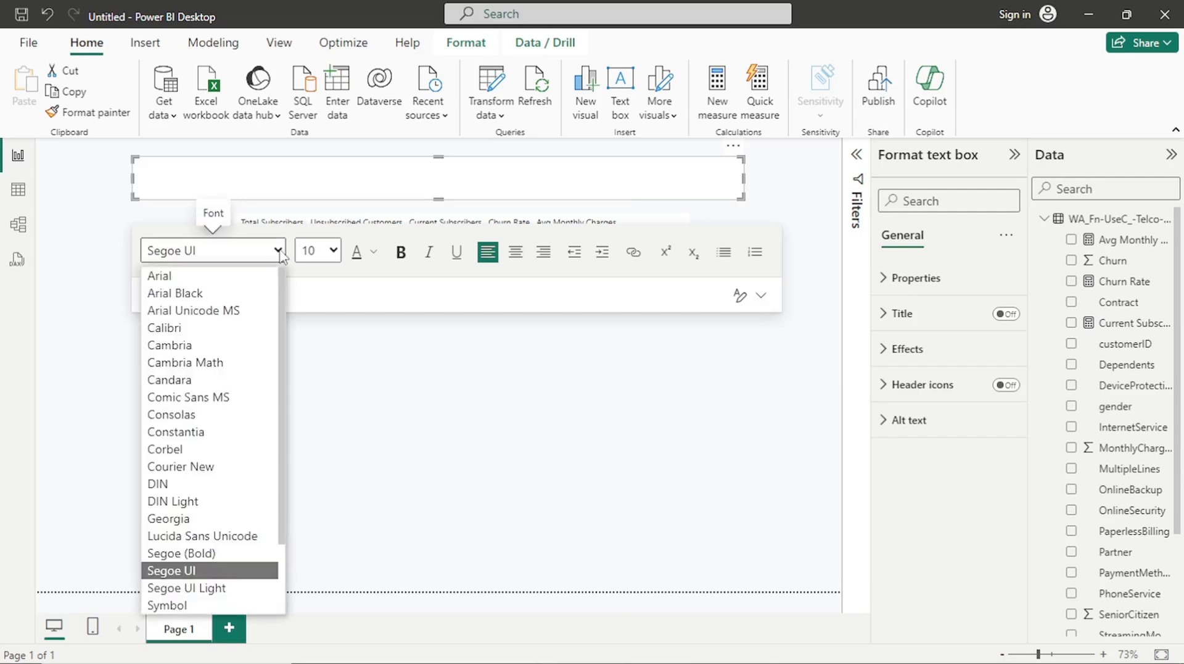
{"action": "key", "text": "Down"}
{"action": "key", "text": "Down"}
{"action": "key", "text": "Down"}
{"action": "key", "text": "a"}
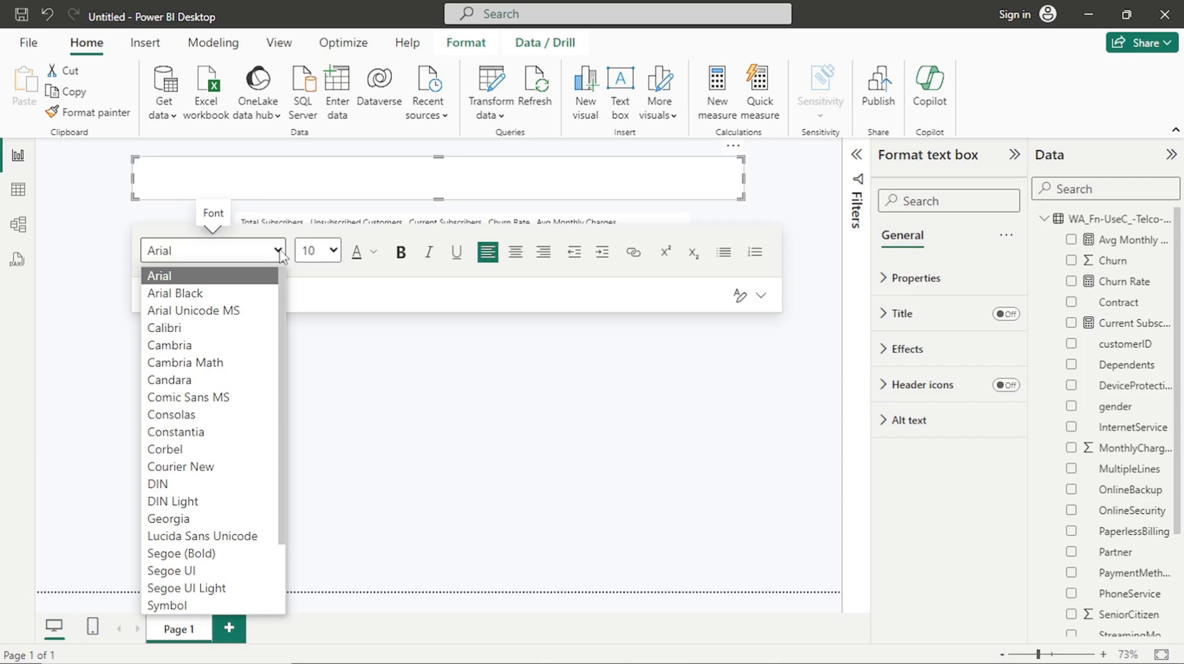
{"action": "key", "text": "t"}
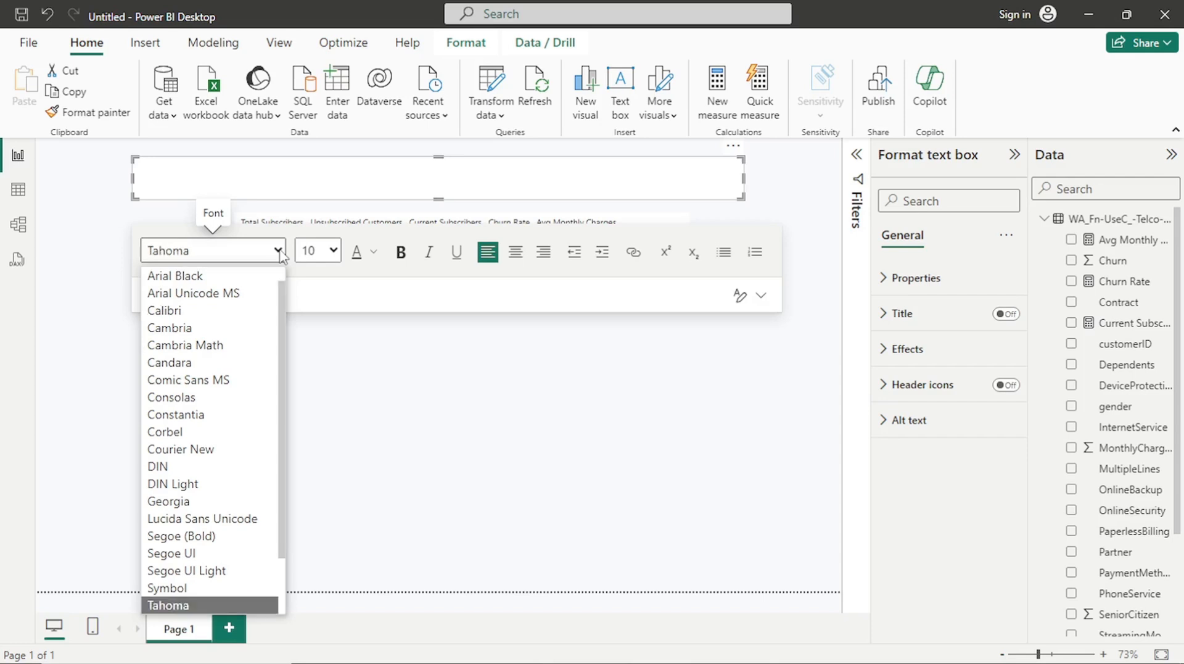
{"action": "left_click", "coordinate": [166, 605]}
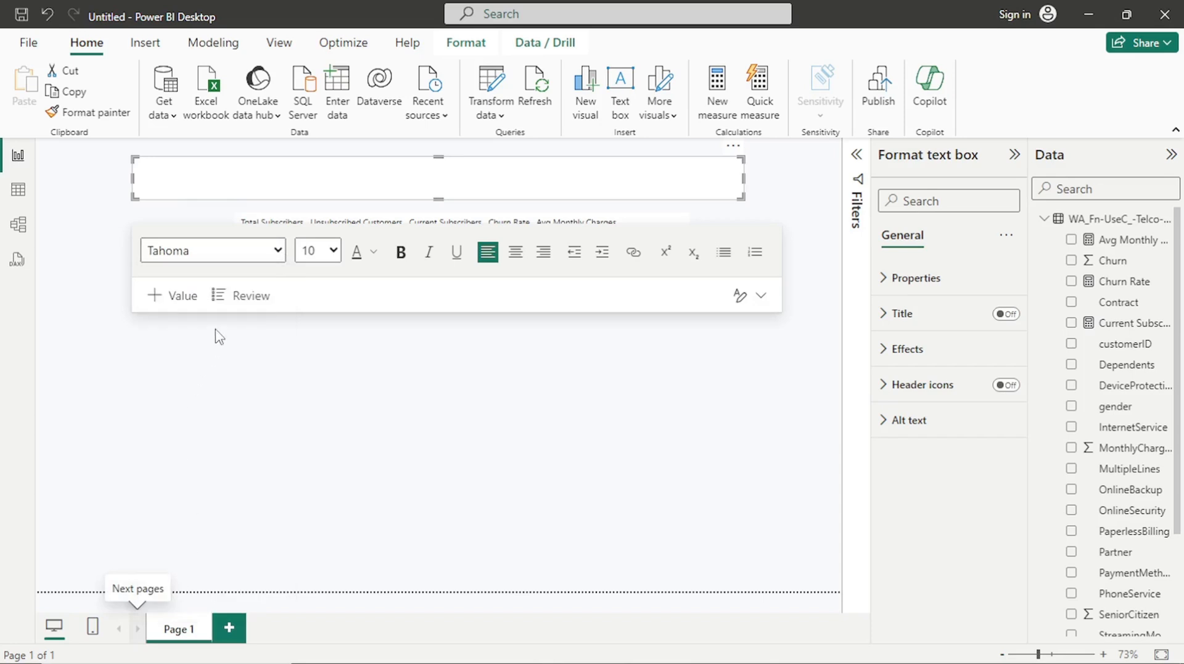
{"action": "left_click", "coordinate": [318, 251]}
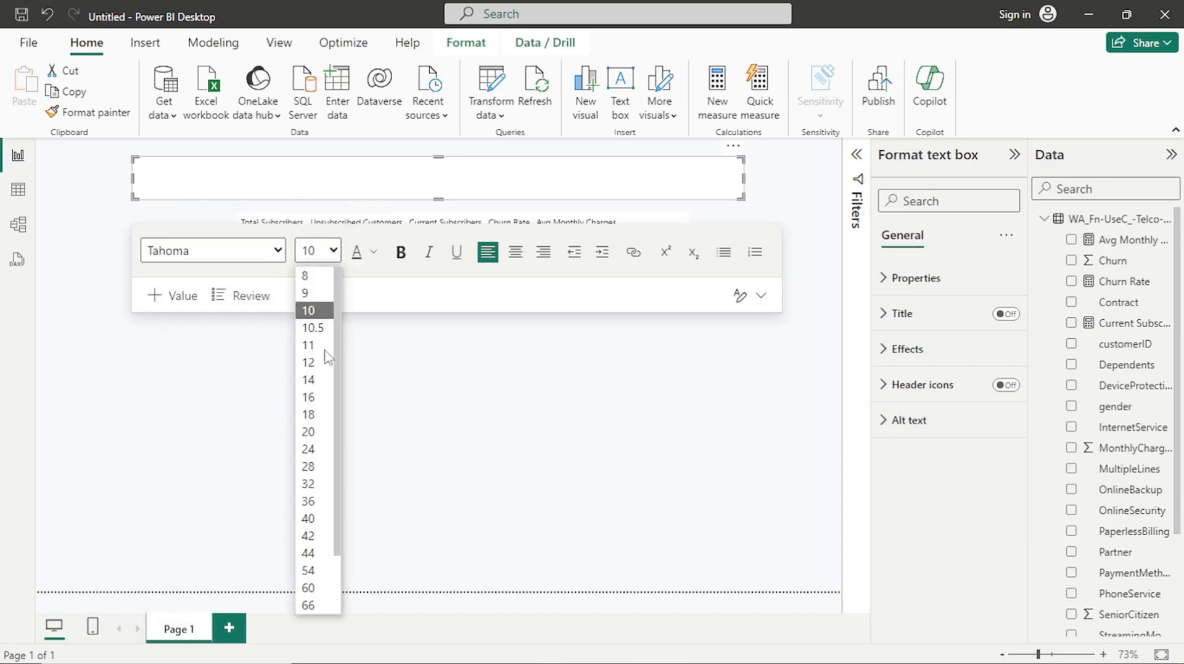
{"action": "left_click", "coordinate": [311, 454]}
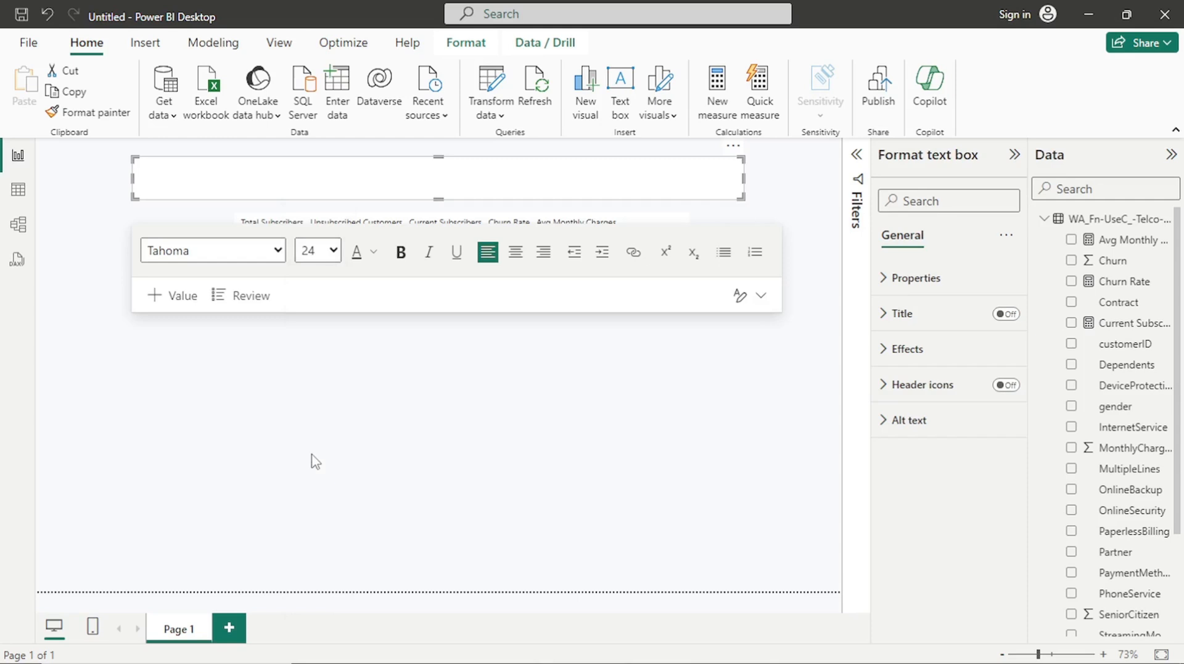
{"action": "left_click", "coordinate": [401, 254]}
Enter the title "Telco Customer Churn Analysis" in the banner text box, capitalizing every word
{"action": "type", "text": "Telc"}
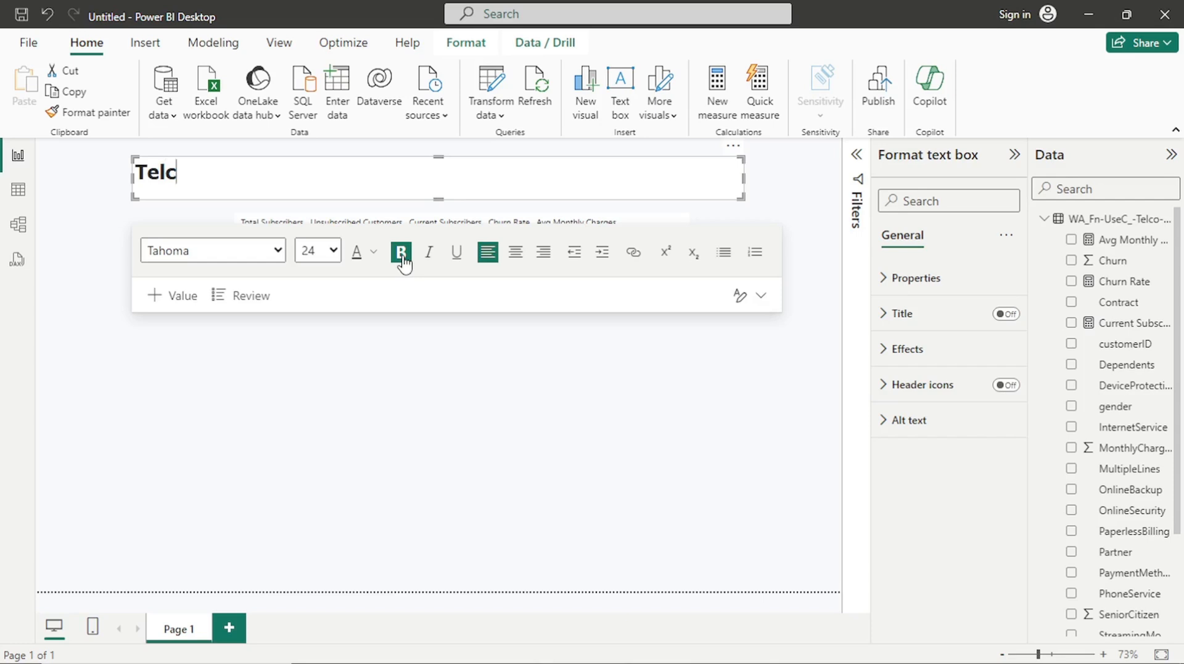
{"action": "type", "text": "on"}
{"action": "key", "text": "BackSpace"}
{"action": "key", "text": "BackSpace"}
{"action": "type", "text": "customer c"}
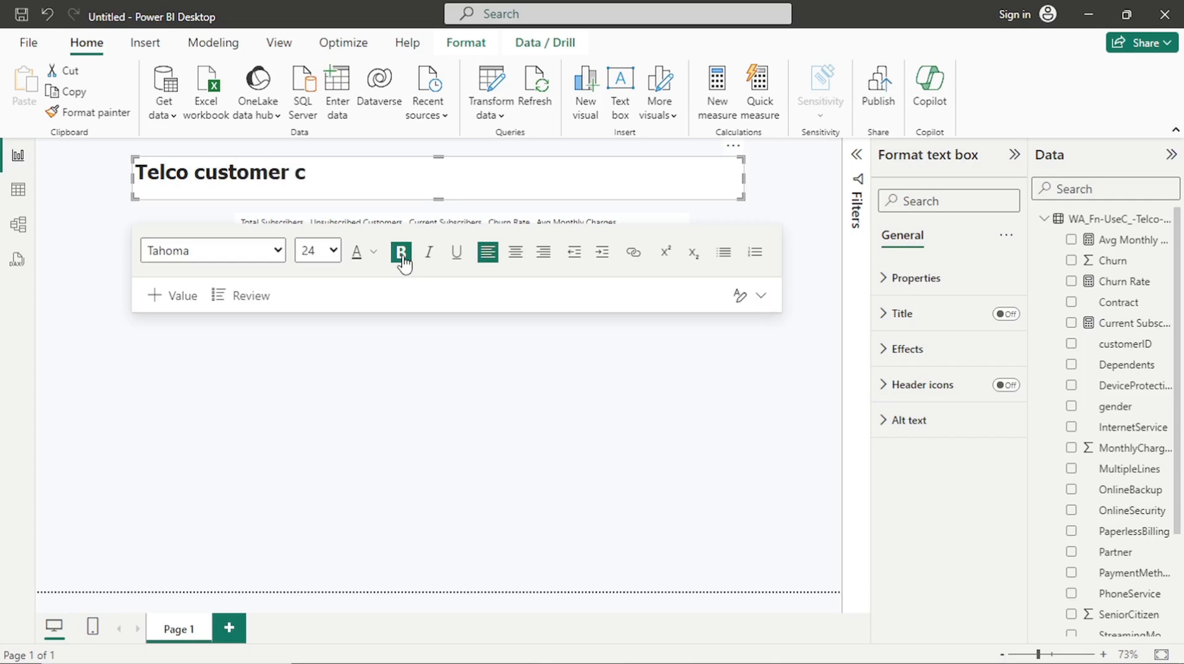
{"action": "key", "text": "BackSpace"}
{"action": "type", "text": "Churn Anal"}
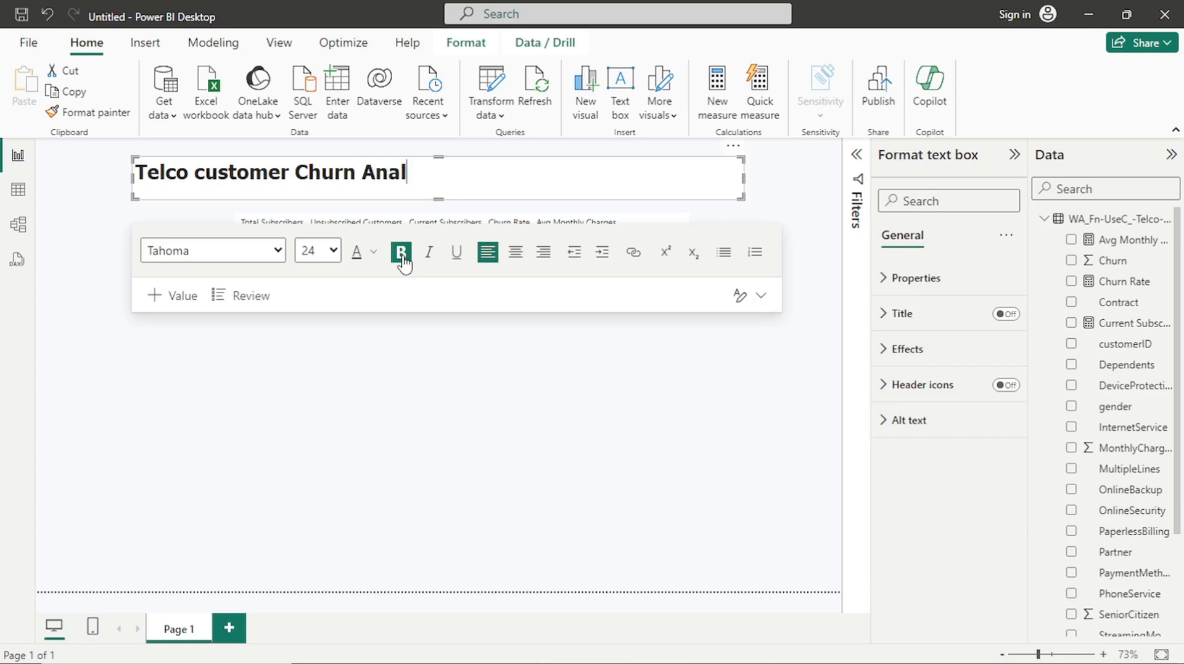
{"action": "type", "text": "ysis"}
{"action": "left_click", "coordinate": [207, 179]}
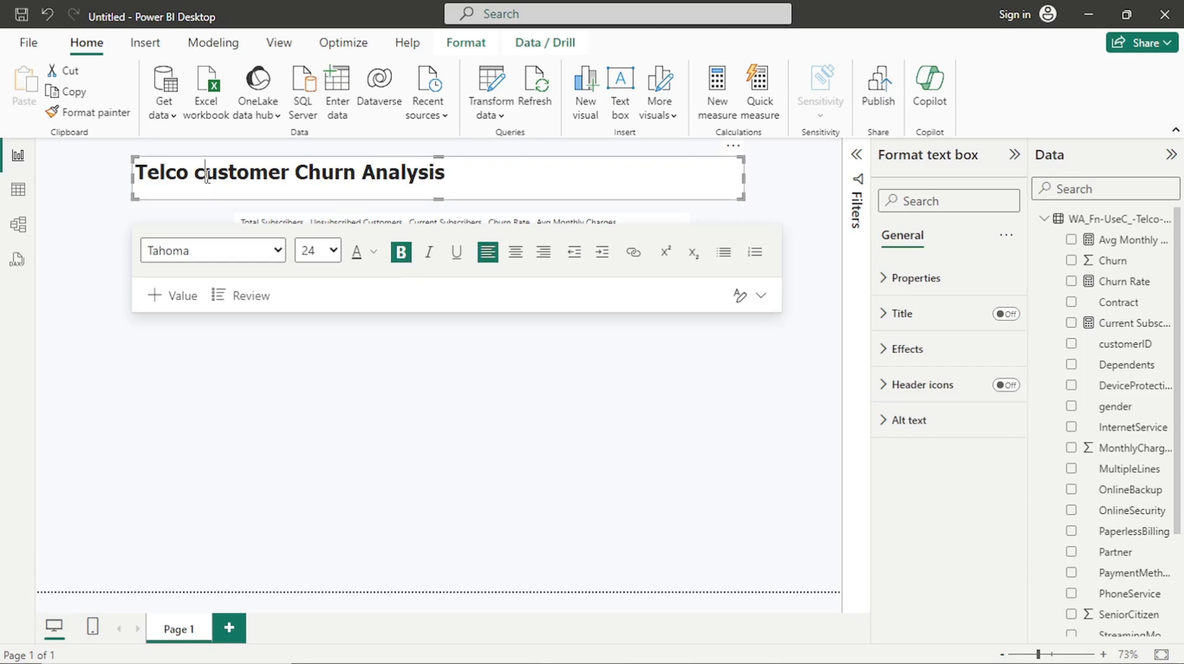
{"action": "key", "text": "BackSpace"}
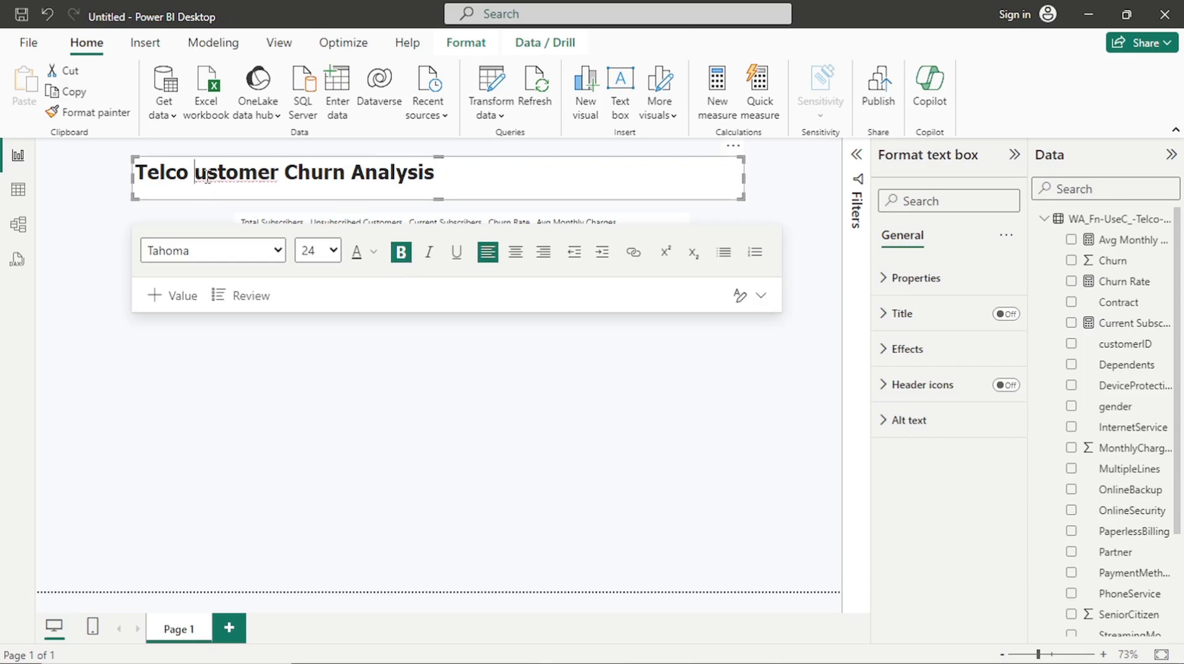
{"action": "type", "text": "C"}
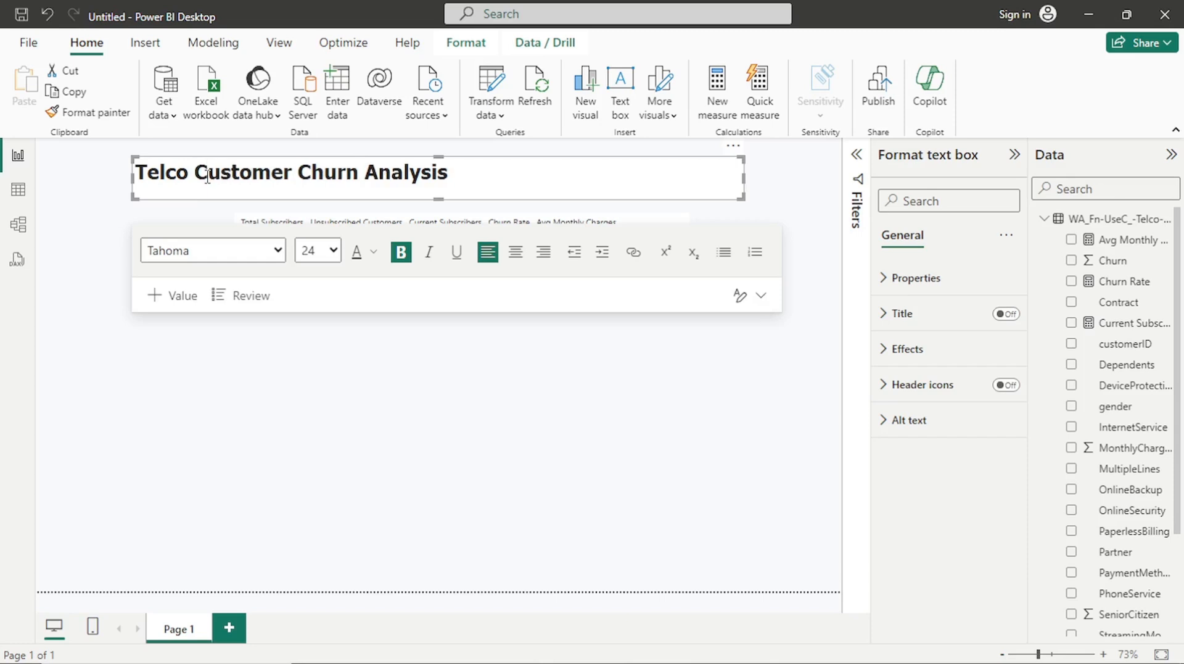
{"action": "left_click", "coordinate": [492, 169]}
Color the whole title text with the light orange shade from the theme colors
{"action": "left_click_drag", "start_coordinate": [329, 171], "coordinate": [135, 173]}
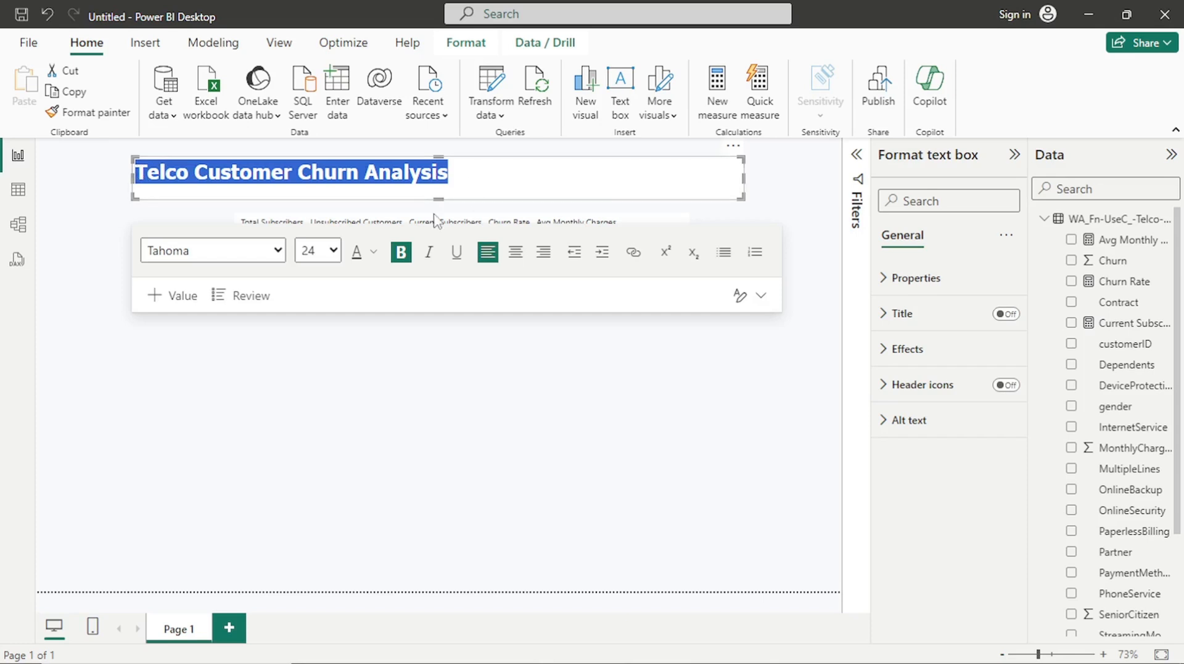
{"action": "left_click", "coordinate": [375, 254]}
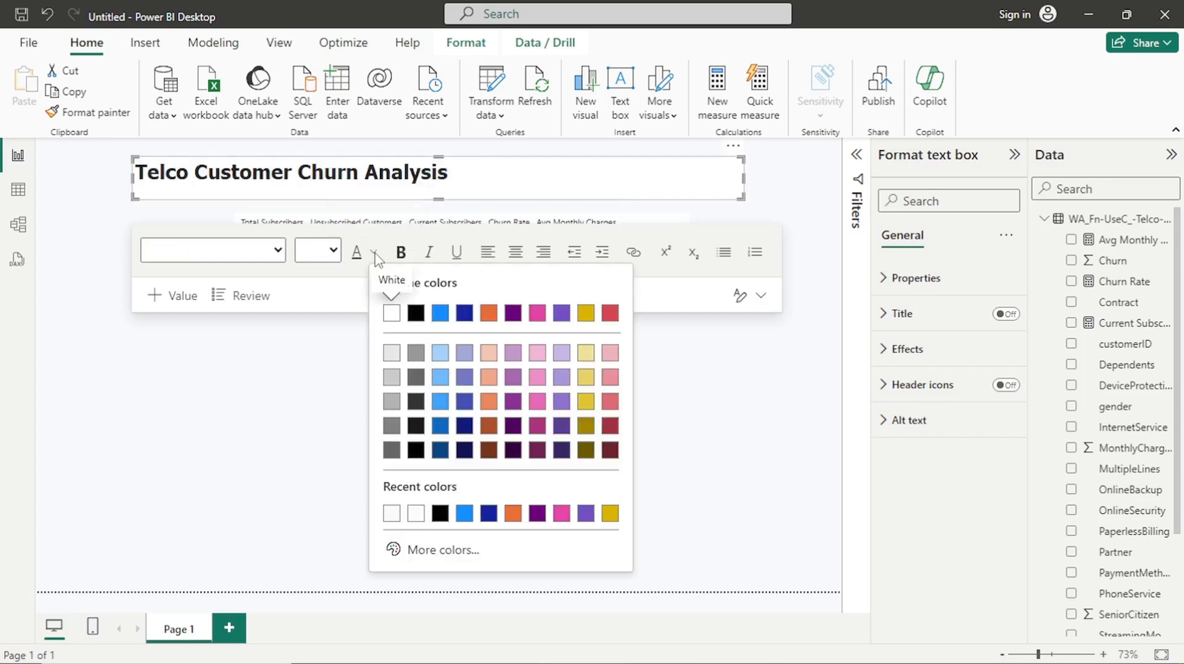
{"action": "left_click", "coordinate": [488, 402]}
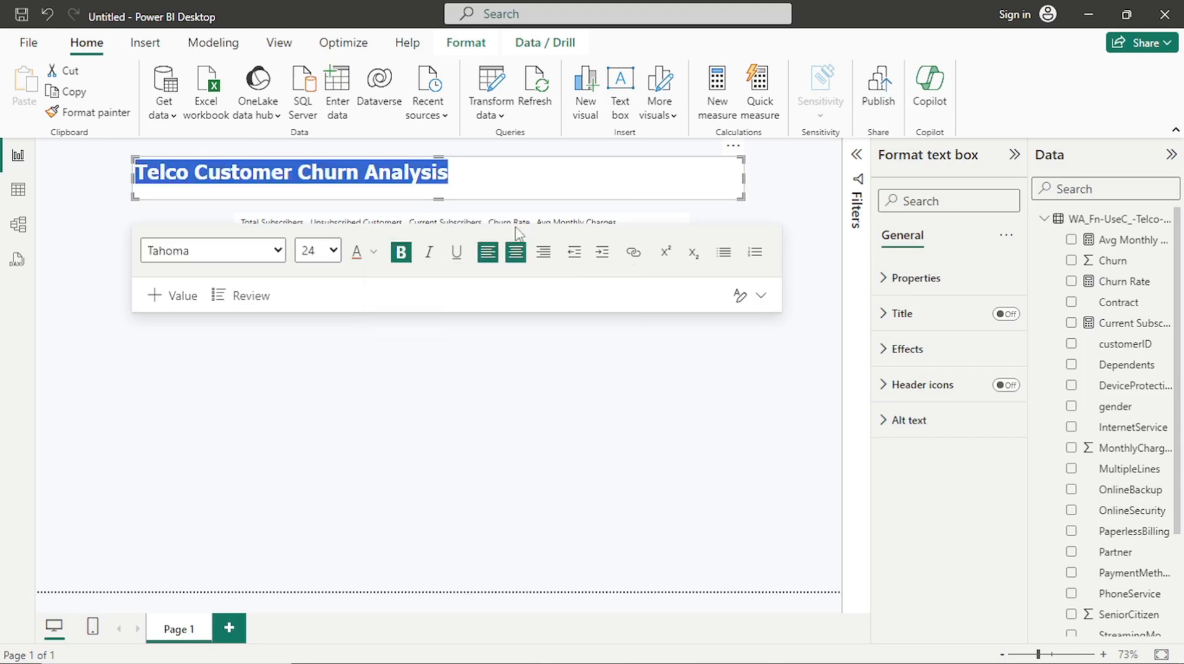
{"action": "left_click", "coordinate": [518, 195]}
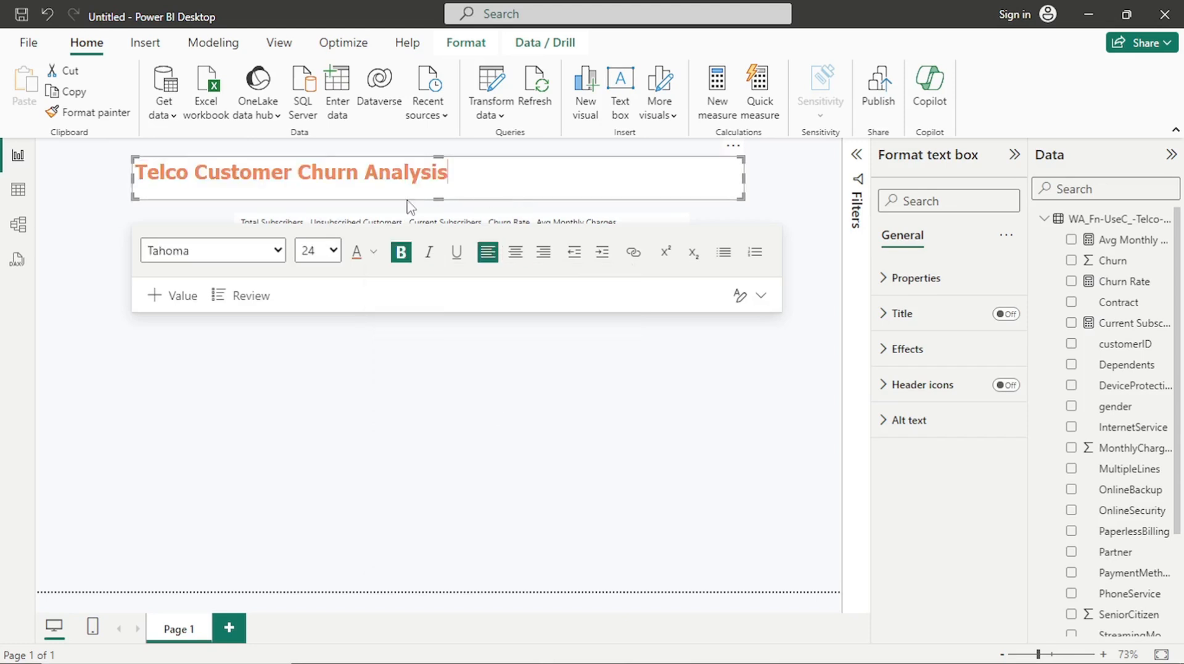
Shrink the title text box to fit closely around its text and set its background transparency to 100%
{"action": "left_click_drag", "start_coordinate": [442, 192], "coordinate": [442, 188]}
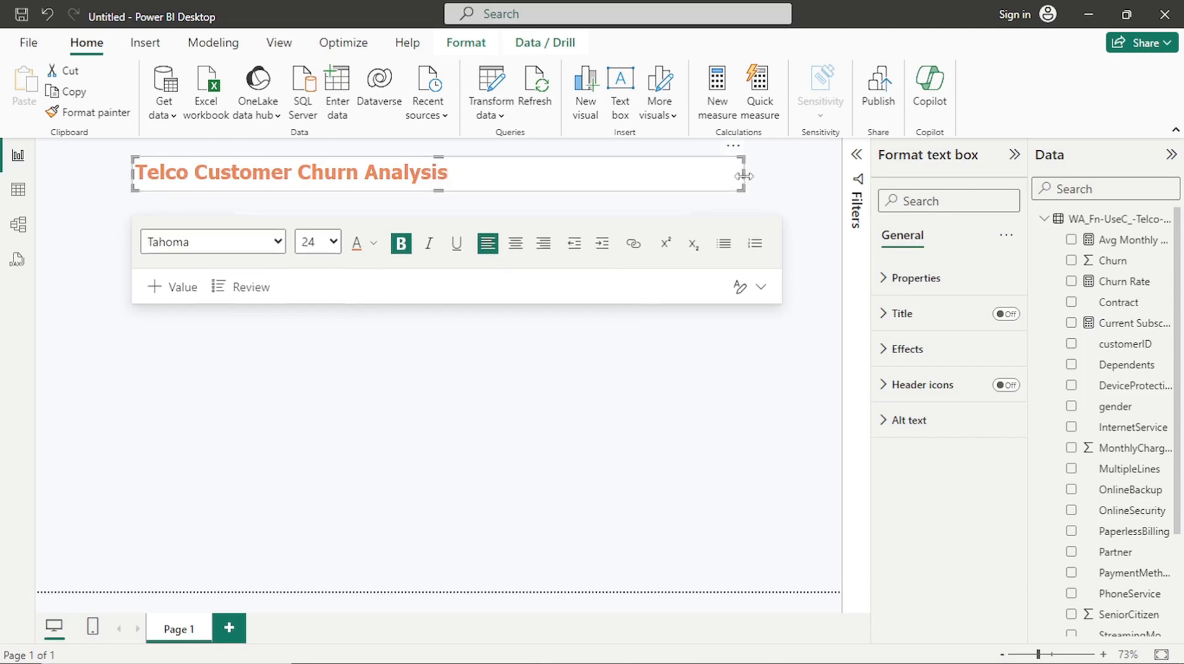
{"action": "left_click_drag", "start_coordinate": [744, 176], "coordinate": [471, 202]}
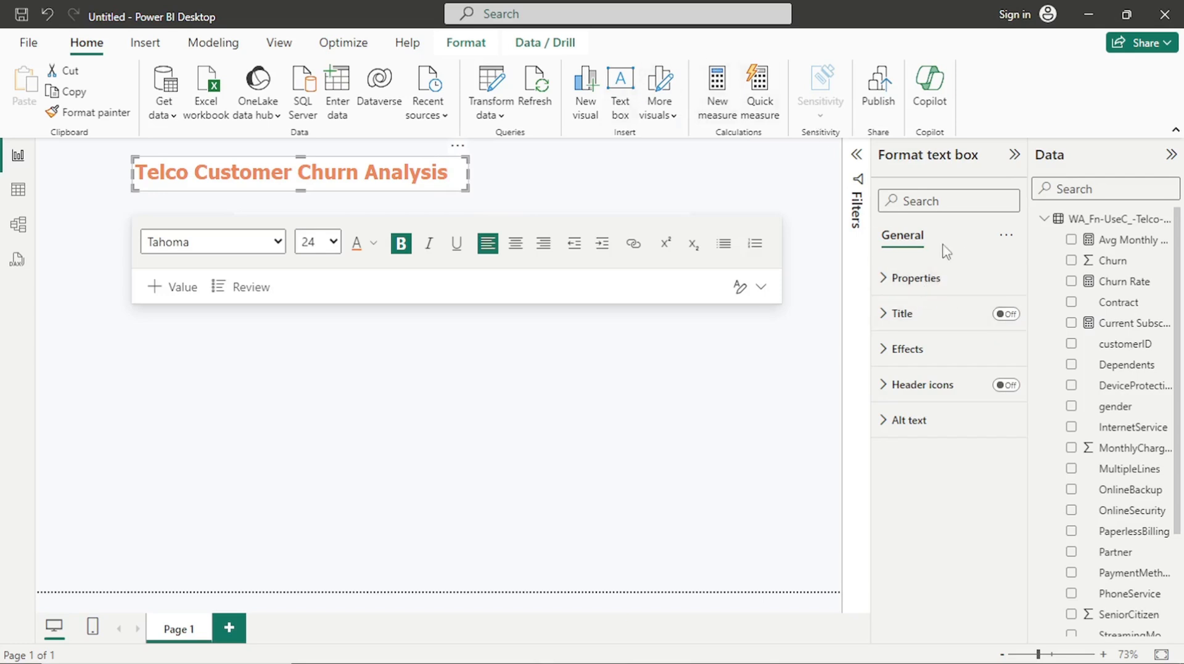
{"action": "left_click", "coordinate": [933, 349]}
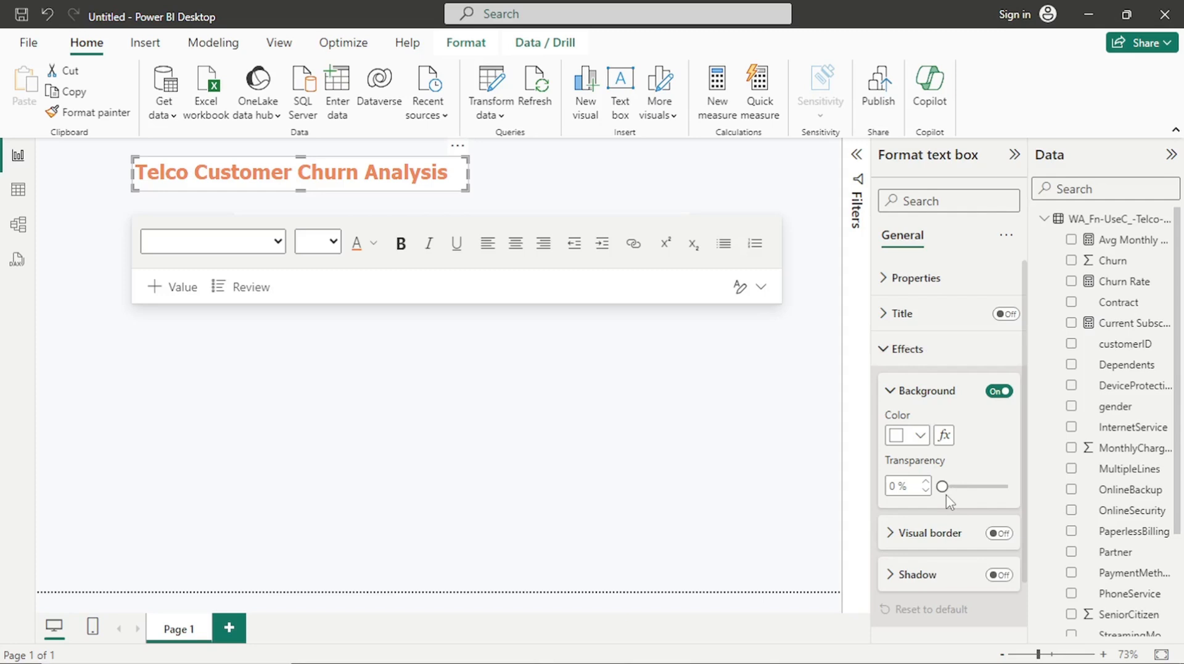
{"action": "left_click_drag", "start_coordinate": [943, 487], "coordinate": [1008, 489]}
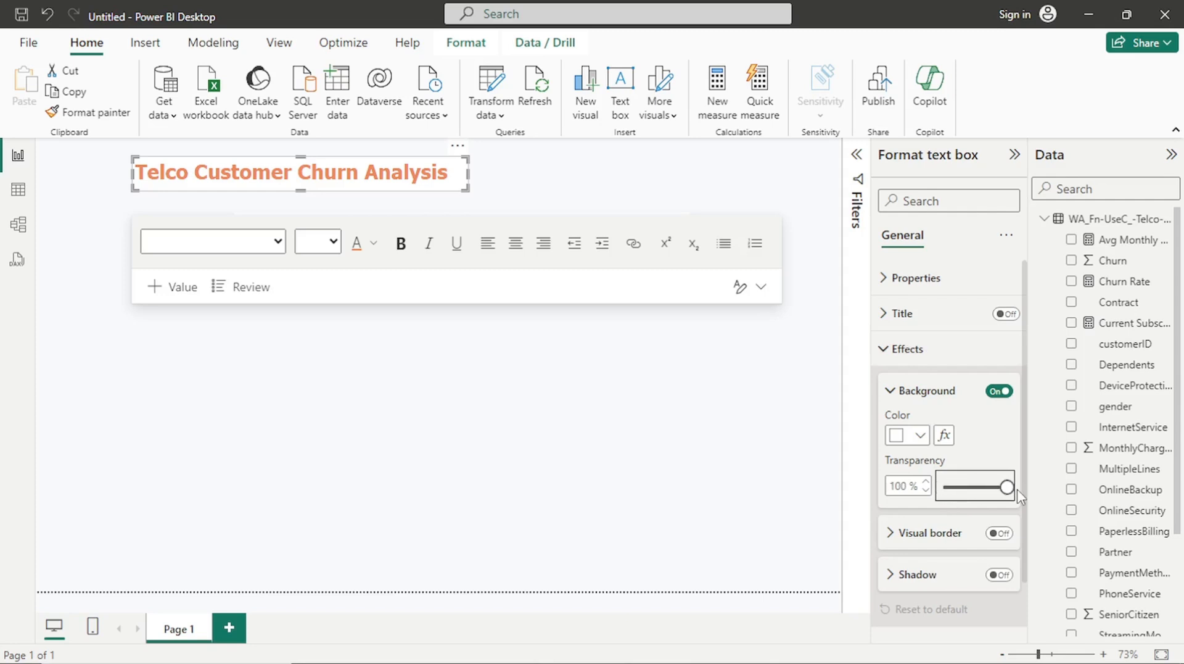
Move the table visual directly beneath the title, with its left edge aligned to the title text box
{"action": "left_click", "coordinate": [683, 459]}
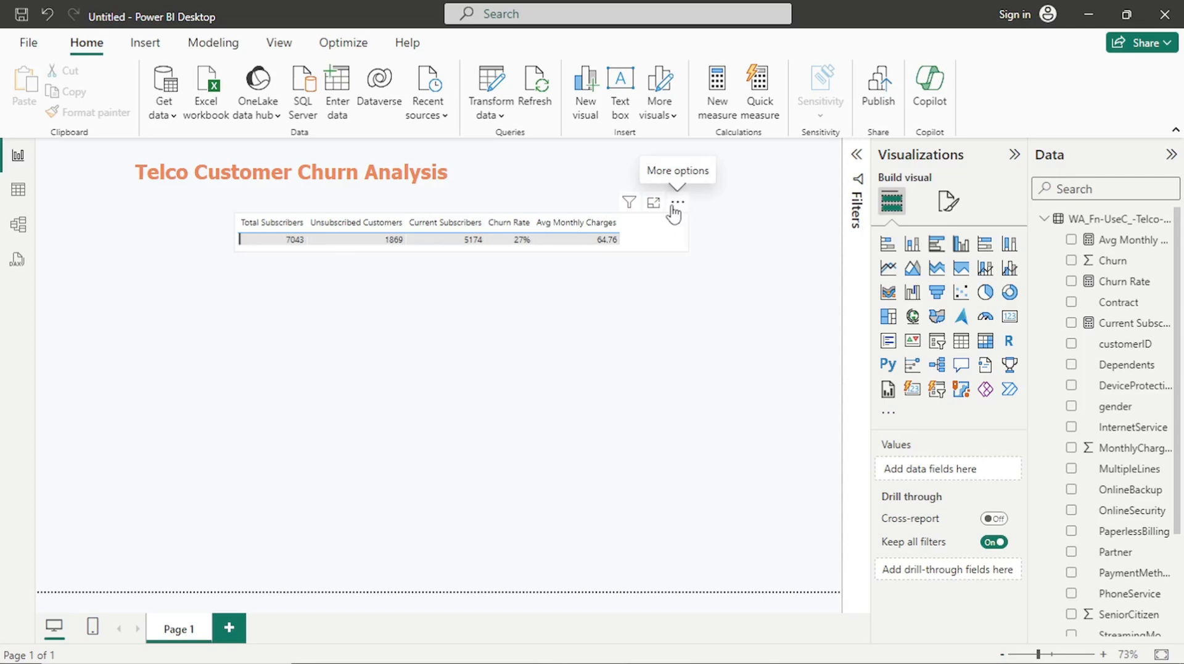
{"action": "left_click_drag", "start_coordinate": [674, 211], "coordinate": [571, 185]}
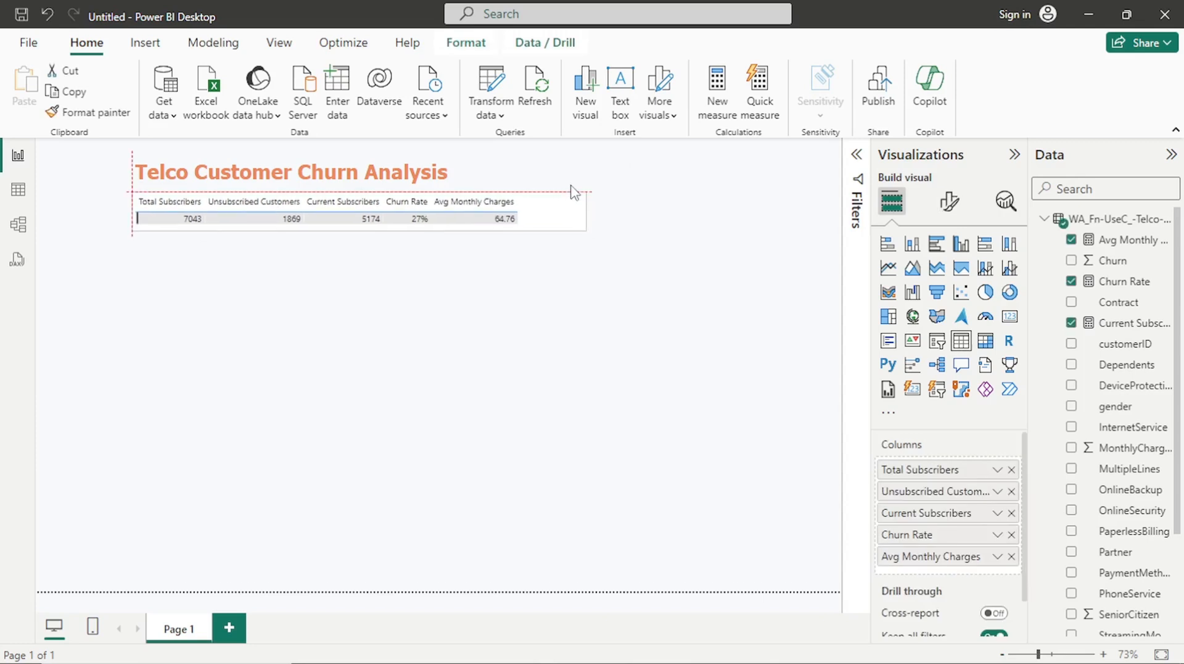
{"action": "left_click_drag", "start_coordinate": [572, 193], "coordinate": [573, 193]}
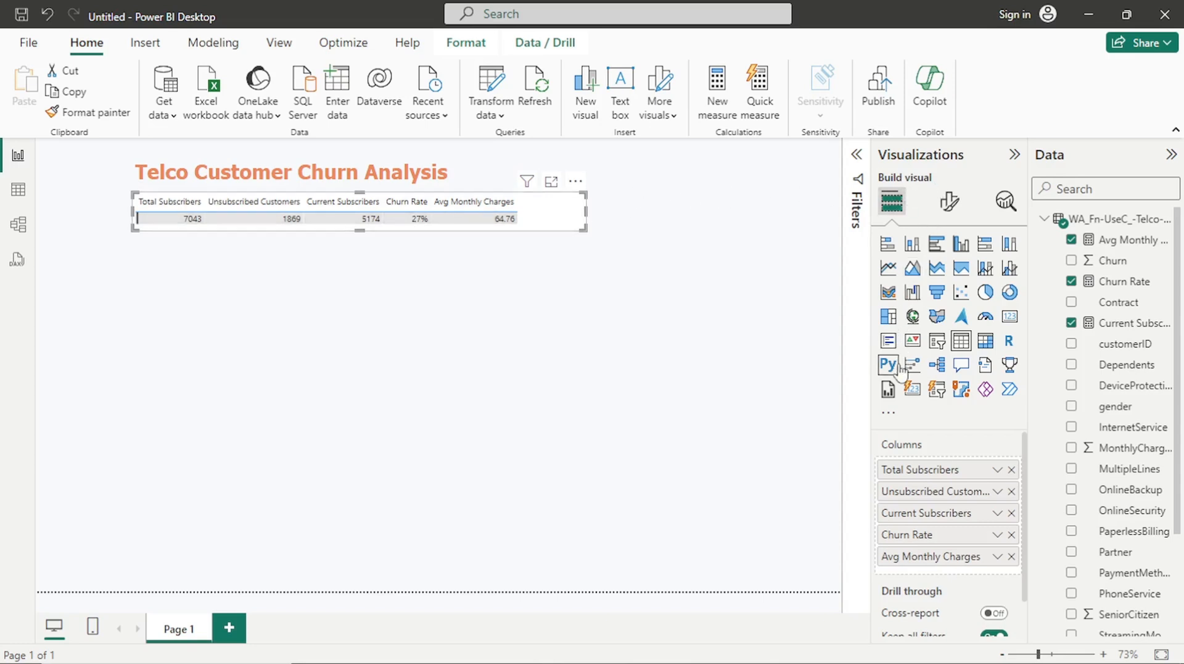
Make the table visual's values bold with a font size of 13
{"action": "left_click", "coordinate": [950, 202]}
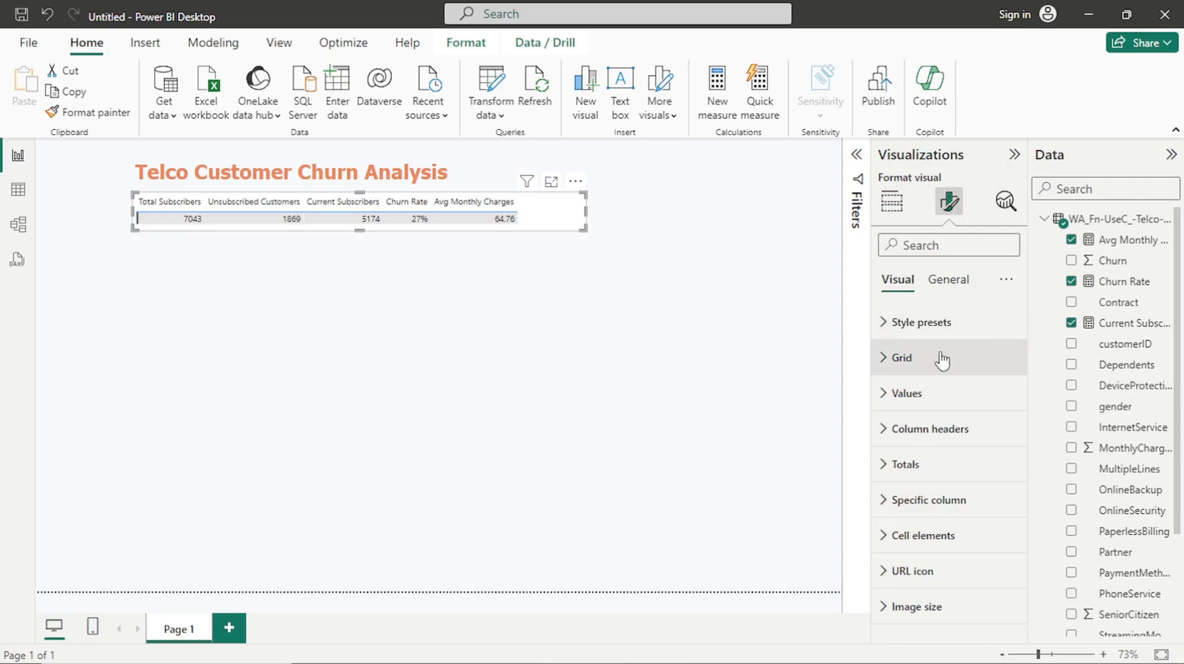
{"action": "left_click", "coordinate": [937, 397]}
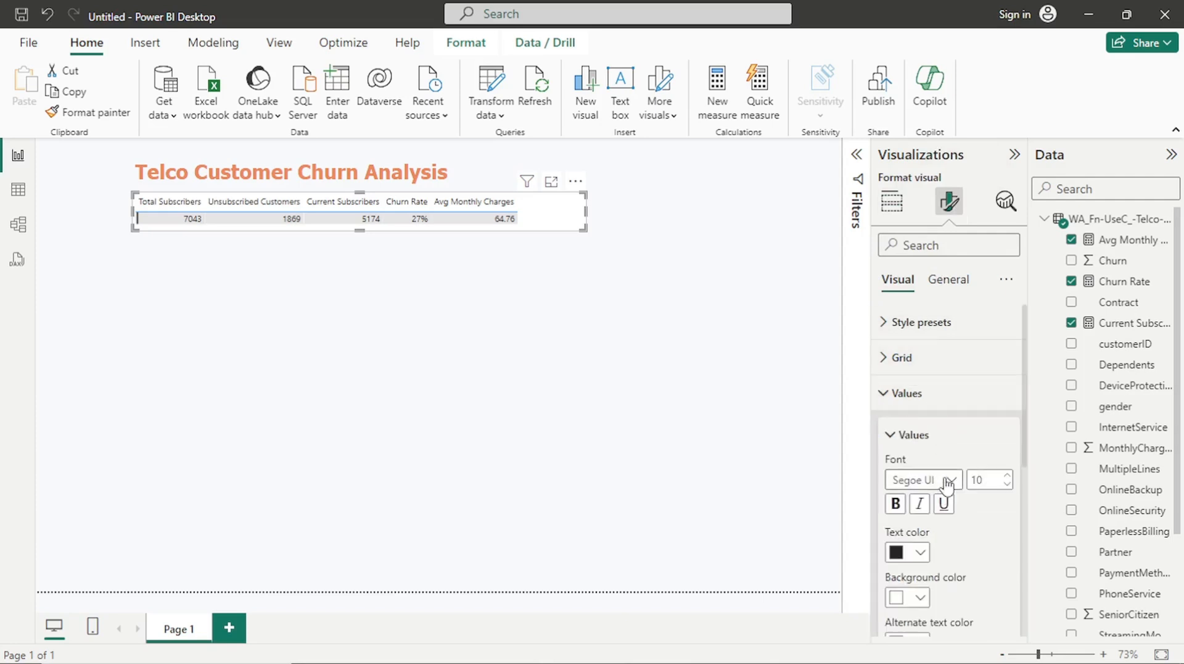
{"action": "left_click", "coordinate": [1010, 476]}
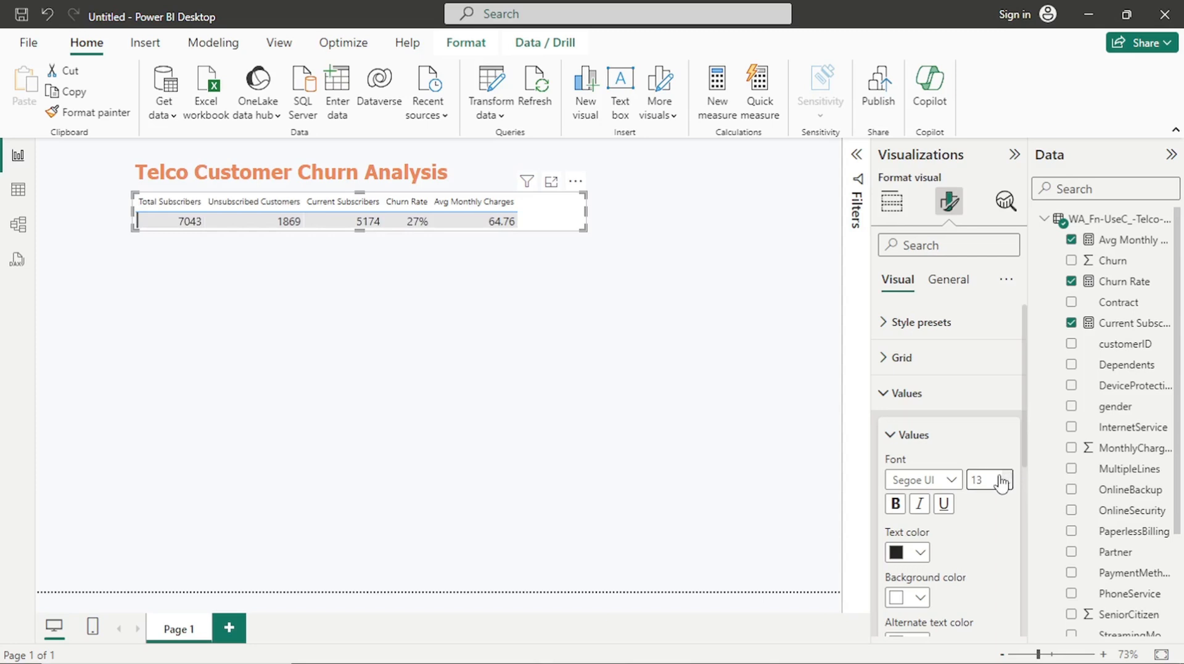
{"action": "left_click", "coordinate": [896, 504]}
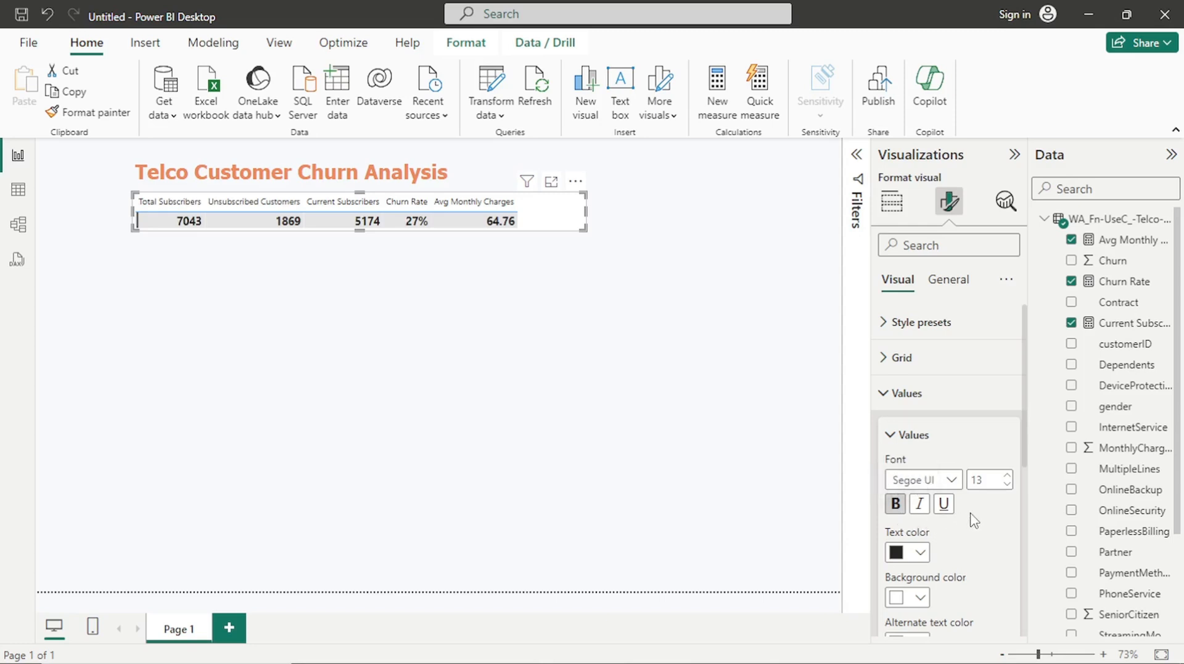
{"action": "scroll", "coordinate": [972, 520], "scroll_direction": "down", "scroll_amount": 3}
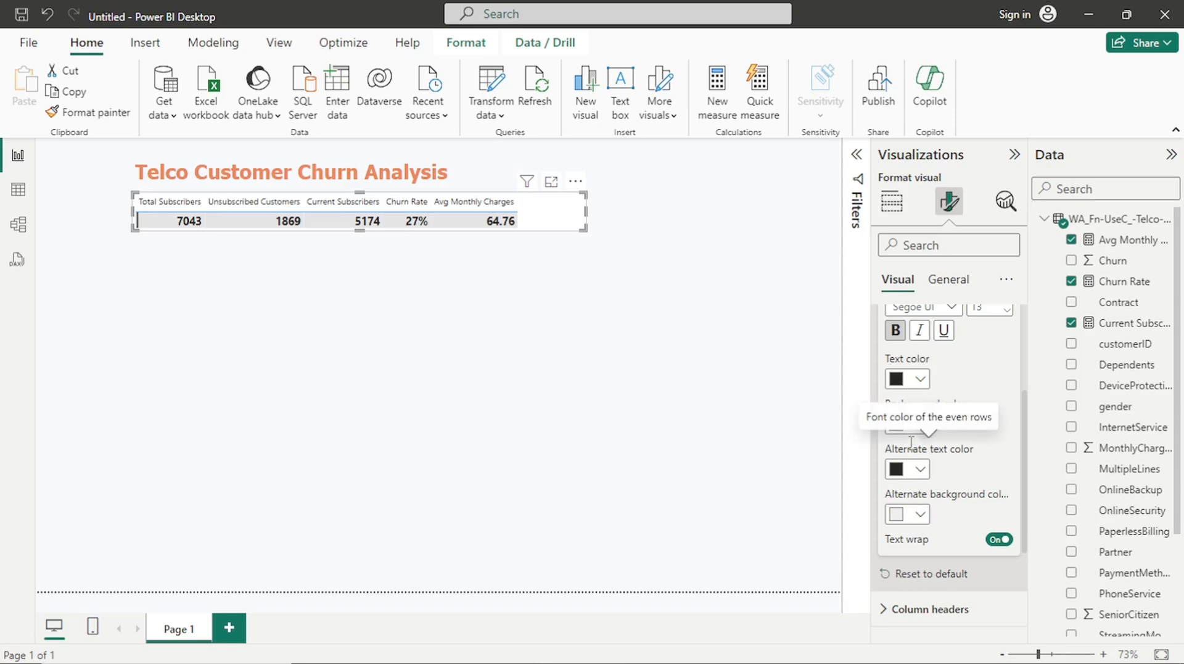
{"action": "scroll", "coordinate": [938, 389], "scroll_direction": "up", "scroll_amount": 3}
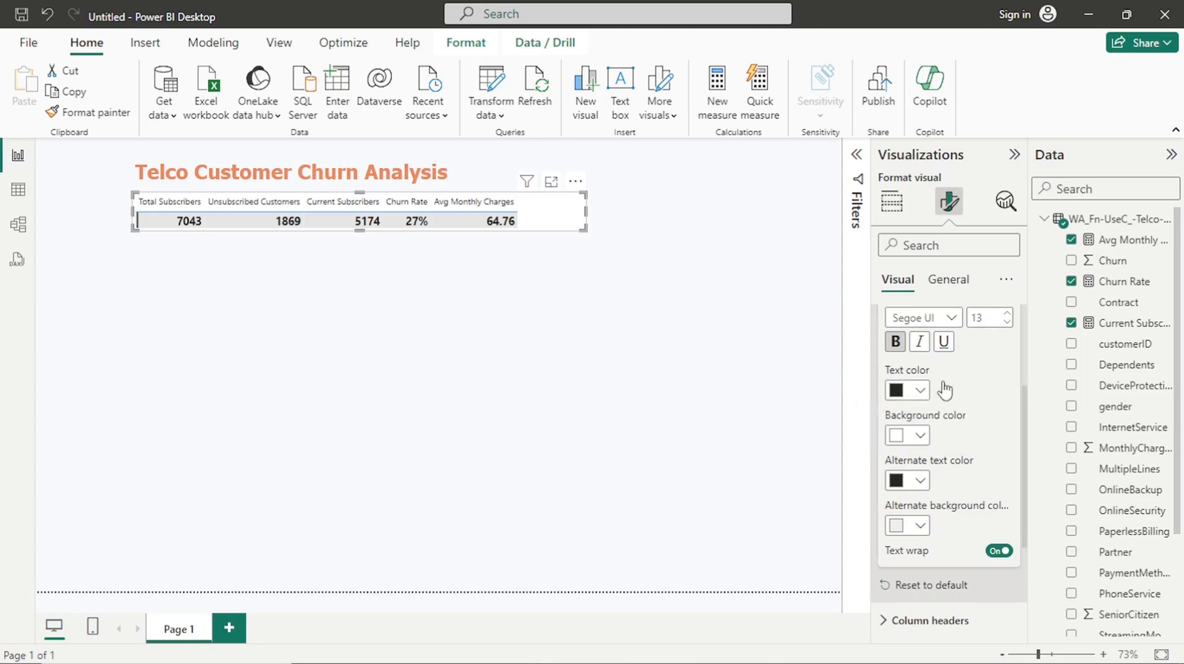
{"action": "left_click", "coordinate": [919, 394]}
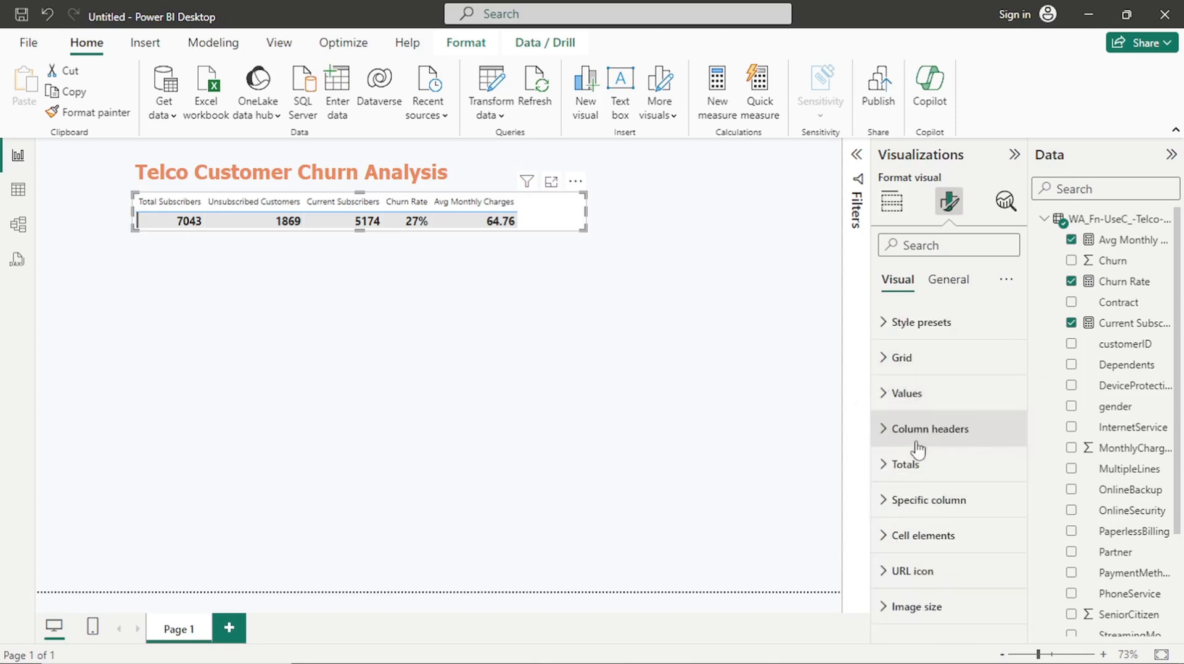
Set the table visual's column header background to the custom light purple color #E1D6EC
{"action": "left_click", "coordinate": [919, 435]}
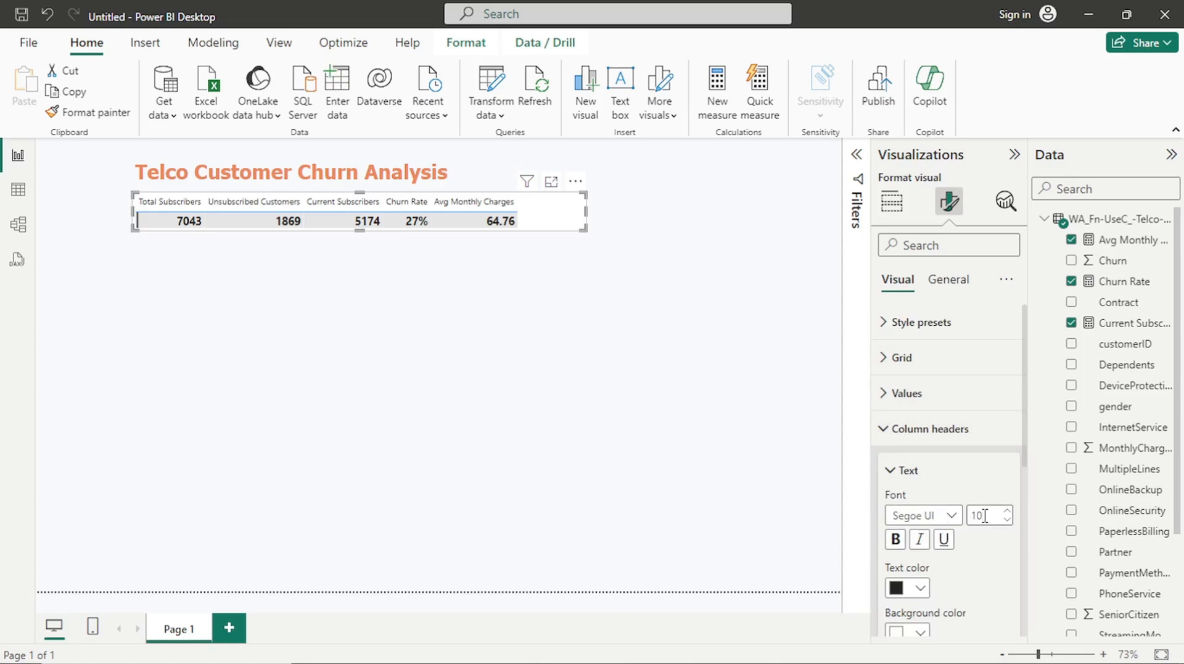
{"action": "scroll", "coordinate": [987, 515], "scroll_direction": "down", "scroll_amount": 2}
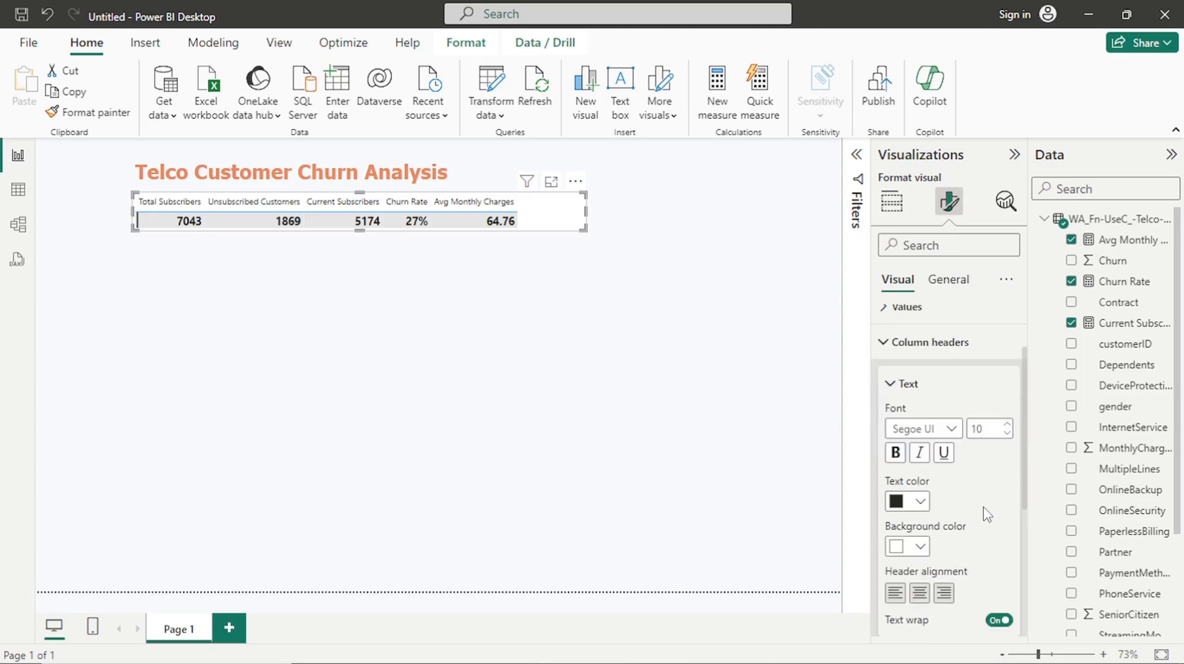
{"action": "scroll", "coordinate": [986, 515], "scroll_direction": "down", "scroll_amount": 2}
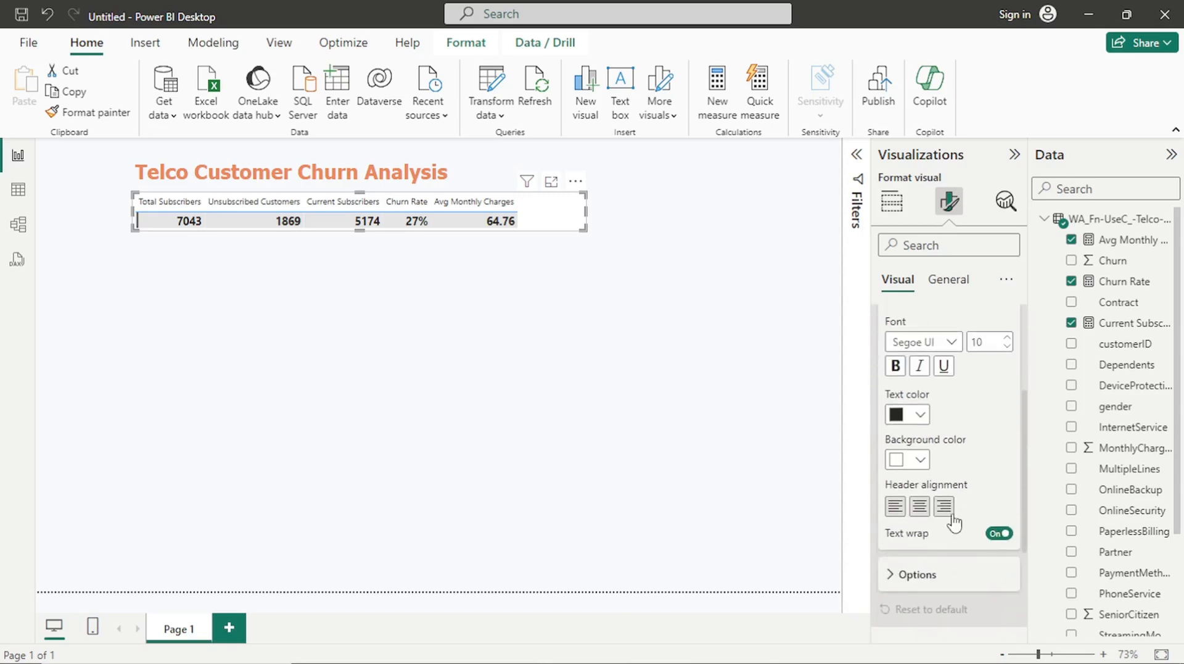
{"action": "left_click", "coordinate": [911, 460]}
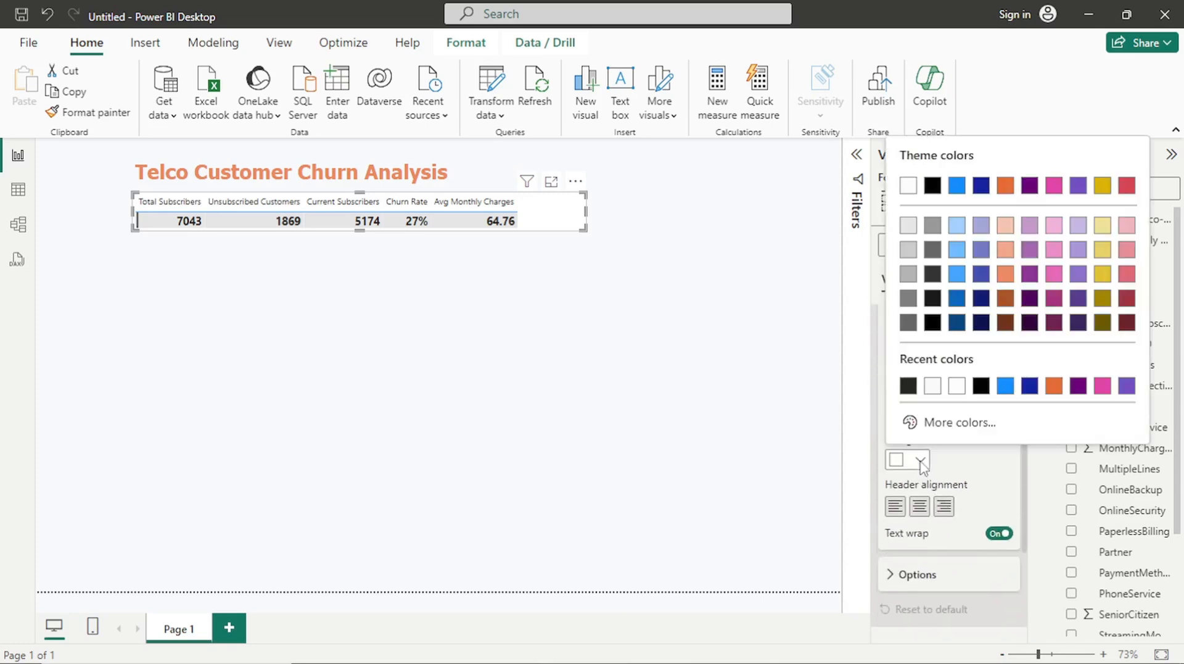
{"action": "left_click", "coordinate": [932, 424]}
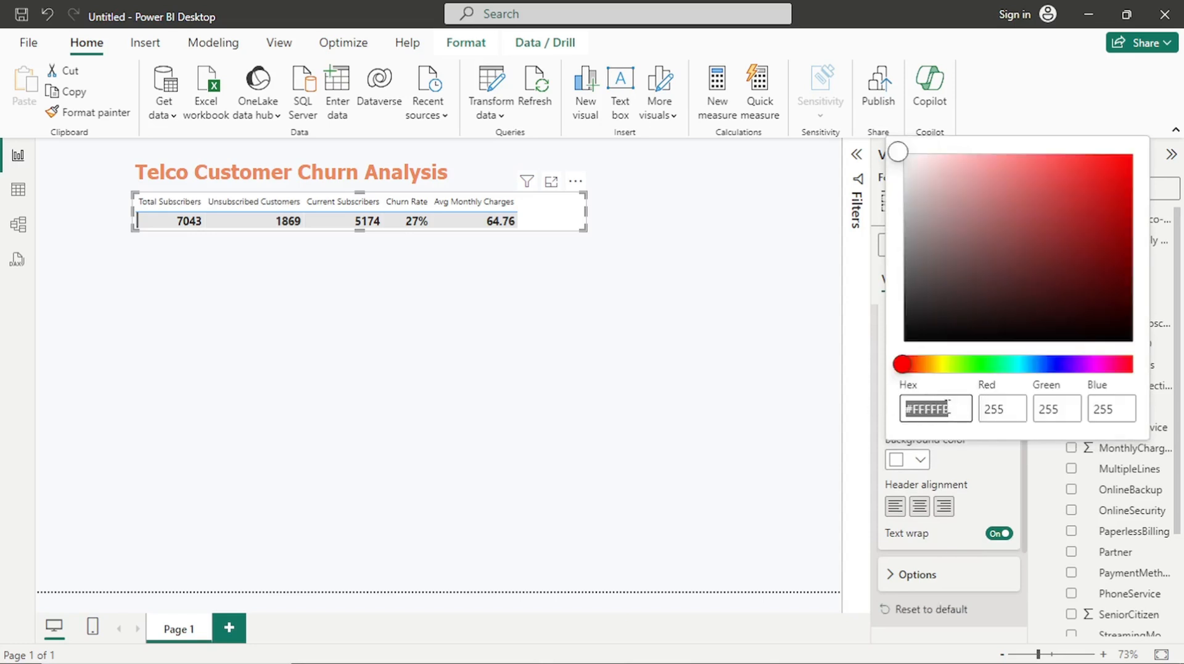
{"action": "left_click", "coordinate": [948, 408]}
{"action": "left_click_drag", "start_coordinate": [948, 407], "coordinate": [913, 408]}
{"action": "type", "text": "E1D"}
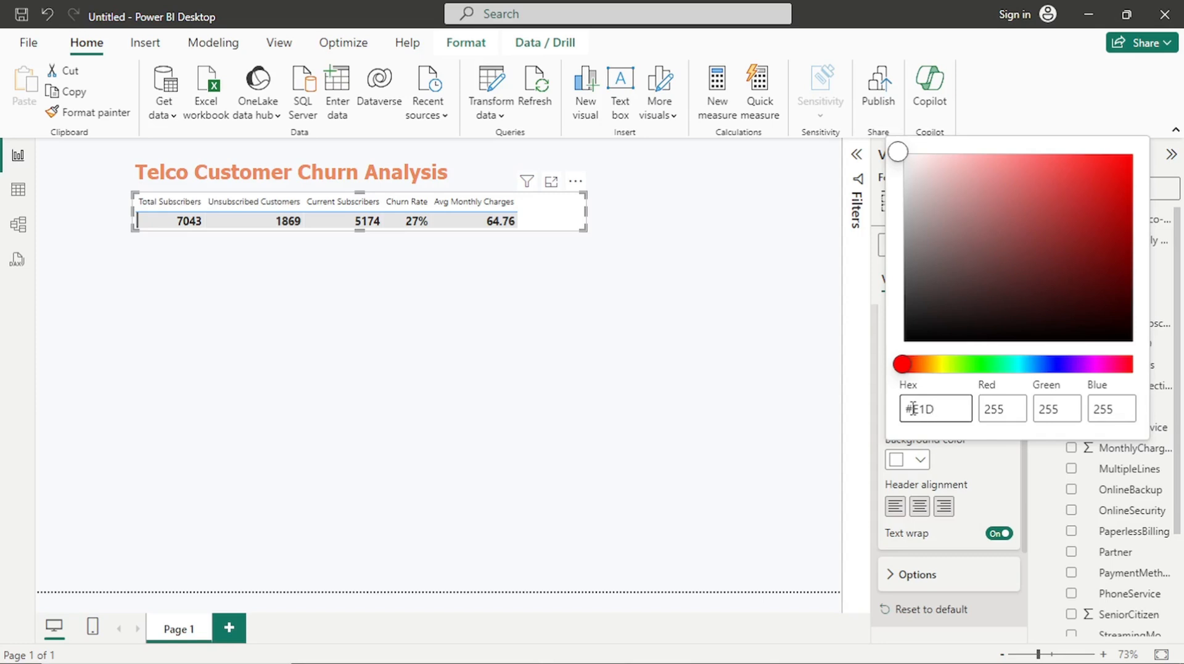
{"action": "type", "text": "6EC"}
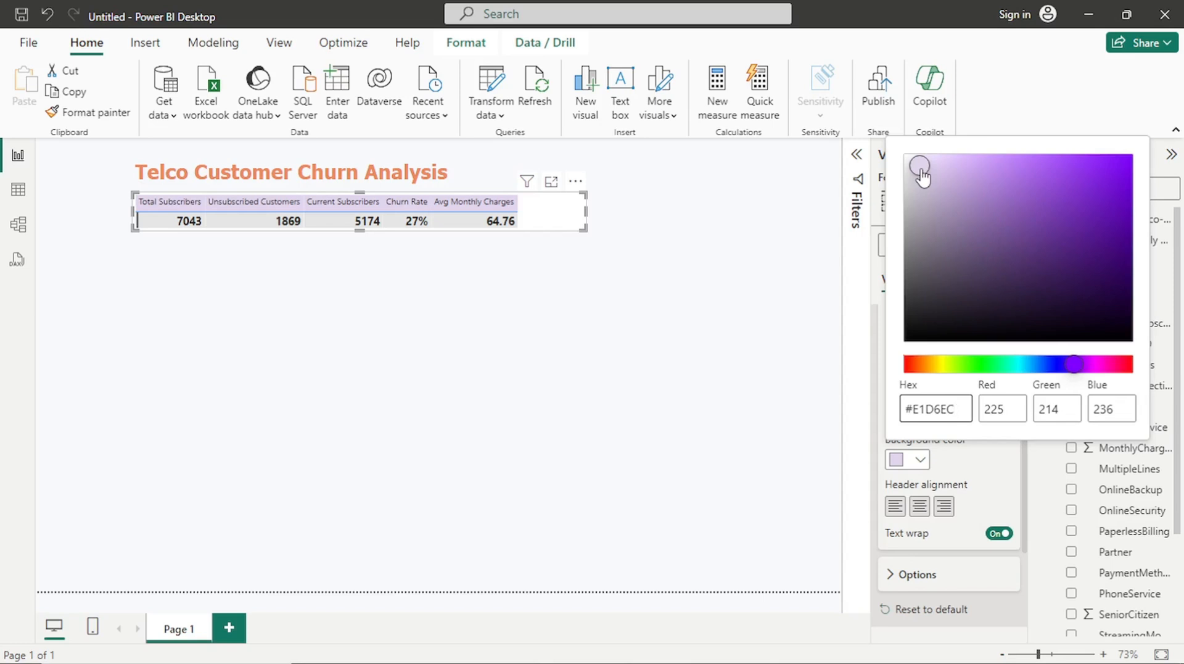
{"action": "left_click", "coordinate": [965, 470]}
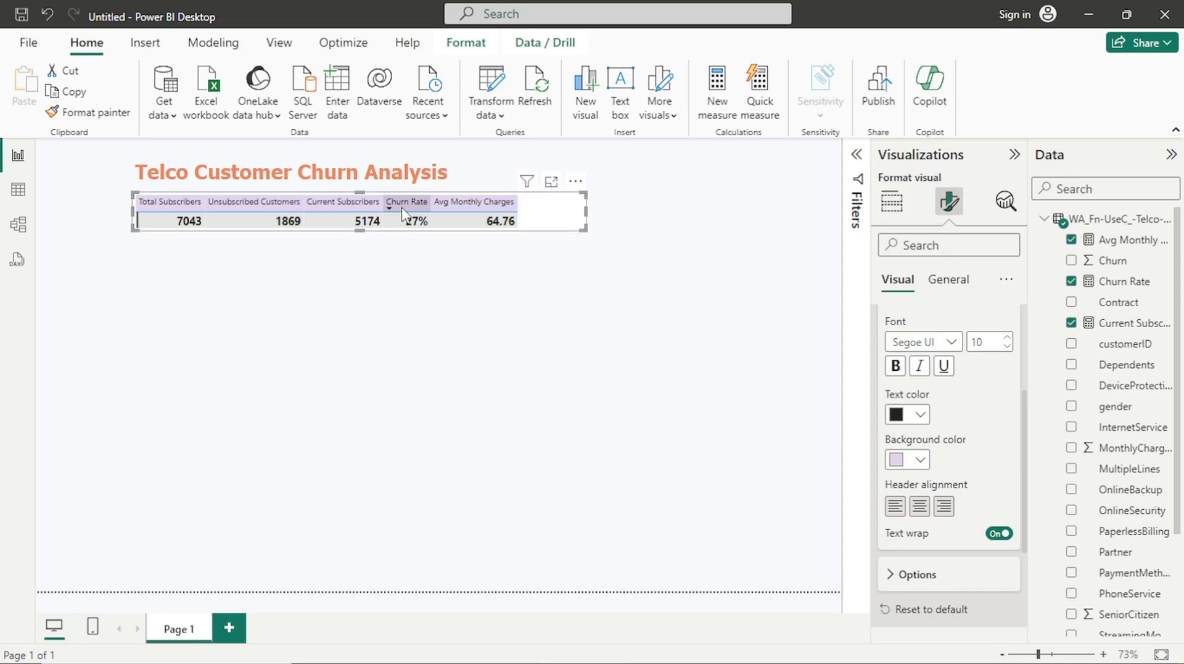
{"action": "left_click", "coordinate": [406, 297]}
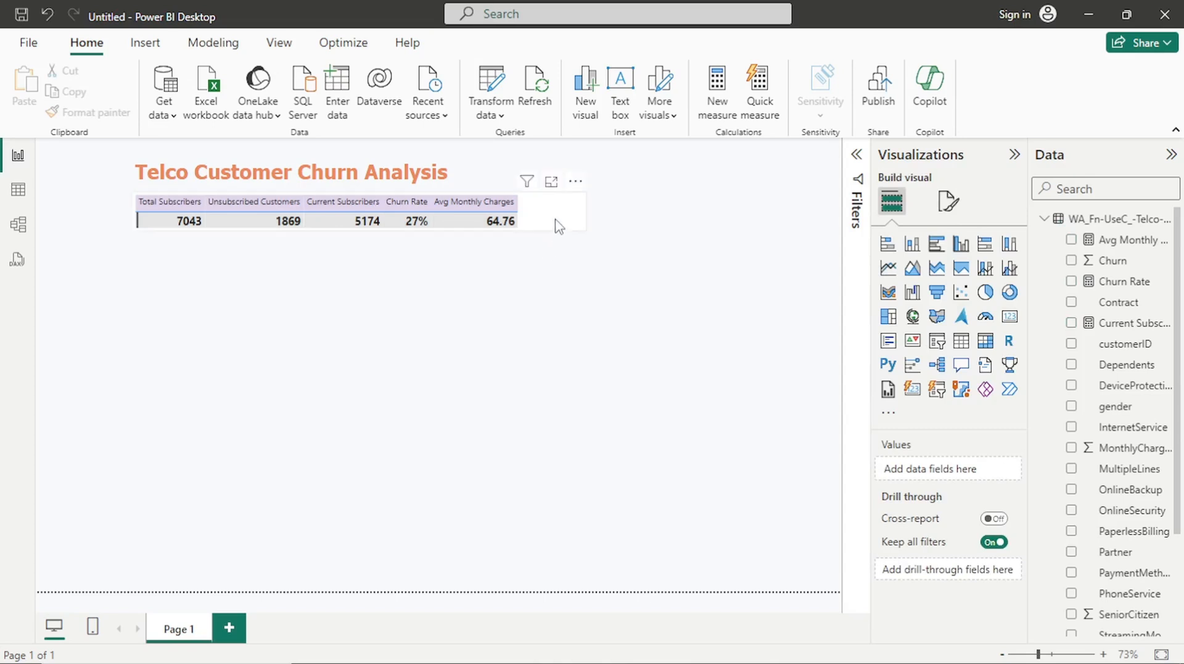
Make the table's column headers bold and narrow the visual so it ends just past the Avg Monthly Charges column
{"action": "left_click", "coordinate": [526, 221]}
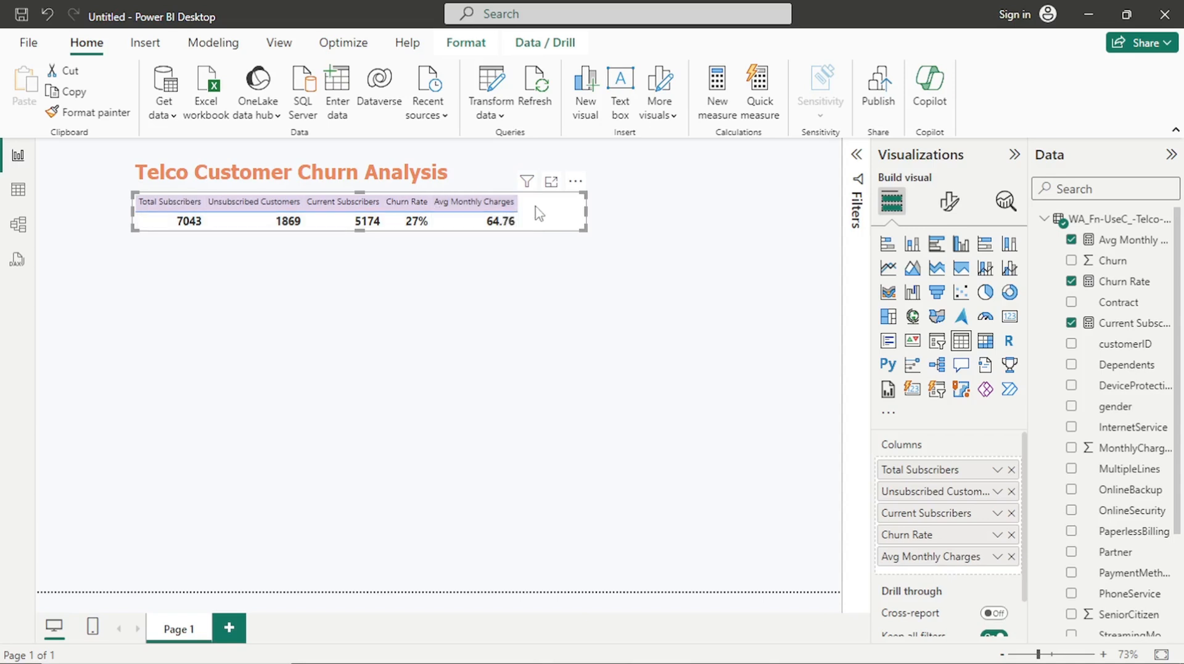
{"action": "left_click", "coordinate": [948, 202]}
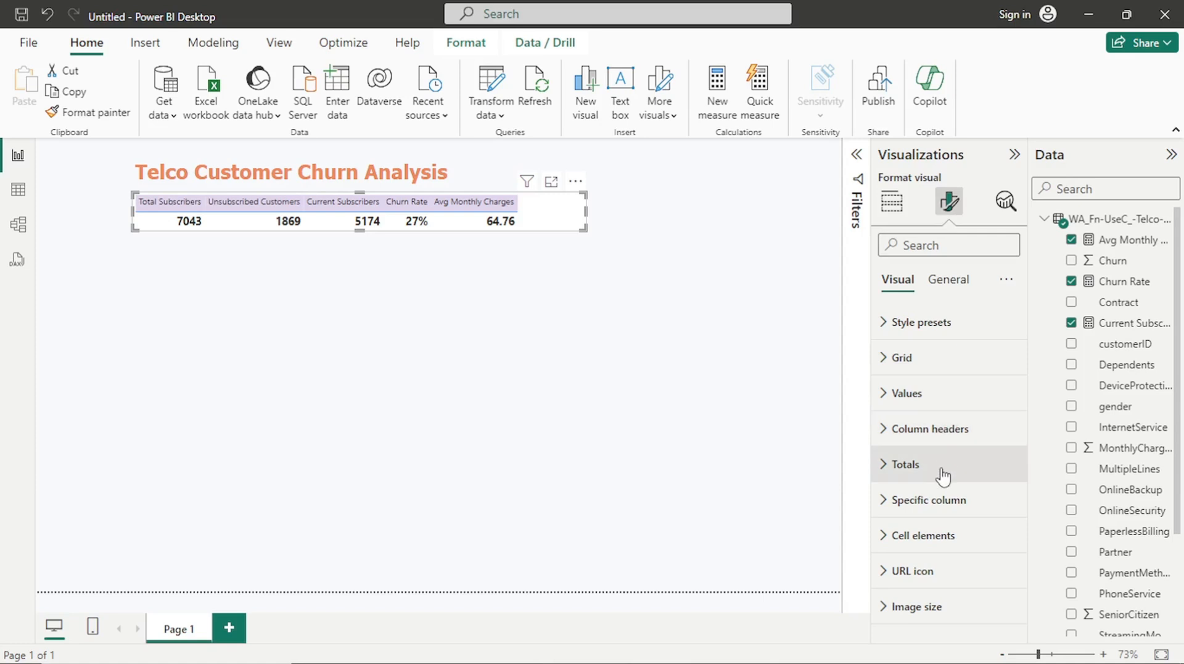
{"action": "left_click", "coordinate": [933, 434]}
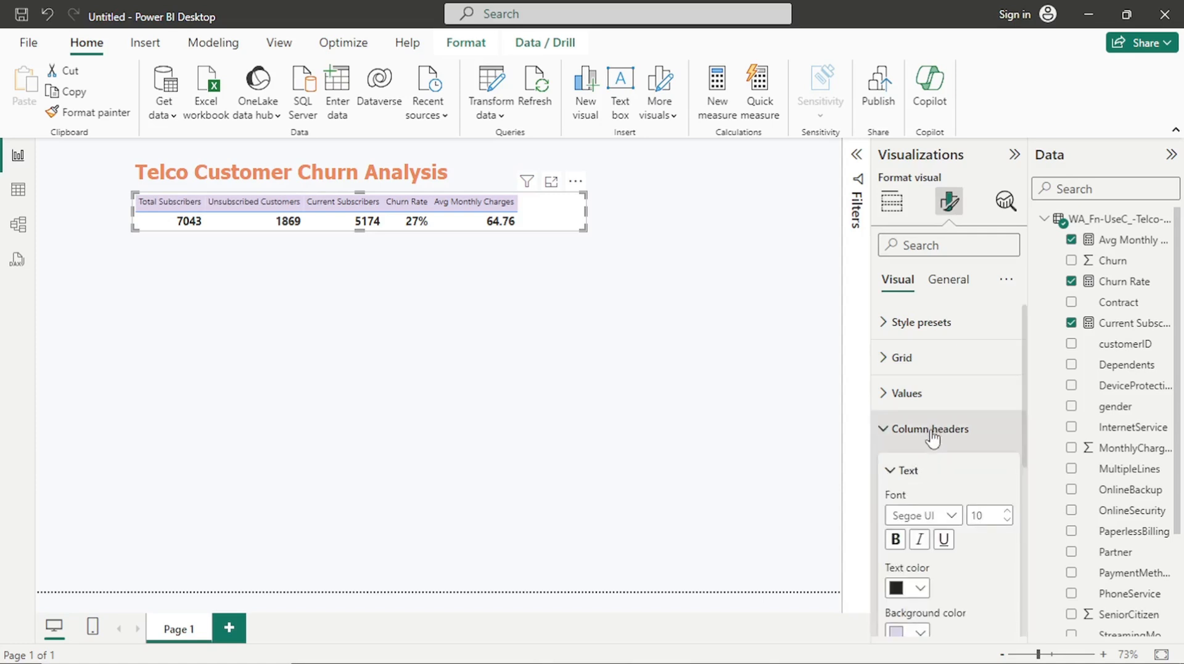
{"action": "left_click", "coordinate": [897, 545]}
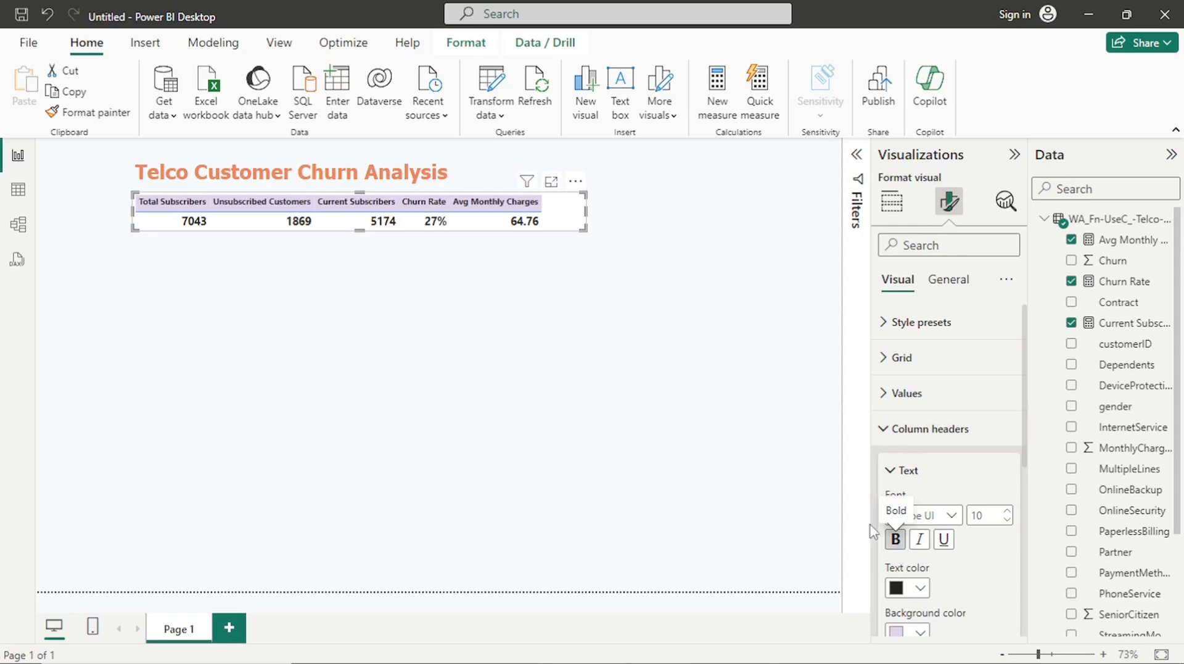
{"action": "left_click_drag", "start_coordinate": [585, 211], "coordinate": [550, 216]}
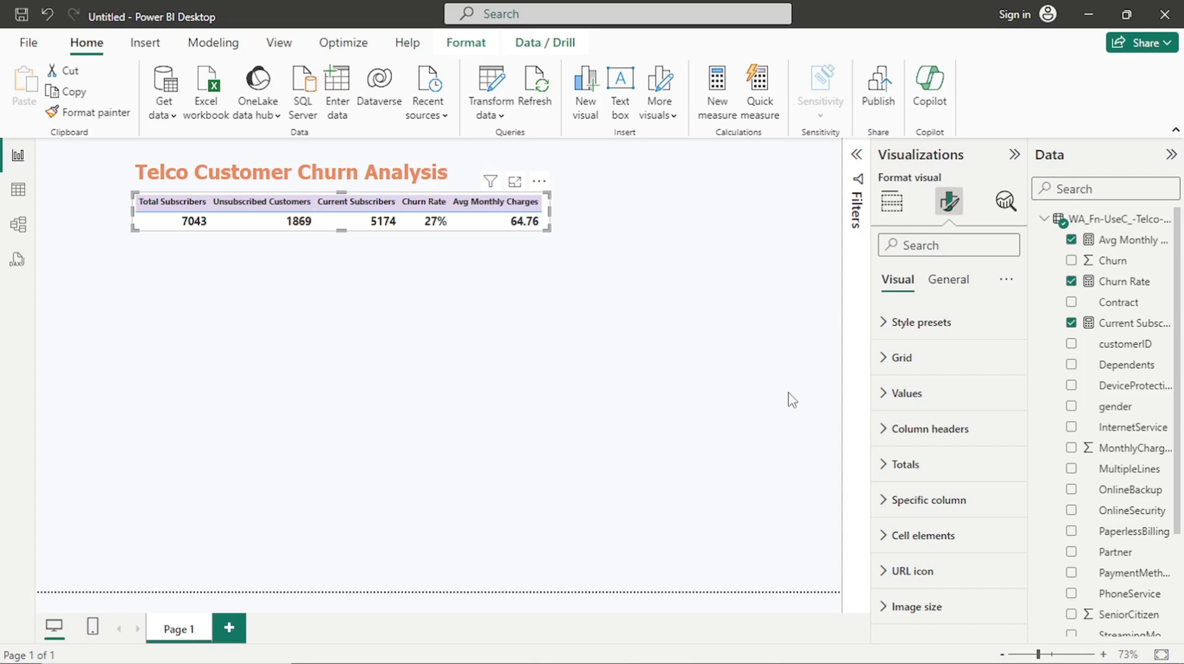
Give the Total Subscribers column's values the custom green text color #6DC766
{"action": "left_click", "coordinate": [935, 505]}
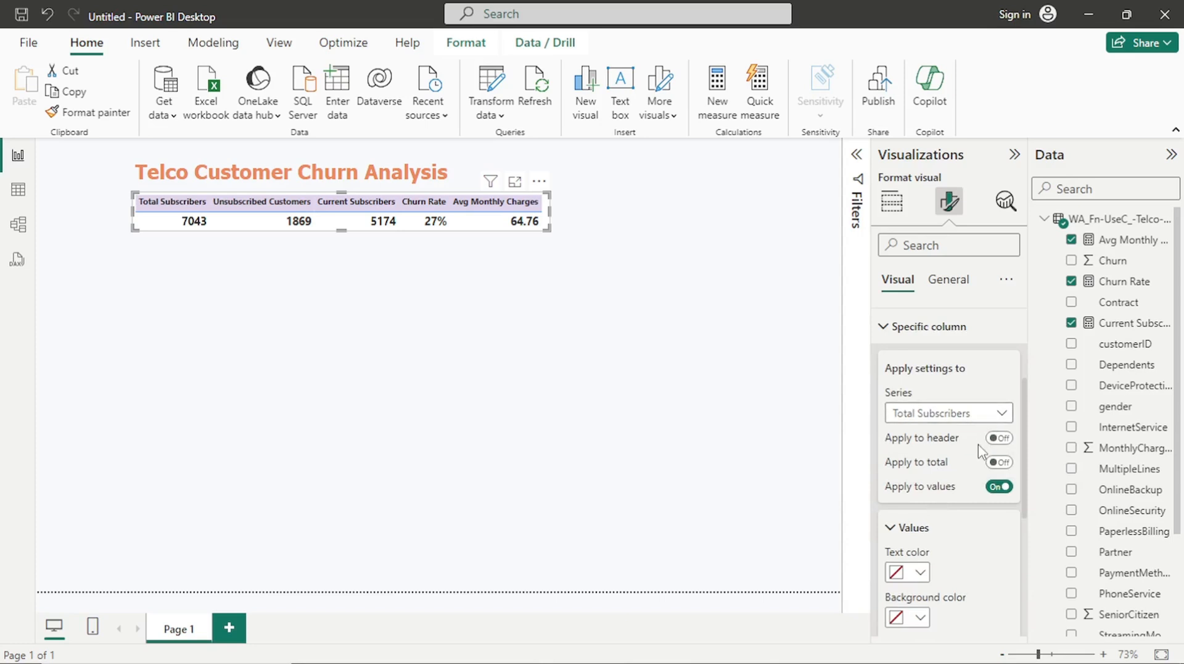
{"action": "left_click", "coordinate": [921, 573]}
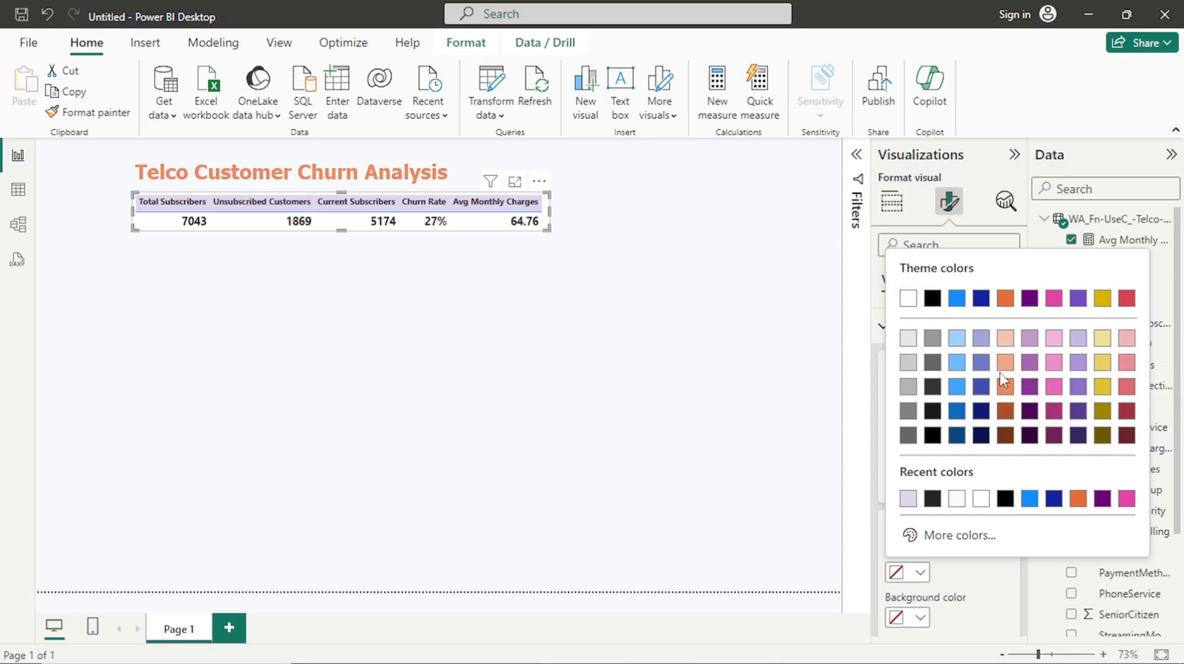
{"action": "left_click", "coordinate": [951, 535]}
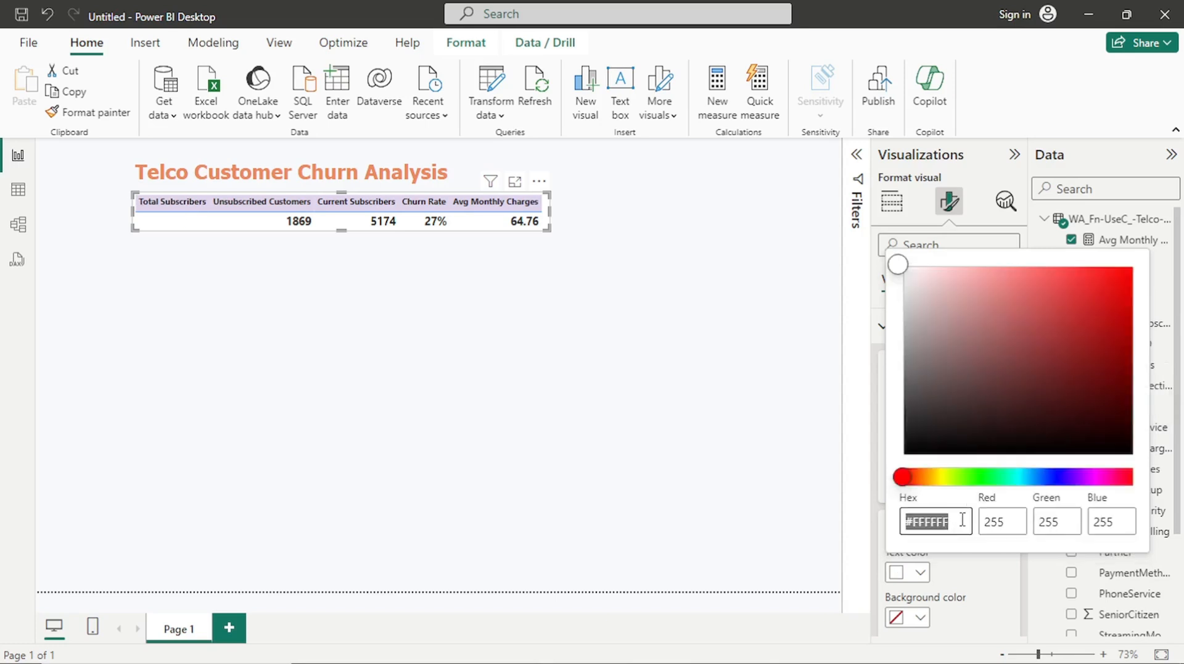
{"action": "left_click", "coordinate": [977, 478]}
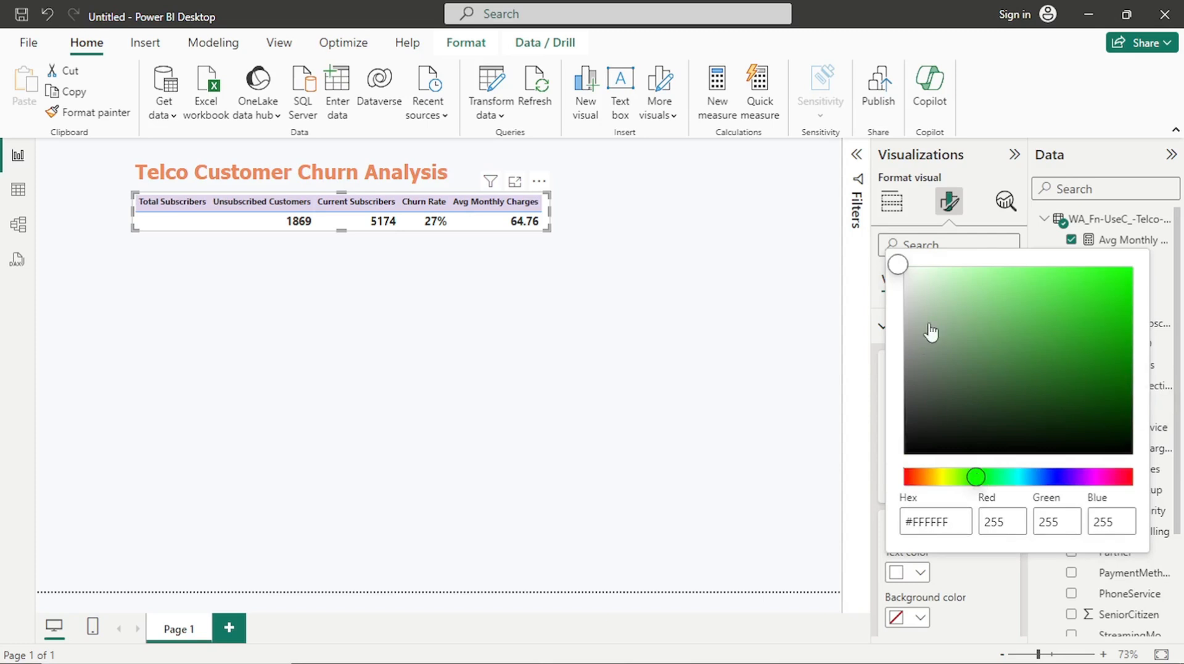
{"action": "left_click", "coordinate": [985, 275]}
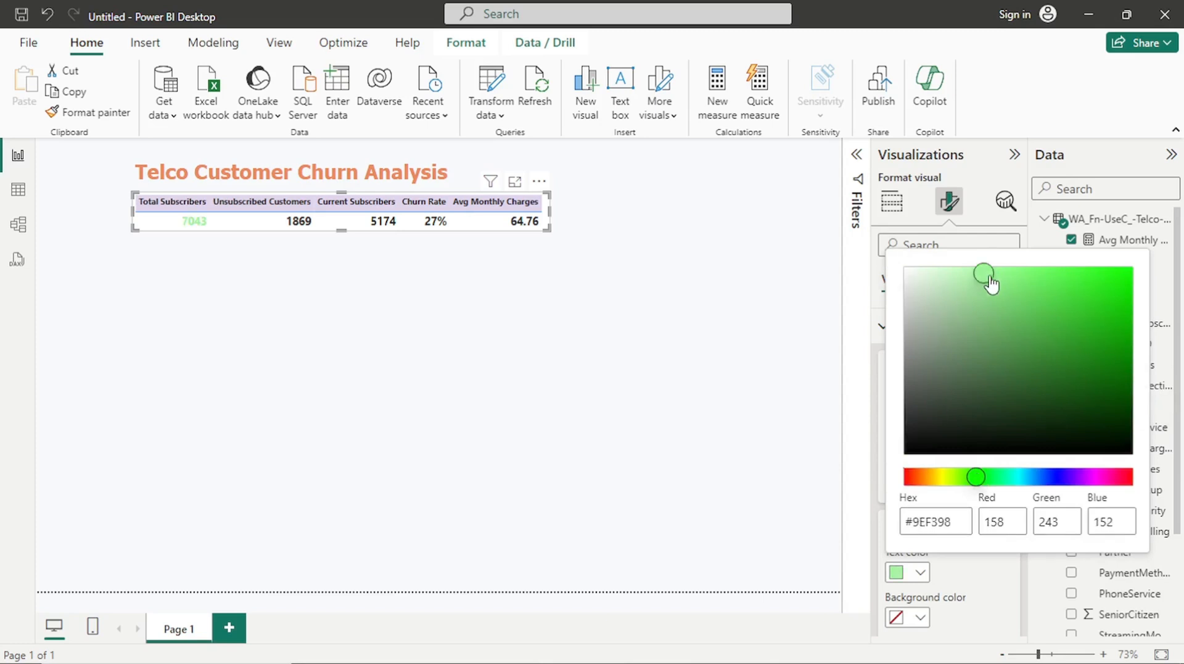
{"action": "left_click", "coordinate": [1010, 281]}
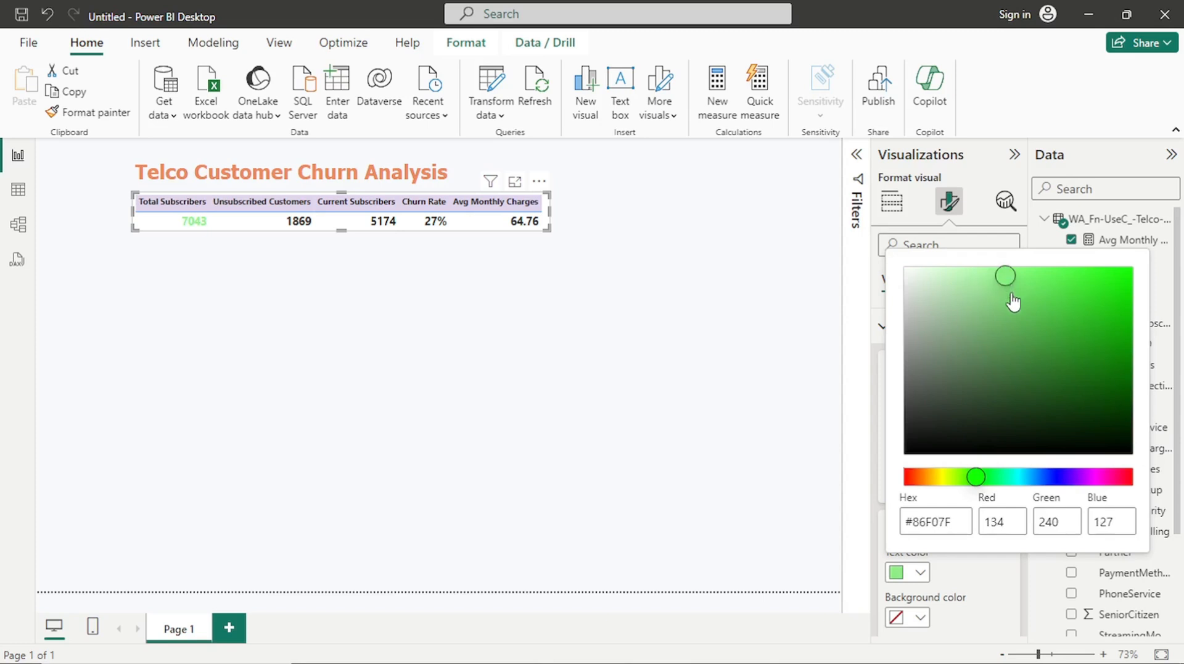
{"action": "left_click", "coordinate": [1005, 293]}
{"action": "left_click", "coordinate": [1005, 308]}
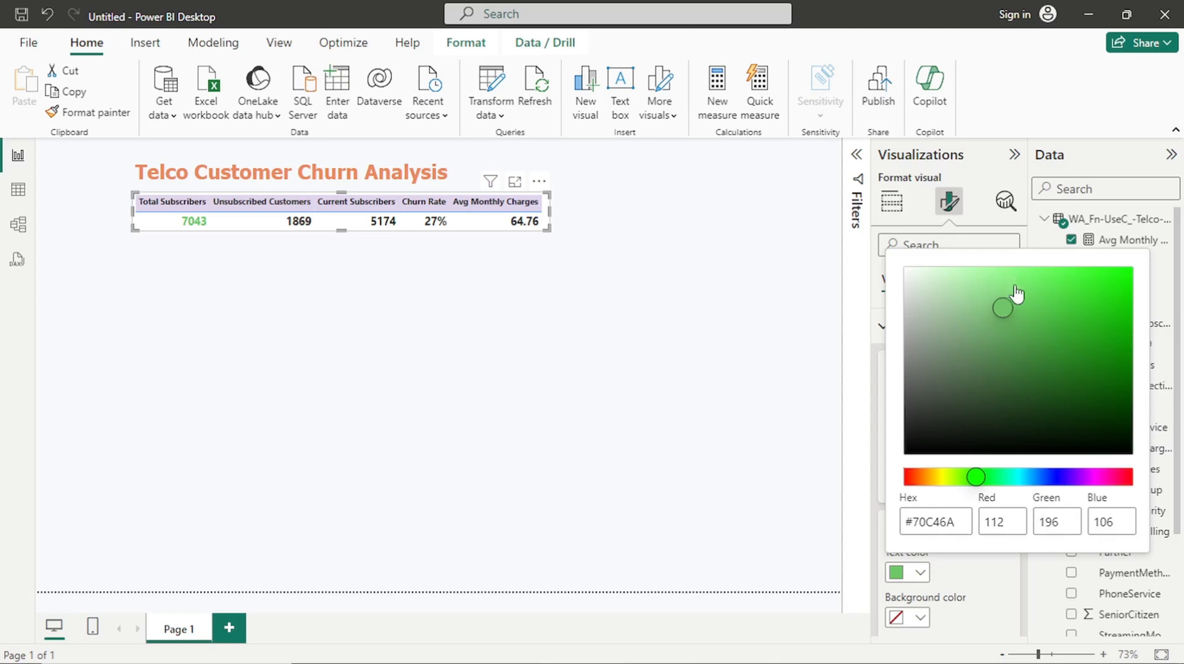
{"action": "left_click", "coordinate": [1011, 283]}
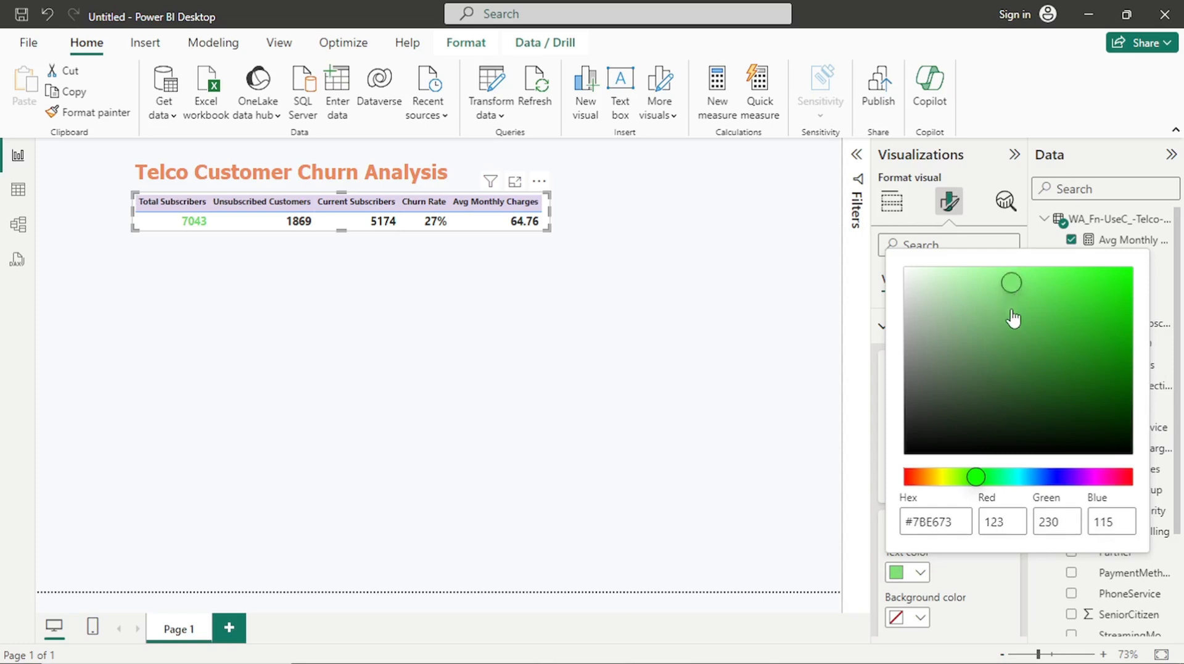
{"action": "left_click", "coordinate": [1010, 305]}
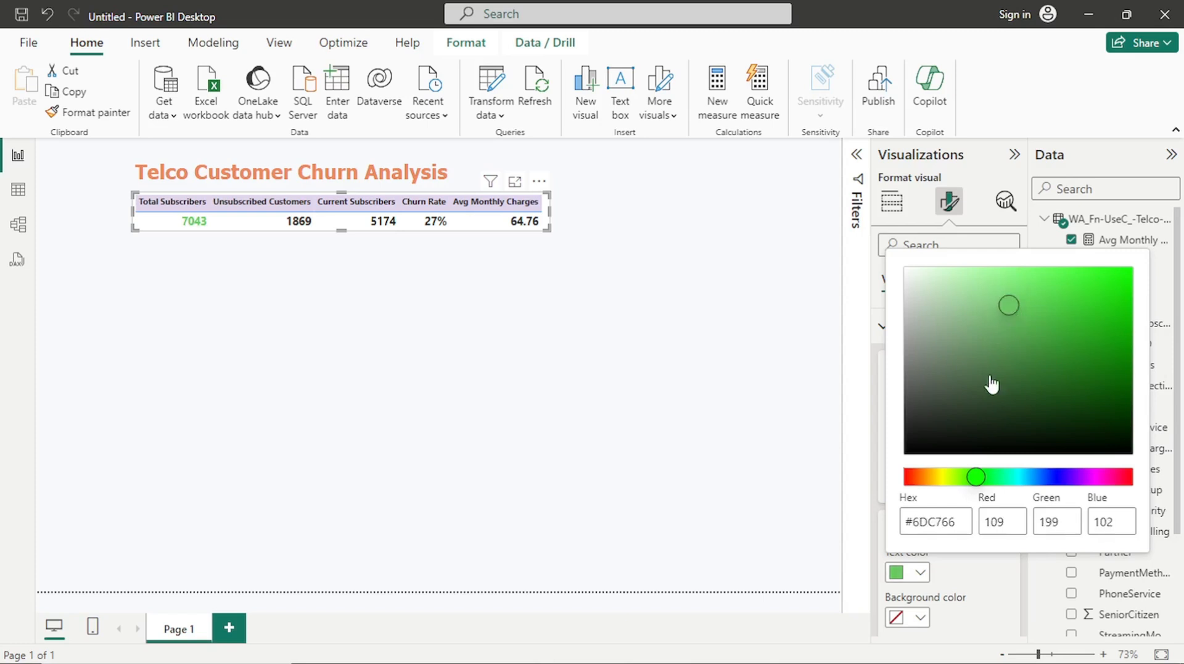
{"action": "left_click", "coordinate": [960, 520]}
{"action": "left_click_drag", "start_coordinate": [960, 520], "coordinate": [898, 522]}
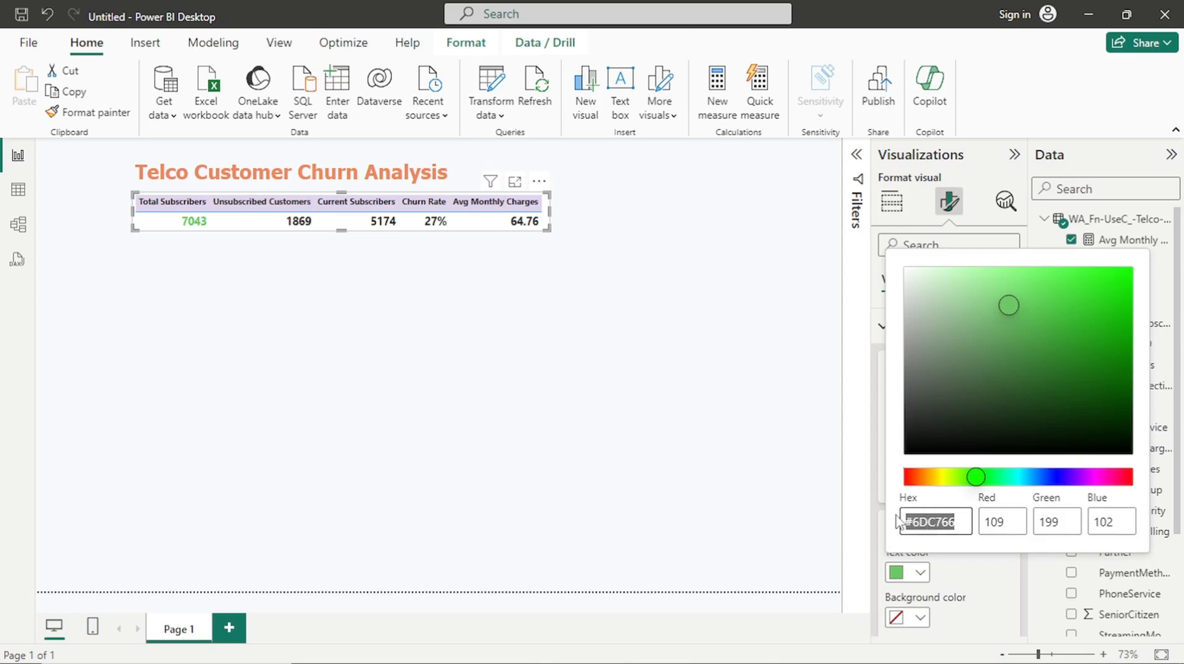
{"action": "left_click", "coordinate": [971, 583]}
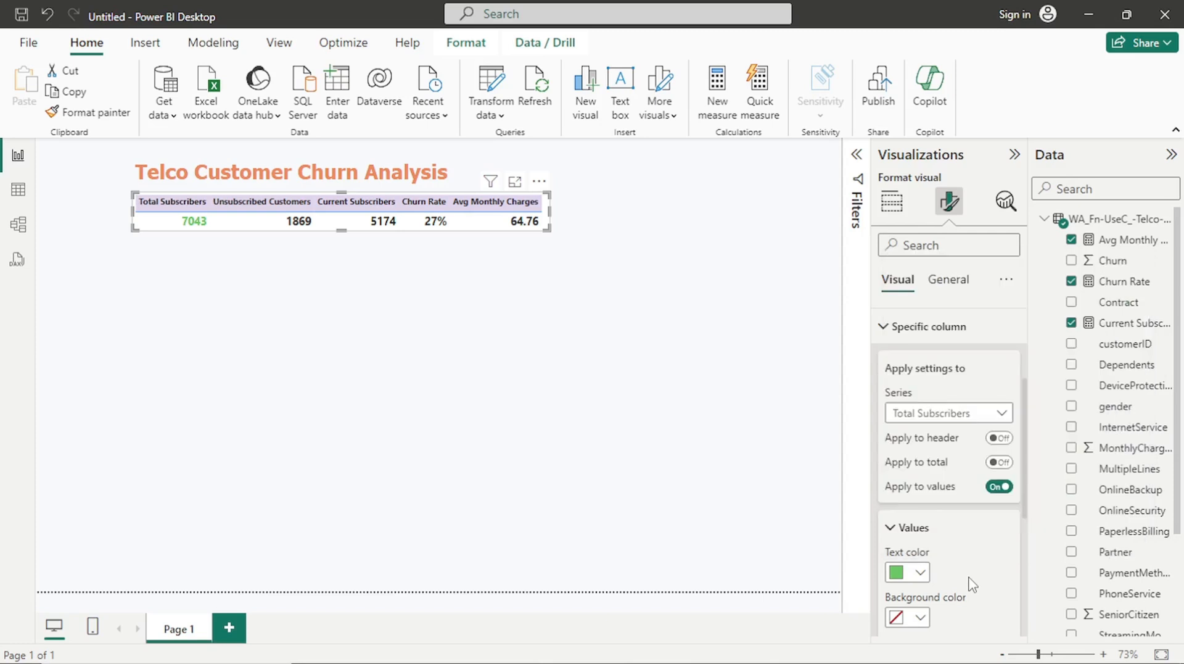
Give the Churn Rate column's values the custom red text color #EE5151, then collapse the column-specific settings
{"action": "left_click", "coordinate": [1002, 414]}
{"action": "left_click", "coordinate": [938, 496]}
{"action": "left_click", "coordinate": [921, 574]}
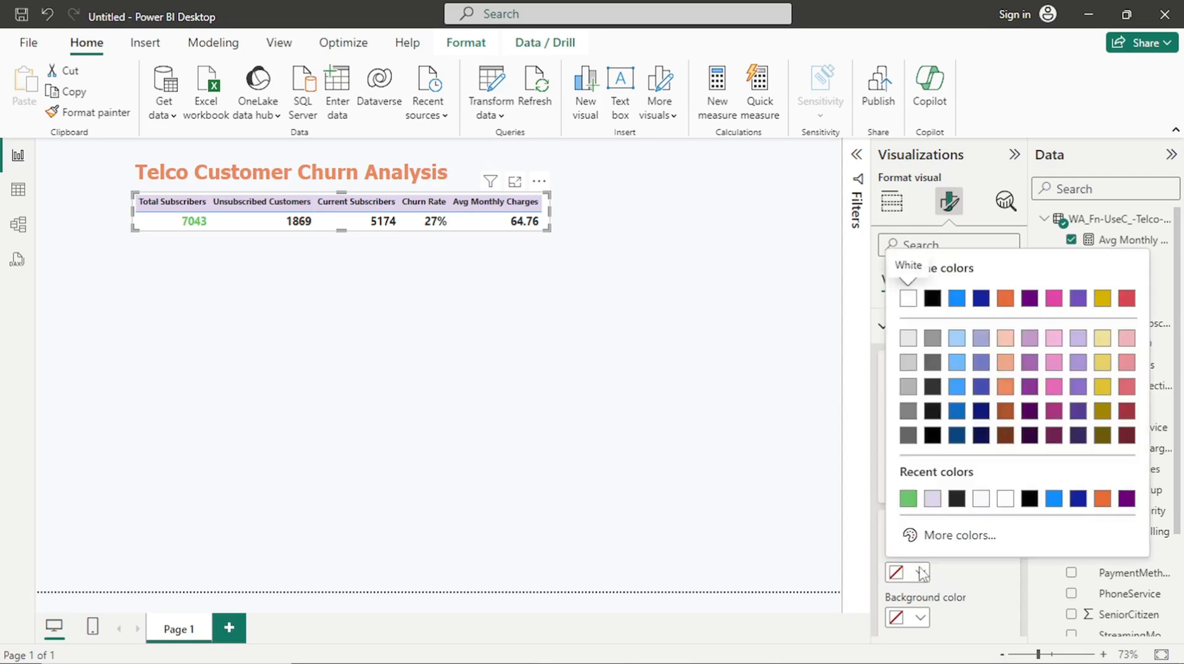
{"action": "left_click", "coordinate": [938, 542]}
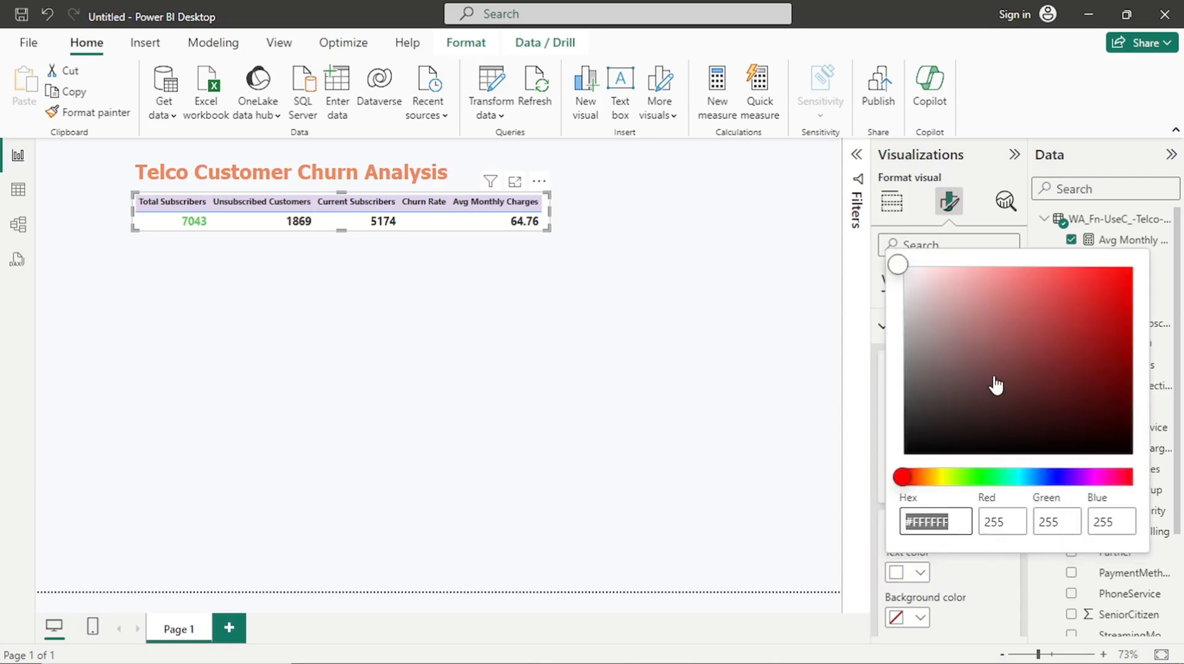
{"action": "left_click", "coordinate": [1054, 281]}
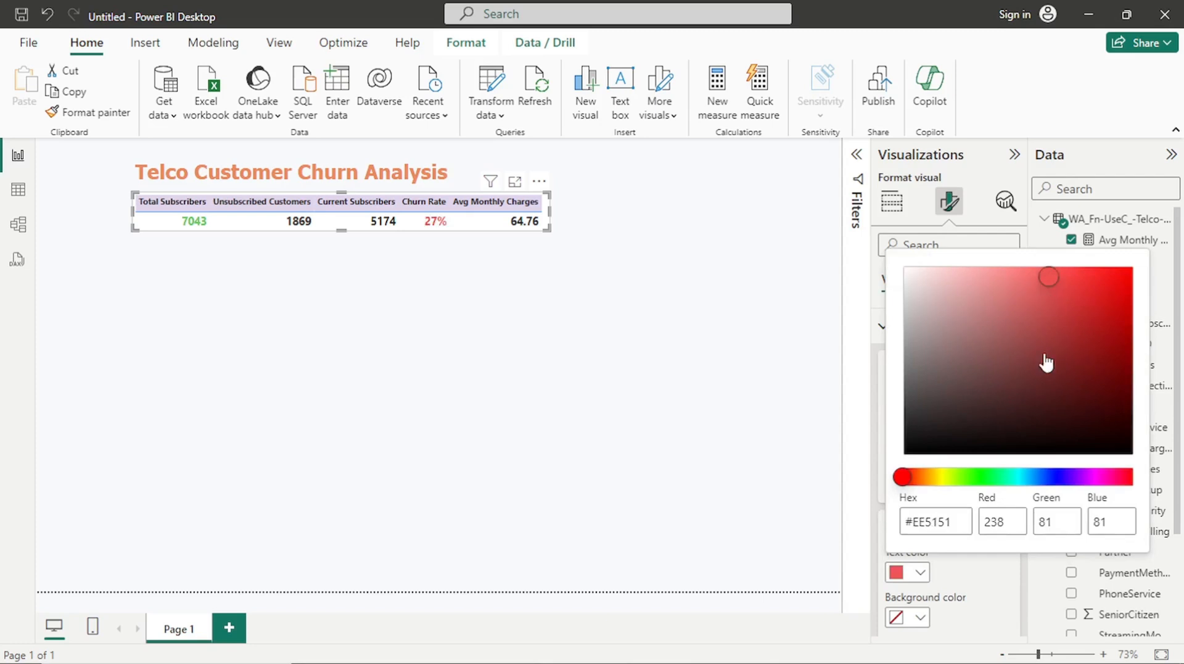
{"action": "left_click_drag", "start_coordinate": [957, 521], "coordinate": [906, 522]}
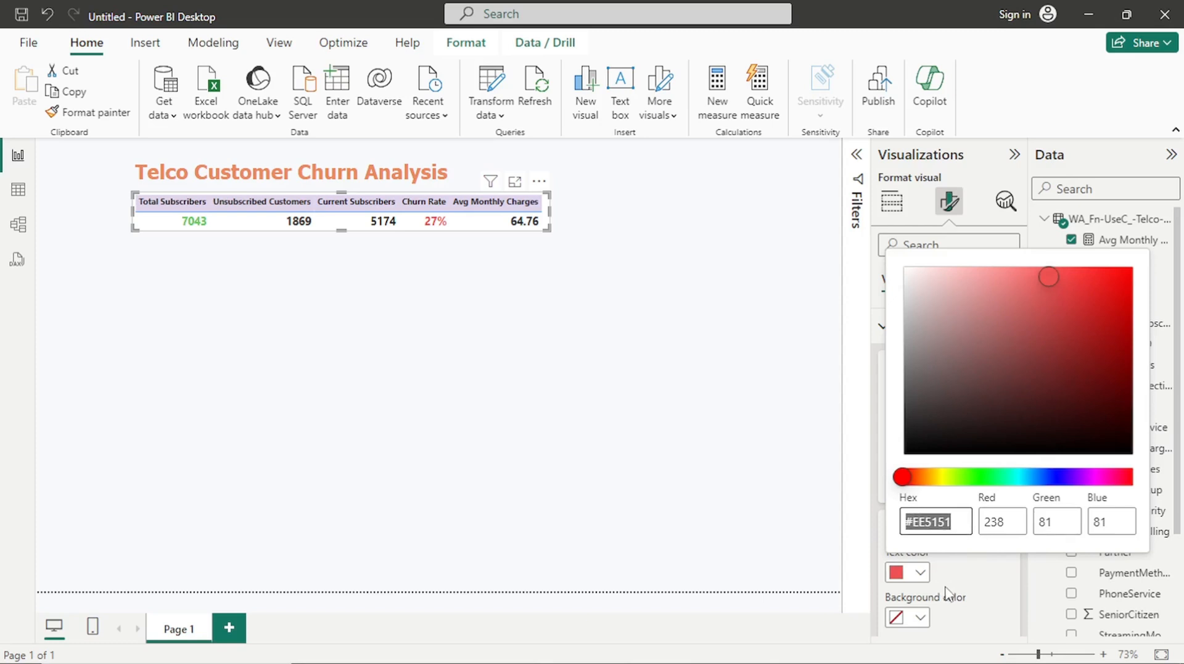
{"action": "left_click", "coordinate": [468, 449]}
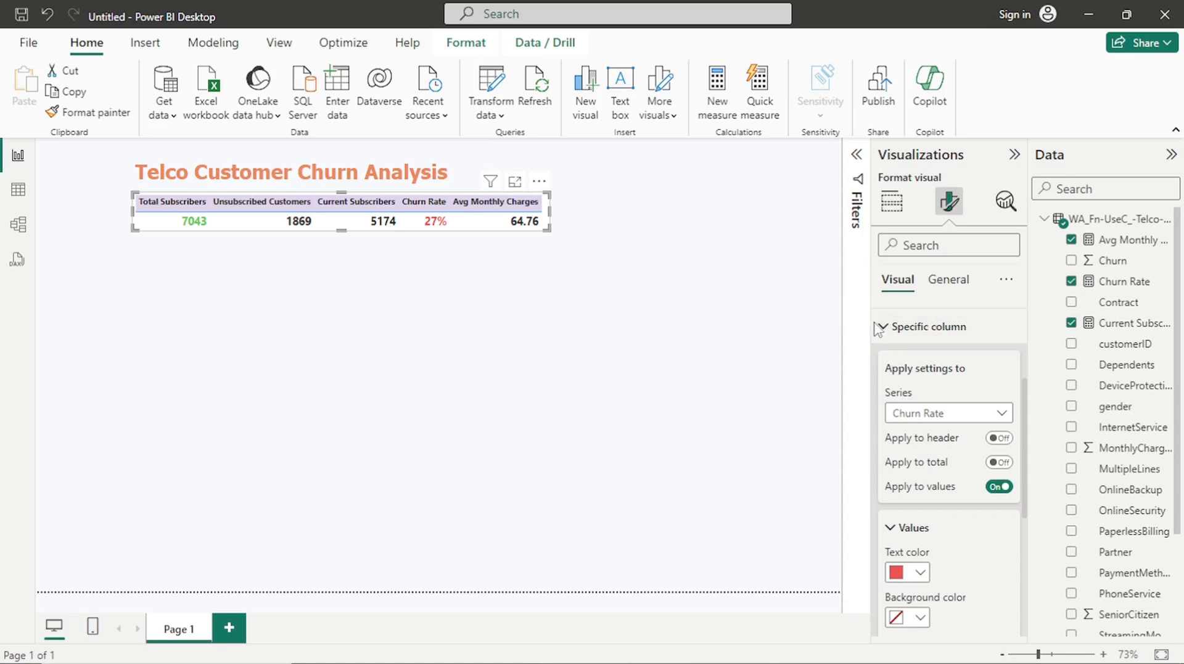
{"action": "left_click", "coordinate": [898, 530]}
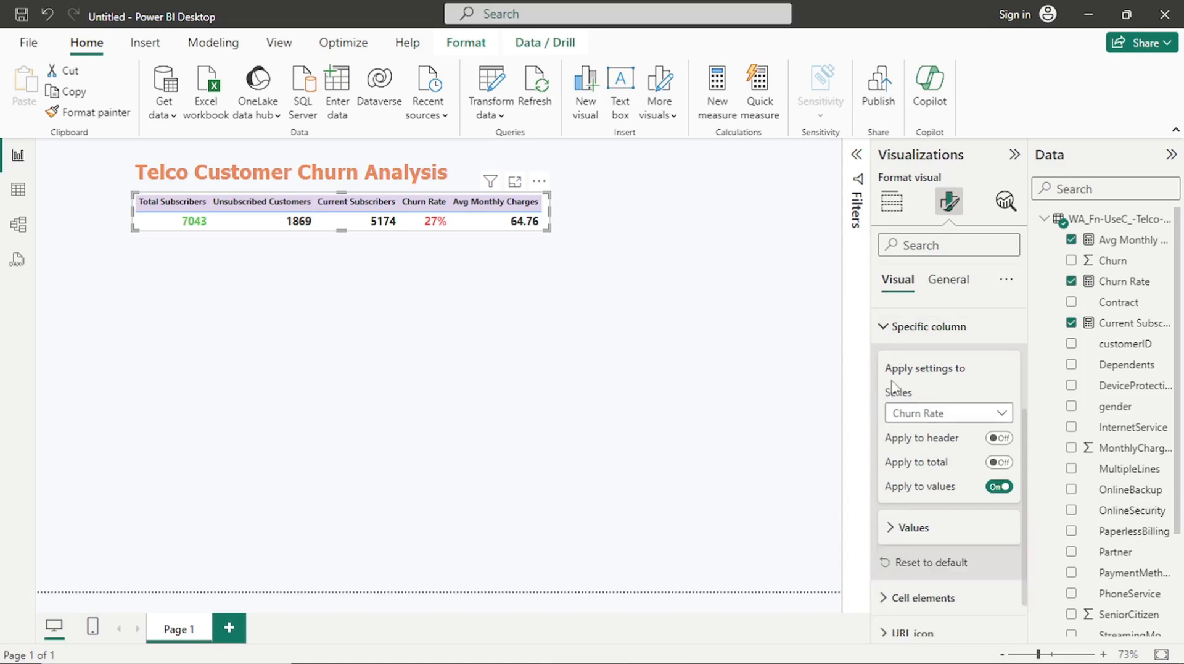
{"action": "left_click", "coordinate": [884, 327]}
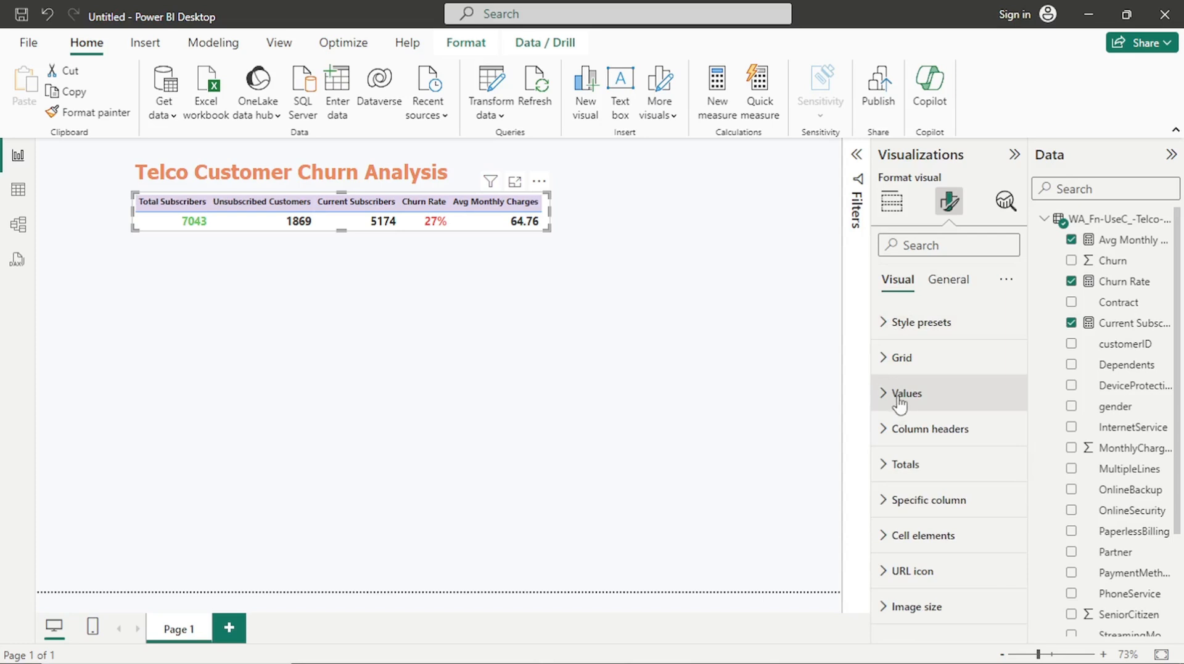
Change the color of the table's horizontal gridlines to white
{"action": "left_click", "coordinate": [919, 360]}
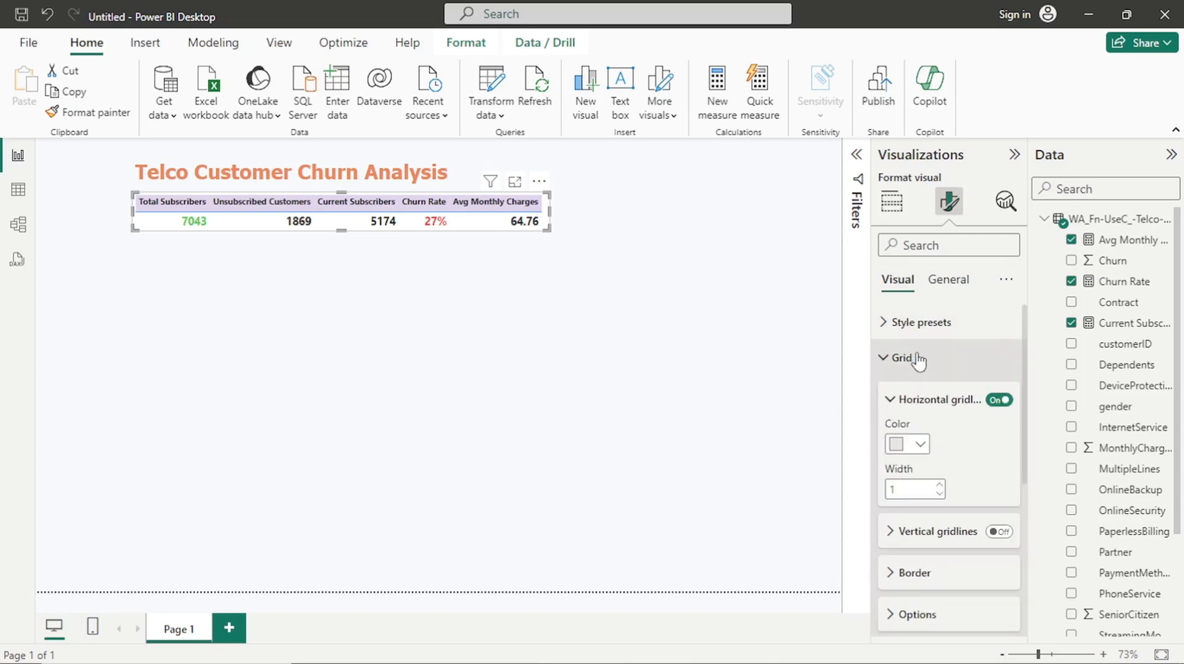
{"action": "left_click", "coordinate": [921, 447]}
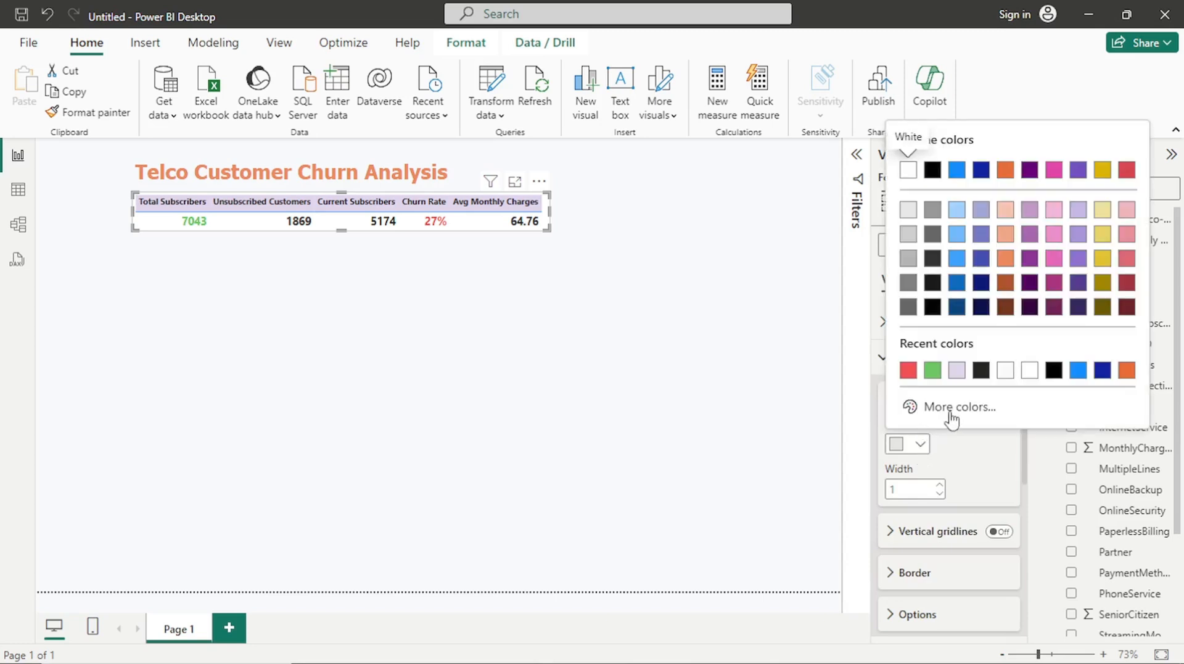
{"action": "left_click", "coordinate": [1027, 371]}
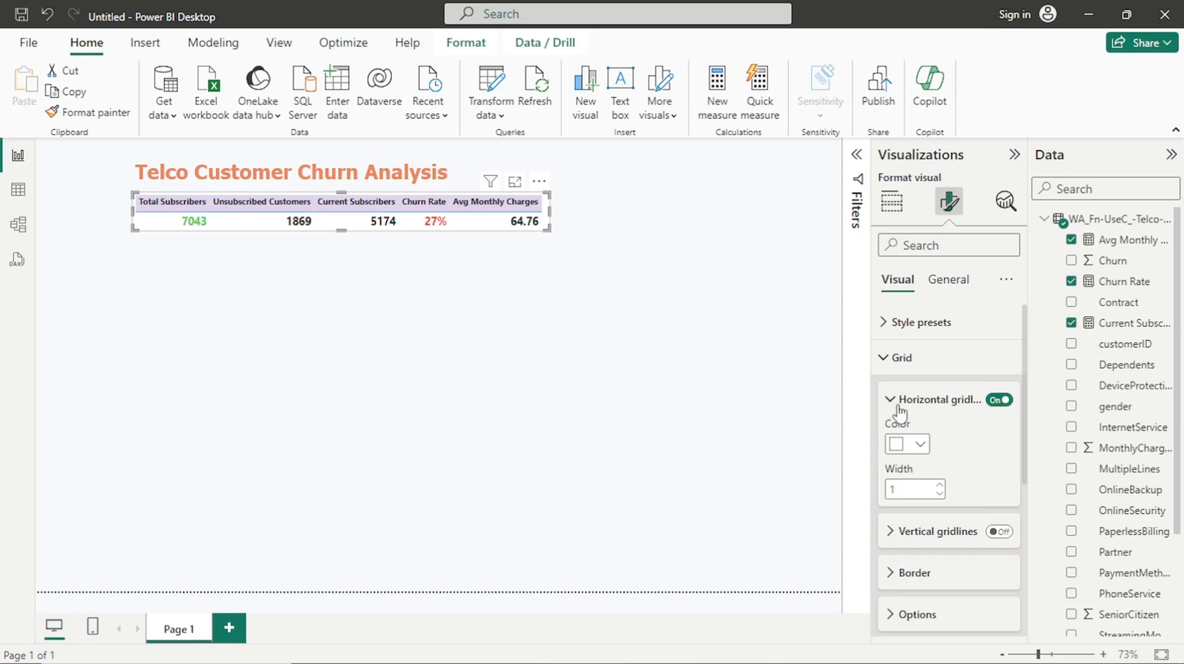
Review the formatting options available for the table's cell elements, style presets and totals
{"action": "left_click", "coordinate": [891, 364]}
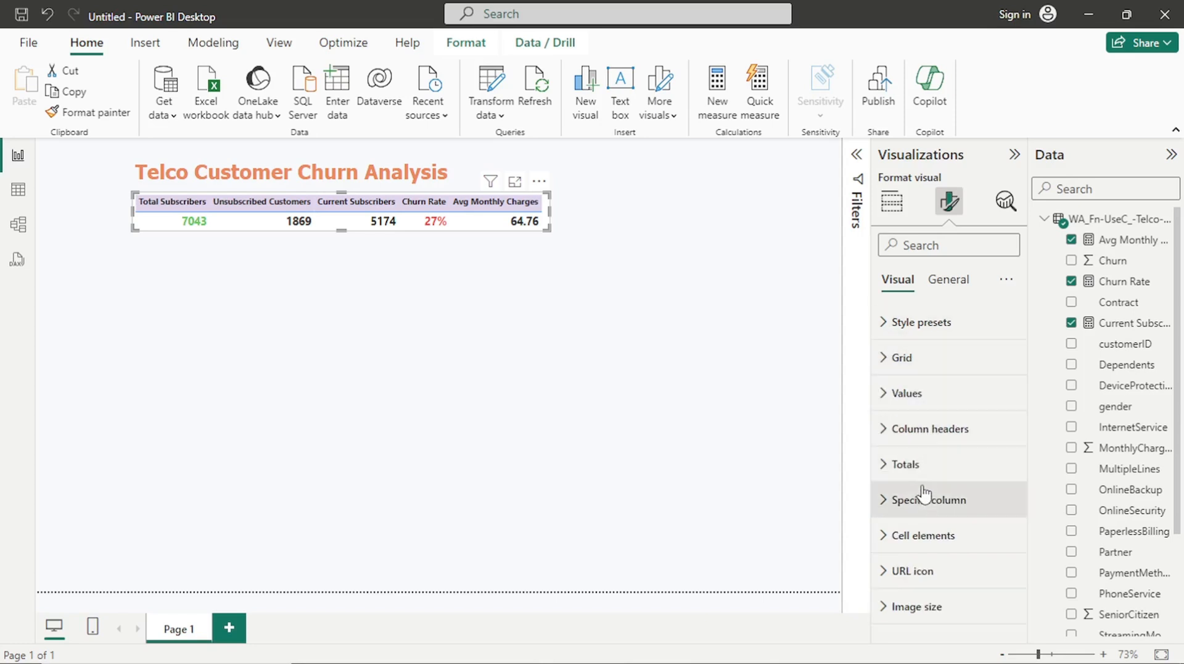
{"action": "left_click", "coordinate": [925, 535]}
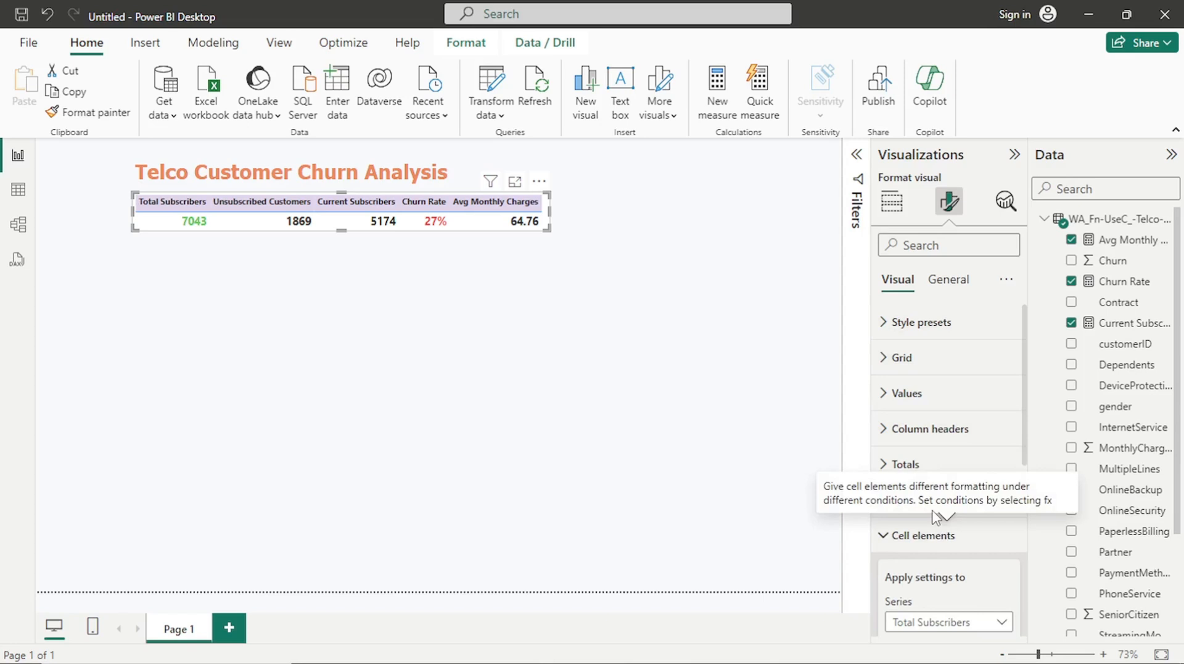
{"action": "scroll", "coordinate": [936, 516], "scroll_direction": "down", "scroll_amount": 5}
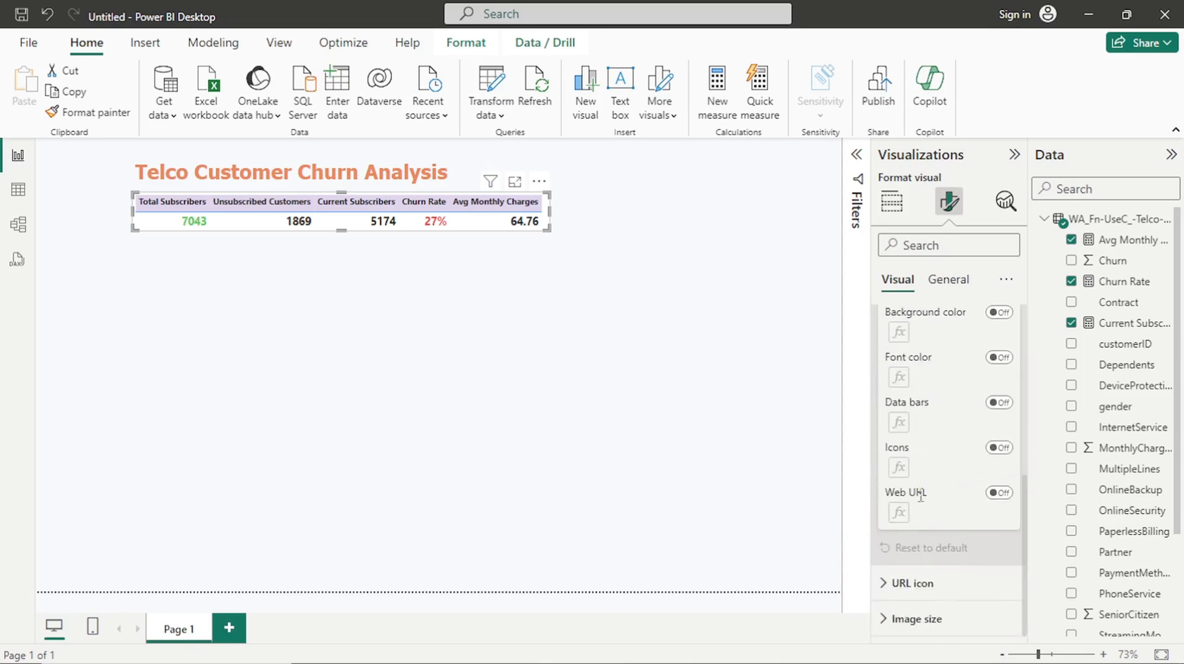
{"action": "scroll", "coordinate": [921, 496], "scroll_direction": "up", "scroll_amount": 5}
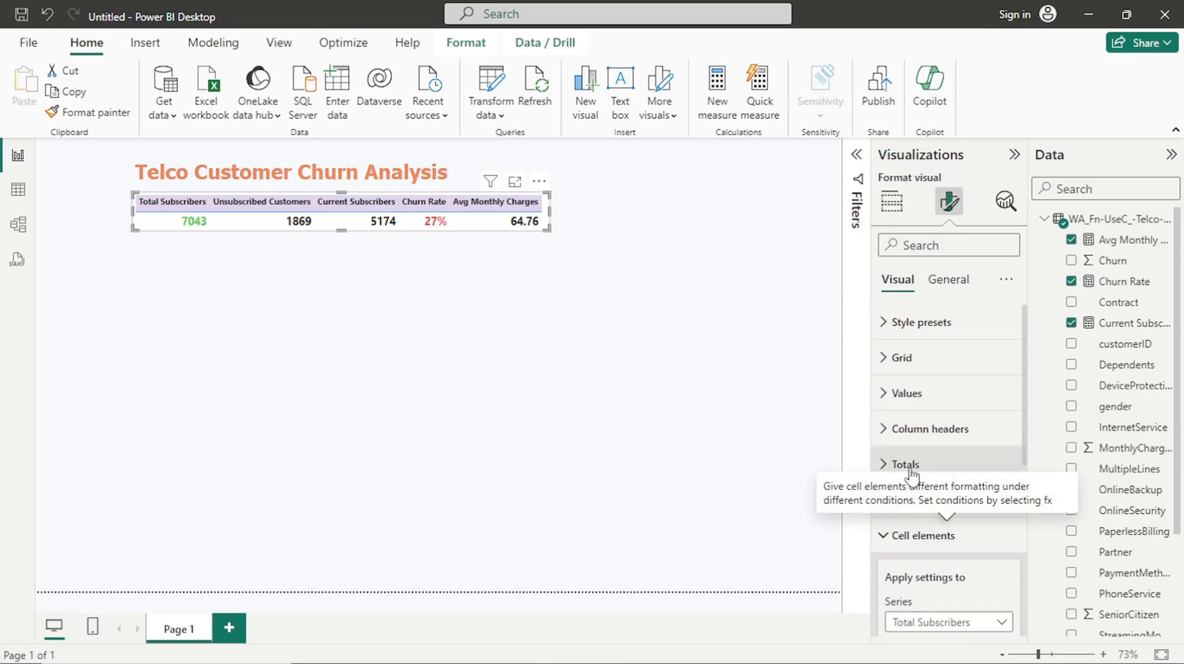
{"action": "left_click", "coordinate": [902, 536]}
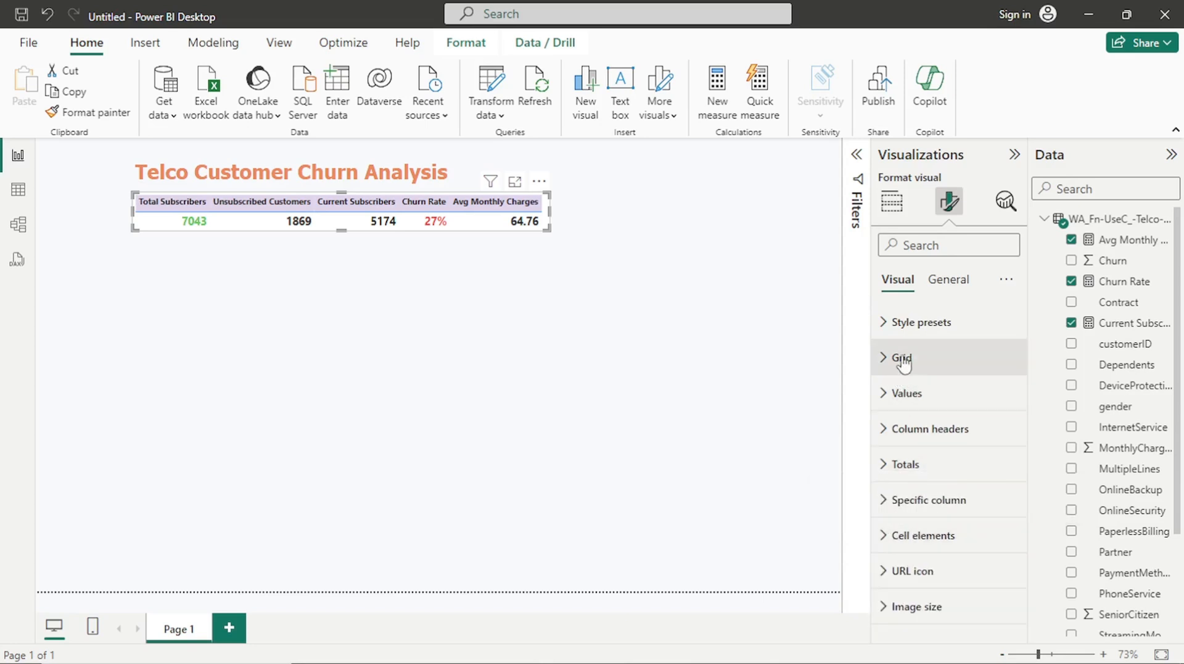
{"action": "left_click", "coordinate": [904, 334]}
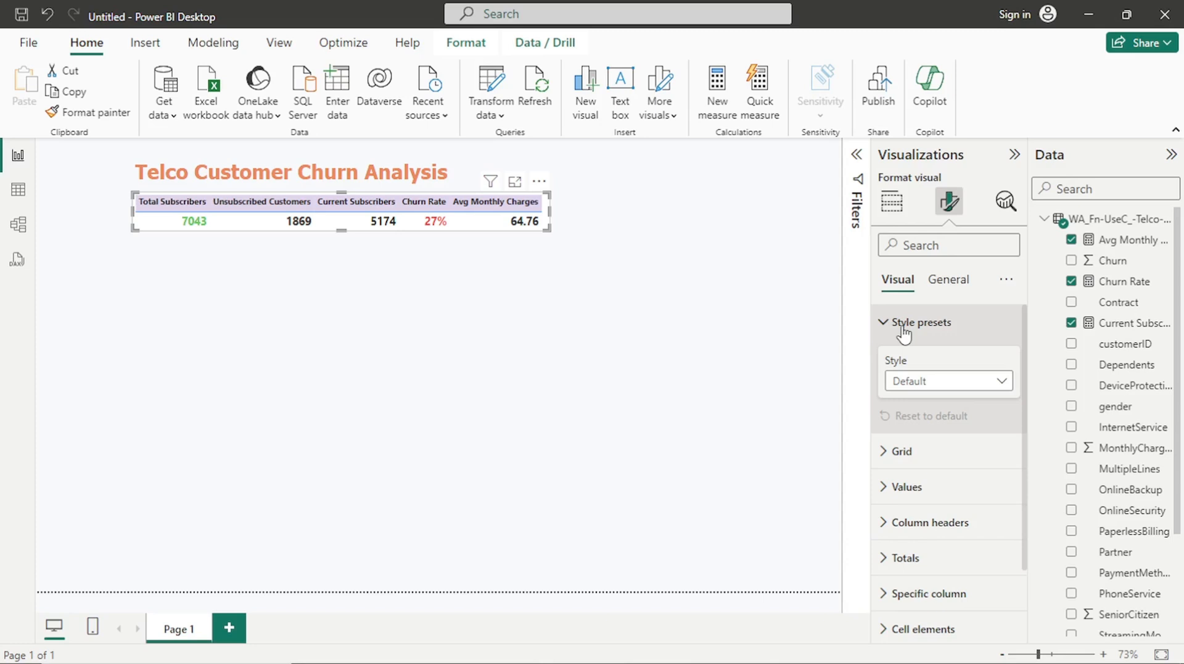
{"action": "left_click", "coordinate": [903, 328]}
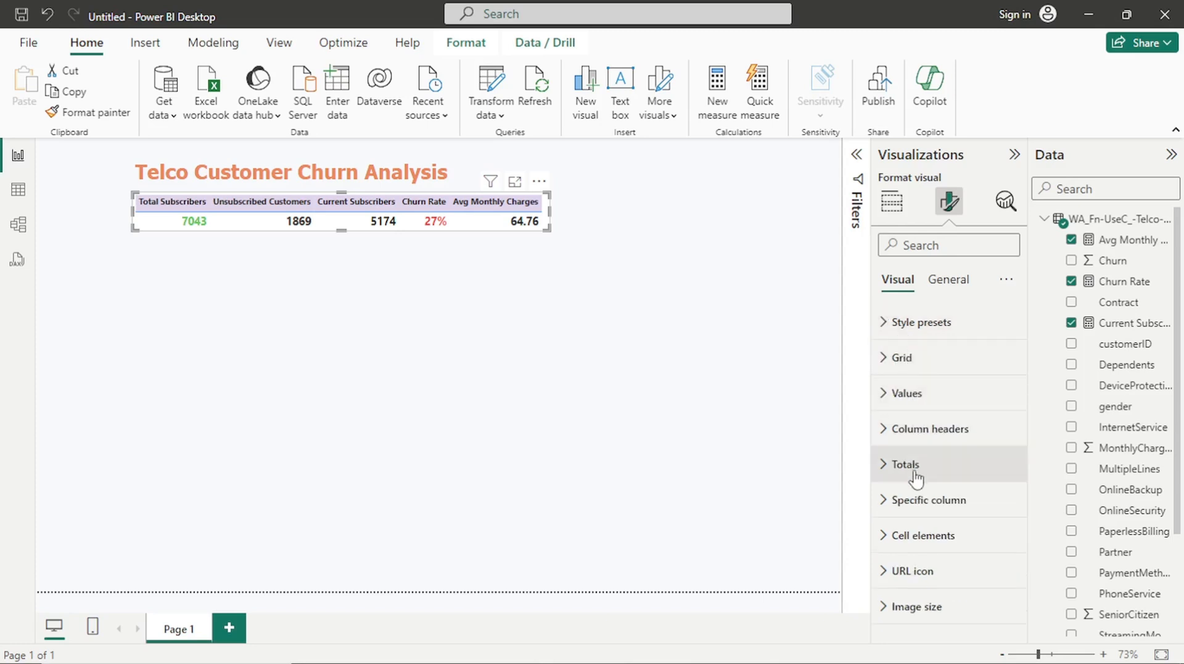
{"action": "left_click", "coordinate": [920, 537]}
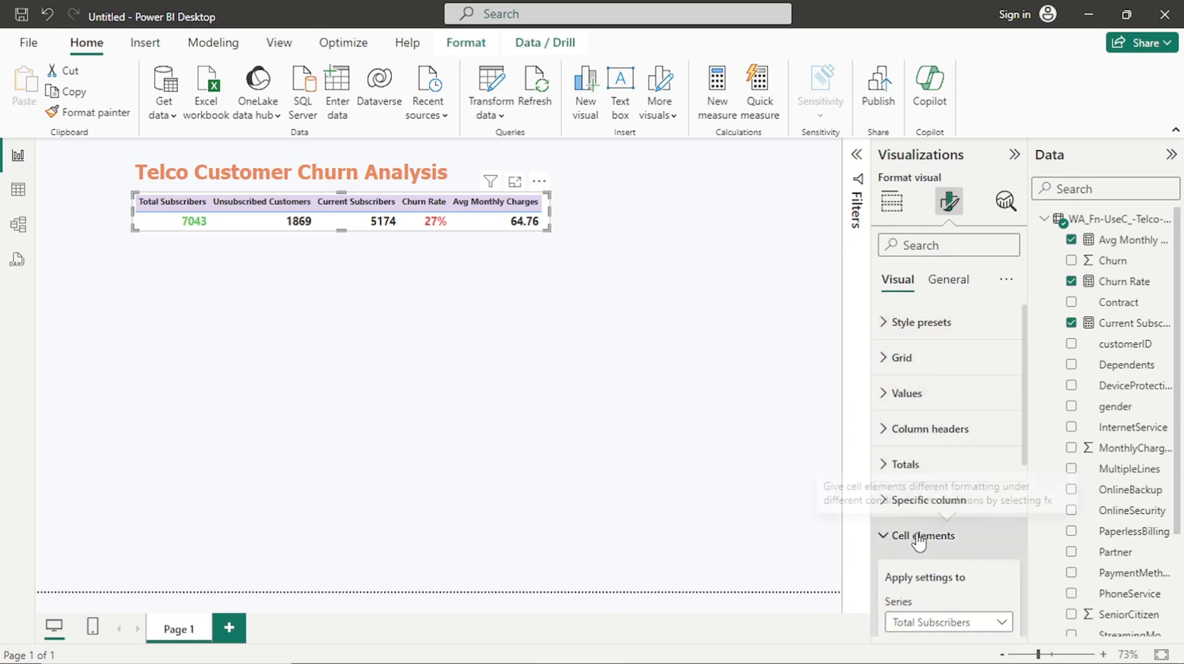
{"action": "scroll", "coordinate": [919, 541], "scroll_direction": "down", "scroll_amount": 3}
{"action": "scroll", "coordinate": [915, 546], "scroll_direction": "up", "scroll_amount": 3}
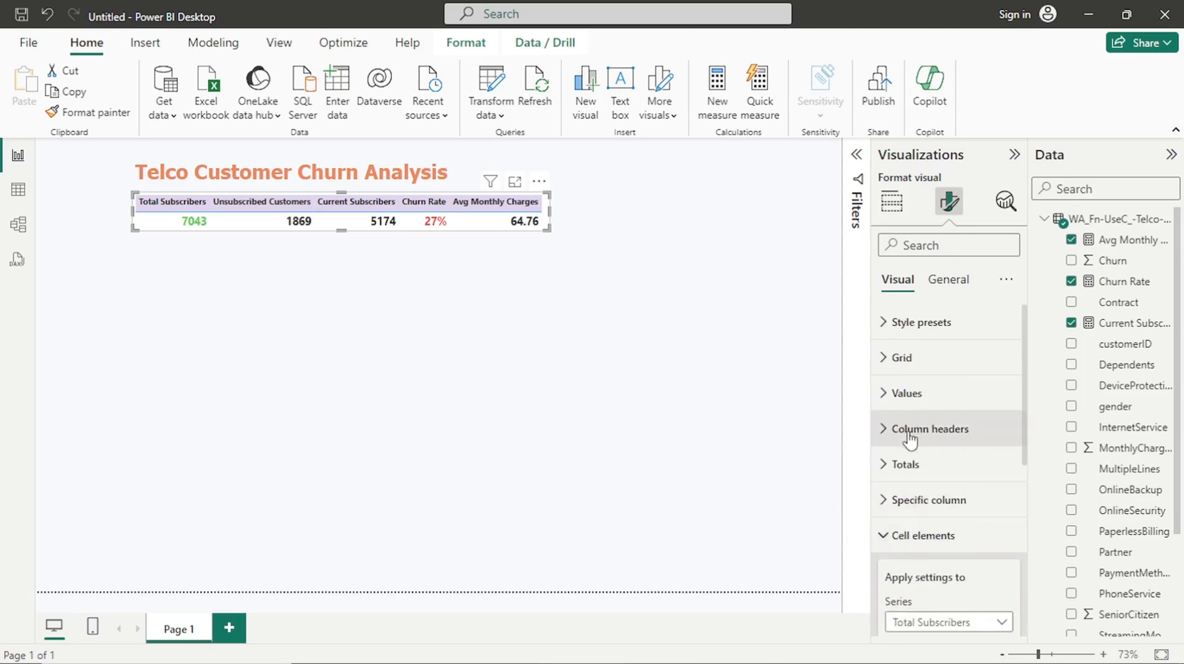
{"action": "left_click", "coordinate": [906, 464]}
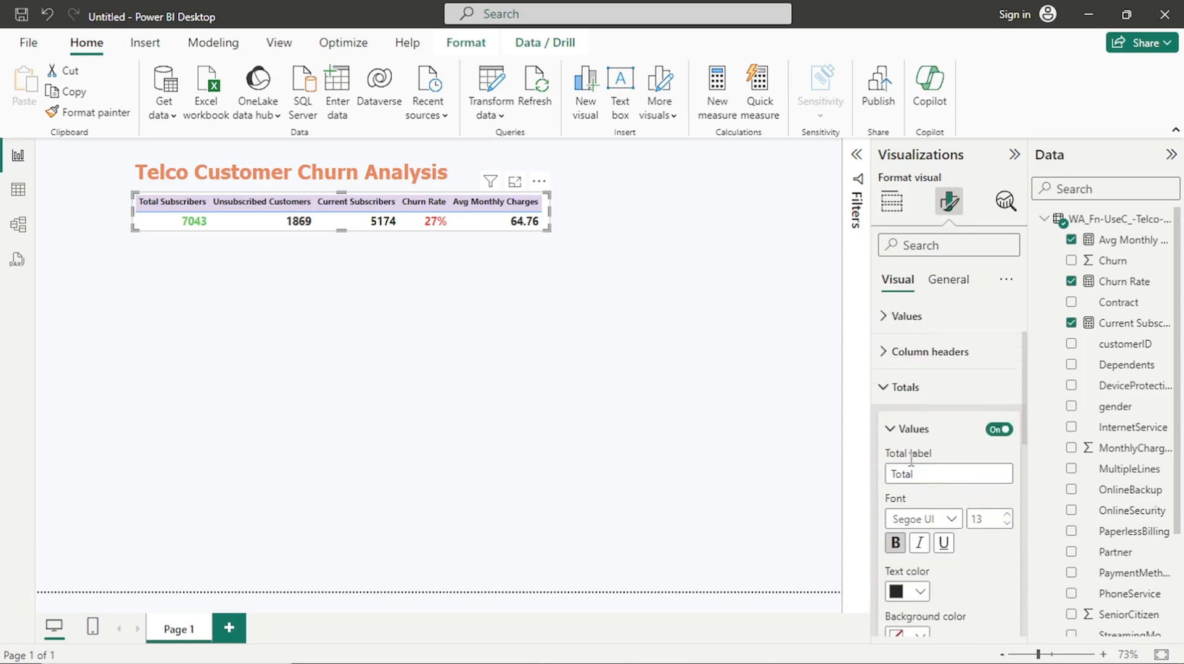
{"action": "scroll", "coordinate": [913, 464], "scroll_direction": "down", "scroll_amount": 3}
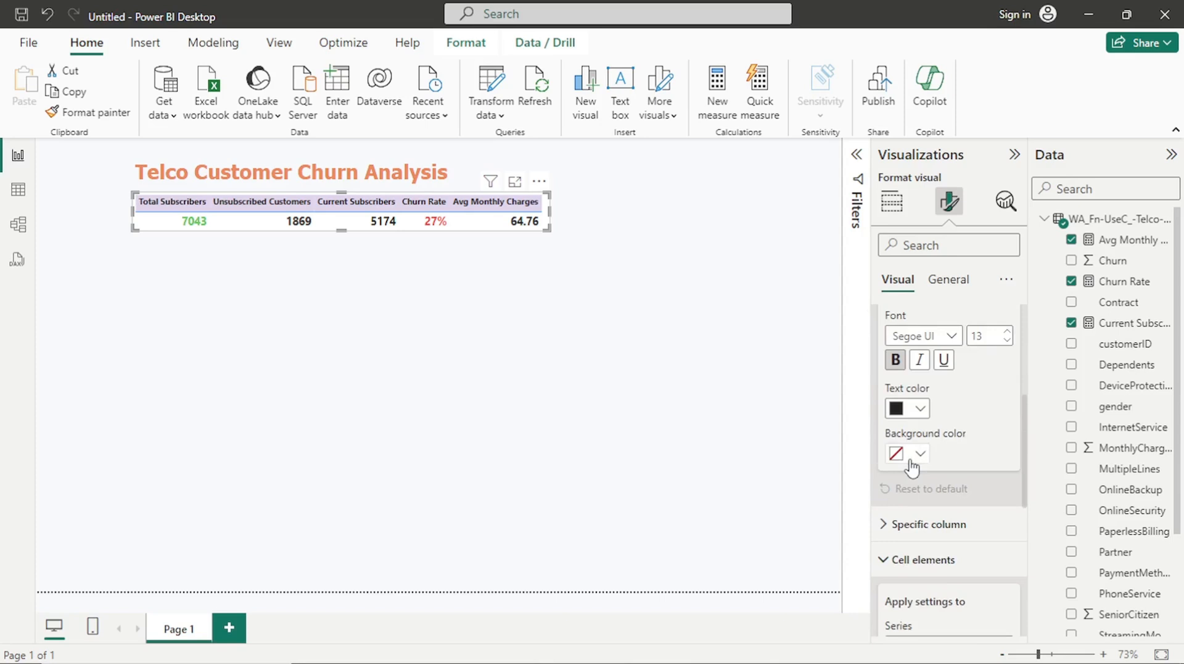
{"action": "scroll", "coordinate": [912, 467], "scroll_direction": "up", "scroll_amount": 3}
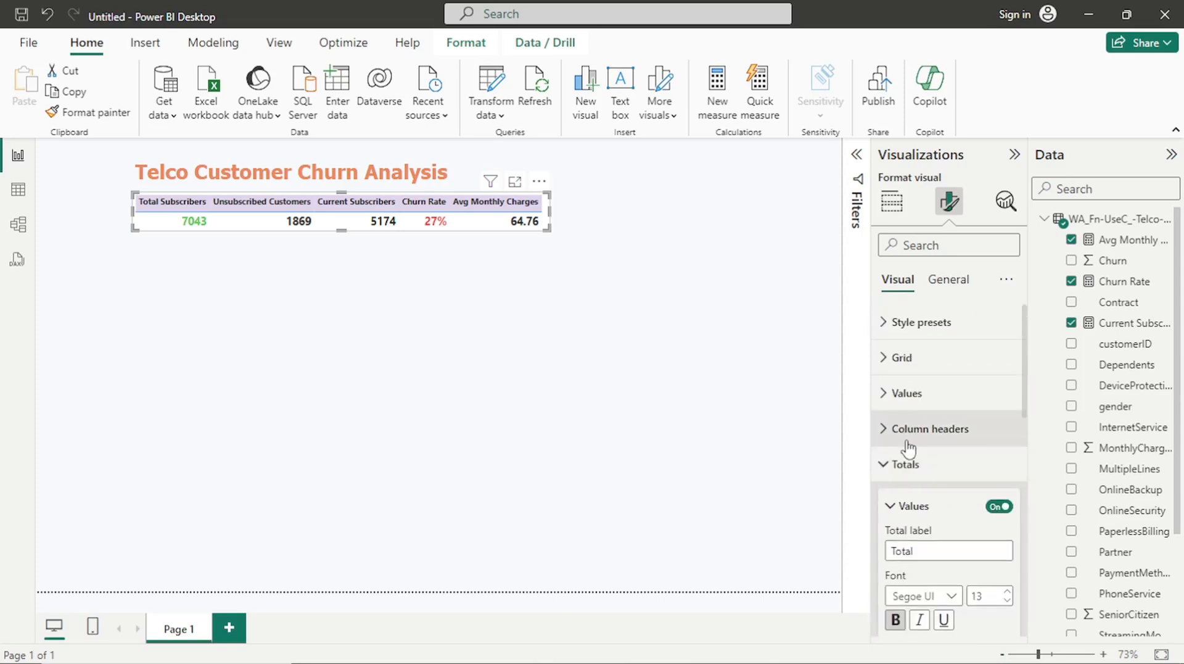
{"action": "left_click", "coordinate": [906, 464]}
Change the color of the table's grid border to white for all sections
{"action": "left_click", "coordinate": [908, 369]}
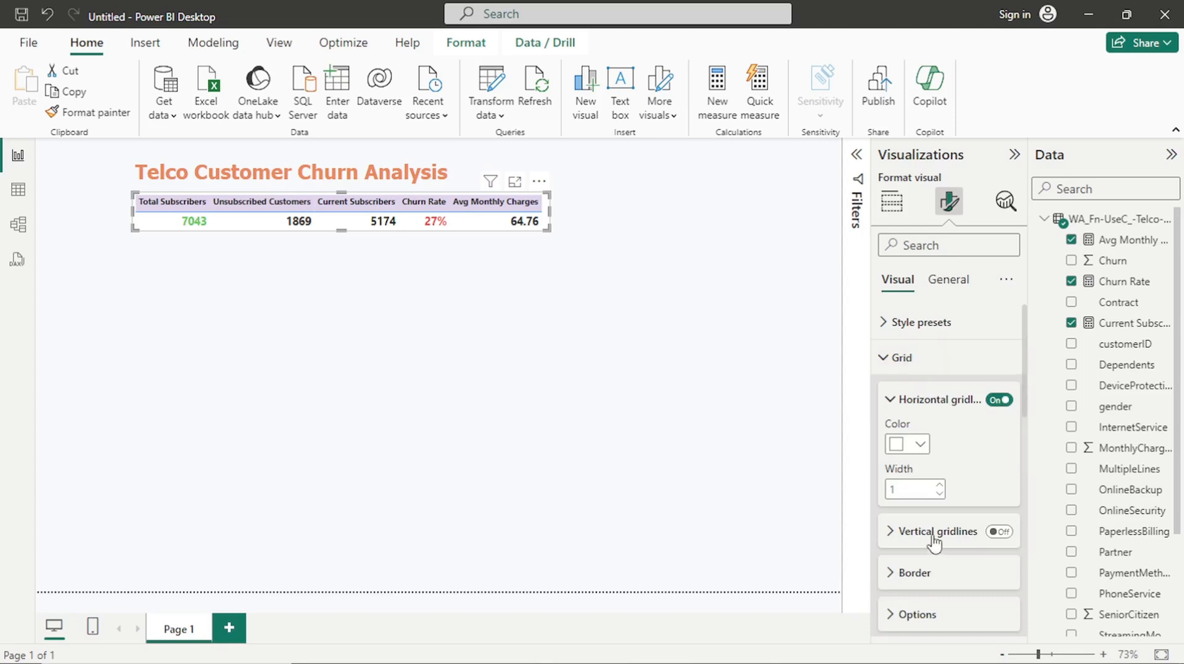
{"action": "scroll", "coordinate": [930, 536], "scroll_direction": "down", "scroll_amount": 3}
{"action": "left_click", "coordinate": [924, 407]}
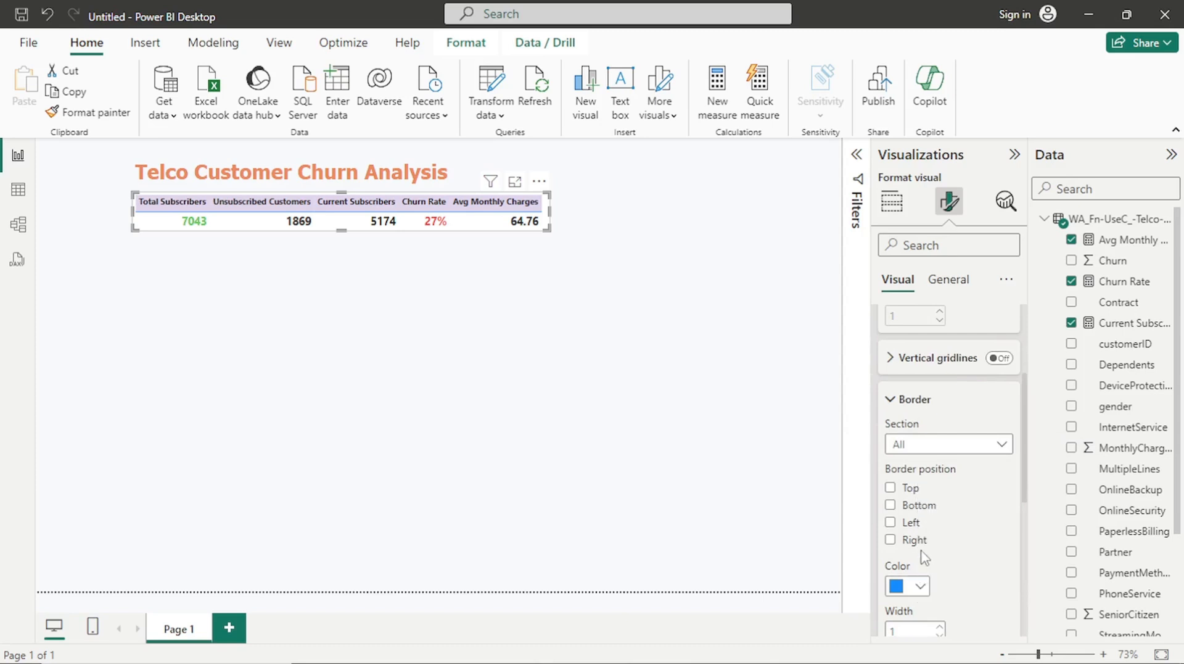
{"action": "scroll", "coordinate": [925, 450], "scroll_direction": "down", "scroll_amount": 3}
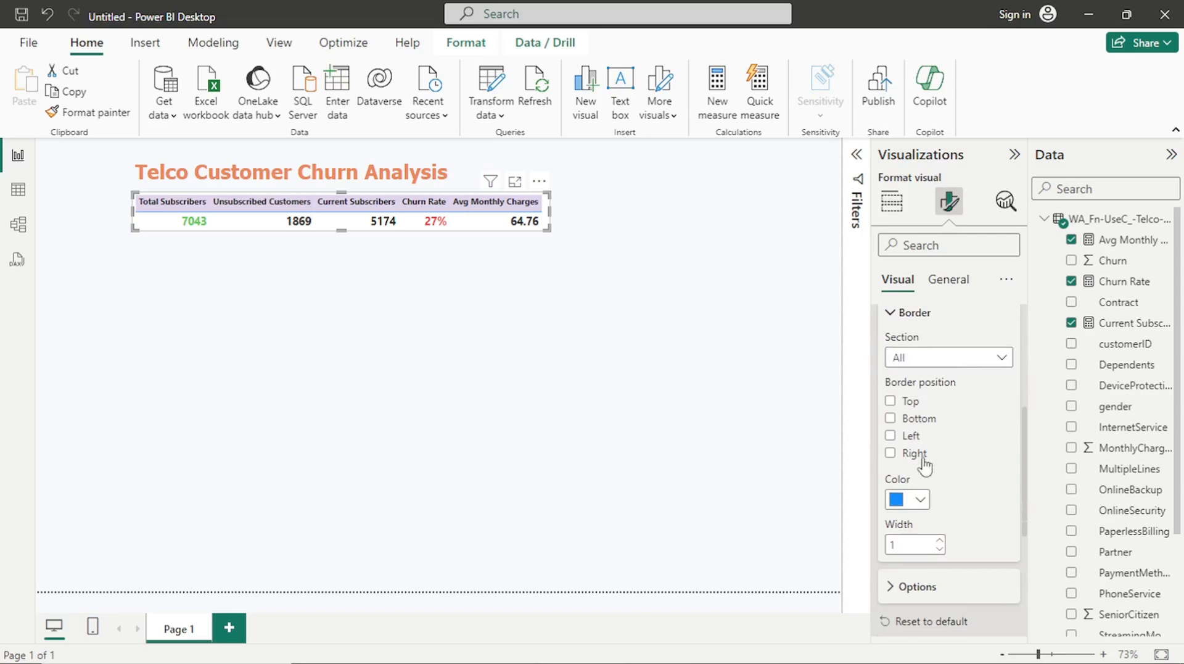
{"action": "left_click", "coordinate": [925, 501]}
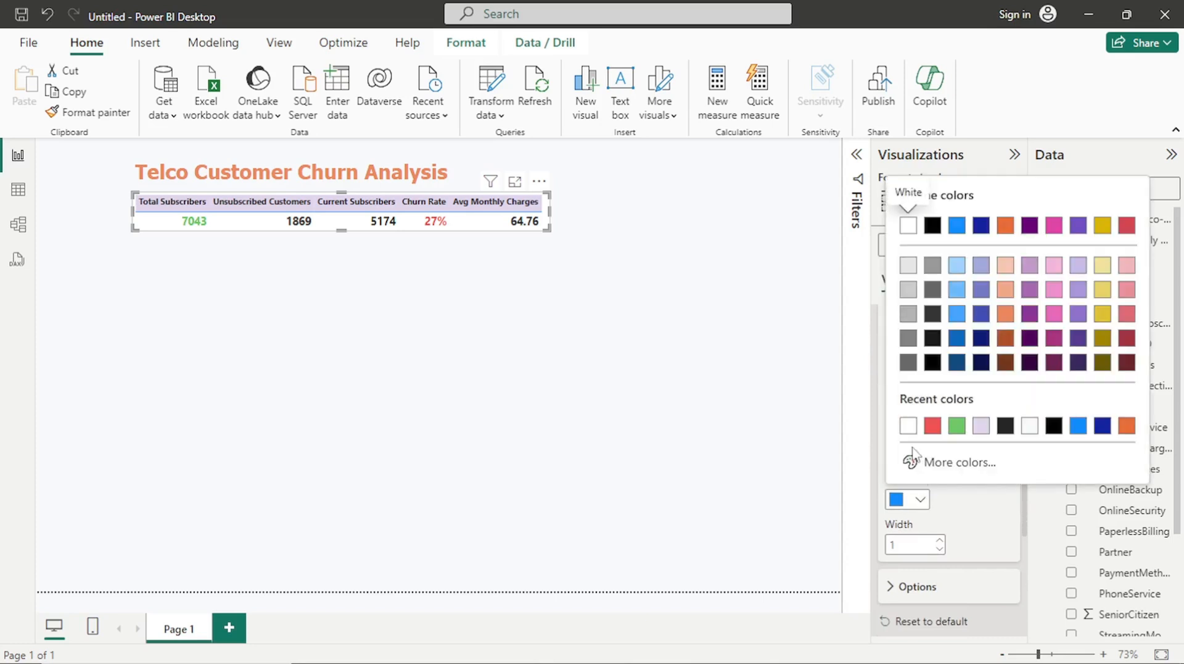
{"action": "left_click", "coordinate": [910, 425]}
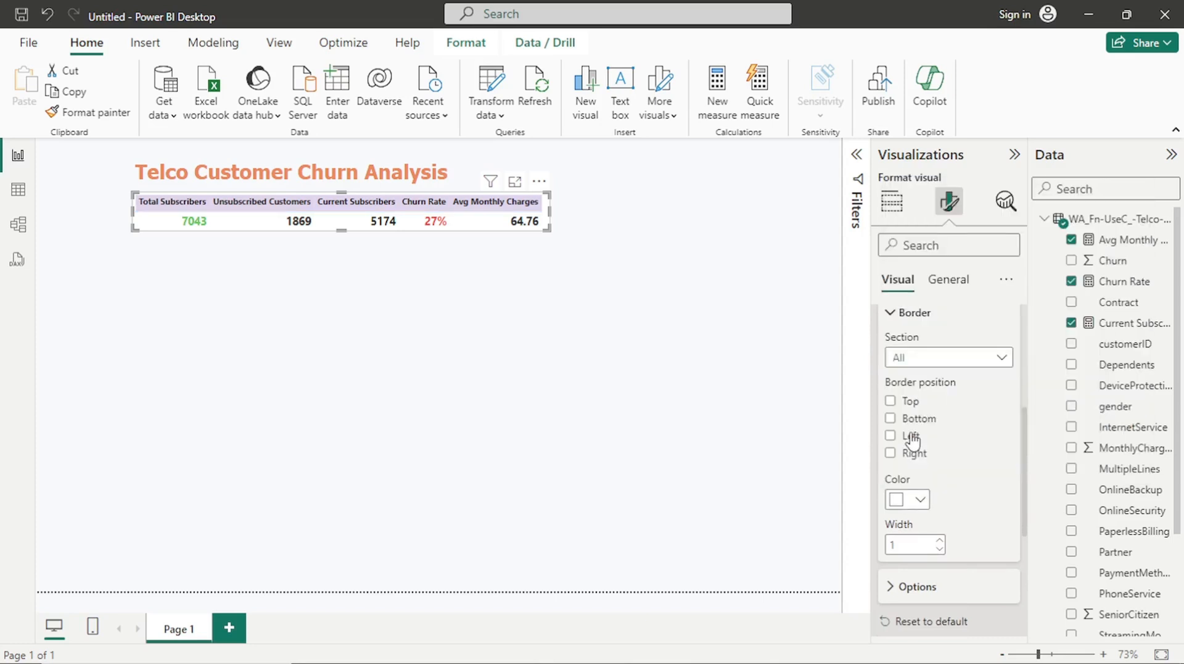
Add an empty slicer beside the summary table's Avg Monthly Charges column, matching the table's height and about half the width of the report title or less
{"action": "left_click", "coordinate": [555, 359]}
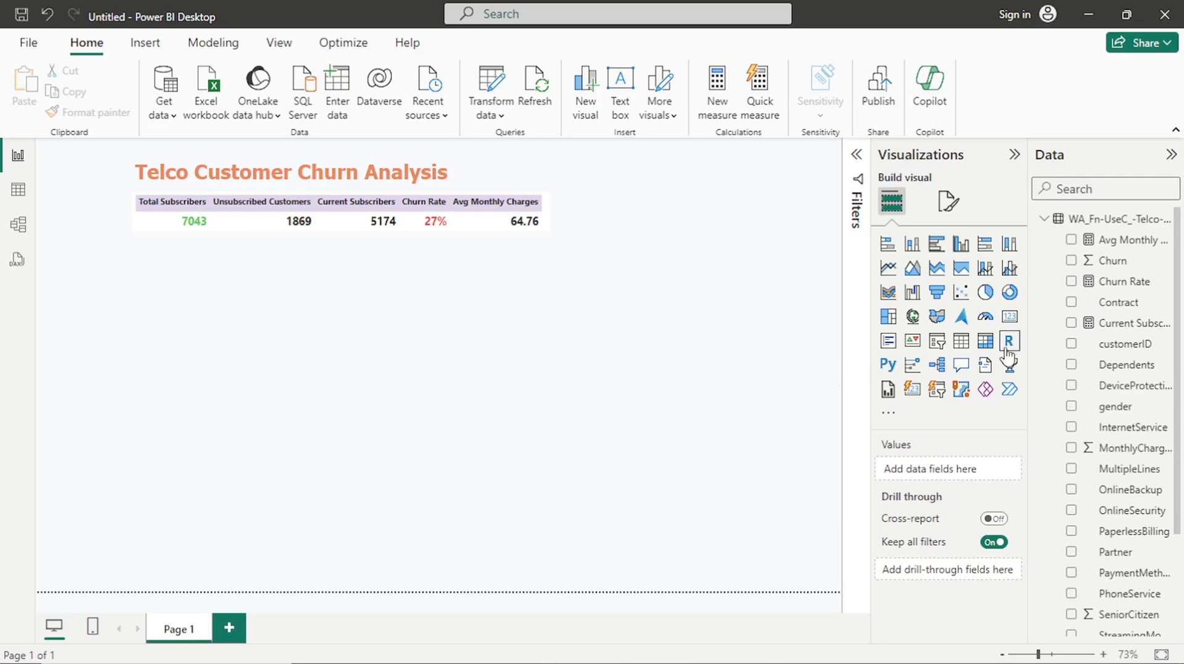
{"action": "left_click", "coordinate": [944, 344]}
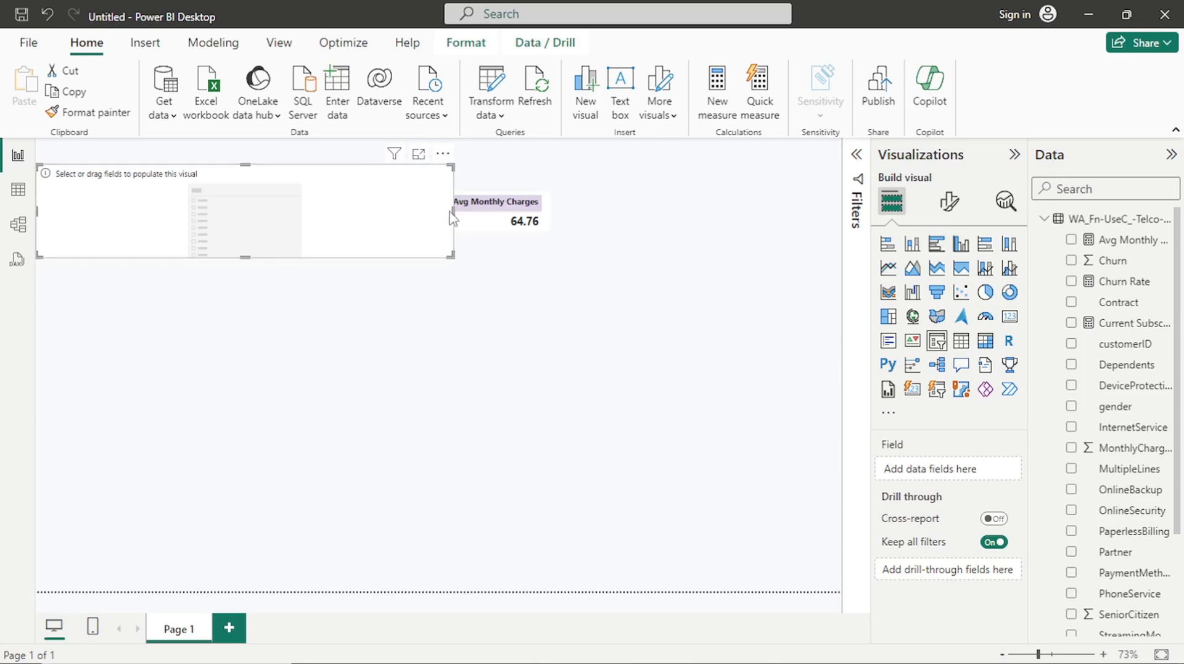
{"action": "left_click_drag", "start_coordinate": [448, 216], "coordinate": [197, 223]}
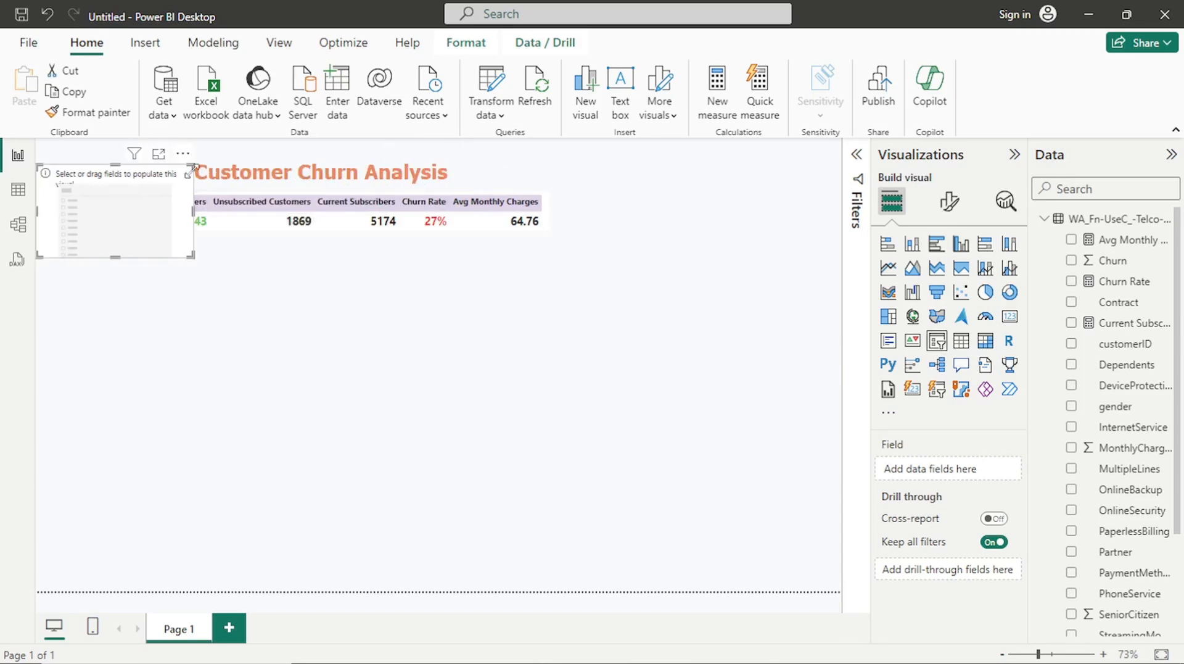
{"action": "left_click_drag", "start_coordinate": [188, 159], "coordinate": [719, 195]}
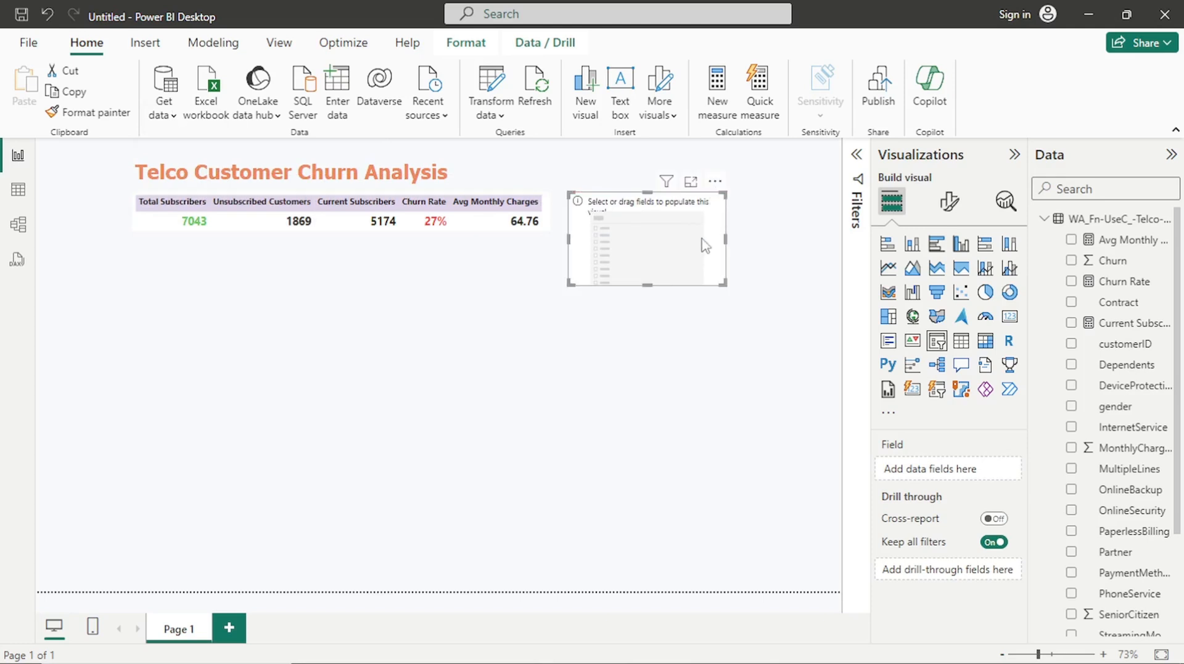
{"action": "left_click_drag", "start_coordinate": [648, 281], "coordinate": [652, 234]}
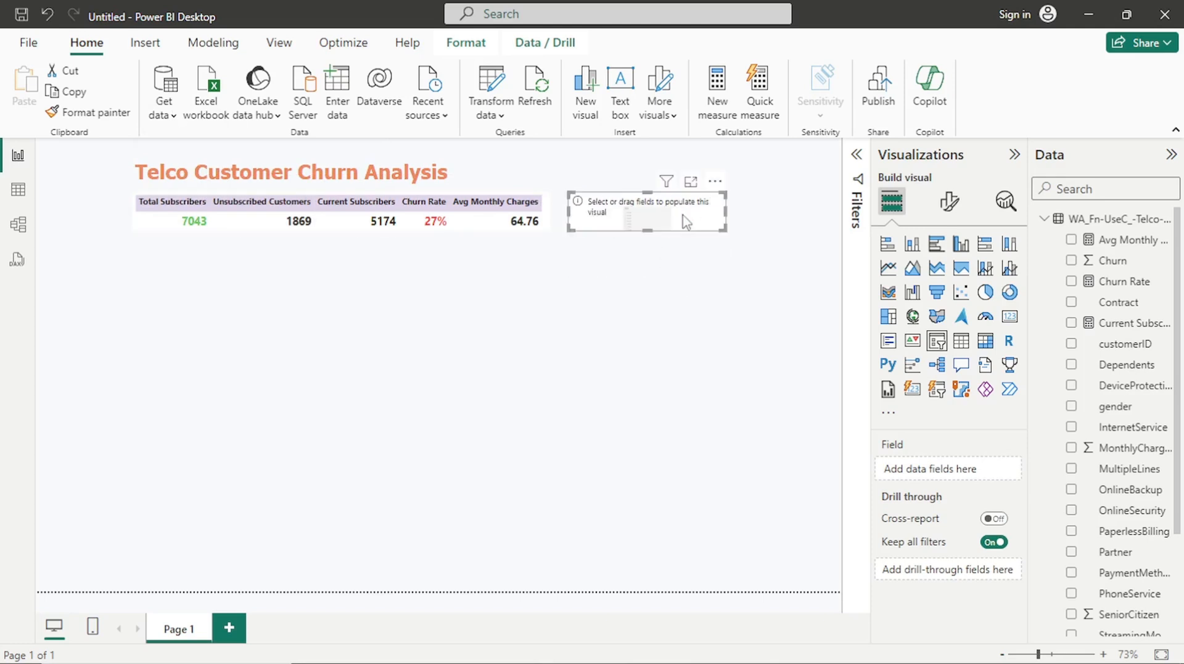
{"action": "left_click_drag", "start_coordinate": [727, 213], "coordinate": [651, 223]}
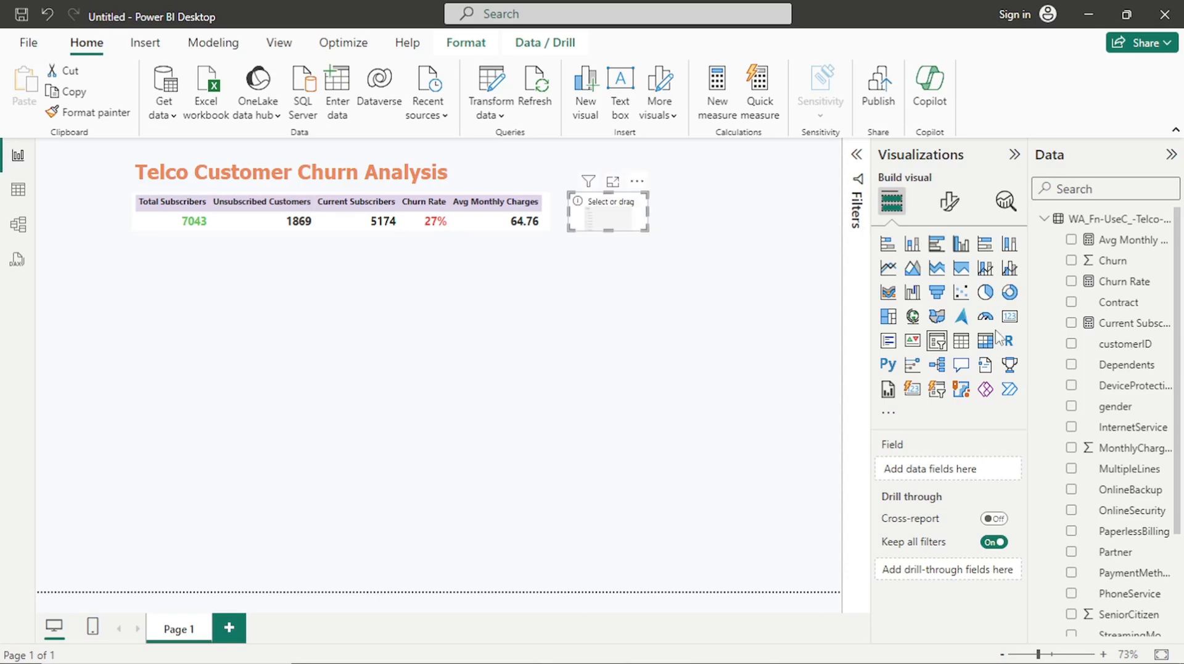
Populate the slicer with the gender field and set its style to Dropdown
{"action": "left_click_drag", "start_coordinate": [1131, 415], "coordinate": [957, 478]}
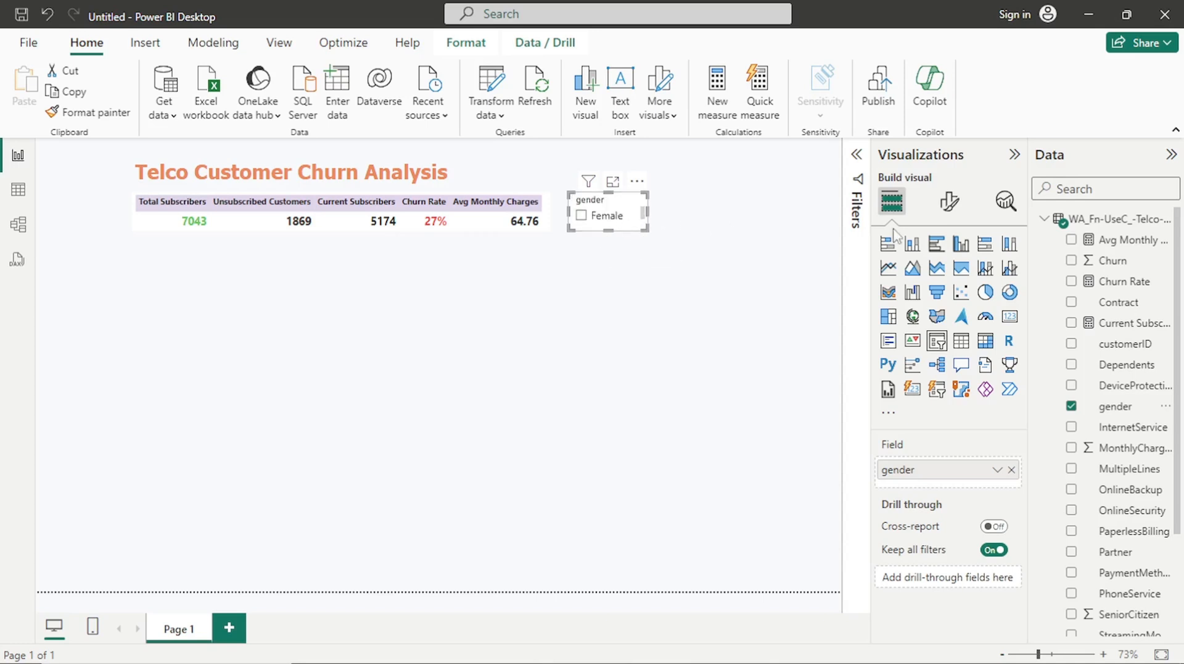
{"action": "left_click", "coordinate": [953, 203]}
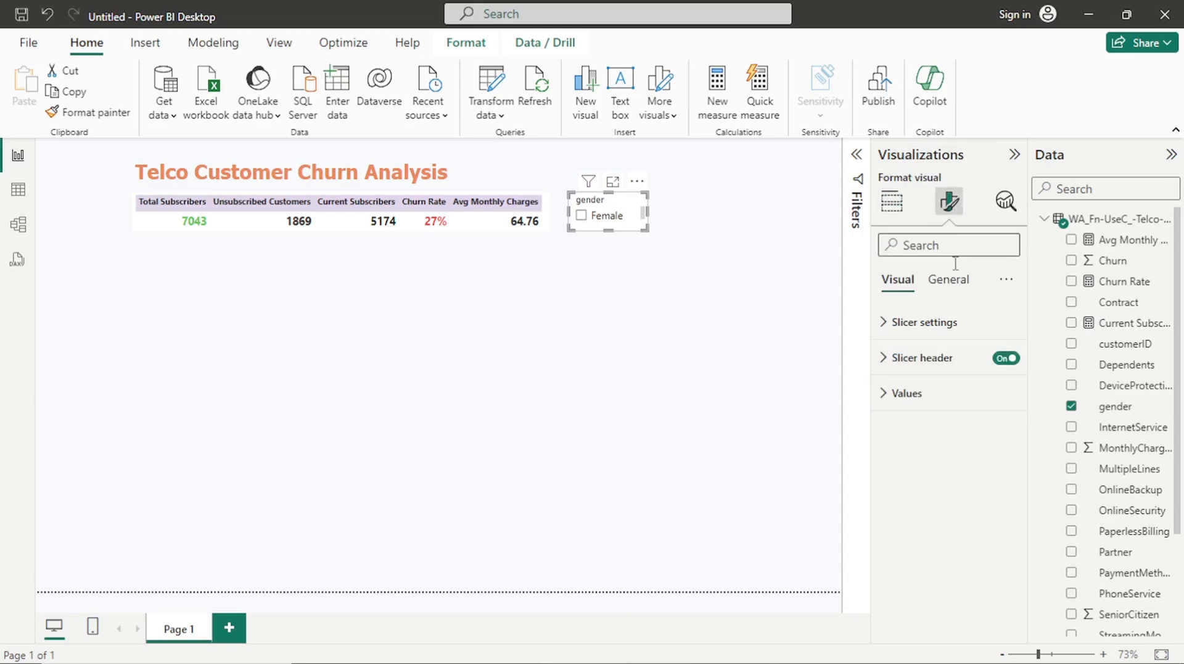
{"action": "left_click", "coordinate": [950, 327]}
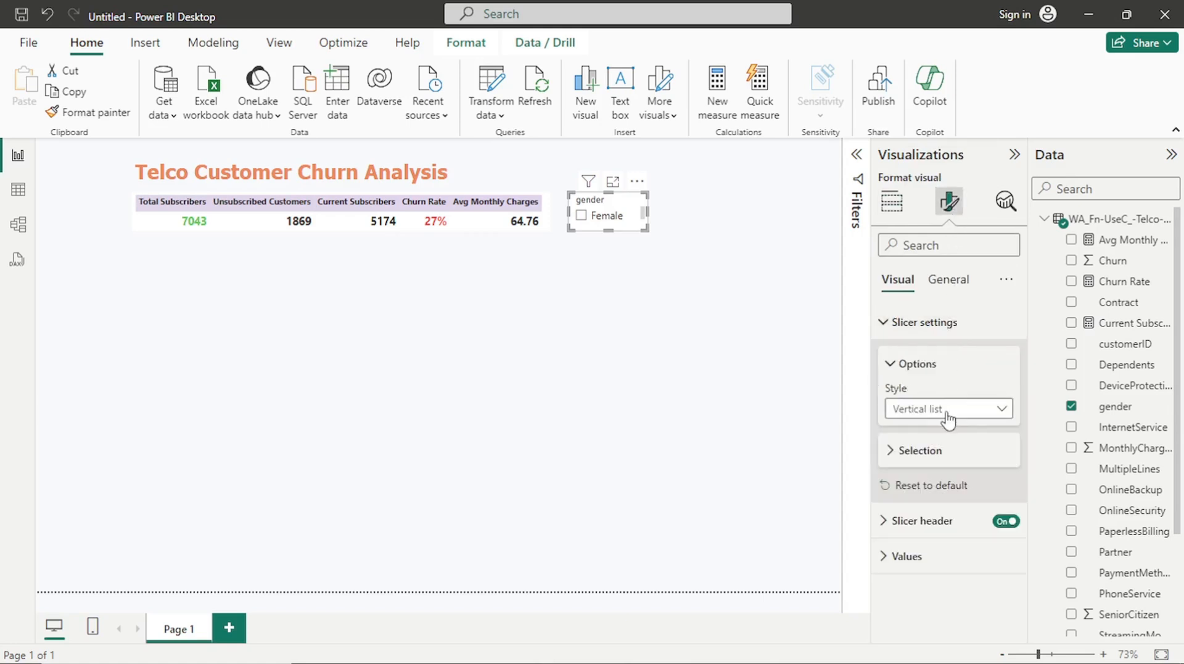
{"action": "left_click", "coordinate": [971, 409]}
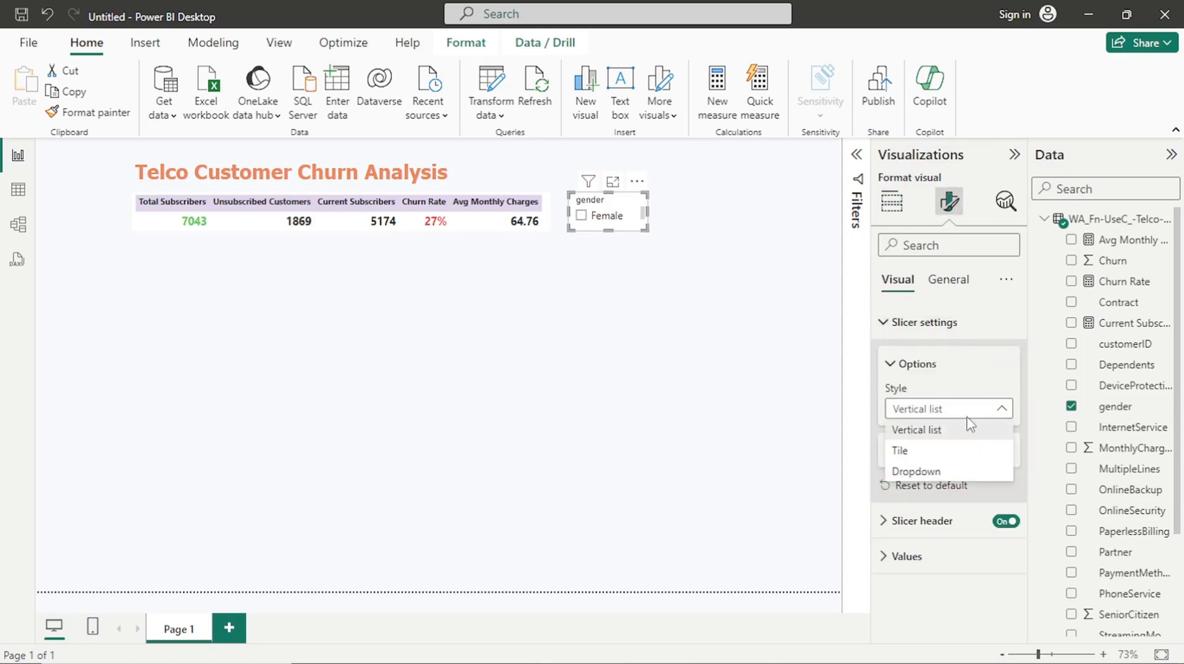
{"action": "left_click", "coordinate": [953, 471]}
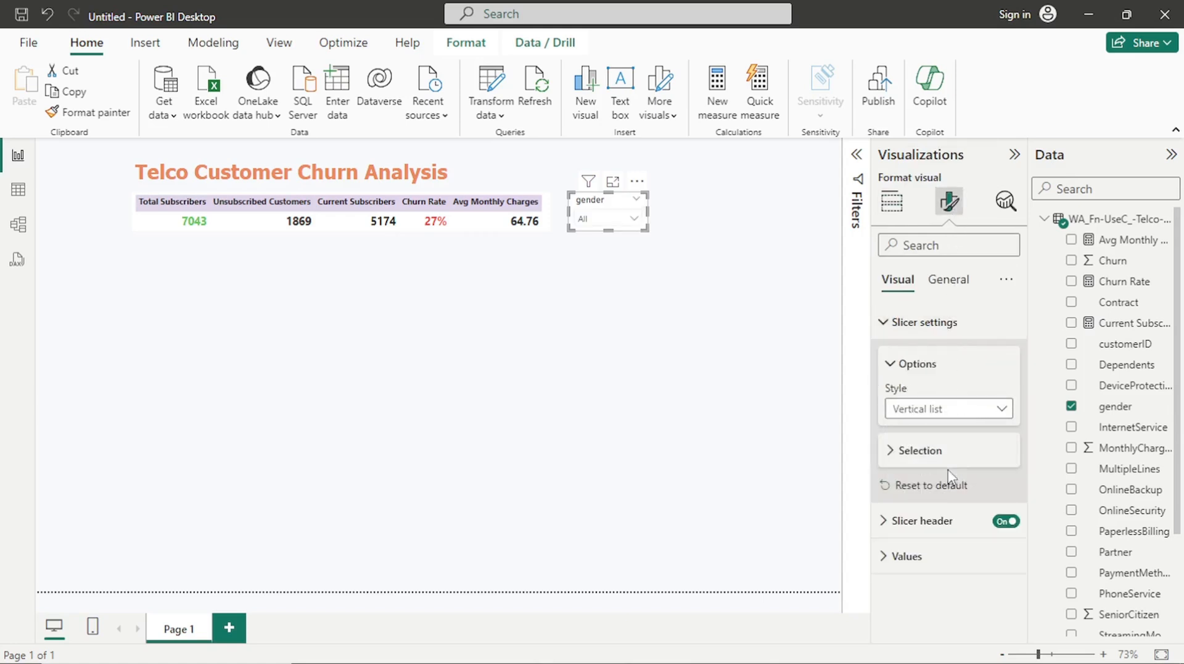
{"action": "left_click", "coordinate": [889, 325]}
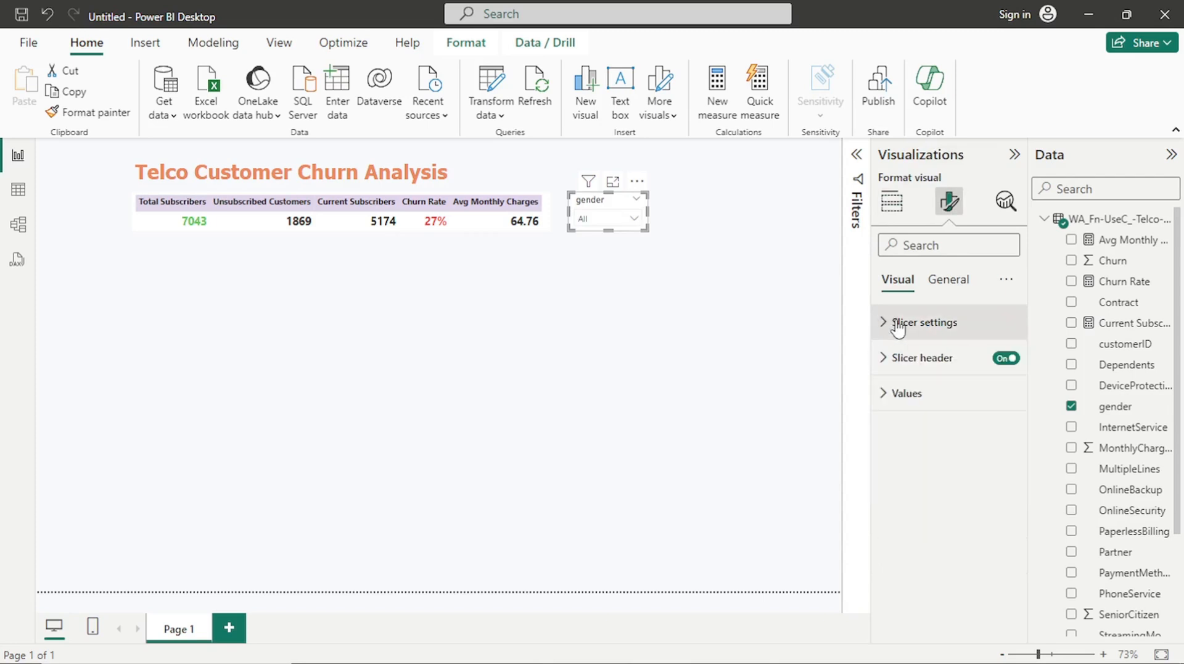
Capitalize the slicer header's title text so it reads Gender
{"action": "left_click", "coordinate": [957, 361]}
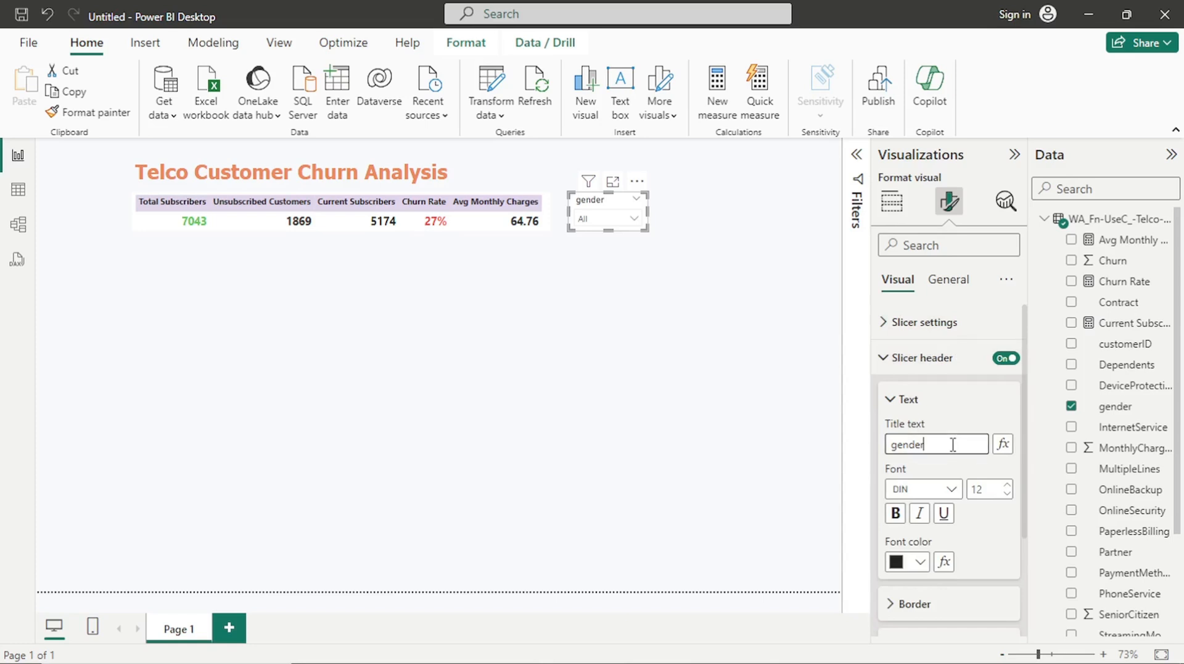
{"action": "left_click", "coordinate": [904, 438]}
{"action": "key", "text": "BackSpace"}
{"action": "type", "text": "G"}
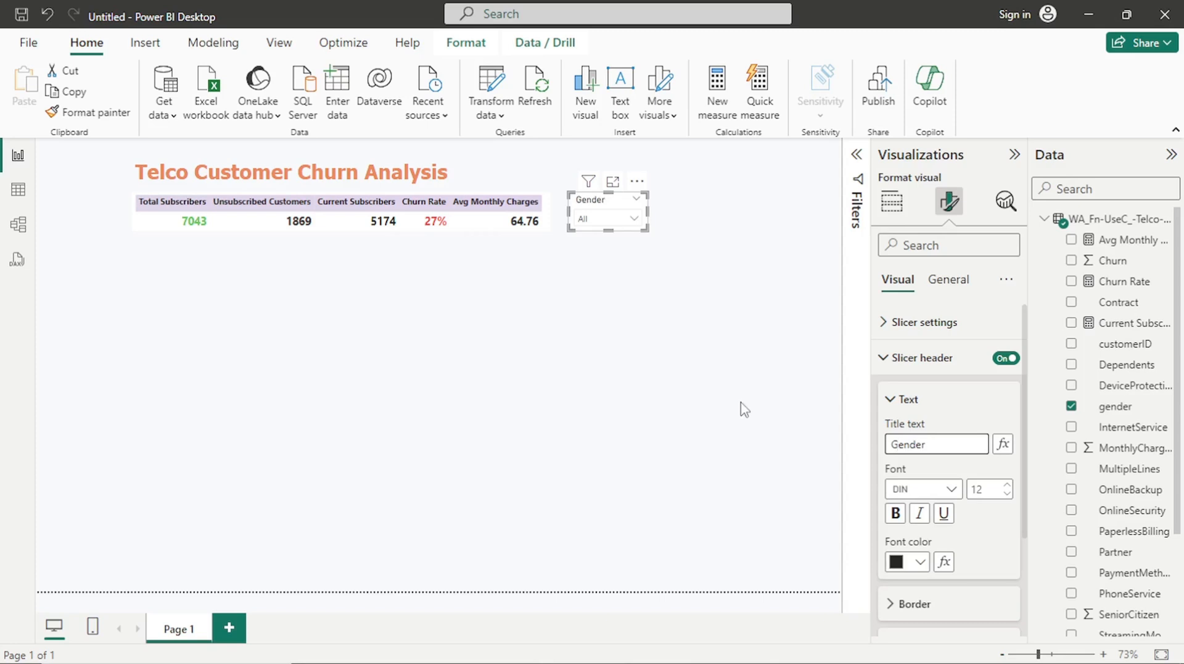
Set the slicer header's font to Tahoma at size 10
{"action": "left_click", "coordinate": [928, 497]}
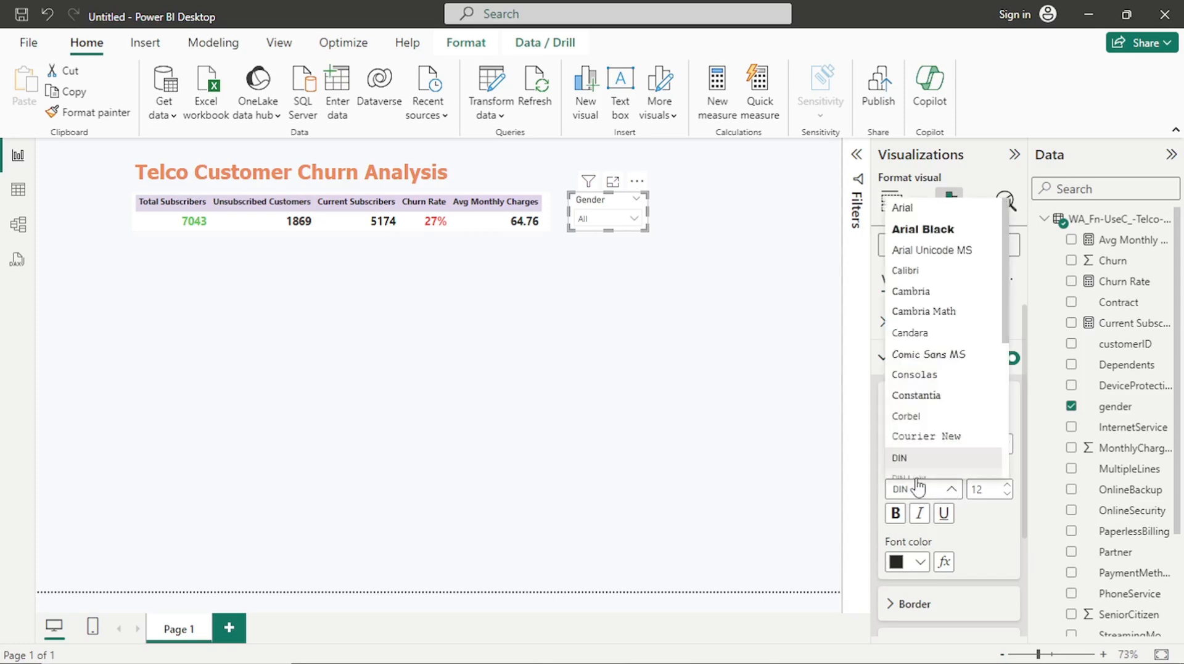
{"action": "key", "text": "t"}
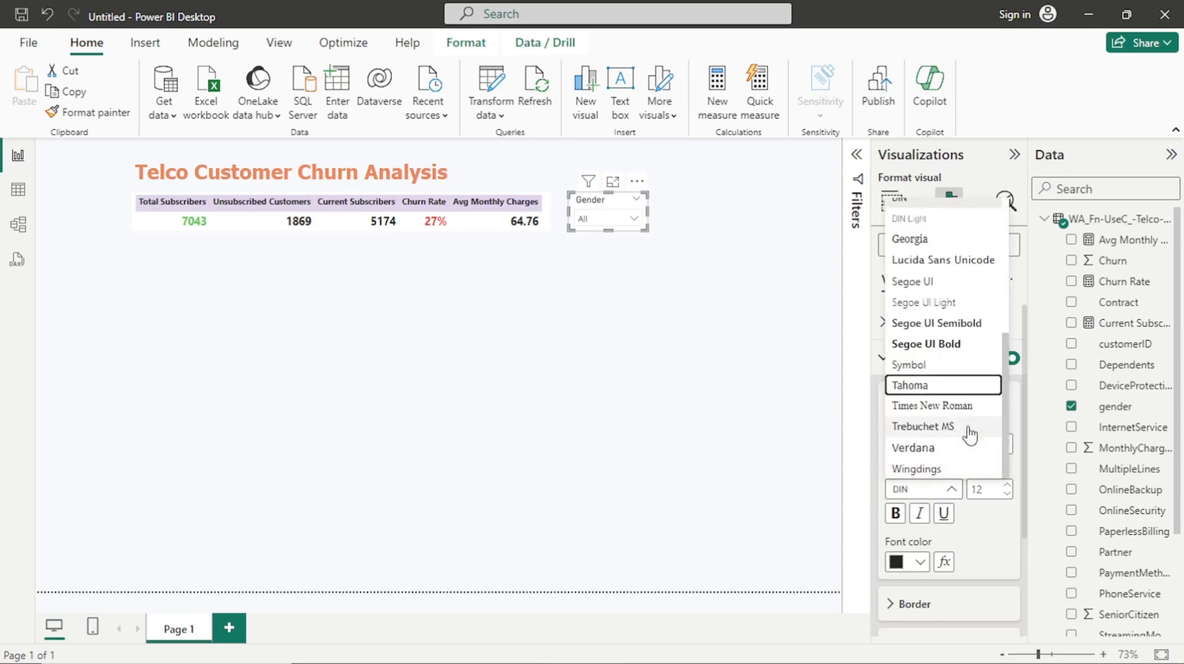
{"action": "left_click", "coordinate": [931, 390]}
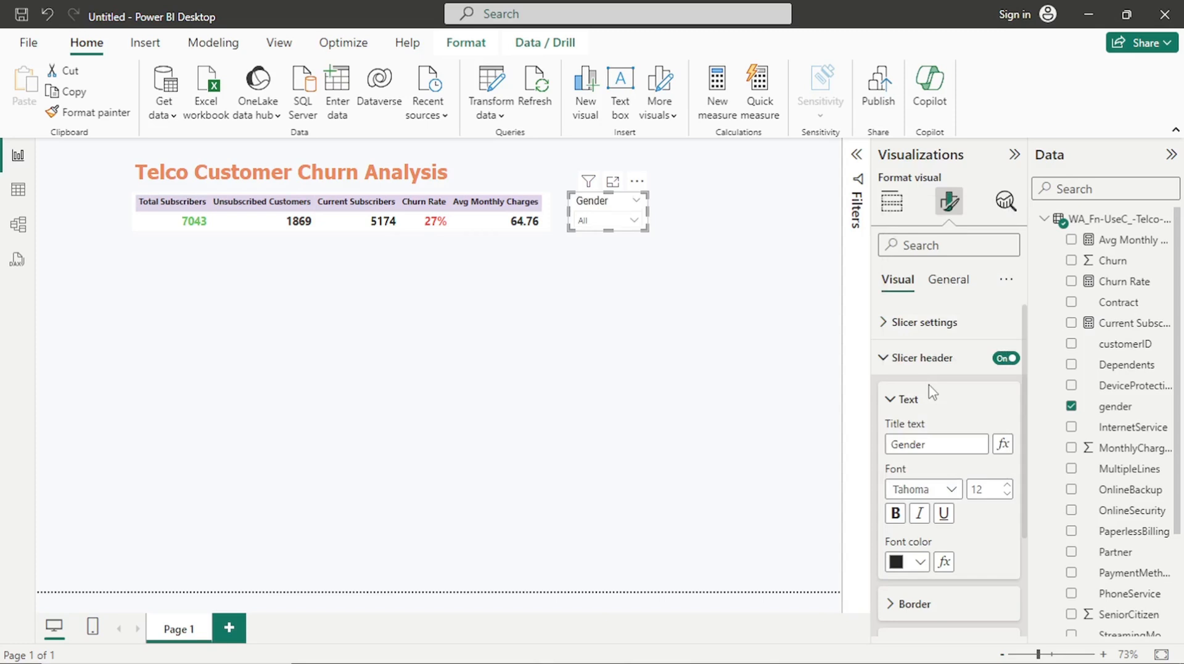
{"action": "left_click", "coordinate": [1007, 494]}
{"action": "left_click", "coordinate": [1008, 494]}
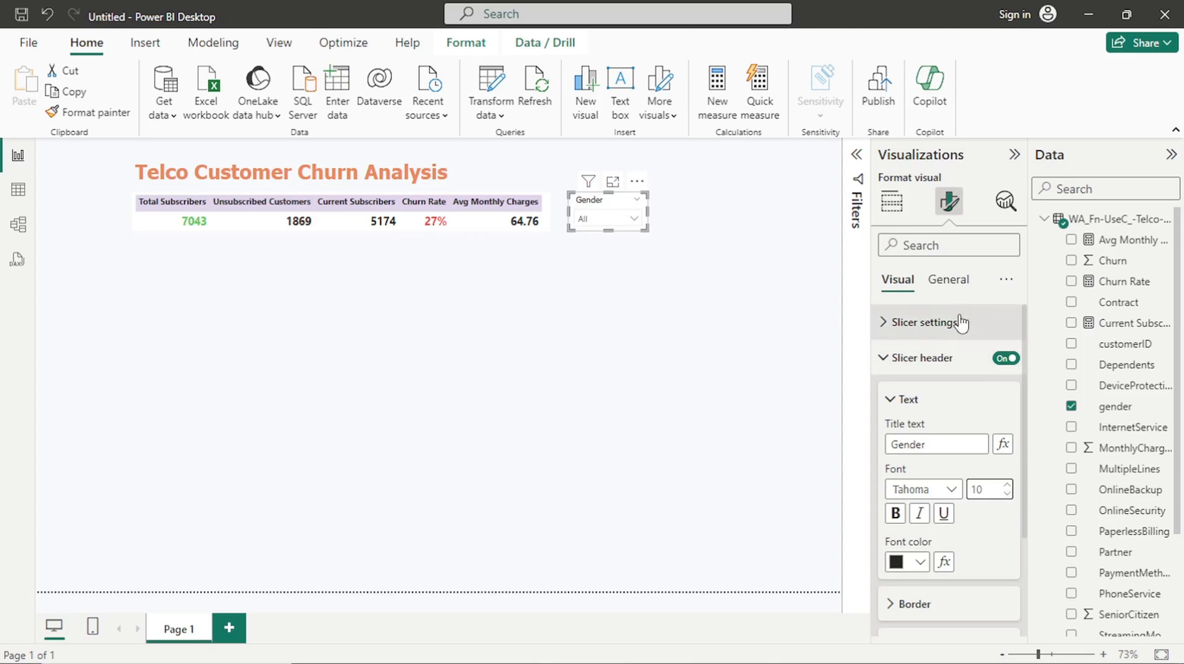
Turn on the visual border of the Gender slicer and set the border color to white
{"action": "left_click", "coordinate": [954, 280]}
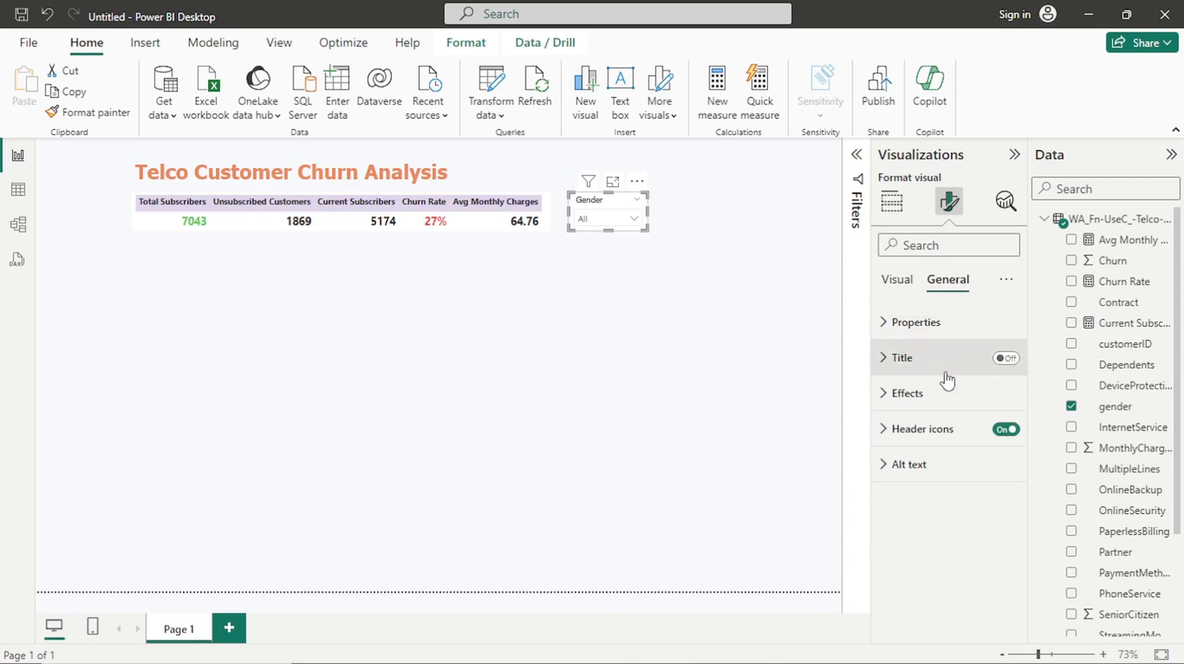
{"action": "left_click", "coordinate": [934, 399]}
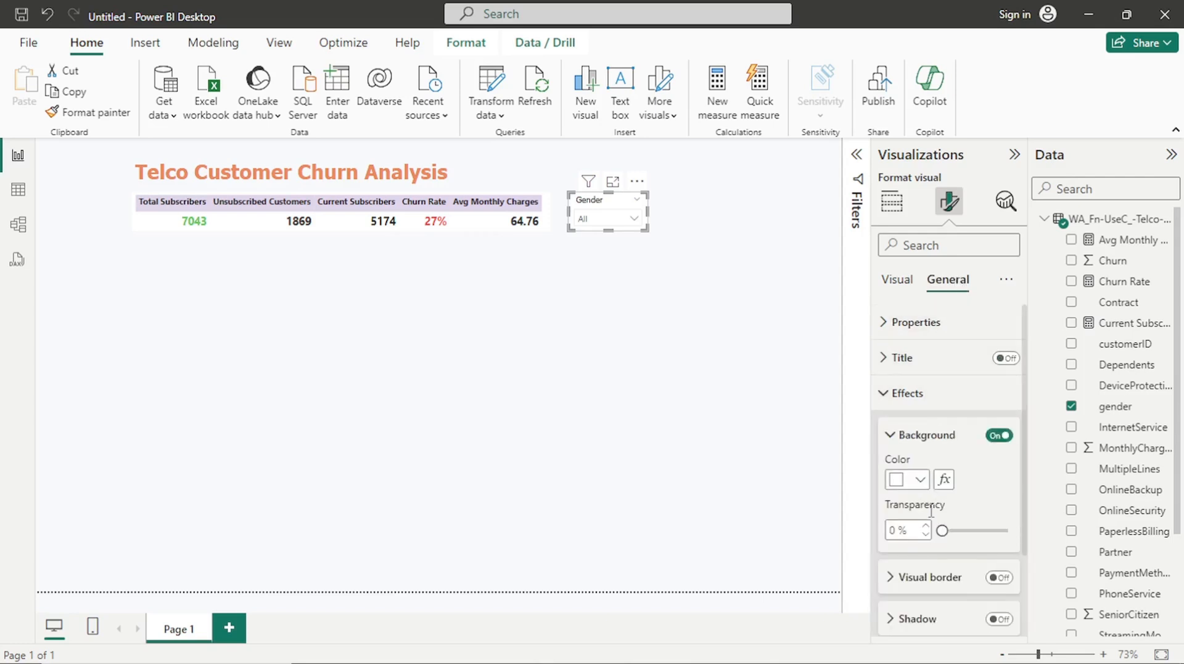
{"action": "scroll", "coordinate": [952, 522], "scroll_direction": "down", "scroll_amount": 2}
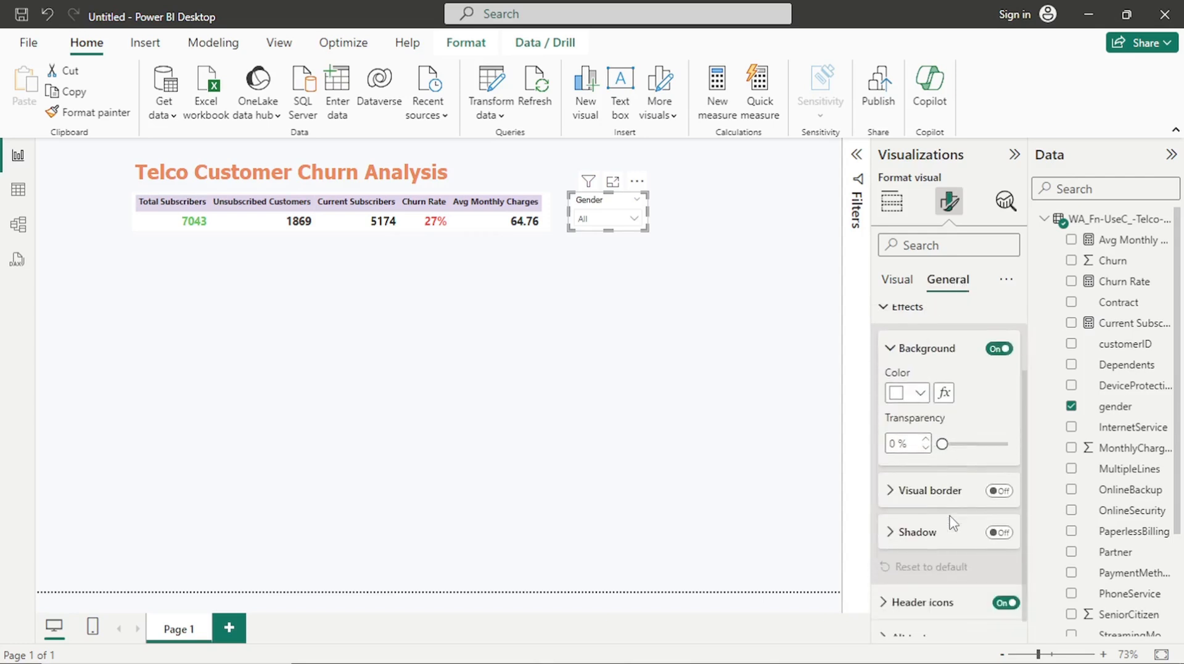
{"action": "left_click", "coordinate": [996, 495]}
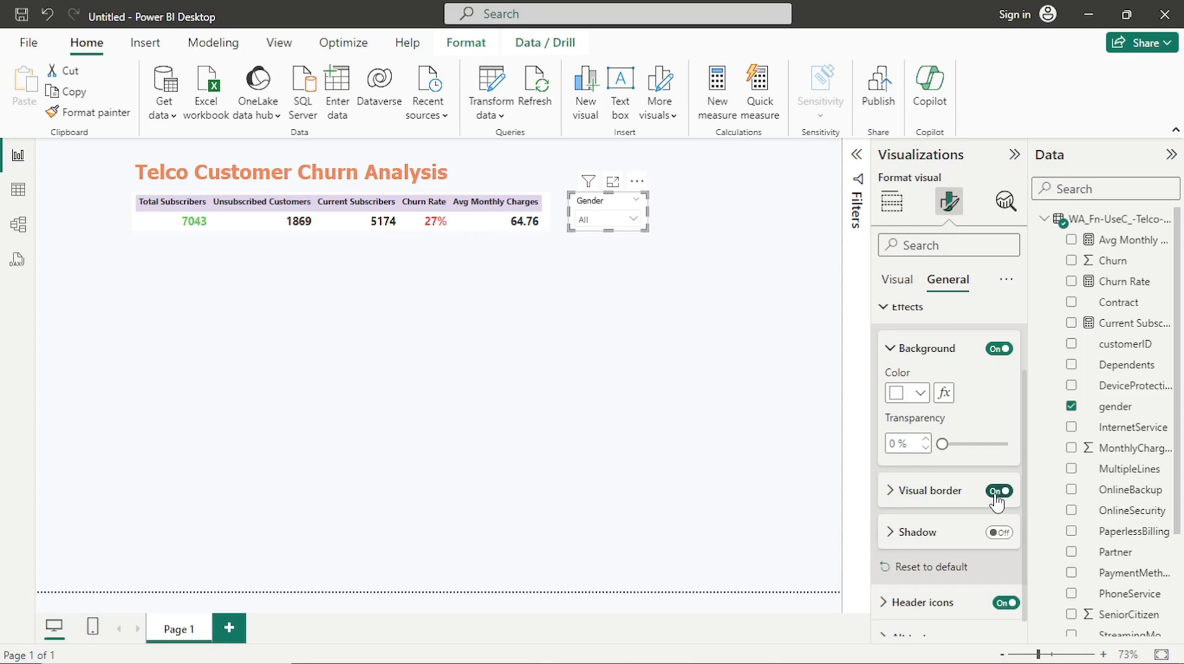
{"action": "left_click", "coordinate": [921, 491]}
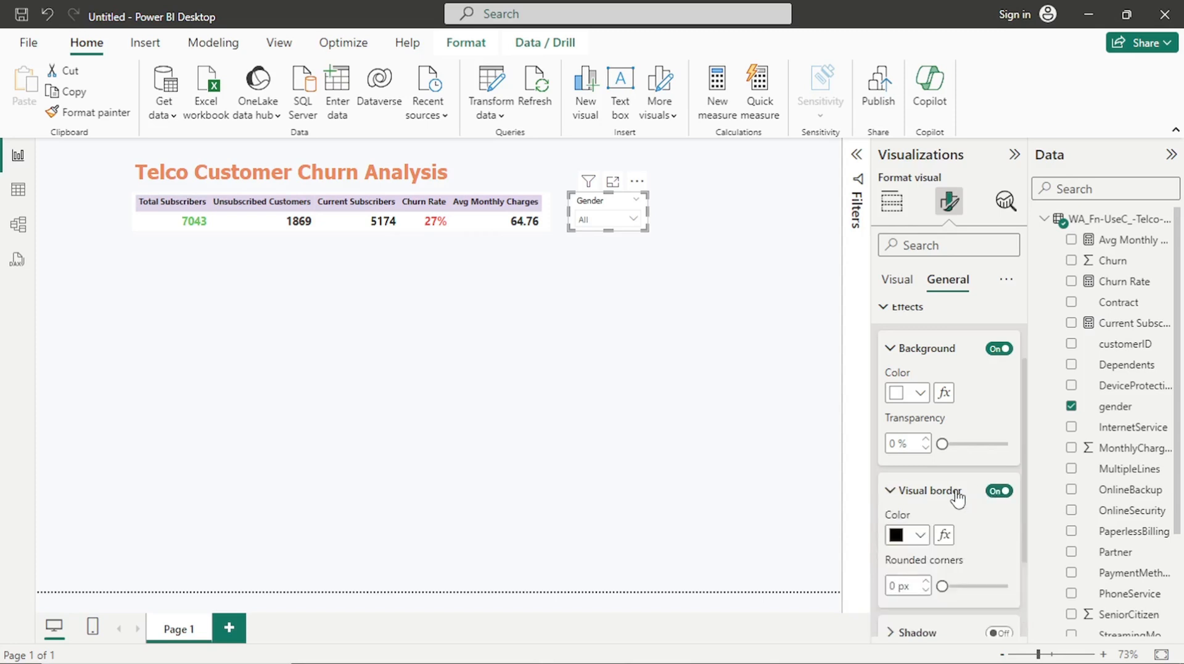
{"action": "left_click", "coordinate": [923, 535]}
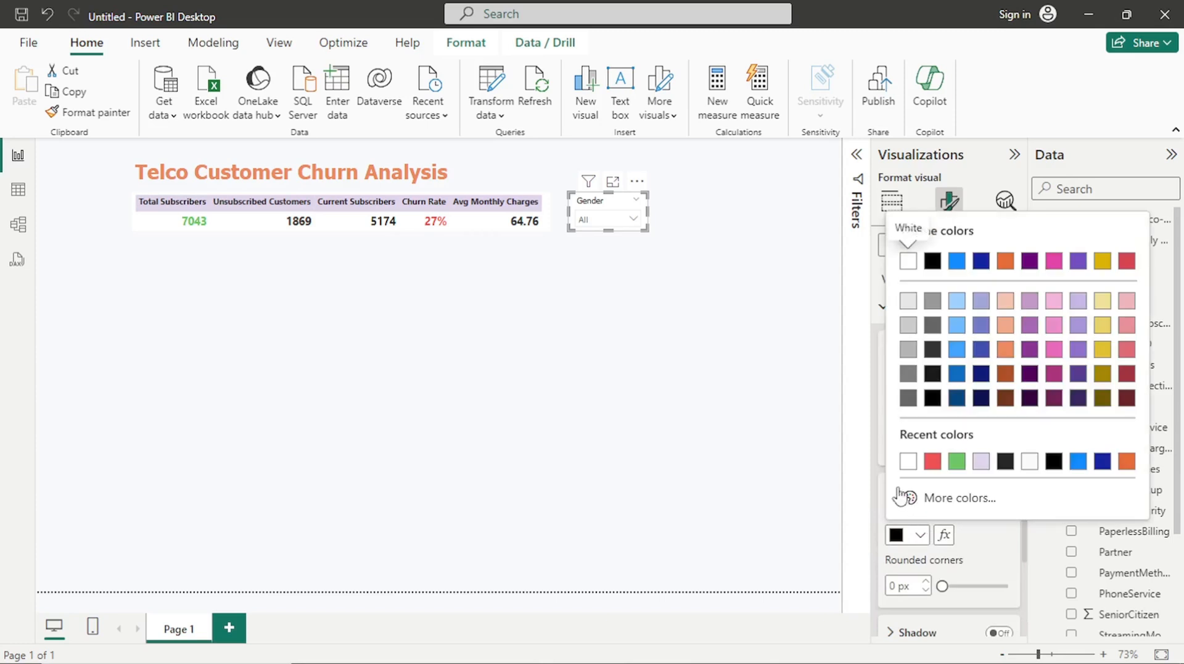
{"action": "left_click", "coordinate": [908, 462]}
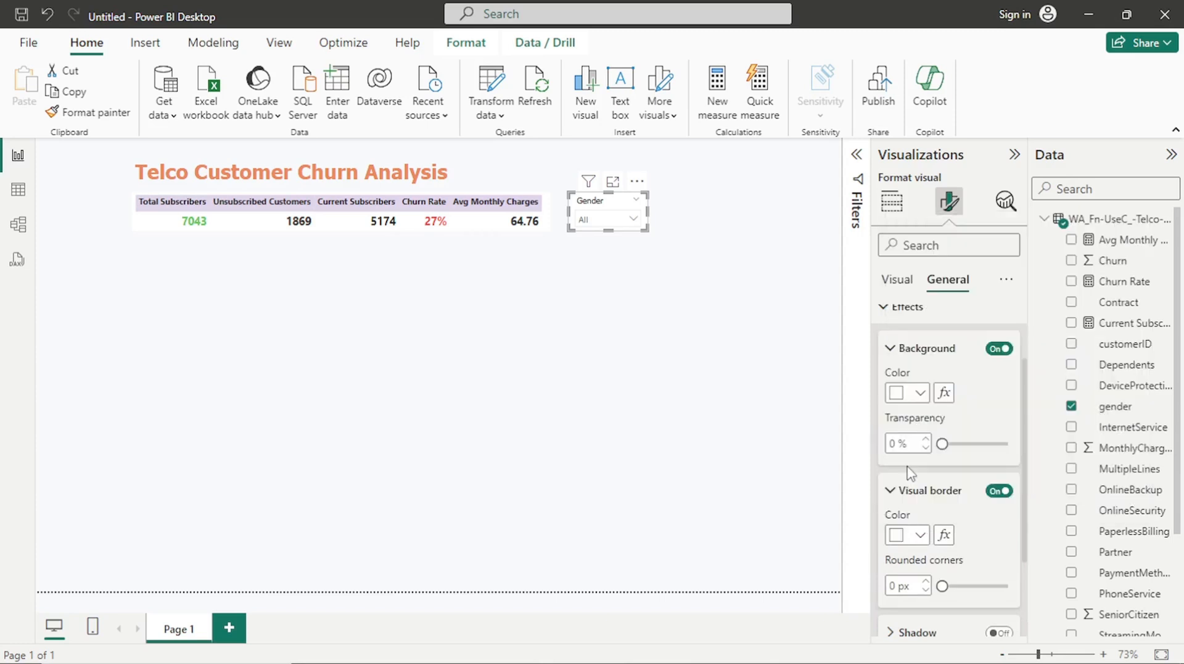
Increase the rounded corners of the Gender slicer's border by five increments from square corners
{"action": "left_click", "coordinate": [926, 581]}
{"action": "left_click", "coordinate": [926, 581]}
{"action": "left_click", "coordinate": [926, 581]}
{"action": "left_click", "coordinate": [926, 581]}
{"action": "left_click", "coordinate": [926, 581]}
{"action": "left_click", "coordinate": [689, 480]}
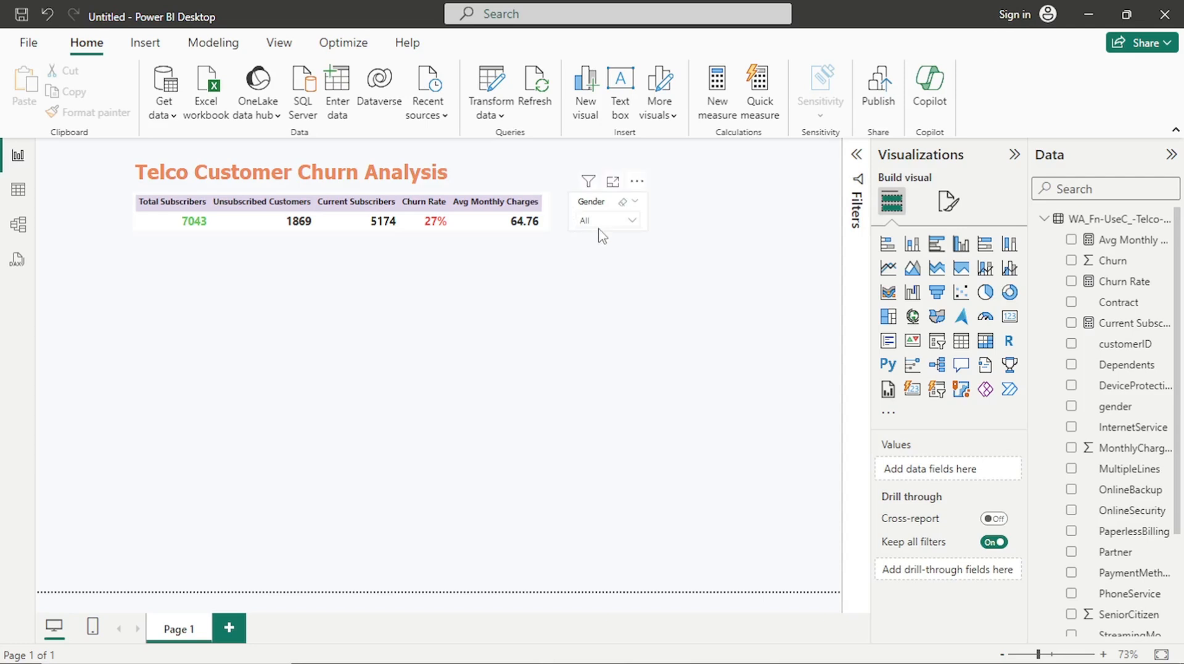
Make the Gender slicer's header text bold
{"action": "left_click", "coordinate": [586, 213]}
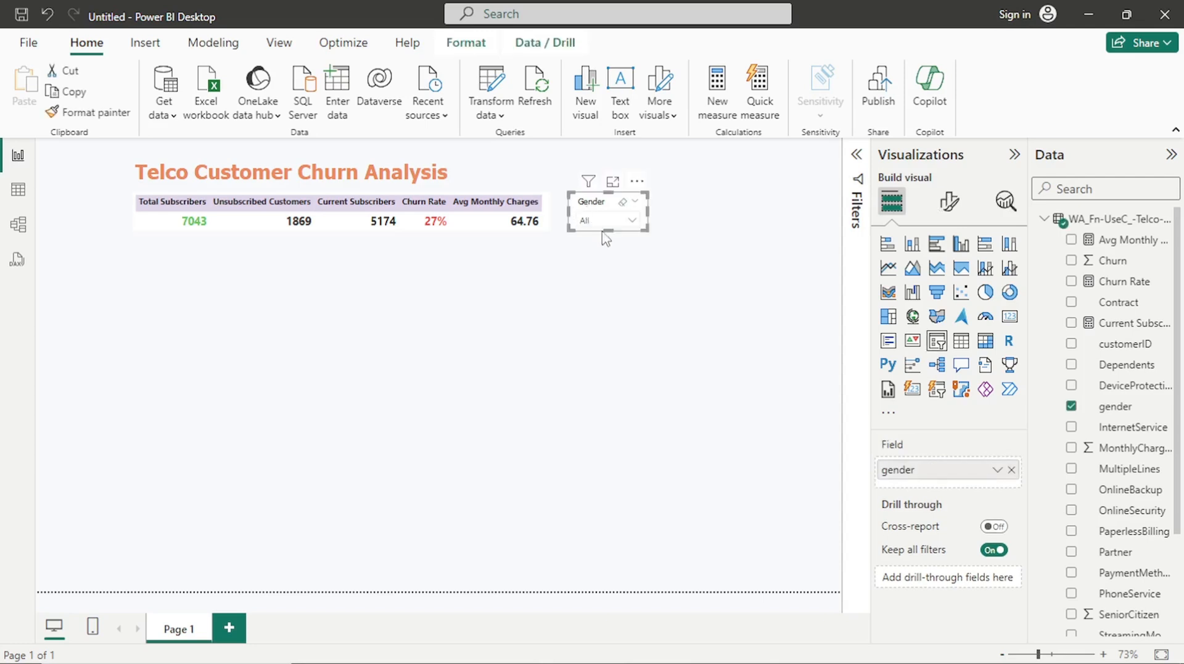
{"action": "left_click", "coordinate": [951, 204]}
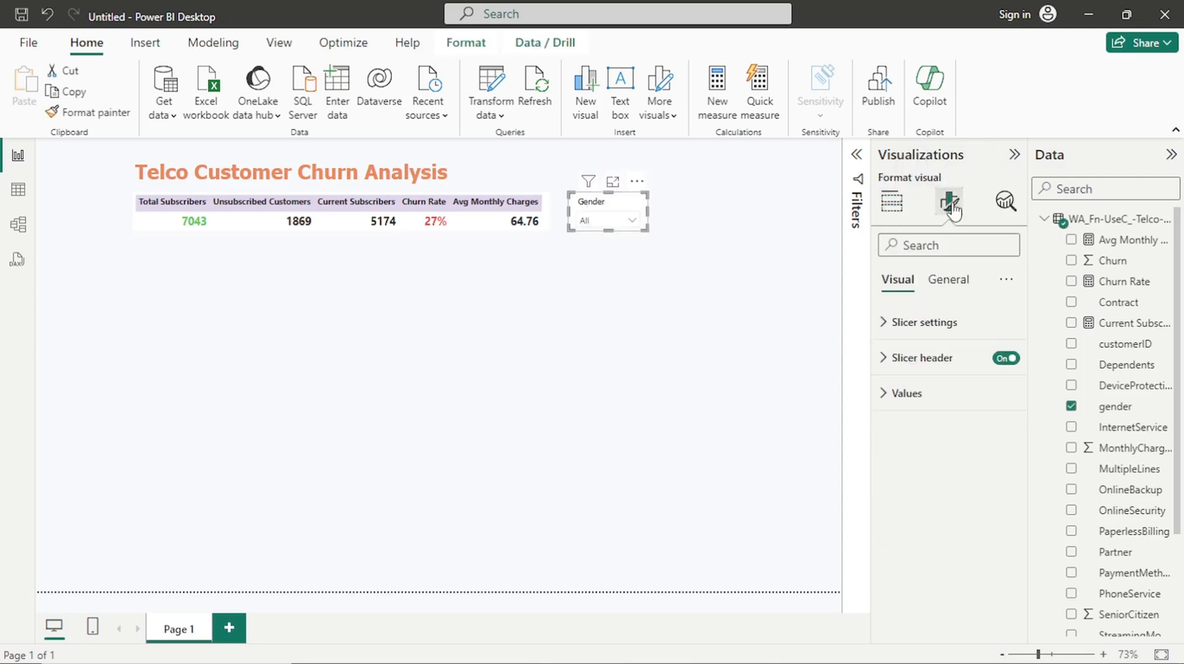
{"action": "left_click", "coordinate": [945, 373]}
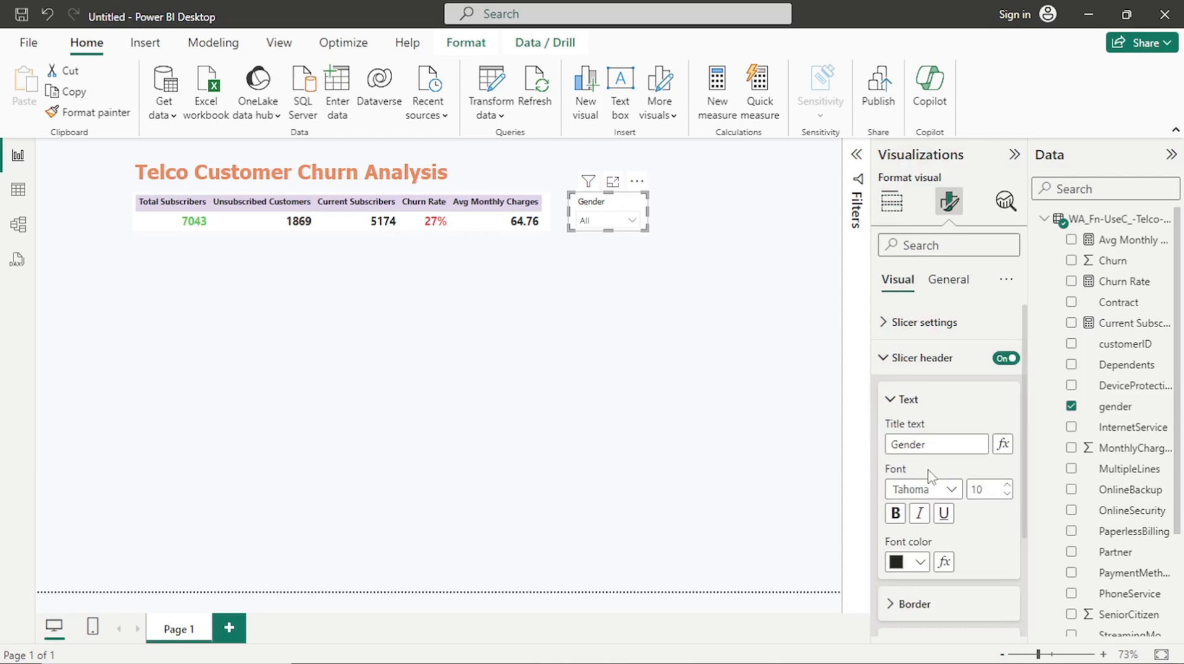
{"action": "left_click", "coordinate": [902, 521]}
Turn on the shadow effect for both the Gender slicer and the summary table
{"action": "left_click", "coordinate": [947, 281]}
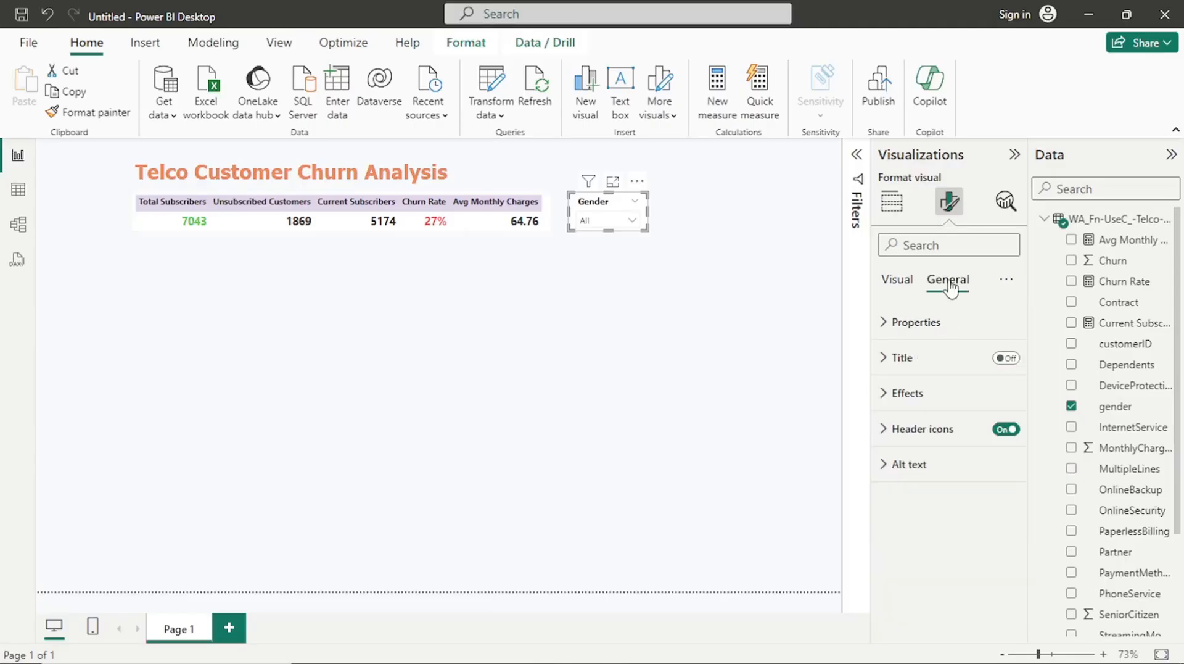
{"action": "left_click", "coordinate": [917, 404]}
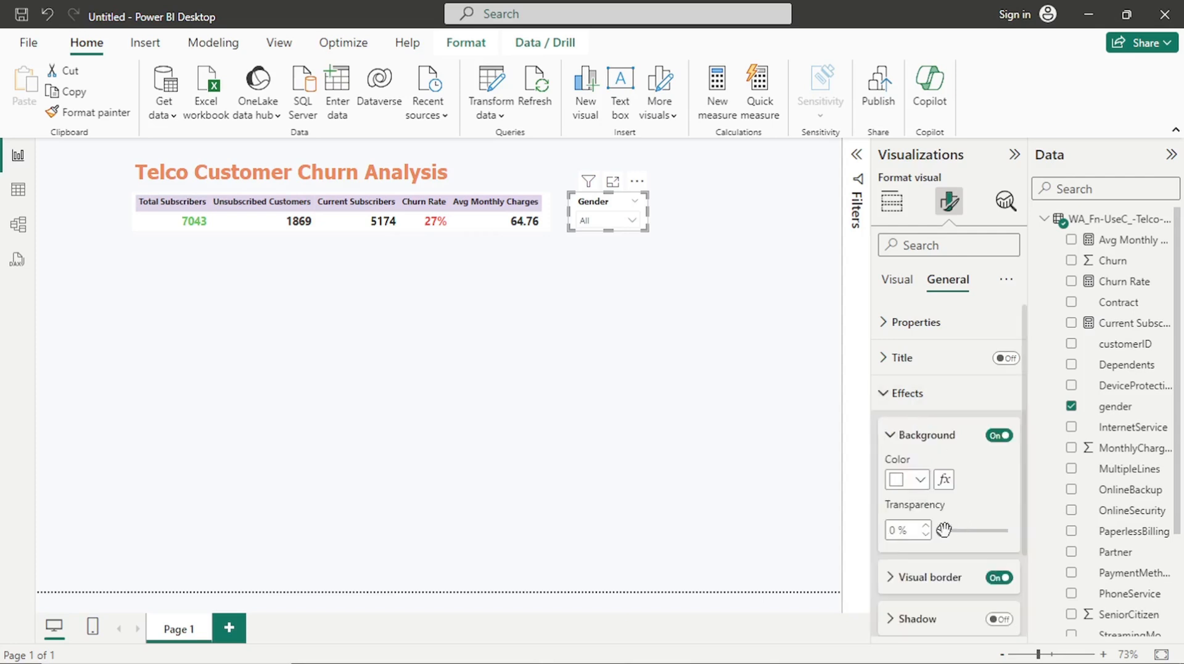
{"action": "left_click", "coordinate": [1006, 623]}
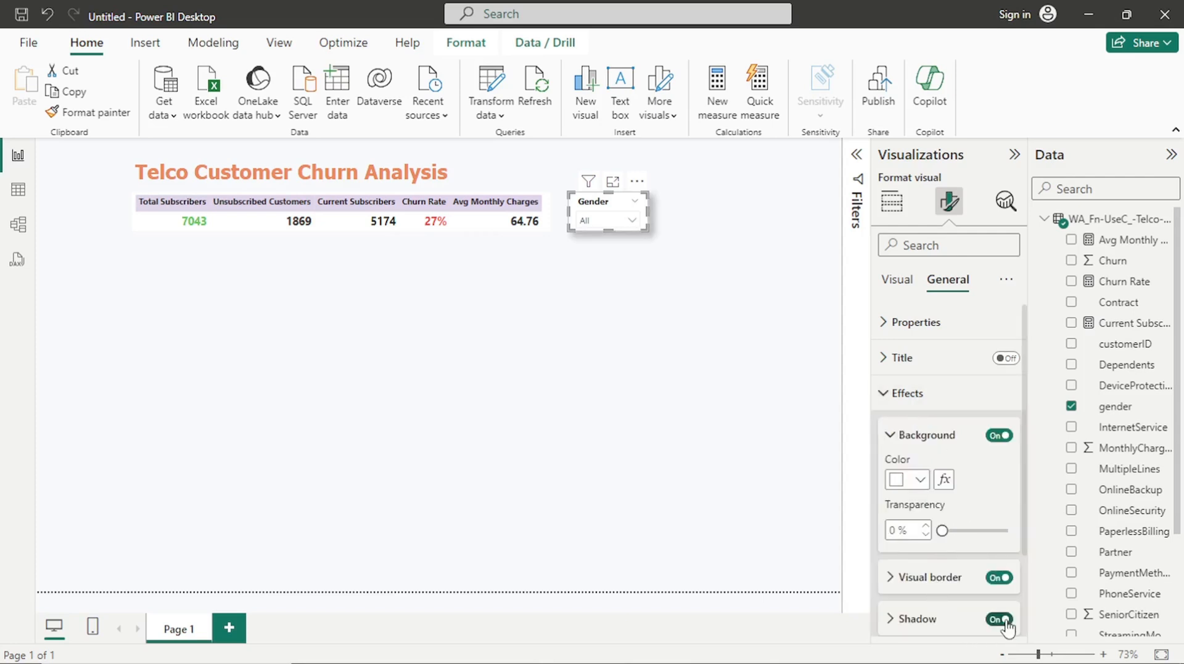
{"action": "left_click", "coordinate": [547, 227]}
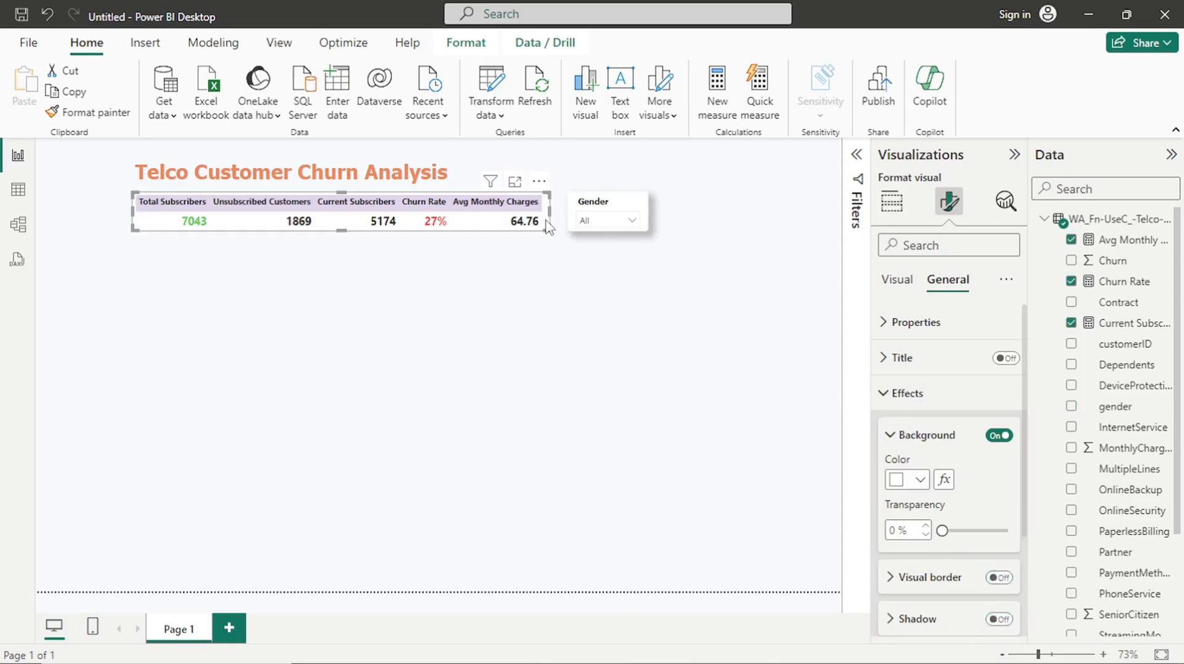
{"action": "left_click", "coordinate": [1004, 622]}
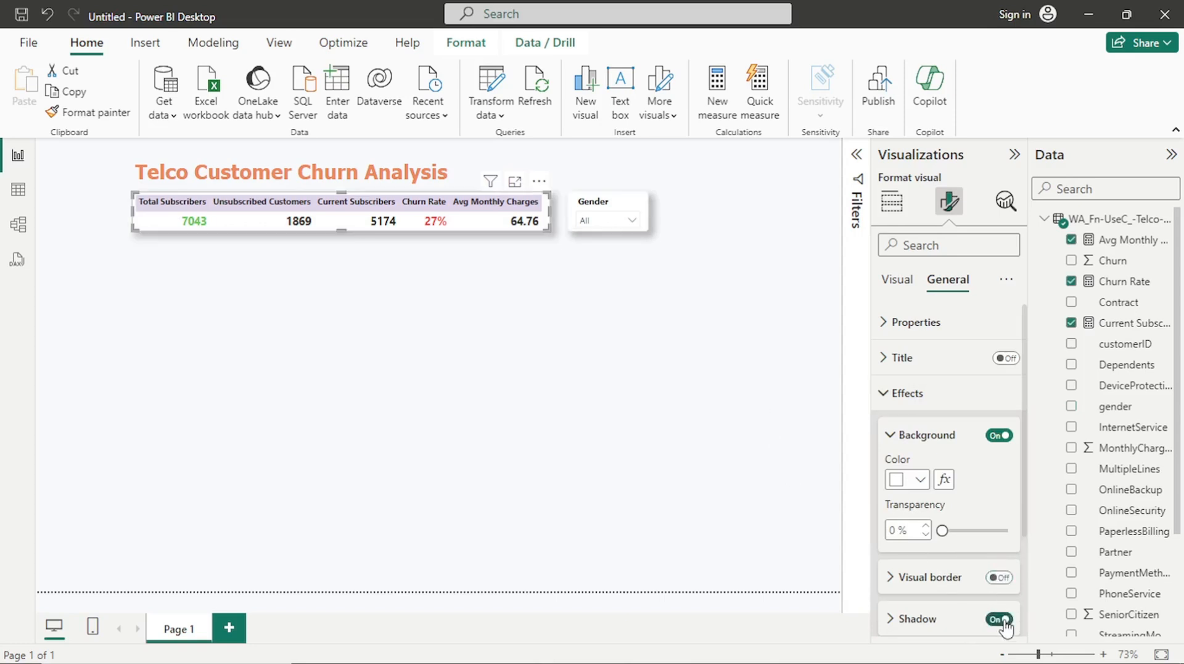
{"action": "left_click", "coordinate": [701, 416]}
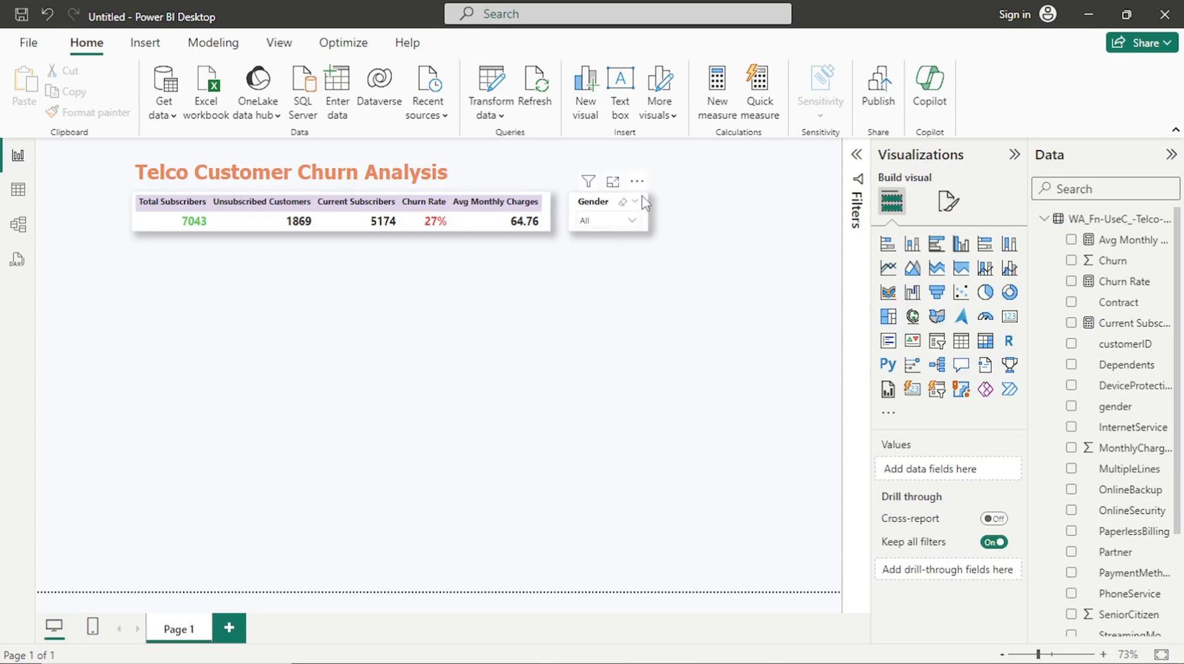
Duplicate the Gender slicer and place the copy beside the original, aligned with it and about one and a half times as wide
{"action": "left_click", "coordinate": [639, 183]}
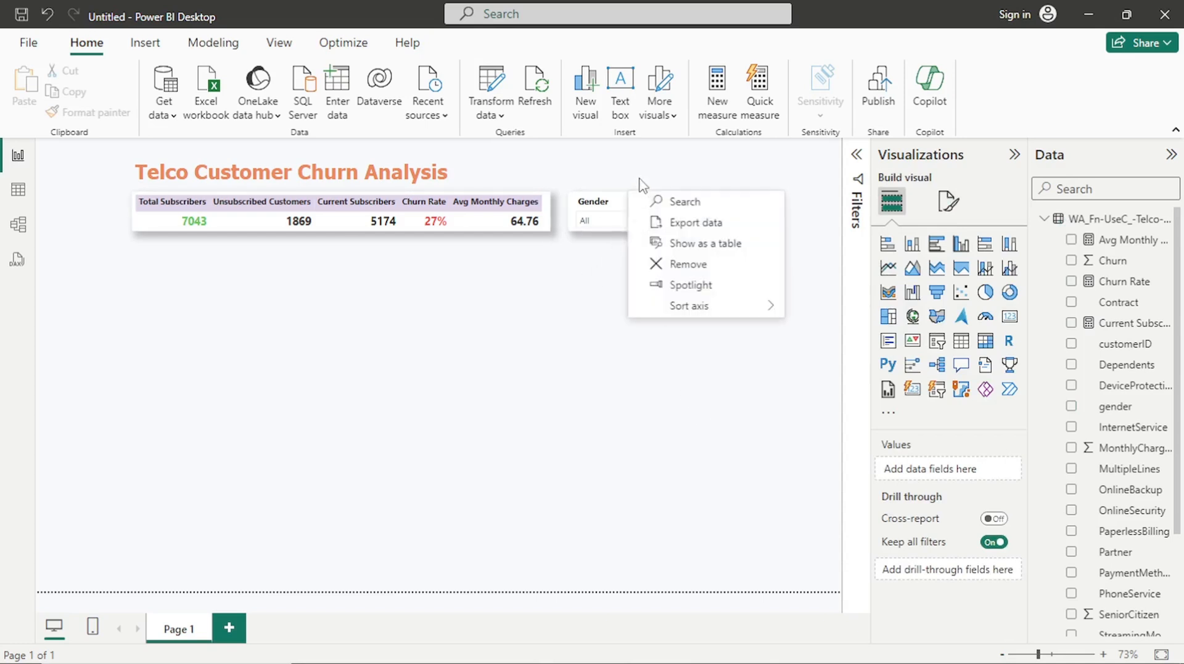
{"action": "left_click", "coordinate": [607, 204]}
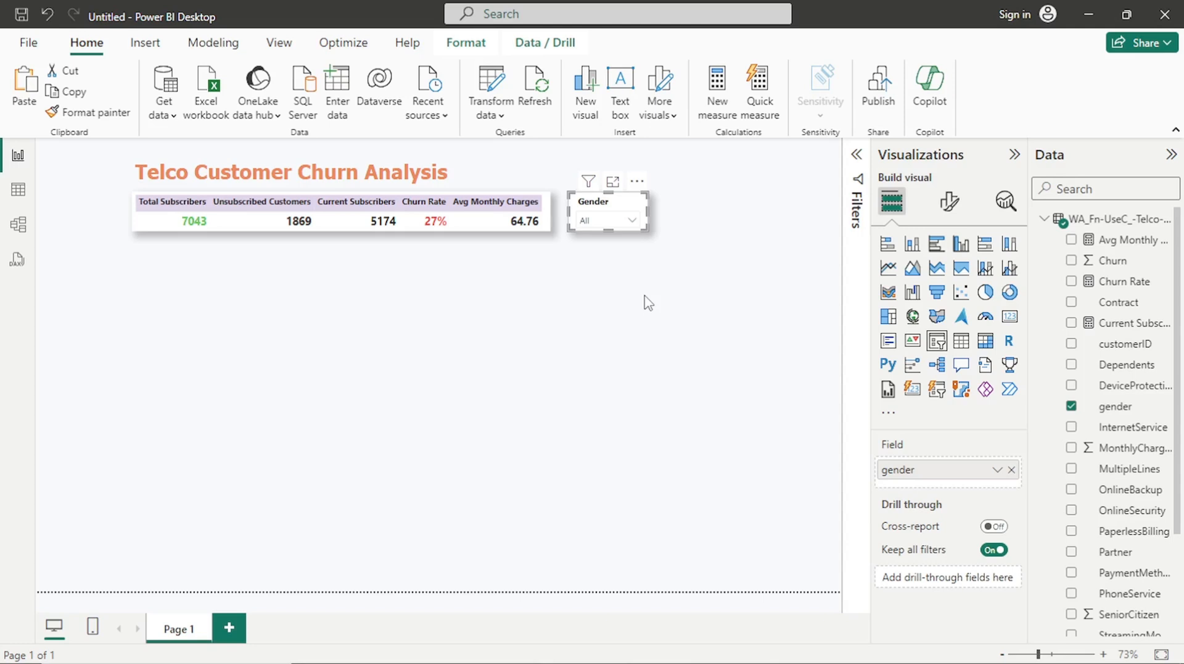
{"action": "key", "text": "ctrl+v"}
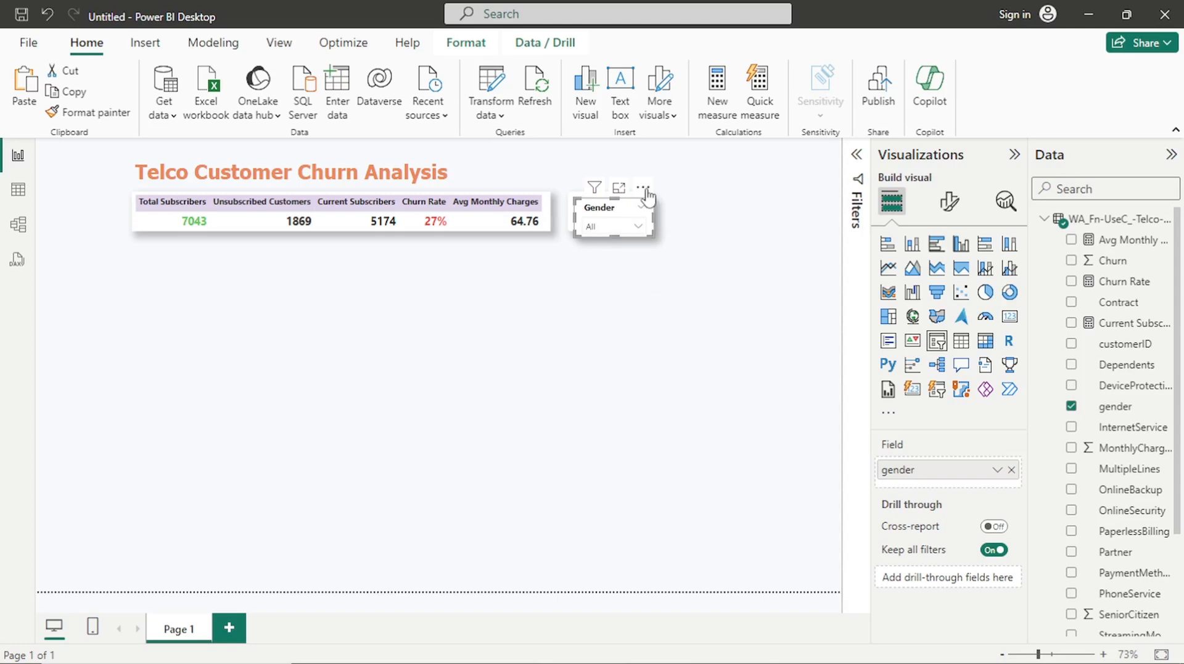
{"action": "left_click_drag", "start_coordinate": [645, 196], "coordinate": [796, 214]}
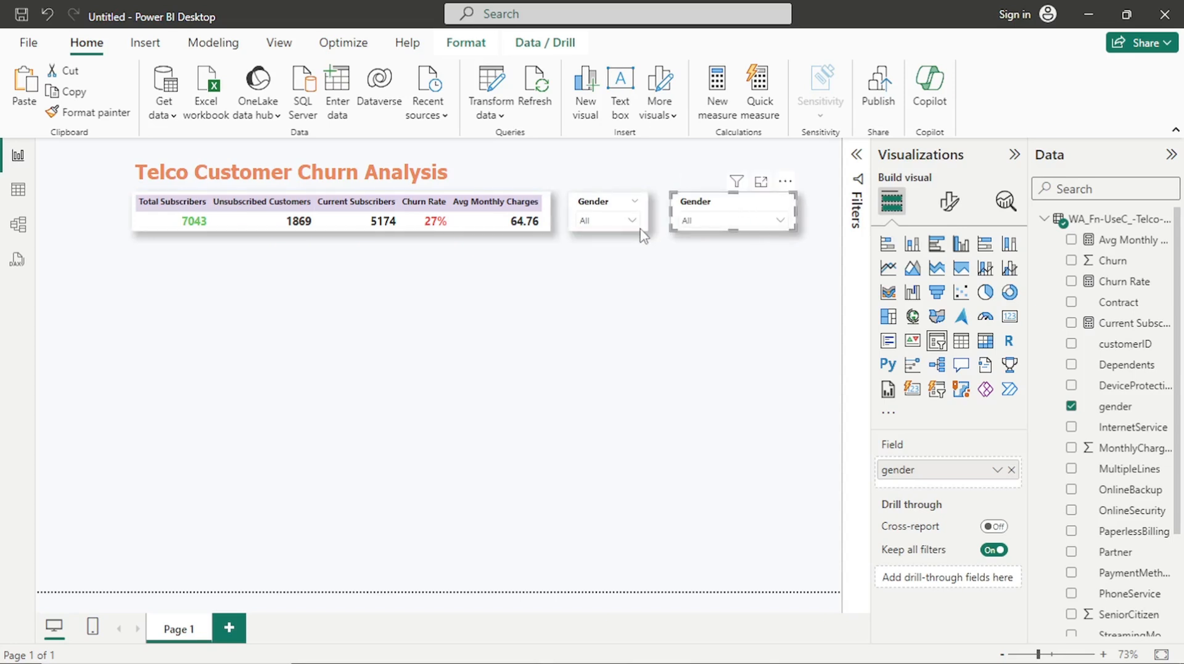
{"action": "left_click", "coordinate": [633, 220]}
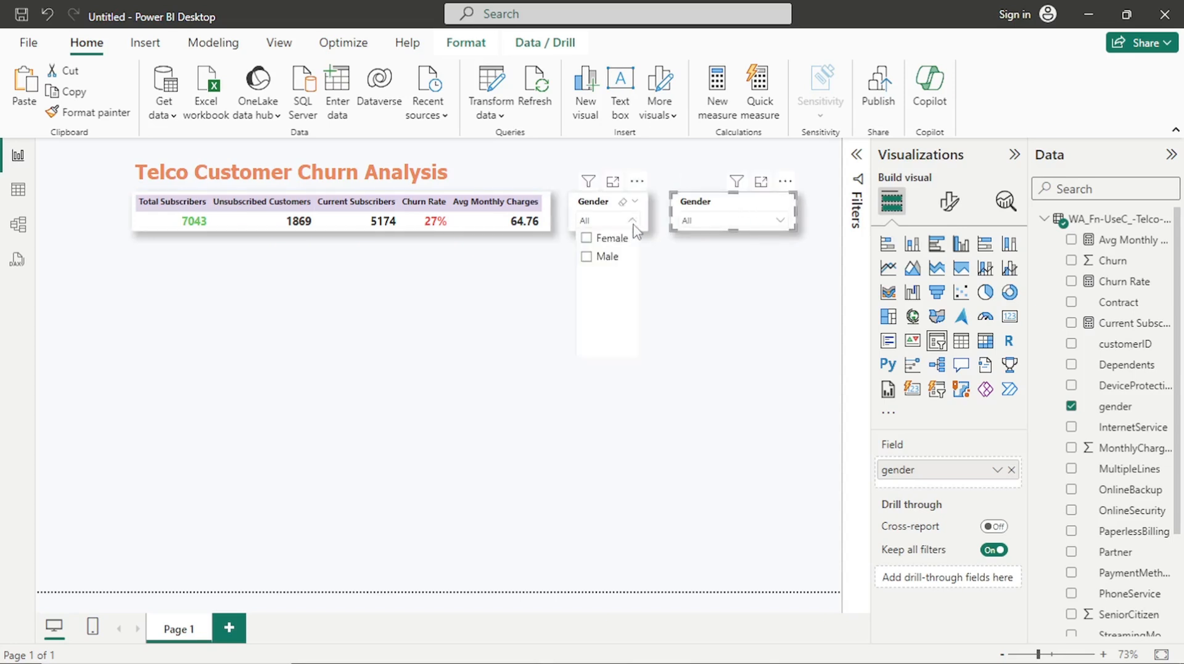
{"action": "left_click", "coordinate": [704, 261]}
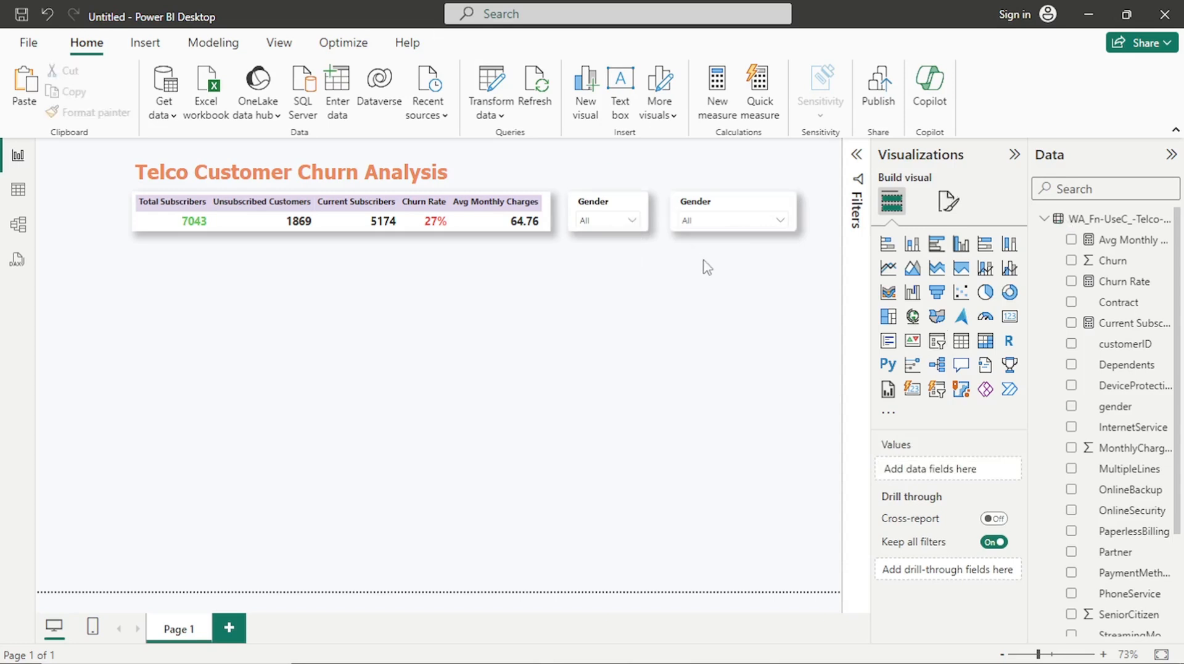
Replace the gender field with PaymentMethod in the duplicated, wider slicer
{"action": "left_click", "coordinate": [742, 211]}
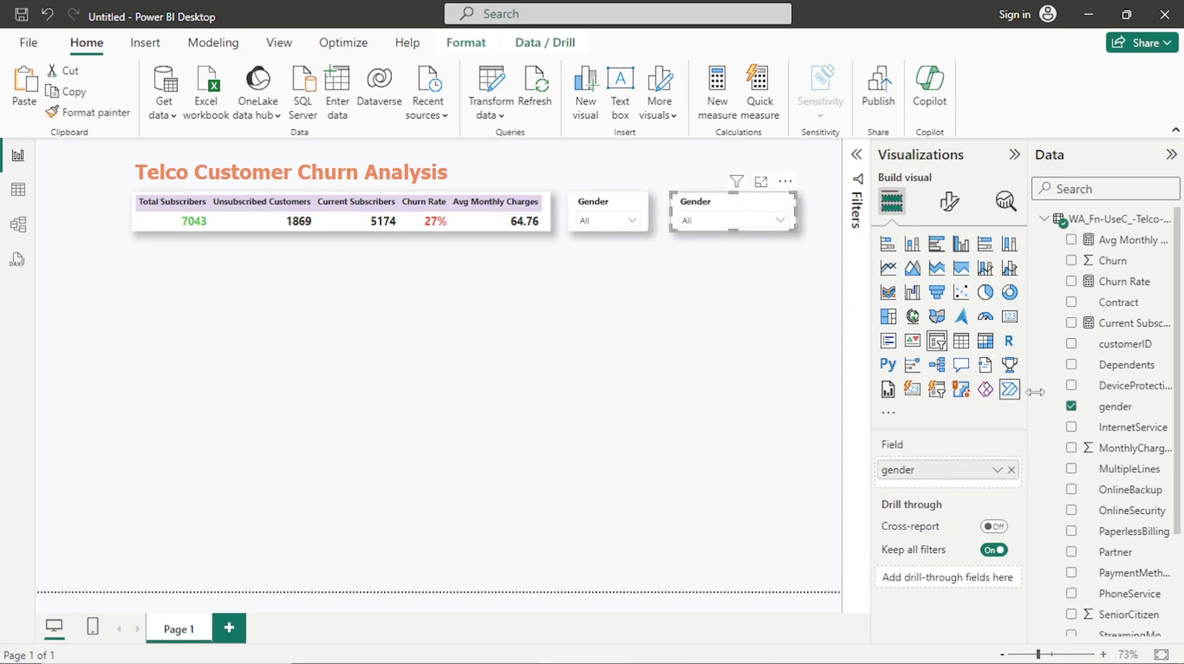
{"action": "left_click", "coordinate": [1011, 470]}
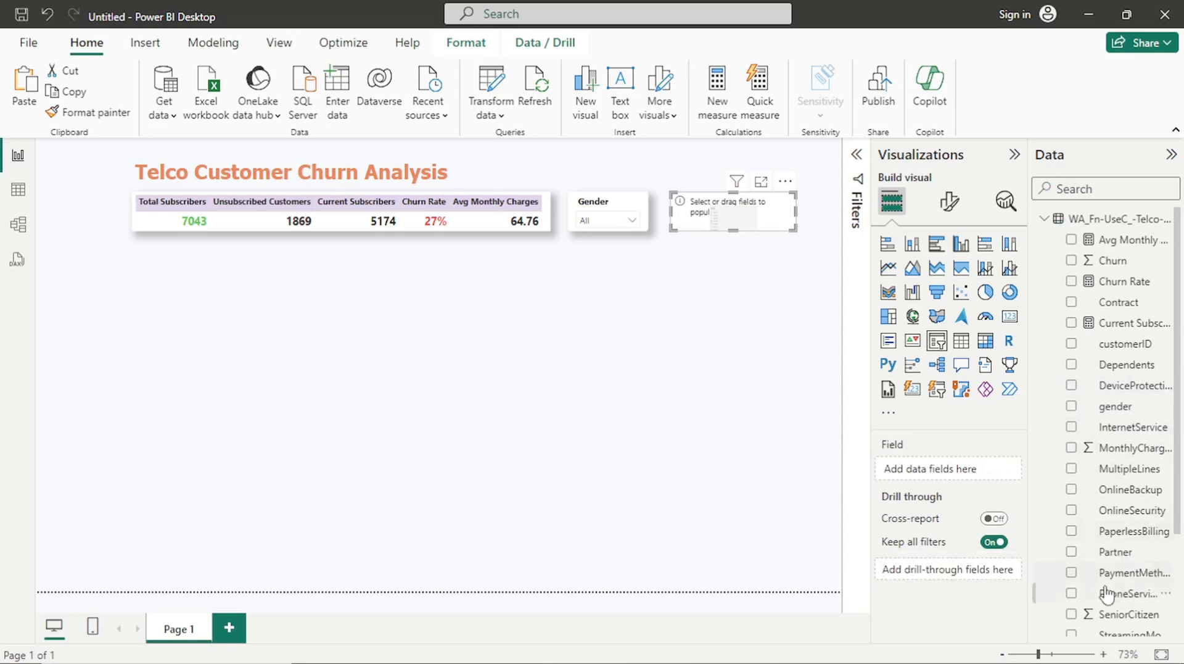
{"action": "left_click_drag", "start_coordinate": [1110, 580], "coordinate": [961, 473]}
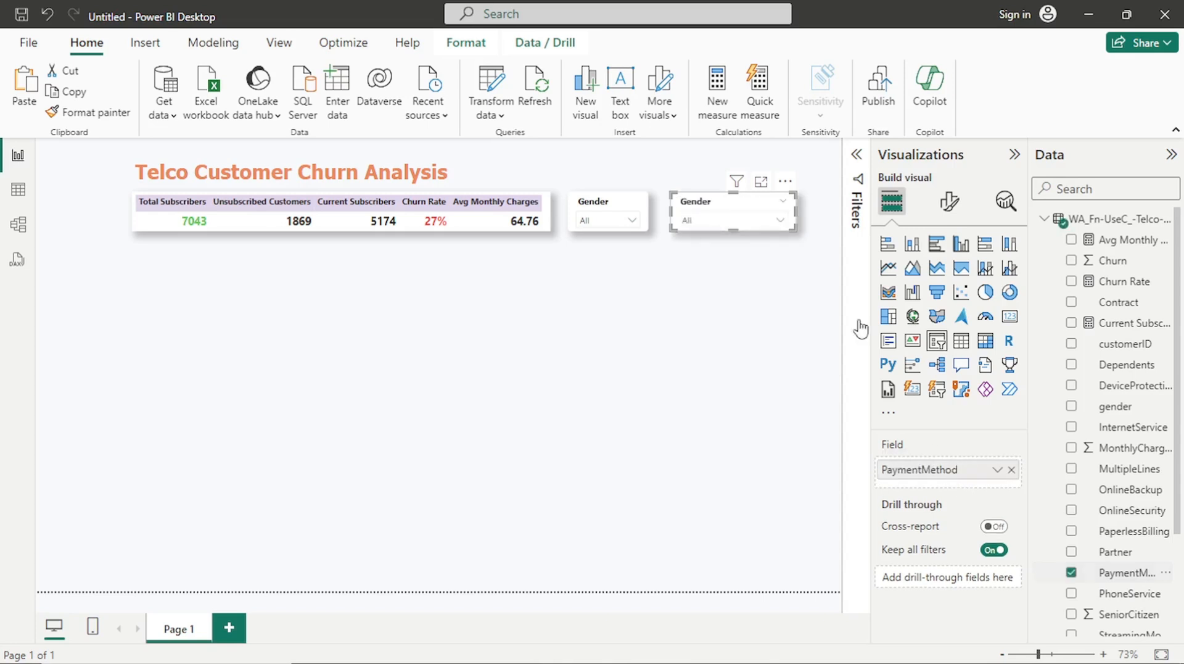
Change the duplicated slicer's header title text to Payment Method
{"action": "left_click", "coordinate": [949, 210]}
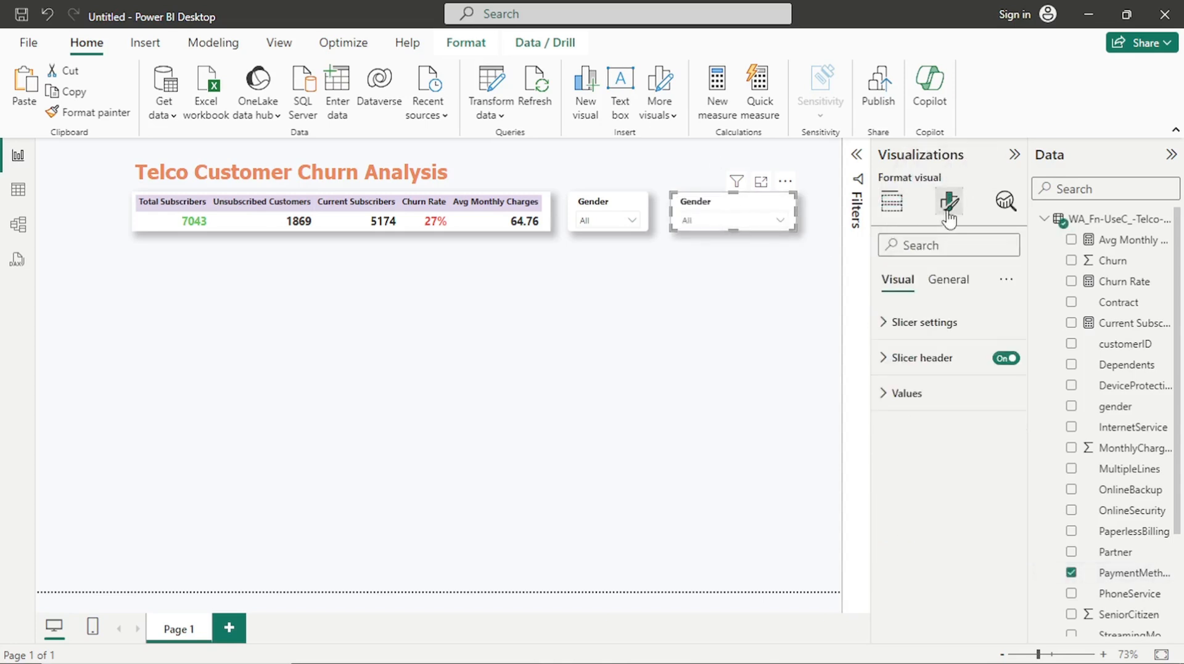
{"action": "left_click", "coordinate": [932, 359]}
{"action": "left_click_drag", "start_coordinate": [944, 446], "coordinate": [858, 426]}
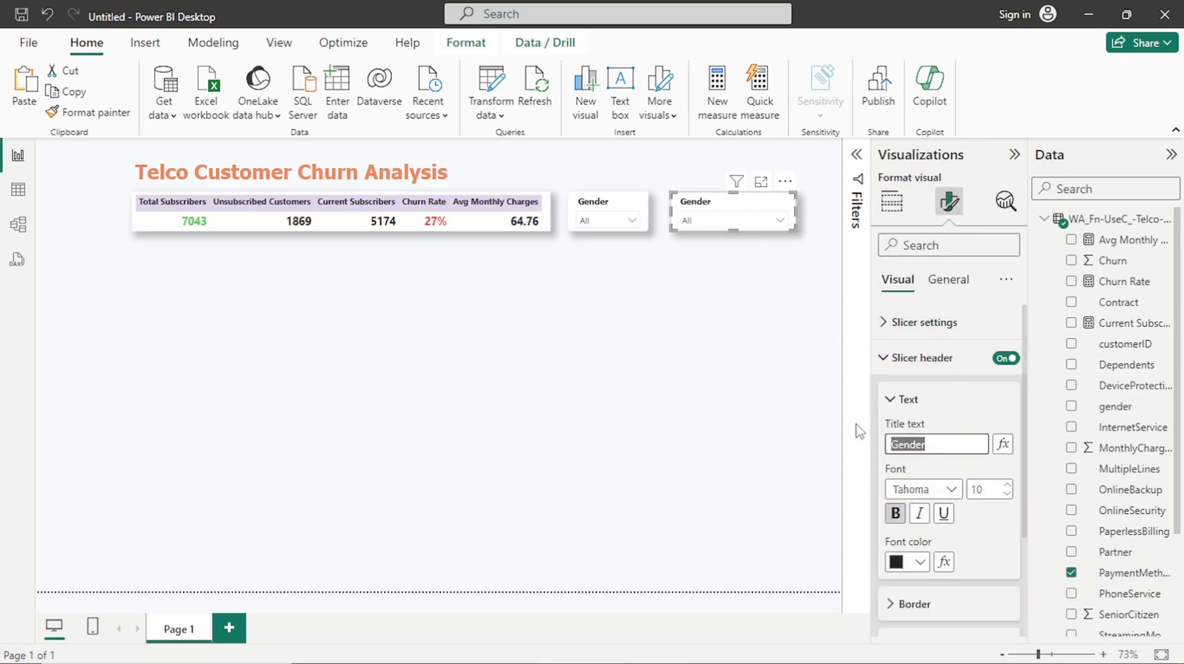
{"action": "key", "text": "BackSpace"}
{"action": "type", "text": "Payment M"}
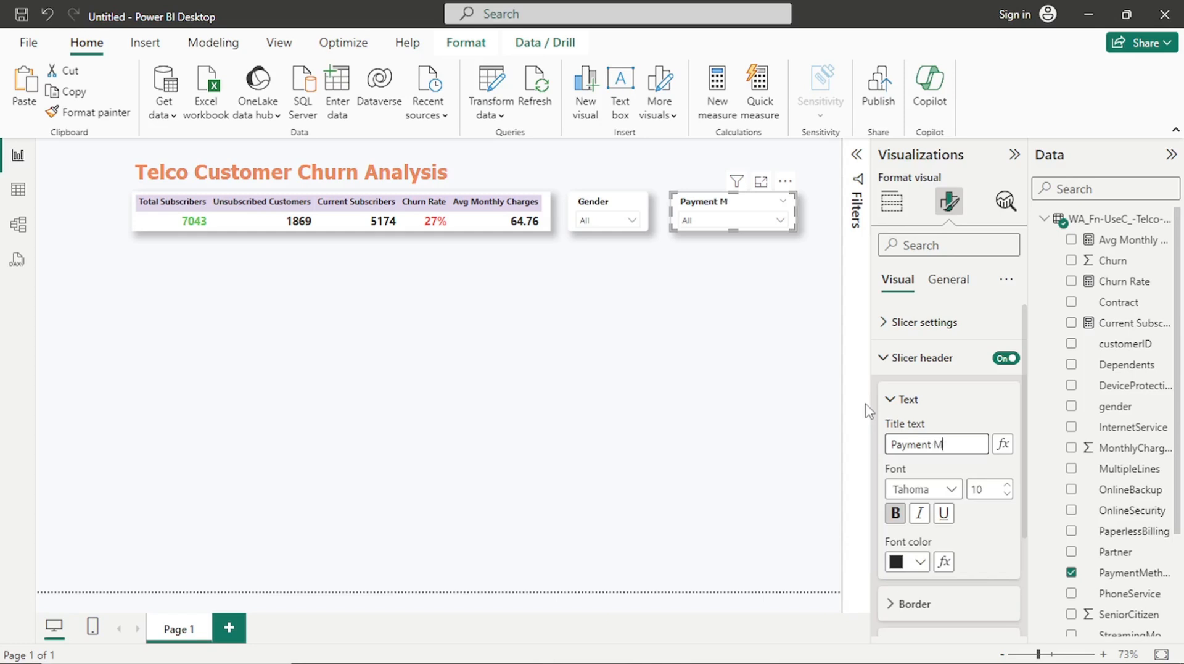
{"action": "type", "text": "thod"}
{"action": "left_click", "coordinate": [945, 443]}
{"action": "type", "text": "e"}
{"action": "left_click", "coordinate": [625, 412]}
Compare the summary figures per payment method: Bank transfer (automatic), Mailed check, Electronic check and Credit card (automatic), returning to Electronic check
{"action": "left_click", "coordinate": [690, 221]}
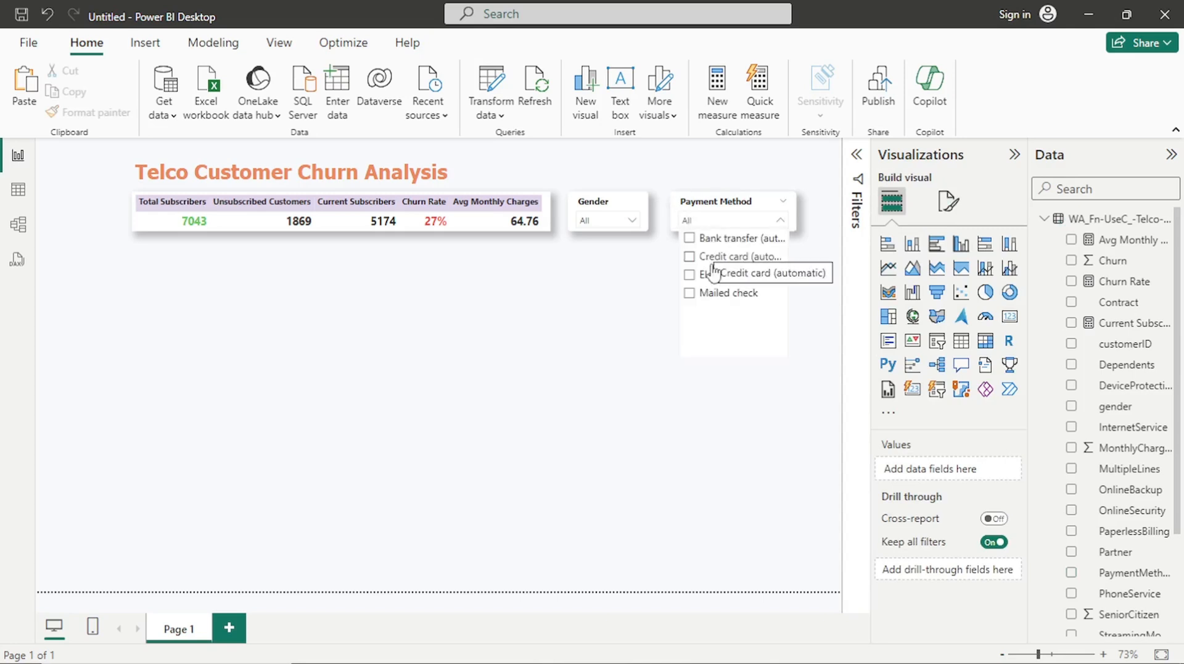
{"action": "left_click", "coordinate": [716, 243]}
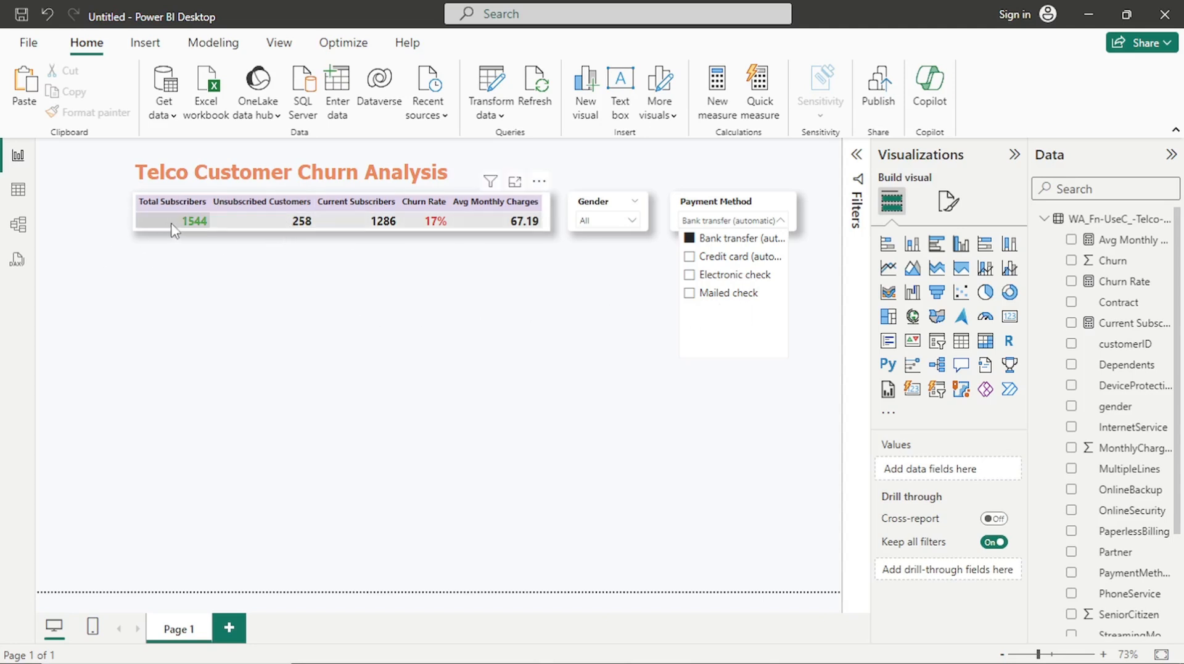
{"action": "left_click", "coordinate": [704, 238]}
{"action": "left_click", "coordinate": [714, 303]}
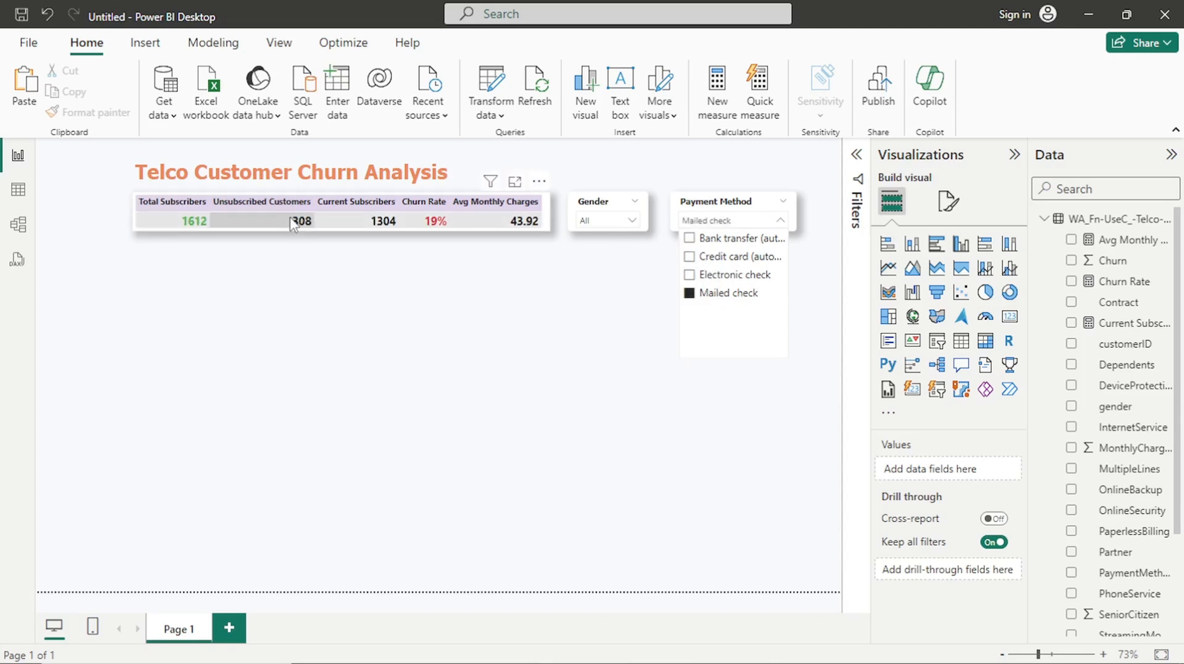
{"action": "left_click", "coordinate": [752, 279]}
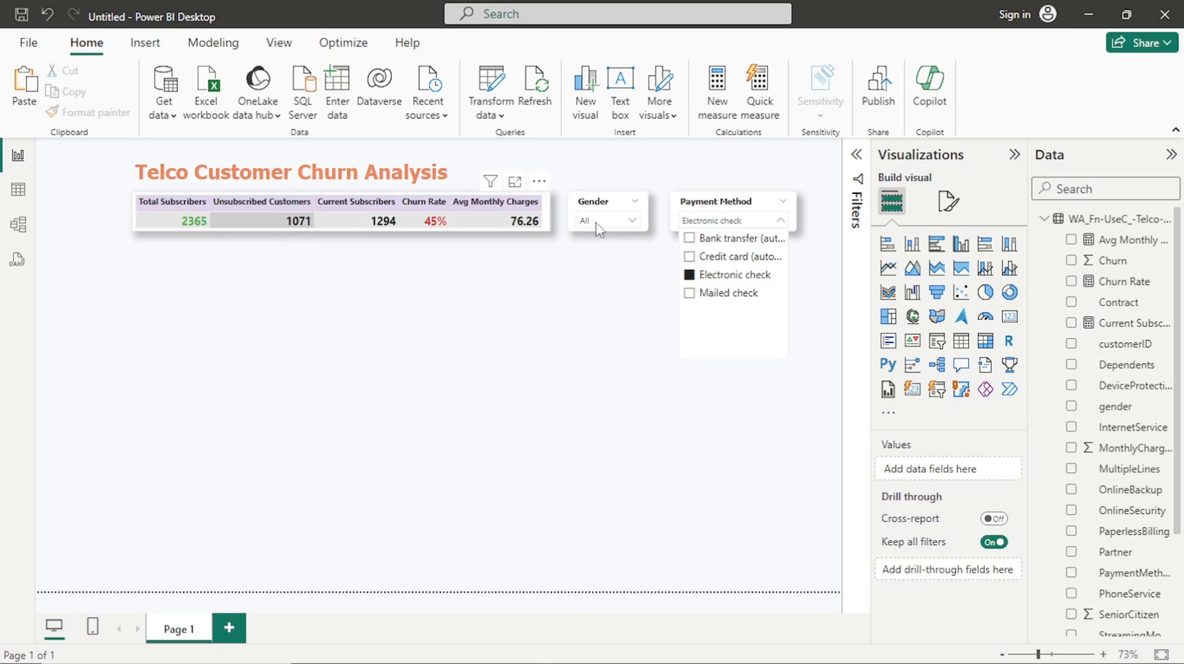
{"action": "left_click", "coordinate": [732, 258]}
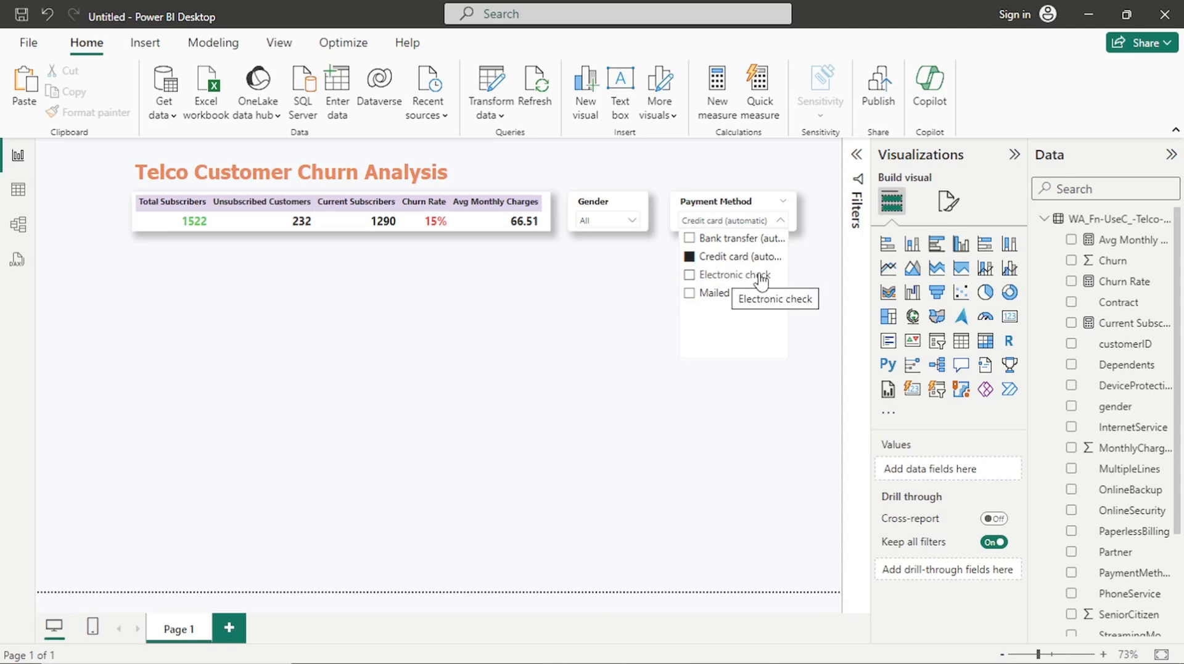
{"action": "left_click", "coordinate": [713, 279]}
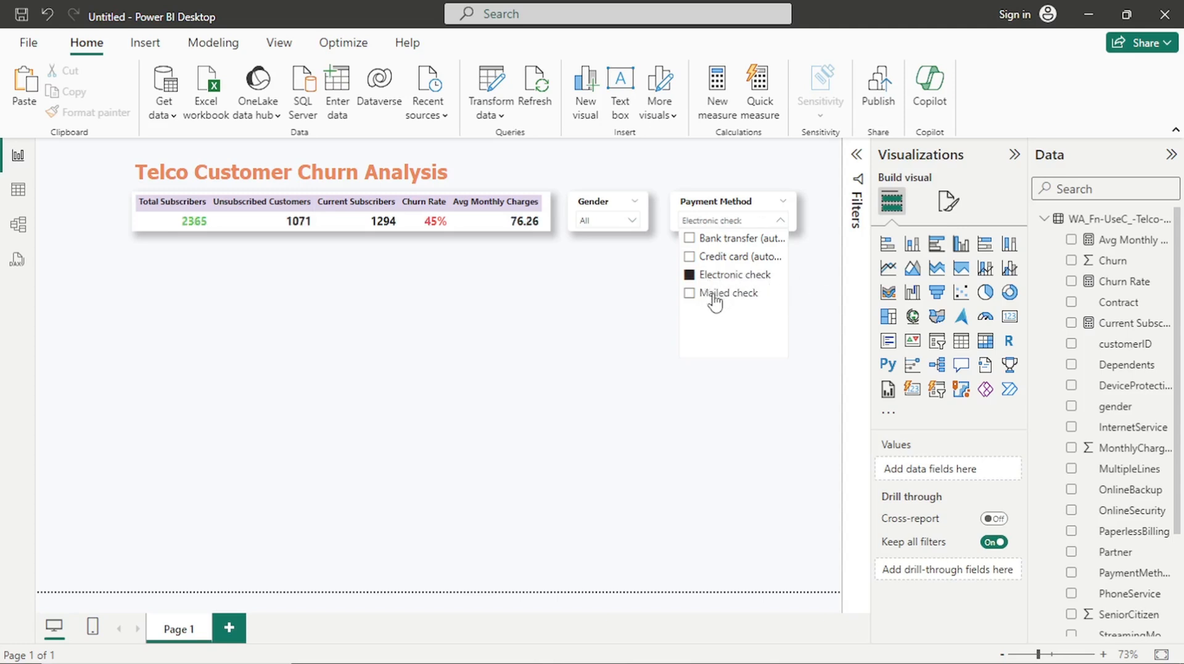
Compare the summary figures for Mailed check and Bank transfer (automatic), and clear the Payment Method filter
{"action": "left_click", "coordinate": [715, 299]}
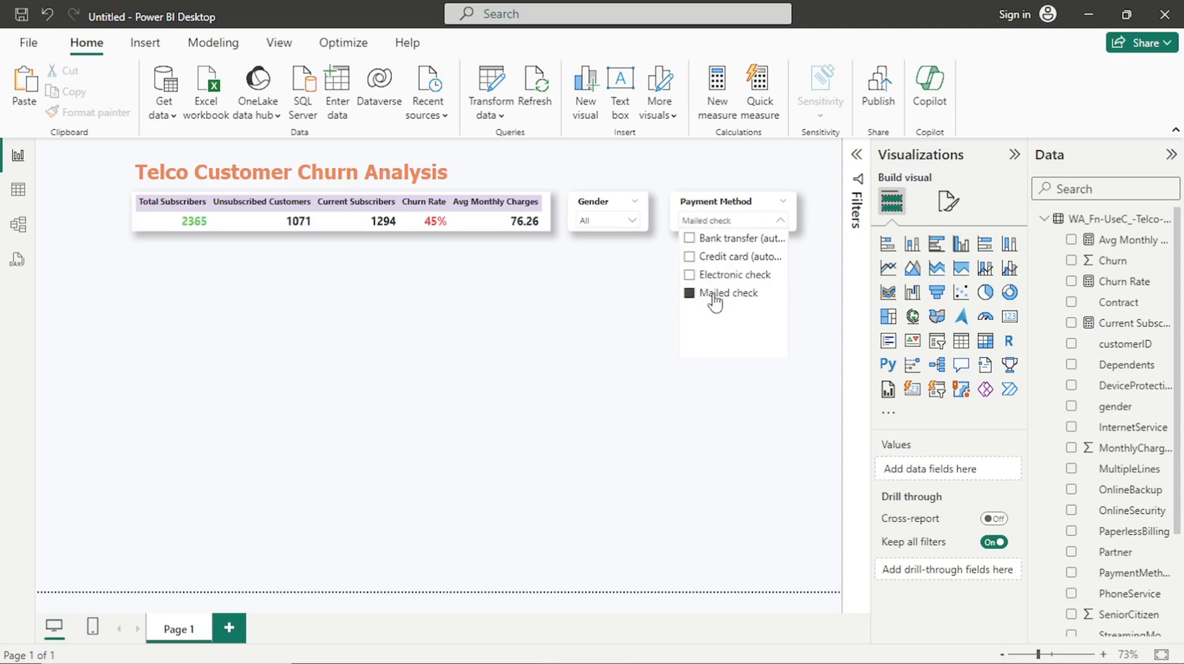
{"action": "left_click", "coordinate": [714, 242]}
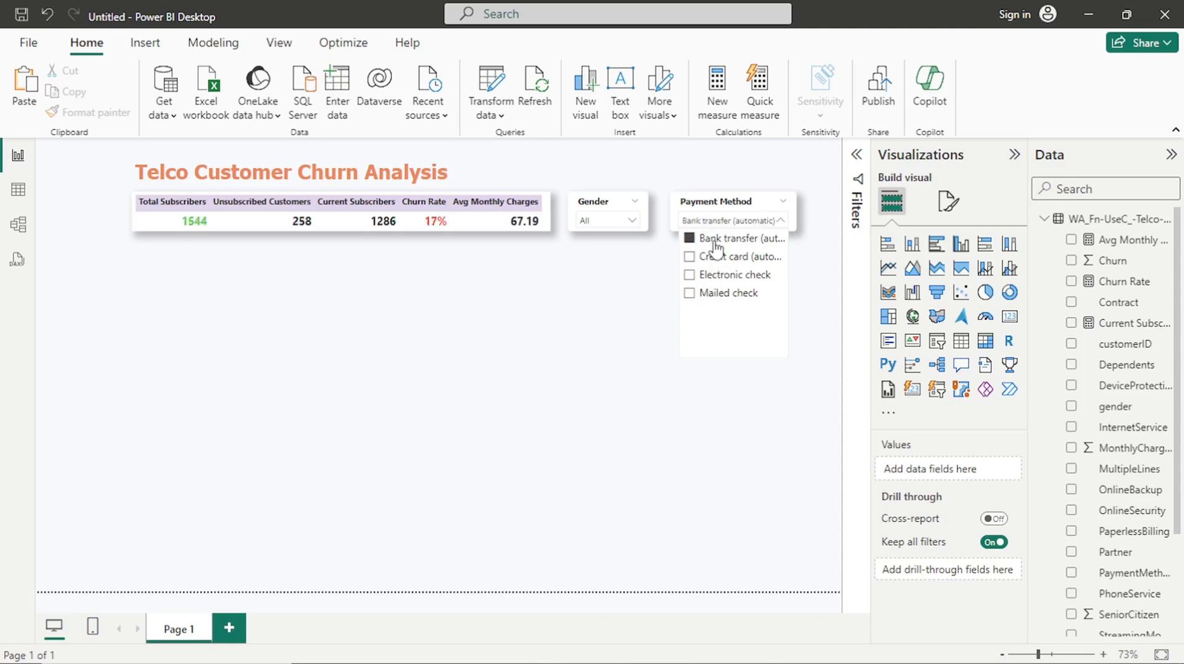
{"action": "left_click", "coordinate": [714, 241]}
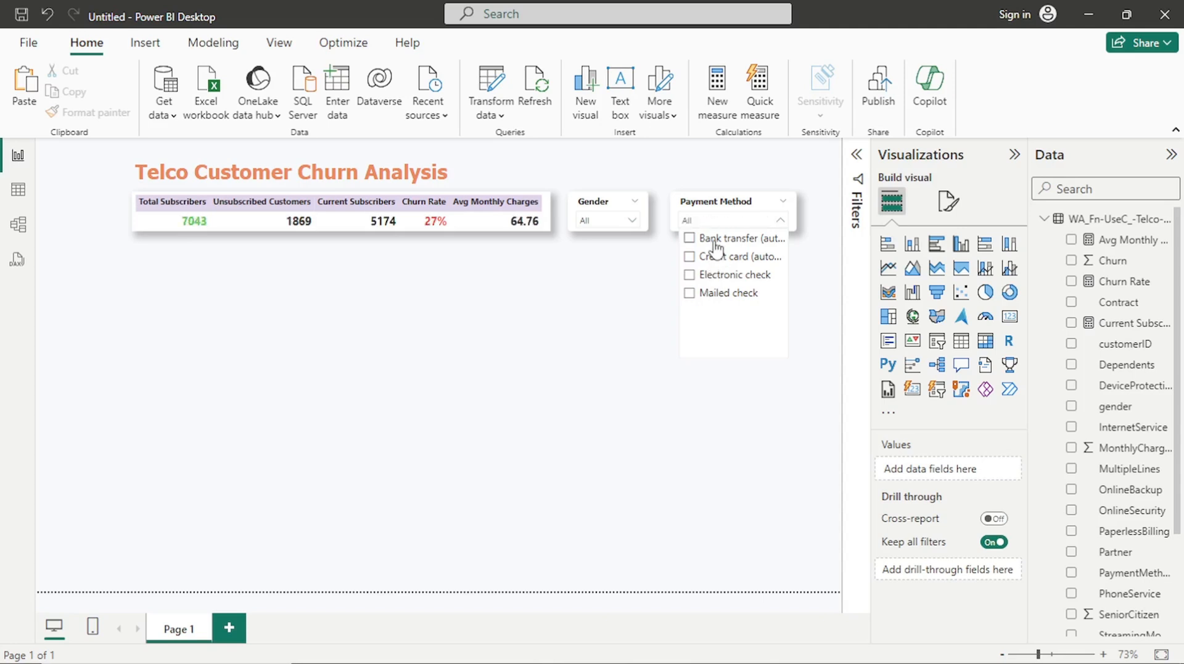
Compare the summary figures for Female and Male customers repeatedly, and clear the Gender filter
{"action": "left_click", "coordinate": [612, 227]}
{"action": "left_click", "coordinate": [614, 239]}
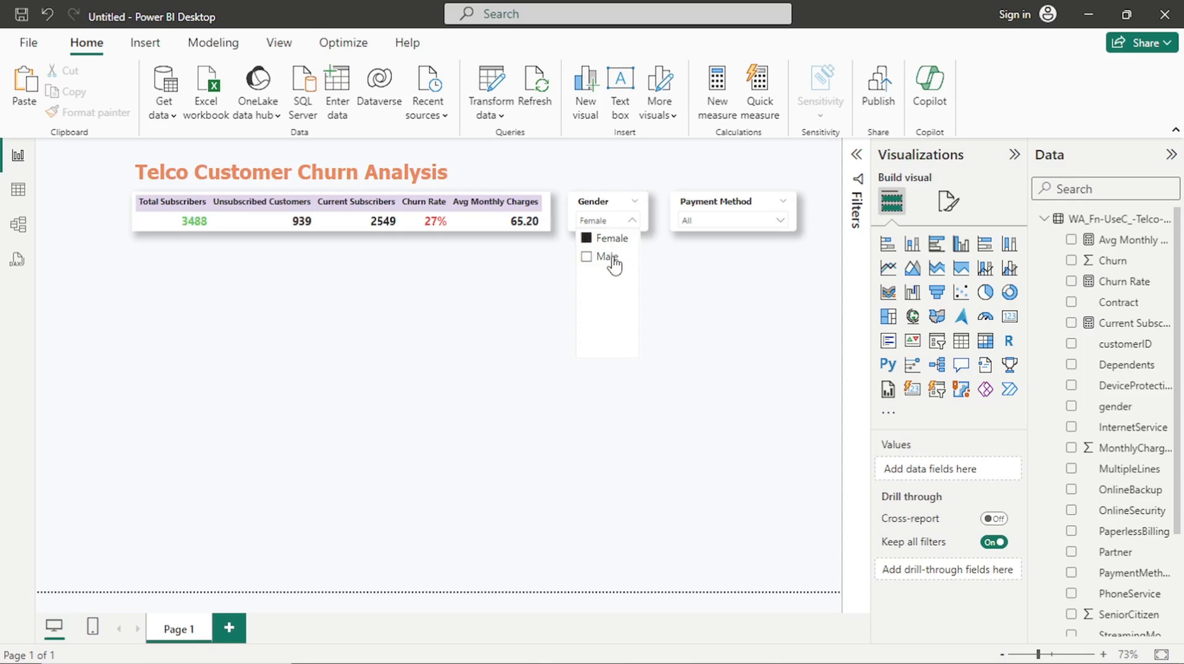
{"action": "left_click", "coordinate": [614, 258]}
{"action": "left_click", "coordinate": [612, 247]}
{"action": "left_click", "coordinate": [613, 259]}
{"action": "left_click", "coordinate": [611, 248]}
{"action": "left_click", "coordinate": [613, 258]}
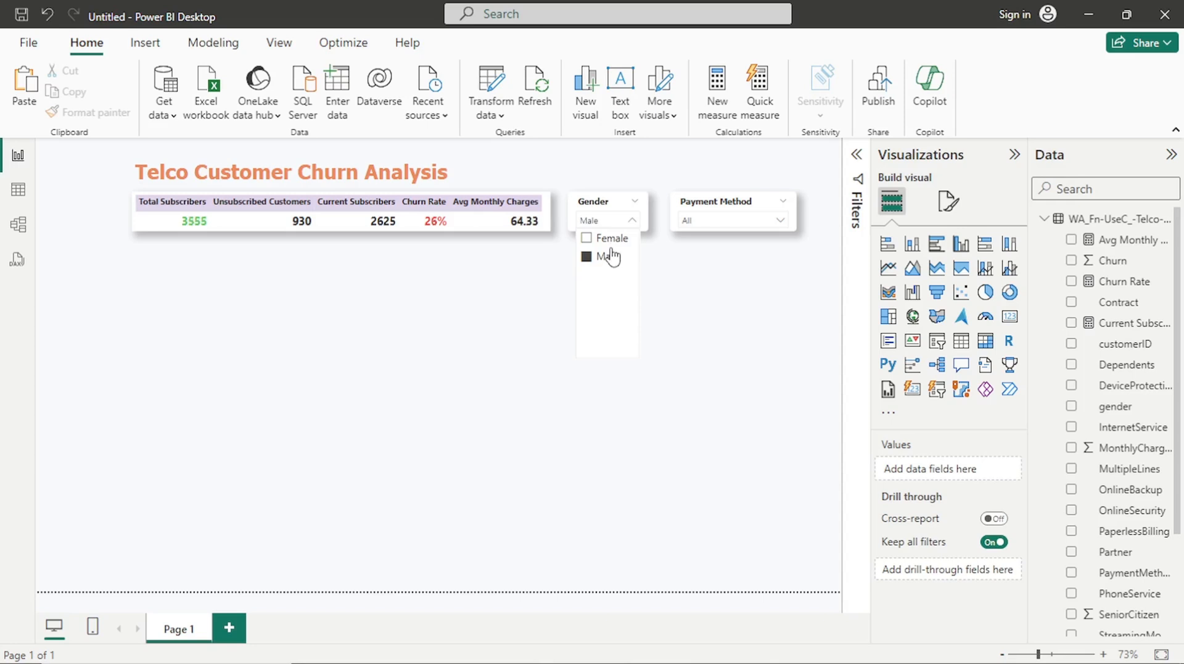
{"action": "left_click", "coordinate": [609, 242]}
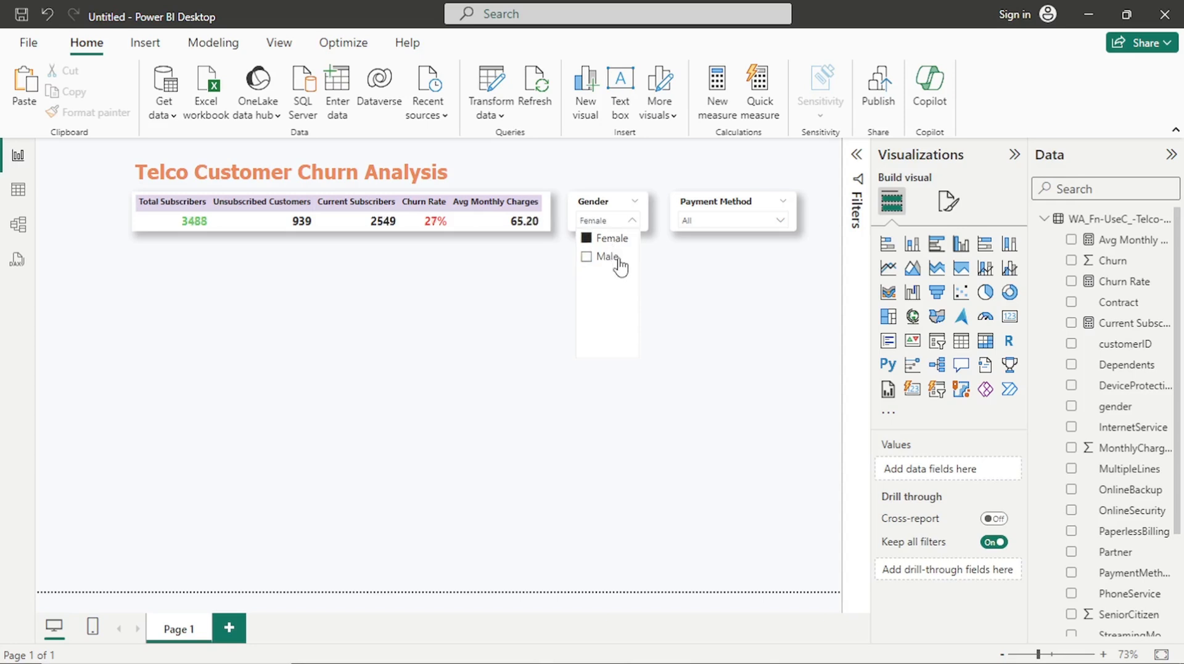
{"action": "left_click", "coordinate": [618, 259]}
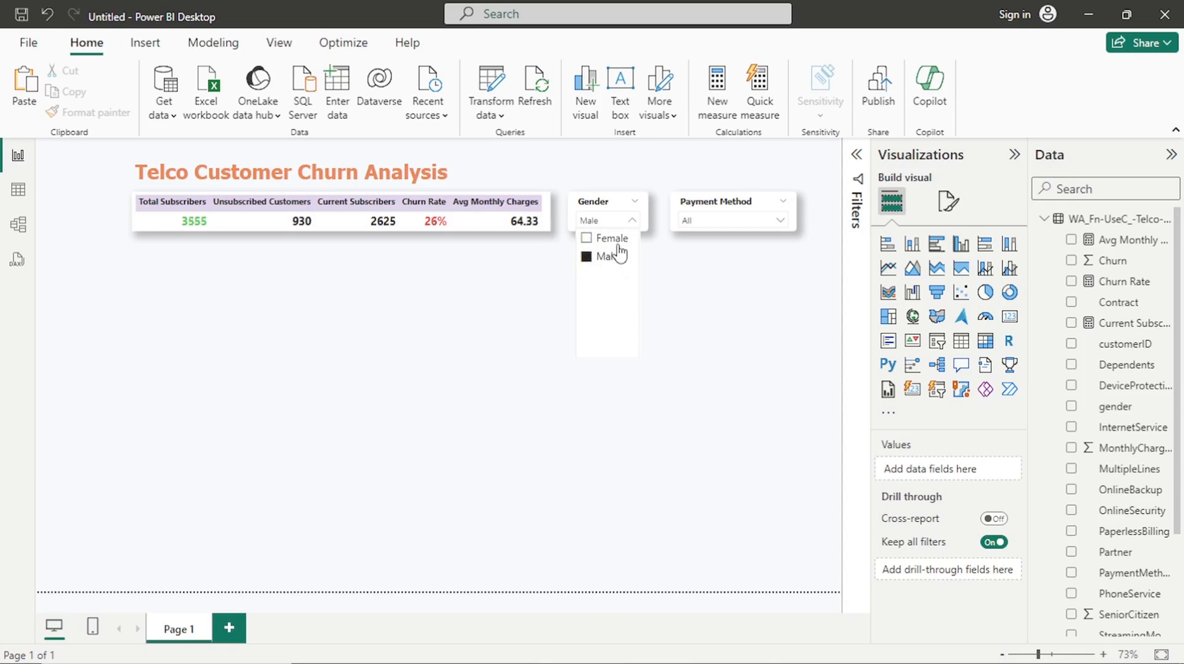
{"action": "left_click", "coordinate": [618, 244]}
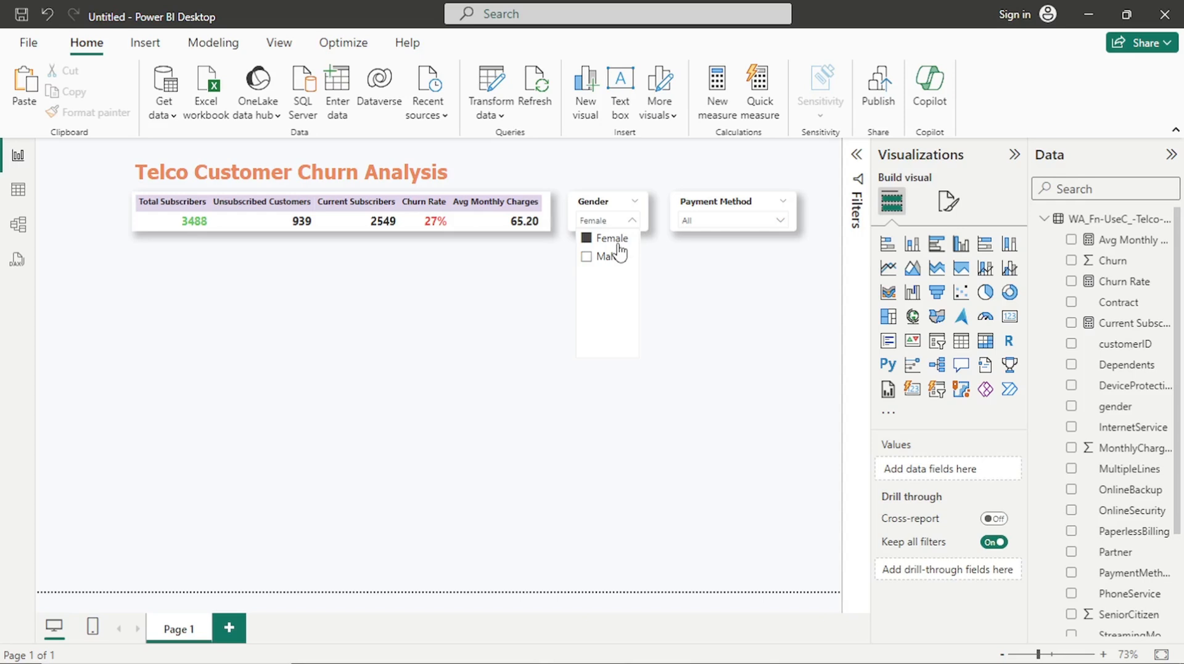
{"action": "left_click", "coordinate": [619, 244]}
{"action": "left_click", "coordinate": [671, 270]}
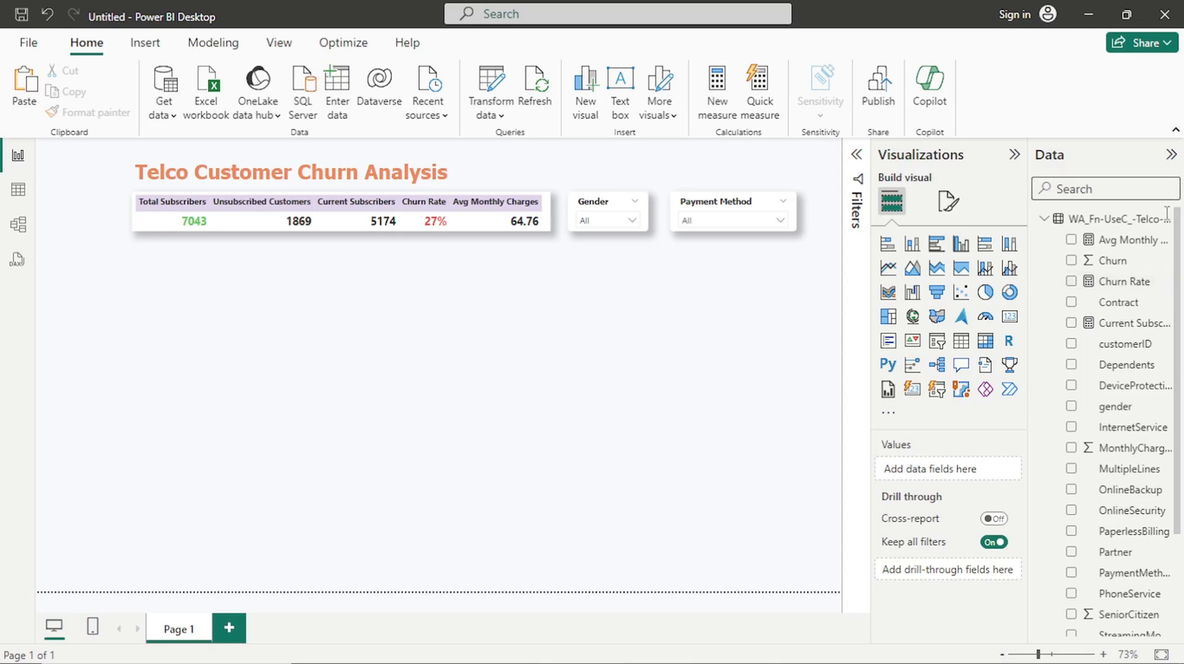
Insert a decomposition tree below the summary table, spanning the table and both slicers, and make it about twice as tall
{"action": "left_click", "coordinate": [939, 375]}
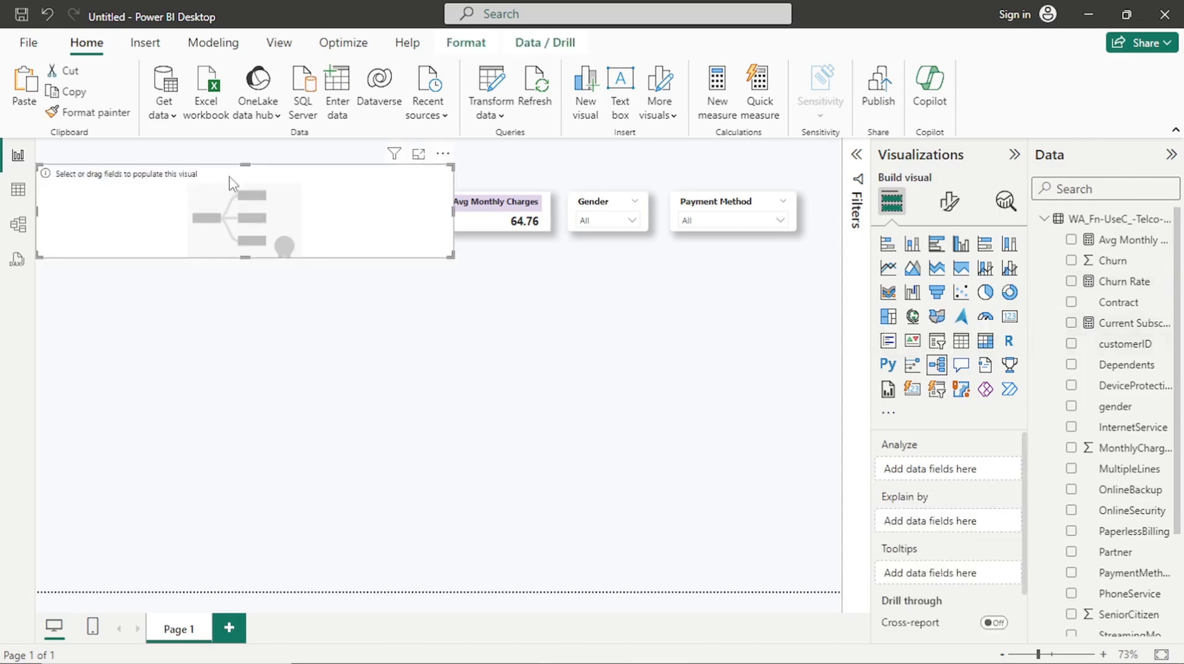
{"action": "left_click_drag", "start_coordinate": [452, 166], "coordinate": [542, 242]}
{"action": "left_click_drag", "start_coordinate": [550, 289], "coordinate": [796, 322]}
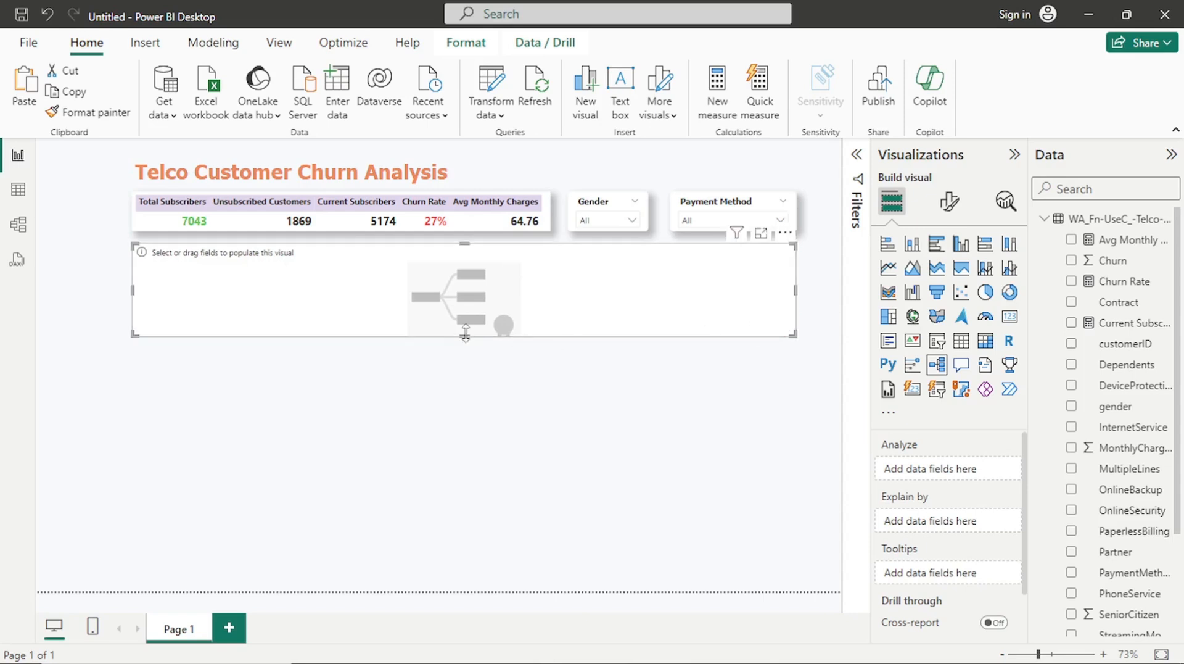
{"action": "left_click_drag", "start_coordinate": [466, 333], "coordinate": [469, 431]}
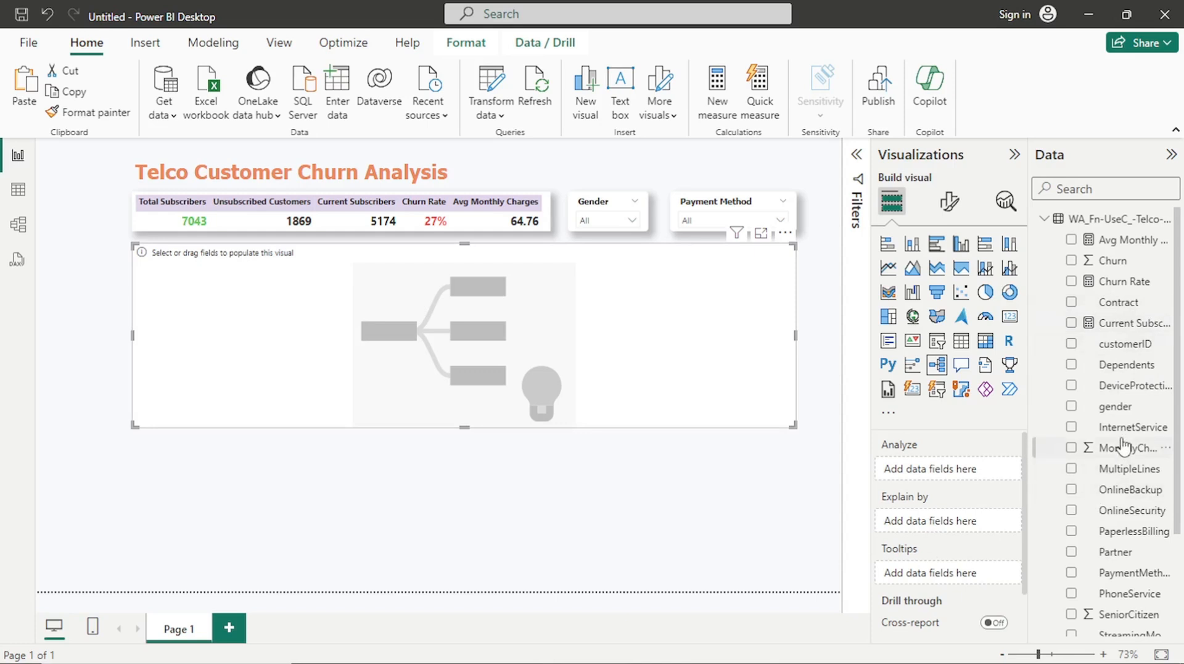
Analyze Unsubscribed Customers in the decomposition tree, explained by PhoneService, and split the root node by PhoneService
{"action": "scroll", "coordinate": [1123, 444], "scroll_direction": "down", "scroll_amount": 3}
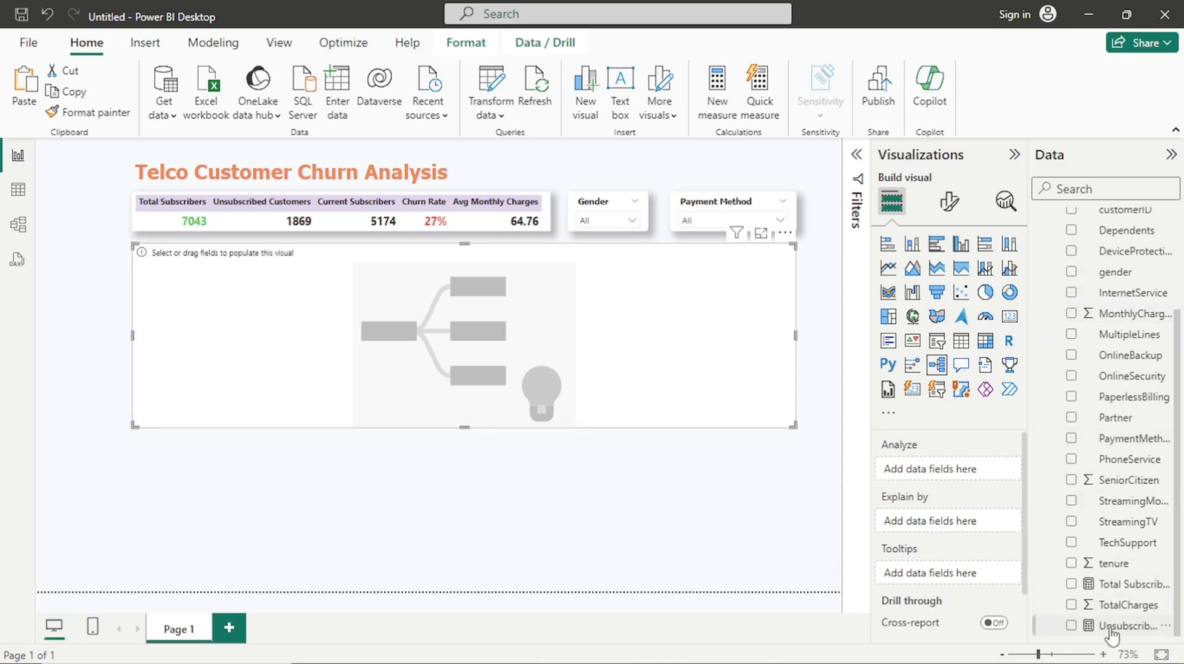
{"action": "left_click_drag", "start_coordinate": [1112, 633], "coordinate": [952, 471]}
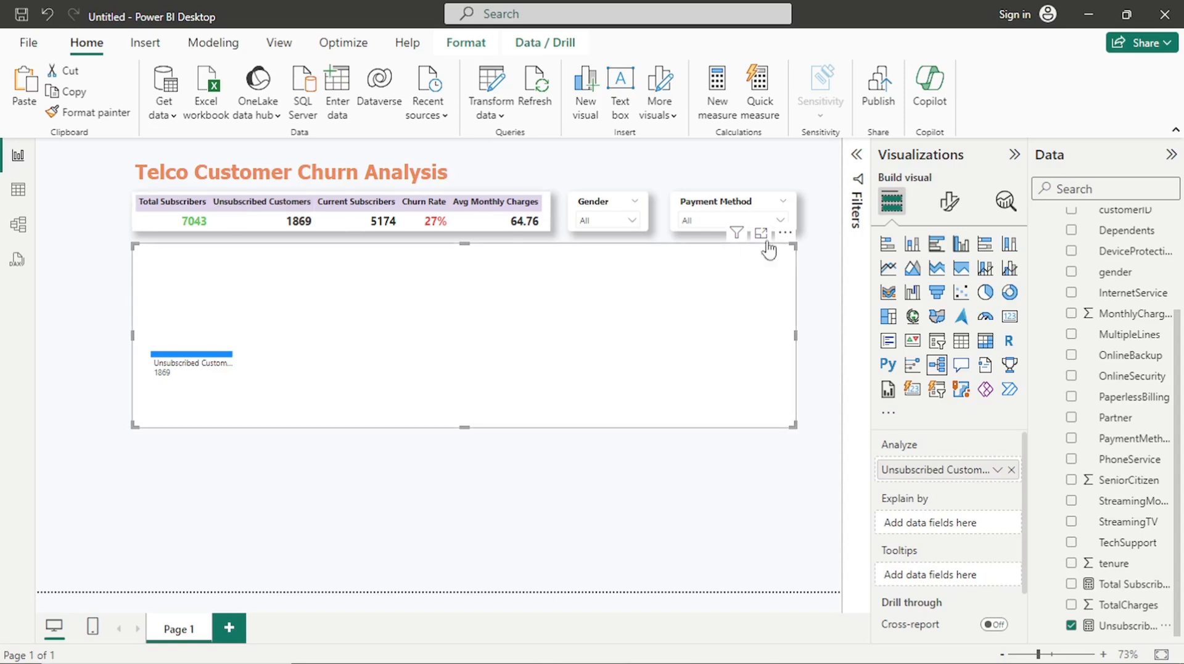
{"action": "scroll", "coordinate": [1133, 343], "scroll_direction": "up", "scroll_amount": 4}
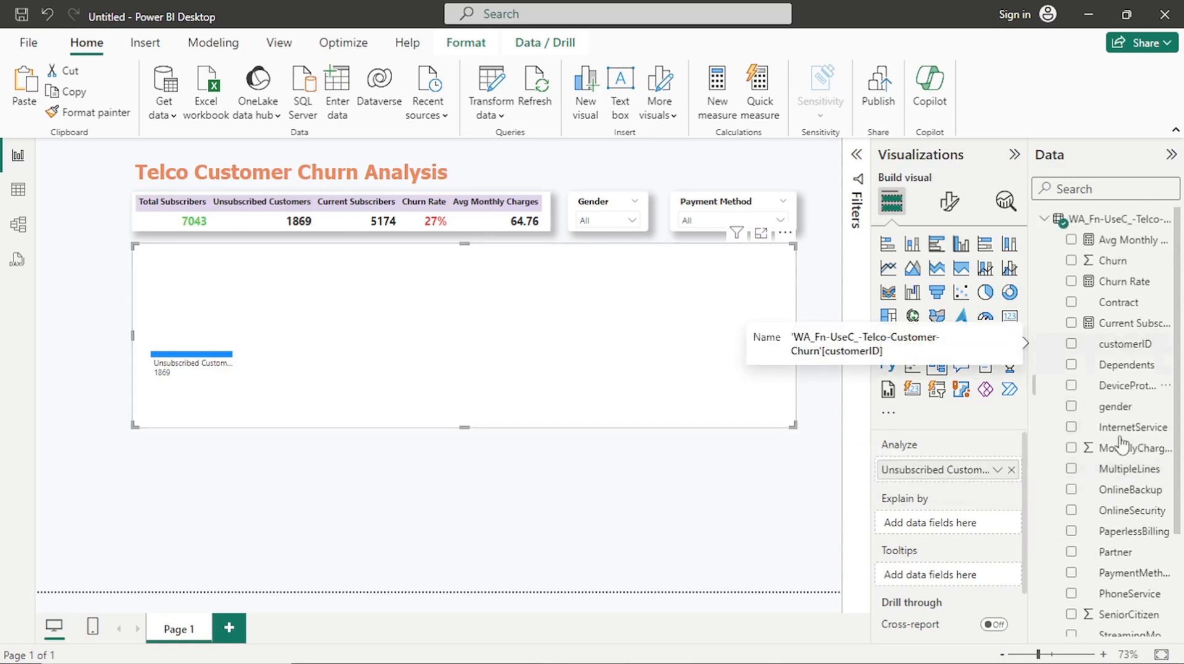
{"action": "left_click_drag", "start_coordinate": [1120, 593], "coordinate": [944, 527]}
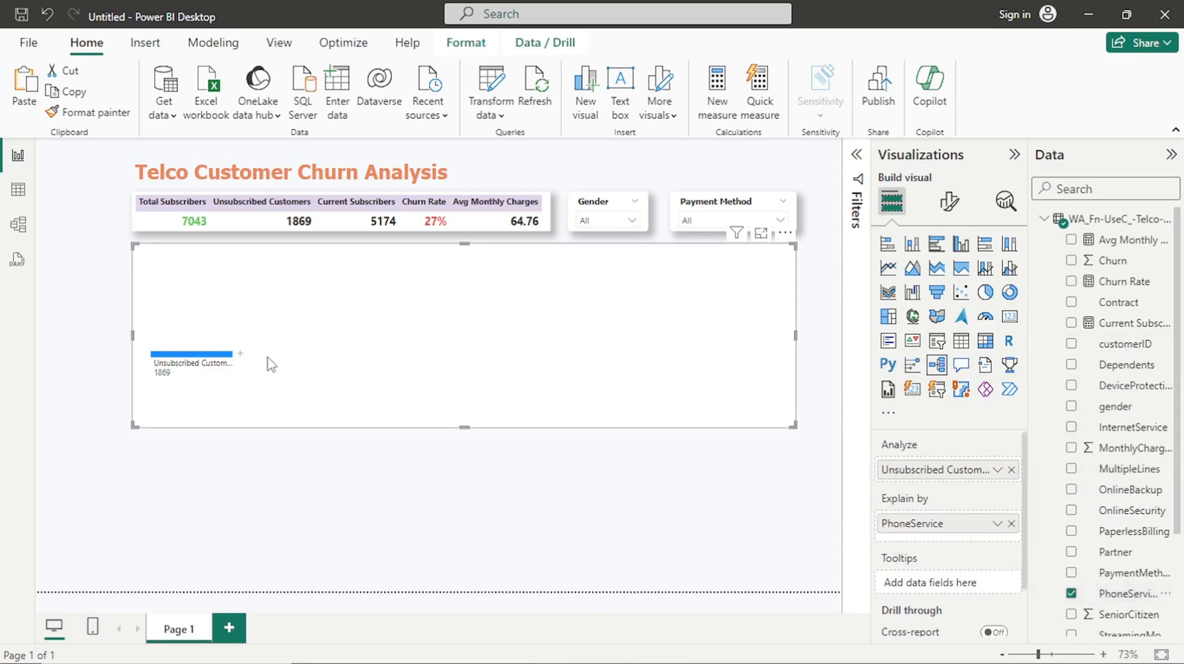
{"action": "left_click", "coordinate": [240, 353]}
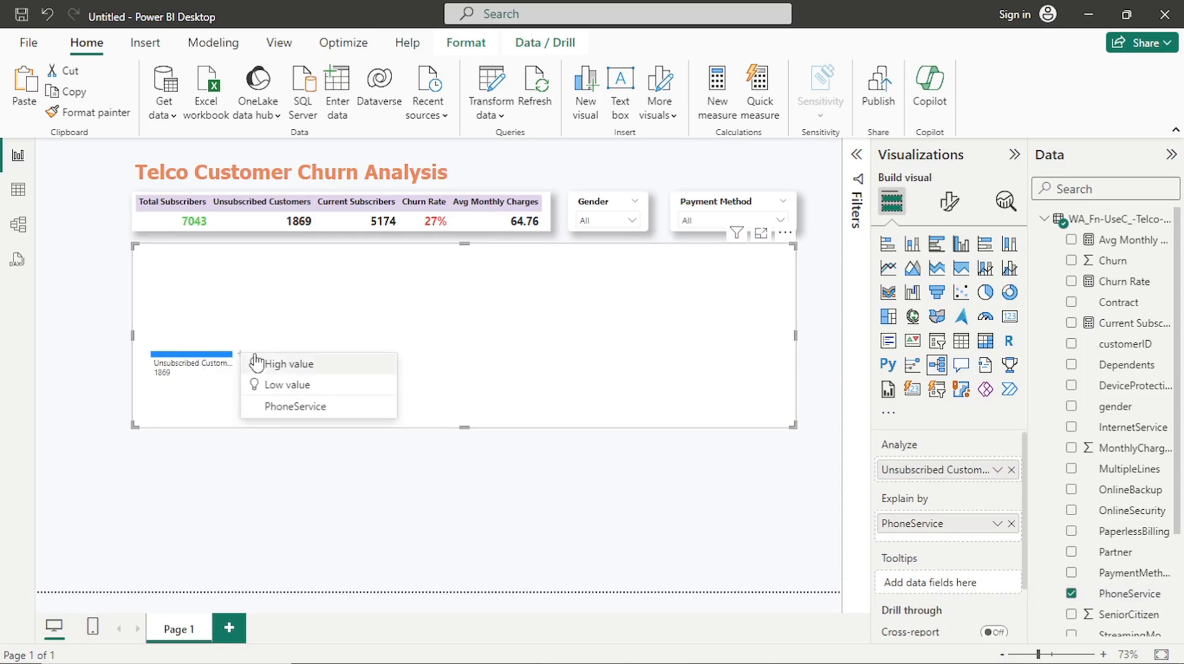
{"action": "left_click", "coordinate": [275, 409]}
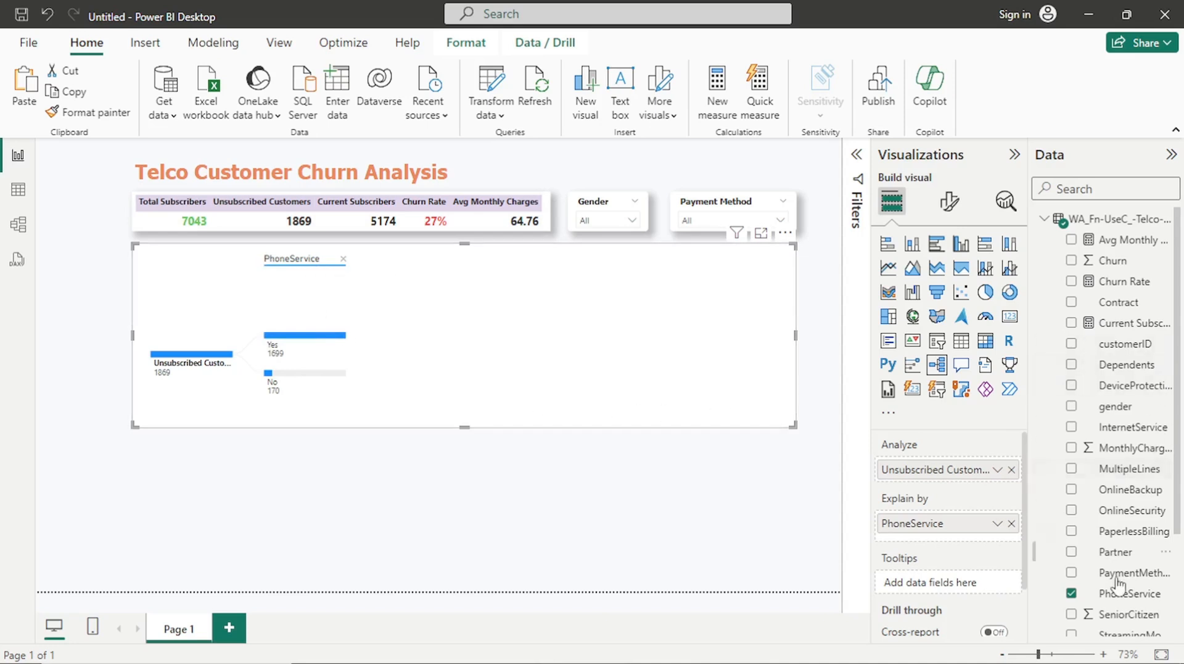
Add InternetService as an explaining field of the tree and split the PhoneService No branch by it
{"action": "scroll", "coordinate": [1123, 573], "scroll_direction": "down", "scroll_amount": 3}
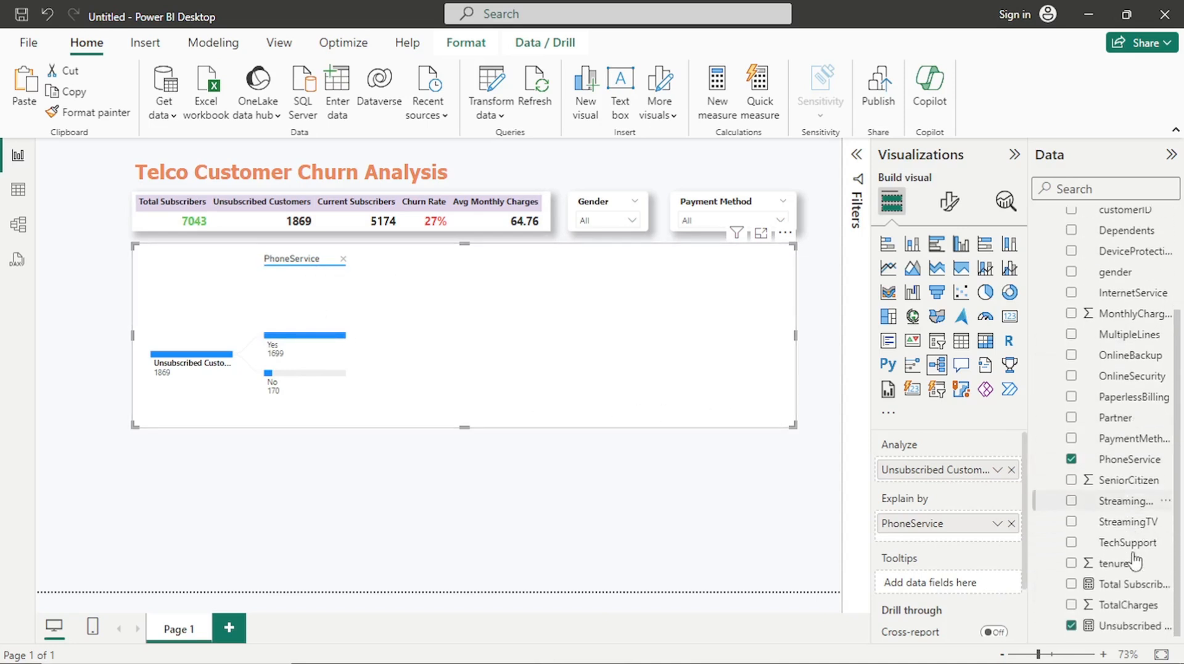
{"action": "scroll", "coordinate": [1135, 561], "scroll_direction": "up", "scroll_amount": 3}
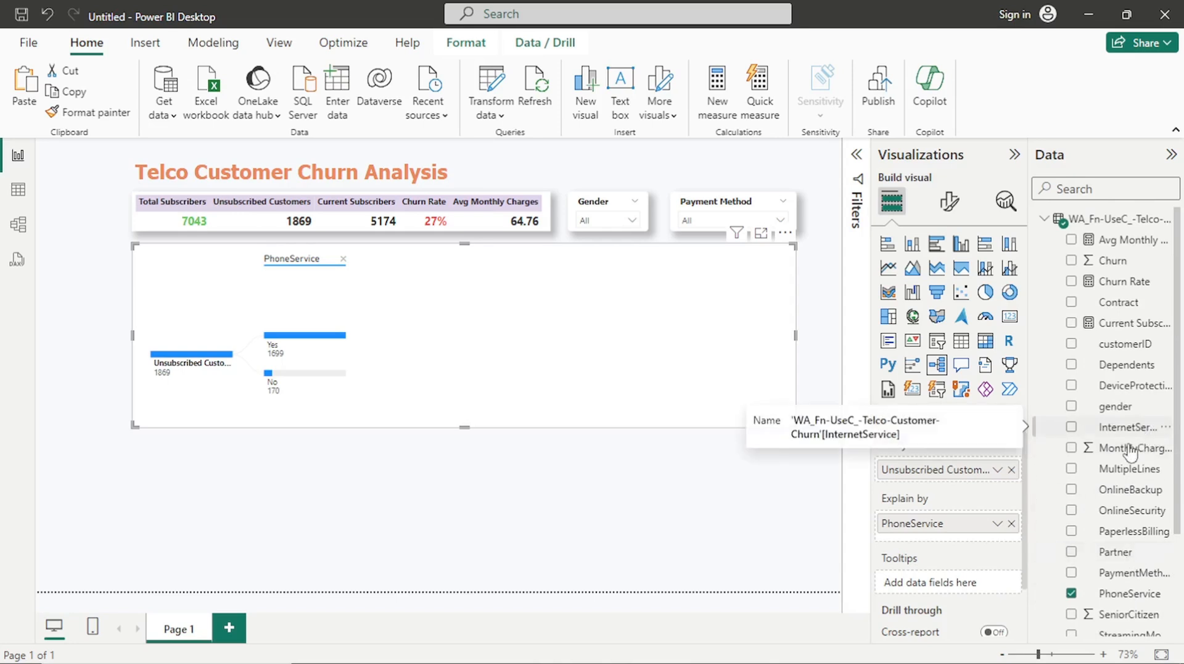
{"action": "left_click_drag", "start_coordinate": [1139, 428], "coordinate": [982, 541]}
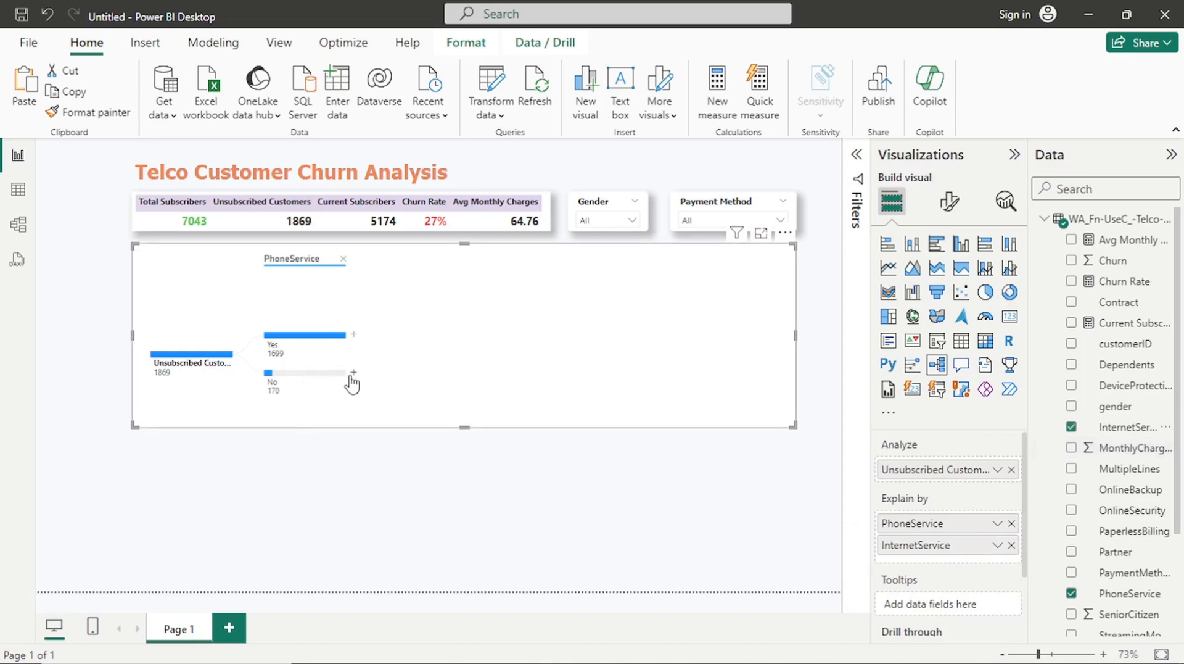
{"action": "left_click", "coordinate": [351, 375]}
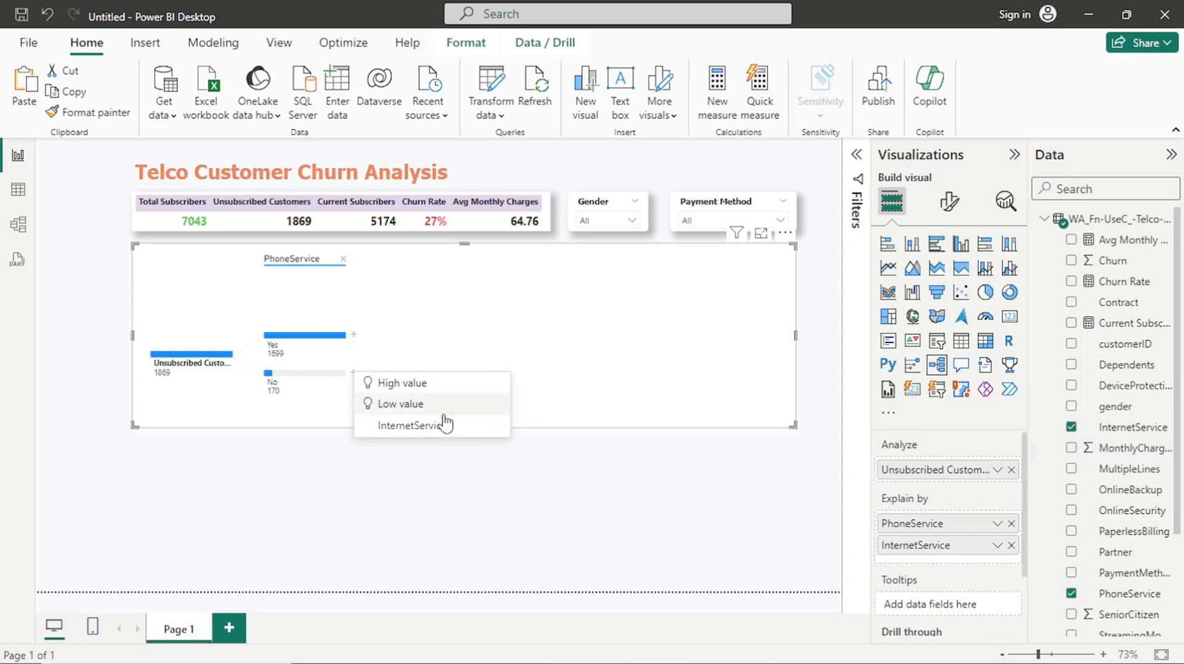
{"action": "left_click", "coordinate": [445, 427]}
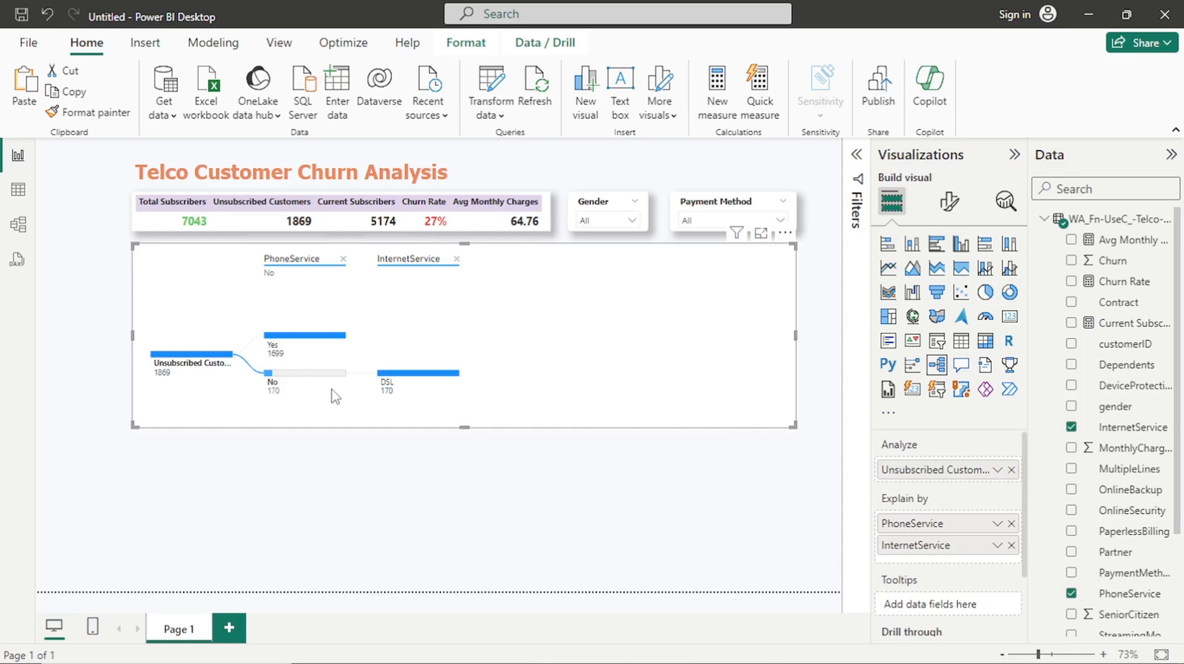
Remove the InternetService level from the No branch and split the PhoneService Yes branch by InternetService instead
{"action": "mouse_move", "coordinate": [389, 398]}
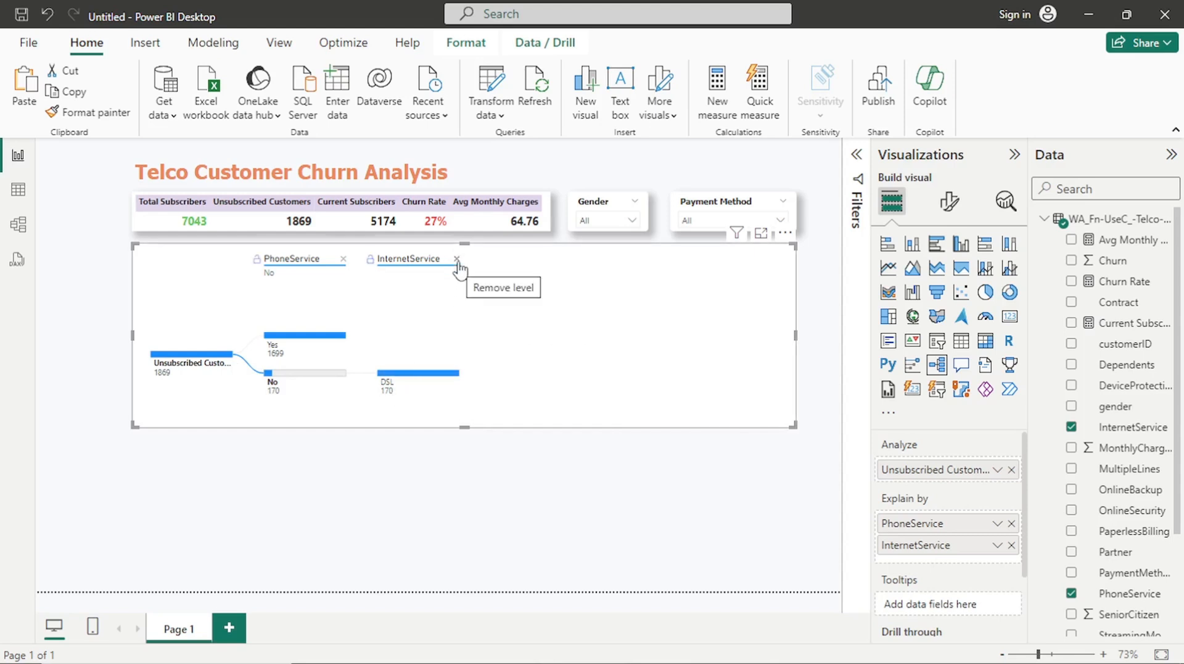
{"action": "left_click", "coordinate": [457, 259]}
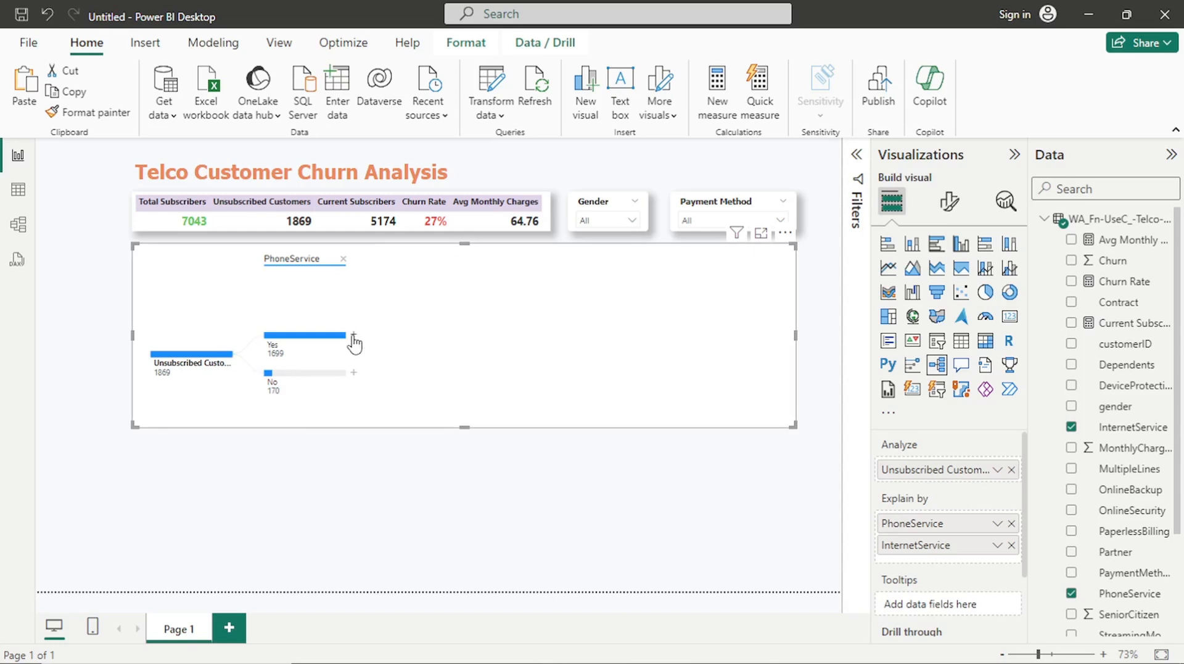
{"action": "left_click", "coordinate": [353, 336]}
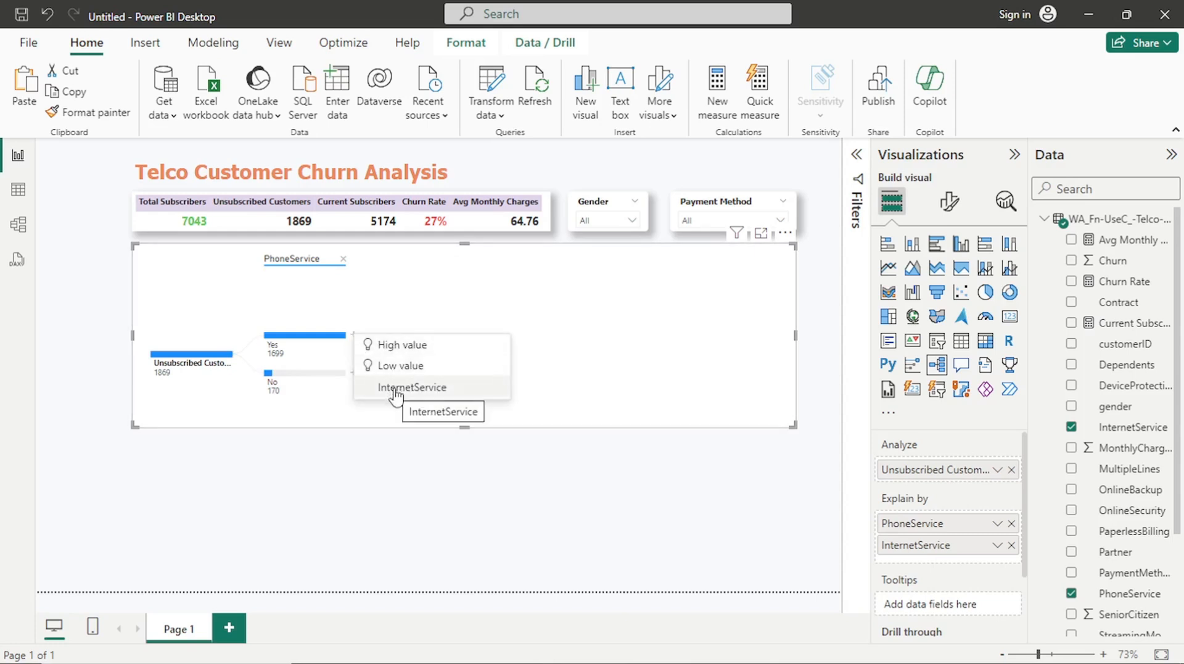
{"action": "left_click", "coordinate": [393, 390]}
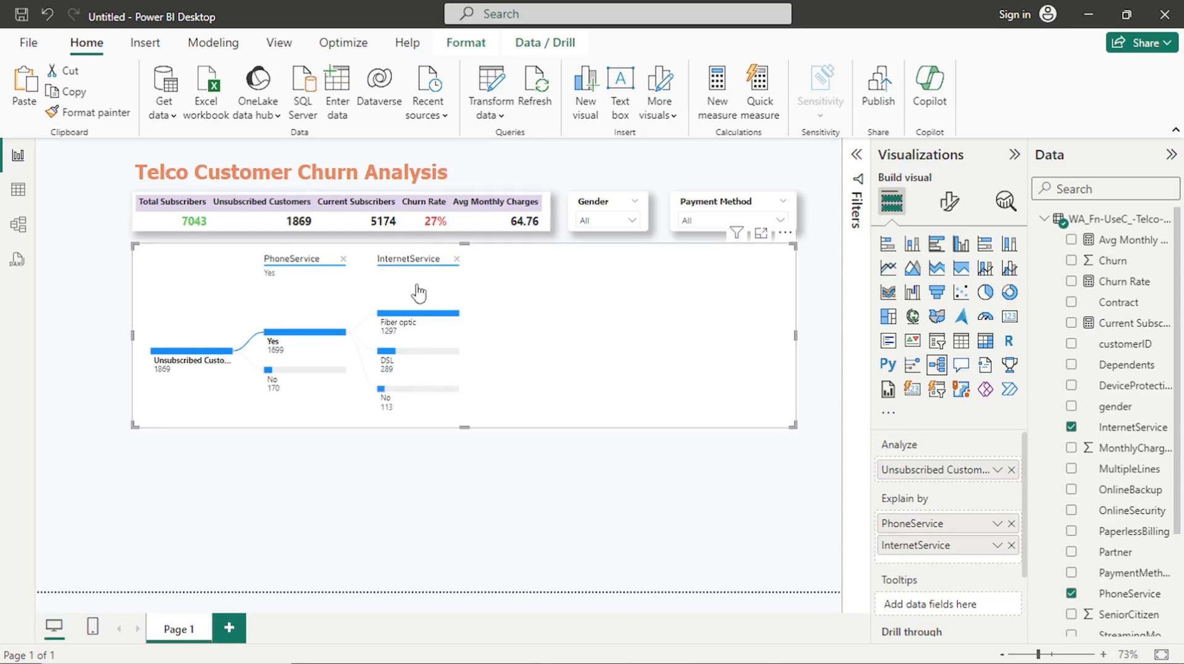
Add OnlineSecurity as an explaining field of the tree and split the Fiber optic branch by it
{"action": "mouse_move", "coordinate": [404, 330]}
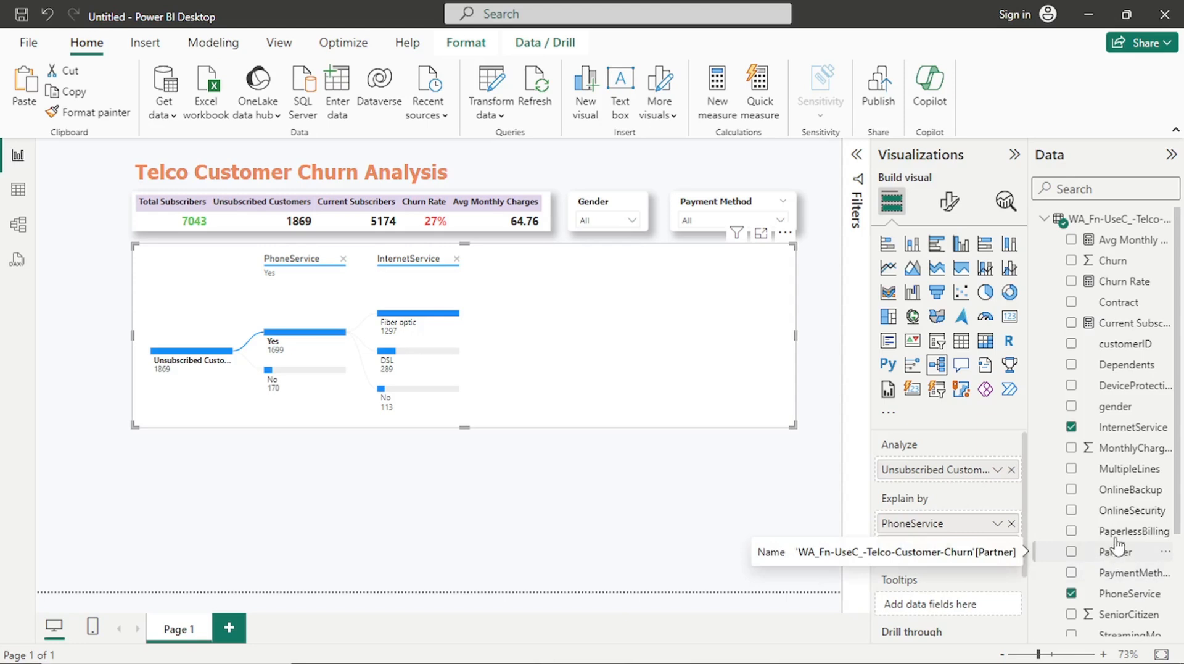
{"action": "scroll", "coordinate": [1117, 543], "scroll_direction": "down", "scroll_amount": 5}
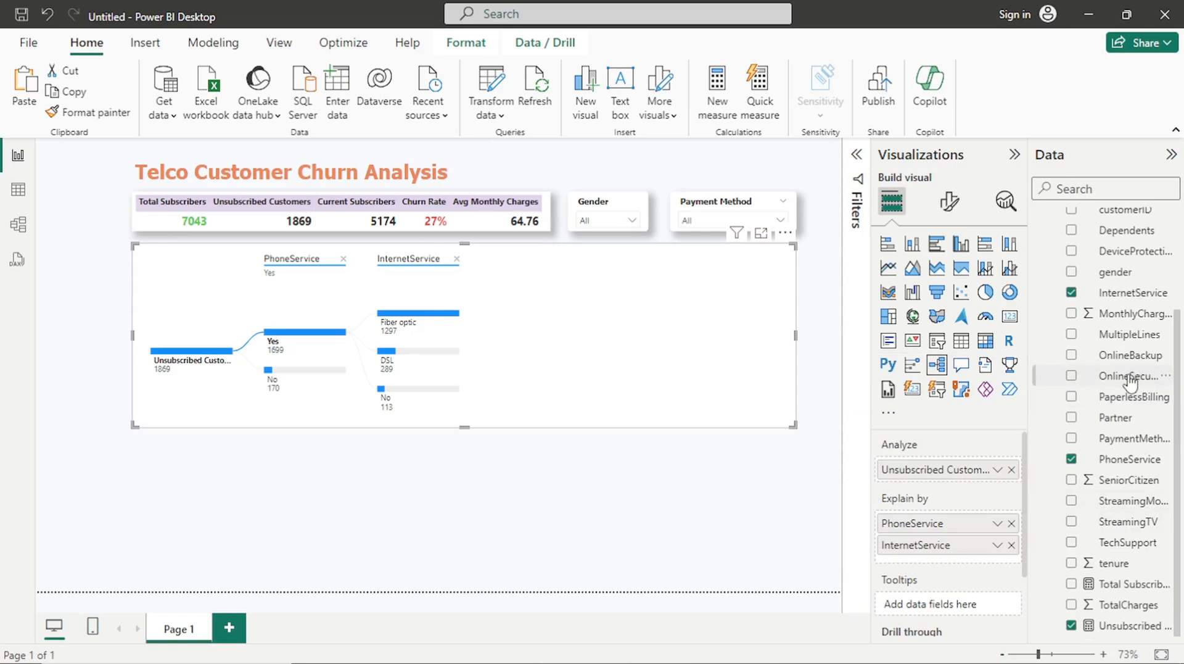
{"action": "left_click_drag", "start_coordinate": [1130, 383], "coordinate": [966, 567]}
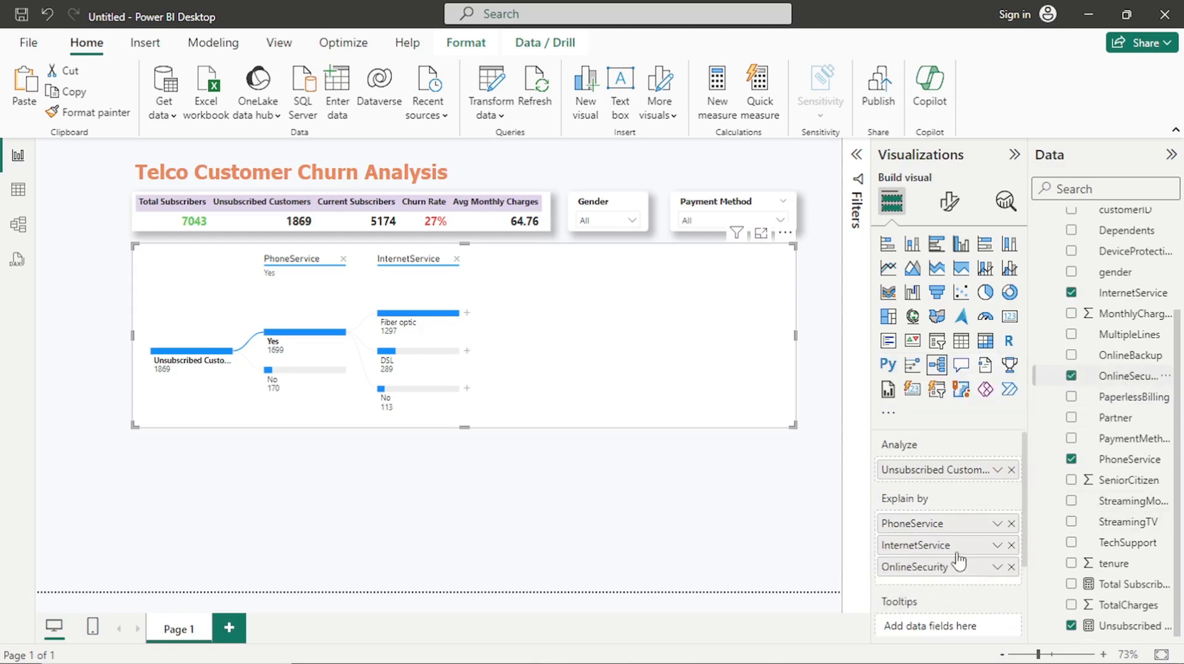
{"action": "left_click", "coordinate": [468, 314]}
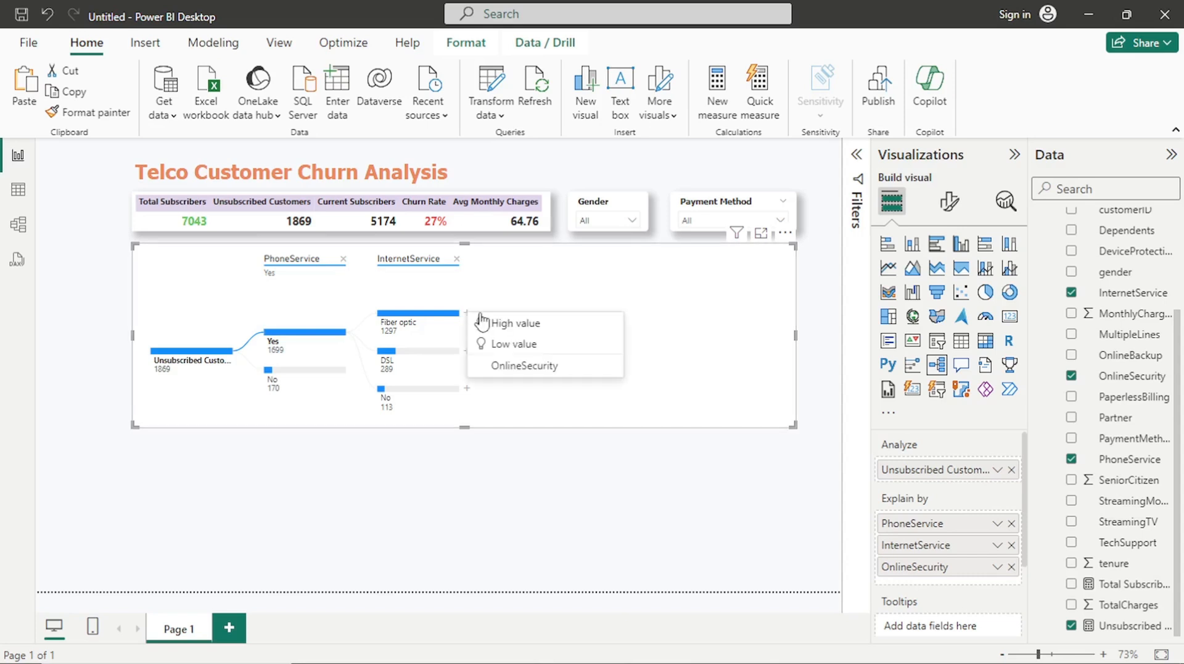
{"action": "left_click", "coordinate": [527, 368]}
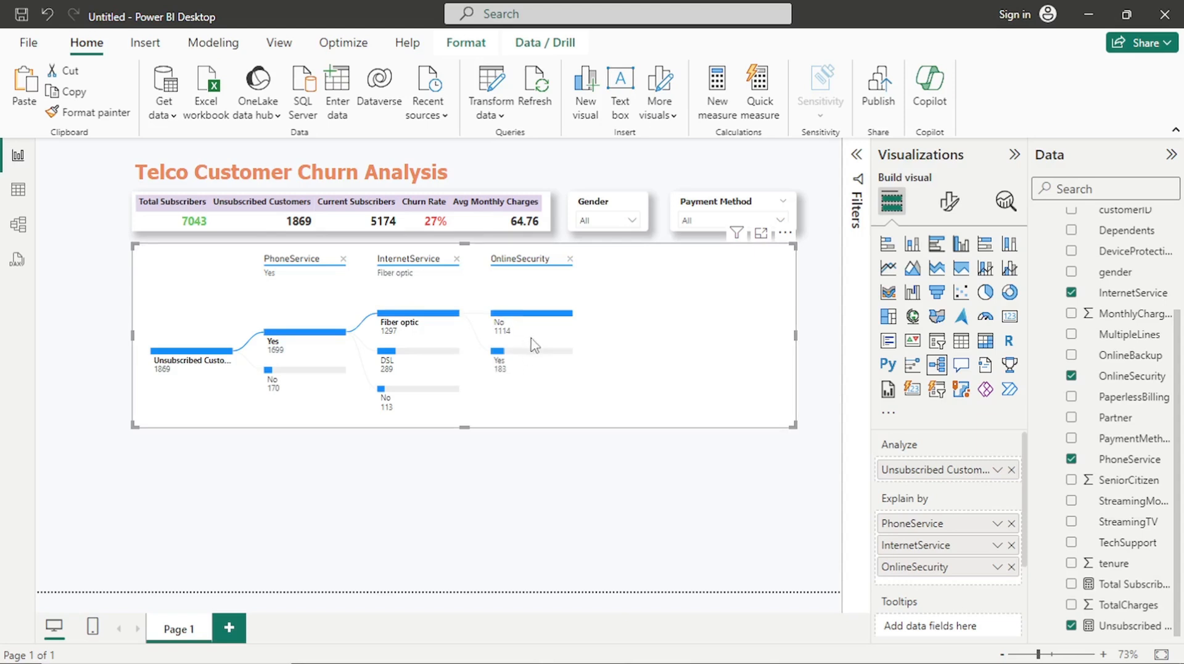
Remove the OnlineSecurity level from the Fiber optic branch and split the DSL branch by OnlineSecurity instead
{"action": "left_click", "coordinate": [569, 259]}
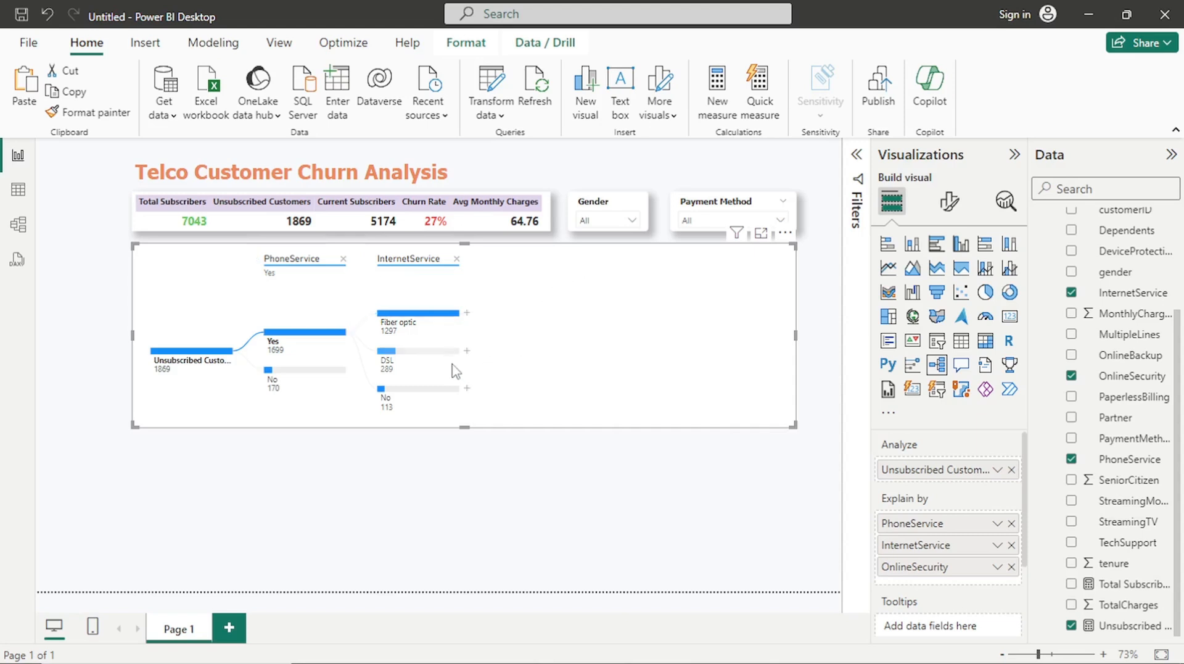
{"action": "left_click", "coordinate": [467, 351]}
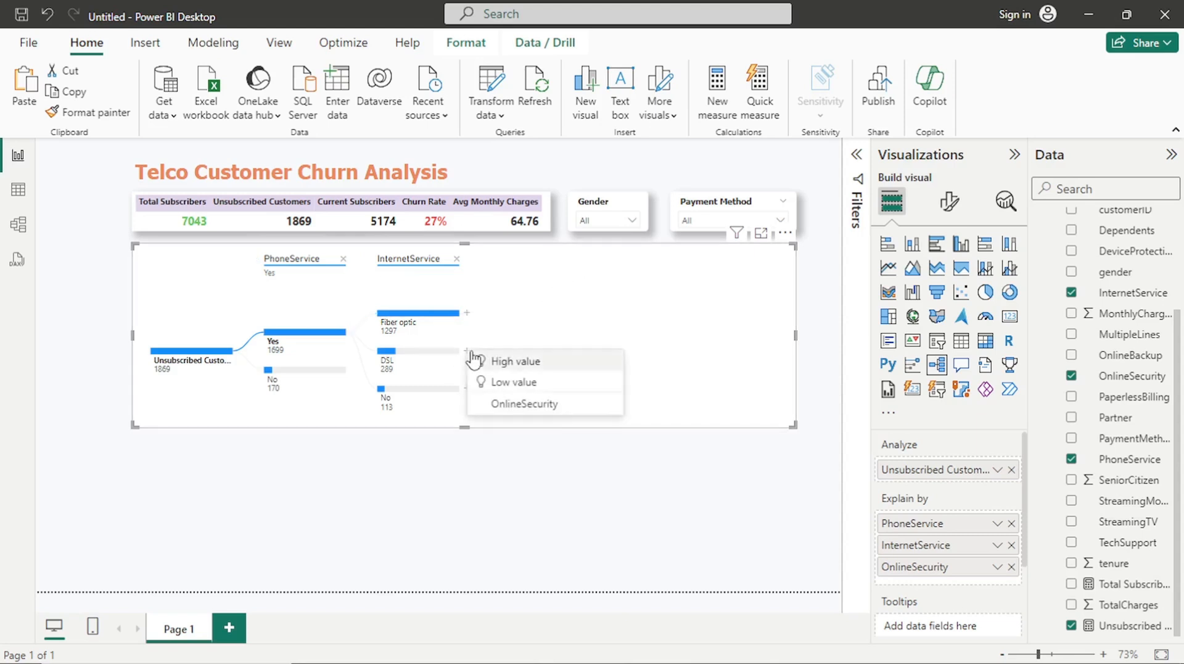
{"action": "left_click", "coordinate": [522, 404]}
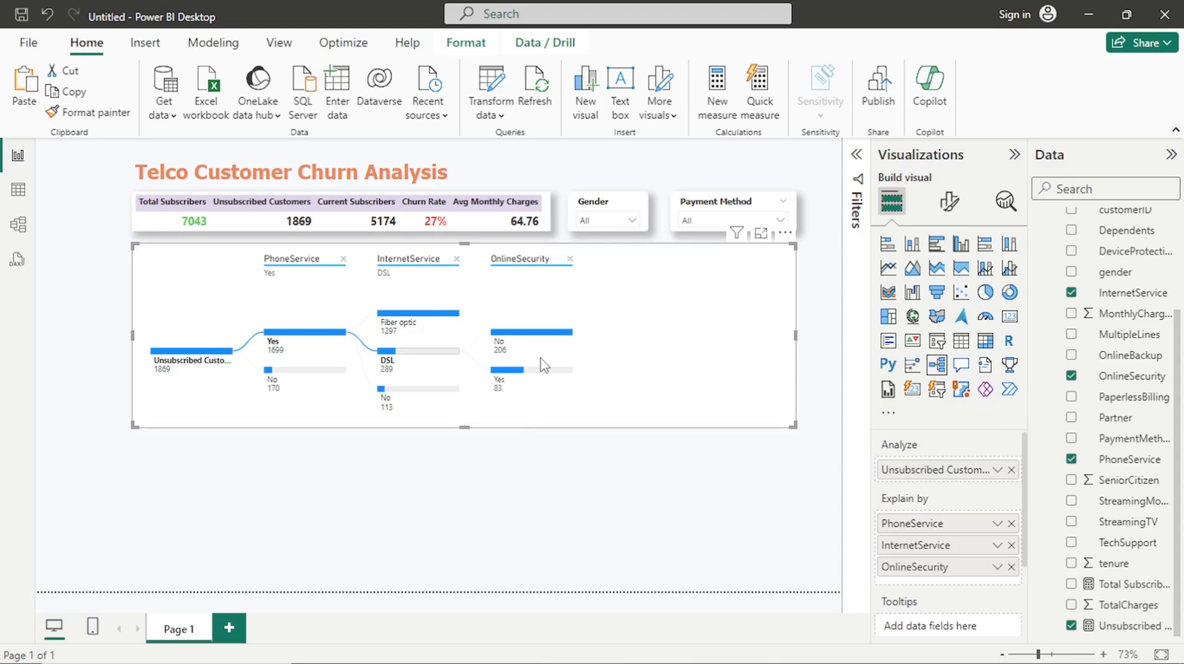
Replace the DSL branch's OnlineSecurity split by adding OnlineBackup as an explaining field and splitting the Fiber optic branch by it
{"action": "left_click", "coordinate": [570, 259]}
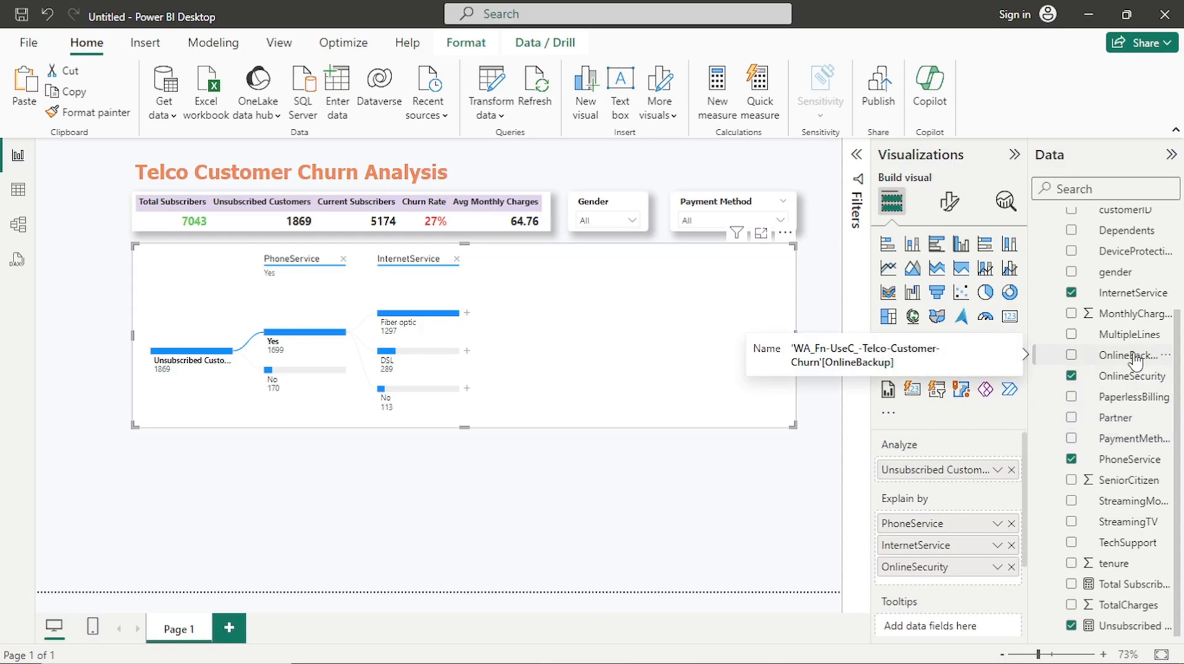
{"action": "left_click_drag", "start_coordinate": [1129, 355], "coordinate": [998, 576]}
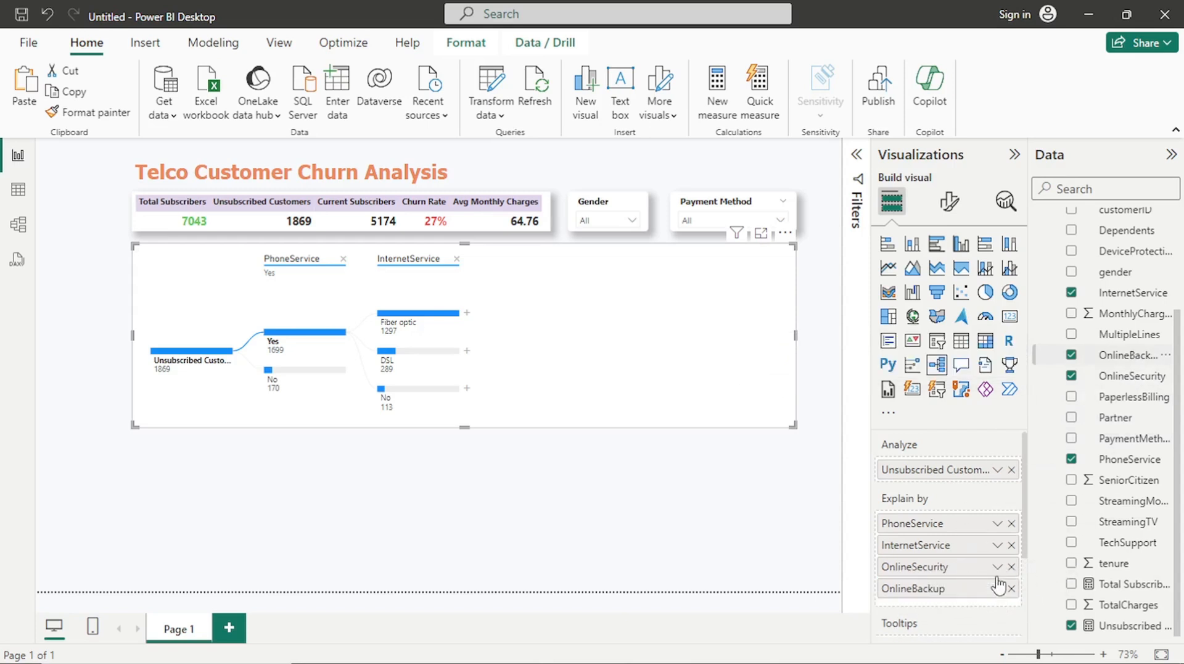
{"action": "left_click", "coordinate": [467, 314]}
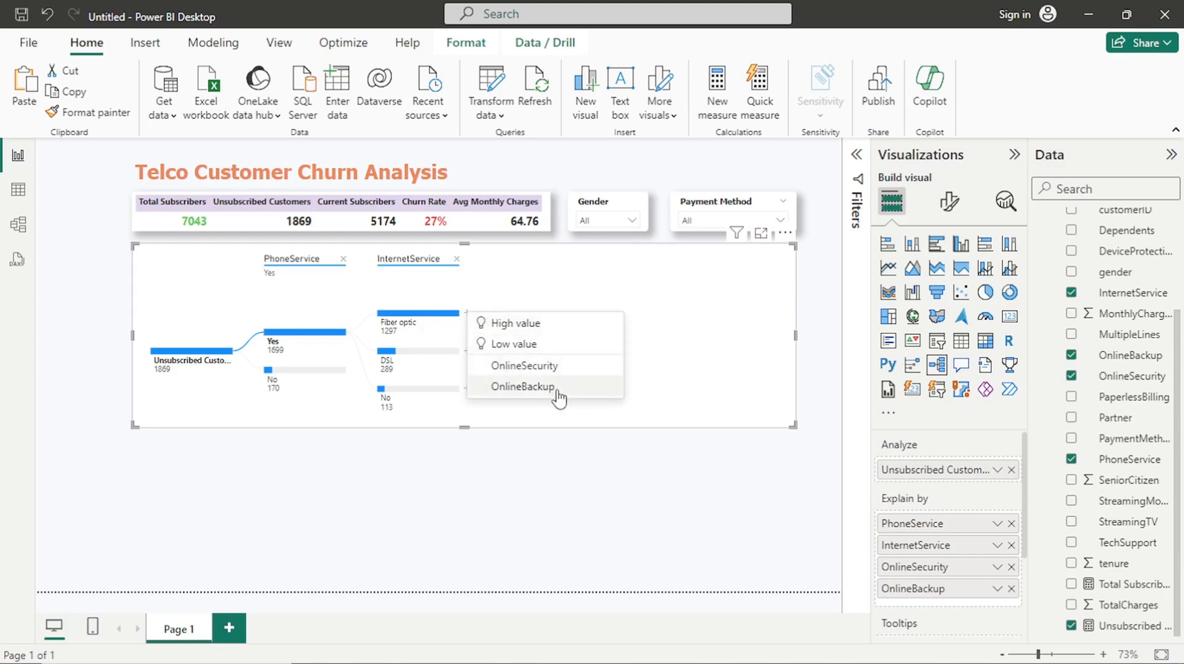
{"action": "left_click", "coordinate": [524, 386]}
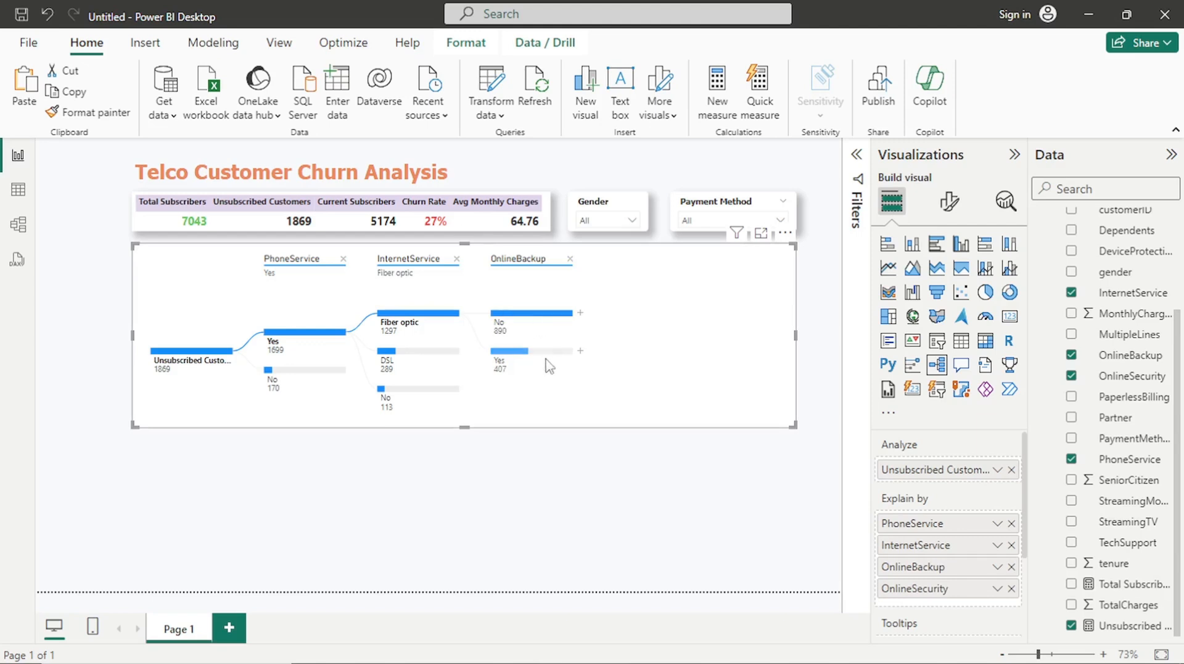
Remove the OnlineBackup level from the Fiber optic branch and split the DSL branch by OnlineBackup instead
{"action": "left_click", "coordinate": [570, 260]}
{"action": "left_click", "coordinate": [466, 351]}
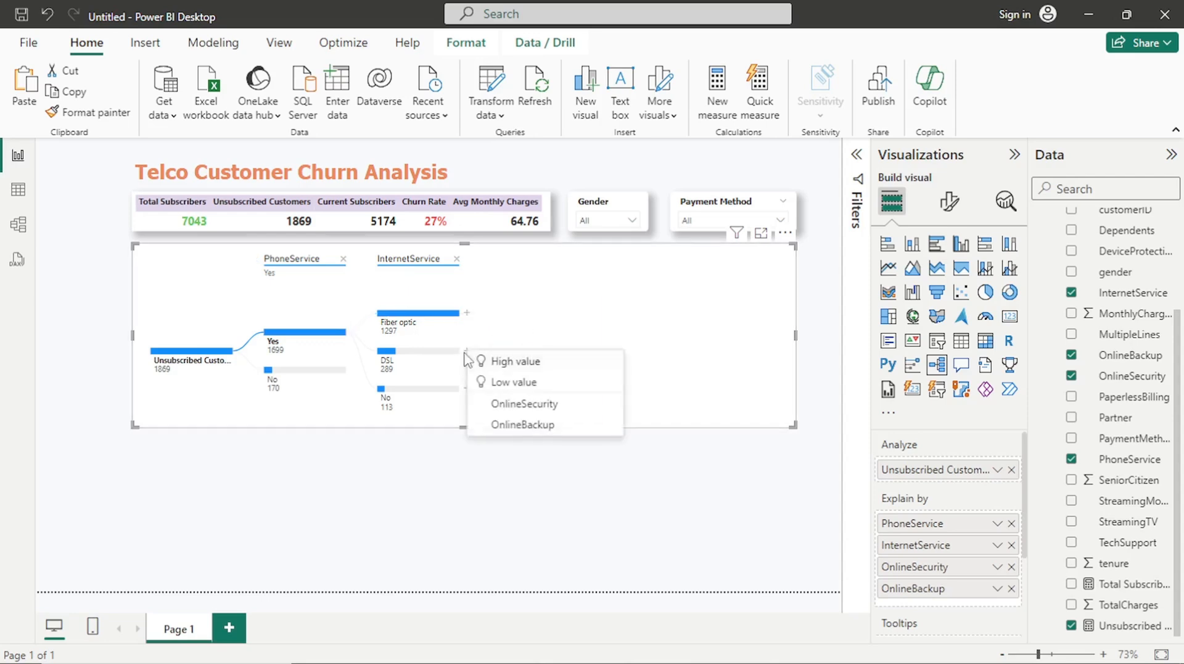
{"action": "left_click", "coordinate": [545, 425]}
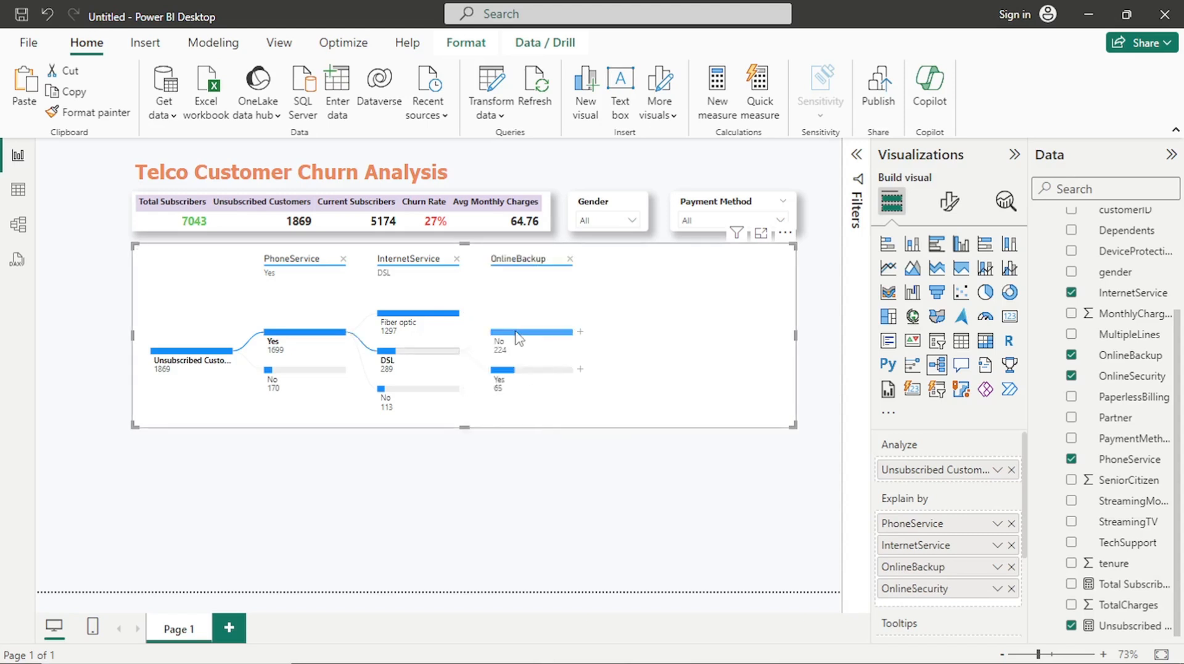
{"action": "mouse_move", "coordinate": [528, 387]}
Remove the DSL branch's OnlineBackup level, then split Fiber optic by OnlineSecurity and its No branch by OnlineBackup
{"action": "left_click", "coordinate": [570, 260]}
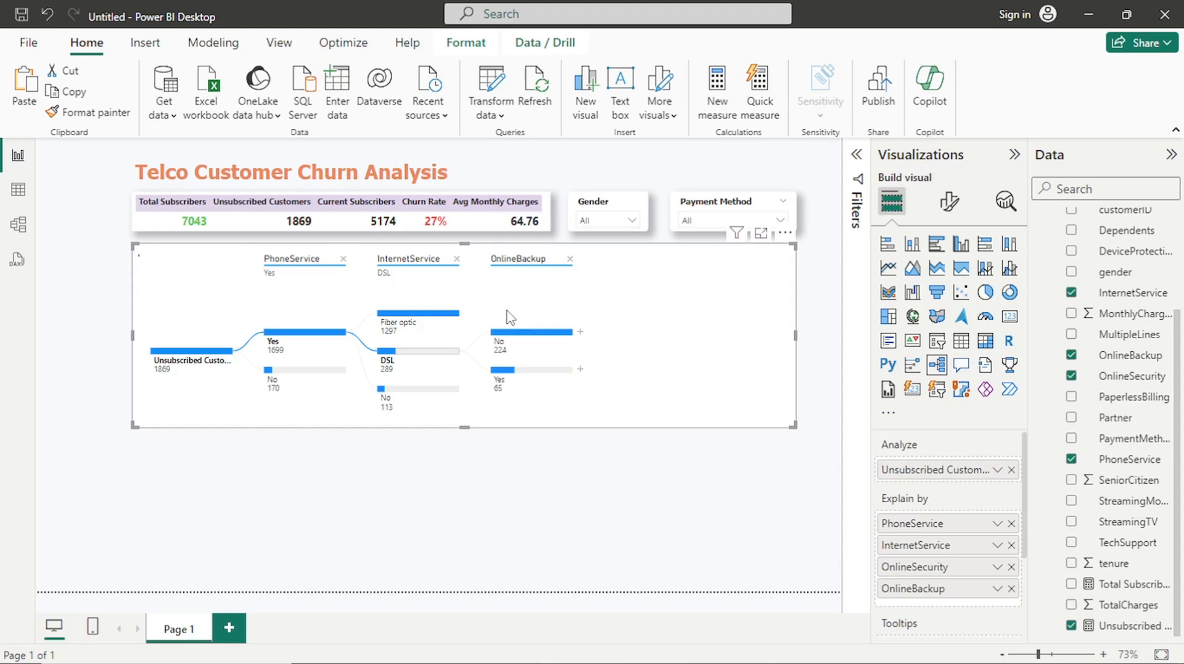
{"action": "left_click", "coordinate": [464, 313]}
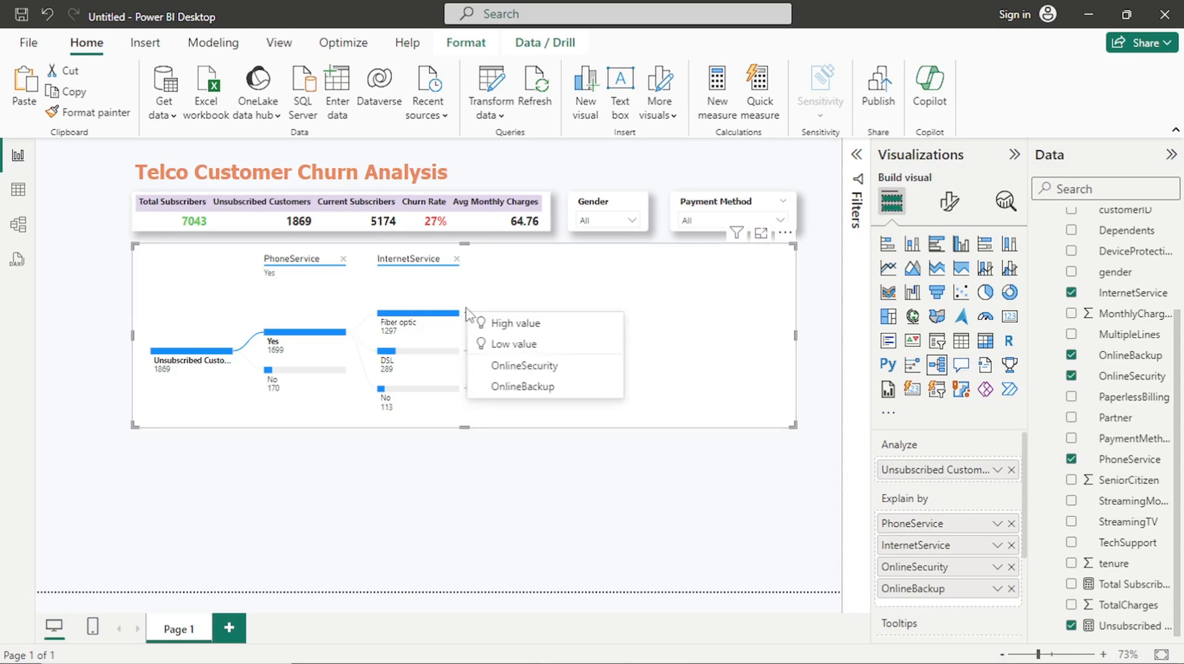
{"action": "left_click", "coordinate": [550, 367]}
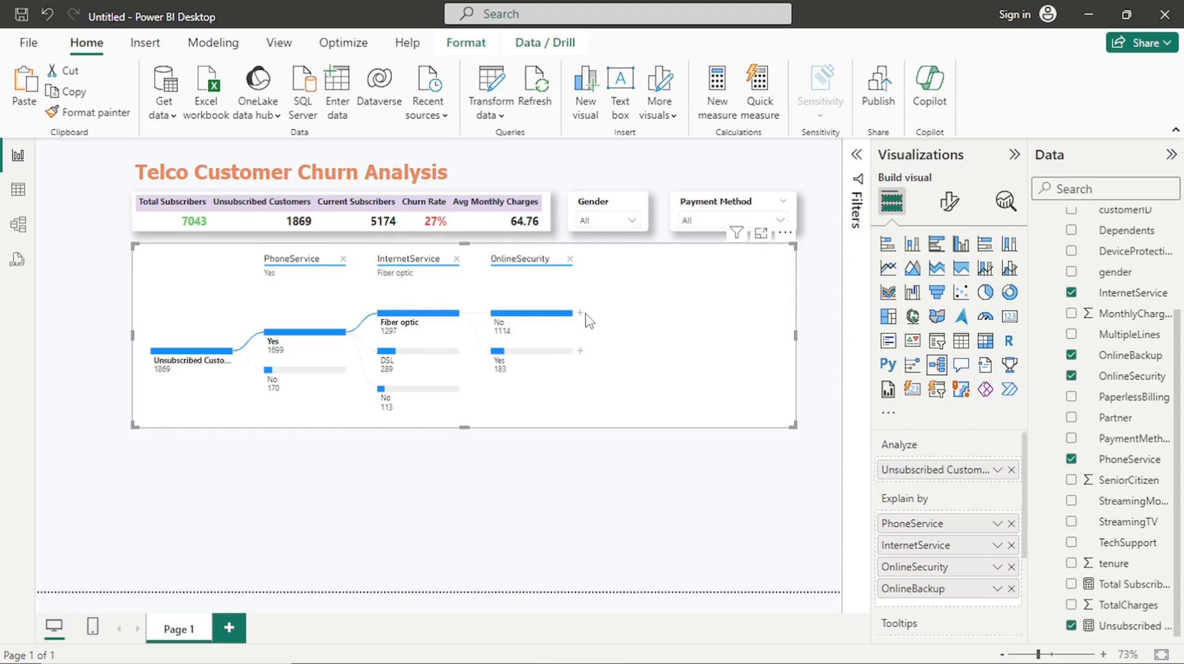
{"action": "left_click", "coordinate": [582, 314]}
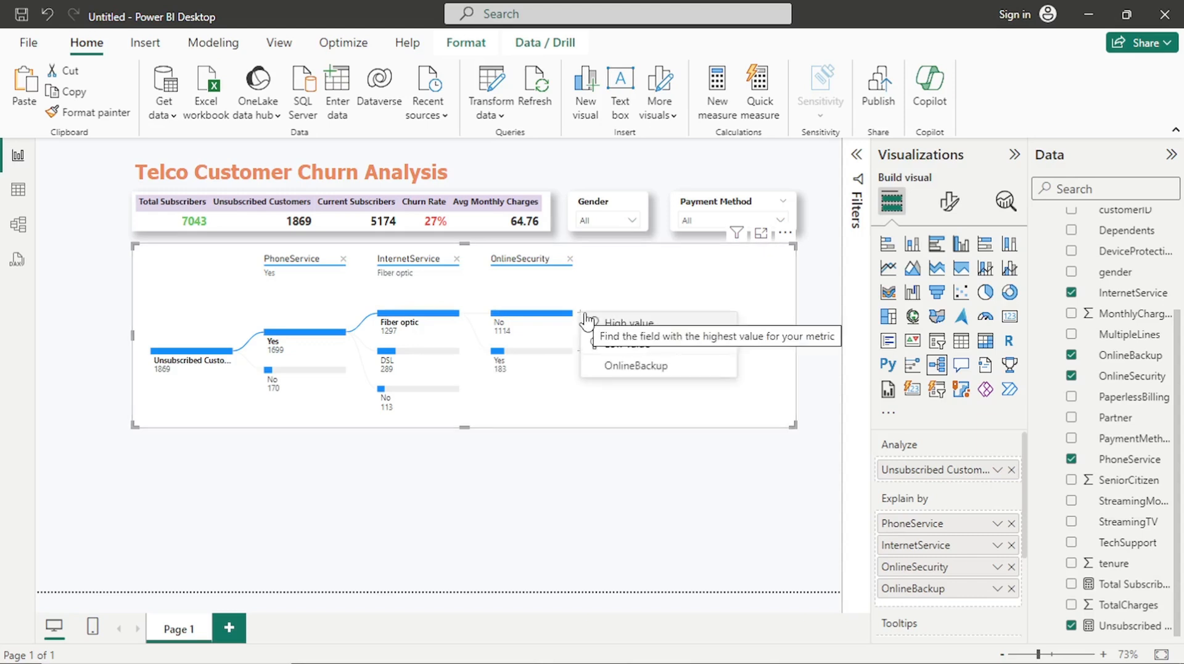
{"action": "left_click", "coordinate": [623, 367]}
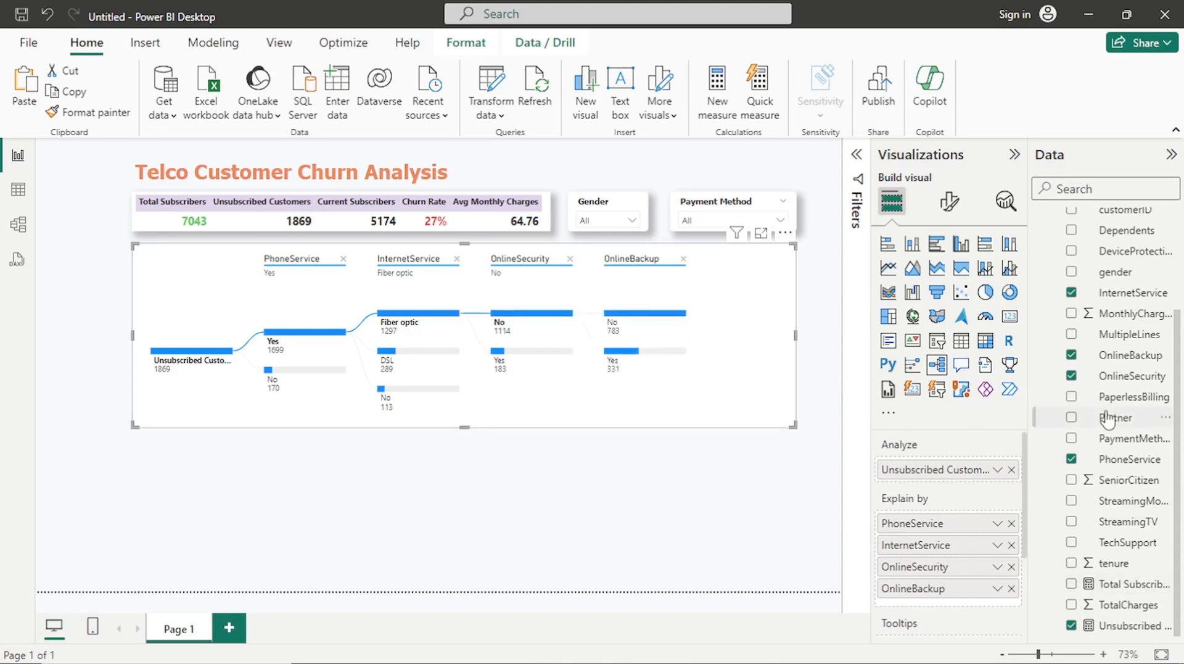
Add StreamingTV to the decomposition tree's explain-by fields and split the OnlineBackup "No" branch by StreamingTV
{"action": "left_click_drag", "start_coordinate": [1114, 522], "coordinate": [957, 609]}
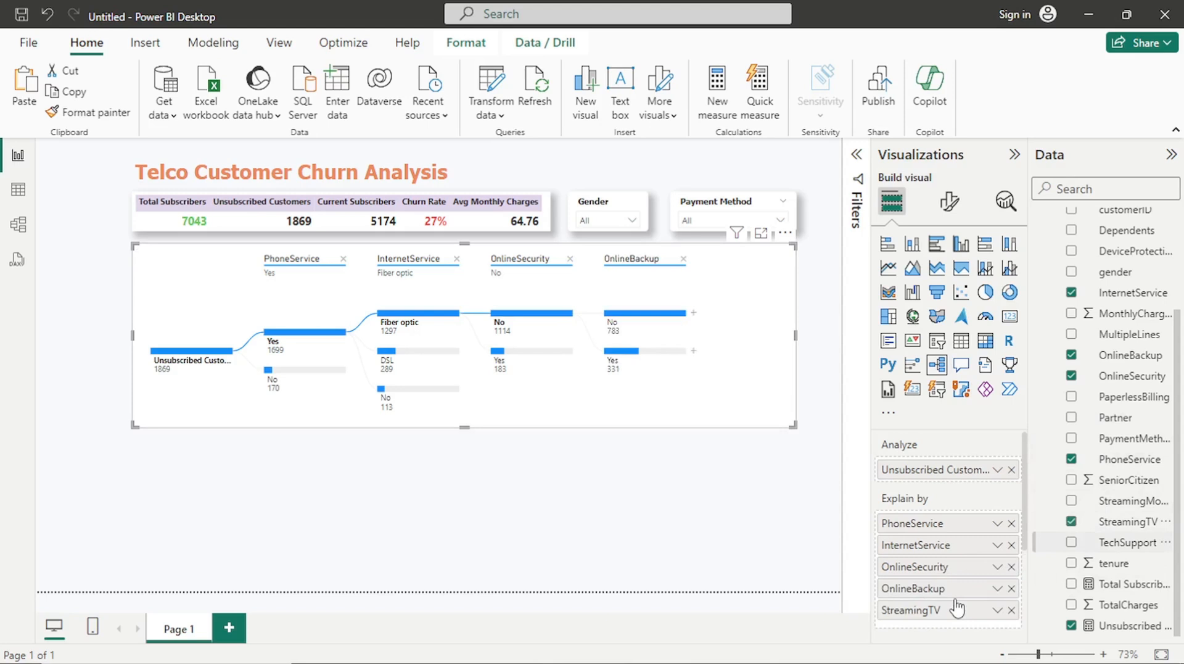
{"action": "left_click", "coordinate": [695, 313]}
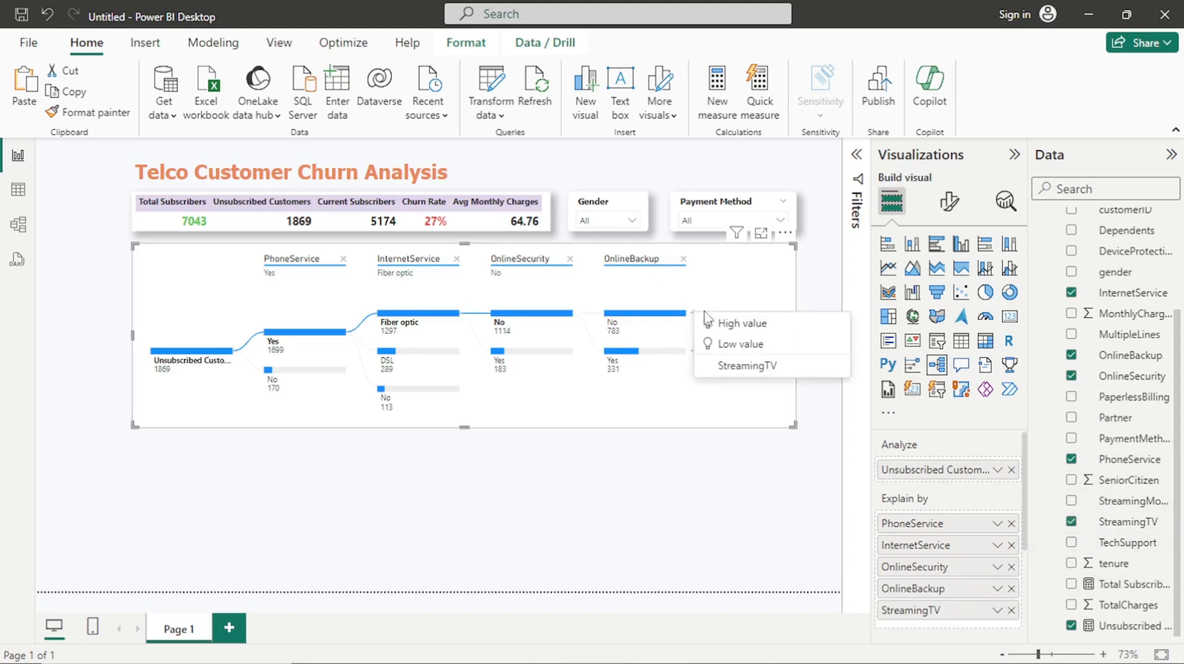
{"action": "left_click", "coordinate": [747, 366]}
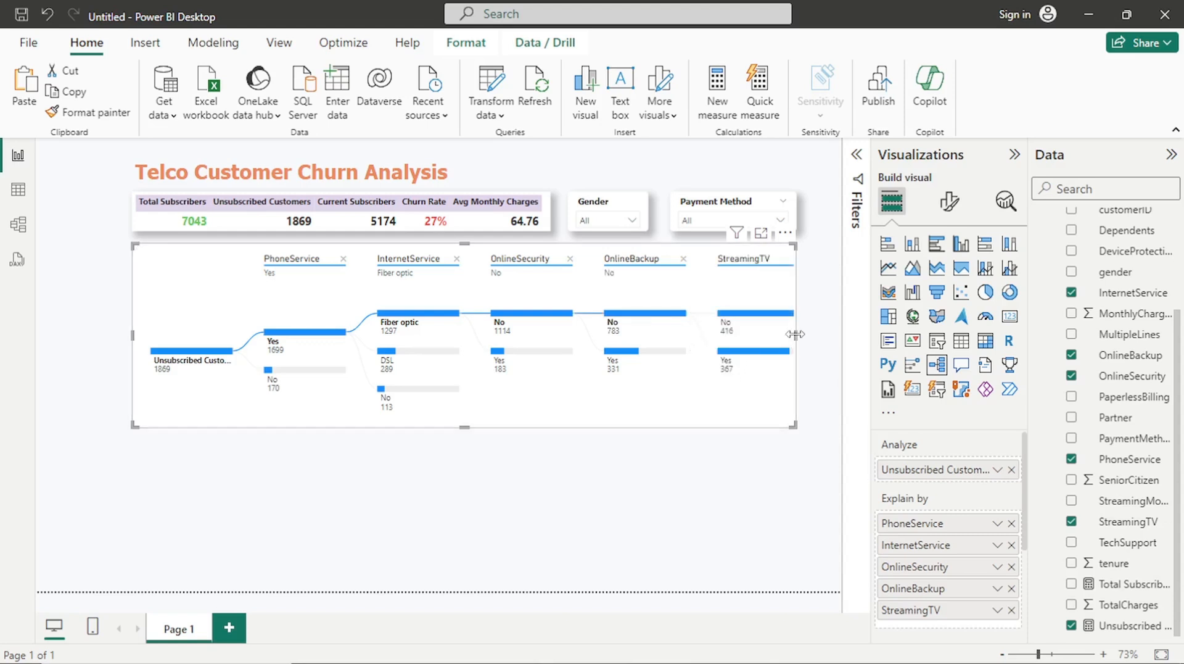
Widen the decomposition tree to fit the whole StreamingTV level and slightly reduce its height
{"action": "left_click_drag", "start_coordinate": [795, 334], "coordinate": [828, 337]}
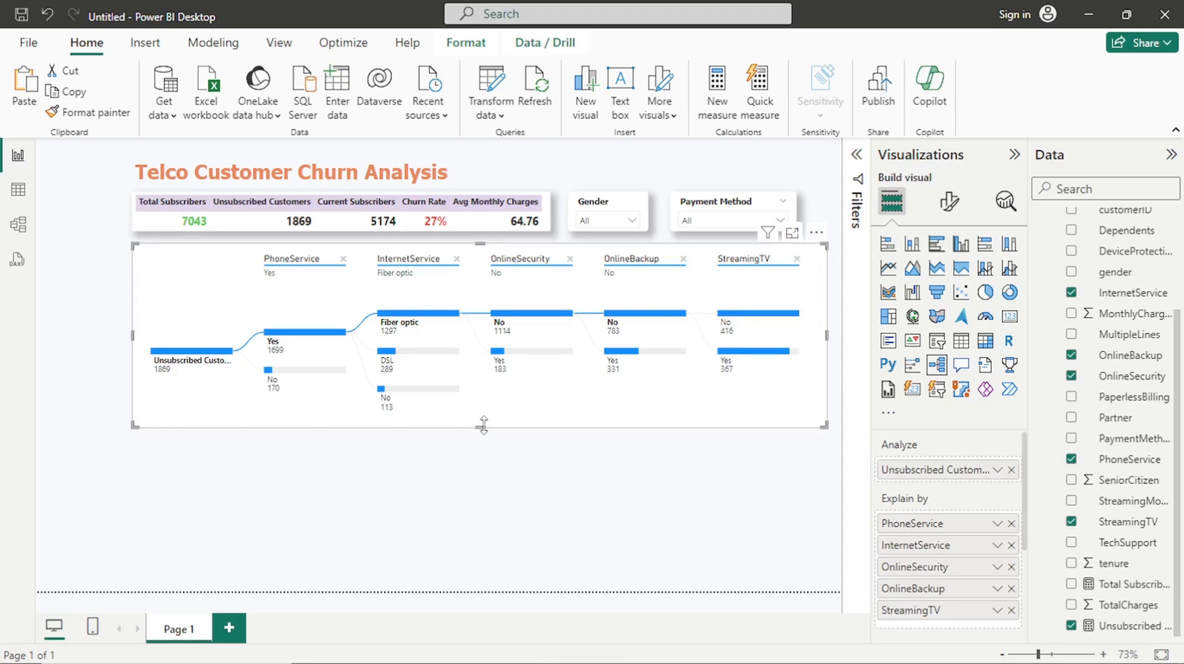
{"action": "left_click_drag", "start_coordinate": [483, 424], "coordinate": [485, 418]}
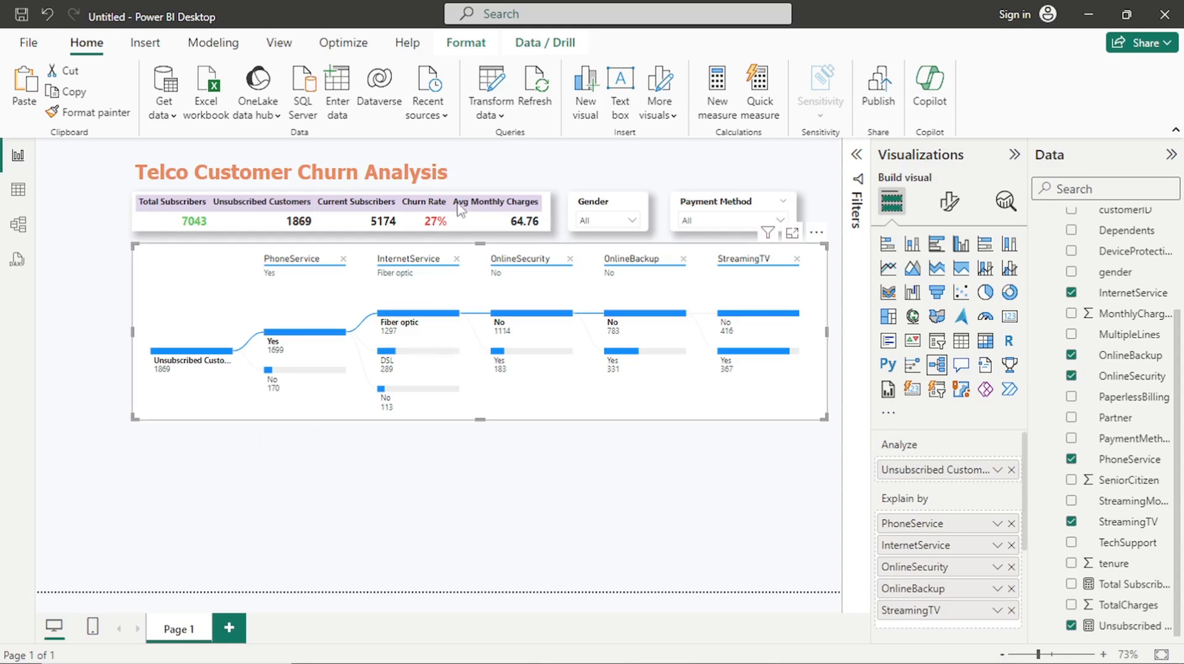
{"action": "left_click", "coordinate": [428, 473]}
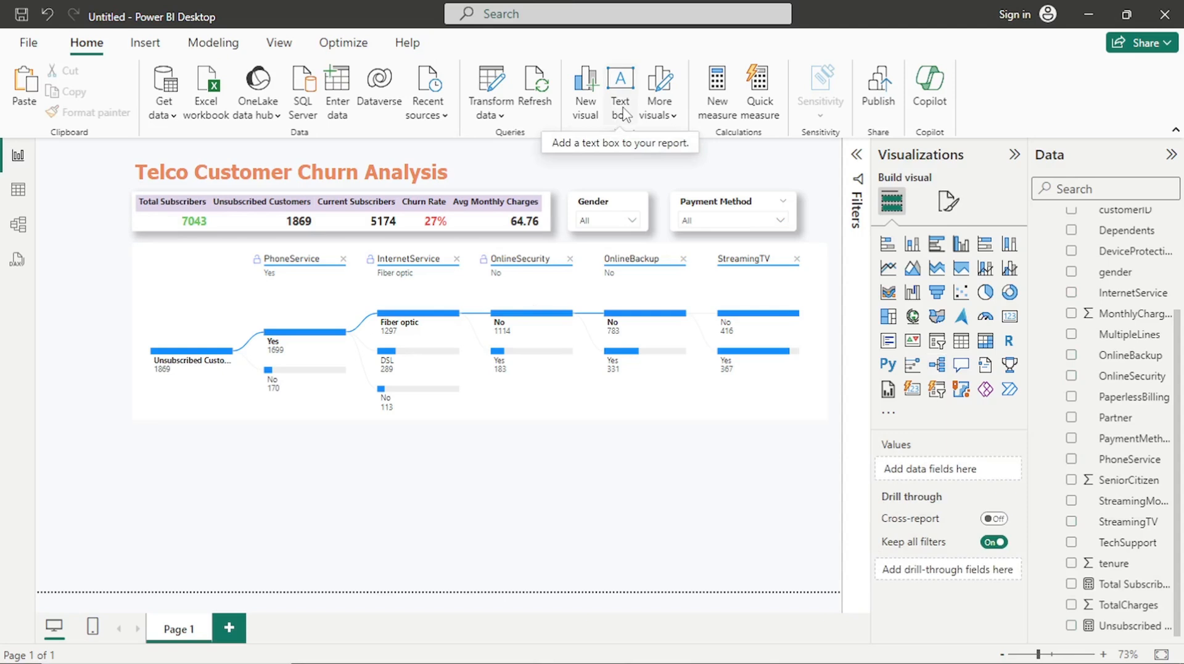
Insert a text box, shorten it, and place it directly beneath the decomposition tree at the tree's full width
{"action": "left_click", "coordinate": [622, 111]}
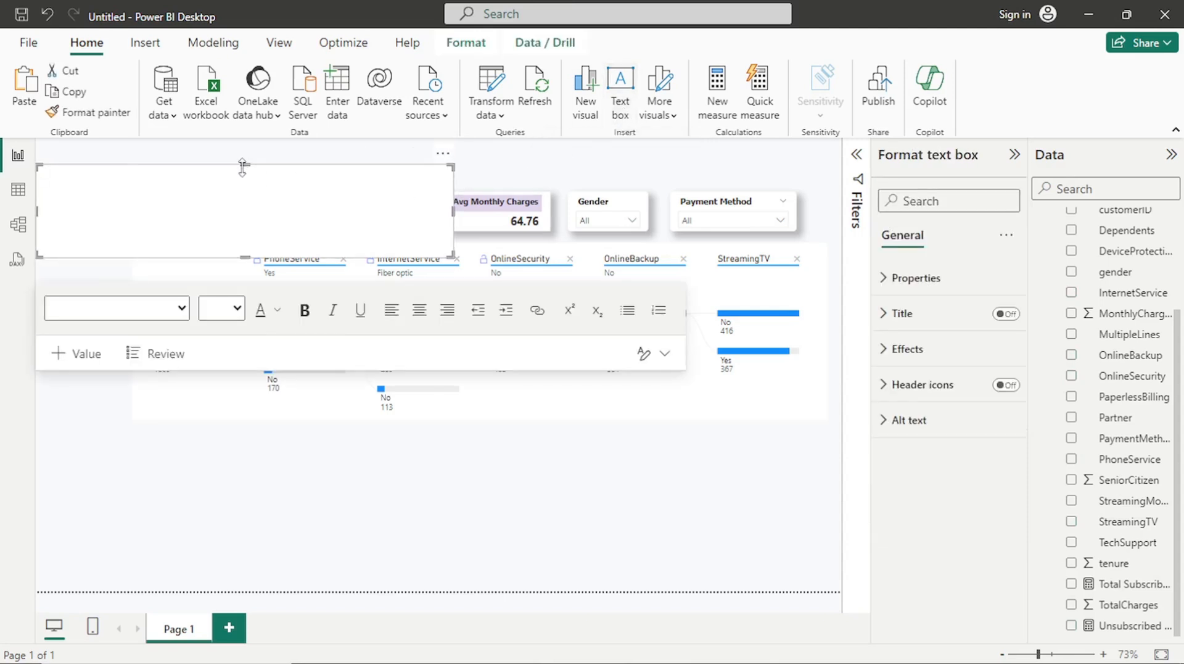
{"action": "left_click_drag", "start_coordinate": [242, 165], "coordinate": [260, 218]}
{"action": "left_click_drag", "start_coordinate": [441, 212], "coordinate": [824, 438]}
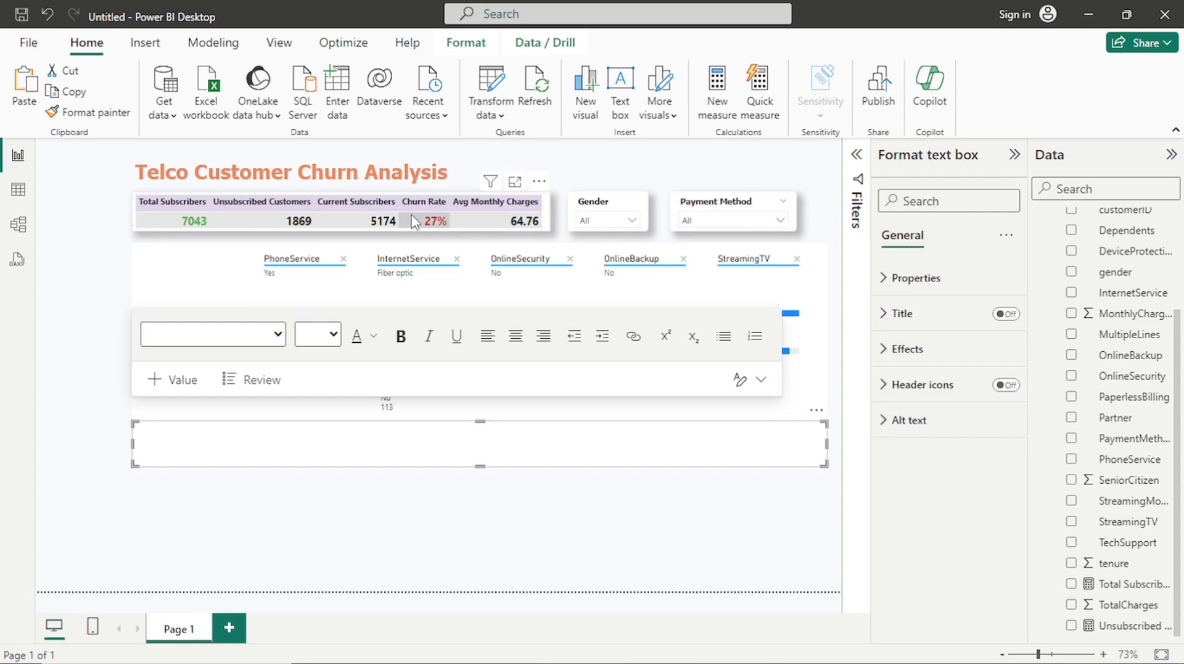
Enter a bold note that most unsubscribed customers used both phone and internet services and that marketing needs to upsell other internet methods
{"action": "type", "text": "From the tree map analysis, most unsubscribed customers used both phone and internet services. Those who did not have the phone services only used the DSN as the media of internet. The marketing department needs to upsell other internet methods to those who are not willing to take phone services"}
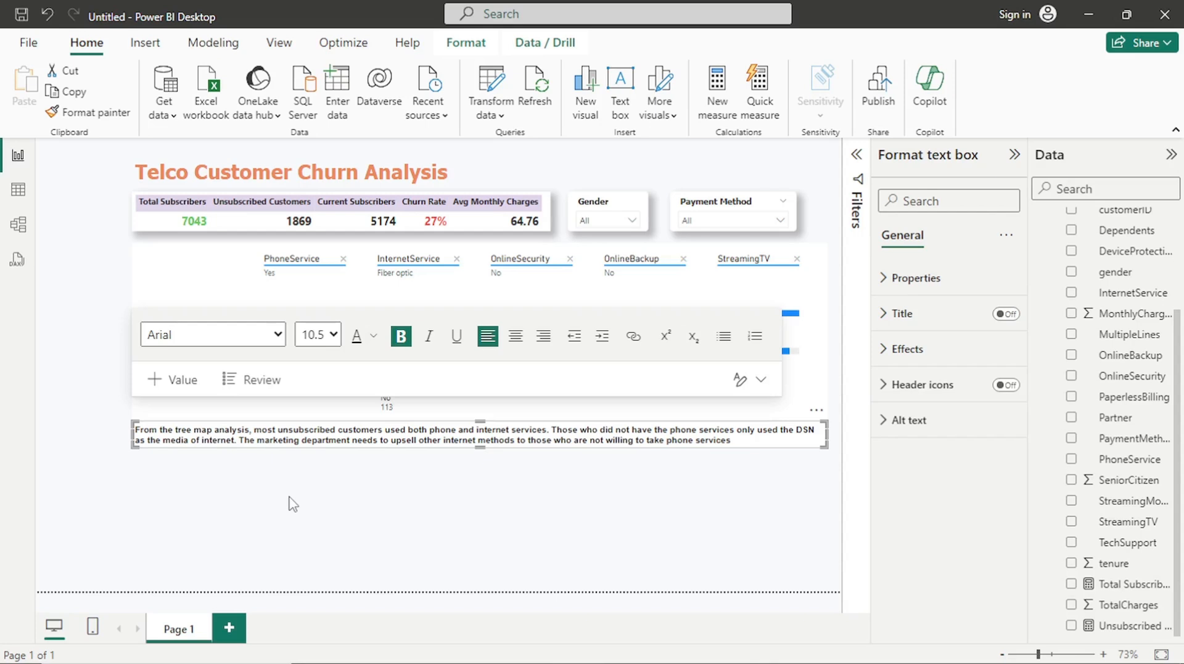
{"action": "left_click", "coordinate": [265, 486]}
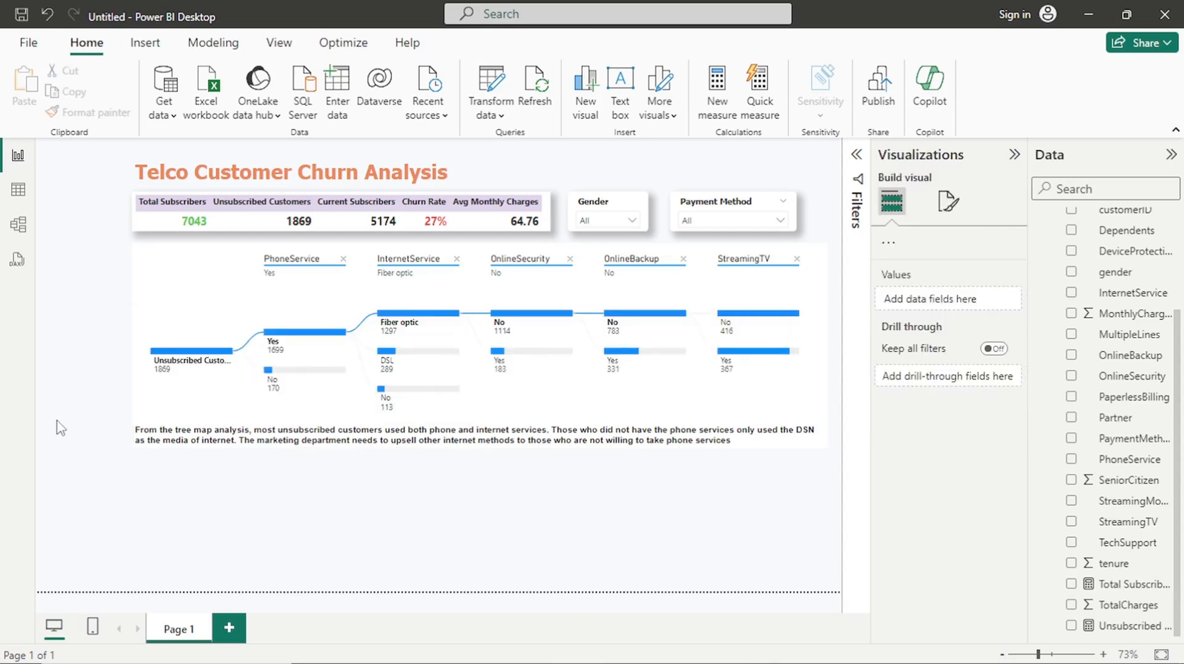
{"action": "left_click", "coordinate": [160, 407]}
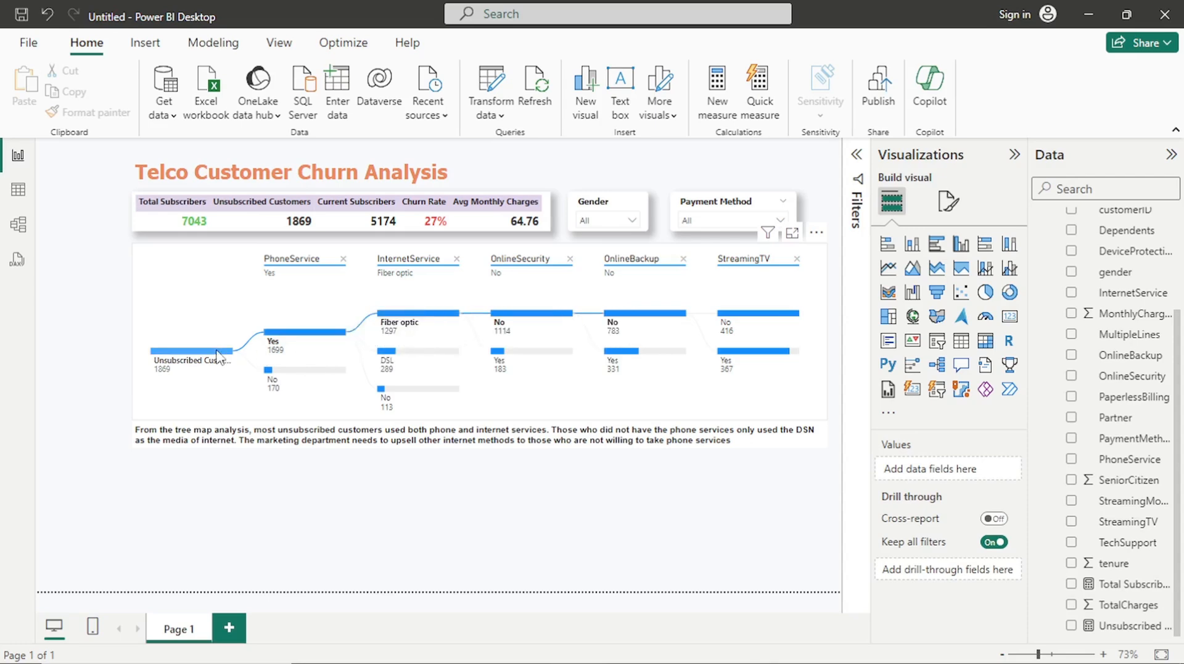
{"action": "mouse_move", "coordinate": [216, 356]}
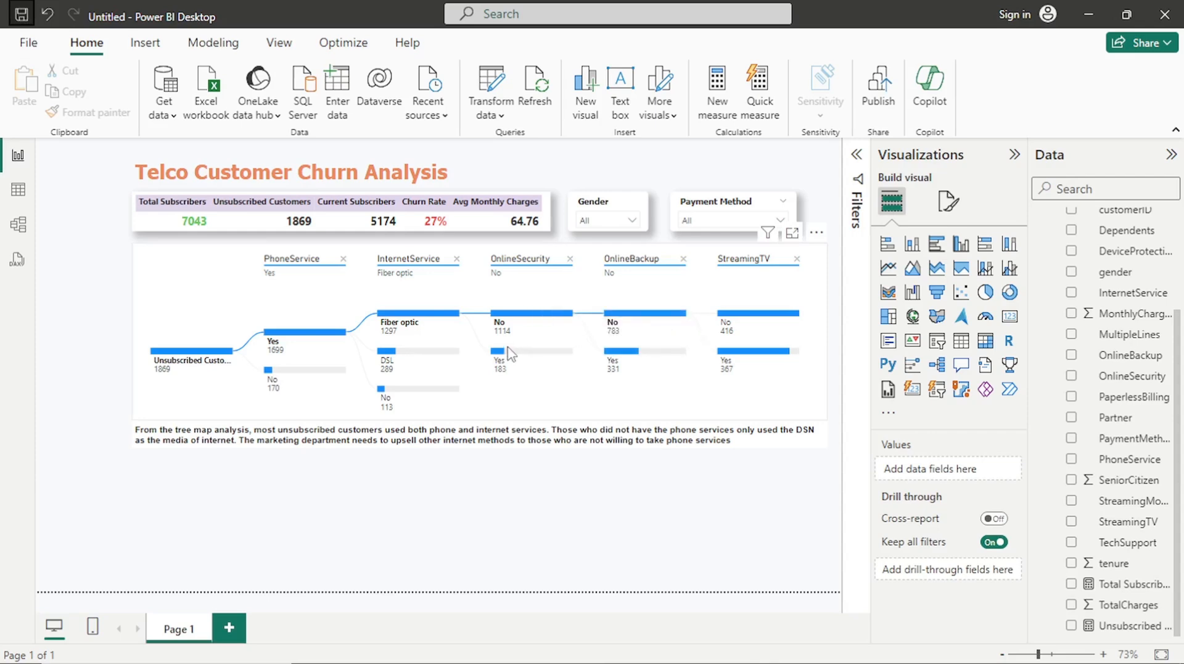
Turn on the shadow effect for the analysis text box beneath the tree
{"action": "left_click", "coordinate": [526, 442]}
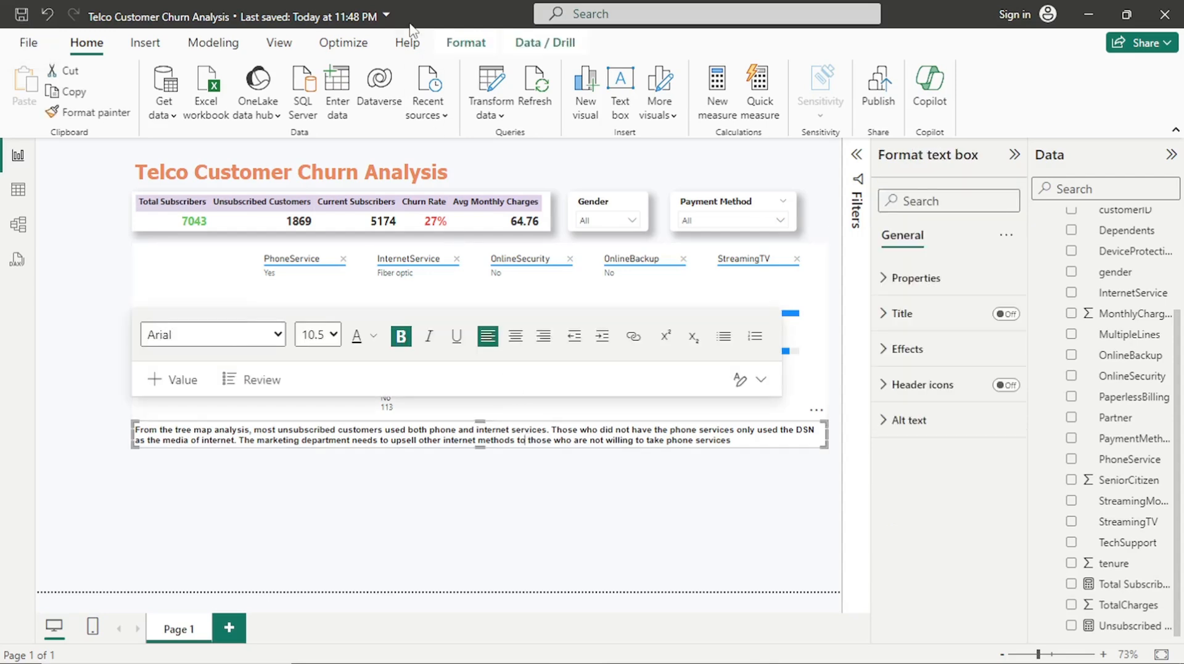
{"action": "left_click", "coordinate": [919, 351]}
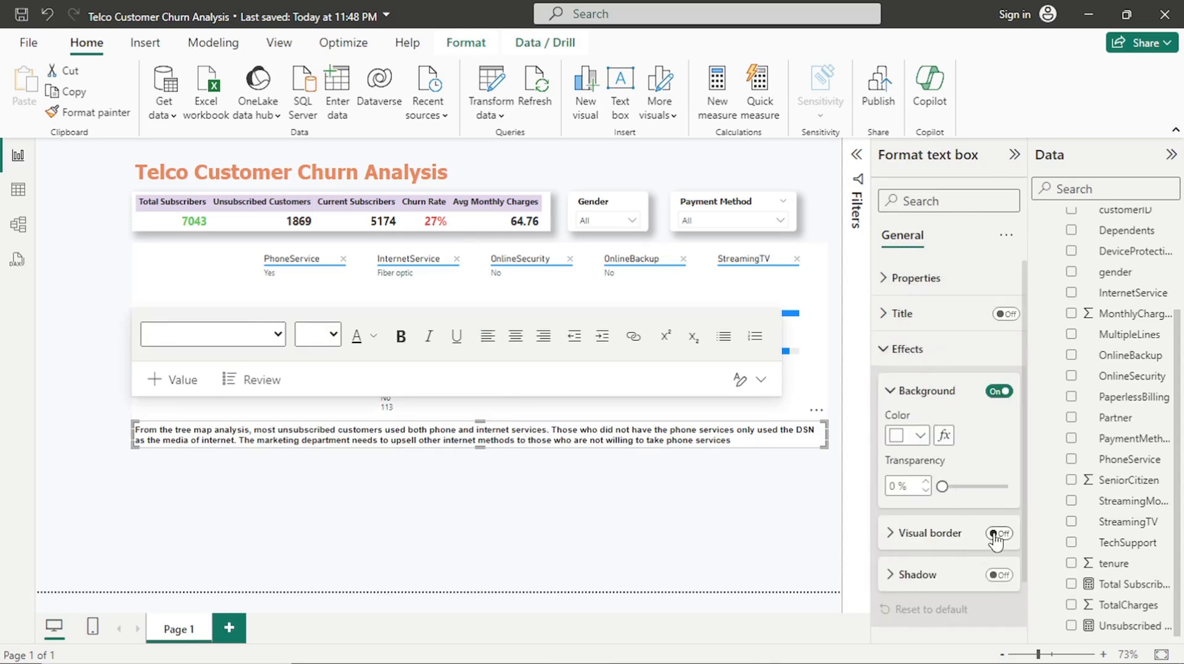
{"action": "left_click", "coordinate": [995, 579]}
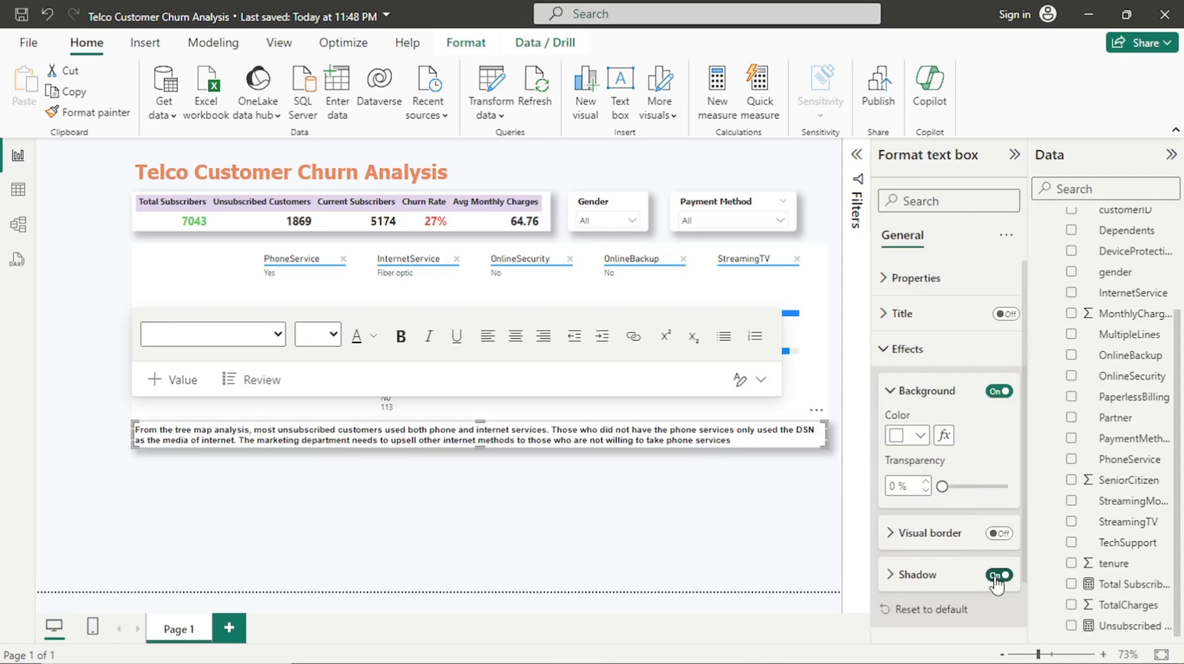
{"action": "left_click", "coordinate": [677, 495]}
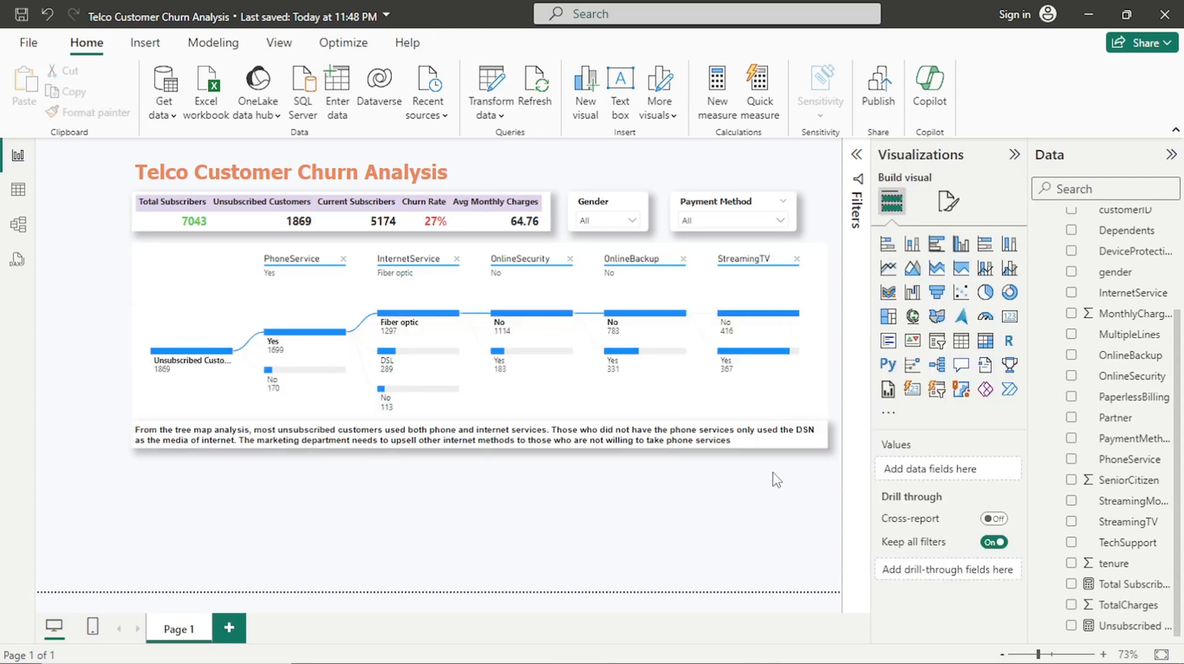
Set the analysis text box's background transparency to 100%
{"action": "left_click", "coordinate": [791, 441]}
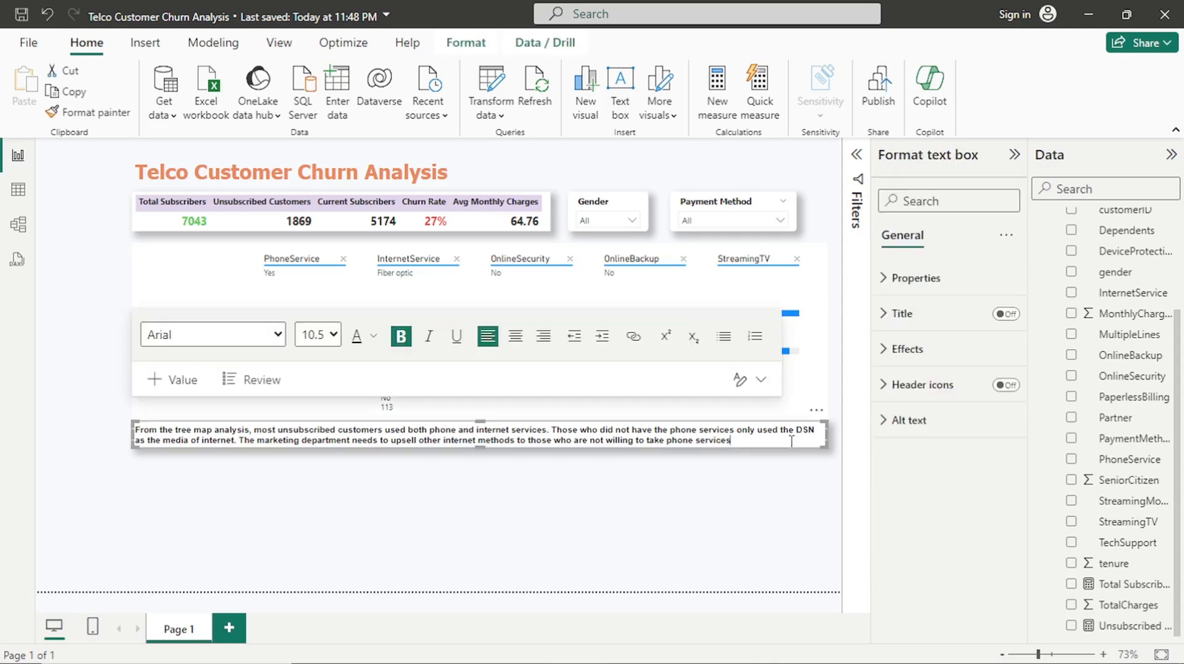
{"action": "left_click", "coordinate": [907, 349]}
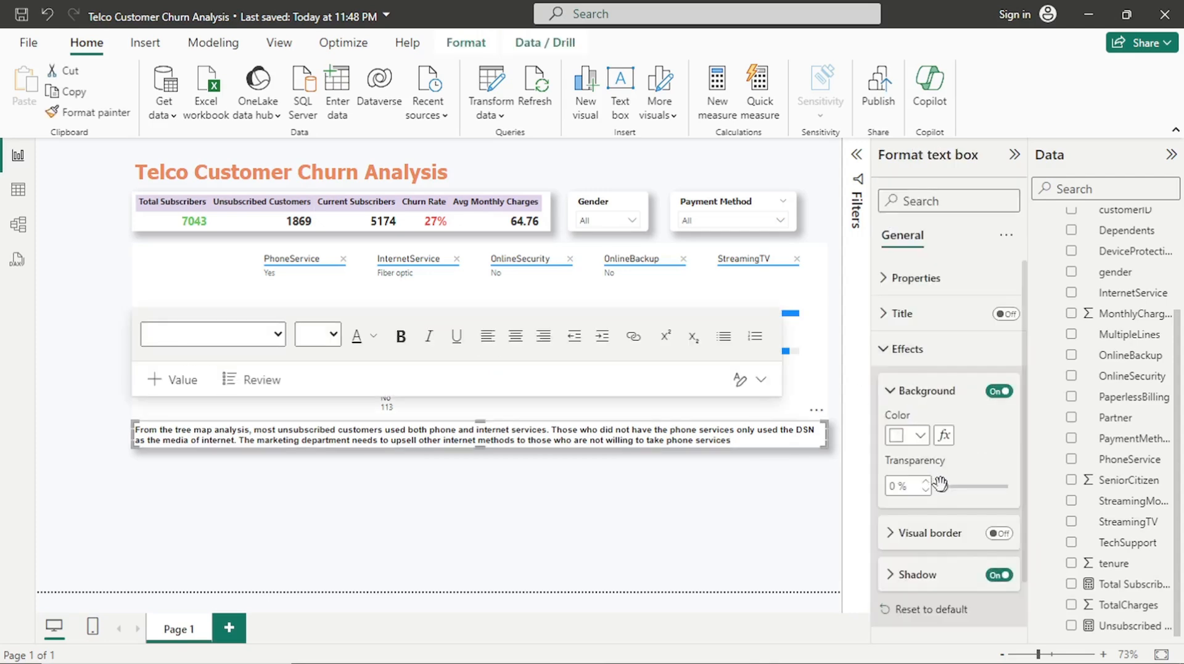
{"action": "left_click_drag", "start_coordinate": [939, 486], "coordinate": [1024, 507]}
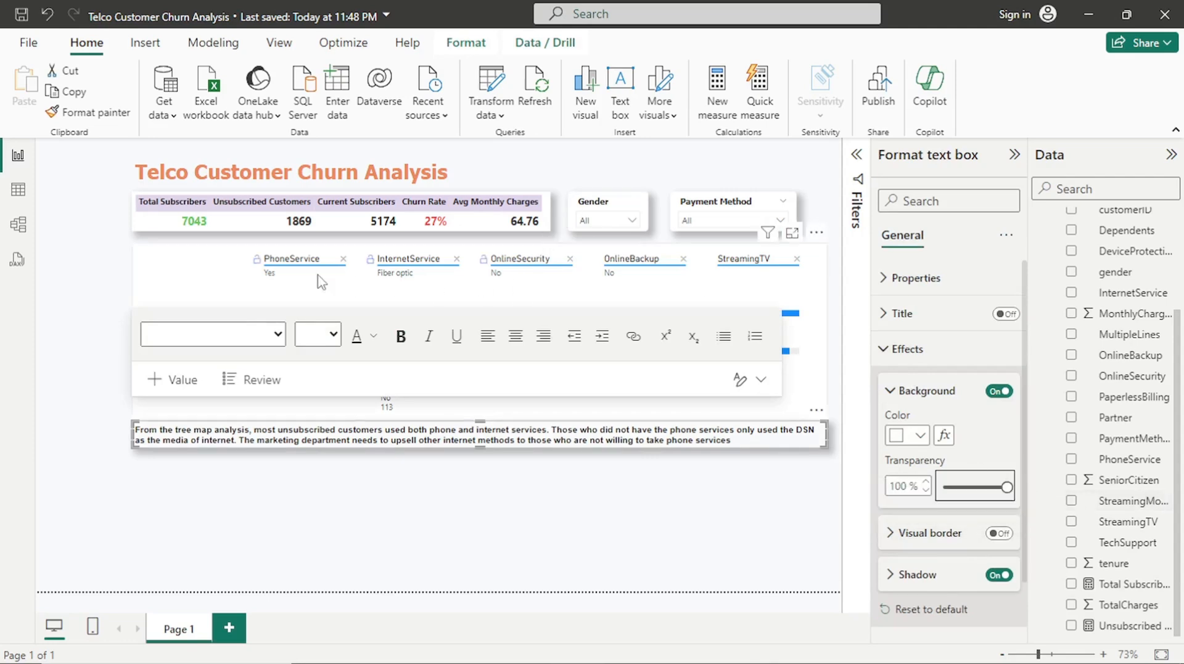
Change the decomposition tree's background color to light purple
{"action": "left_click", "coordinate": [160, 281]}
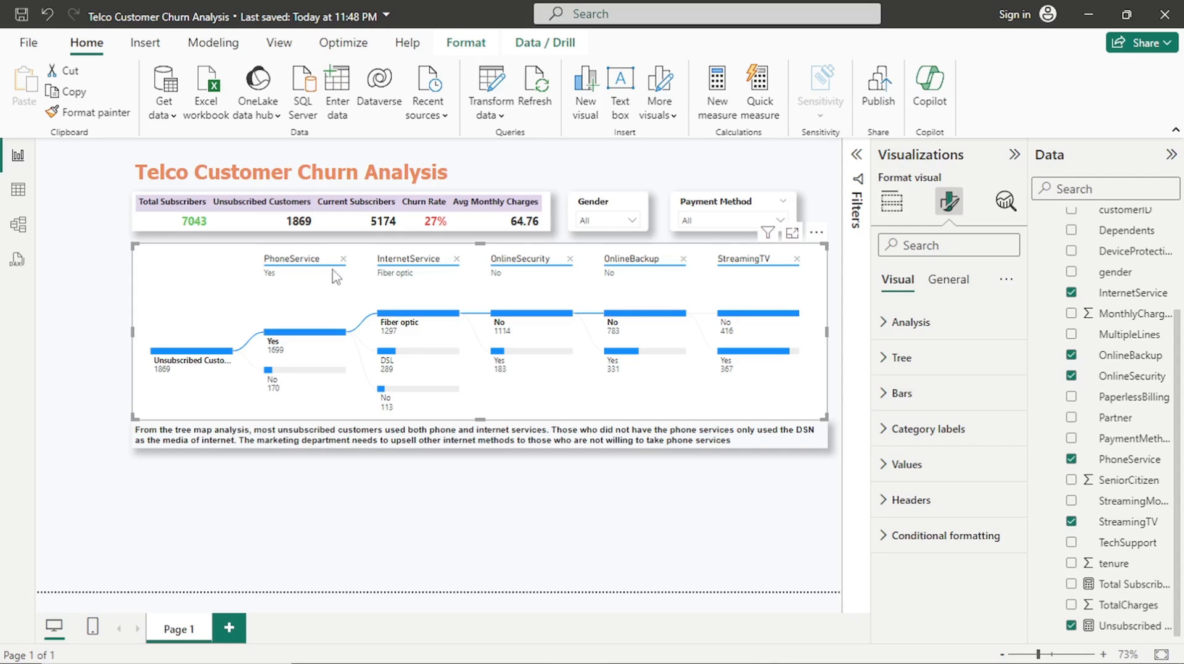
{"action": "left_click", "coordinate": [949, 283]}
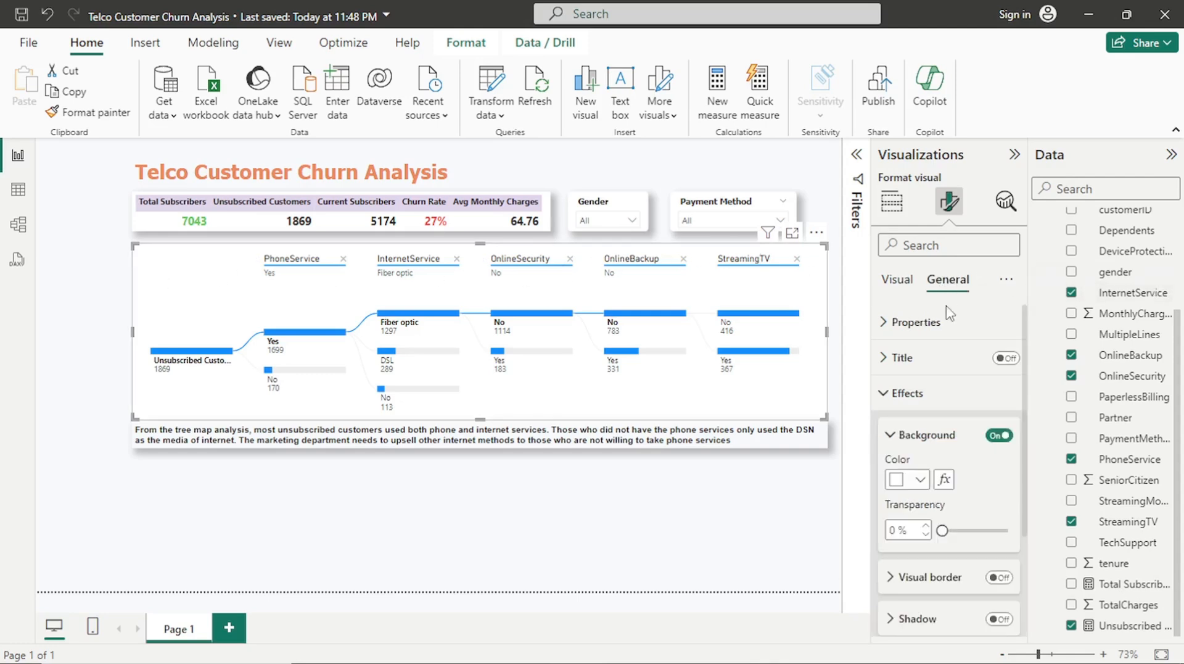
{"action": "left_click", "coordinate": [922, 480]}
{"action": "left_click", "coordinate": [980, 403]}
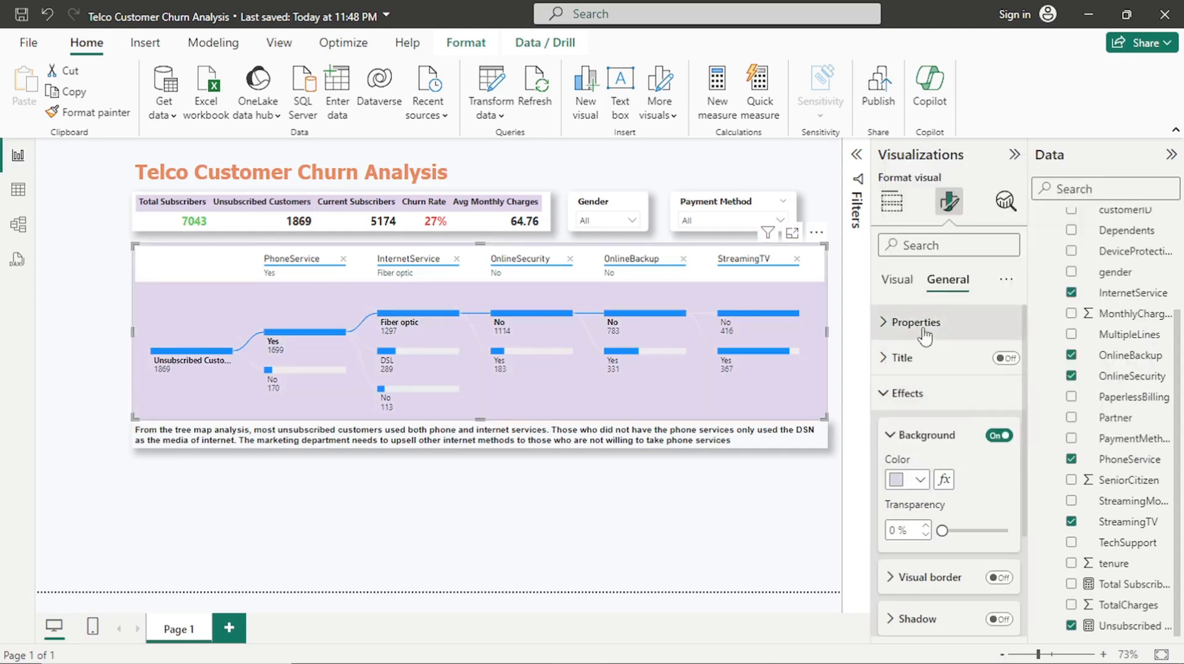
Turn on the shadow effect for the decomposition tree
{"action": "left_click", "coordinate": [922, 395]}
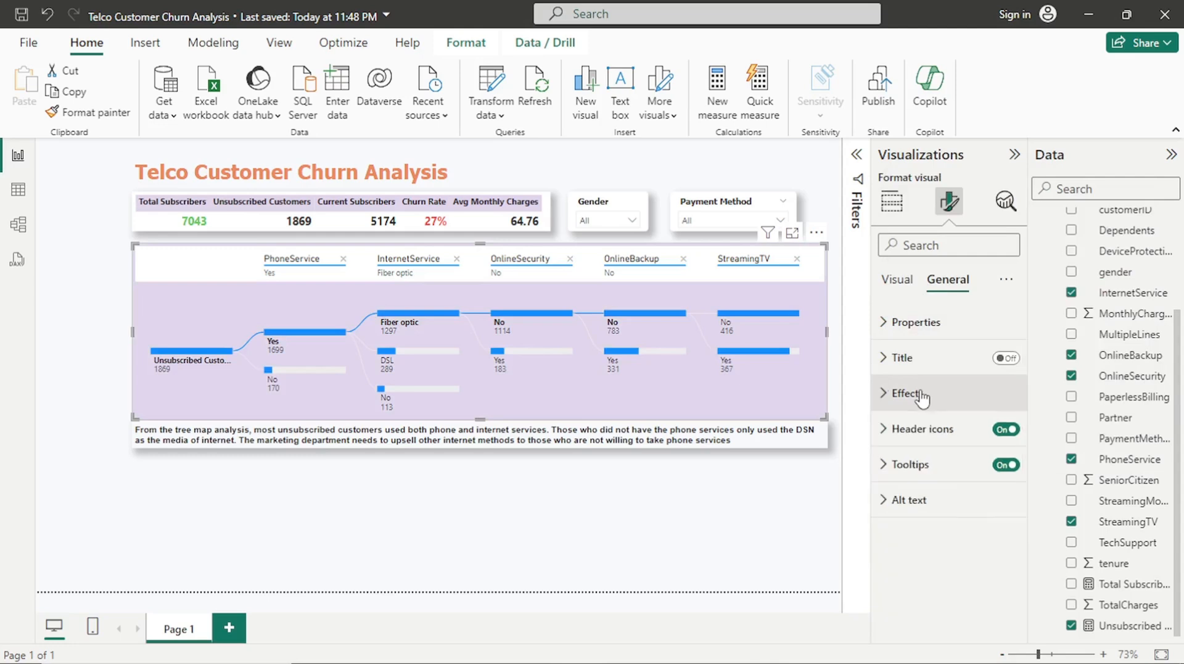
{"action": "left_click", "coordinate": [921, 395]}
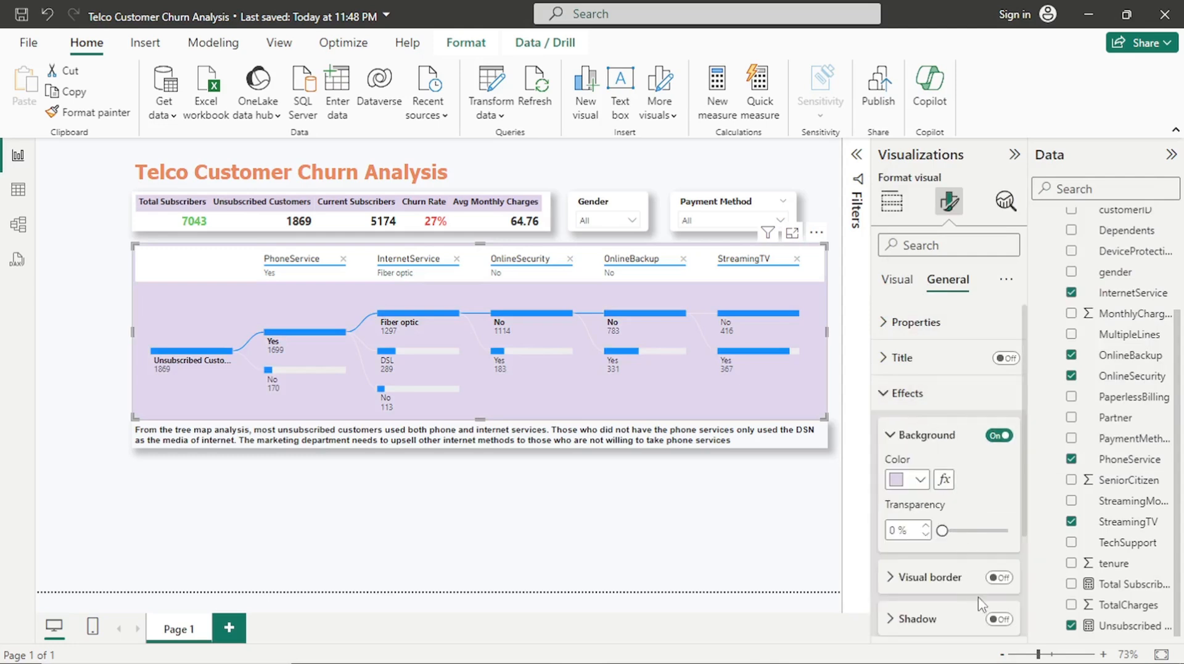
{"action": "left_click", "coordinate": [996, 619]}
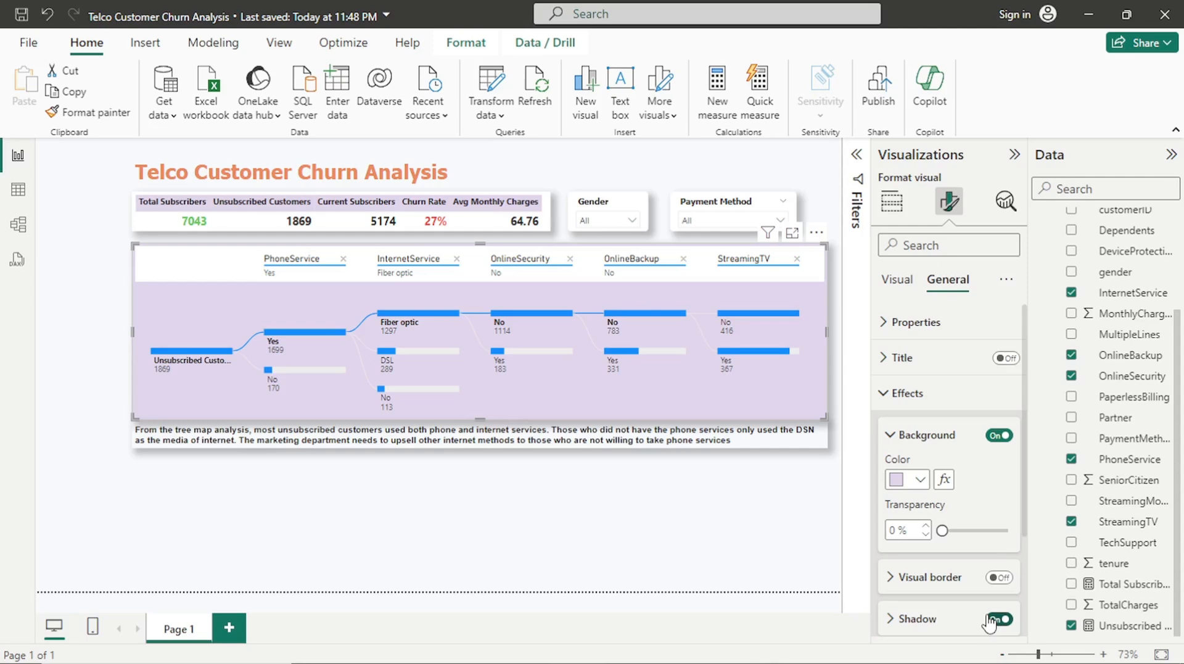
Give the decomposition tree a white visual border with 5 px rounded corners
{"action": "left_click", "coordinate": [994, 578]}
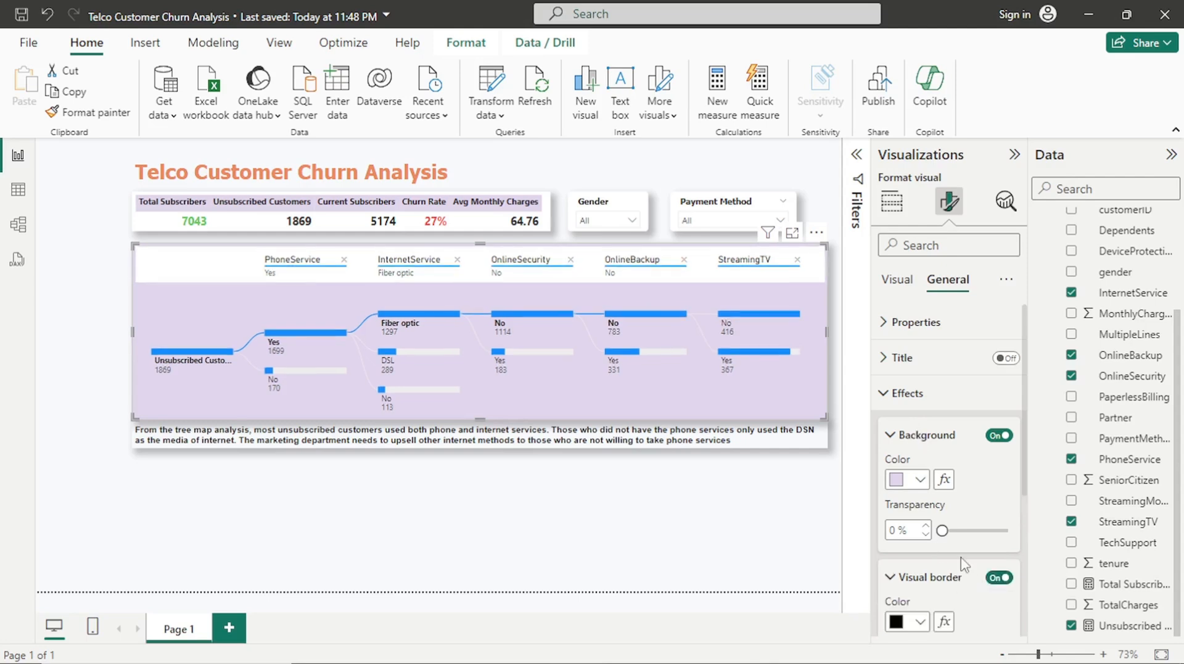
{"action": "scroll", "coordinate": [951, 558], "scroll_direction": "down", "scroll_amount": 3}
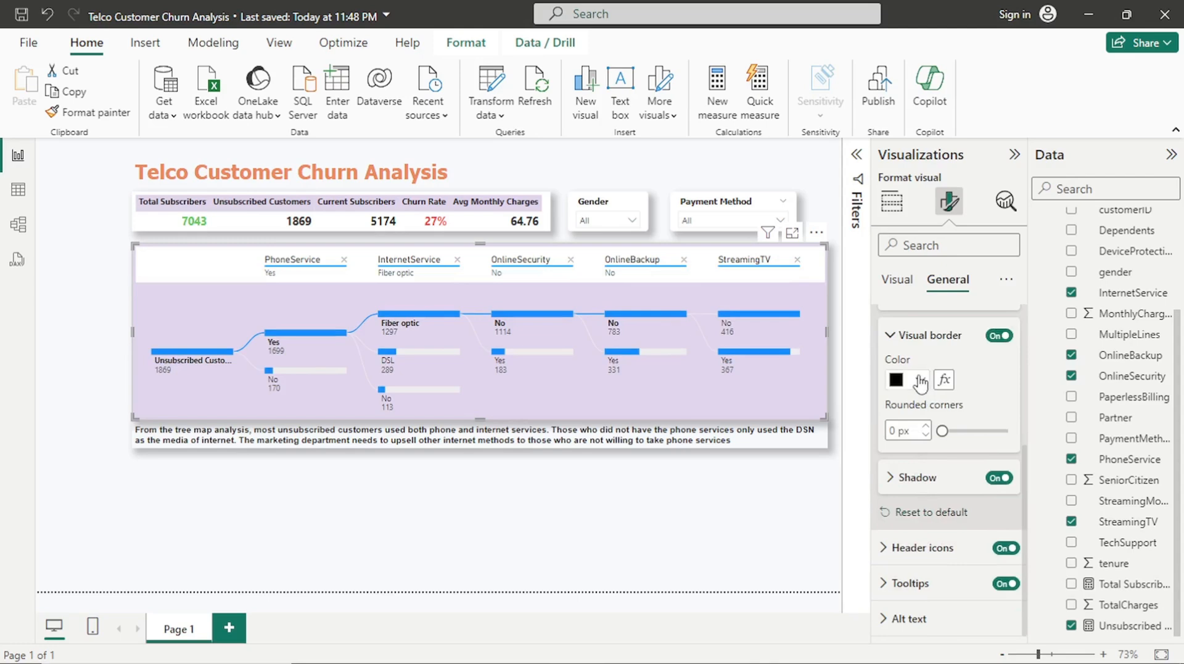
{"action": "left_click", "coordinate": [916, 377]}
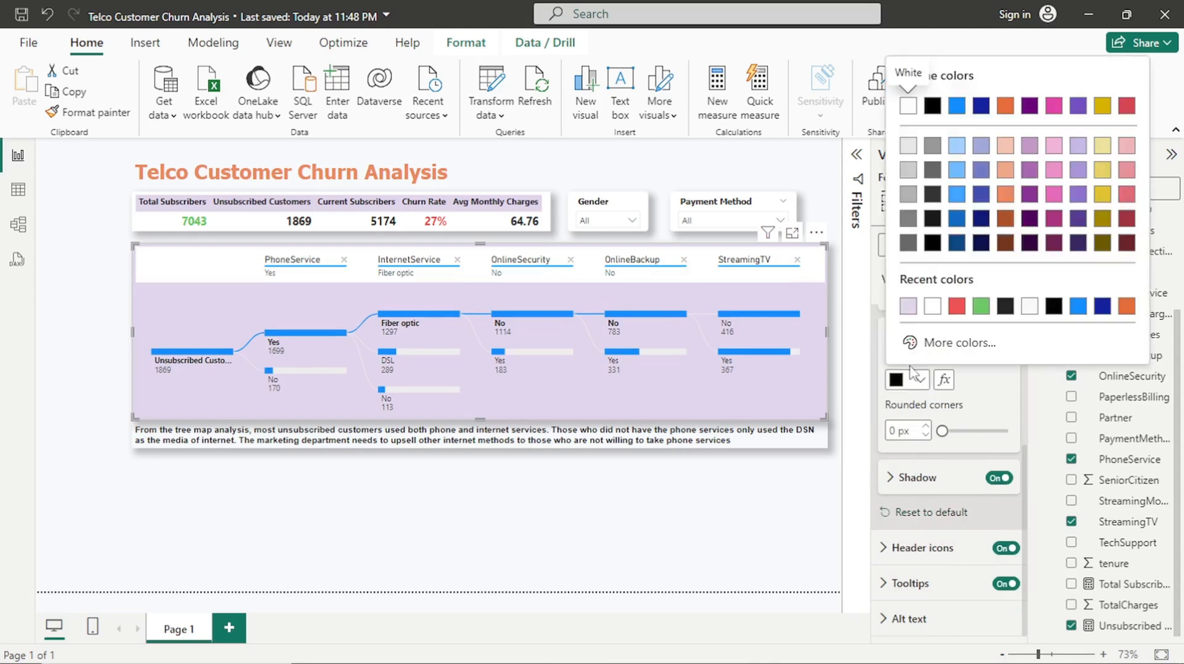
{"action": "left_click", "coordinate": [932, 306]}
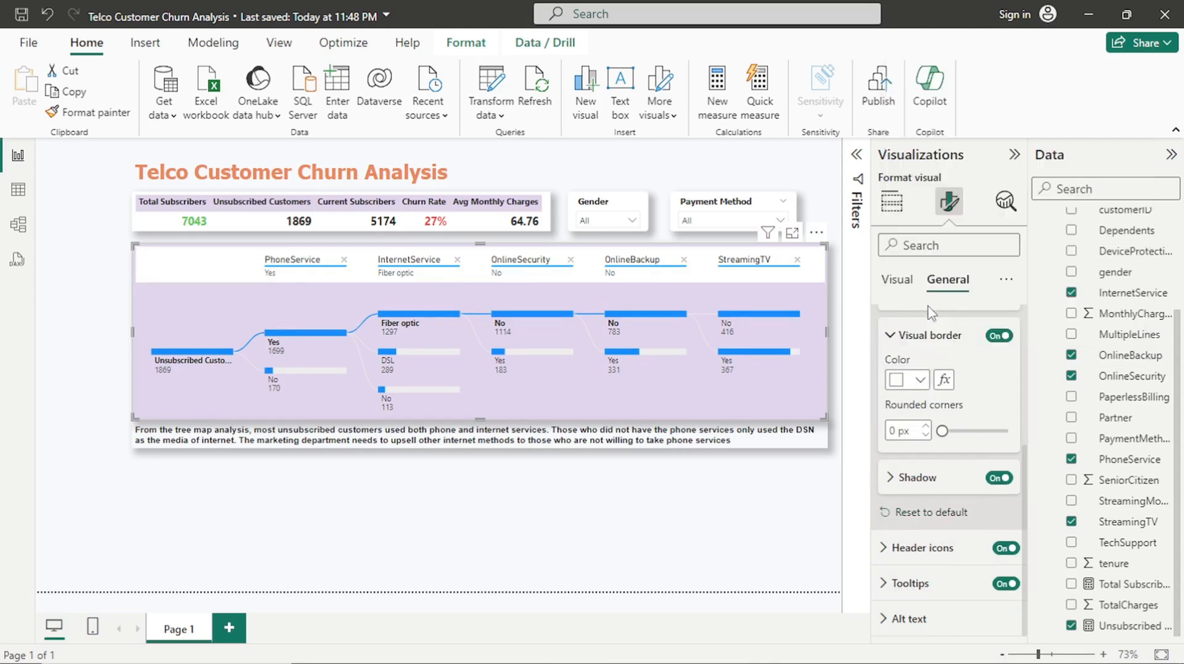
{"action": "left_click", "coordinate": [924, 427]}
{"action": "left_click", "coordinate": [924, 426]}
{"action": "left_click", "coordinate": [924, 426]}
{"action": "left_click", "coordinate": [924, 427]}
{"action": "left_click", "coordinate": [924, 427]}
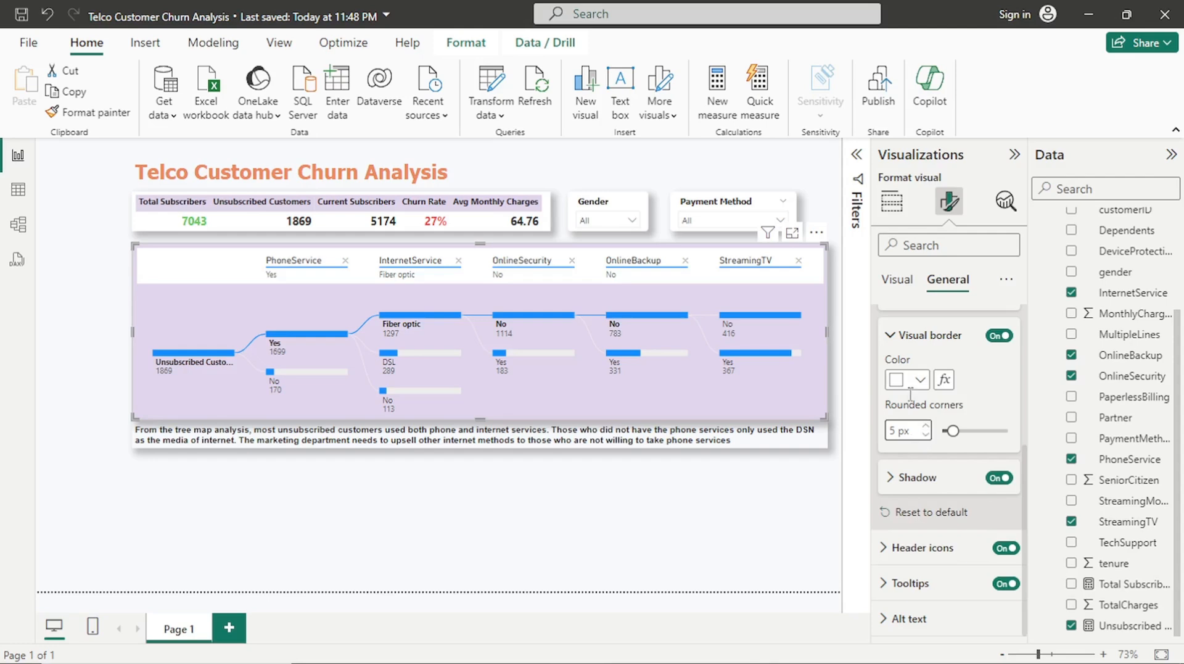
Set the selected connector line color of the decomposition tree to gray #B3B3BC
{"action": "left_click", "coordinate": [900, 283]}
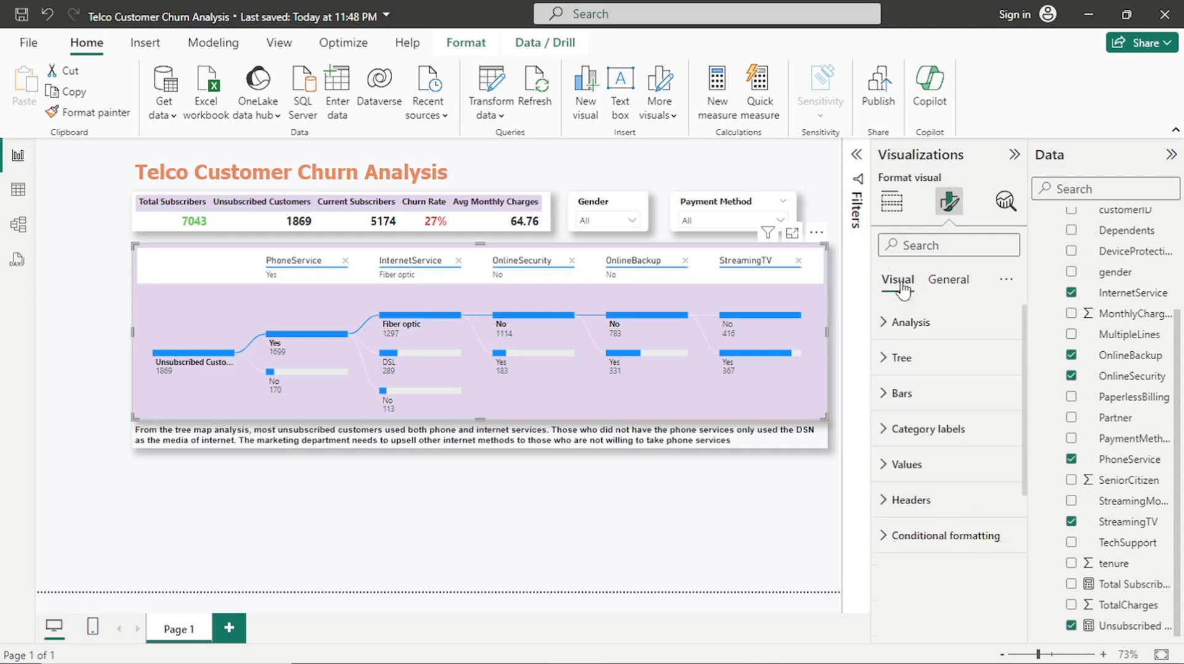
{"action": "left_click", "coordinate": [909, 359]}
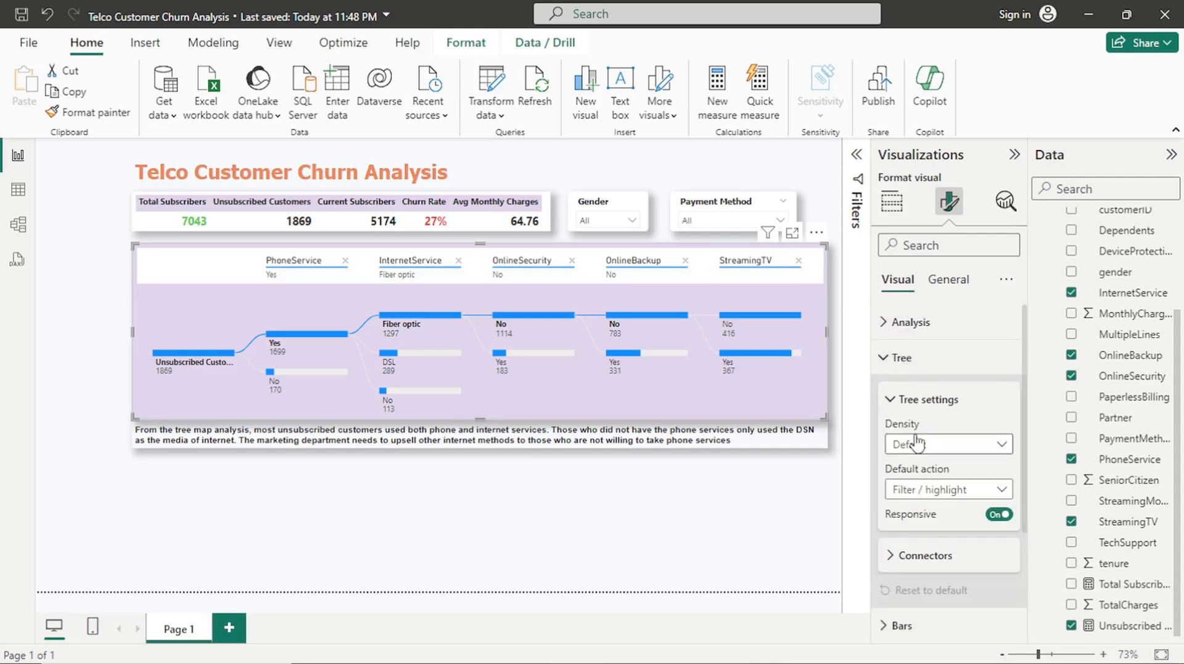
{"action": "left_click", "coordinate": [930, 556]}
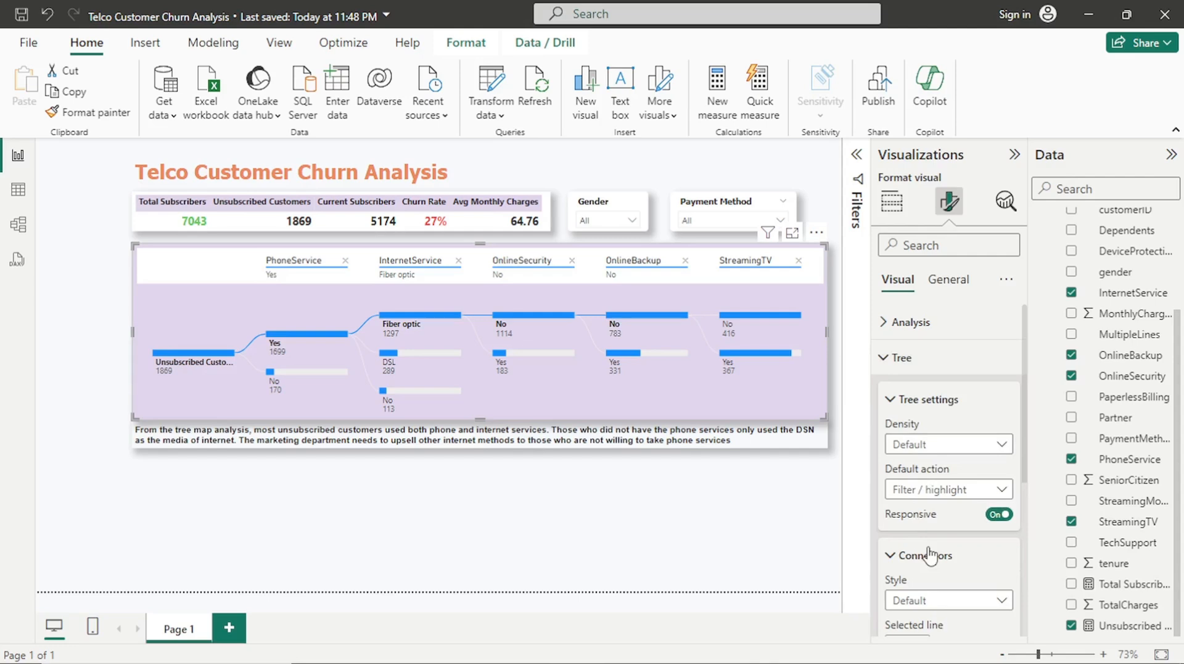
{"action": "scroll", "coordinate": [925, 531], "scroll_direction": "down", "scroll_amount": 3}
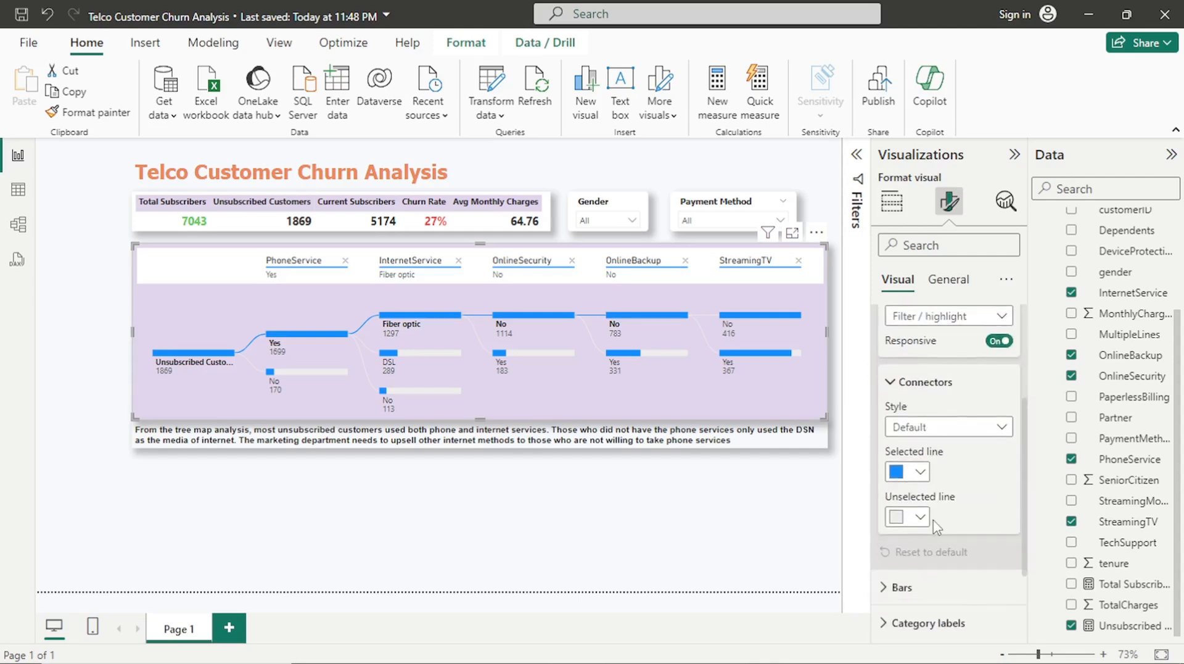
{"action": "left_click", "coordinate": [920, 473]}
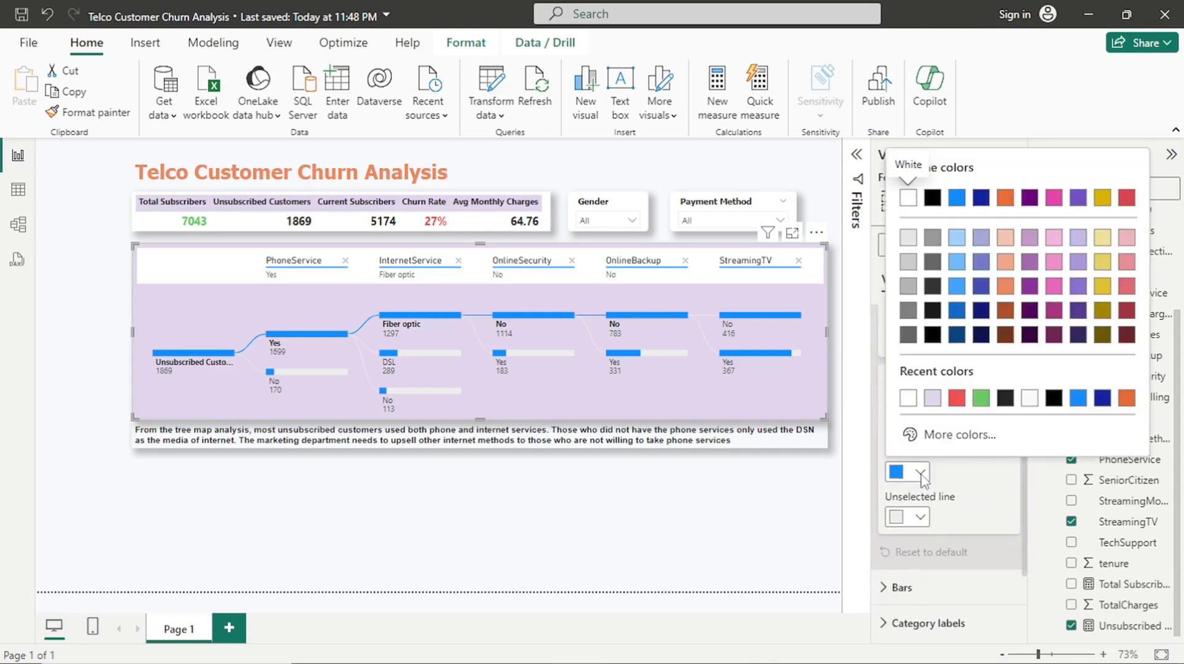
{"action": "left_click", "coordinate": [934, 439]}
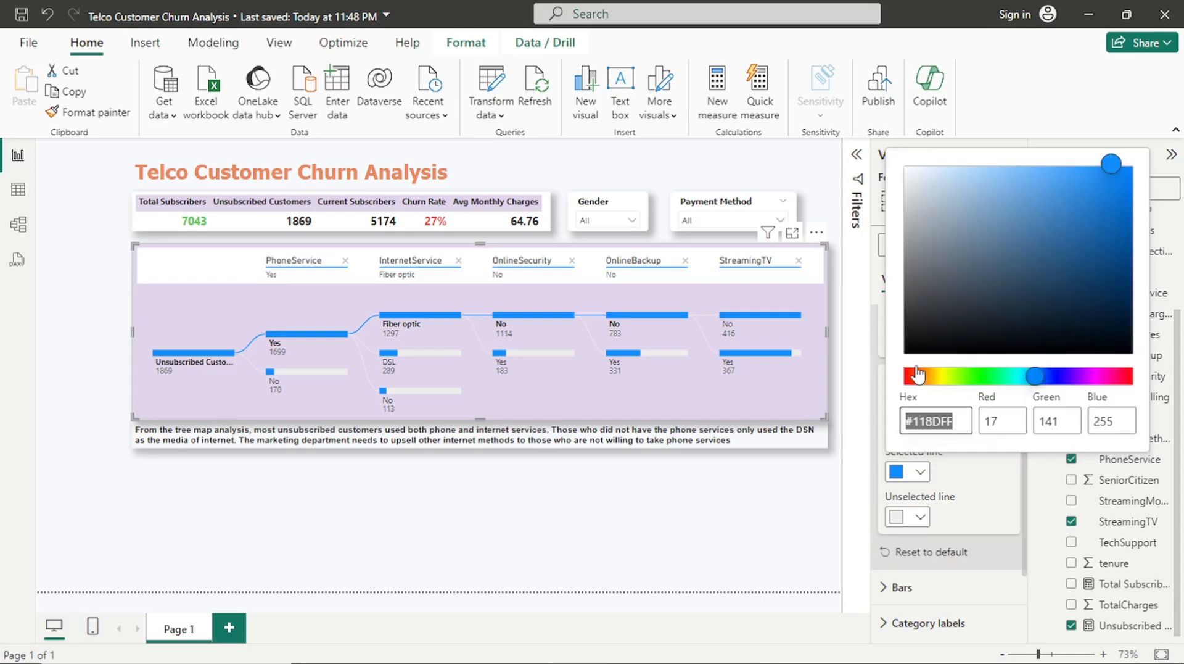
{"action": "left_click", "coordinate": [955, 423]}
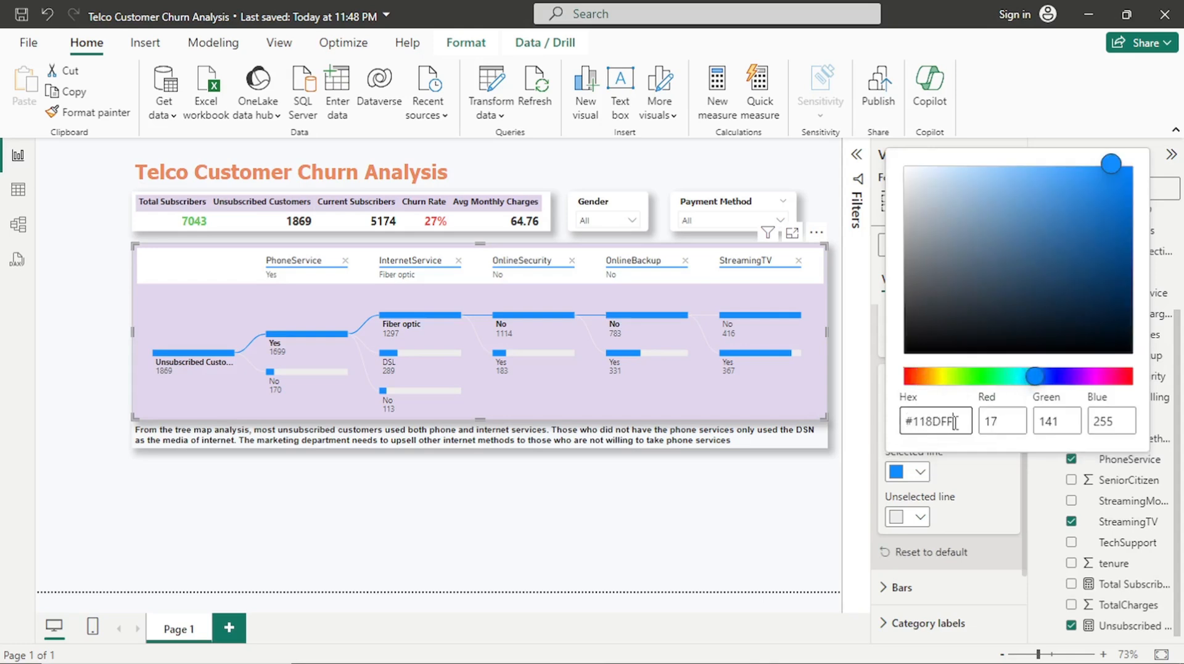
{"action": "key", "text": "BackSpace"}
{"action": "key", "text": "BackSpace"}
{"action": "key", "text": "BackSpace"}
{"action": "key", "text": "BackSpace"}
{"action": "key", "text": "BackSpace"}
{"action": "key", "text": "BackSpace"}
{"action": "type", "text": "B3B3BC"}
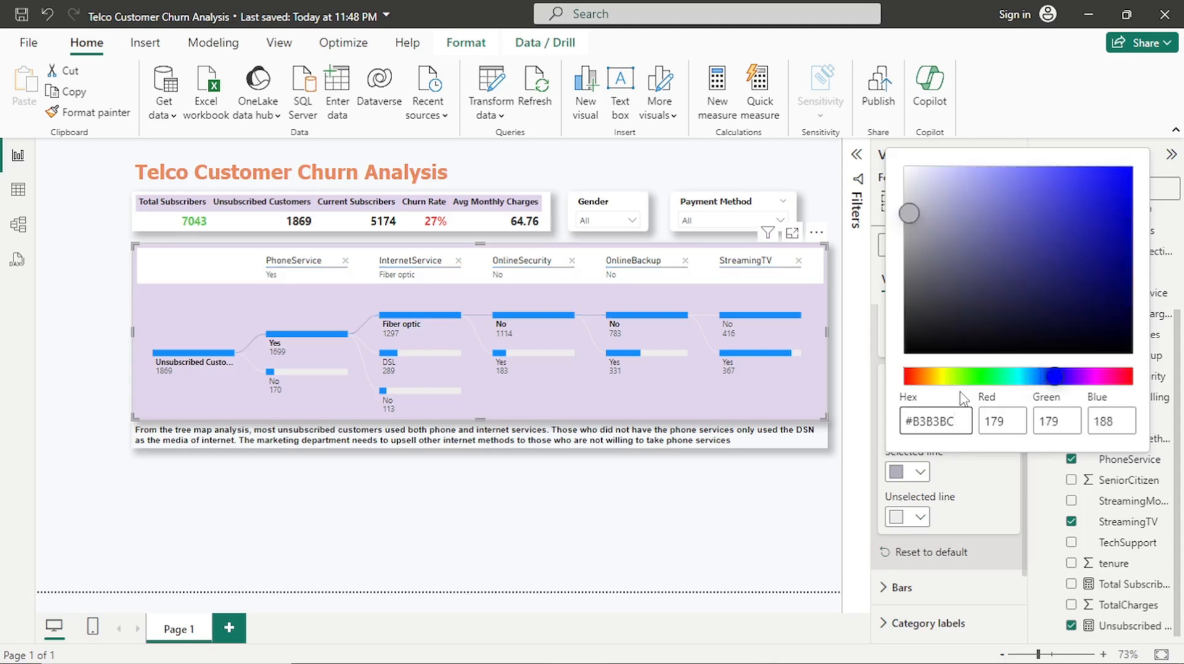
Adjust the decomposition tree's selected connector line color to #B7B7BC
{"action": "left_click", "coordinate": [915, 211]}
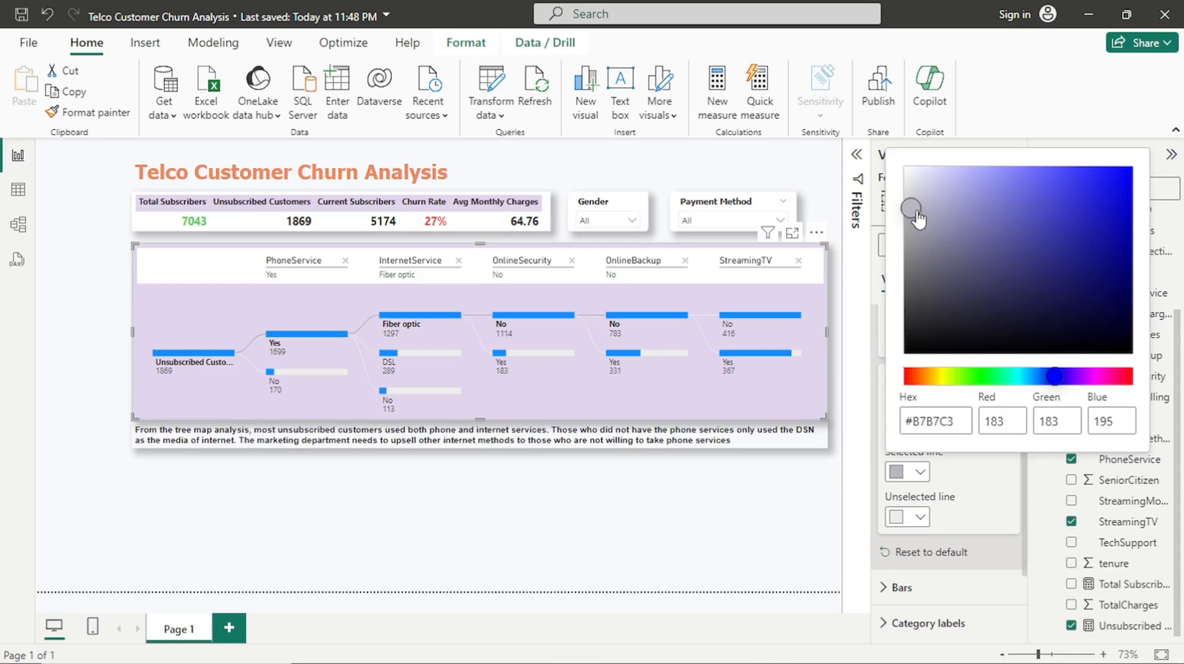
{"action": "left_click", "coordinate": [965, 423]}
{"action": "key", "text": "BackSpace"}
{"action": "key", "text": "BackSpace"}
{"action": "type", "text": "BC"}
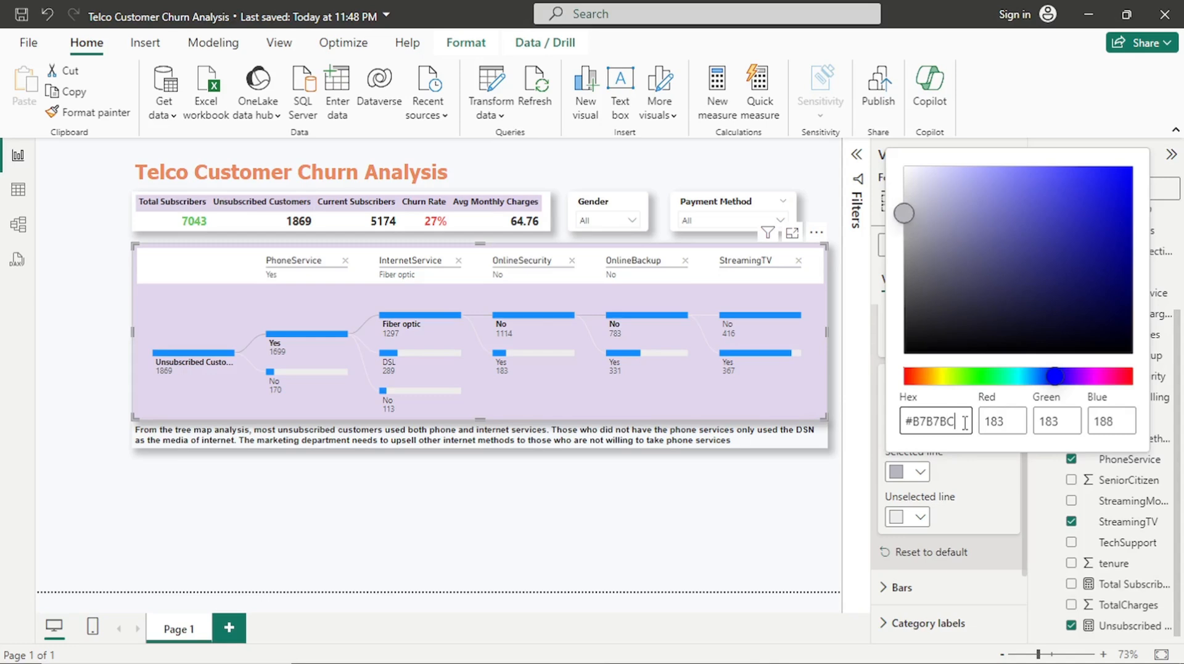
{"action": "left_click", "coordinate": [971, 480]}
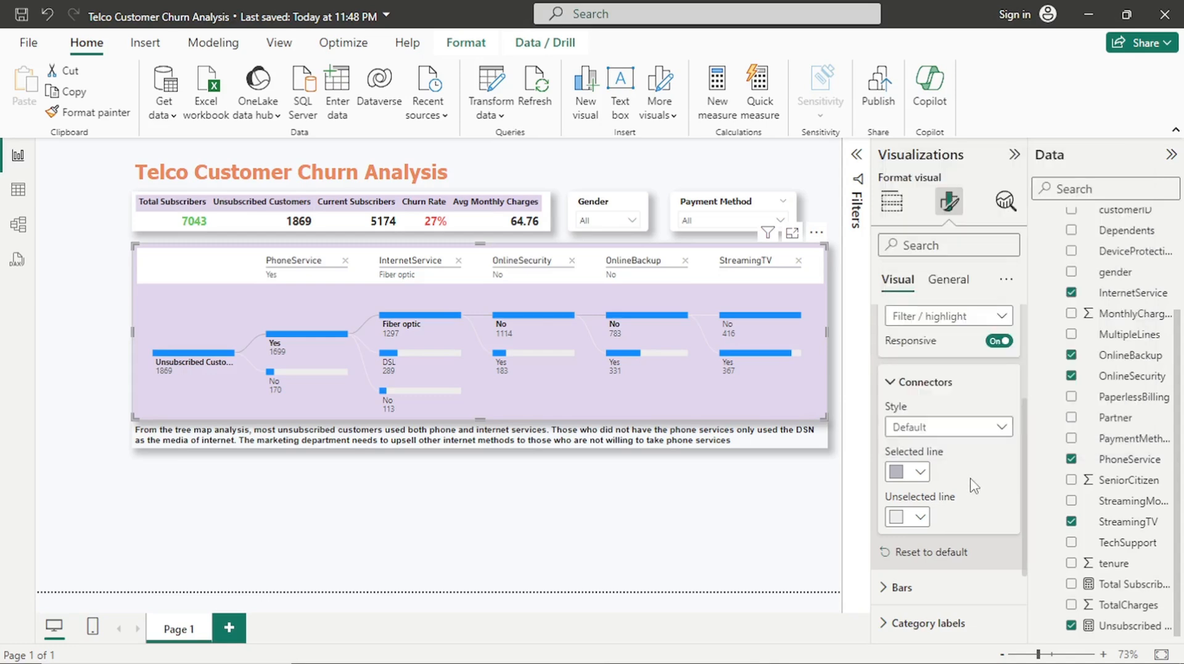
{"action": "left_click", "coordinate": [920, 389]}
Set the decomposition tree's positive bar color to gray #999999
{"action": "left_click", "coordinate": [934, 478]}
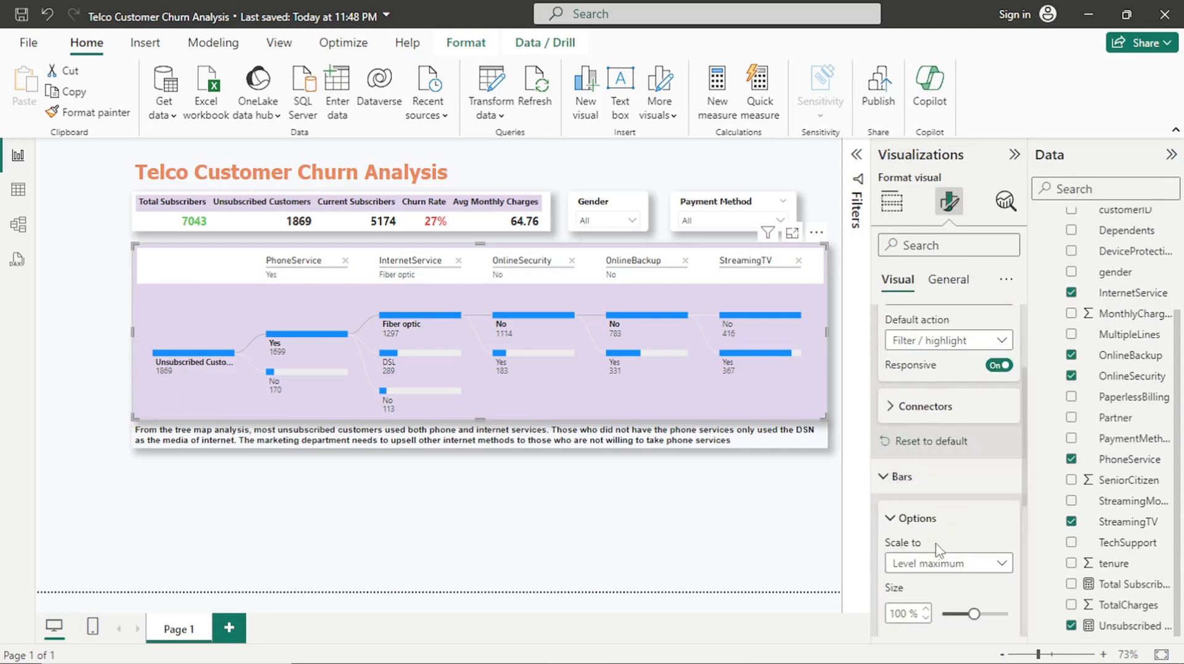
{"action": "scroll", "coordinate": [923, 524], "scroll_direction": "down", "scroll_amount": 5}
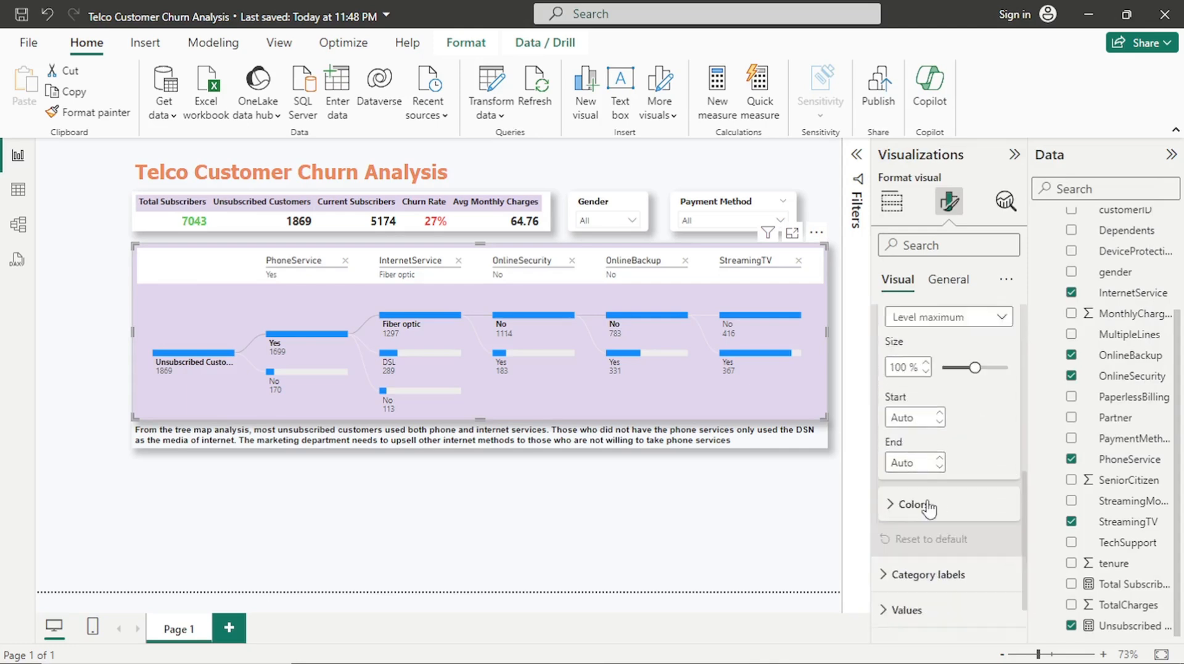
{"action": "left_click", "coordinate": [923, 500]}
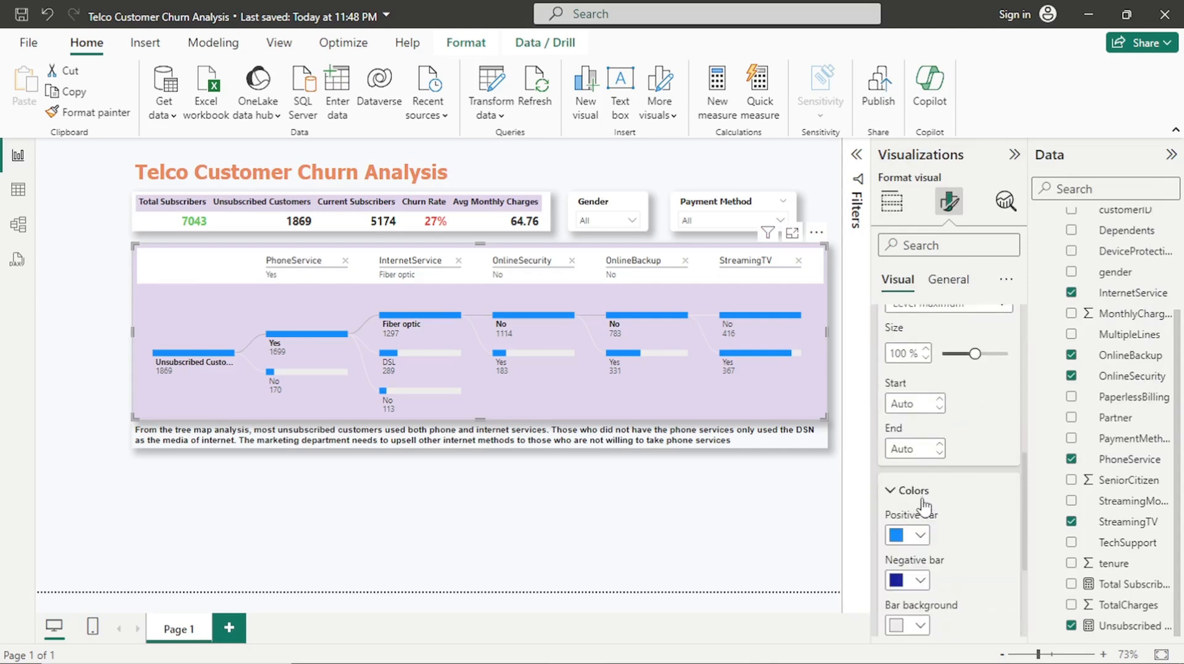
{"action": "left_click", "coordinate": [923, 537]}
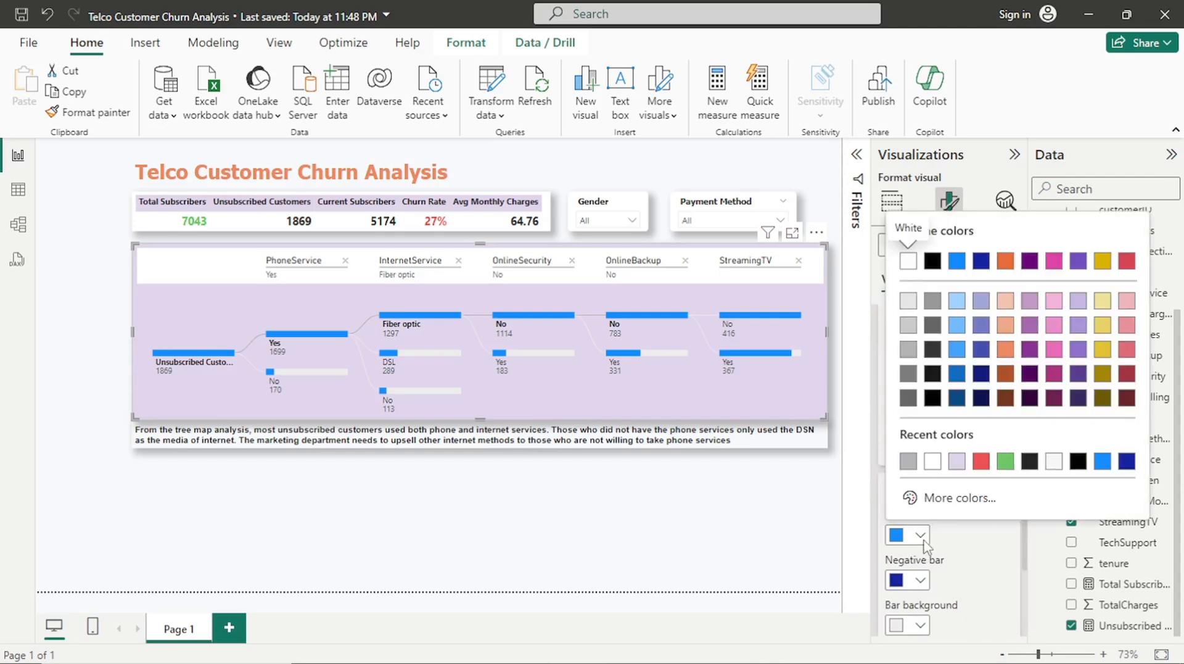
{"action": "left_click", "coordinate": [929, 500]}
{"action": "left_click", "coordinate": [953, 485]}
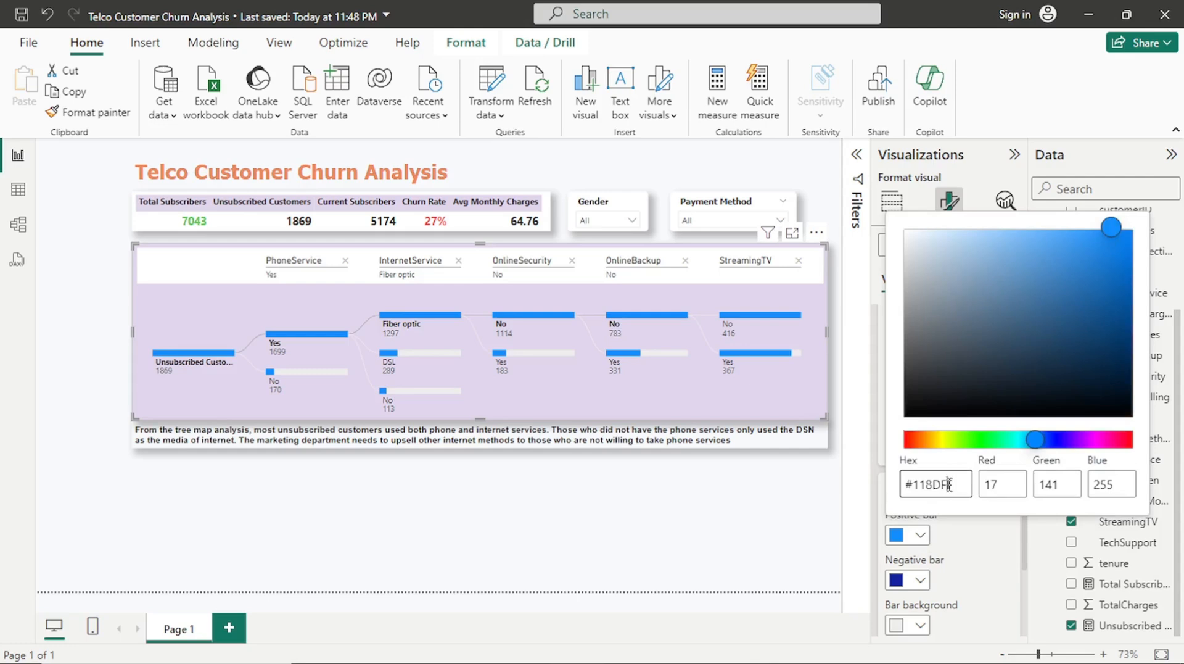
{"action": "key", "text": "BackSpace"}
{"action": "key", "text": "BackSpace"}
{"action": "key", "text": "BackSpace"}
{"action": "key", "text": "BackSpace"}
{"action": "key", "text": "BackSpace"}
{"action": "key", "text": "BackSpace"}
{"action": "type", "text": "999999"}
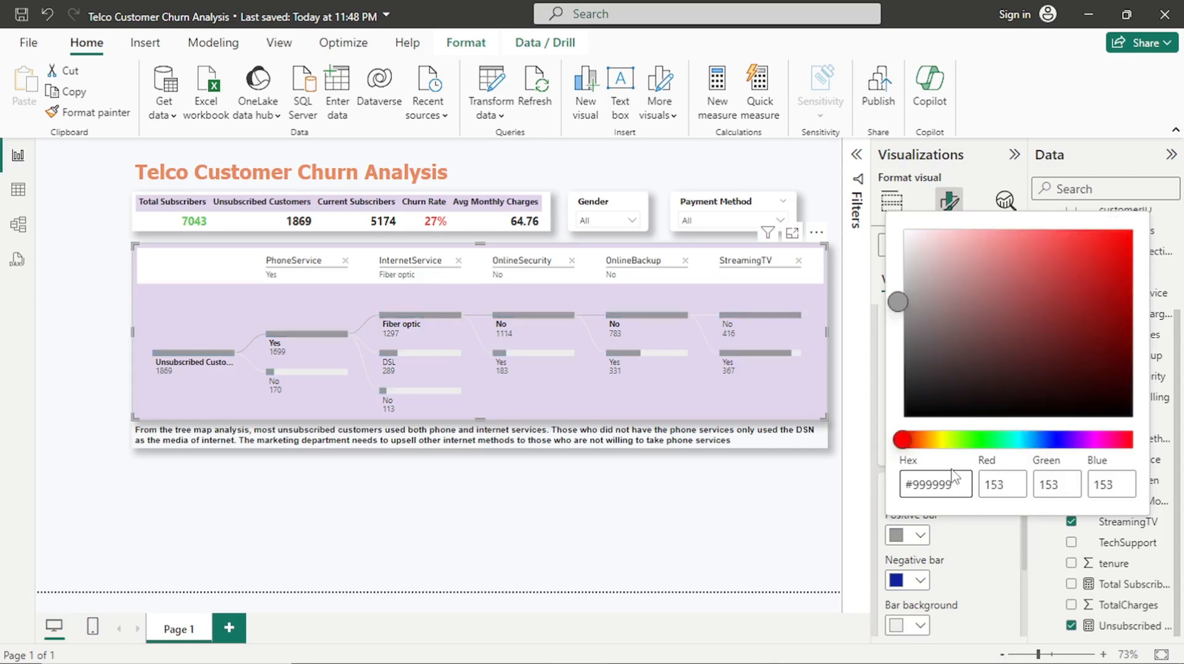
{"action": "left_click", "coordinate": [993, 562]}
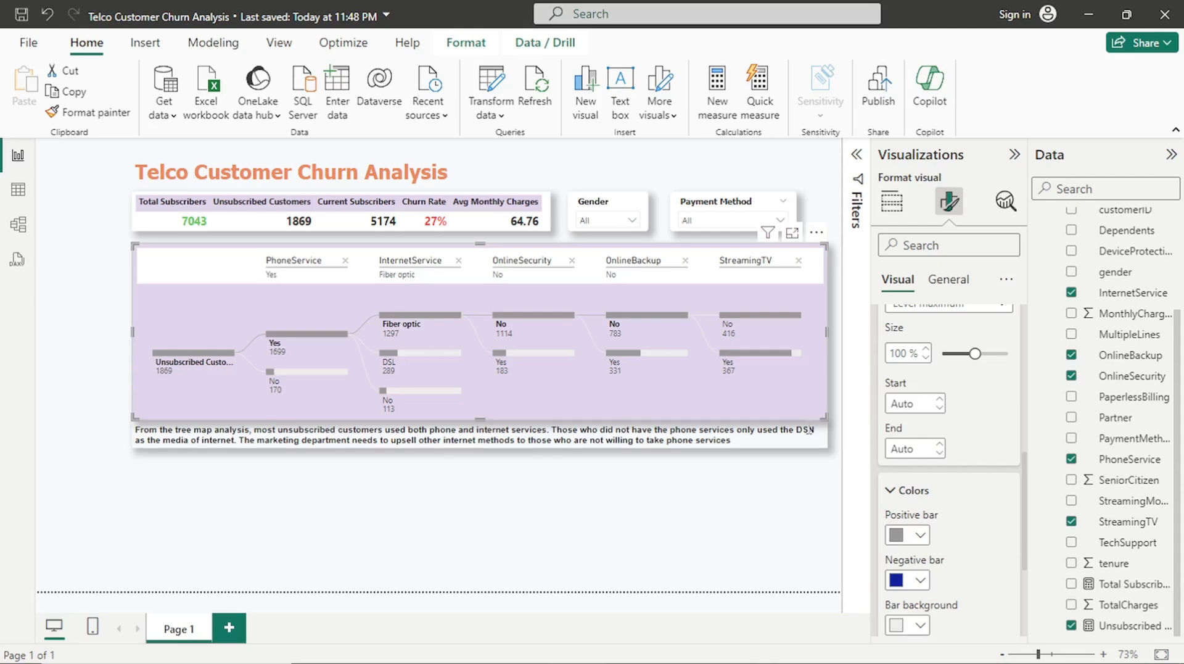
Format the decomposition tree's header titles in bold Tahoma at size 10
{"action": "scroll", "coordinate": [910, 336], "scroll_direction": "up", "scroll_amount": 5}
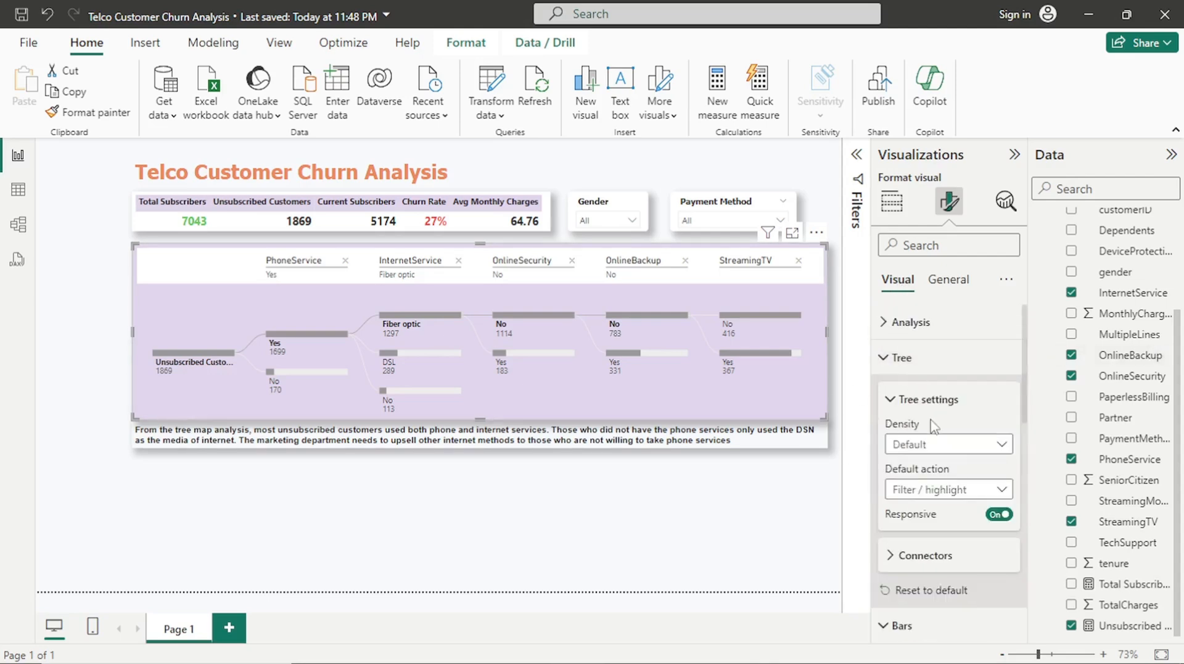
{"action": "left_click", "coordinate": [906, 358]}
{"action": "left_click", "coordinate": [916, 393]}
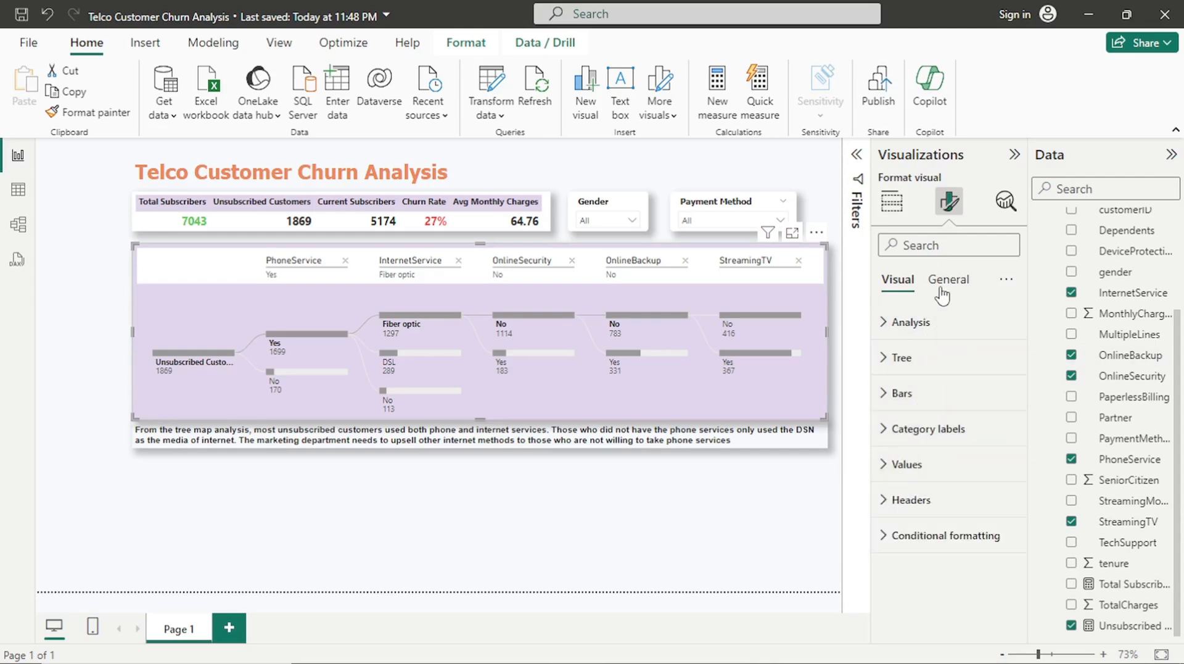
{"action": "left_click", "coordinate": [931, 500]}
{"action": "scroll", "coordinate": [937, 469], "scroll_direction": "down", "scroll_amount": 3}
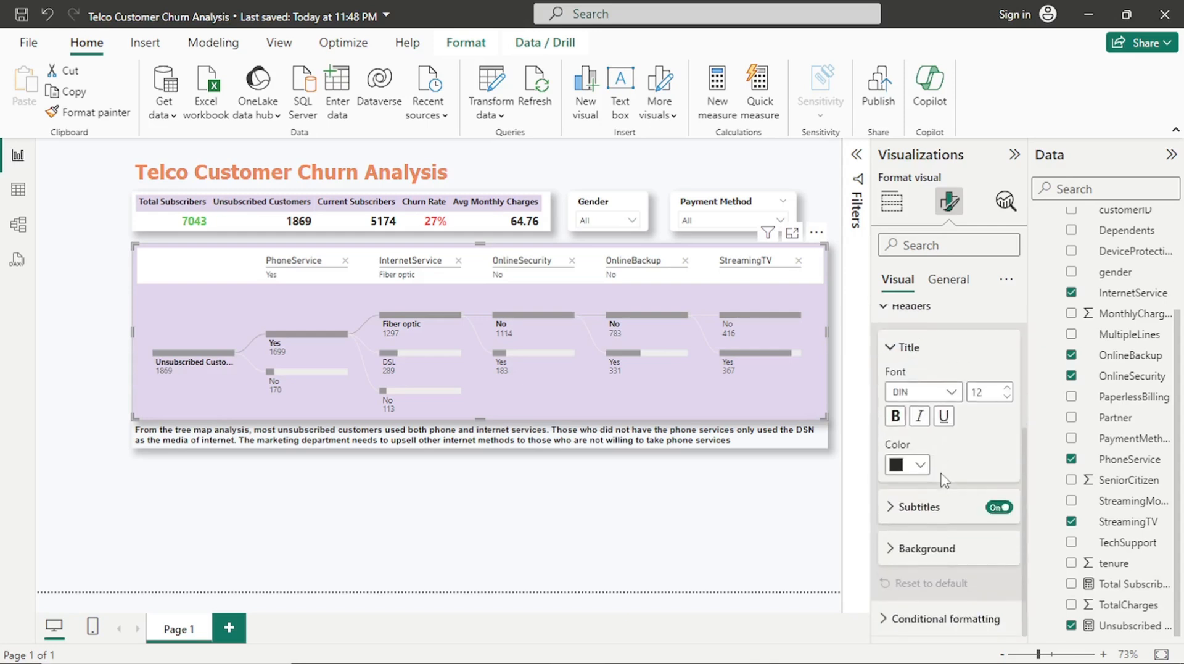
{"action": "left_click", "coordinate": [950, 395]}
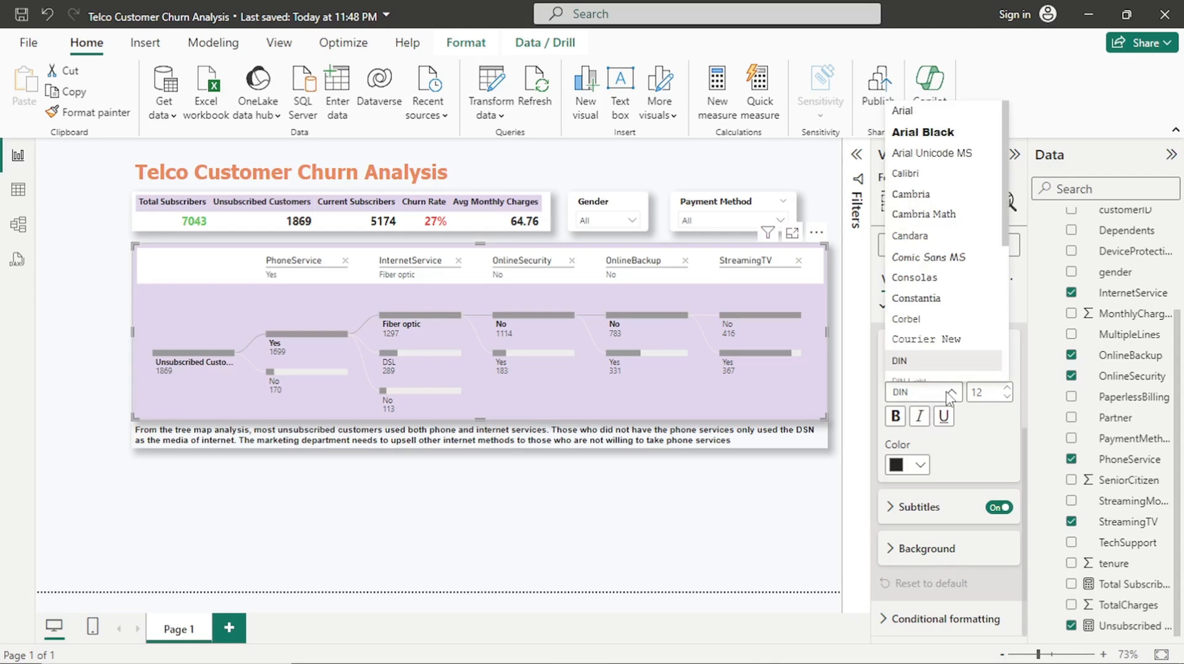
{"action": "key", "text": "t"}
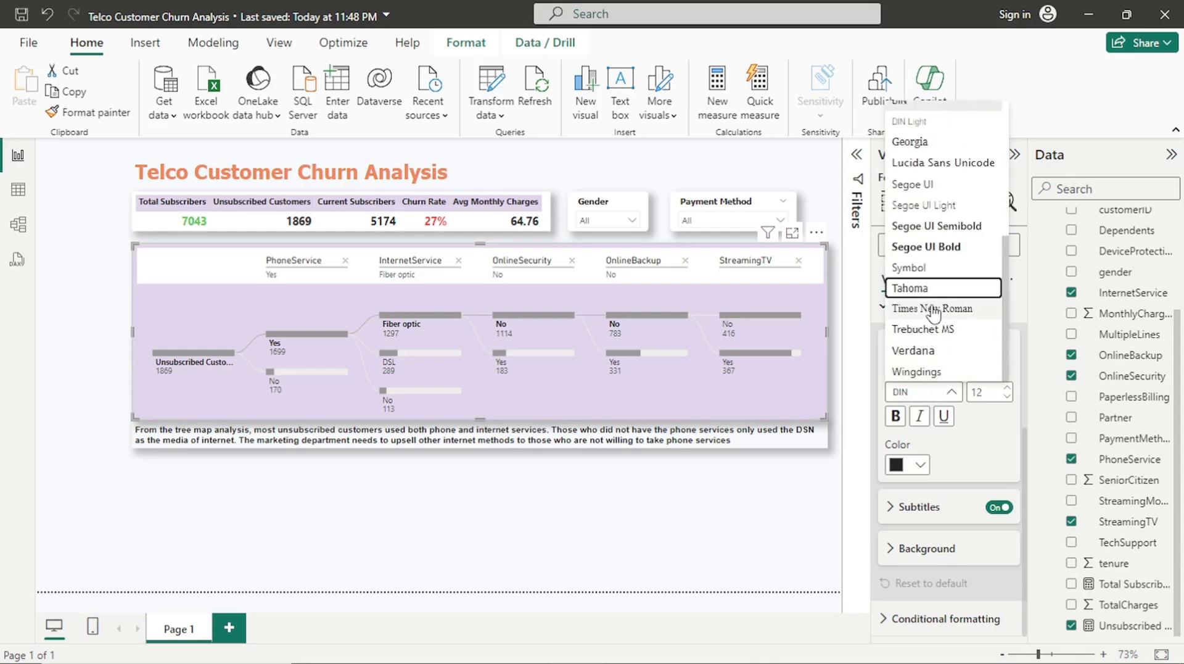
{"action": "left_click", "coordinate": [932, 288]}
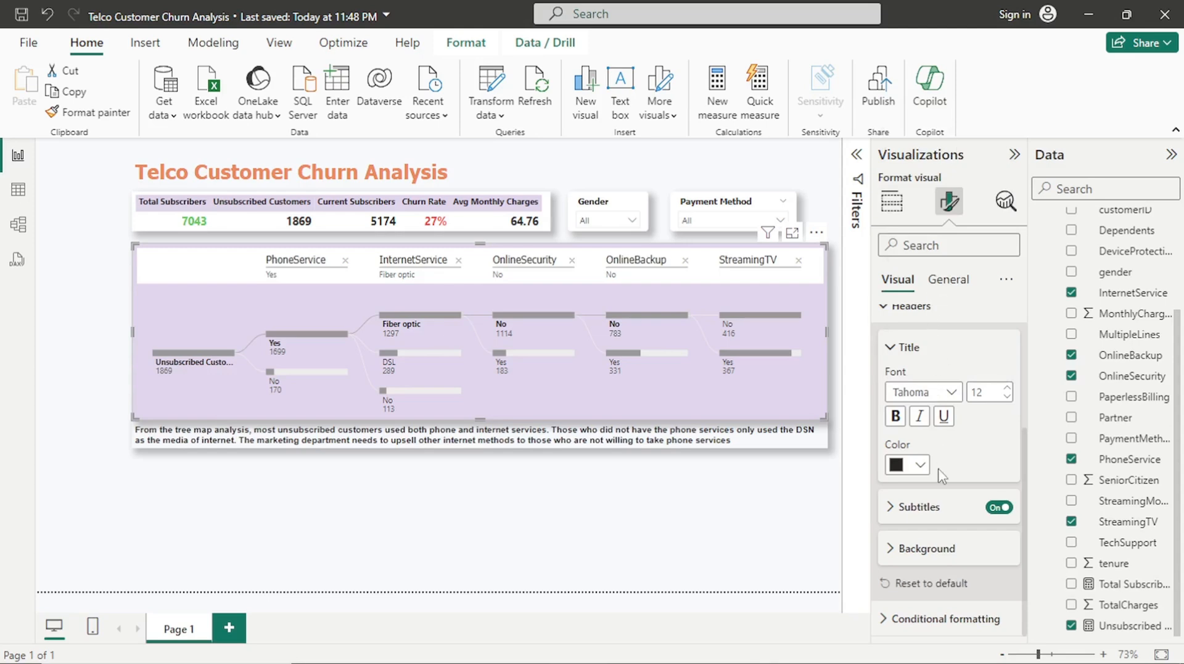
{"action": "left_click", "coordinate": [896, 416]}
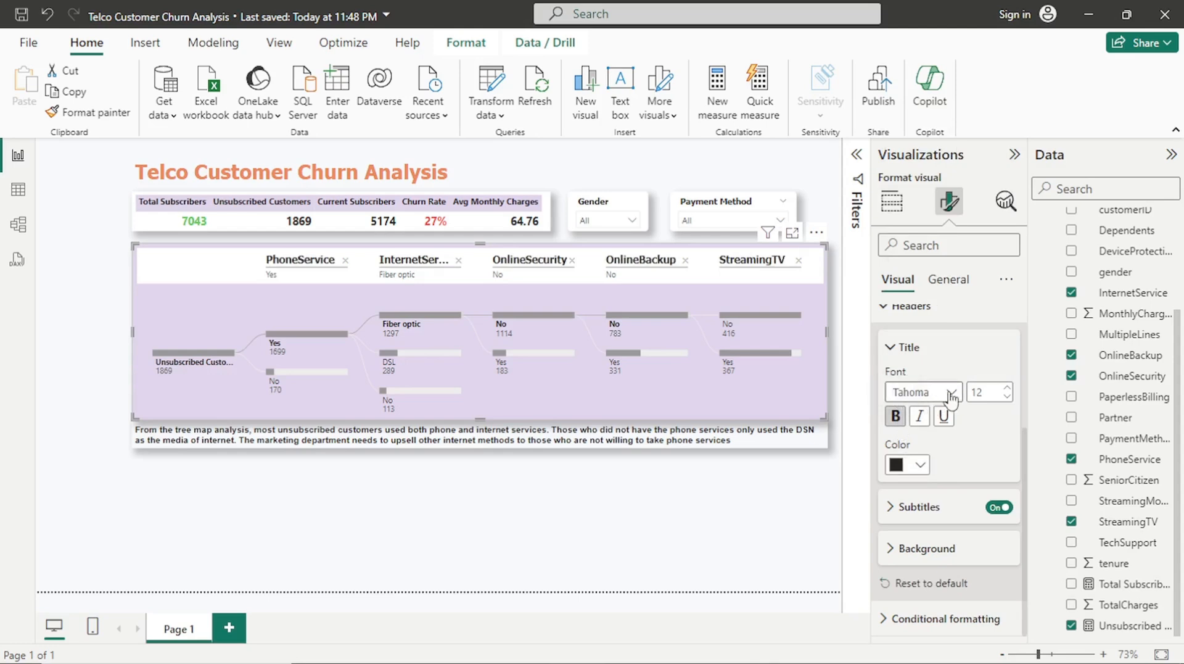
{"action": "left_click", "coordinate": [1008, 398]}
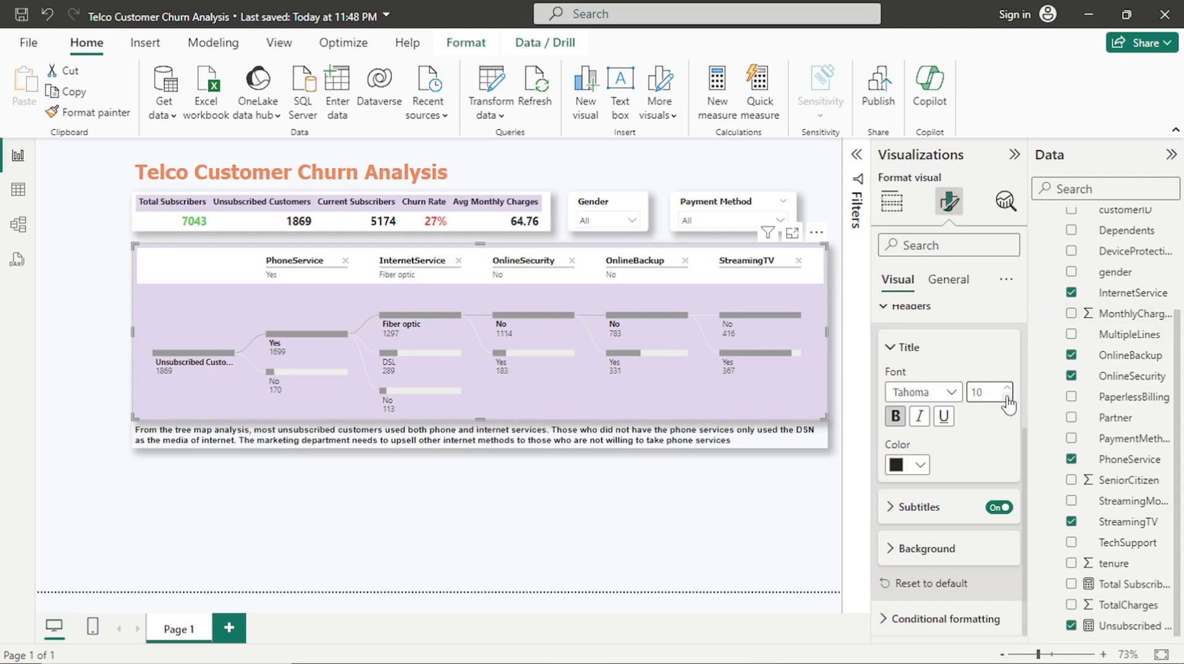
{"action": "left_click", "coordinate": [907, 316]}
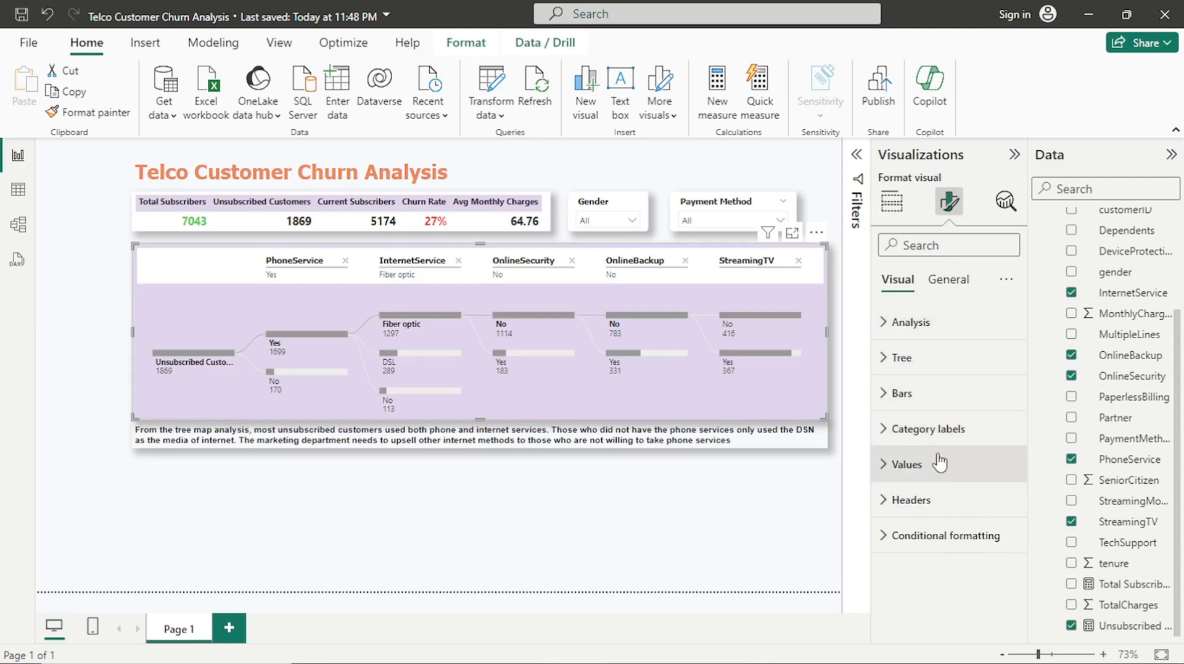
Look through the decomposition tree's header, header icon, properties and title settings for further formatting options
{"action": "left_click", "coordinate": [938, 501]}
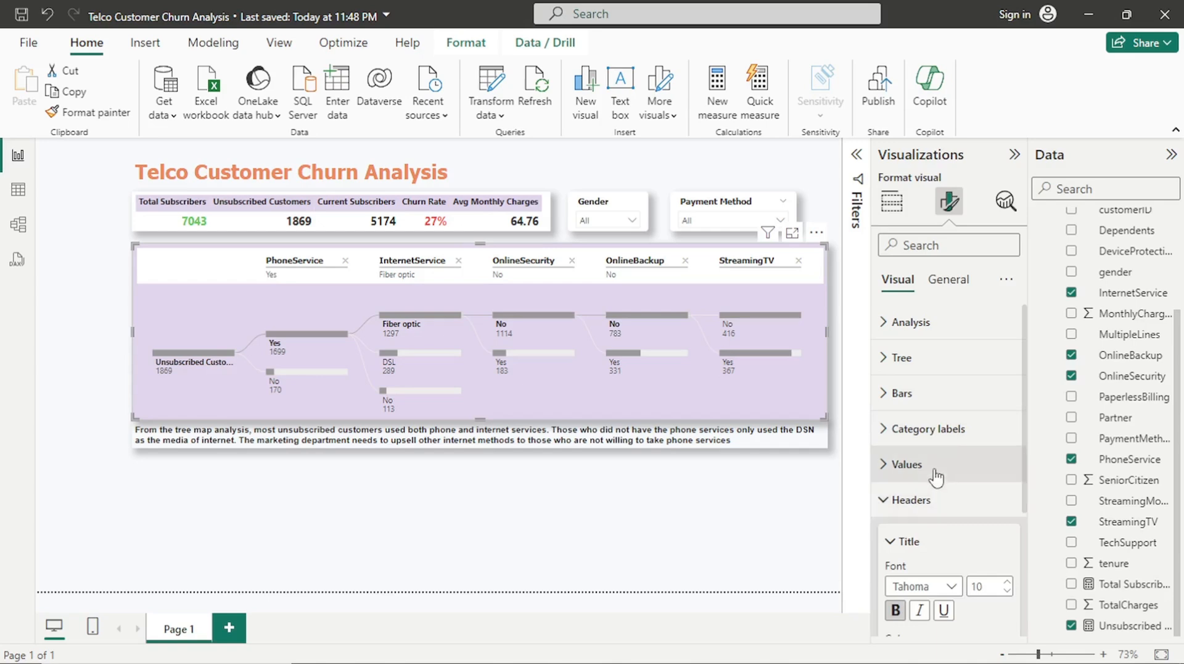
{"action": "left_click", "coordinate": [941, 499]}
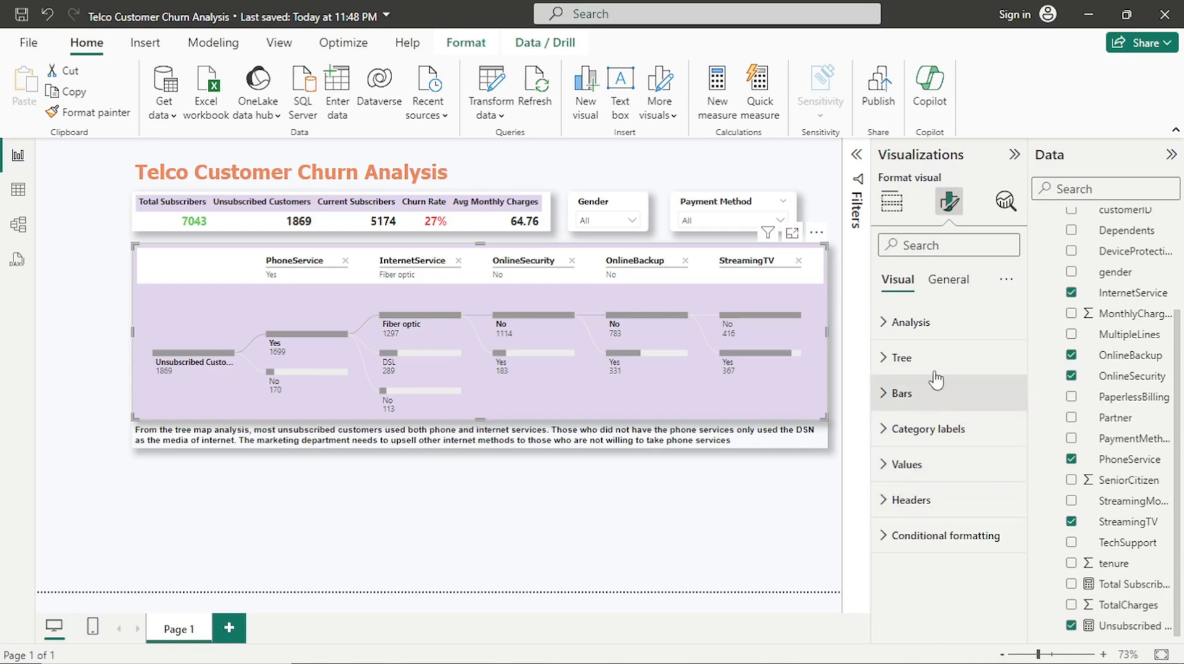
{"action": "left_click", "coordinate": [948, 282]}
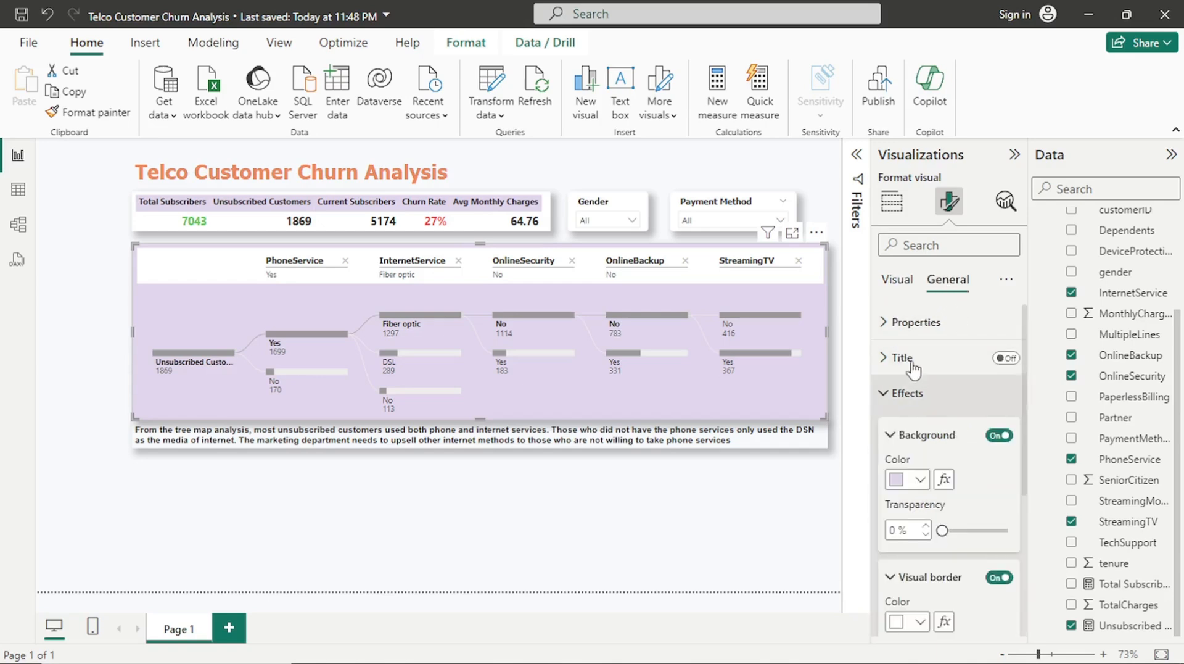
{"action": "left_click", "coordinate": [923, 407]}
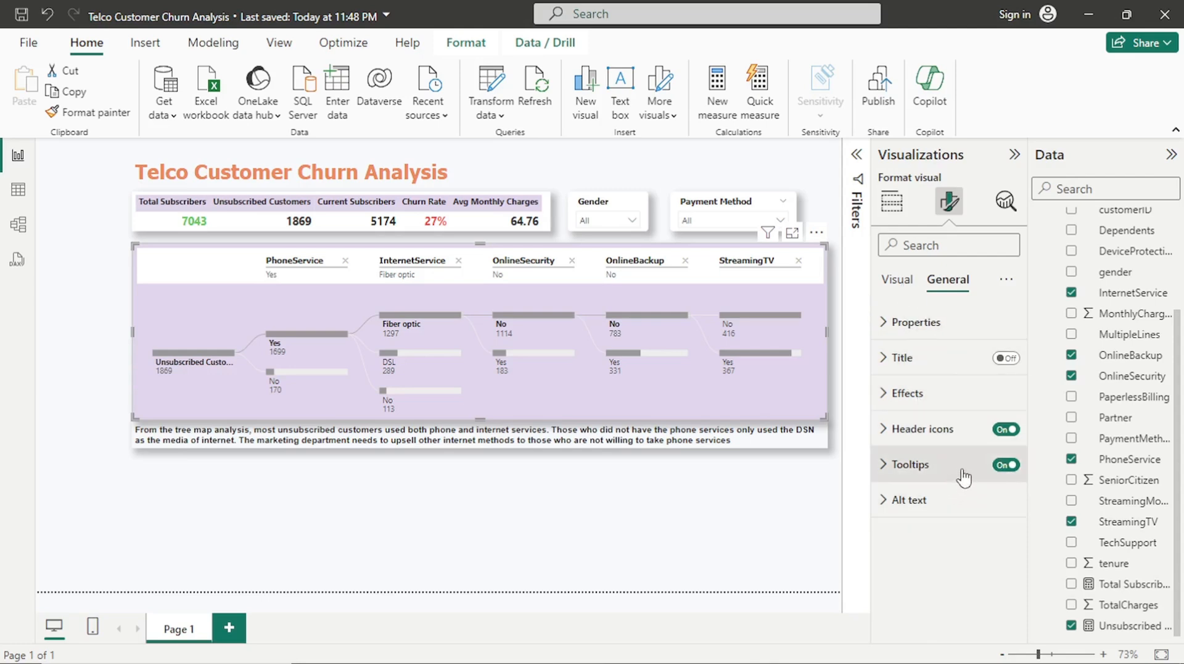
{"action": "left_click", "coordinate": [1000, 433]}
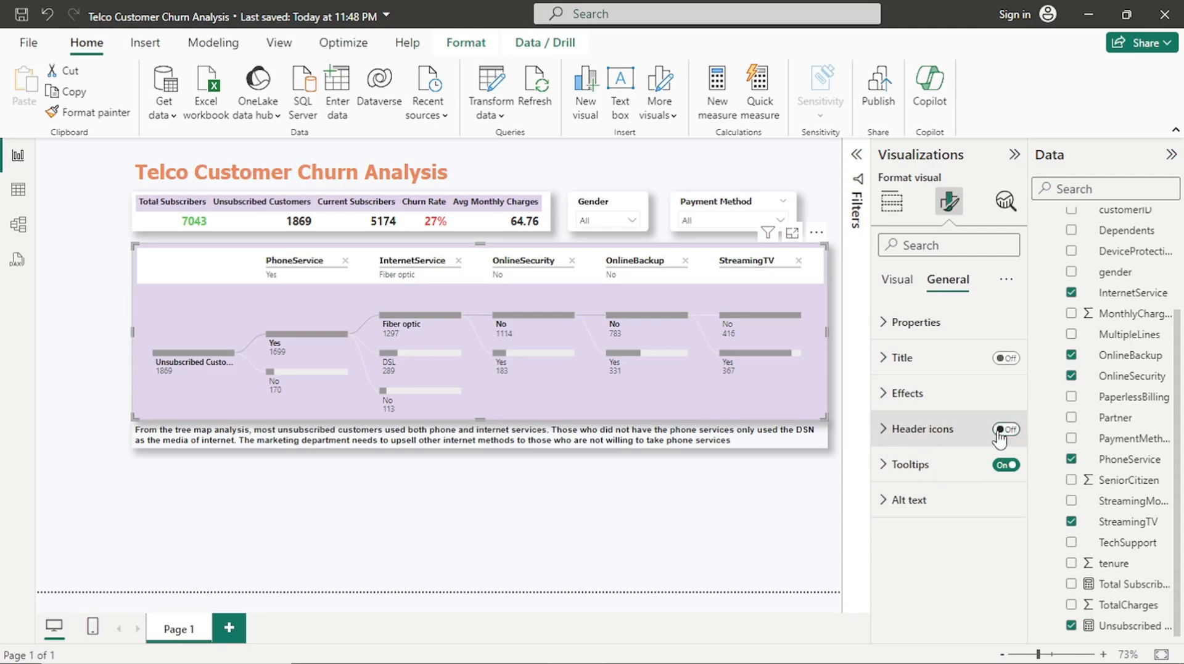
{"action": "left_click", "coordinate": [1000, 430]}
{"action": "left_click", "coordinate": [928, 324]}
{"action": "left_click", "coordinate": [929, 324]}
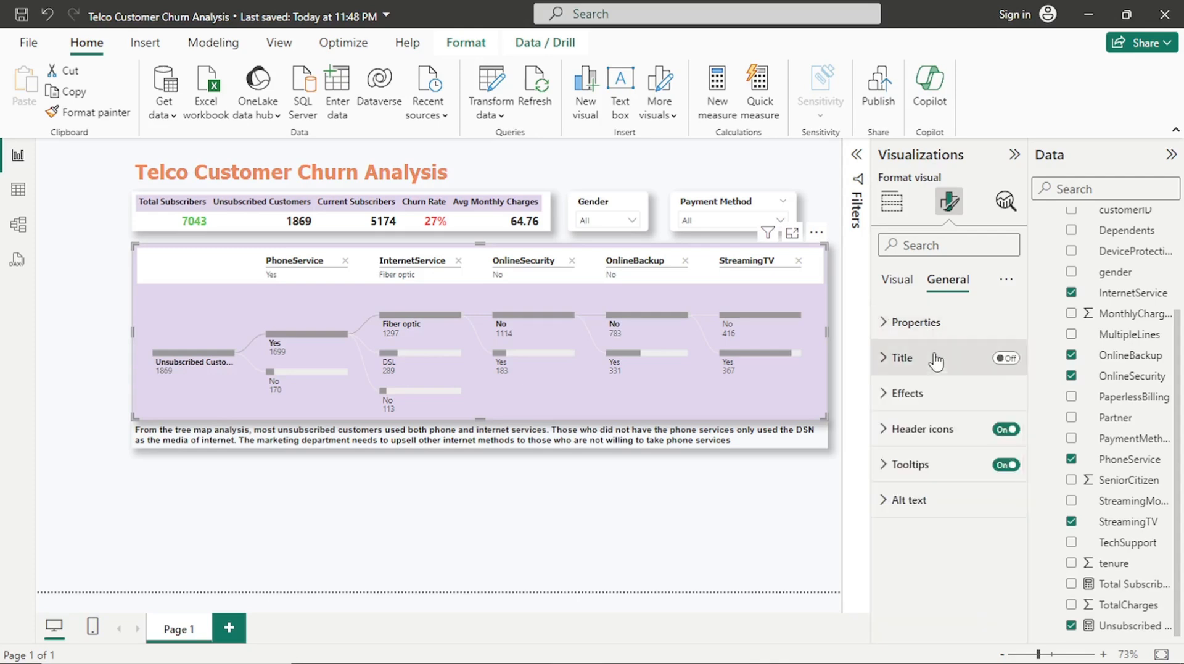
{"action": "left_click", "coordinate": [936, 359]}
{"action": "scroll", "coordinate": [955, 417], "scroll_direction": "down", "scroll_amount": 2}
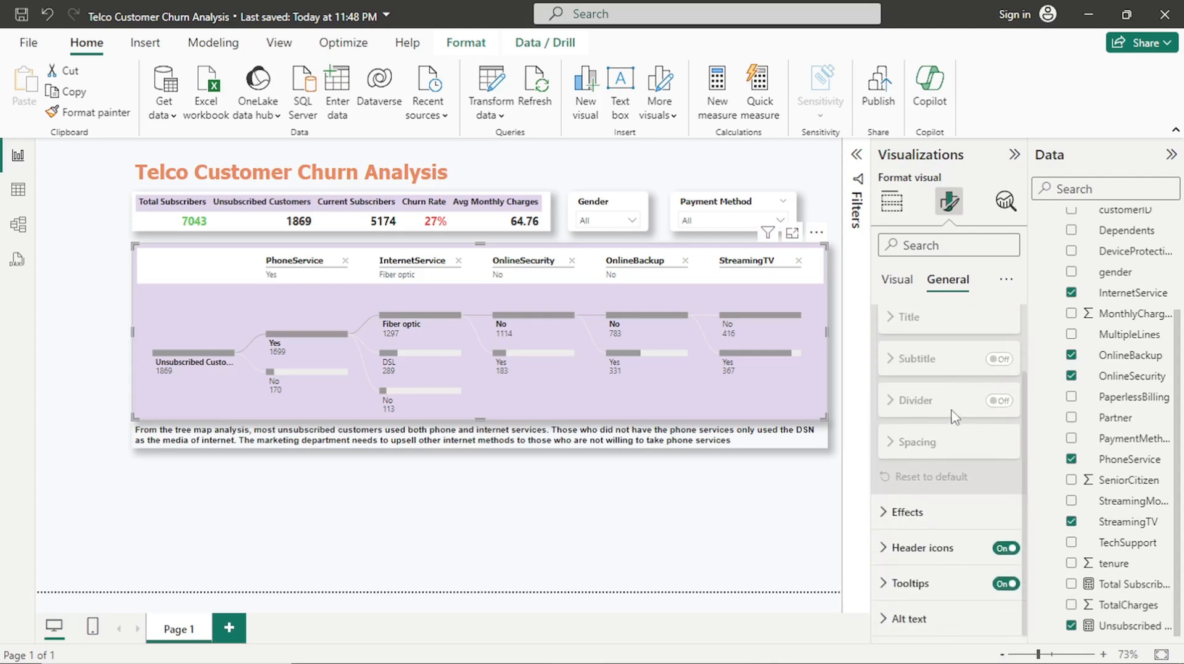
{"action": "scroll", "coordinate": [955, 417], "scroll_direction": "up", "scroll_amount": 2}
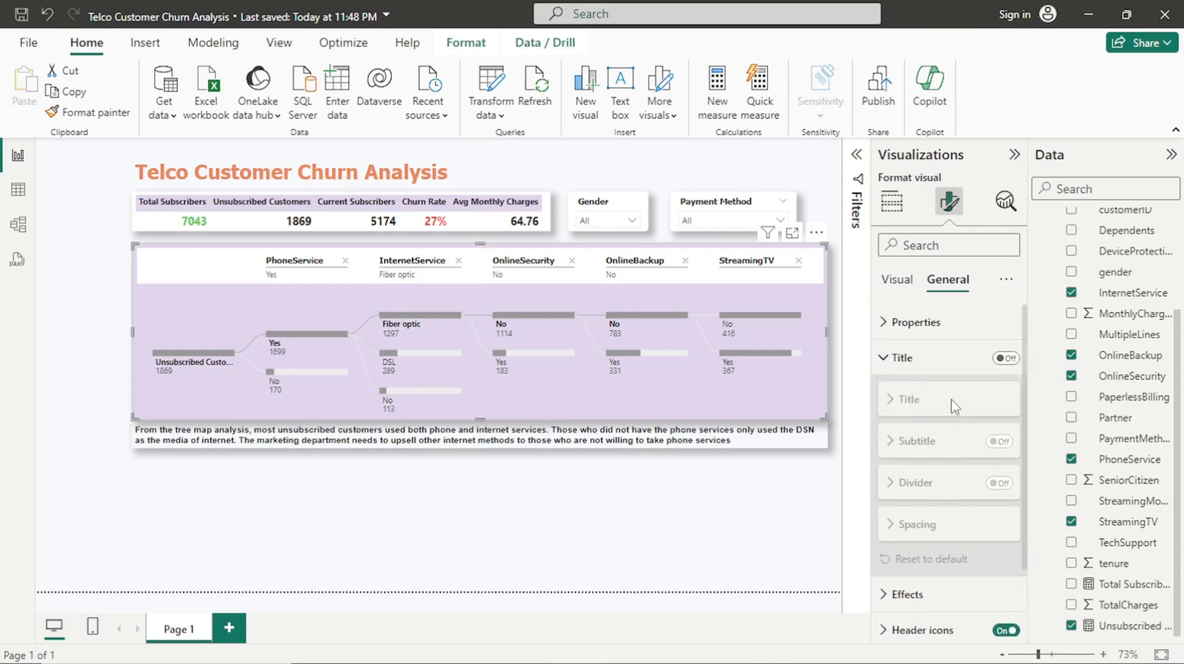
Turn off the subtitles in the decomposition tree's headers
{"action": "left_click", "coordinate": [898, 281]}
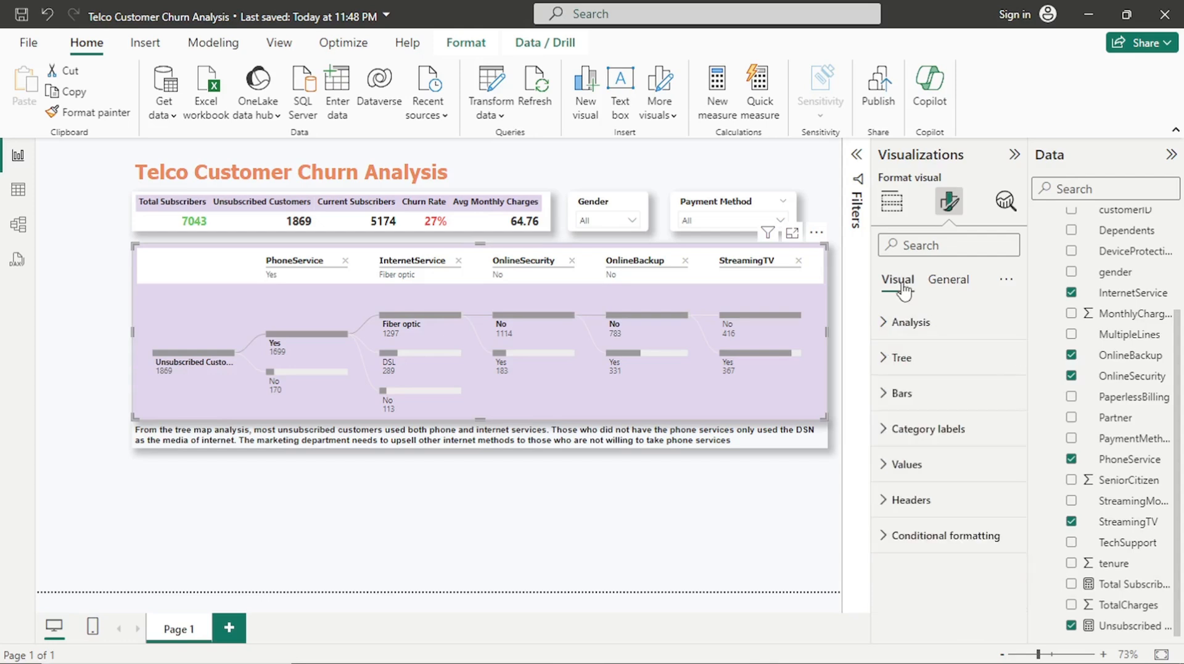
{"action": "left_click", "coordinate": [939, 499]}
{"action": "scroll", "coordinate": [963, 463], "scroll_direction": "down", "scroll_amount": 4}
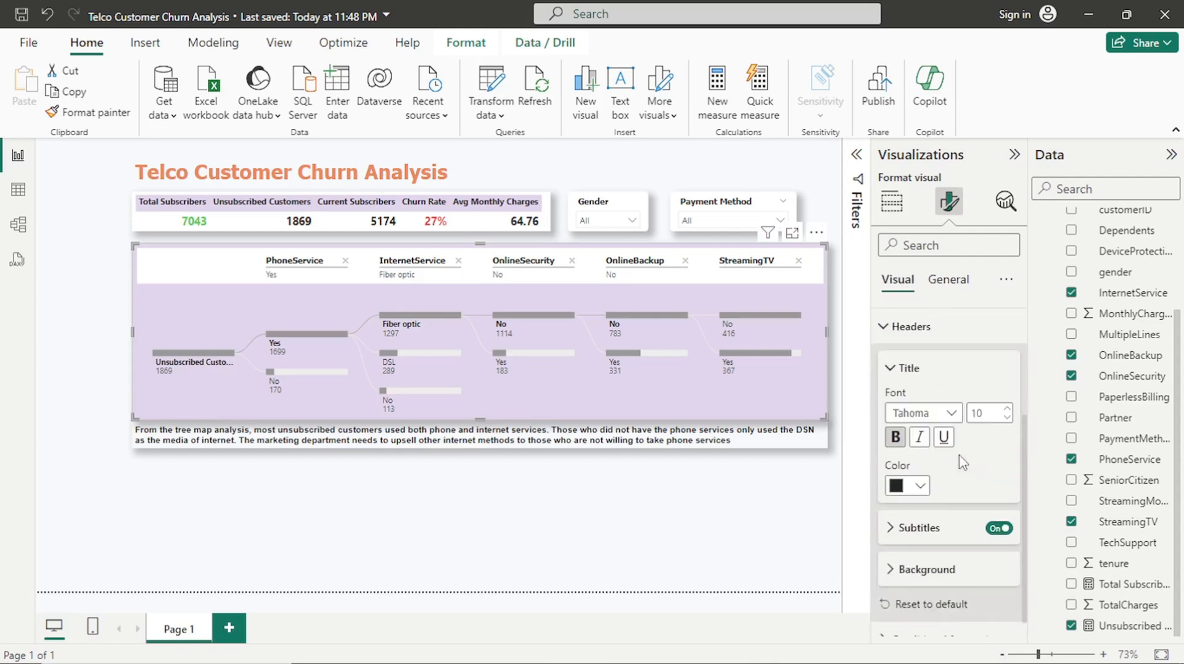
{"action": "left_click", "coordinate": [996, 529]}
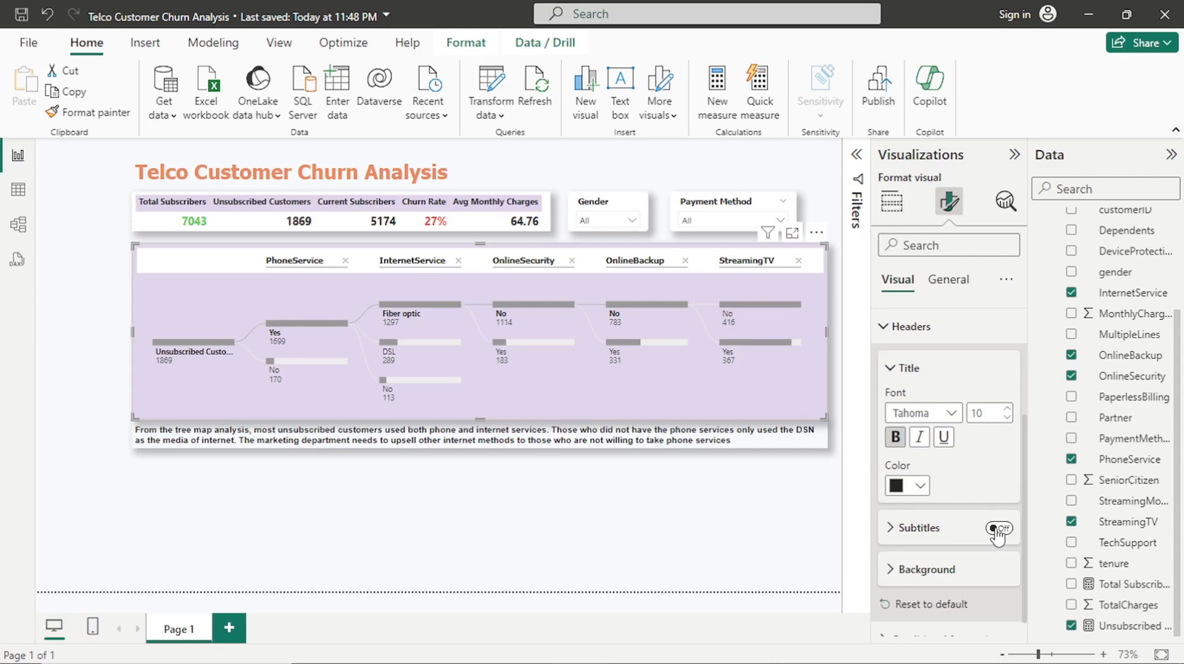
{"action": "left_click", "coordinate": [896, 330]}
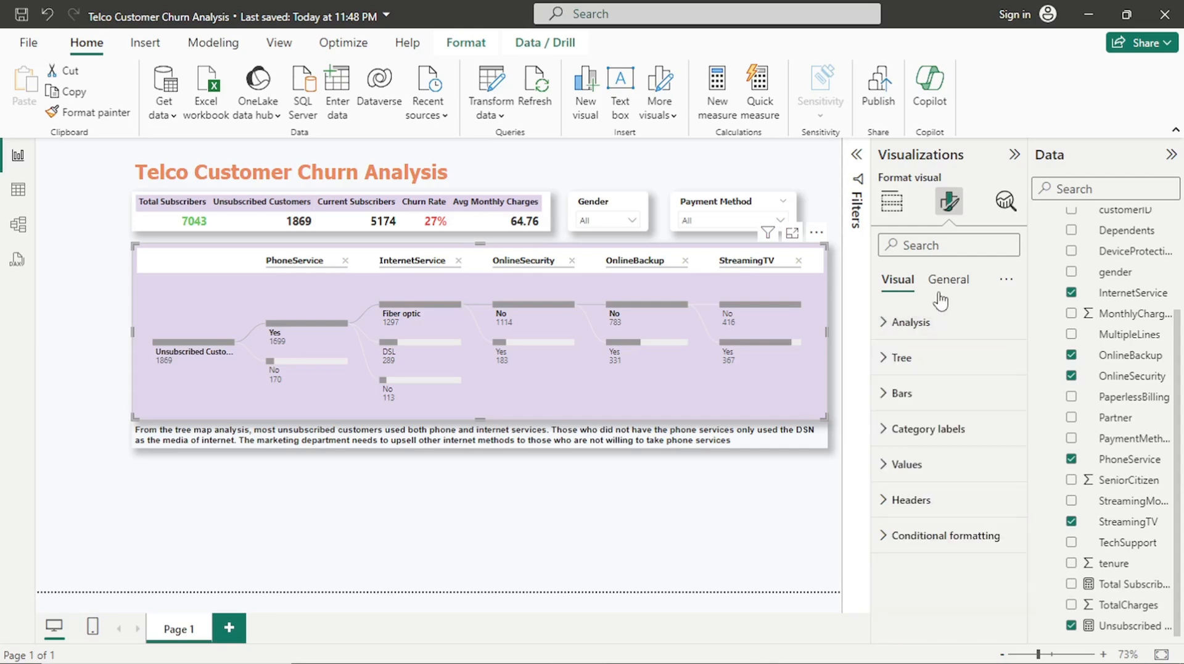
Enable the decomposition tree's title and set its text to "Unsubscribed Customers Services Breakdown"
{"action": "left_click", "coordinate": [956, 293]}
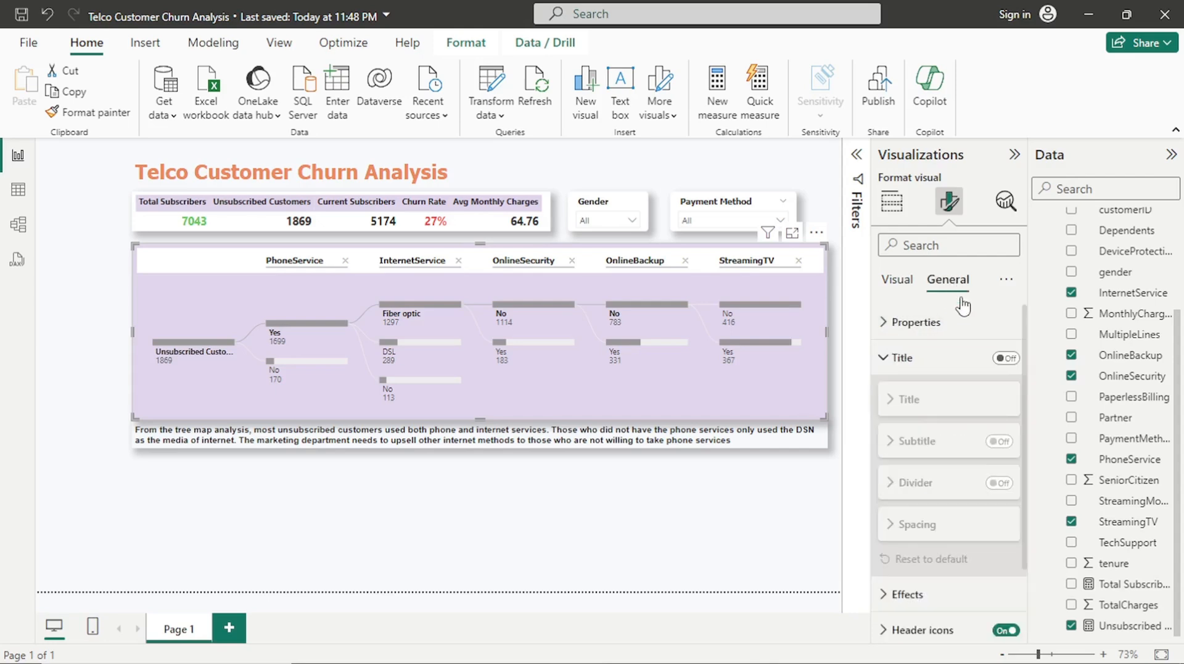
{"action": "left_click", "coordinate": [1005, 358]}
{"action": "left_click", "coordinate": [950, 399]}
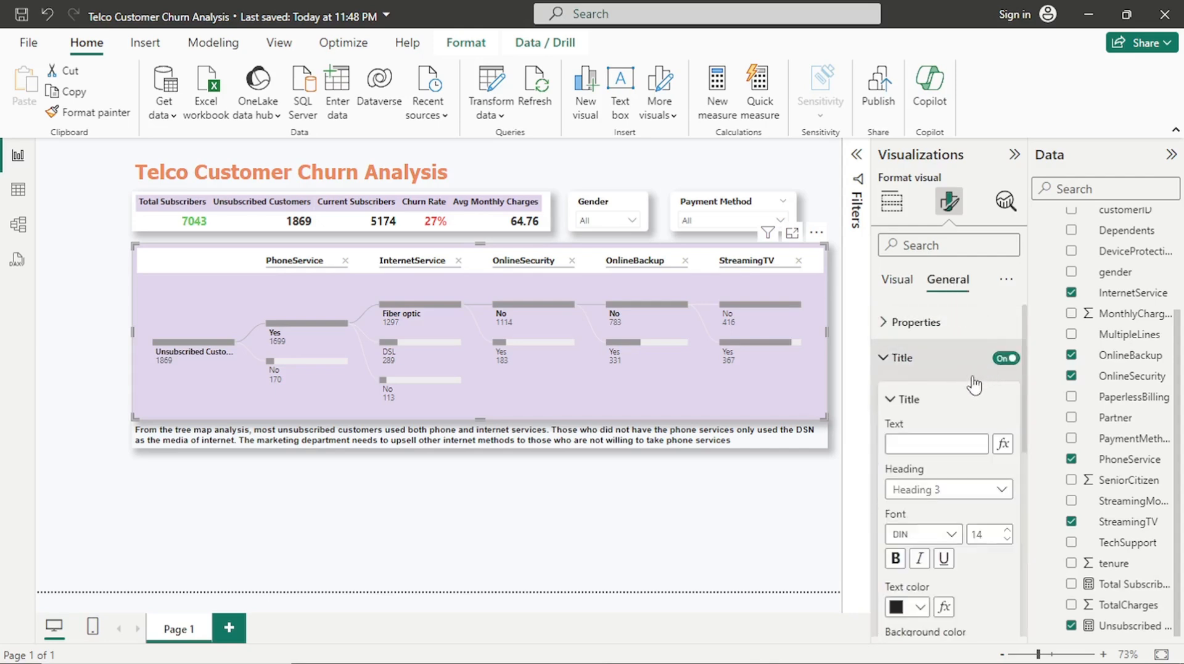
{"action": "left_click", "coordinate": [919, 444]}
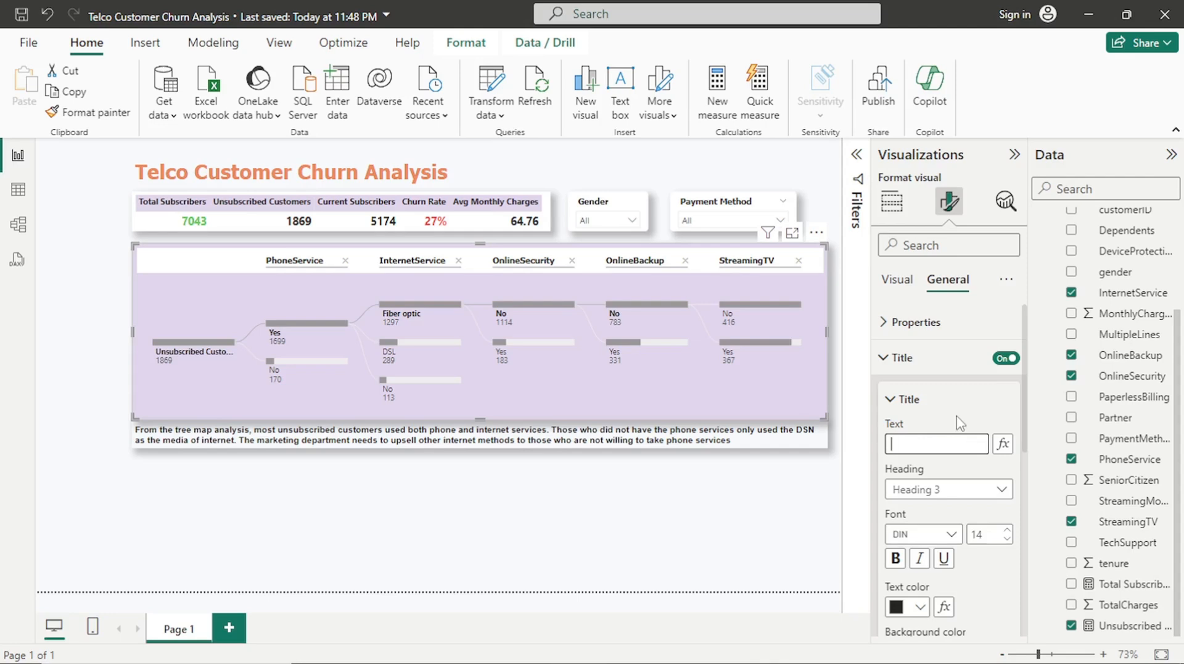
{"action": "type", "text": "Unsubscribe"}
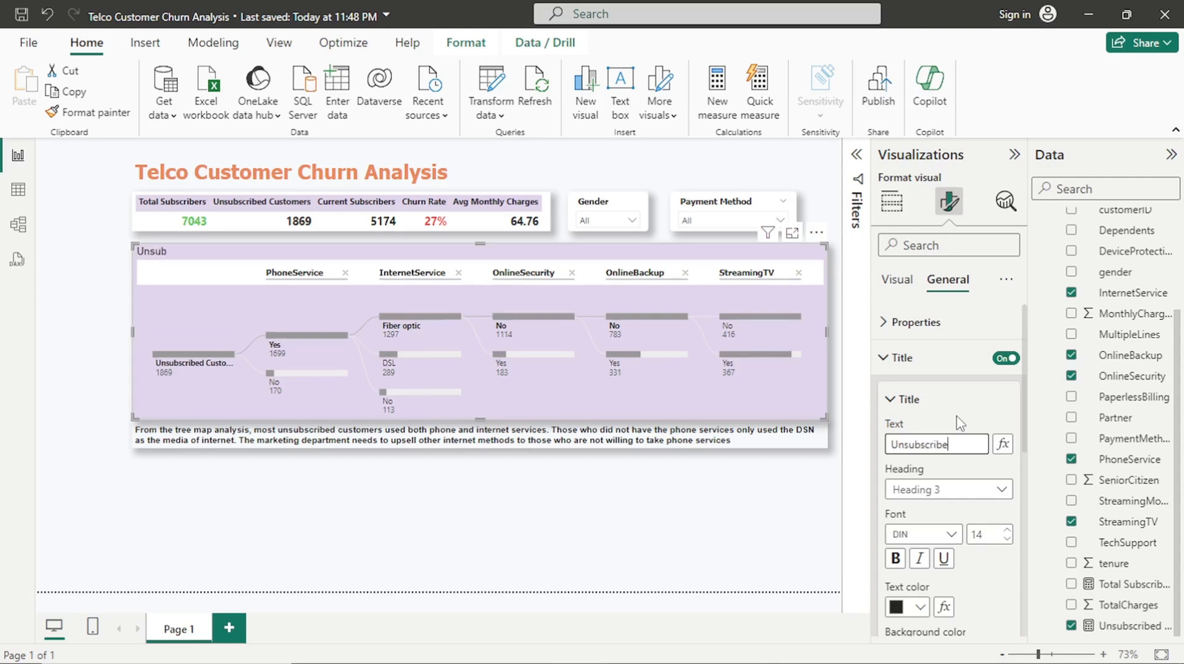
{"action": "type", "text": "d Customers"}
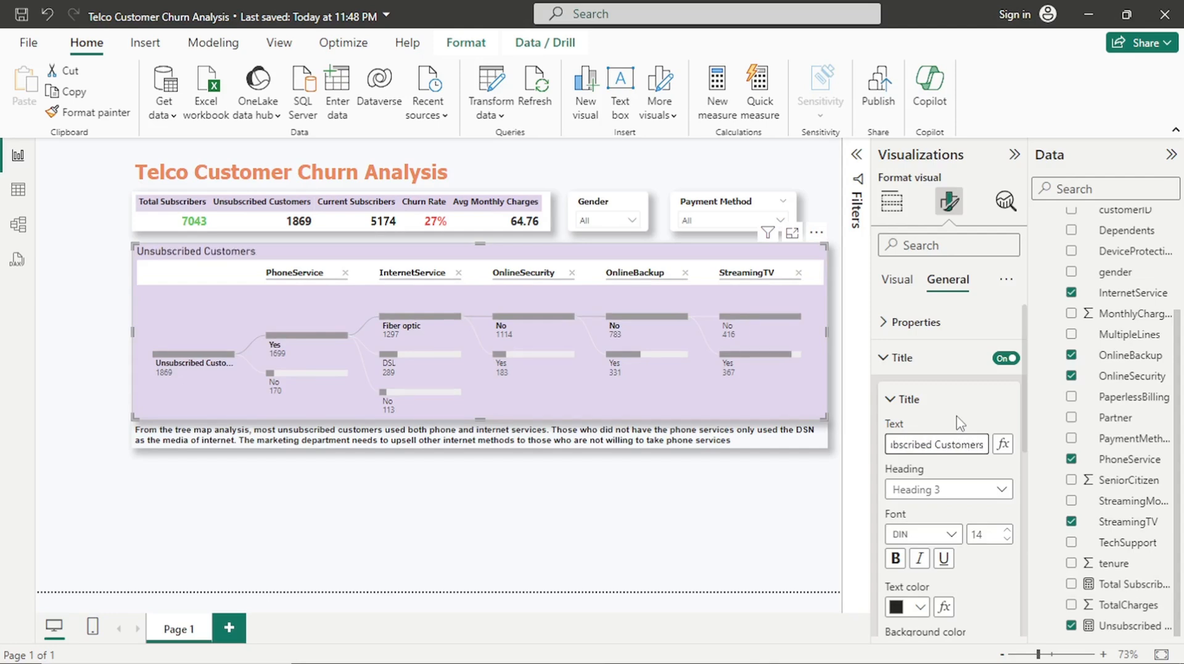
{"action": "type", "text": " Services Breakdown"}
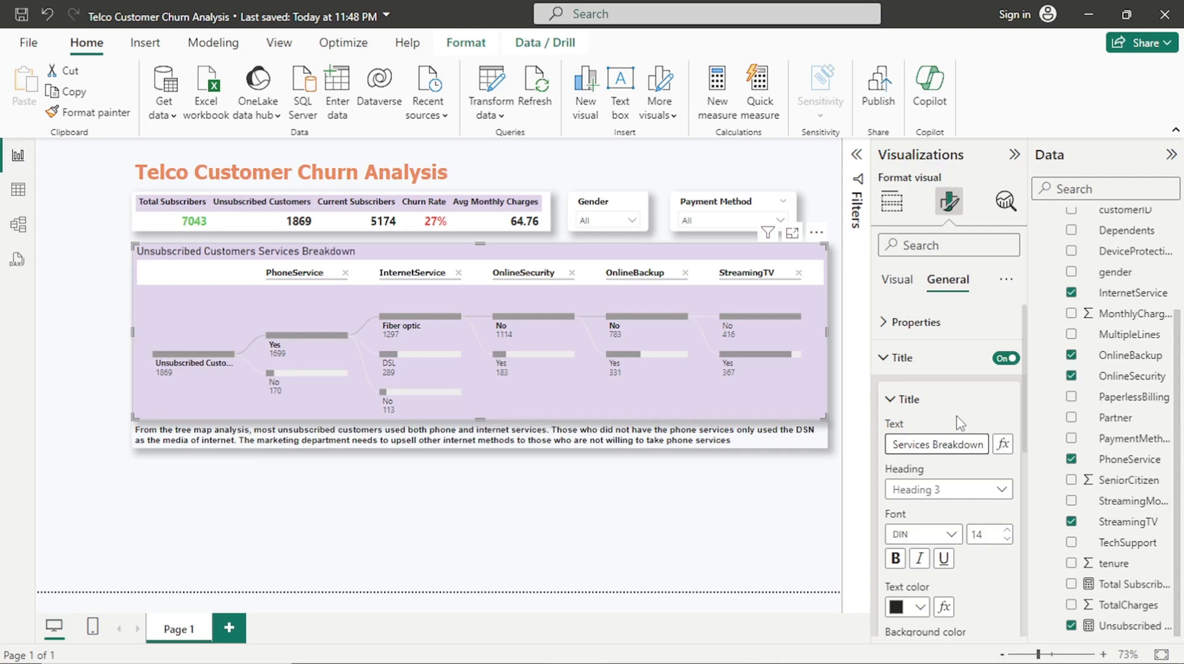
Format the decomposition tree's title in bold Tahoma at size 12
{"action": "left_click", "coordinate": [953, 534]}
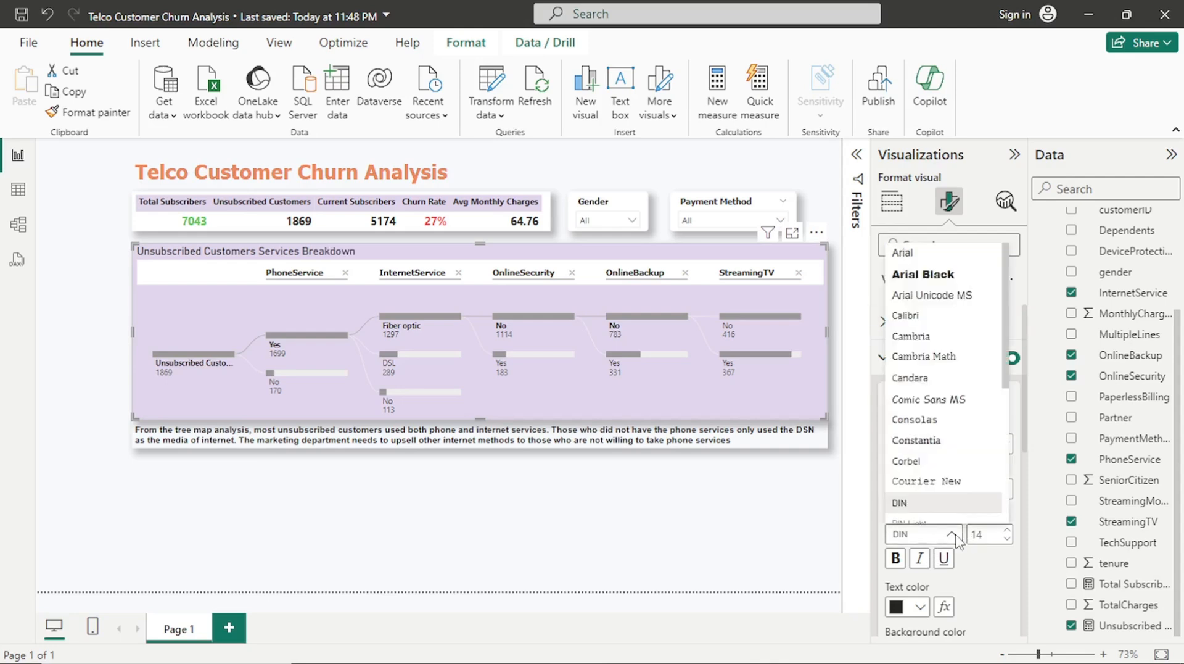
{"action": "scroll", "coordinate": [947, 463], "scroll_direction": "down", "scroll_amount": 4}
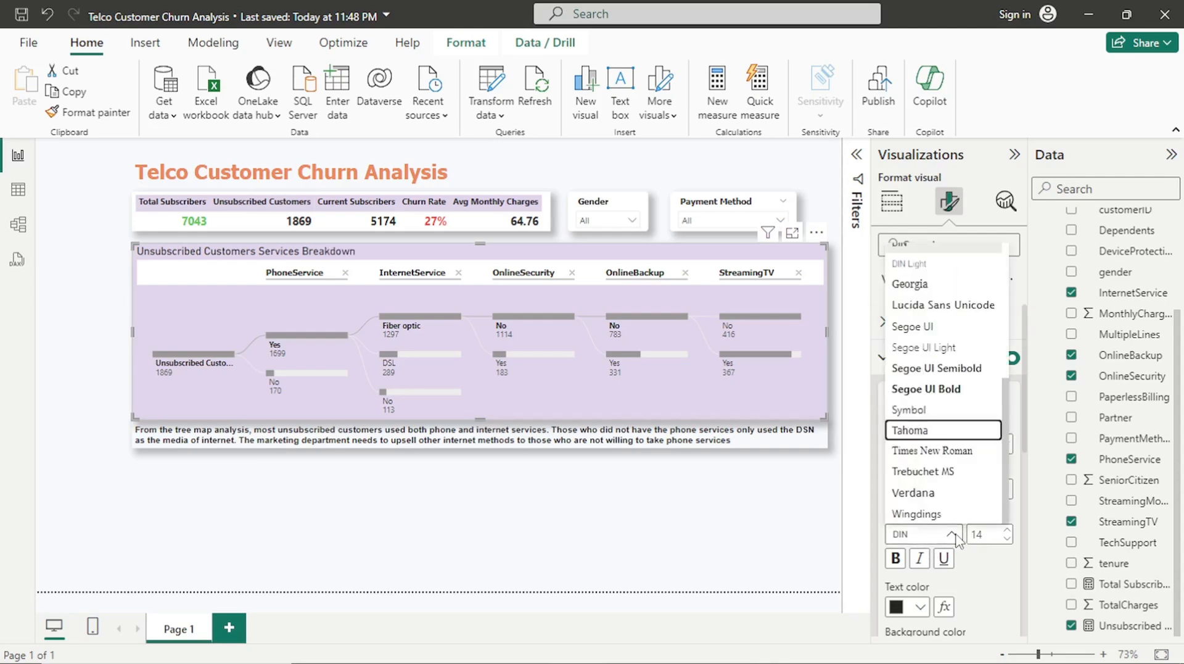
{"action": "left_click", "coordinate": [946, 431]}
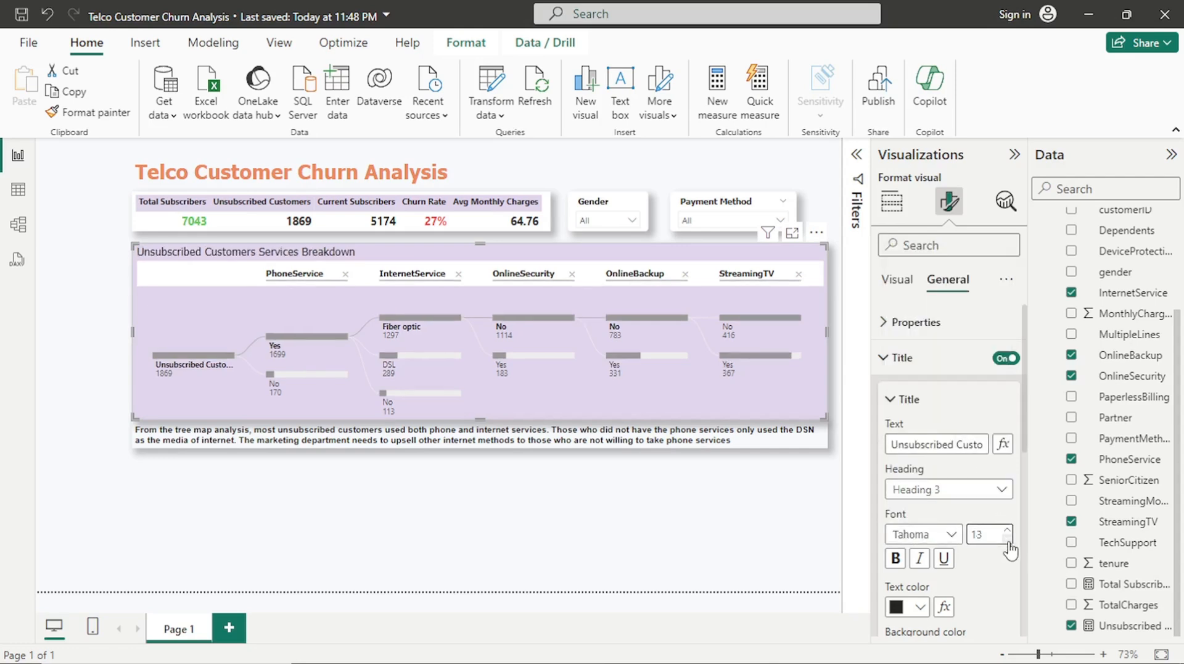
{"action": "left_click", "coordinate": [895, 559]}
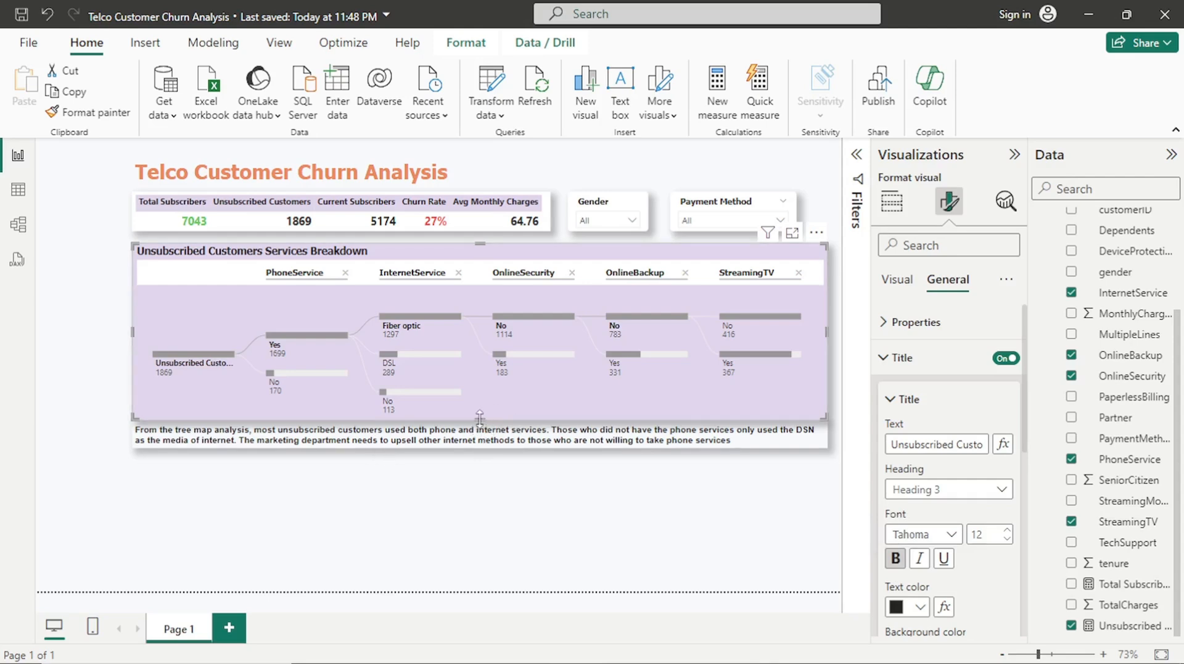
Make the decomposition tree slightly taller and move the explanatory text box down to sit directly beneath it
{"action": "left_click_drag", "start_coordinate": [480, 417], "coordinate": [481, 432]}
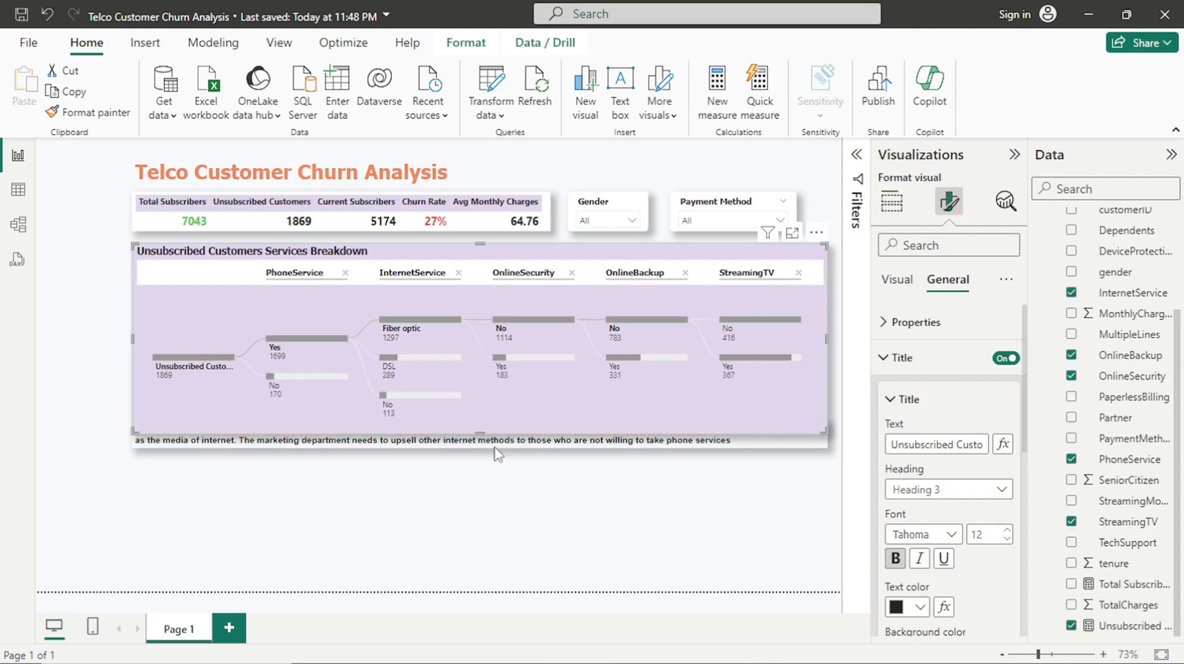
{"action": "left_click", "coordinate": [493, 440]}
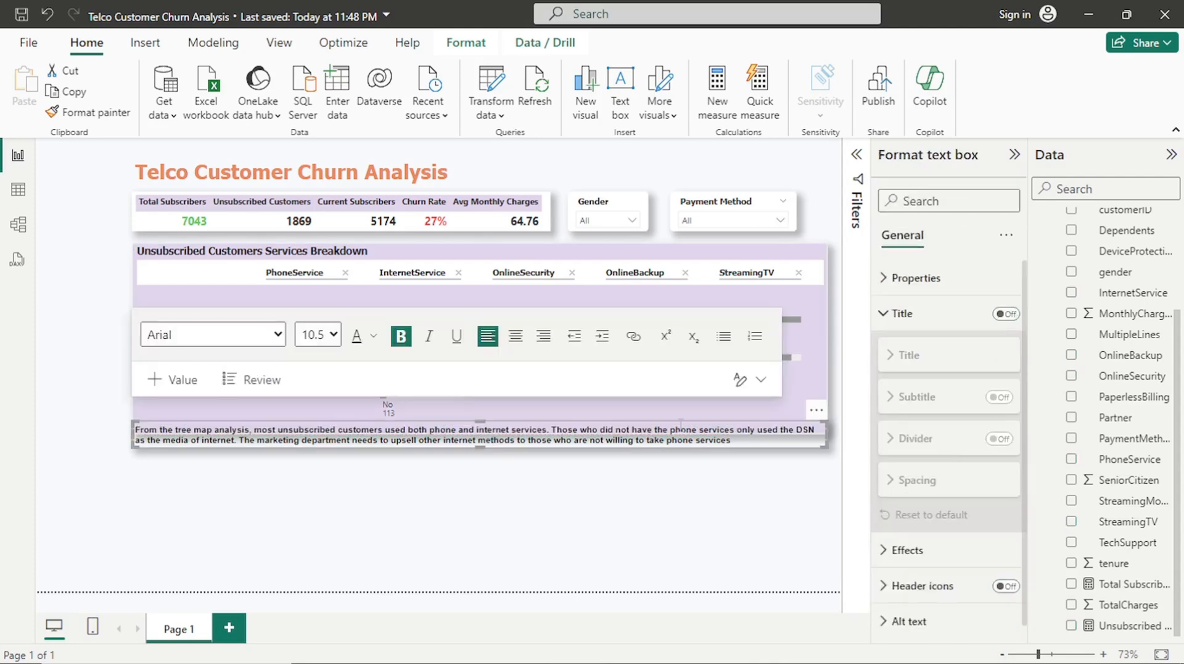
{"action": "left_click_drag", "start_coordinate": [809, 415], "coordinate": [814, 432]}
{"action": "left_click", "coordinate": [718, 523]}
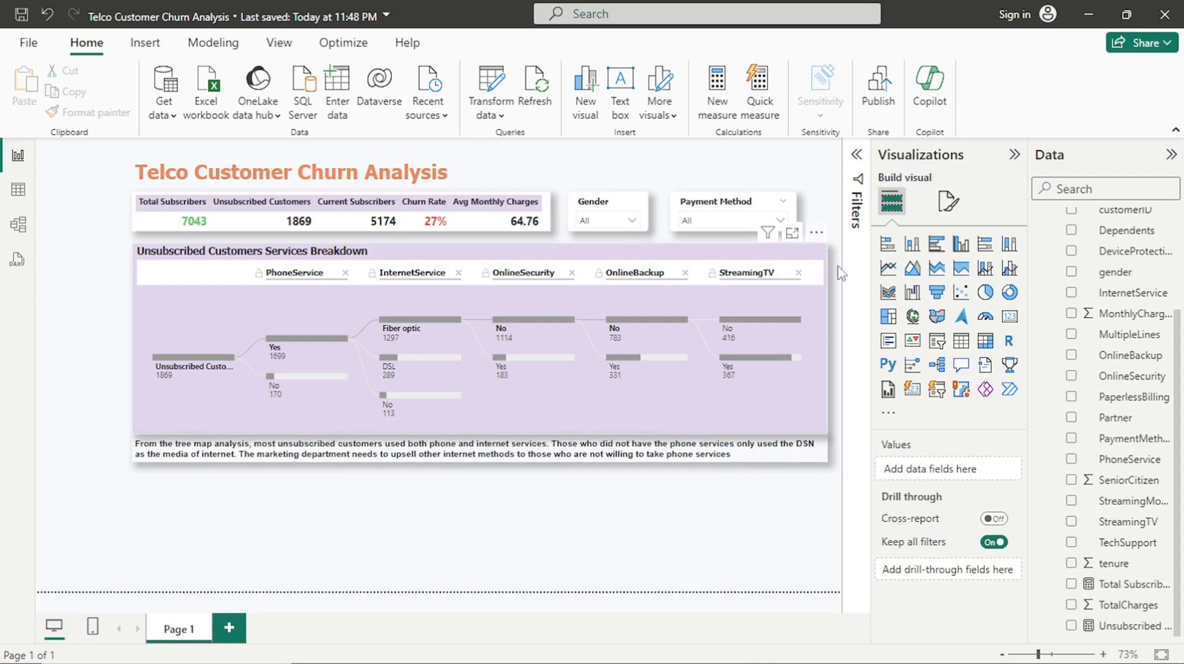
Add a stacked bar chart and place it below the explanatory text box, aligned with the tree's left edge
{"action": "left_click", "coordinate": [898, 251]}
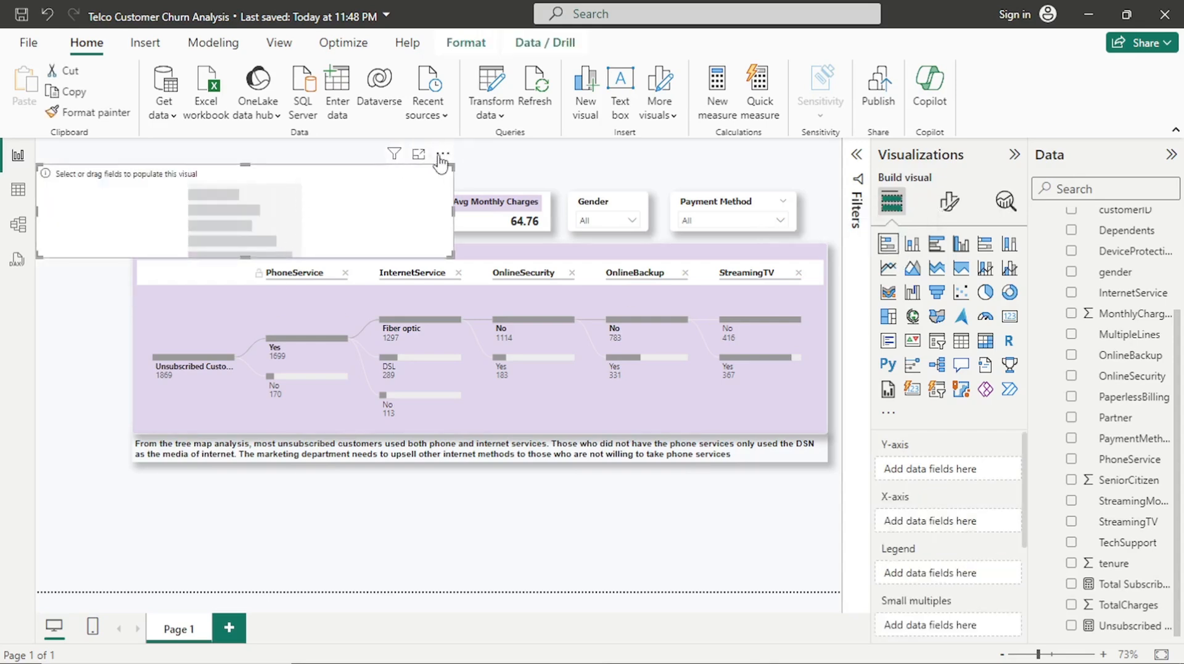
{"action": "left_click_drag", "start_coordinate": [441, 162], "coordinate": [423, 467]}
{"action": "left_click_drag", "start_coordinate": [53, 512], "coordinate": [133, 502]}
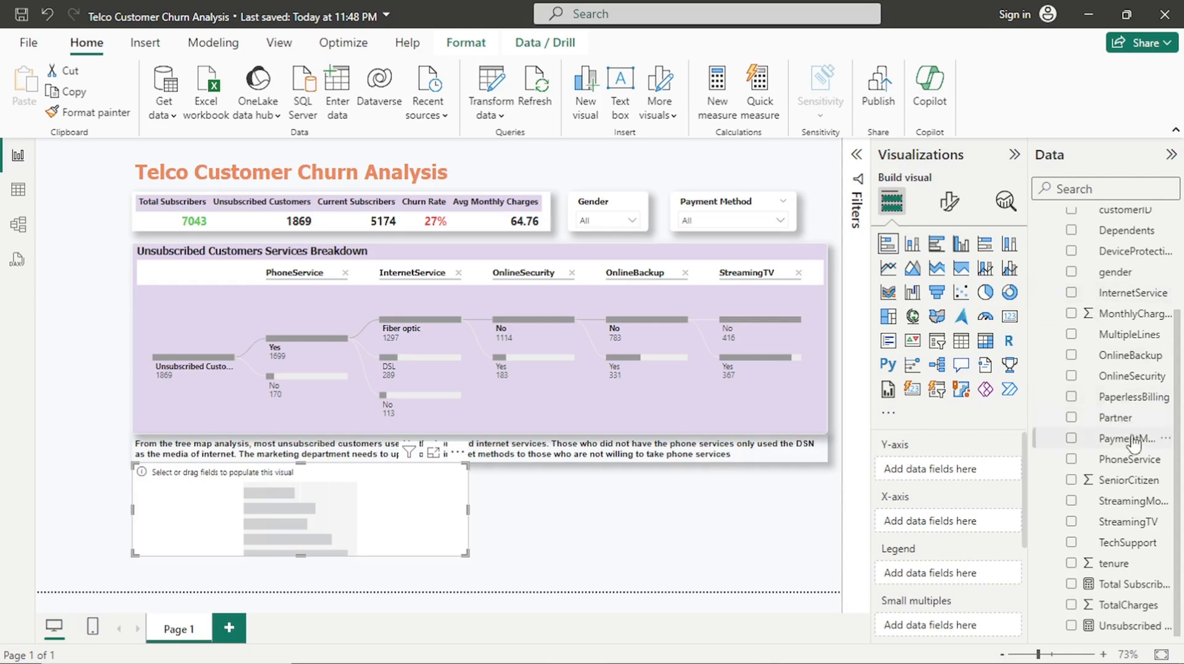
Plot Unsubscribed Customers on the bar chart's X-axis by Partner on the Y-axis, and narrow the chart slightly
{"action": "scroll", "coordinate": [1126, 432], "scroll_direction": "up", "scroll_amount": 3}
{"action": "scroll", "coordinate": [1125, 469], "scroll_direction": "down", "scroll_amount": 3}
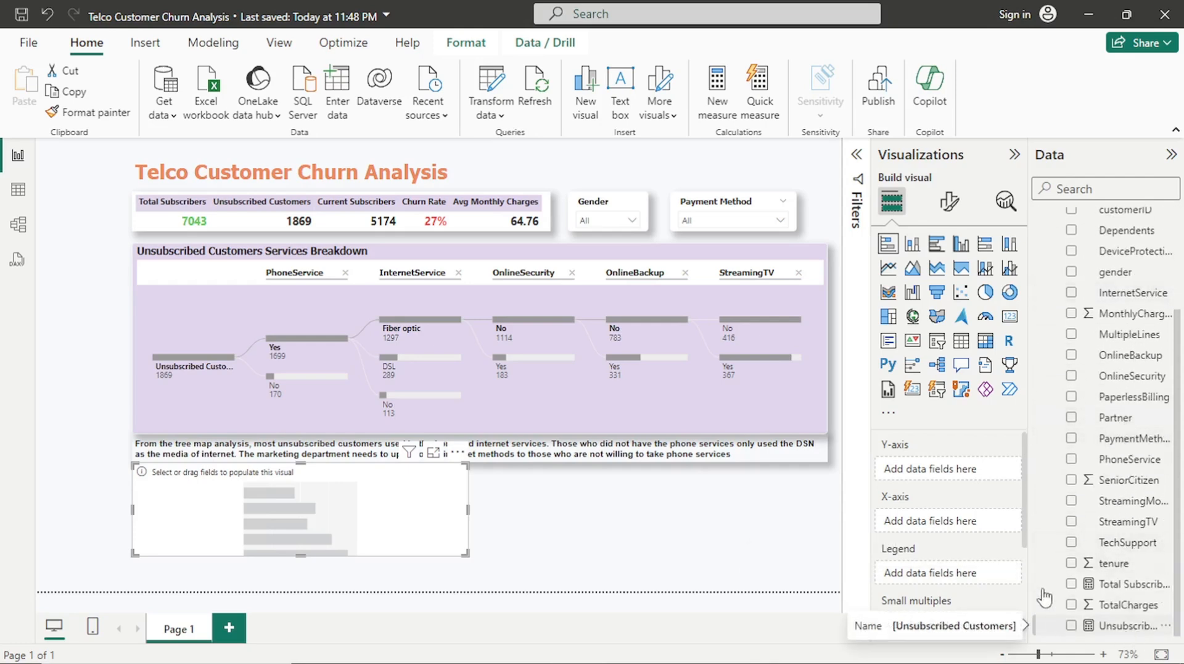
{"action": "left_click_drag", "start_coordinate": [1135, 635], "coordinate": [972, 522]}
{"action": "scroll", "coordinate": [1120, 373], "scroll_direction": "up", "scroll_amount": 2}
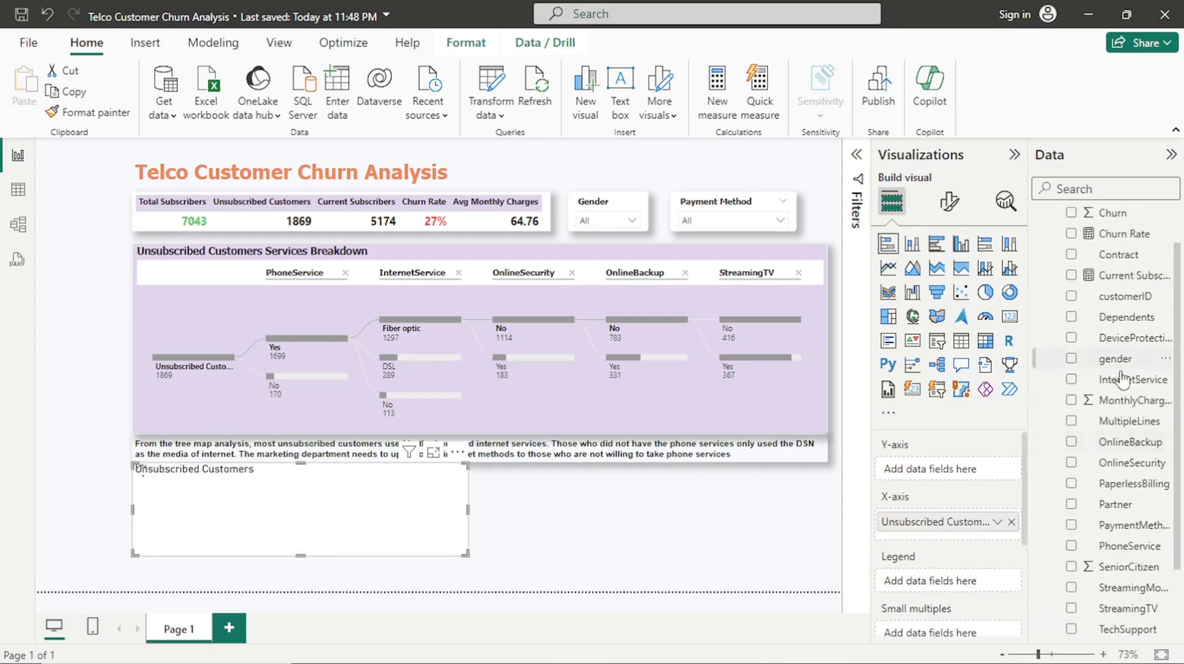
{"action": "left_click_drag", "start_coordinate": [1118, 506], "coordinate": [972, 475]}
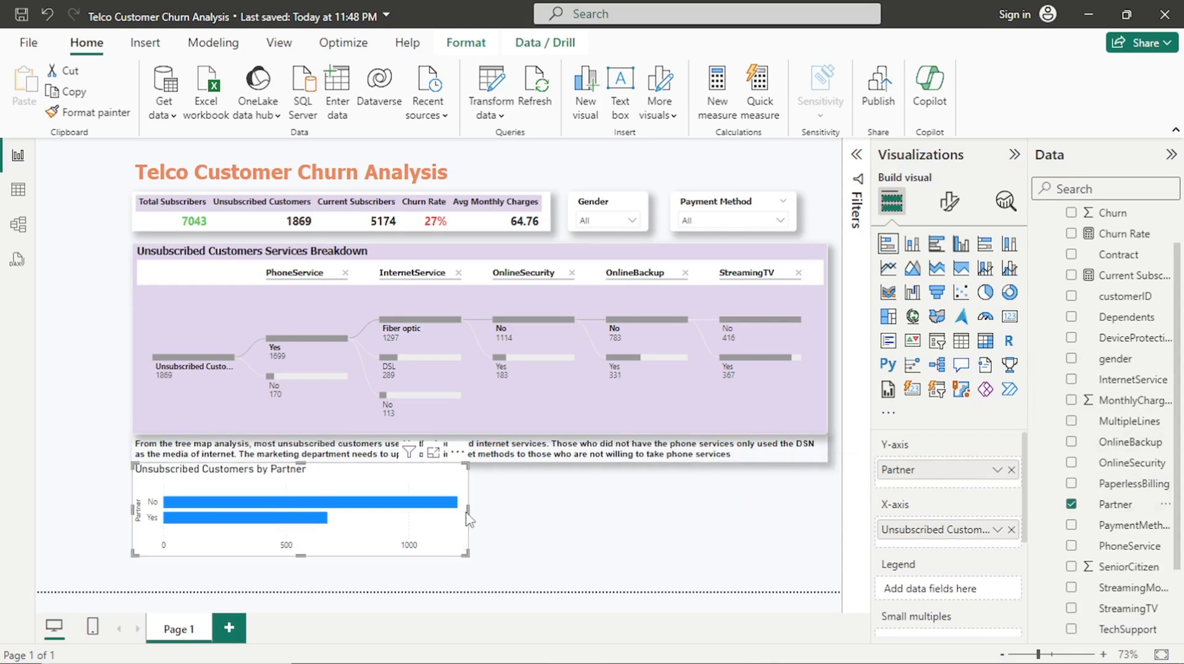
{"action": "left_click_drag", "start_coordinate": [467, 515], "coordinate": [428, 527]}
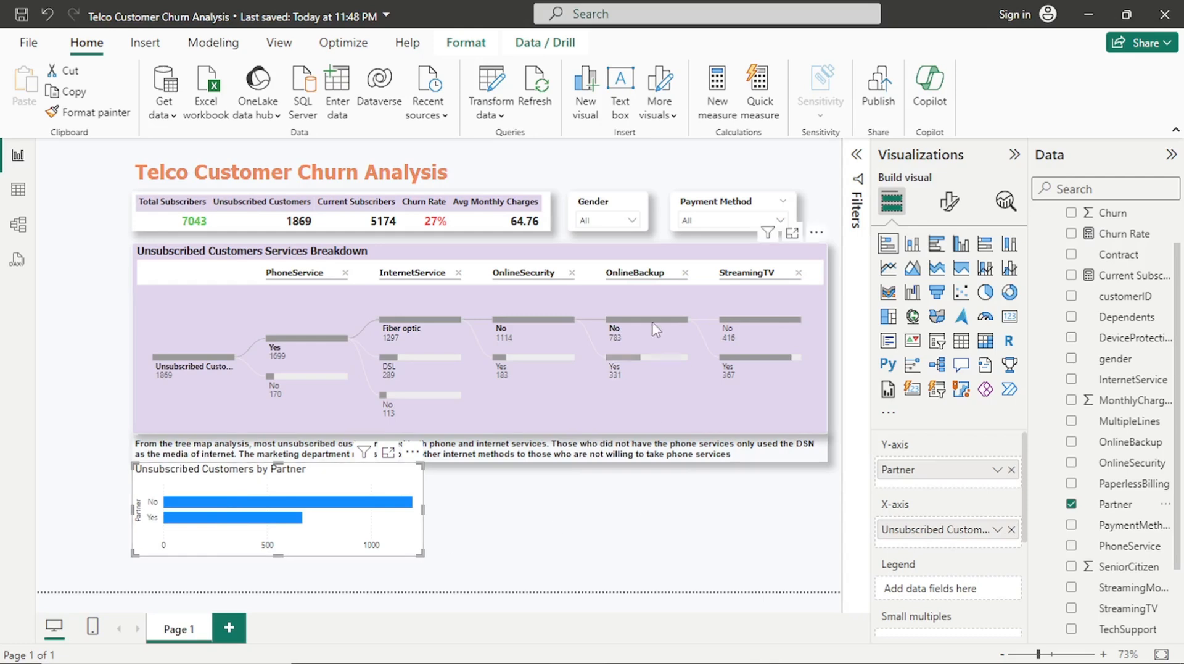
Hide the bar chart's Y-axis title while keeping its Y-axis values shown
{"action": "left_click", "coordinate": [950, 201]}
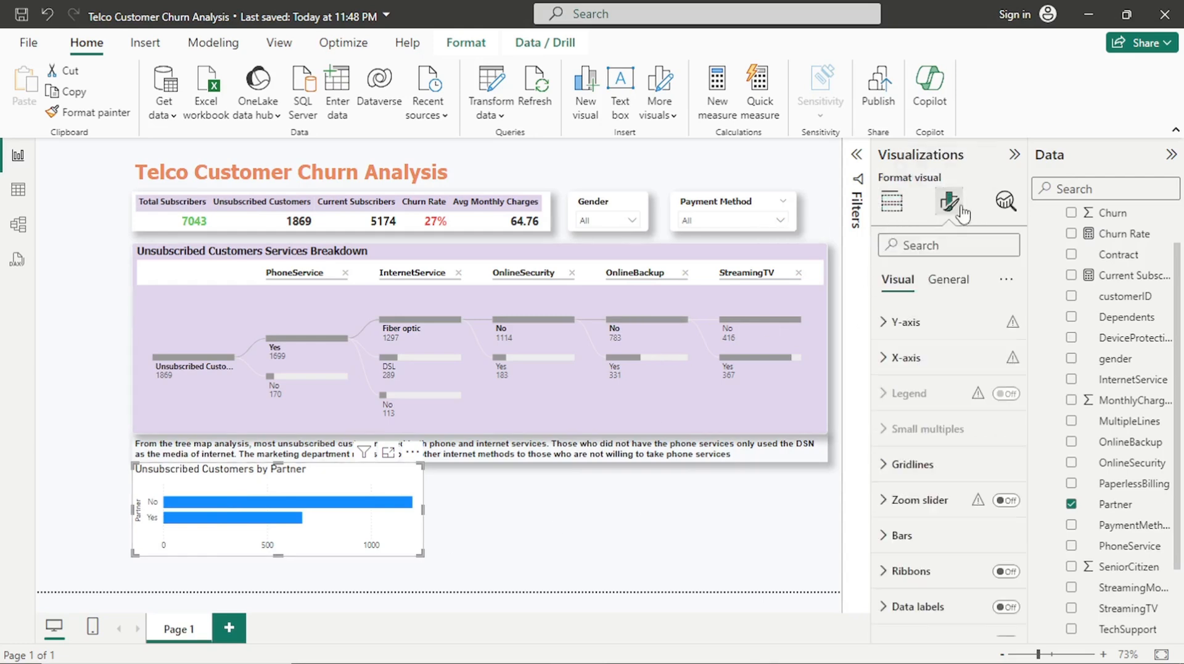
{"action": "left_click", "coordinate": [947, 321]}
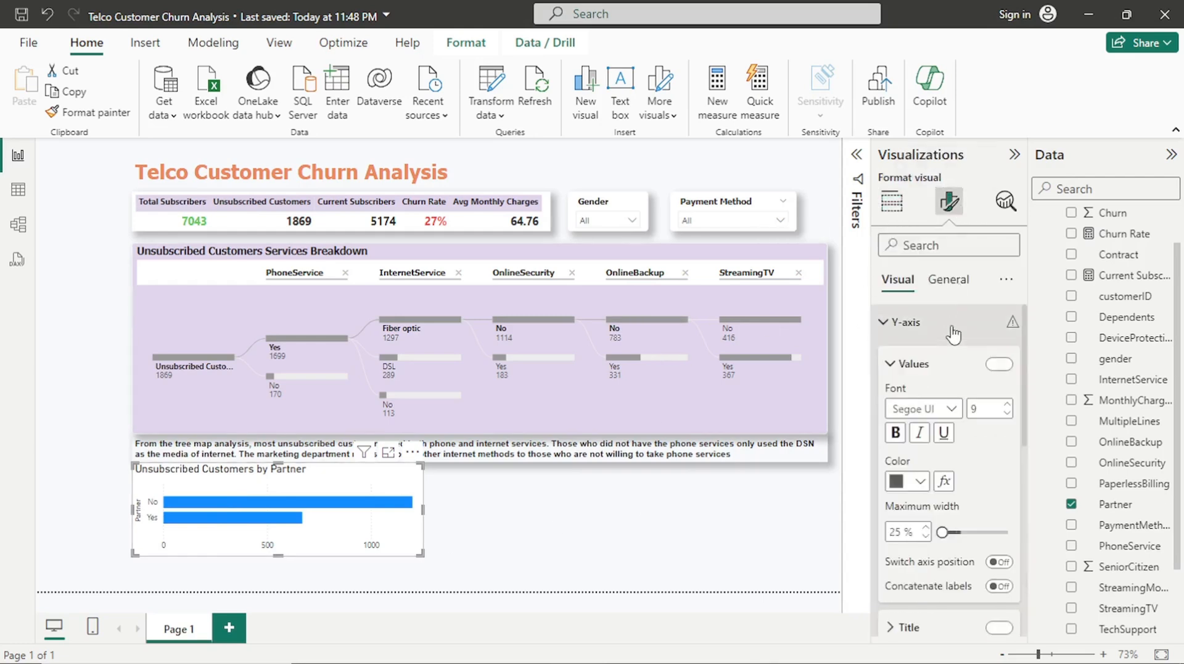
{"action": "left_click", "coordinate": [1000, 364]}
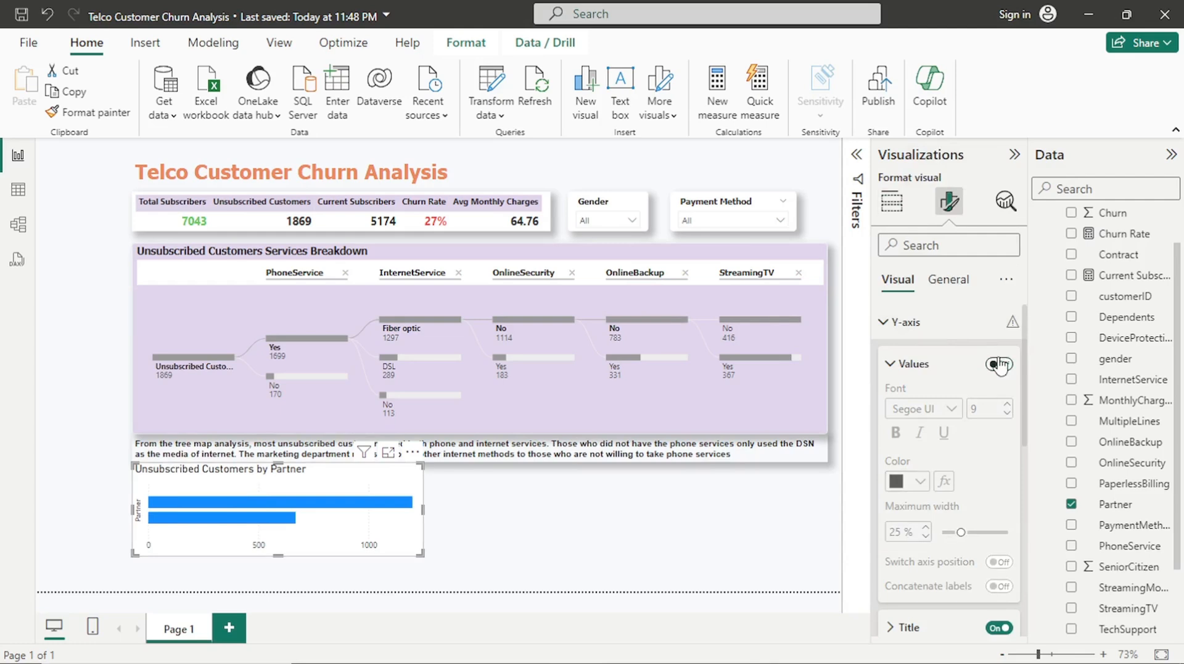
{"action": "left_click", "coordinate": [999, 365]}
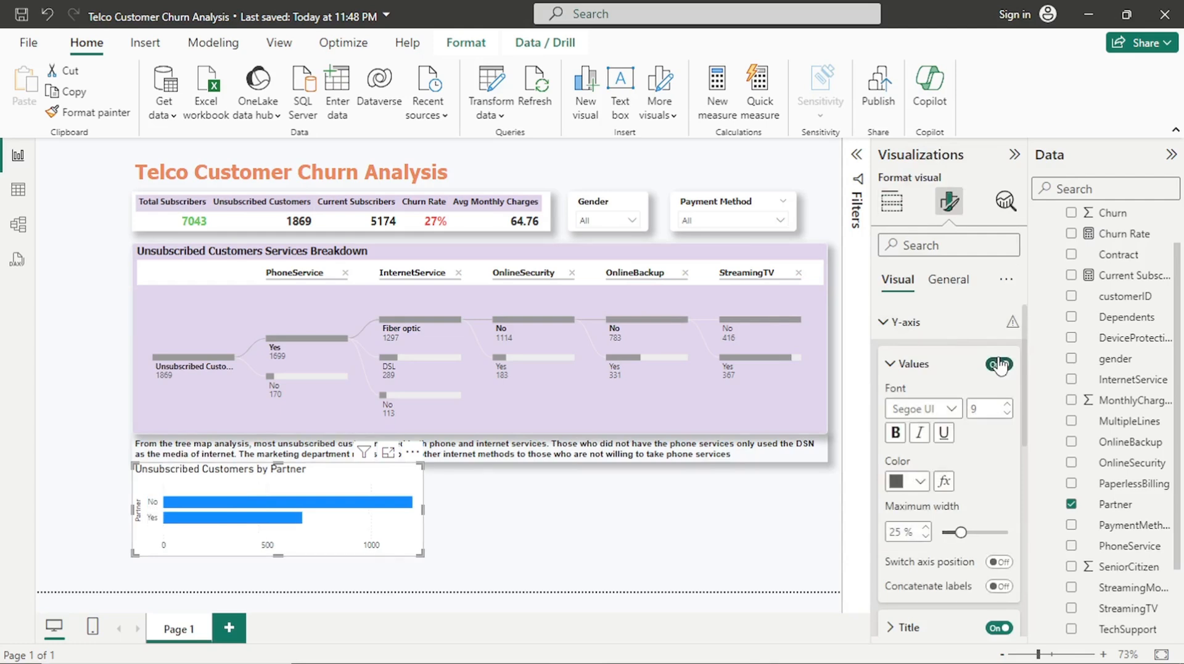
{"action": "left_click", "coordinate": [1000, 628]}
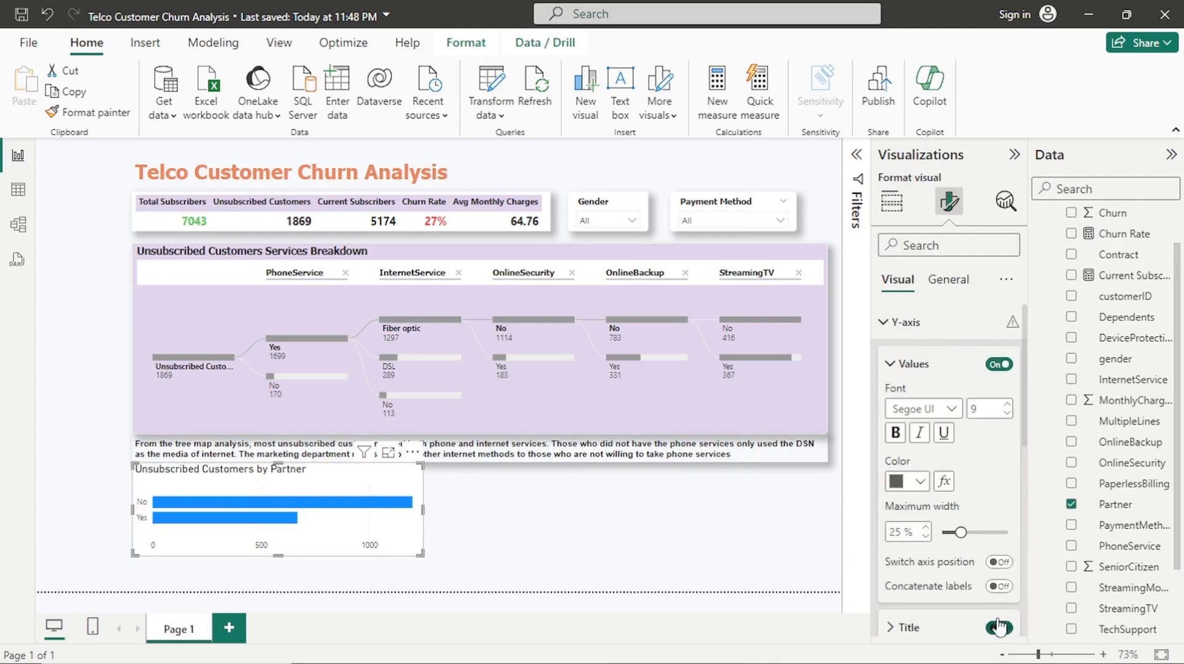
{"action": "left_click", "coordinate": [904, 341]}
Try hiding the bar chart's X-axis values, and restore them
{"action": "left_click", "coordinate": [942, 359]}
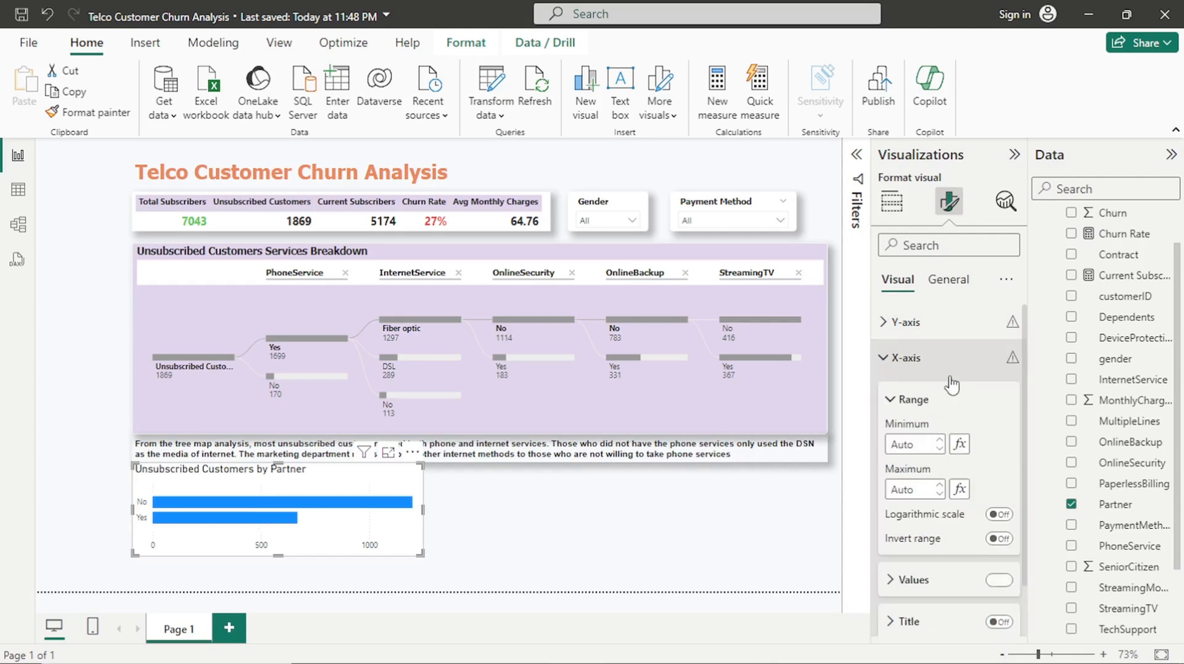
{"action": "left_click", "coordinate": [997, 582]}
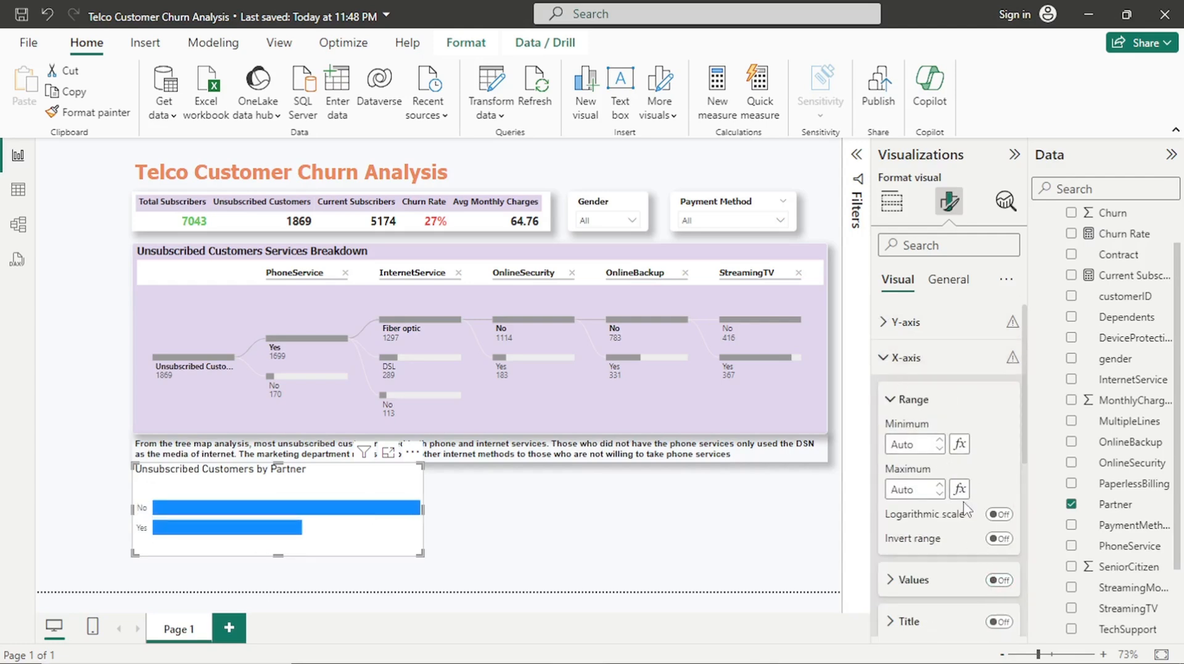
{"action": "left_click", "coordinate": [999, 580]}
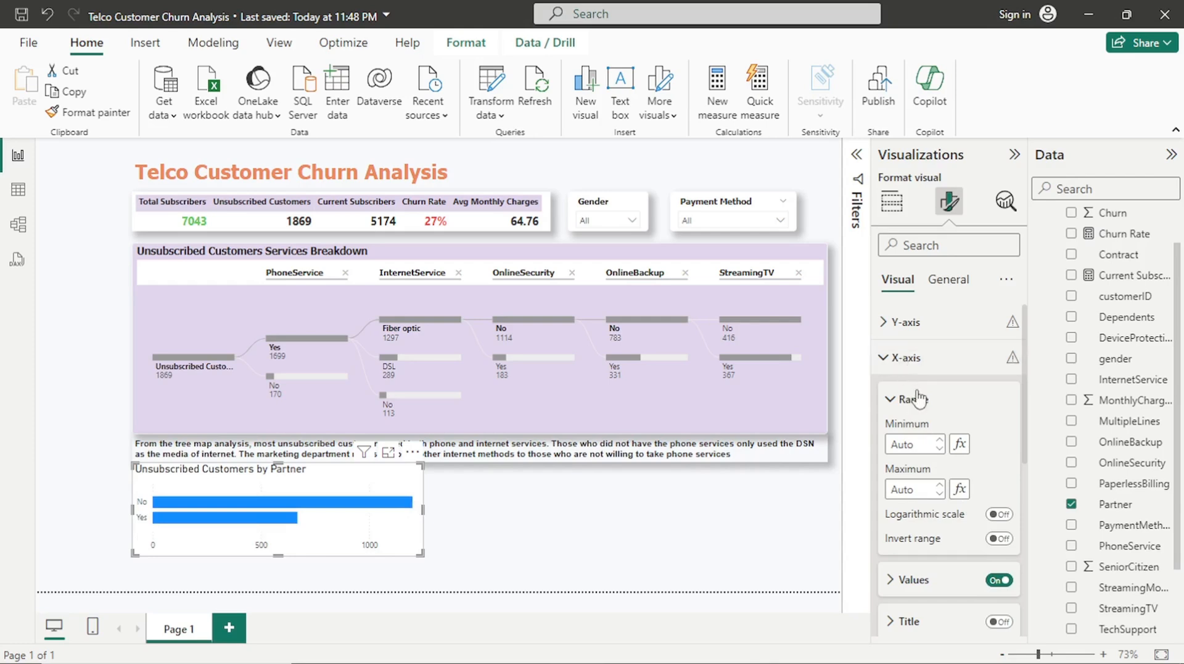
{"action": "left_click", "coordinate": [915, 360]}
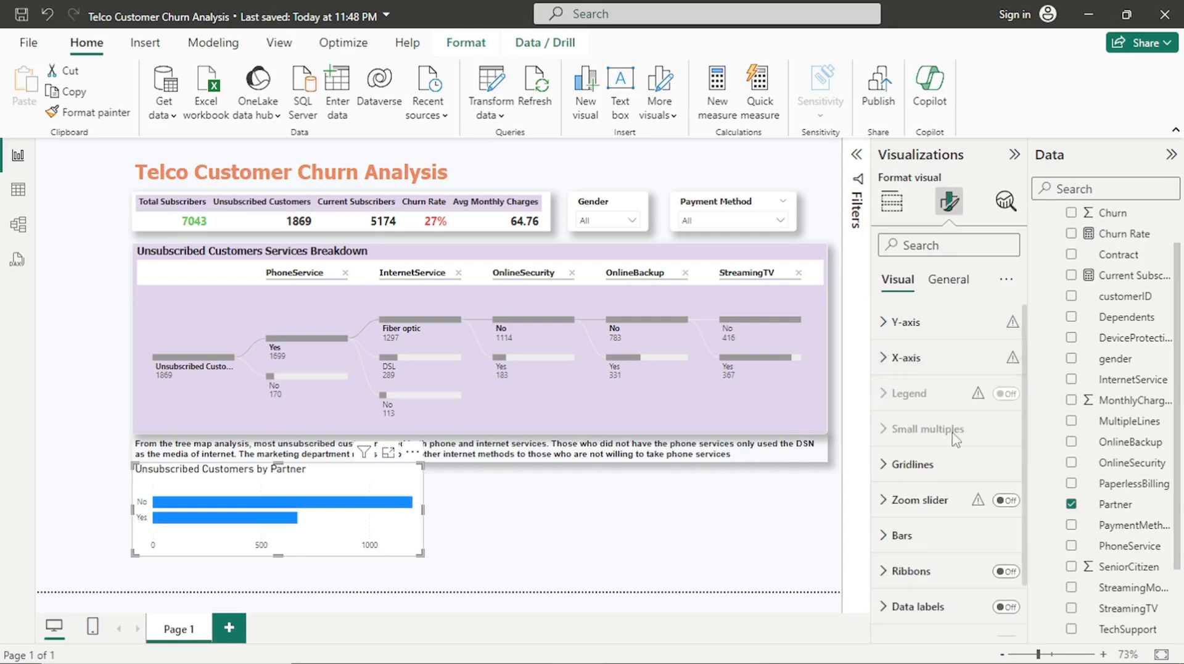
Set the width of the bar chart's vertical gridlines to 3 px
{"action": "left_click", "coordinate": [957, 467]}
{"action": "scroll", "coordinate": [925, 534], "scroll_direction": "down", "scroll_amount": 2}
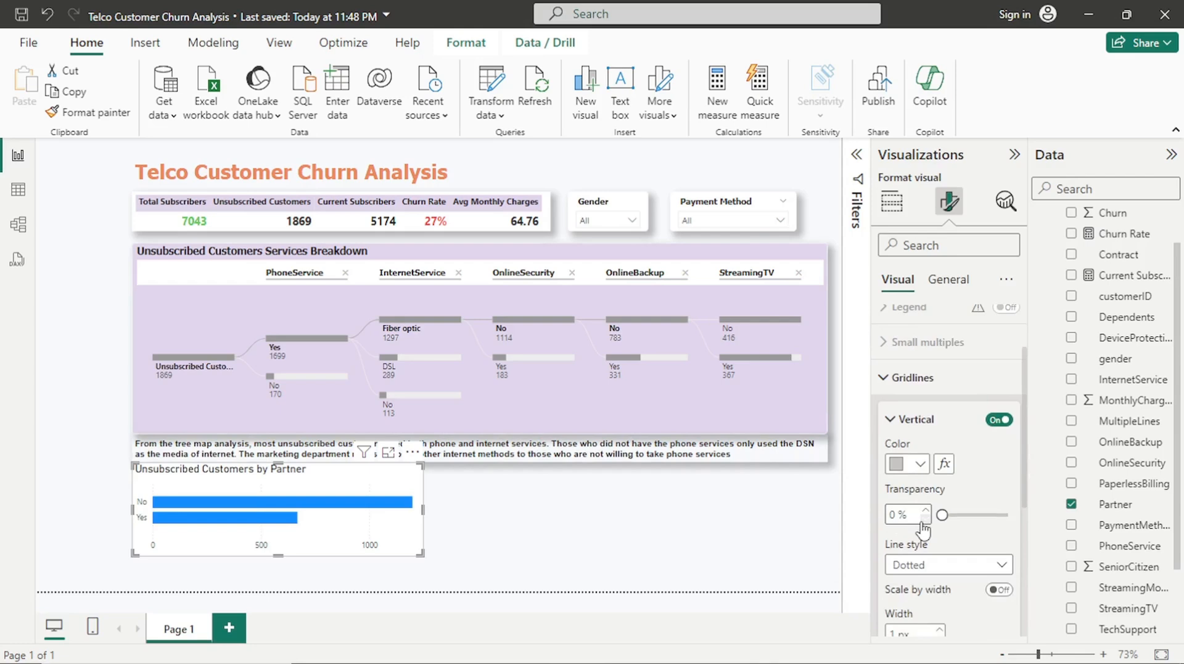
{"action": "scroll", "coordinate": [923, 527], "scroll_direction": "down", "scroll_amount": 4}
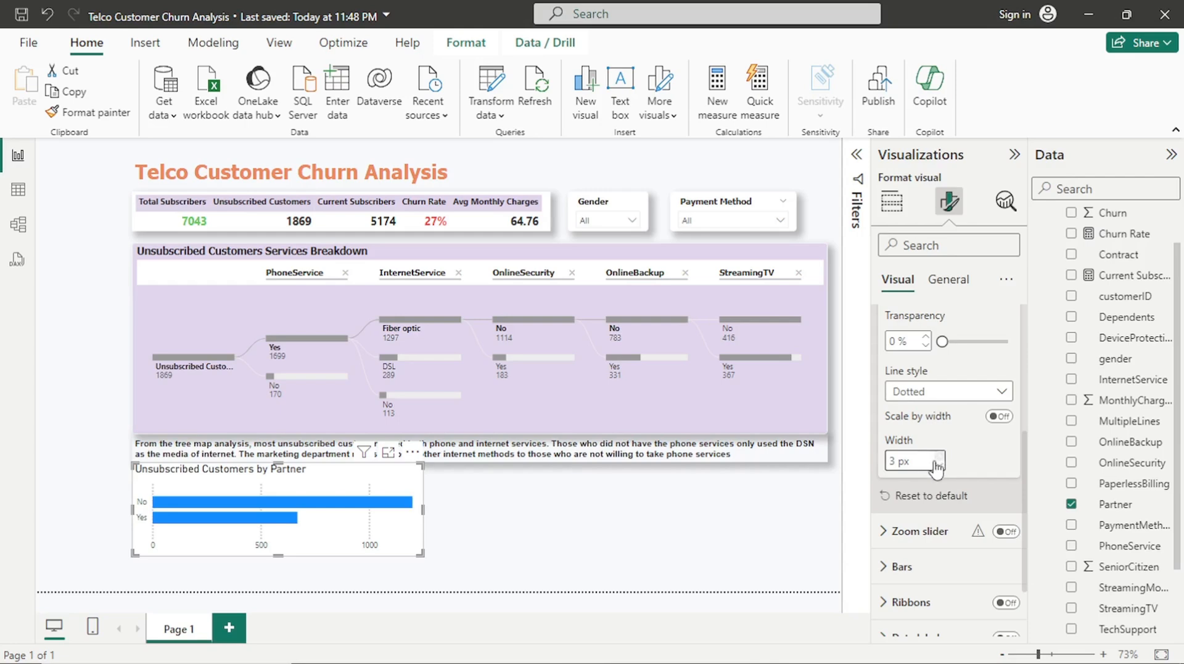
{"action": "scroll", "coordinate": [935, 444], "scroll_direction": "up", "scroll_amount": 4}
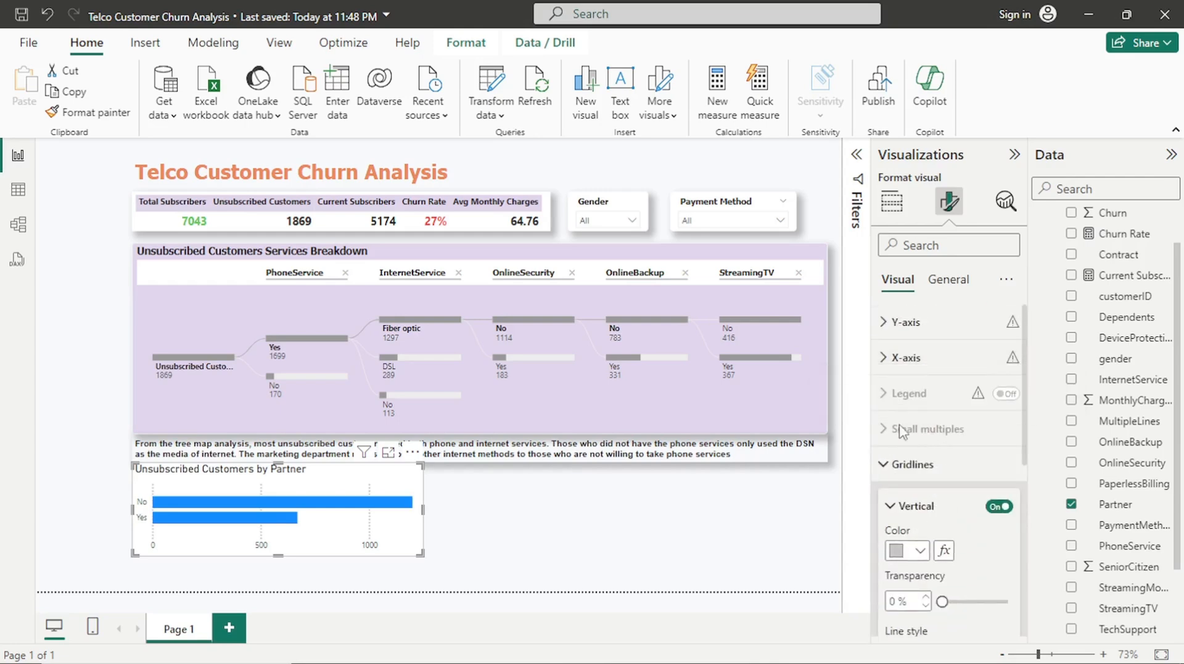
Make the bar chart's Y-axis values and X-axis values bold
{"action": "left_click", "coordinate": [909, 465]}
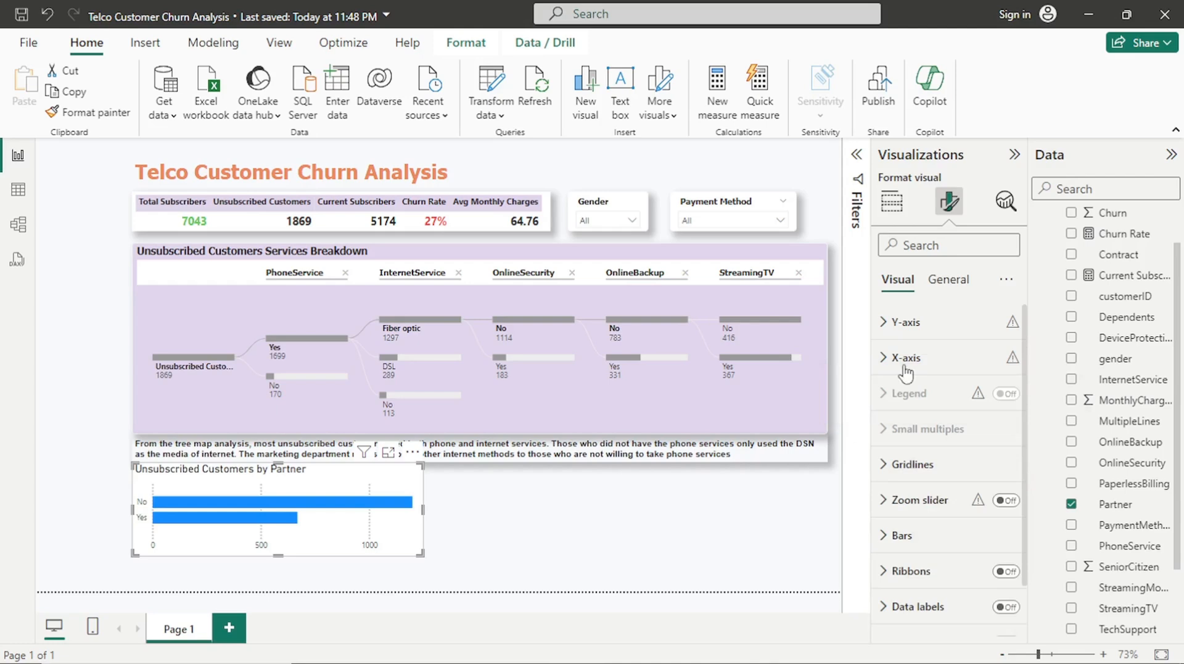
{"action": "left_click", "coordinate": [907, 321]}
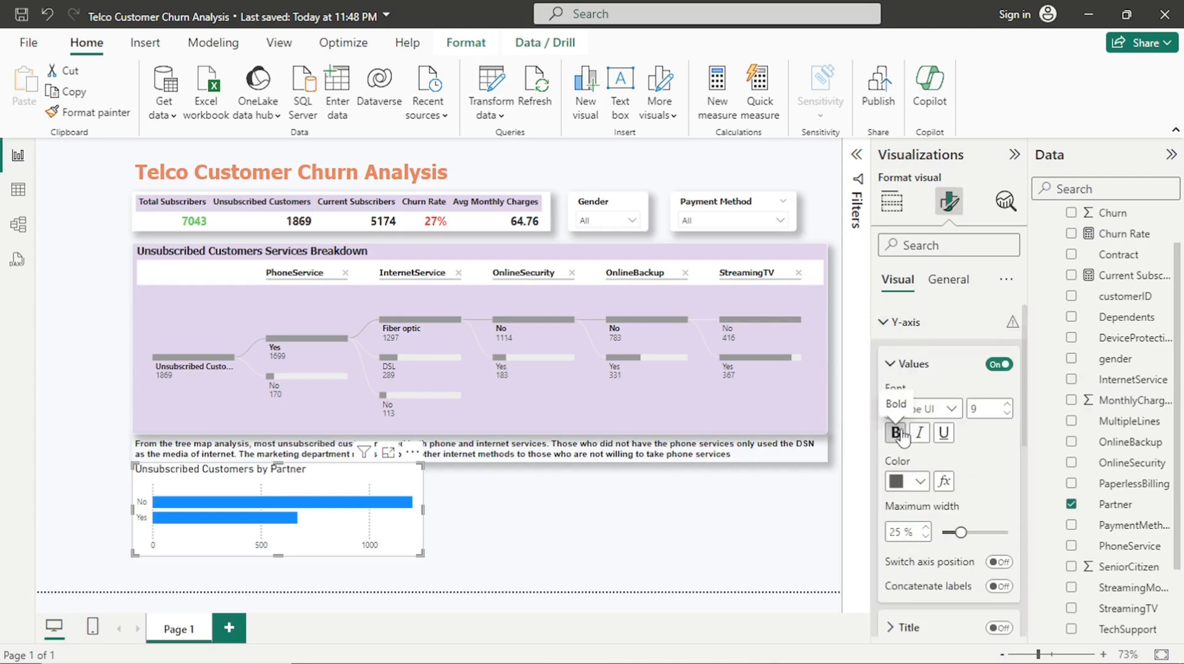
{"action": "left_click", "coordinate": [908, 324]}
{"action": "left_click", "coordinate": [911, 359]}
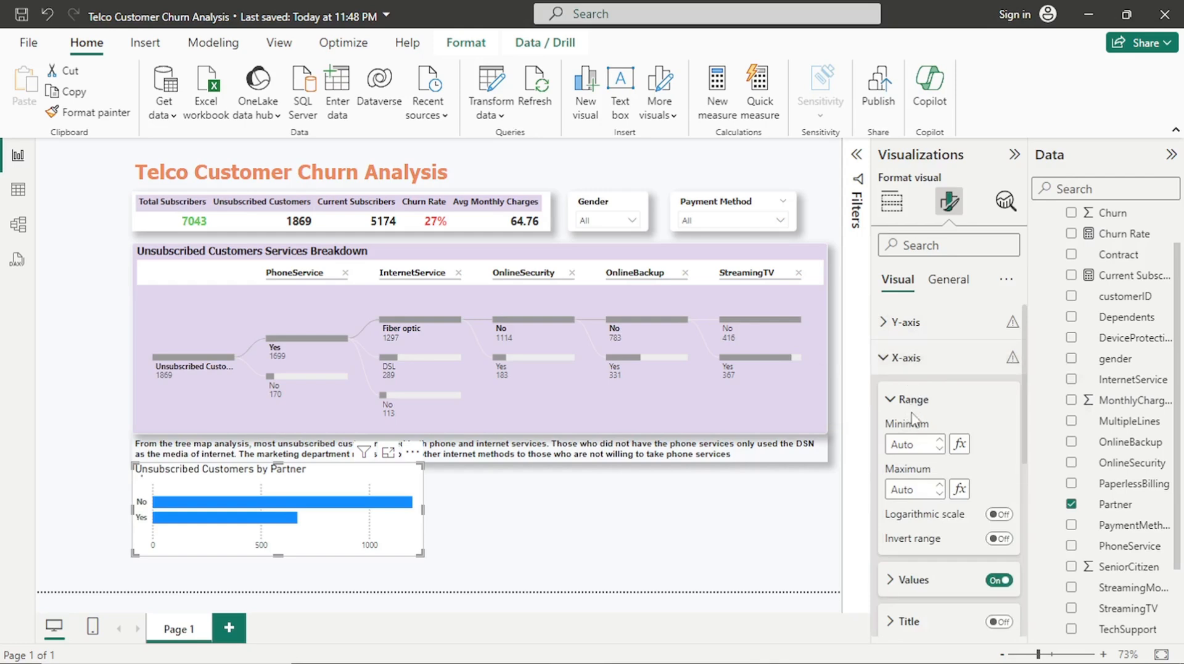
{"action": "scroll", "coordinate": [918, 570], "scroll_direction": "down", "scroll_amount": 3}
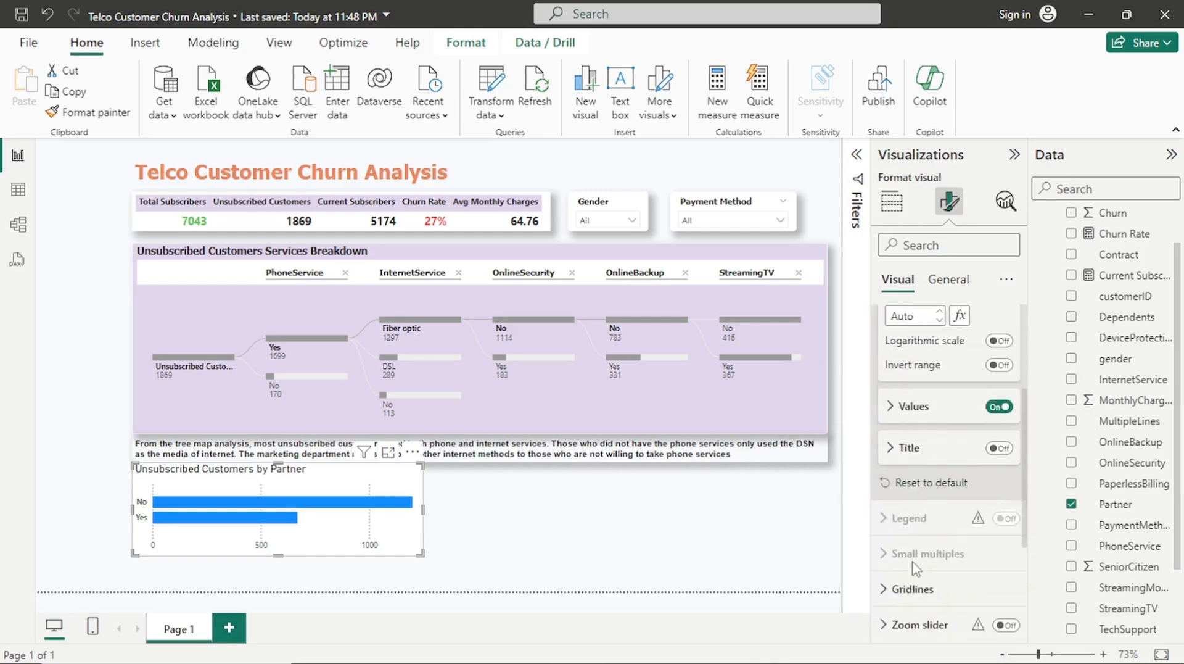
{"action": "left_click", "coordinate": [915, 407]}
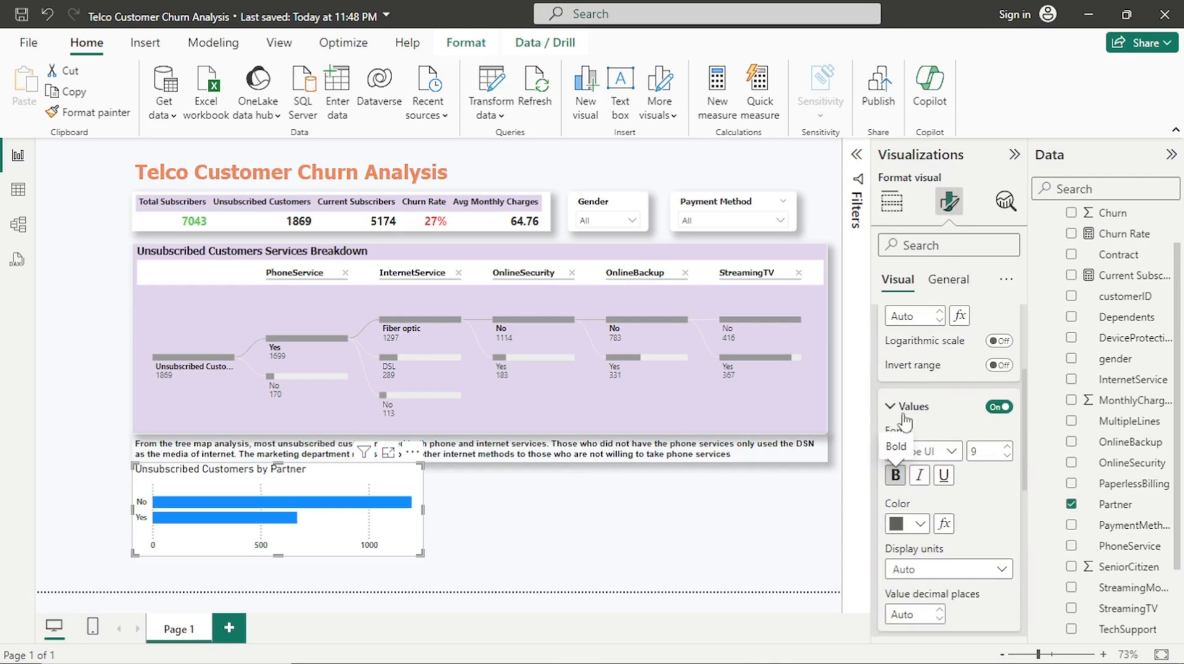
{"action": "scroll", "coordinate": [906, 420], "scroll_direction": "up", "scroll_amount": 3}
{"action": "left_click", "coordinate": [889, 359]}
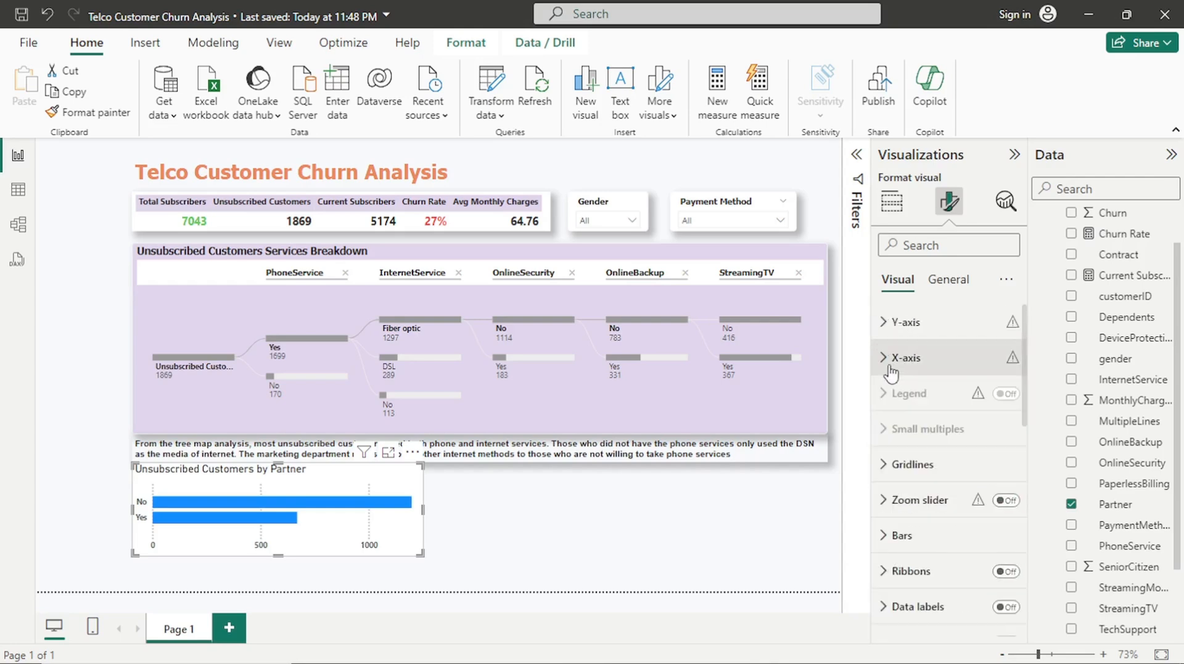
Recolour all bars of the Unsubscribed Customers by Partner chart to the recently used grey
{"action": "left_click", "coordinate": [955, 537]}
{"action": "scroll", "coordinate": [944, 469], "scroll_direction": "down", "scroll_amount": 4}
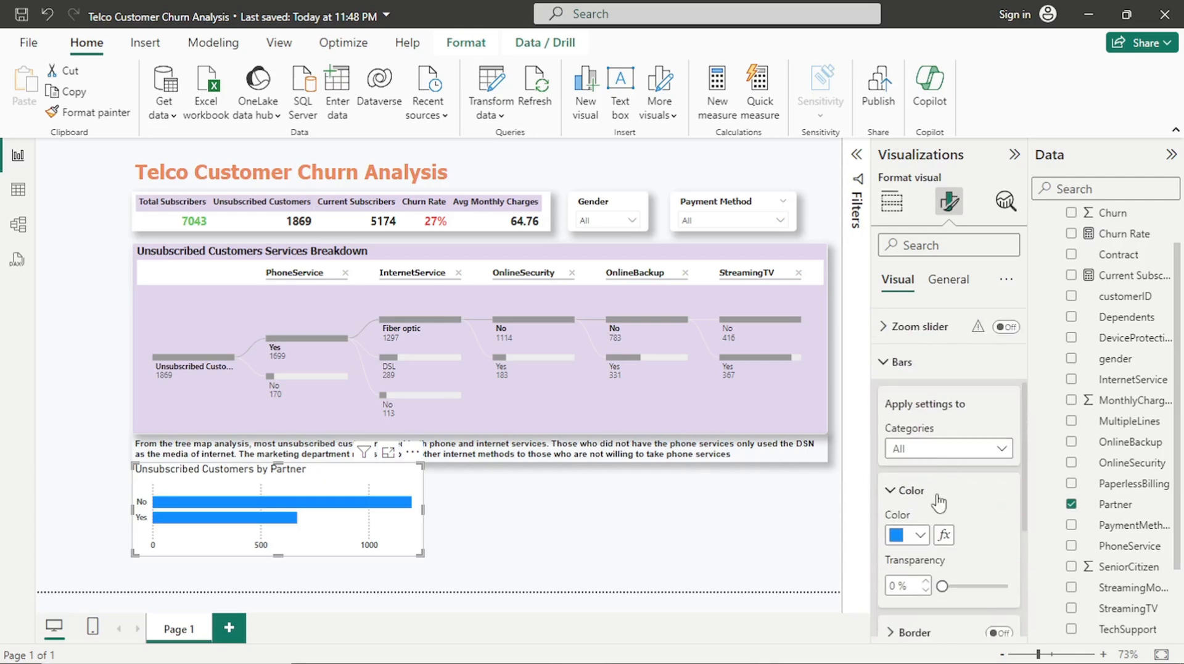
{"action": "left_click", "coordinate": [920, 535]}
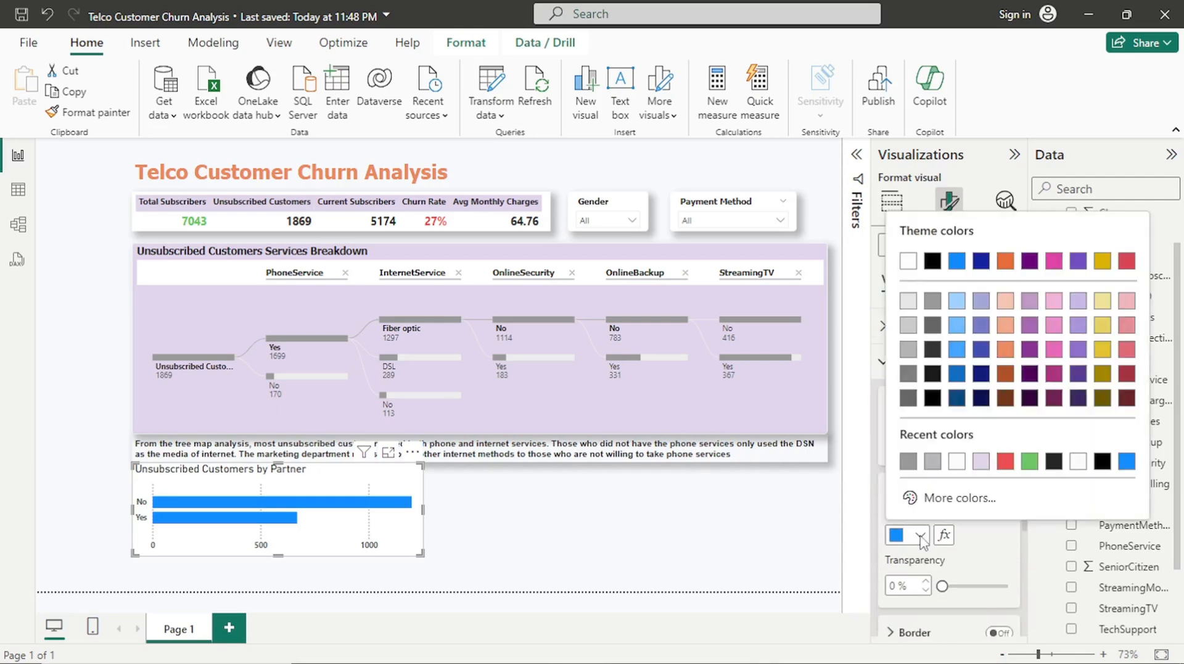
{"action": "left_click", "coordinate": [909, 462]}
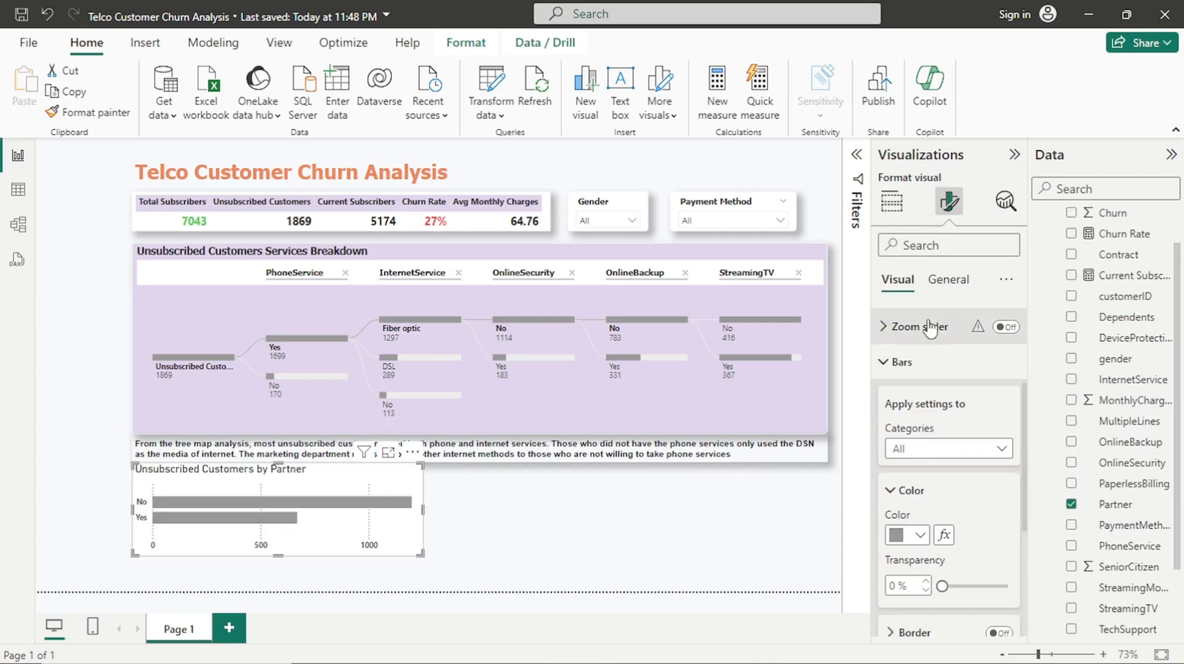
{"action": "left_click", "coordinate": [923, 369]}
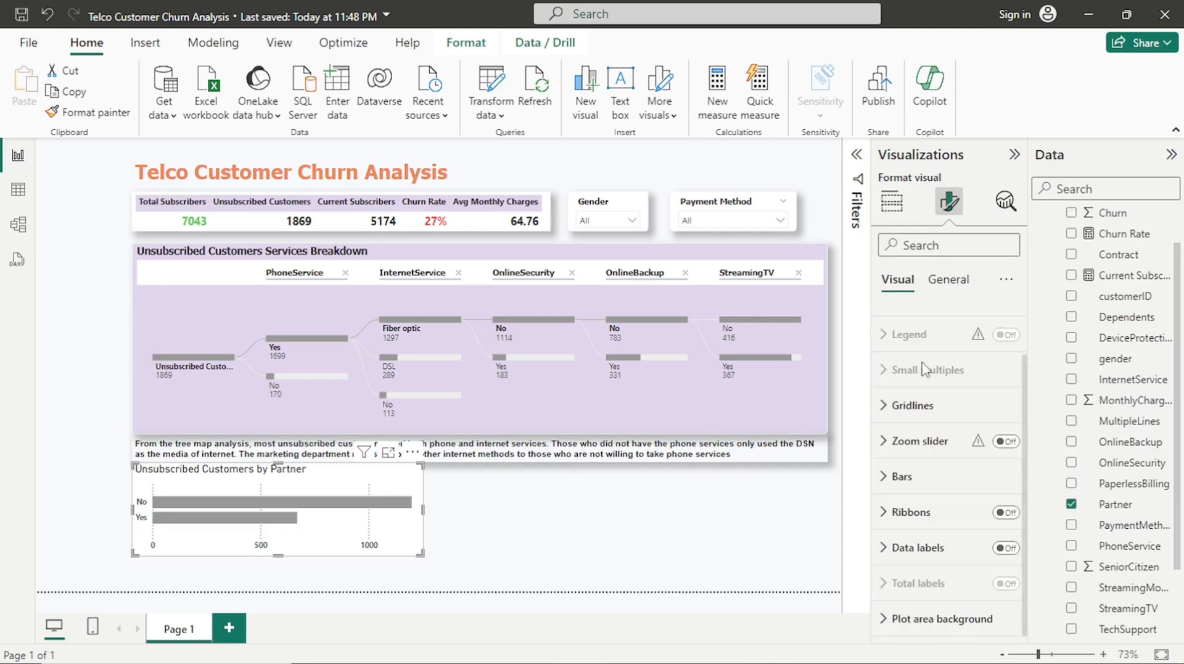
Fill the bar chart's background with the recently used light purple
{"action": "left_click", "coordinate": [946, 289]}
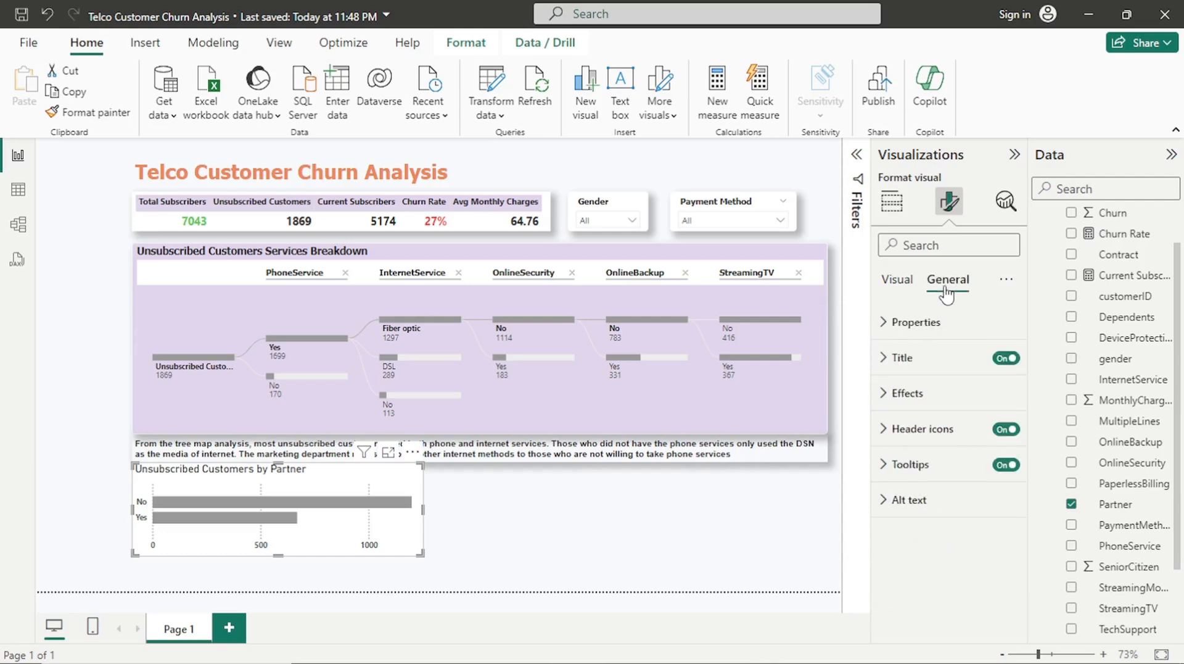
{"action": "left_click", "coordinate": [951, 394]}
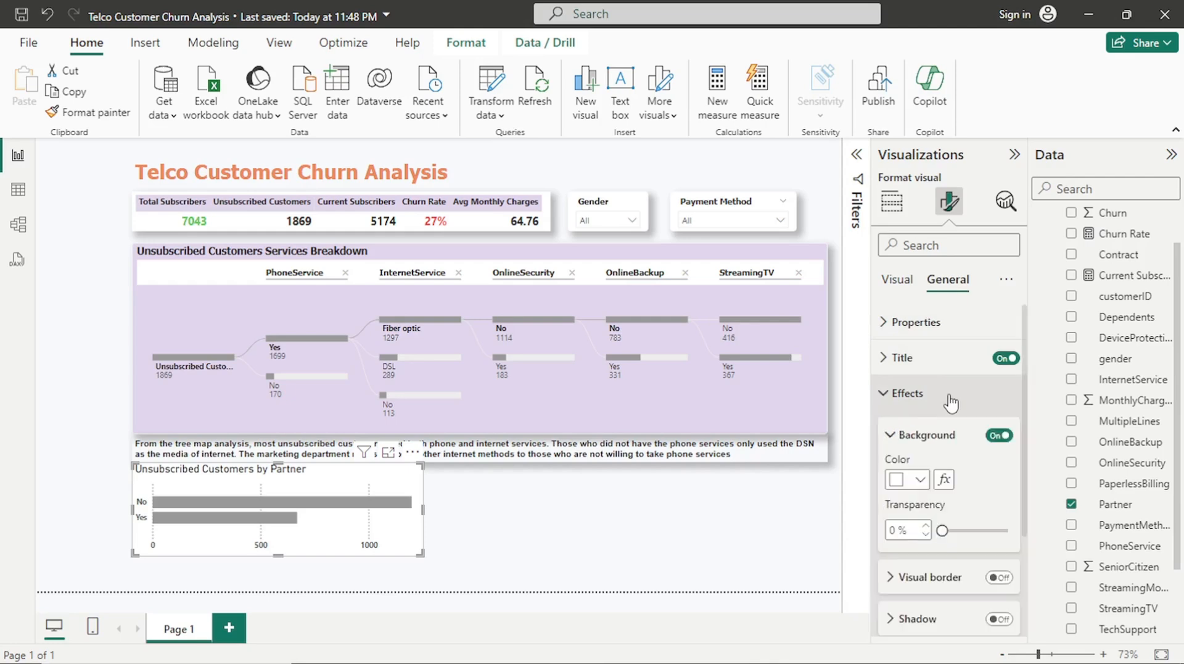
{"action": "left_click", "coordinate": [922, 483]}
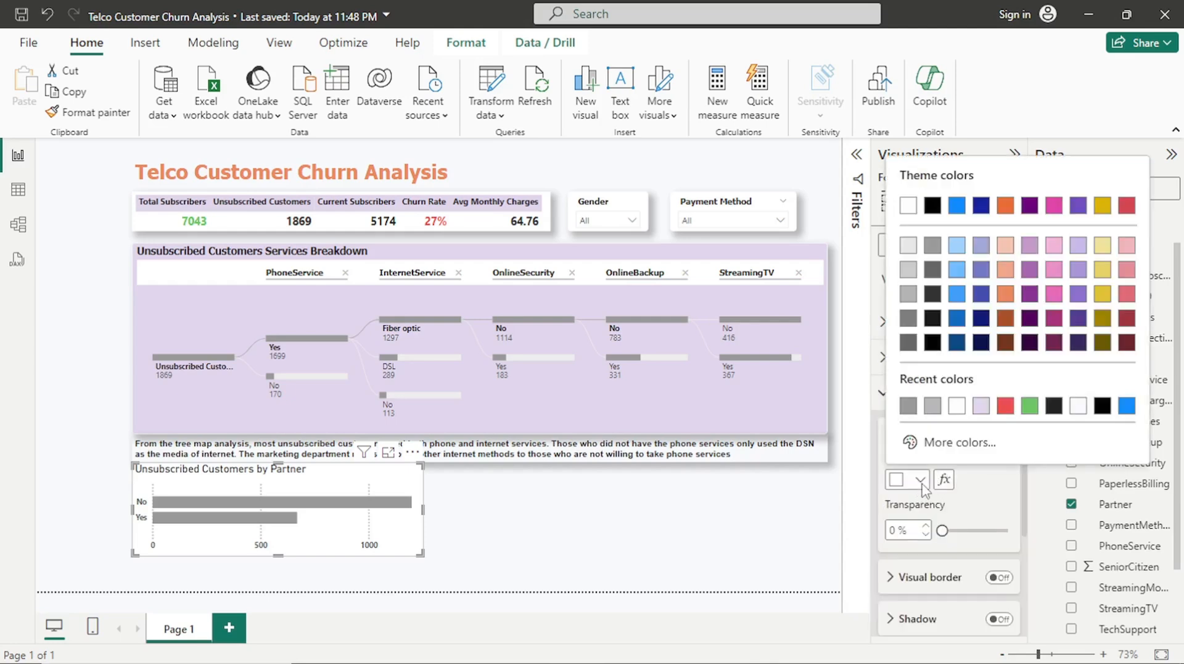
{"action": "left_click", "coordinate": [981, 407]}
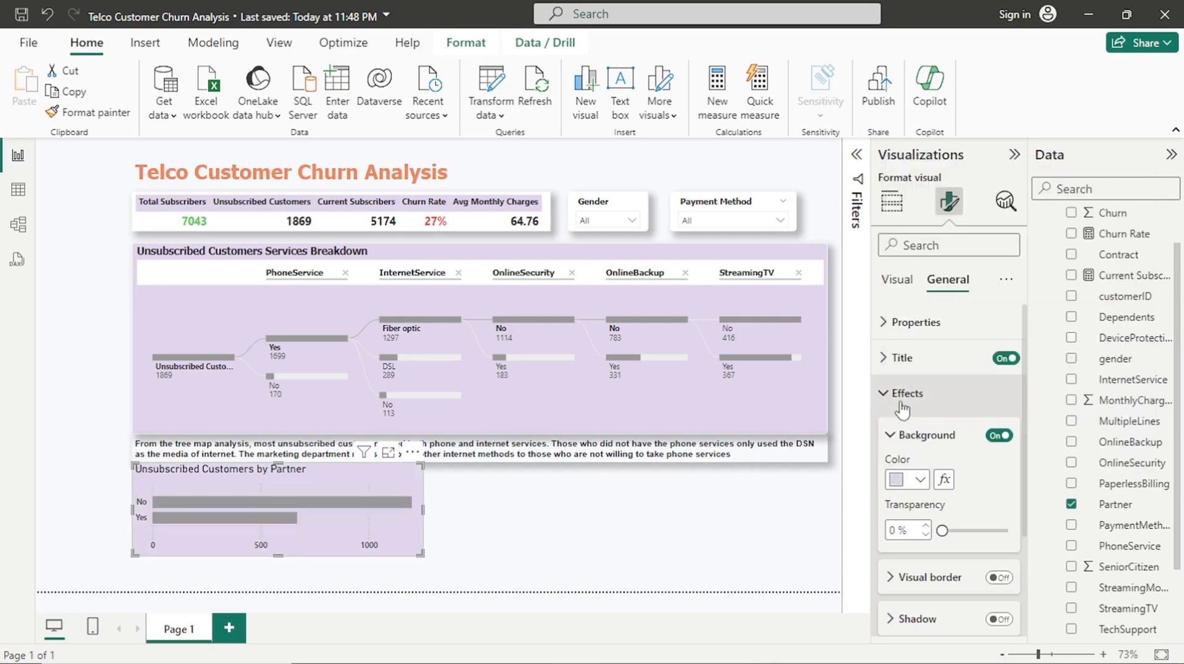
Turn on the bar chart's visual border and shadow, and set the border colour to the recently used off-white
{"action": "left_click", "coordinate": [998, 577]}
{"action": "left_click", "coordinate": [999, 619]}
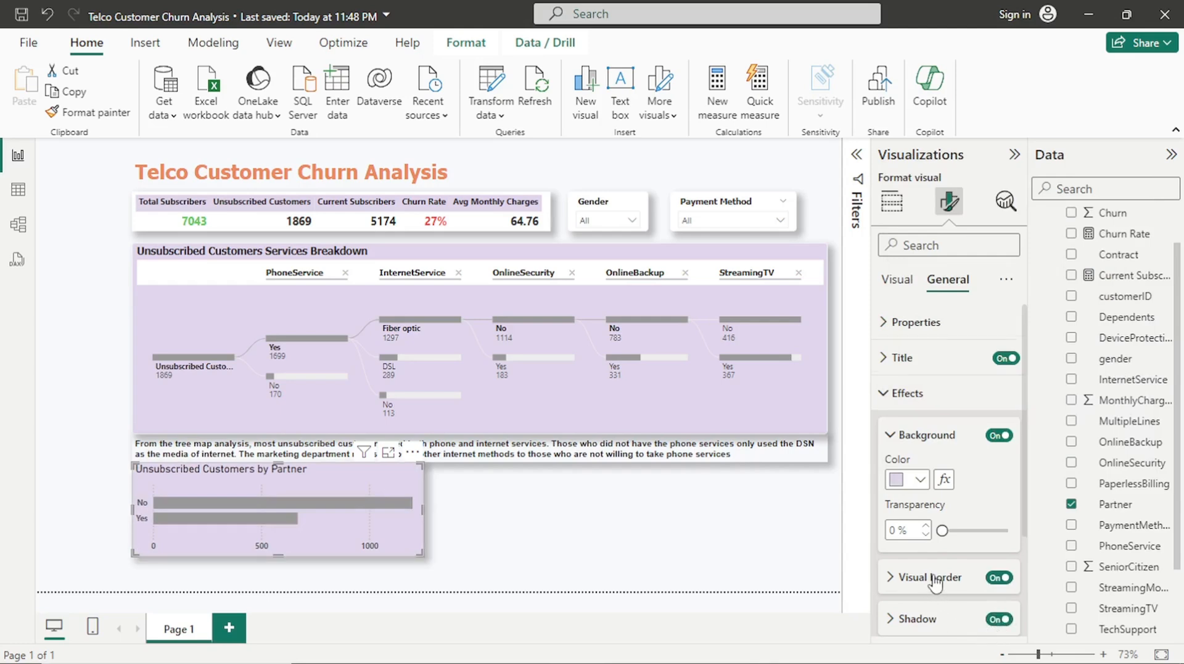
{"action": "scroll", "coordinate": [928, 493], "scroll_direction": "down", "scroll_amount": 3}
{"action": "left_click", "coordinate": [934, 446]}
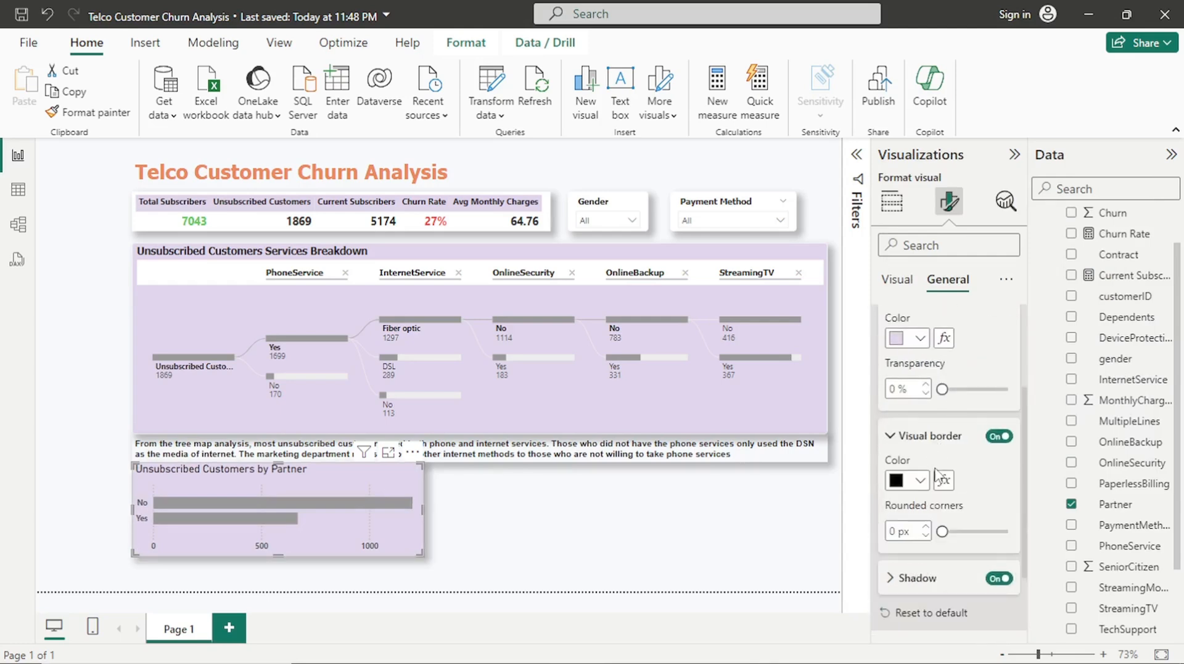
{"action": "left_click", "coordinate": [926, 484]}
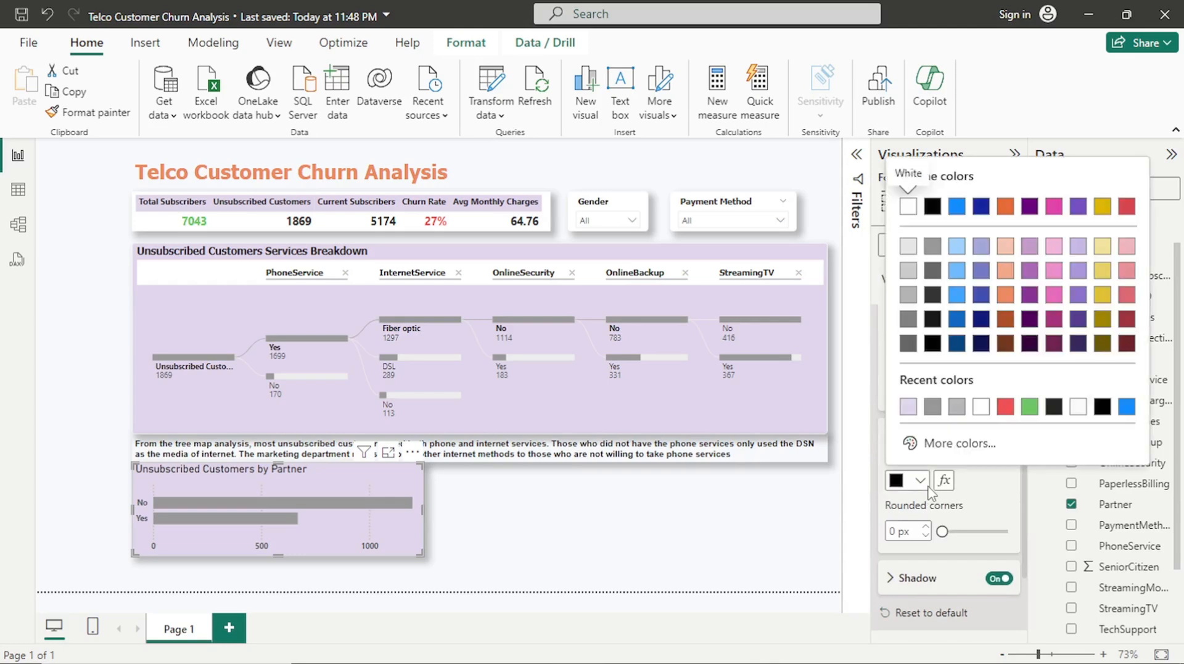
{"action": "left_click", "coordinate": [1075, 407]}
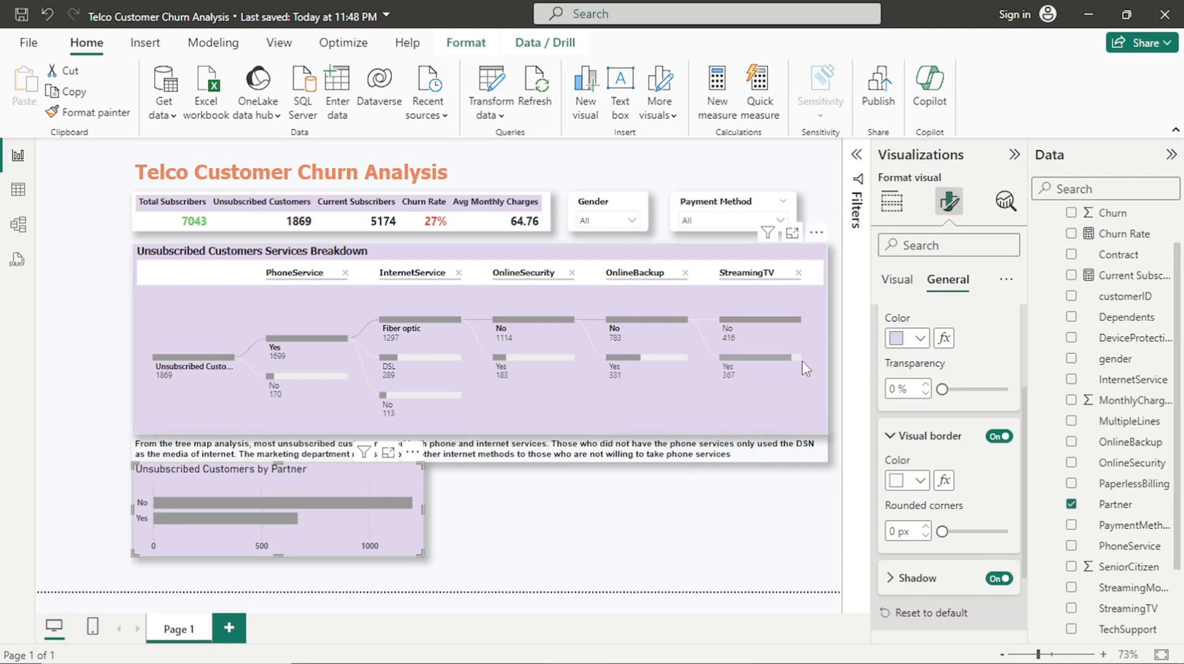
Check the visual border colour and rounded corner settings of the services breakdown decomposition tree
{"action": "left_click", "coordinate": [824, 346]}
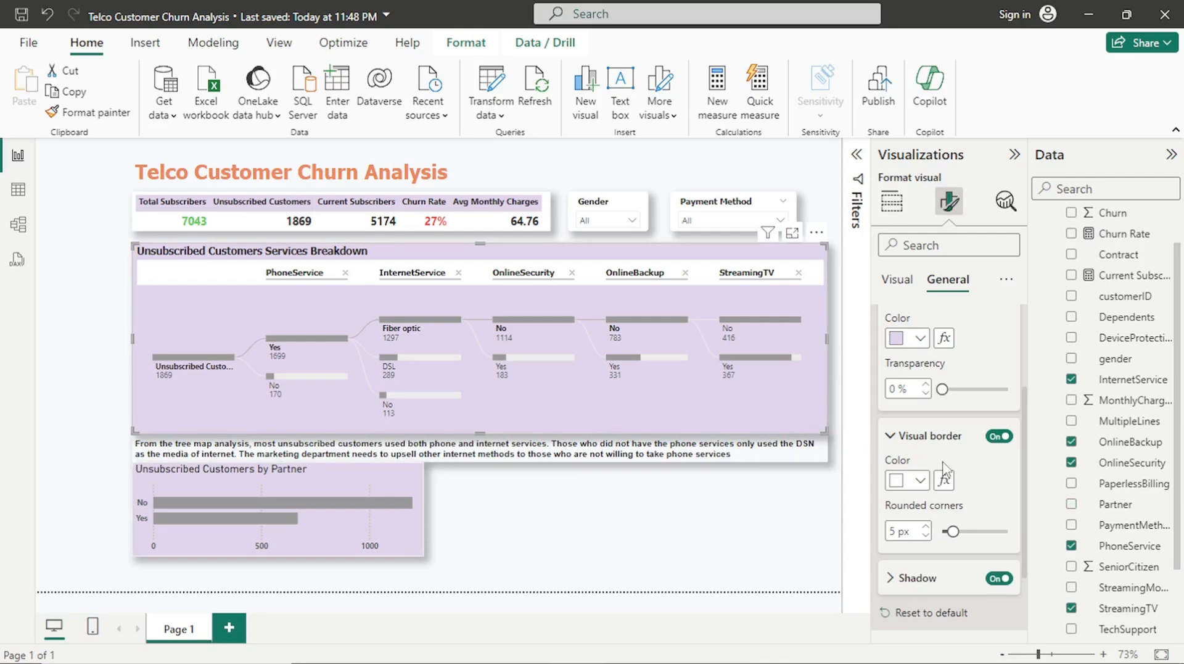
{"action": "left_click", "coordinate": [920, 483]}
{"action": "left_click", "coordinate": [717, 498]}
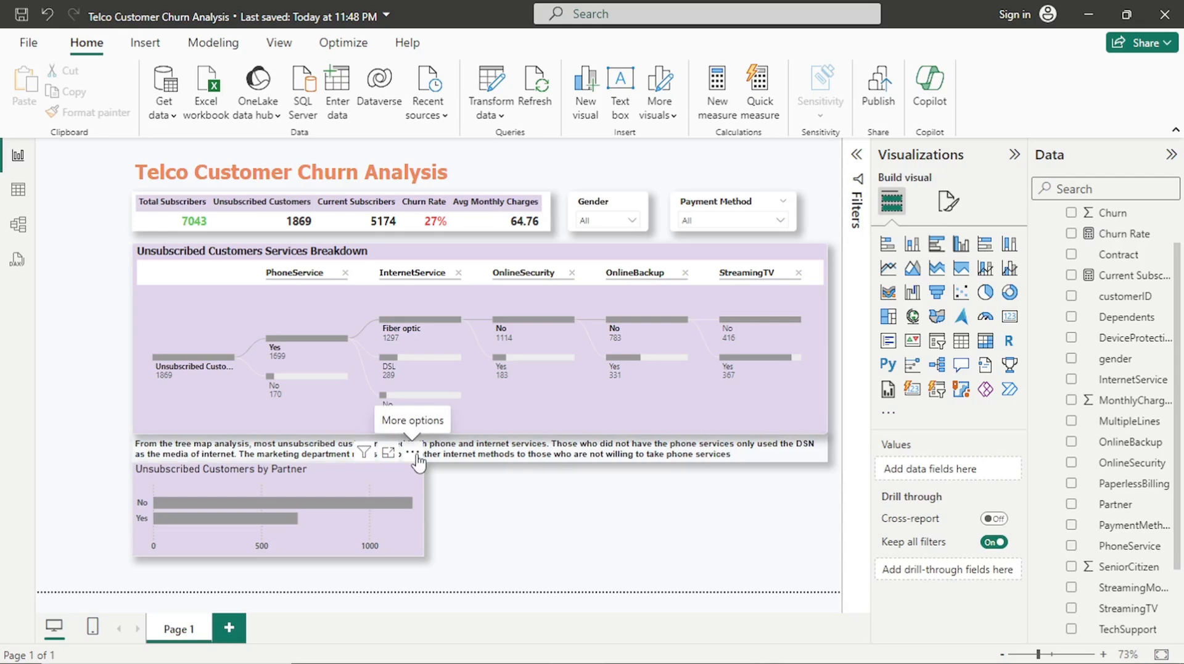
Shift the bar chart slightly down from the explanatory text, and check the text box's effects settings
{"action": "left_click_drag", "start_coordinate": [418, 463], "coordinate": [415, 470]}
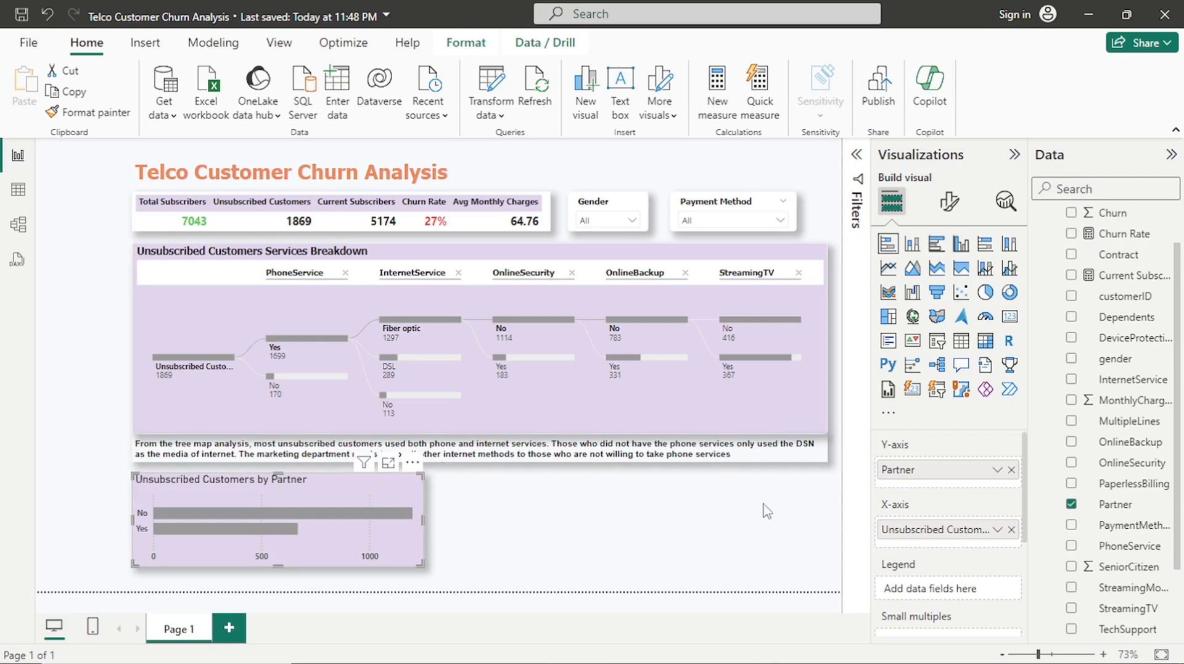
{"action": "left_click", "coordinate": [813, 455]}
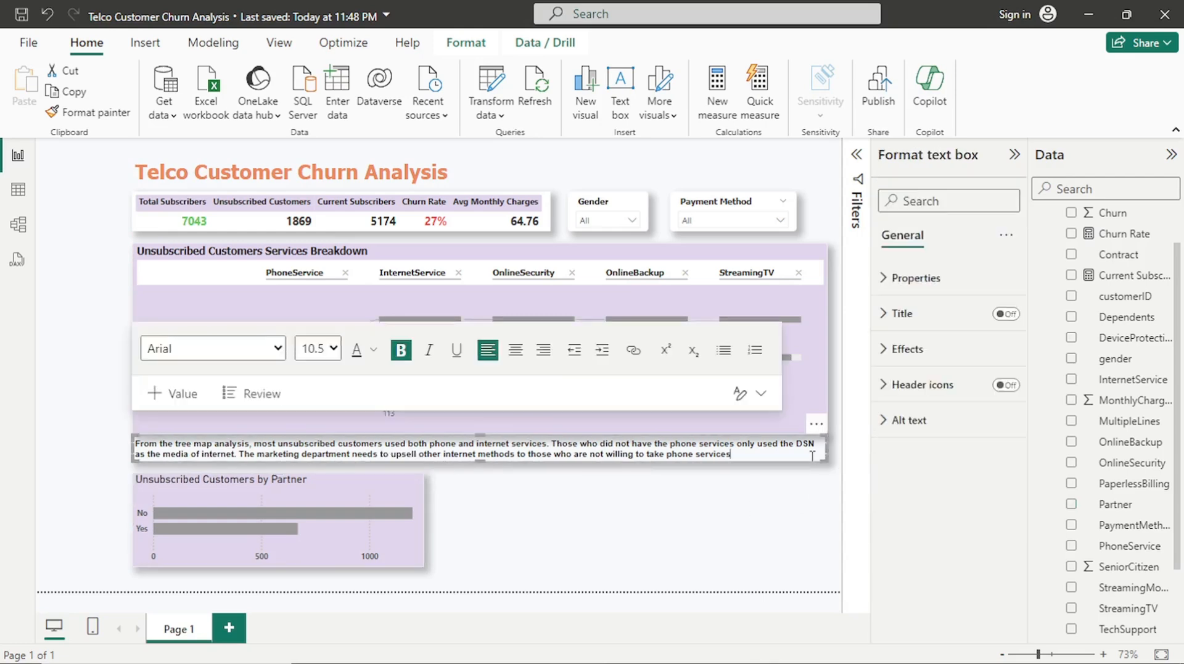
{"action": "left_click", "coordinate": [975, 362]}
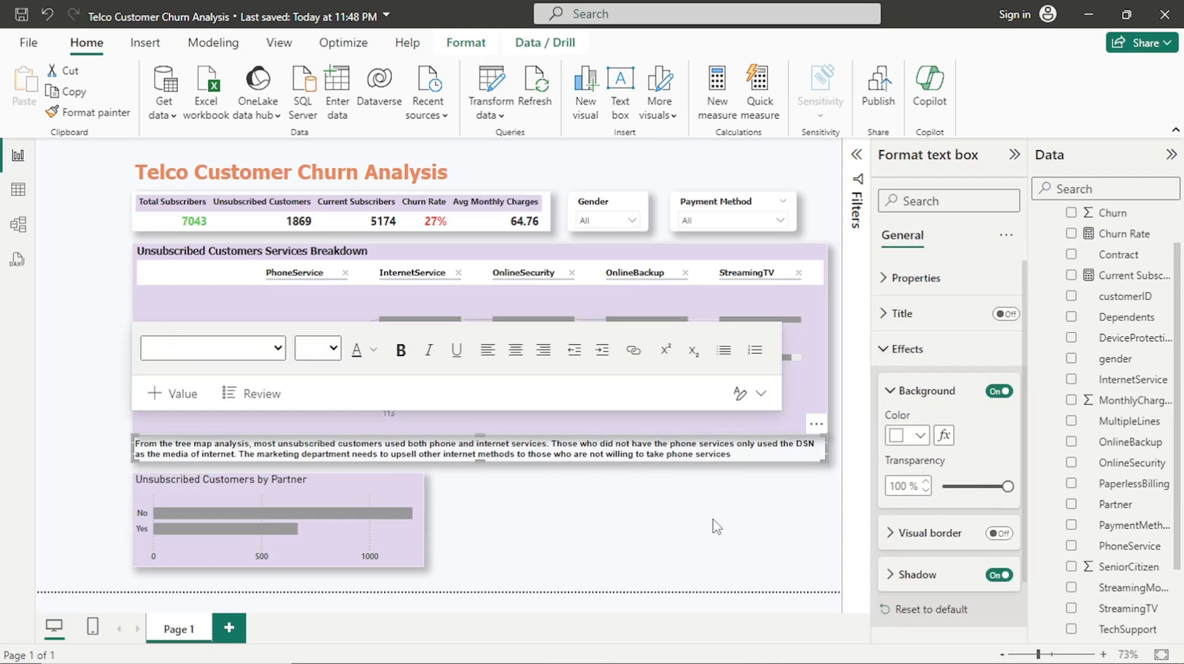
{"action": "left_click", "coordinate": [647, 504]}
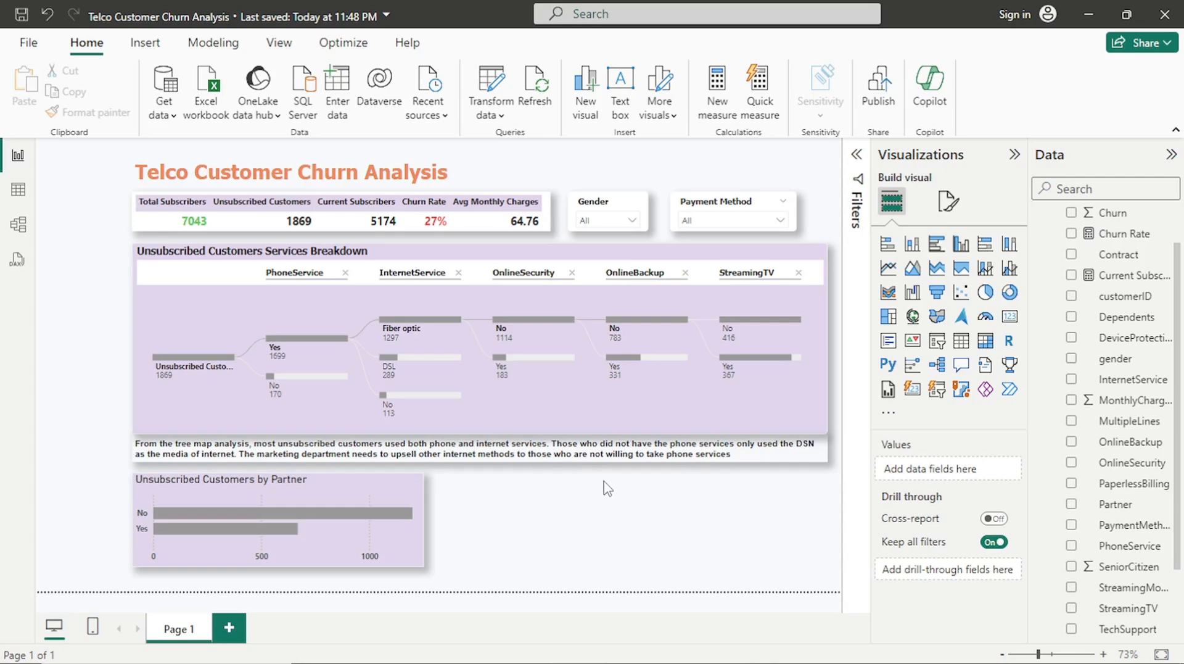
Turn off the shadow of the explanatory text box, and move the bar chart up directly beneath it
{"action": "left_click", "coordinate": [794, 456]}
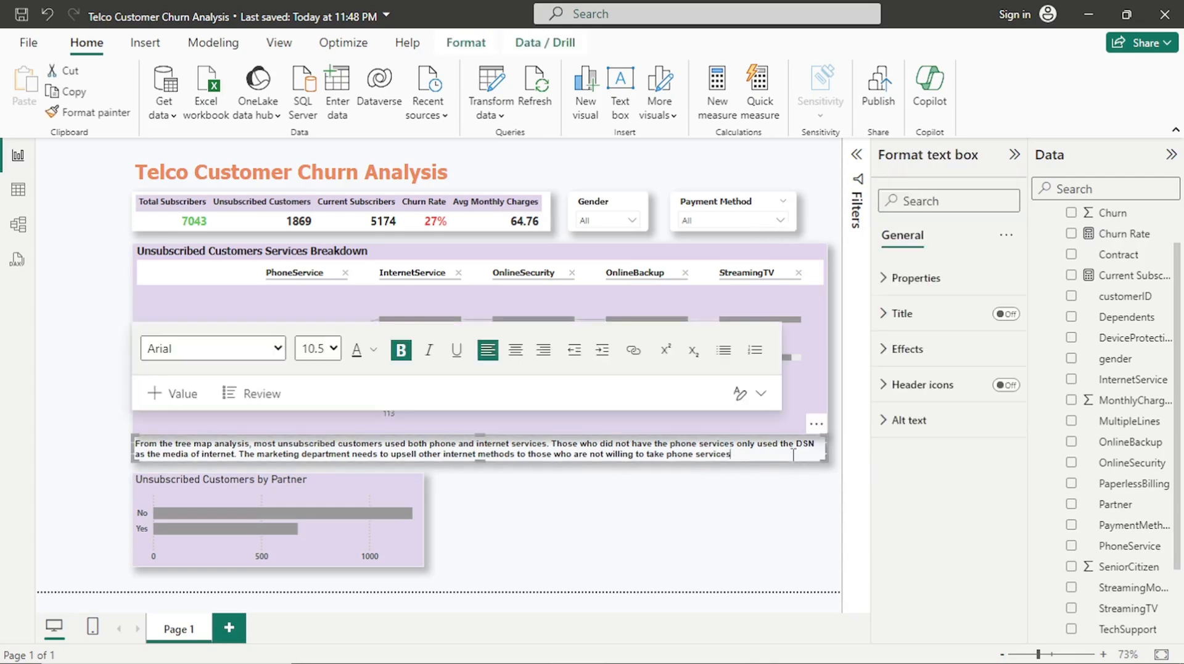
{"action": "left_click", "coordinate": [950, 349]}
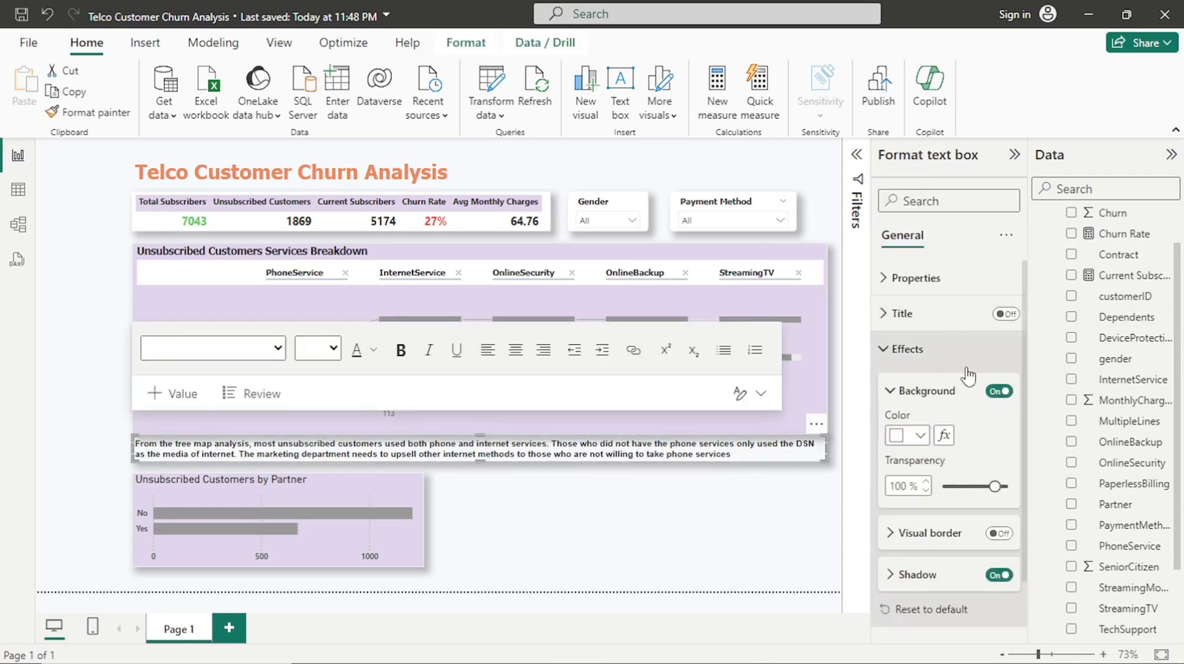
{"action": "left_click", "coordinate": [996, 575]}
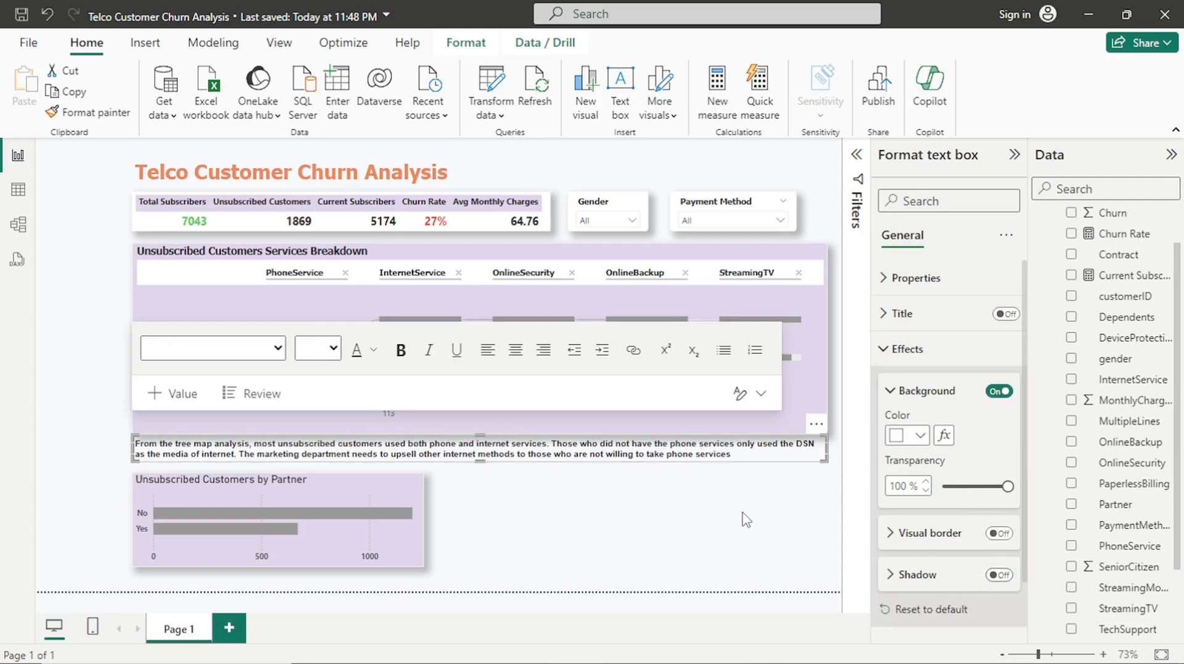
{"action": "left_click", "coordinate": [664, 500]}
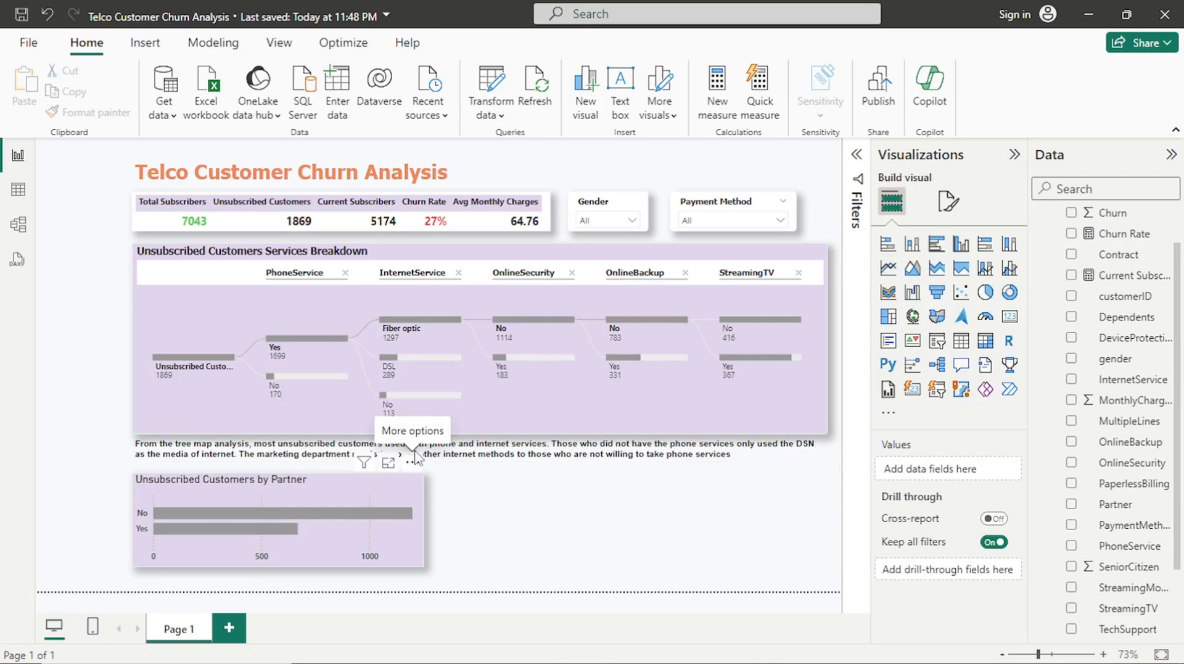
{"action": "left_click_drag", "start_coordinate": [414, 458], "coordinate": [418, 460]}
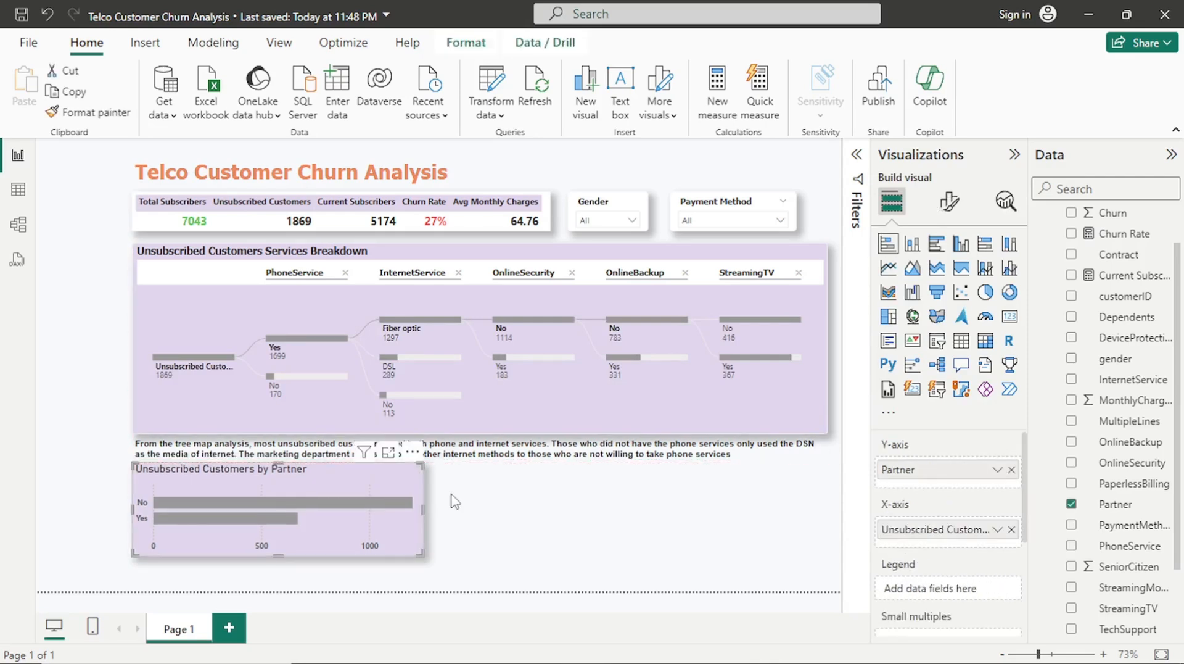
{"action": "left_click", "coordinate": [455, 501]}
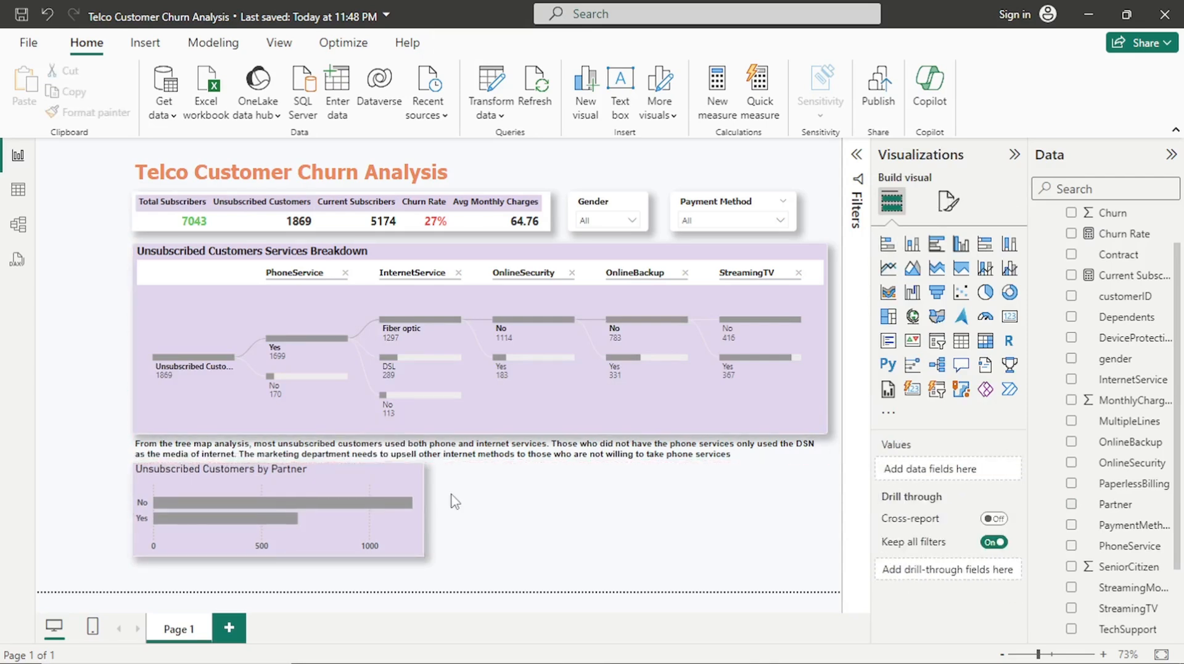
Set the rounded corners of the partner bar chart's visual border to 5 px
{"action": "left_click", "coordinate": [419, 507]}
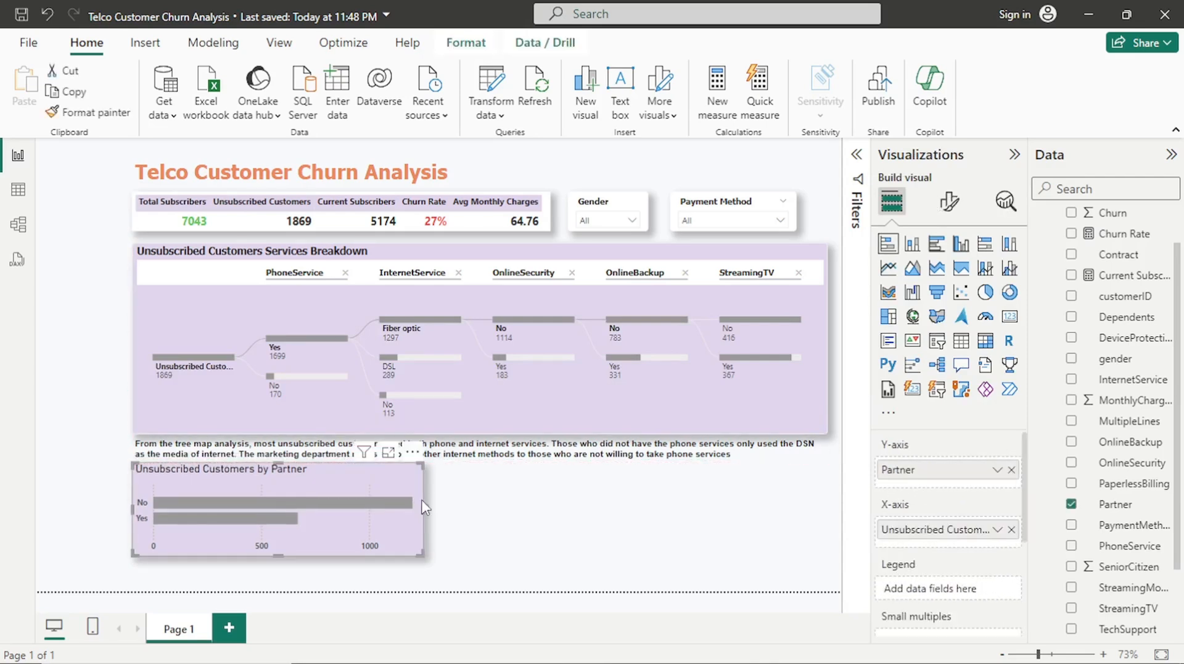
{"action": "left_click", "coordinate": [956, 210]}
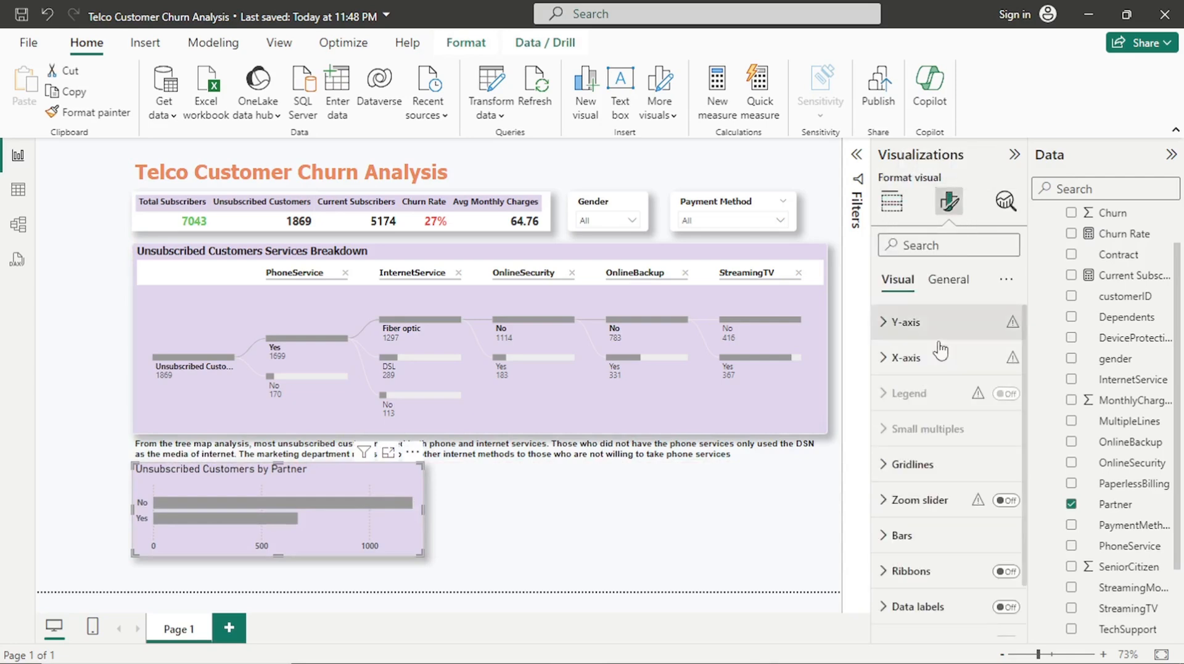
{"action": "left_click", "coordinate": [949, 287]}
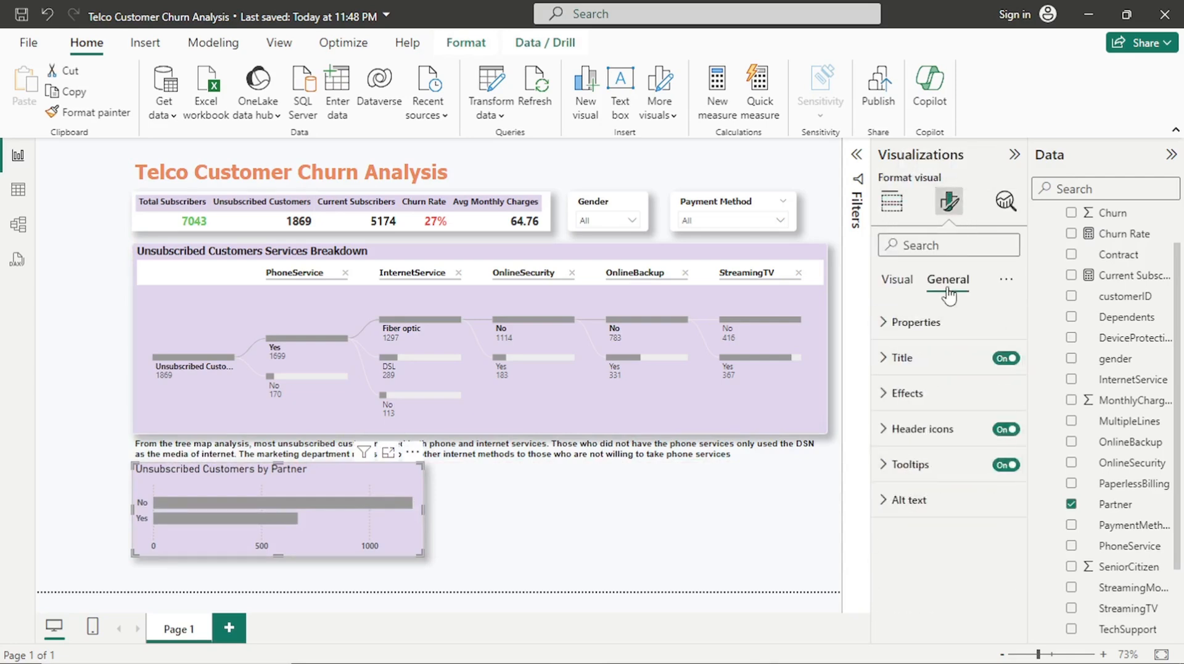
{"action": "left_click", "coordinate": [939, 393]}
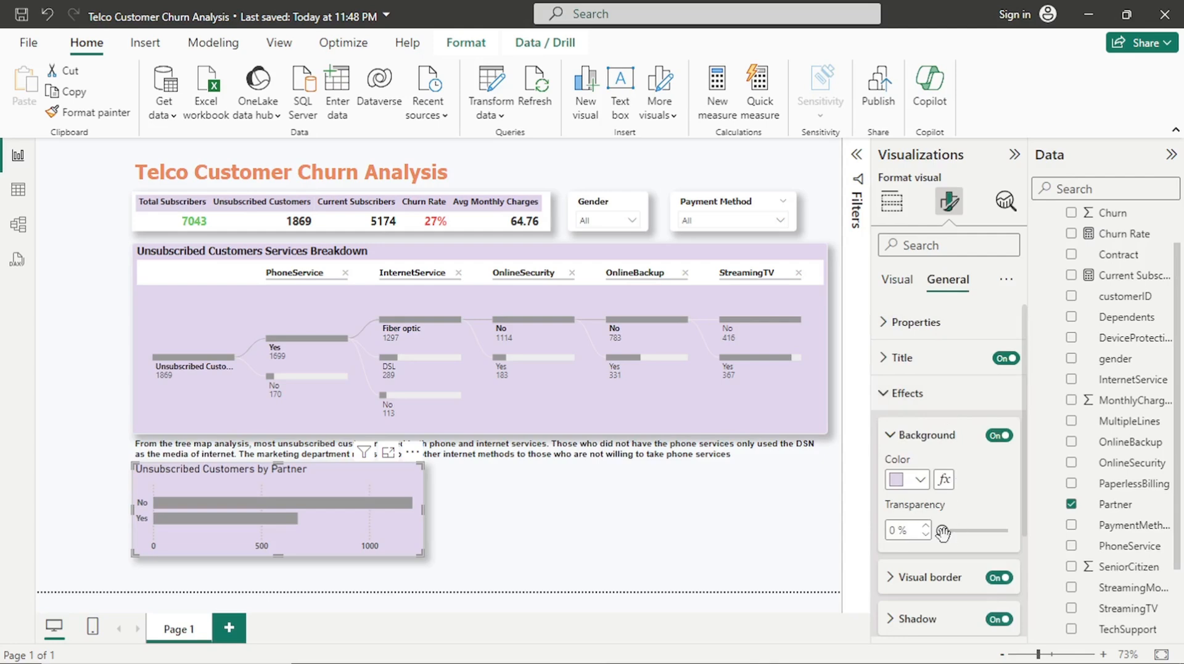
{"action": "left_click", "coordinate": [942, 580]}
{"action": "scroll", "coordinate": [939, 529], "scroll_direction": "down", "scroll_amount": 4}
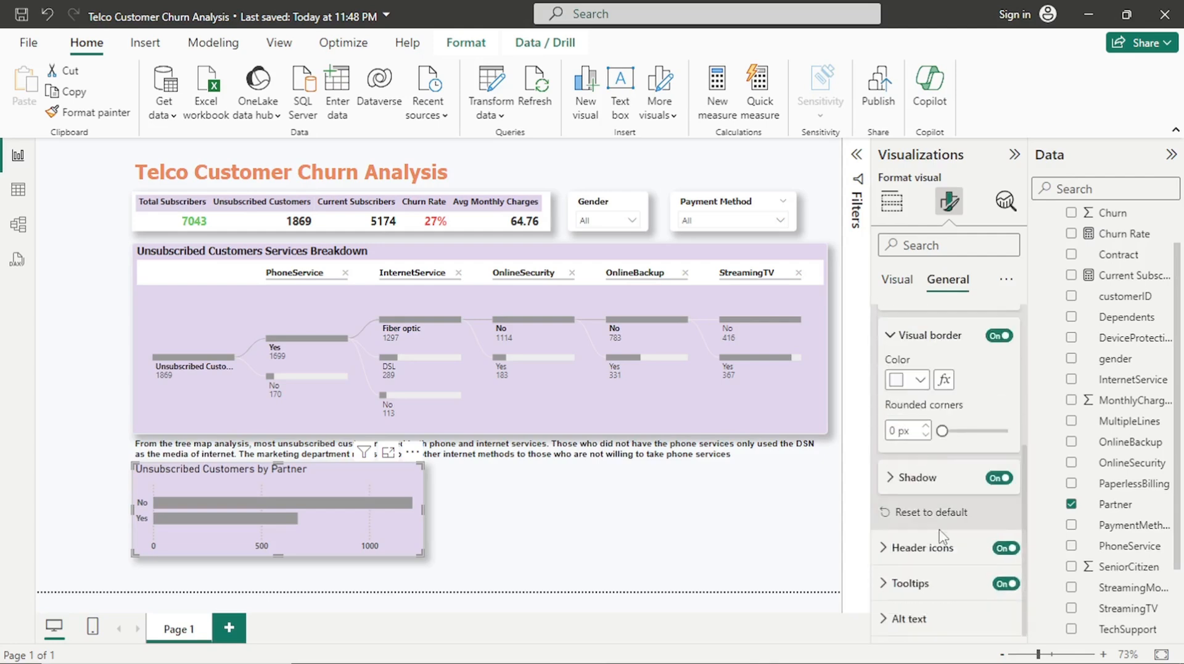
{"action": "left_click", "coordinate": [924, 428]}
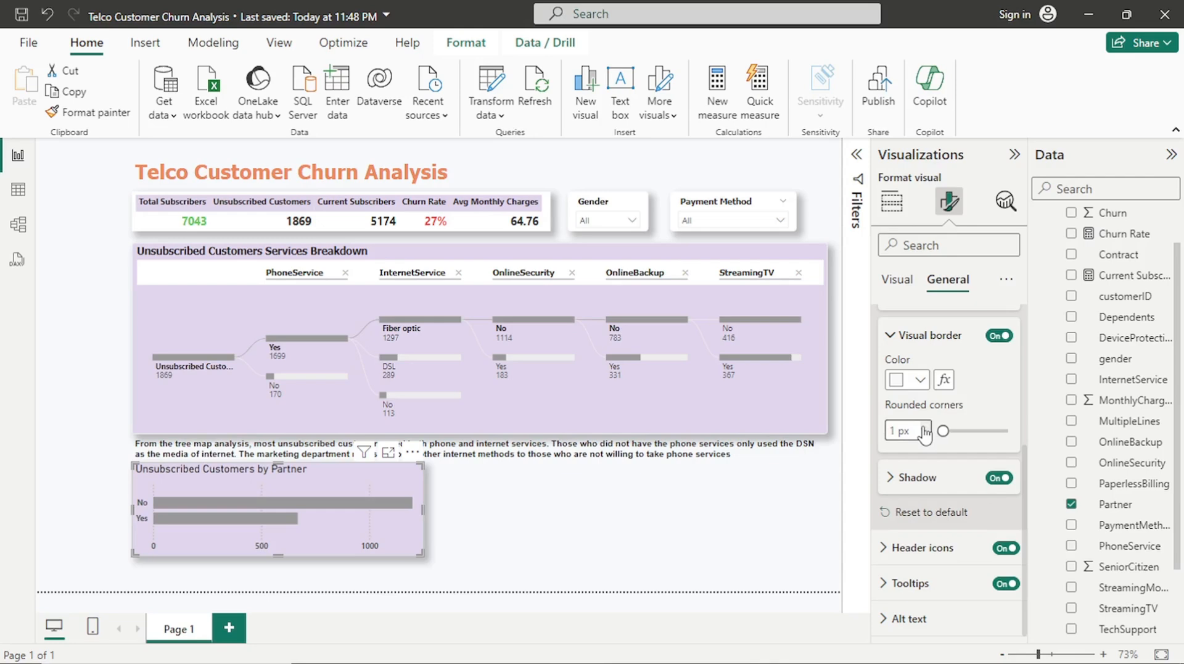
{"action": "left_click", "coordinate": [924, 428]}
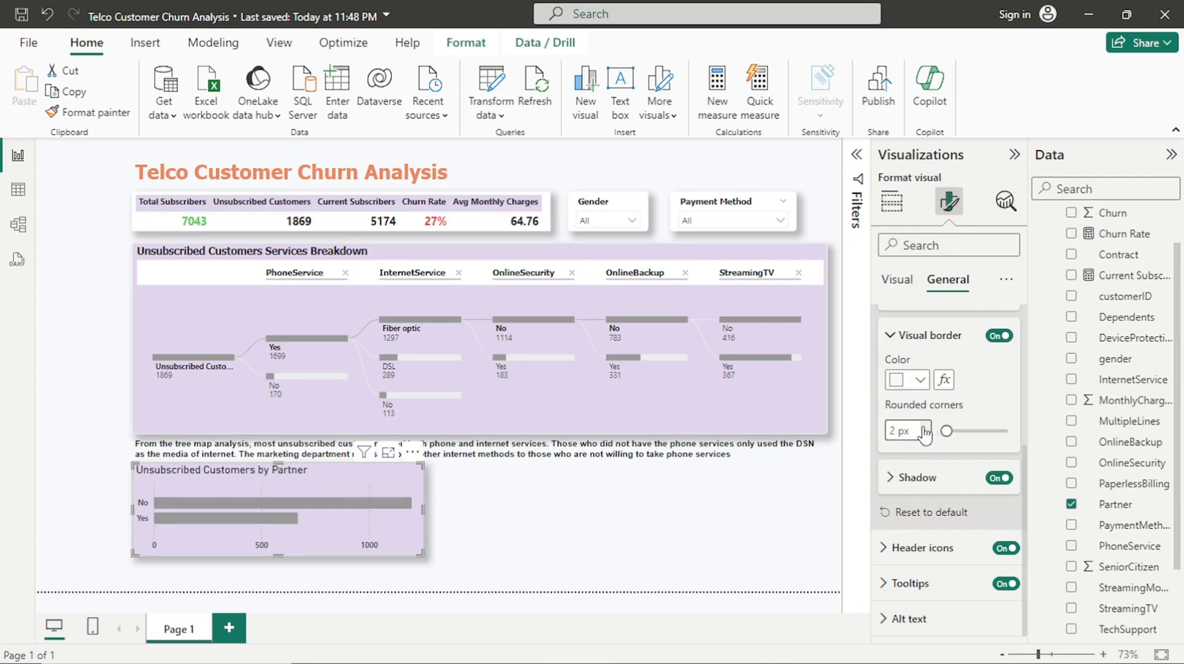
{"action": "left_click", "coordinate": [925, 427]}
{"action": "left_click", "coordinate": [925, 428]}
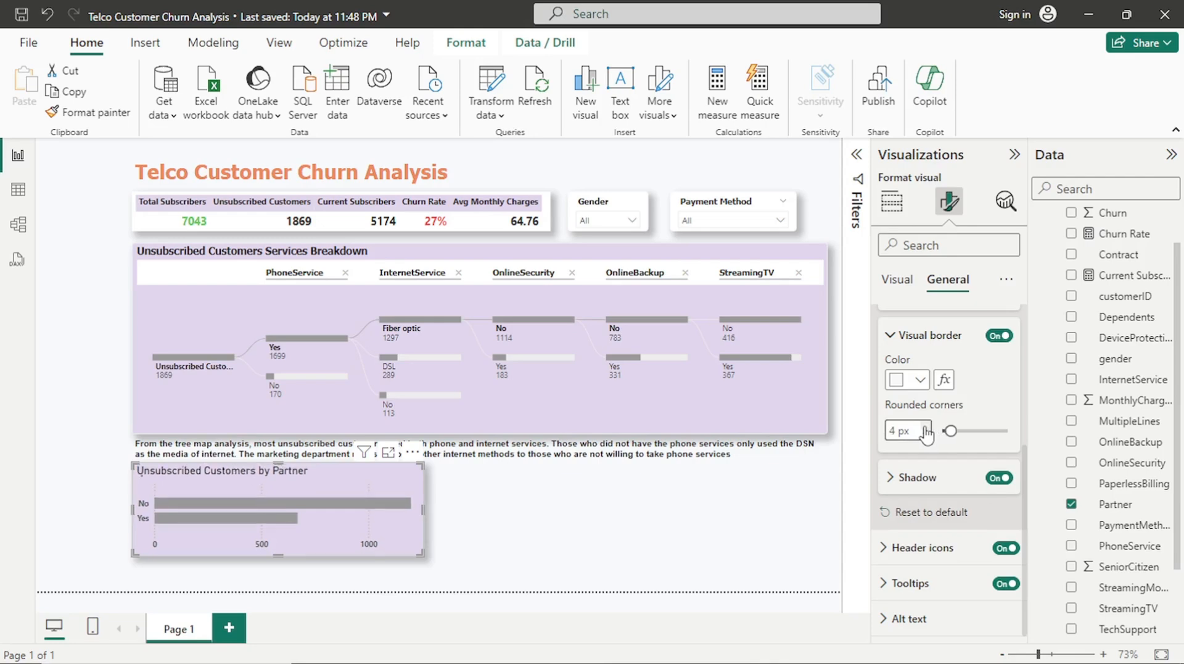
{"action": "left_click", "coordinate": [925, 427]}
{"action": "left_click", "coordinate": [924, 427]}
{"action": "left_click", "coordinate": [925, 436]}
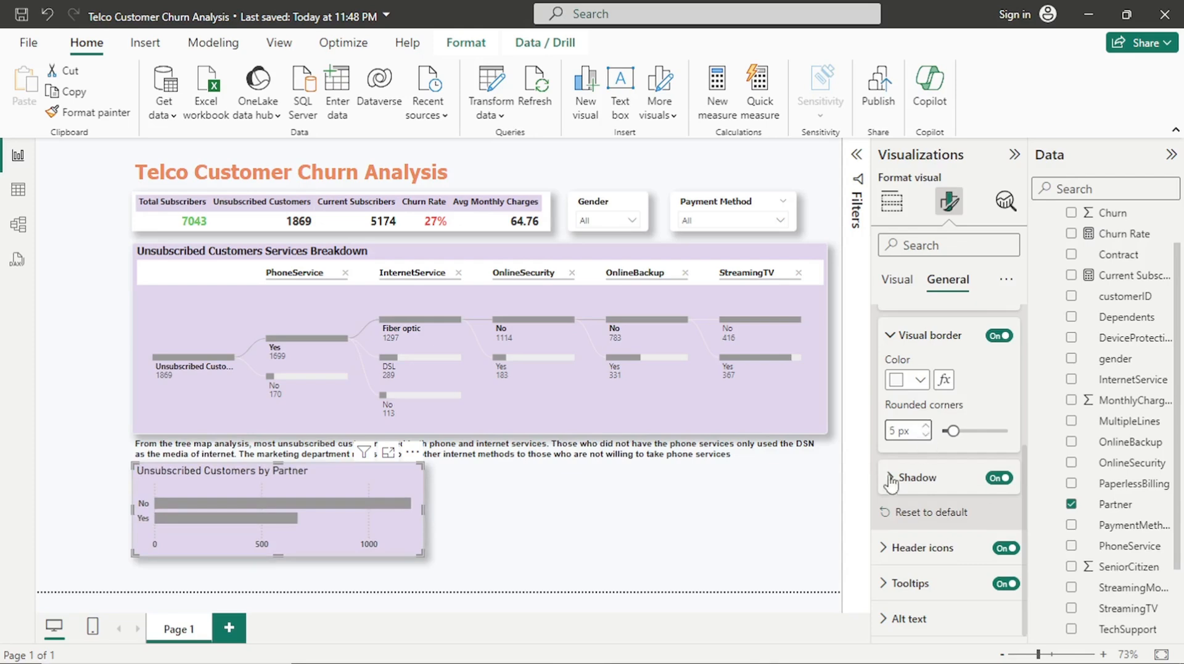
{"action": "left_click", "coordinate": [740, 506]}
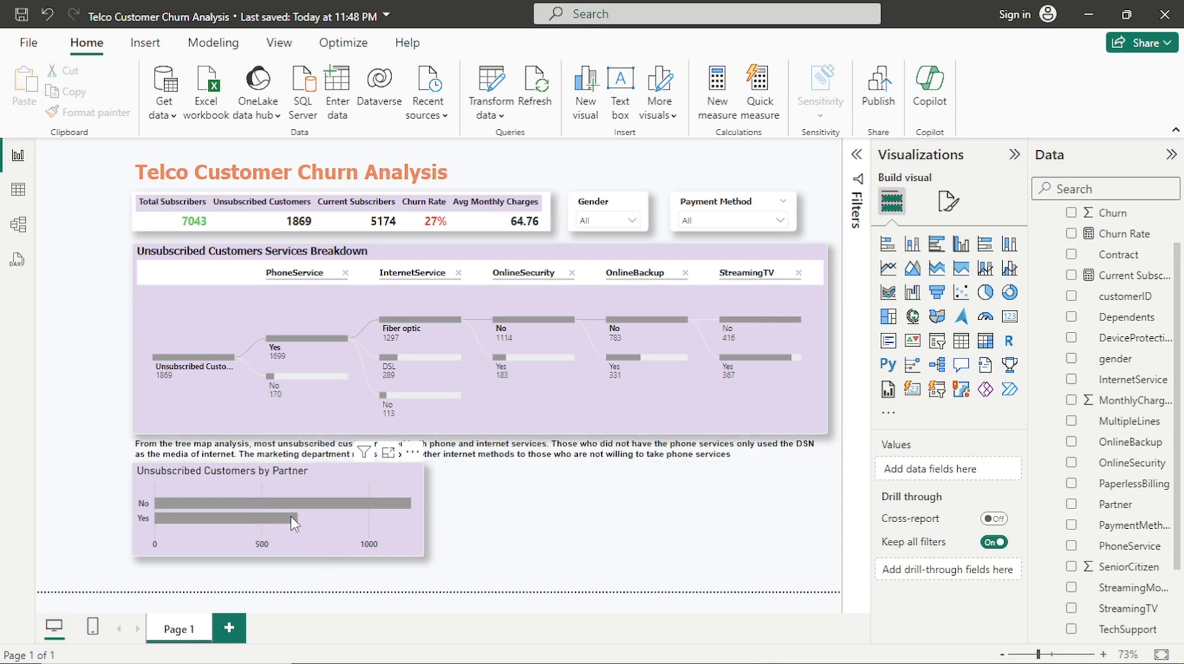
Change the partner bar chart's title to "Unsubscribed Customers with Partner"
{"action": "mouse_move", "coordinate": [283, 525]}
{"action": "mouse_move", "coordinate": [276, 501]}
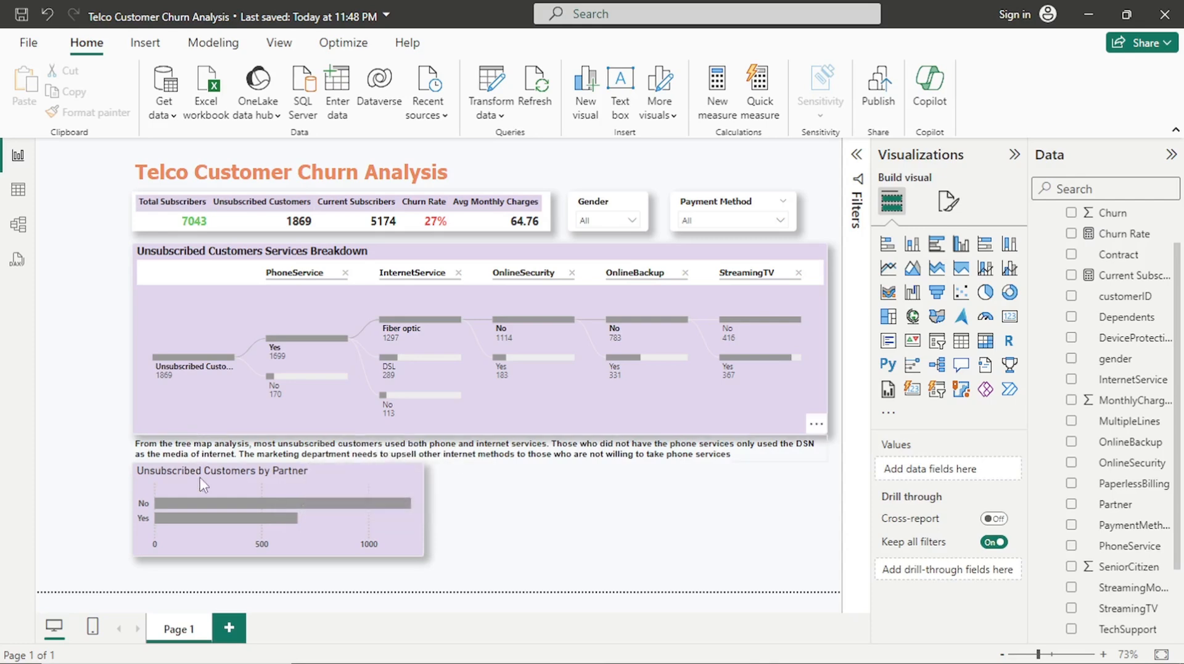
{"action": "left_click", "coordinate": [419, 505]}
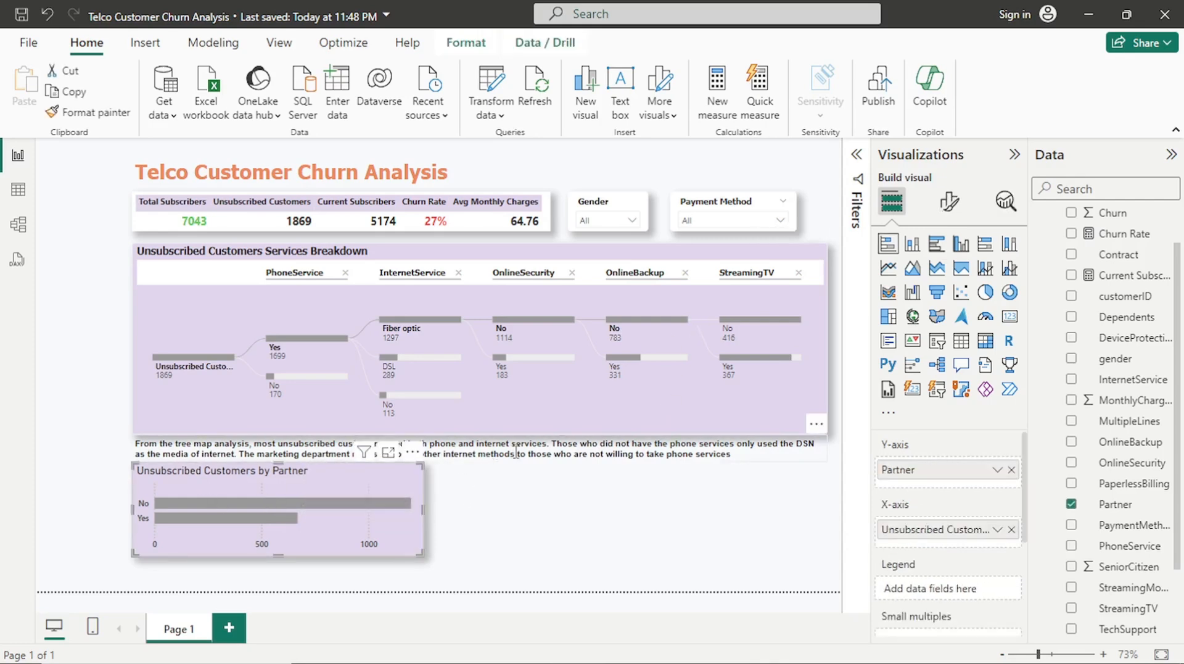
{"action": "left_click", "coordinate": [950, 201]}
{"action": "left_click", "coordinate": [949, 280]}
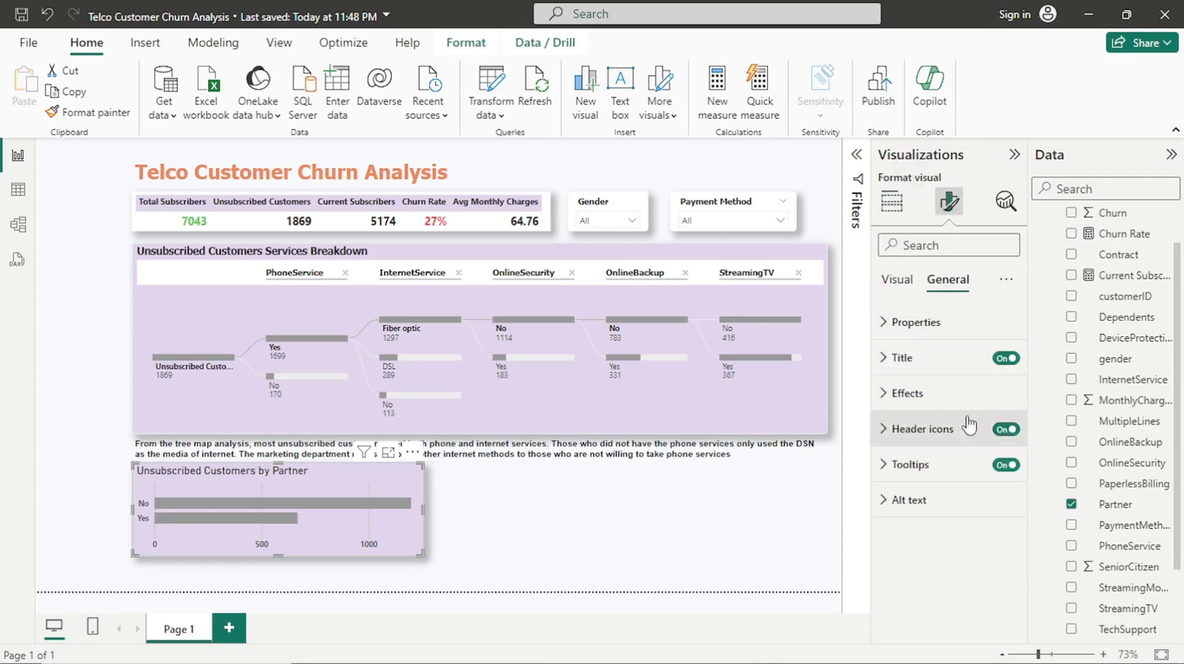
{"action": "left_click", "coordinate": [957, 361]}
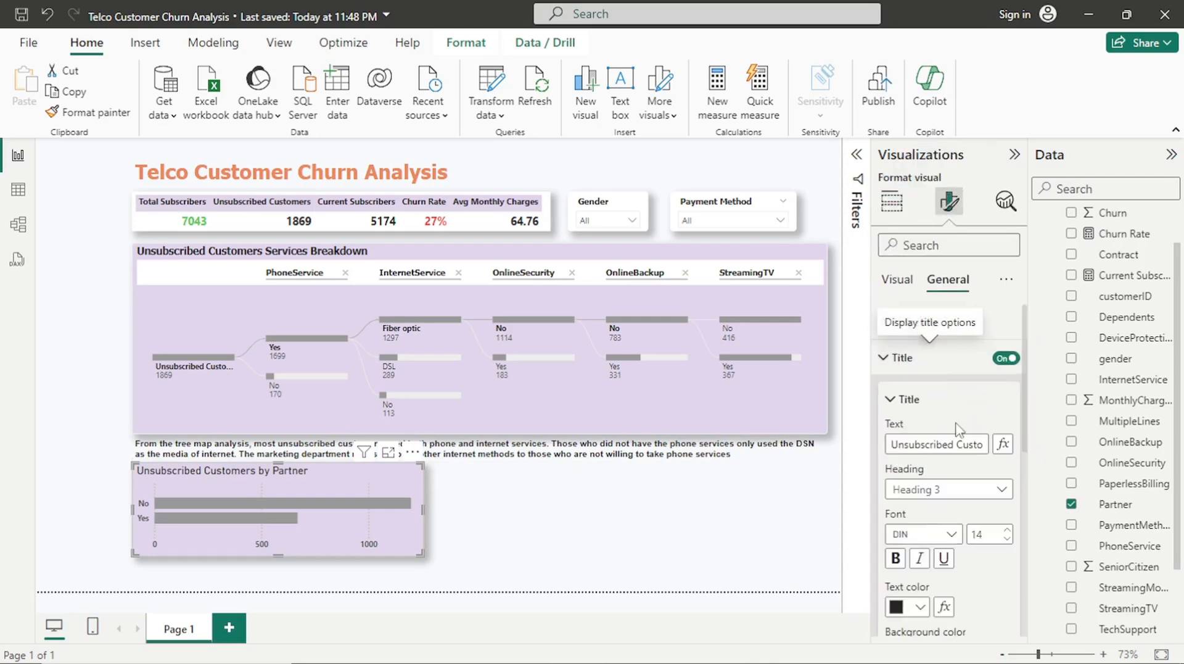
{"action": "left_click", "coordinate": [953, 443]}
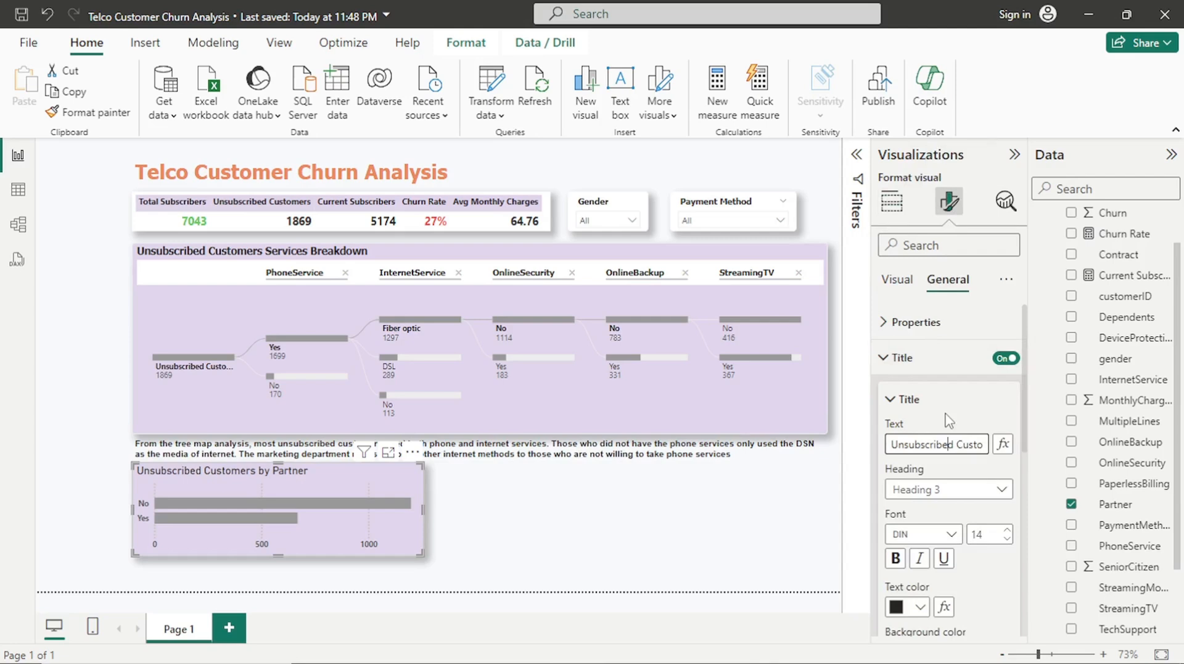
{"action": "type", "text": "Unsubscribed Customers by "}
{"action": "type", "text": "Pa"}
{"action": "type", "text": "with"}
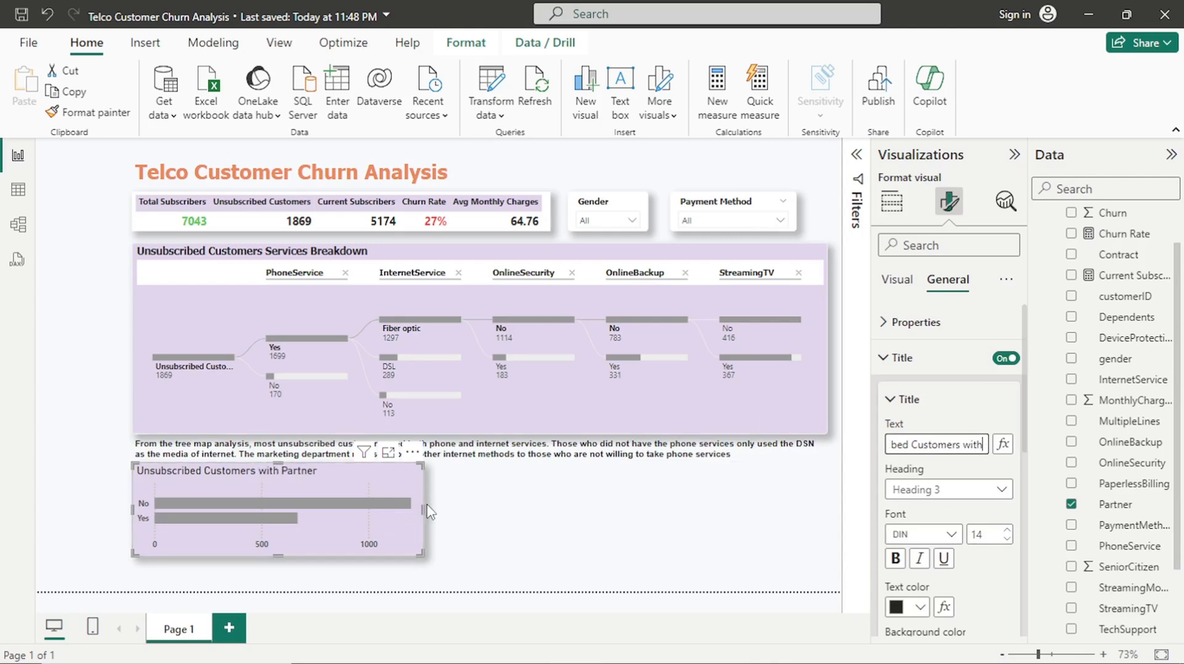
Narrow the partner bar chart from its right edge, and paste two copies of it onto the page
{"action": "left_click_drag", "start_coordinate": [423, 510], "coordinate": [380, 520]}
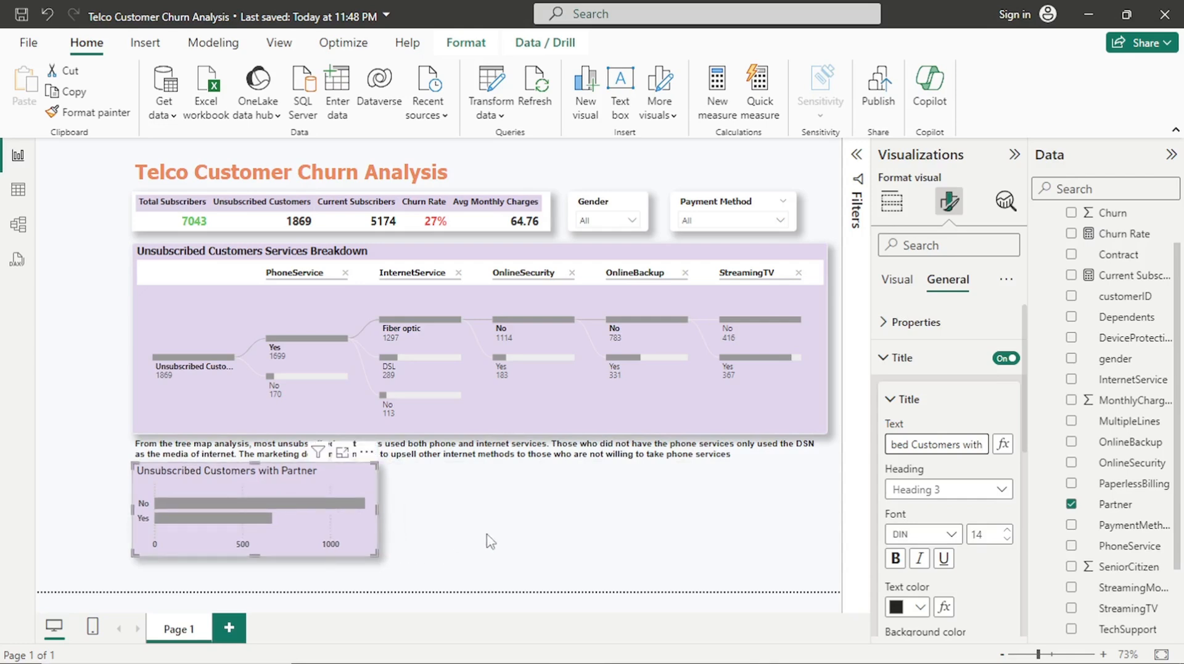
{"action": "left_click", "coordinate": [419, 548]}
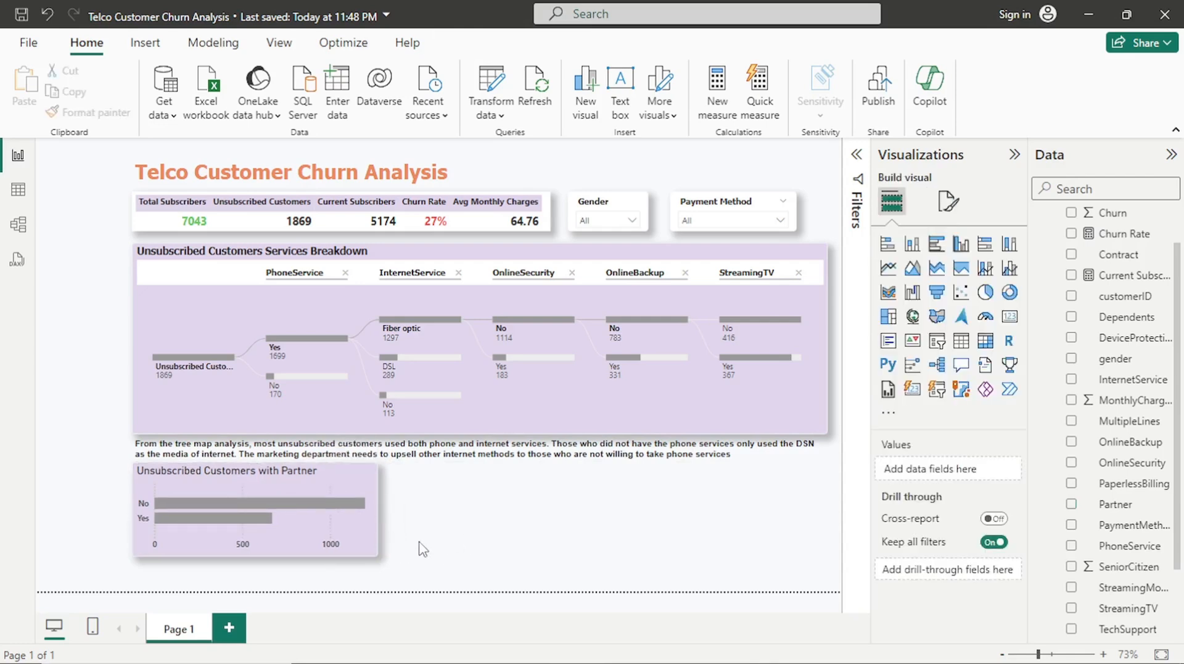
{"action": "left_click", "coordinate": [369, 481]}
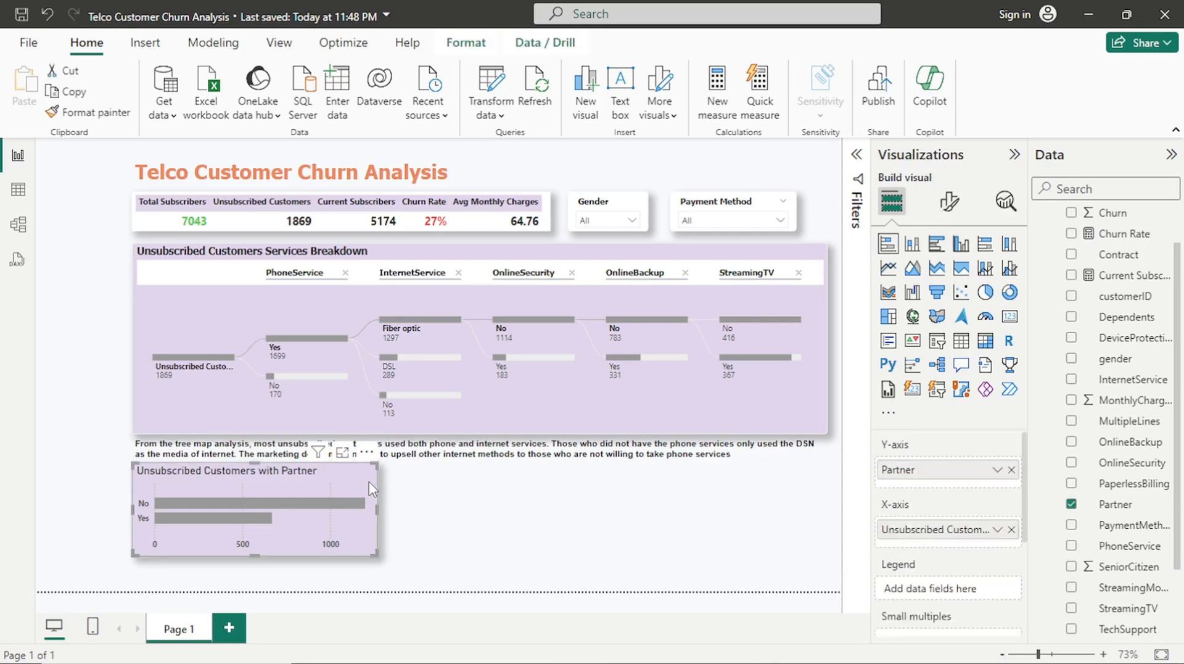
{"action": "key", "text": "ctrl+c"}
{"action": "key", "text": "ctrl+v"}
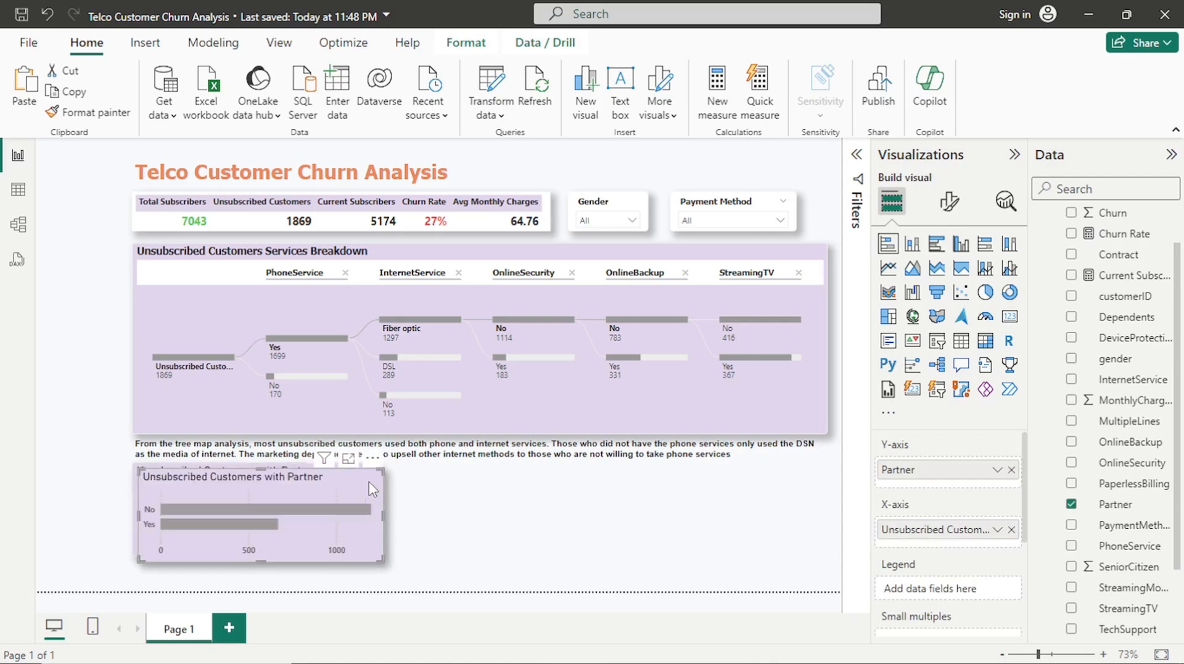
{"action": "key", "text": "ctrl+v"}
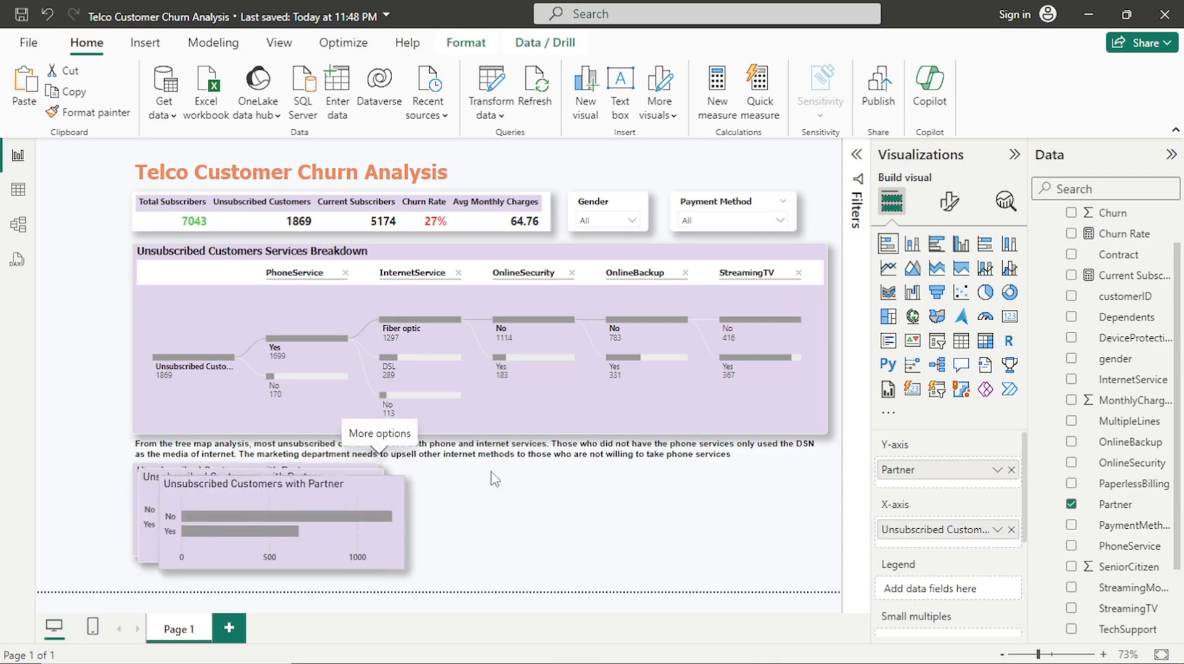
Move one chart copy beneath the decomposition tree's right end and the other between the charts, and narrow the rightmost copy slightly
{"action": "left_click_drag", "start_coordinate": [381, 471], "coordinate": [819, 459]}
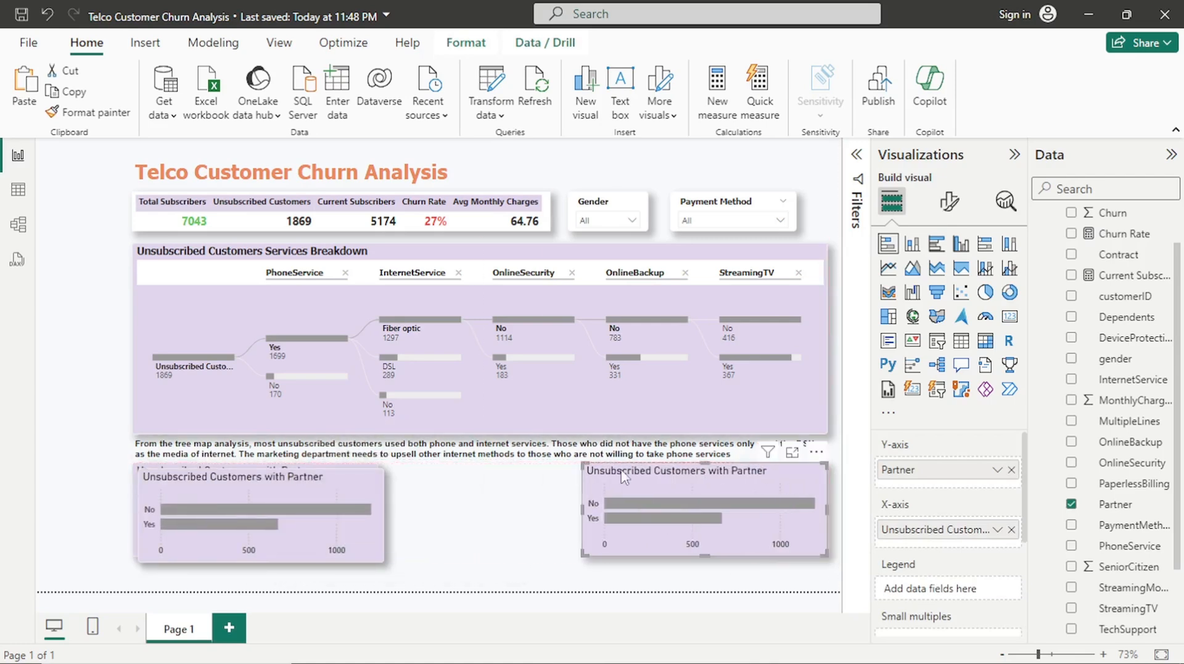
{"action": "left_click_drag", "start_coordinate": [374, 464], "coordinate": [538, 460]}
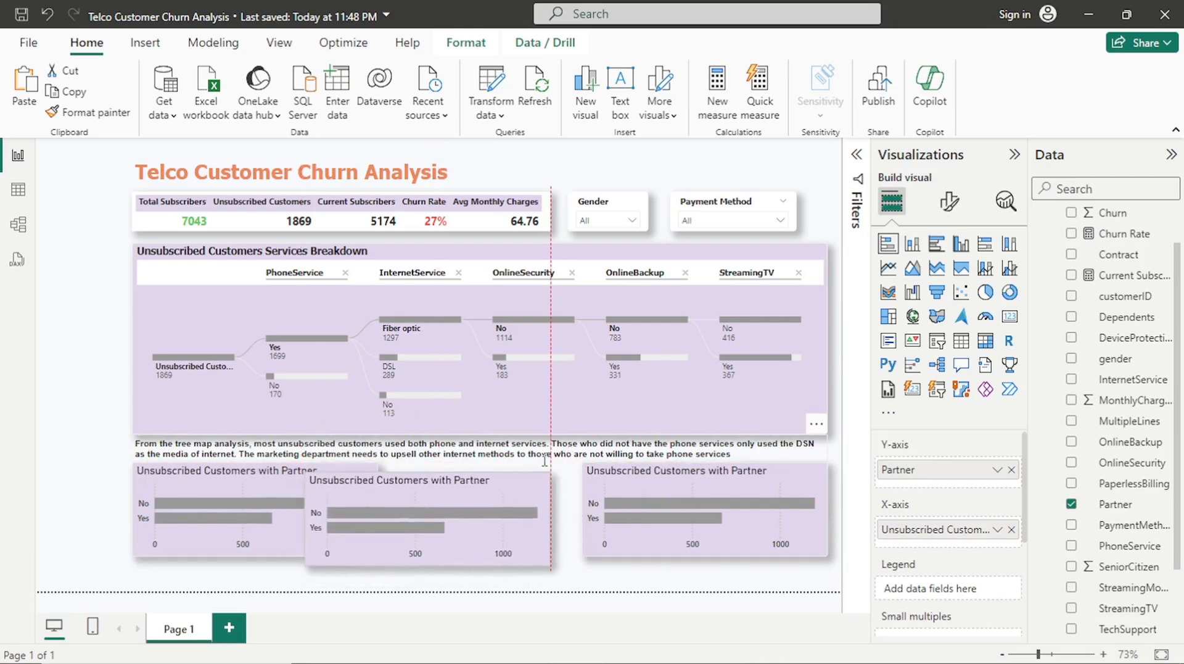
{"action": "left_click", "coordinate": [585, 503]}
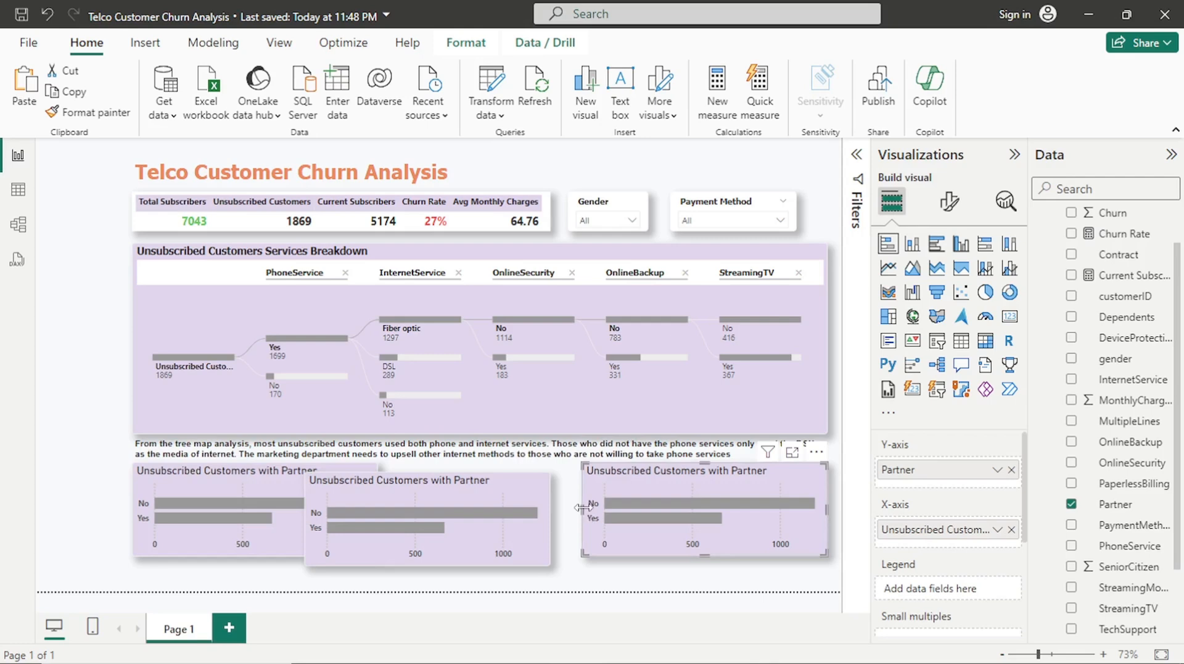
{"action": "left_click_drag", "start_coordinate": [586, 506], "coordinate": [591, 503]}
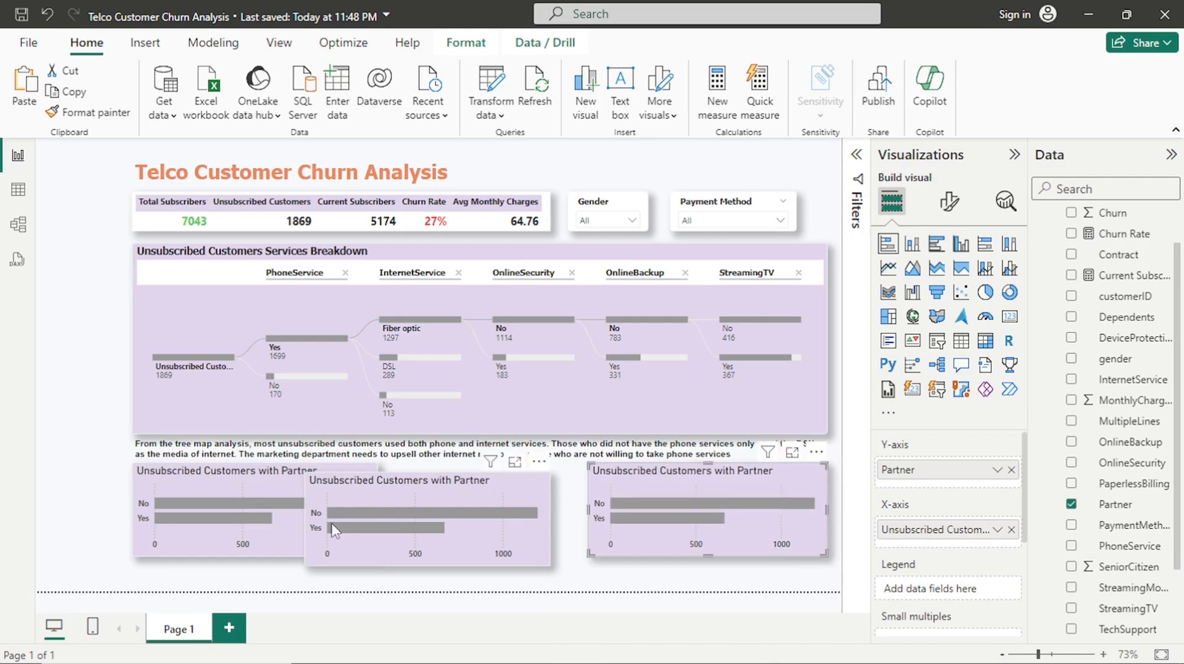
Narrow the left and middle bar charts and align the middle one so all three sit in one row without overlapping
{"action": "left_click", "coordinate": [359, 493]}
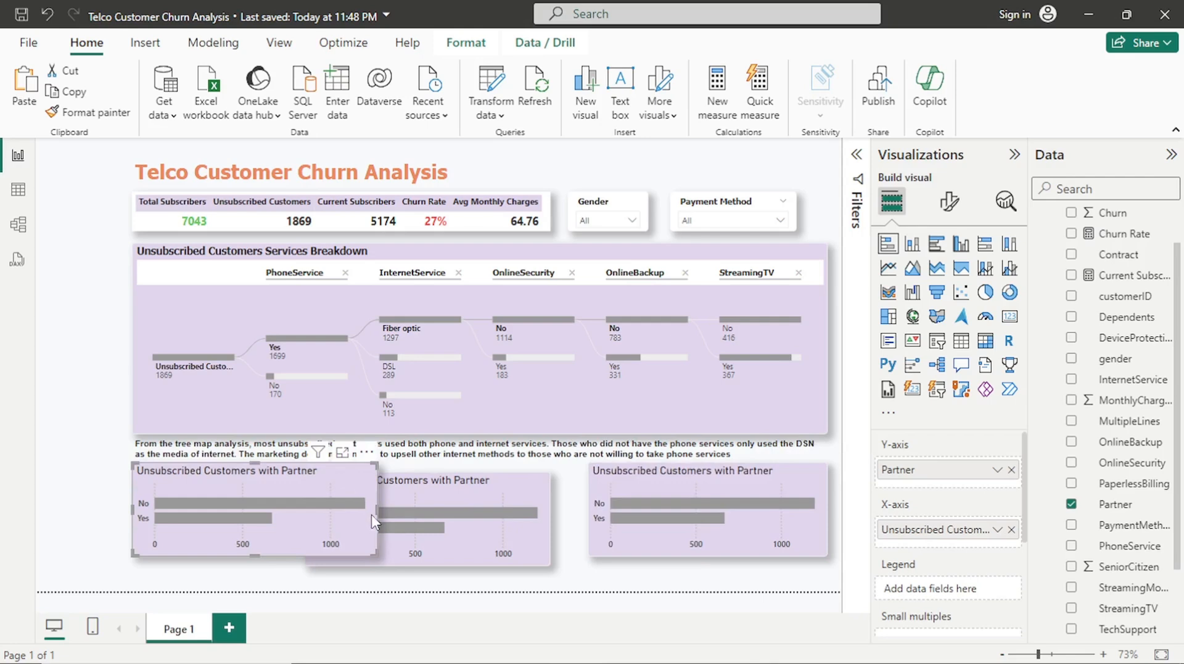
{"action": "left_click_drag", "start_coordinate": [376, 506], "coordinate": [354, 507]}
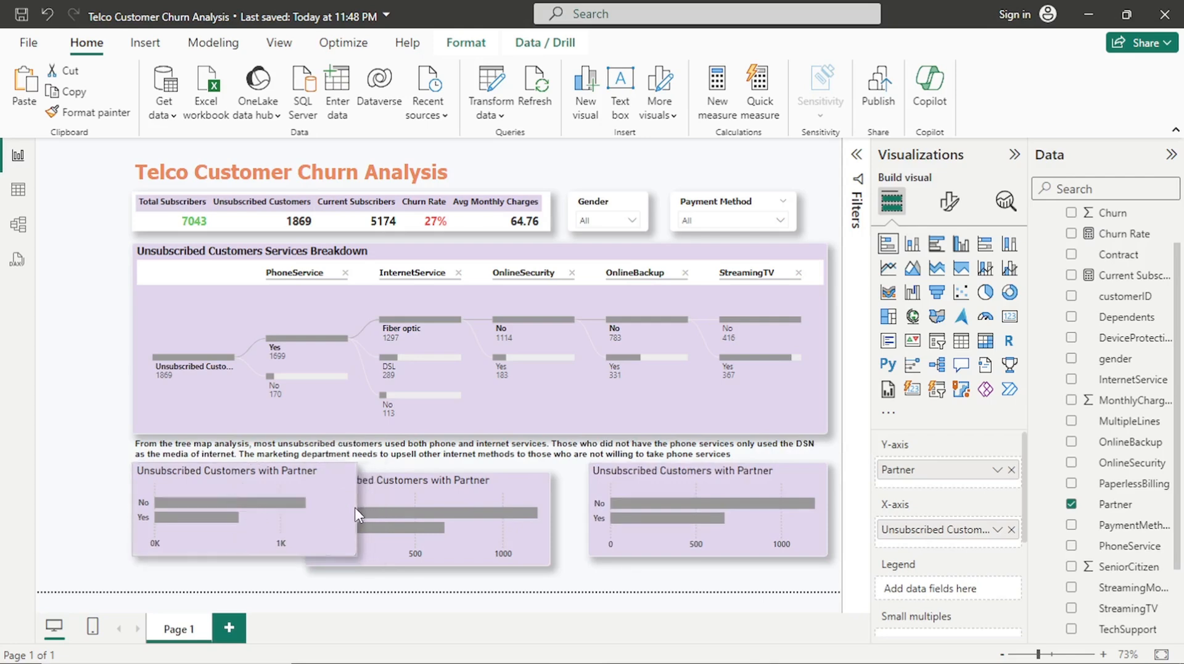
{"action": "left_click_drag", "start_coordinate": [546, 473], "coordinate": [581, 462]}
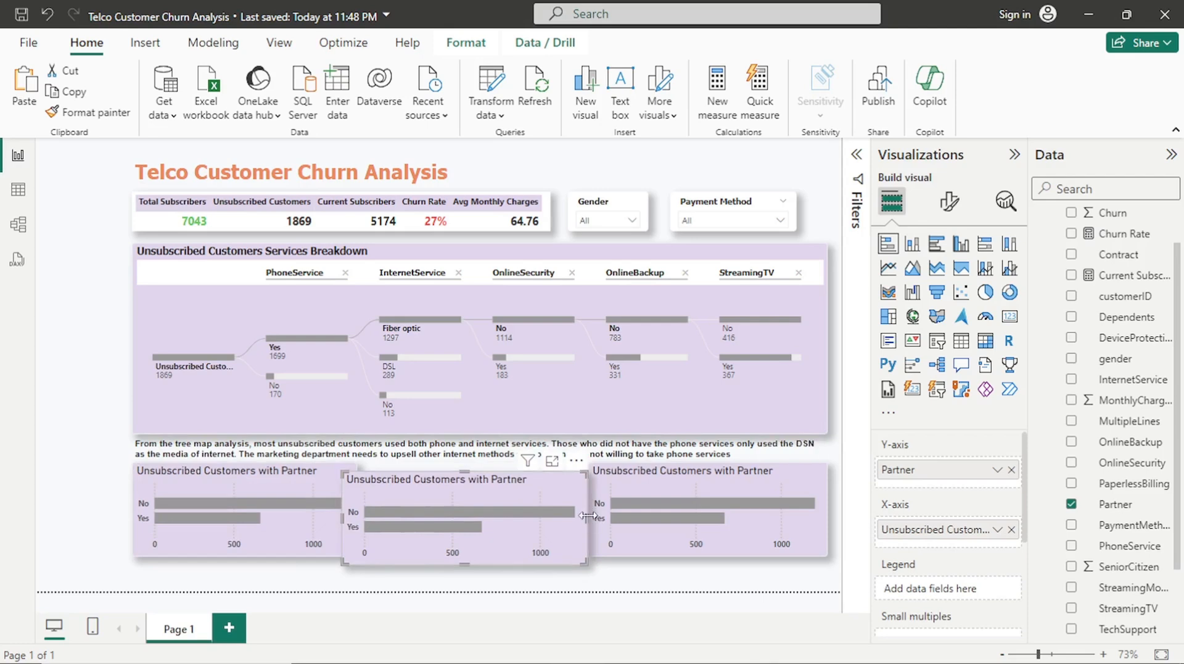
{"action": "left_click_drag", "start_coordinate": [583, 517], "coordinate": [558, 520]}
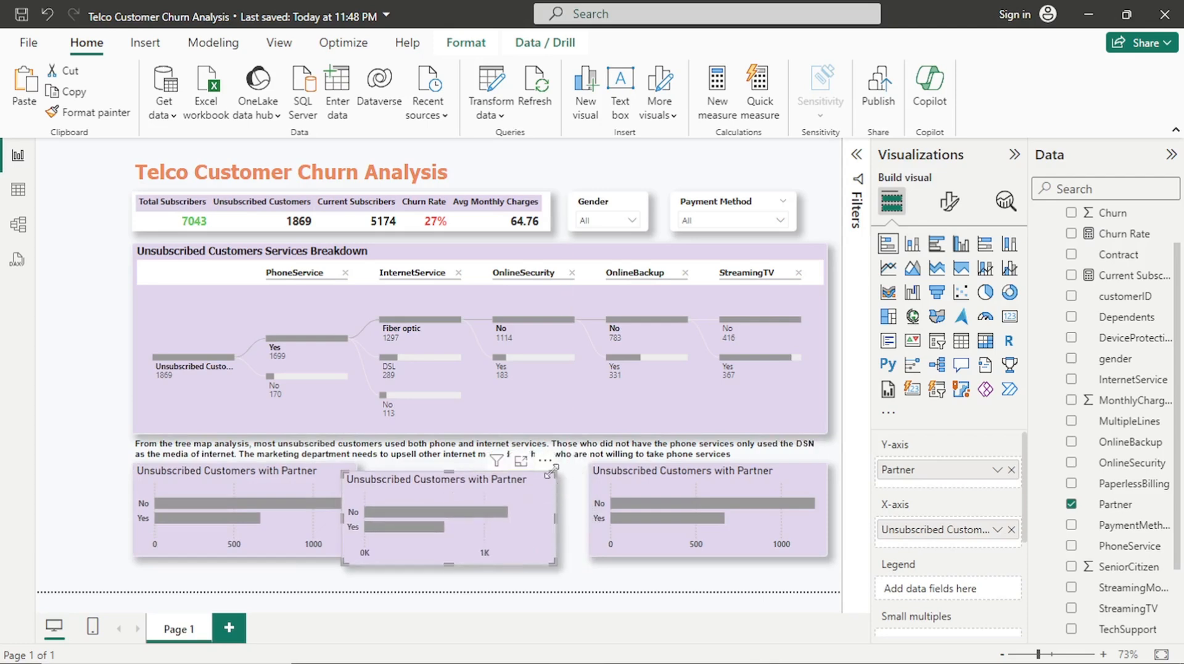
{"action": "left_click_drag", "start_coordinate": [550, 469], "coordinate": [572, 460]}
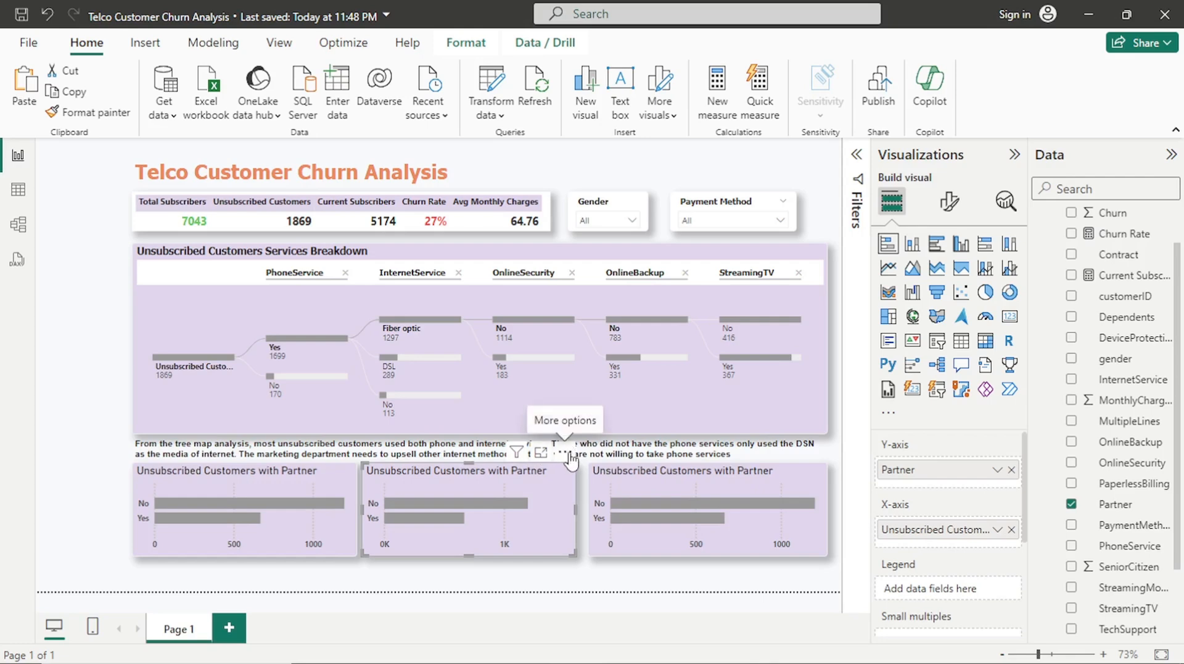
{"action": "left_click_drag", "start_coordinate": [572, 460], "coordinate": [553, 465]}
{"action": "left_click", "coordinate": [348, 491]}
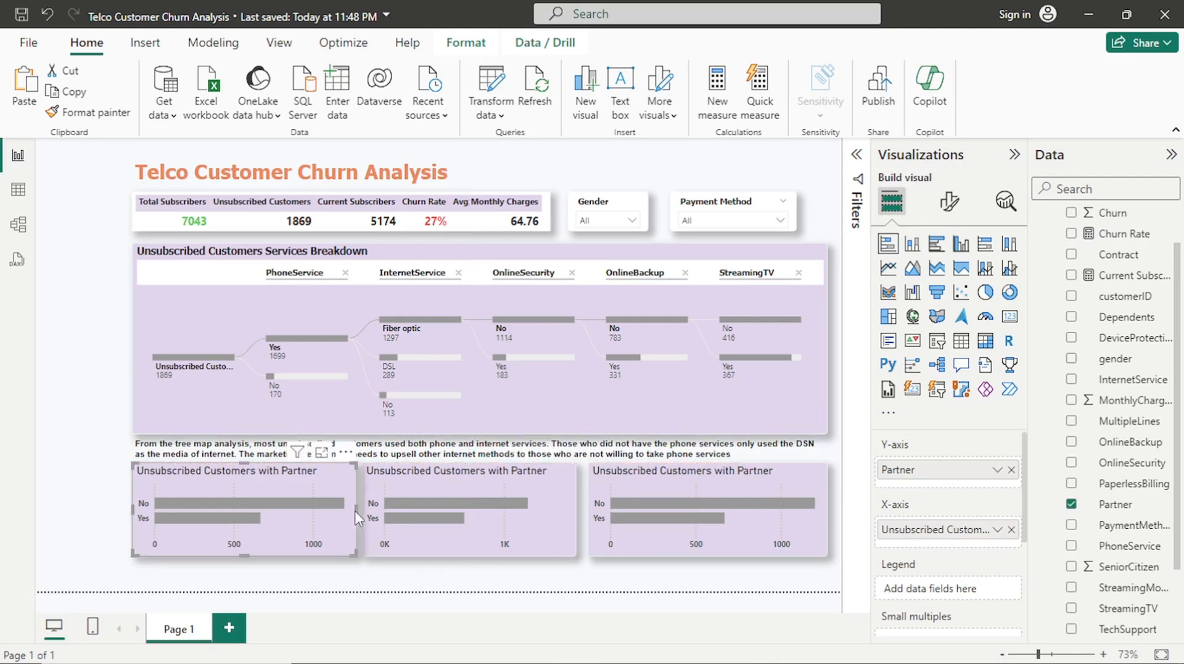
{"action": "left_click_drag", "start_coordinate": [356, 514], "coordinate": [352, 515]}
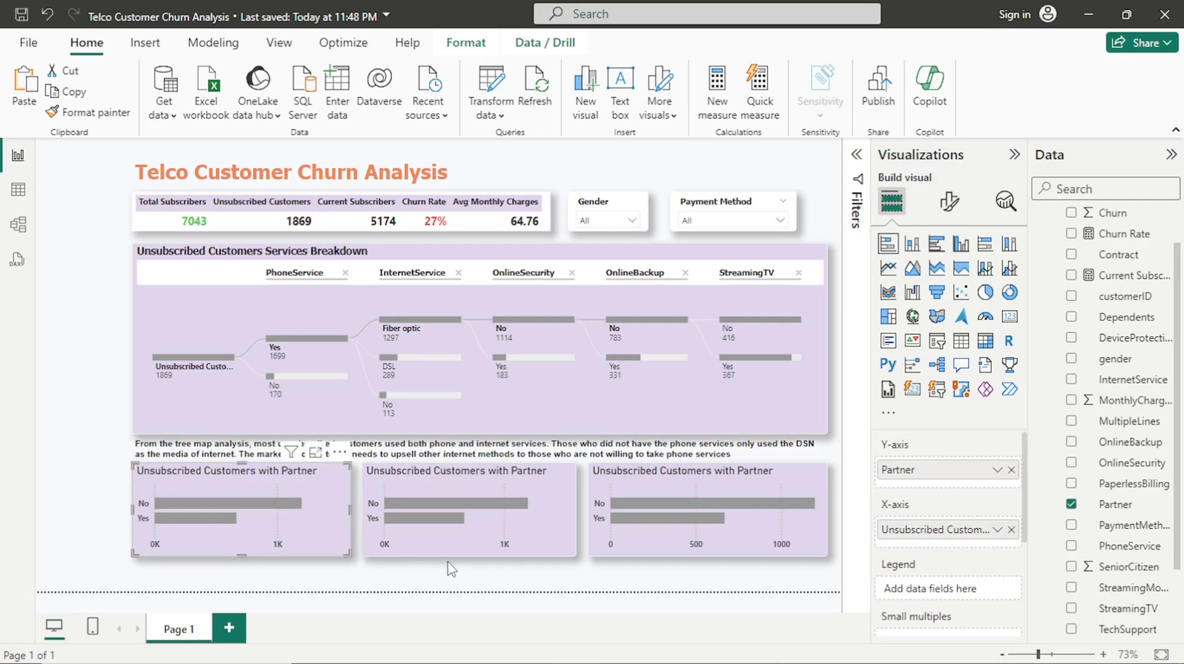
Replace the middle bar chart's X-axis field with Dependents
{"action": "left_click", "coordinate": [436, 547]}
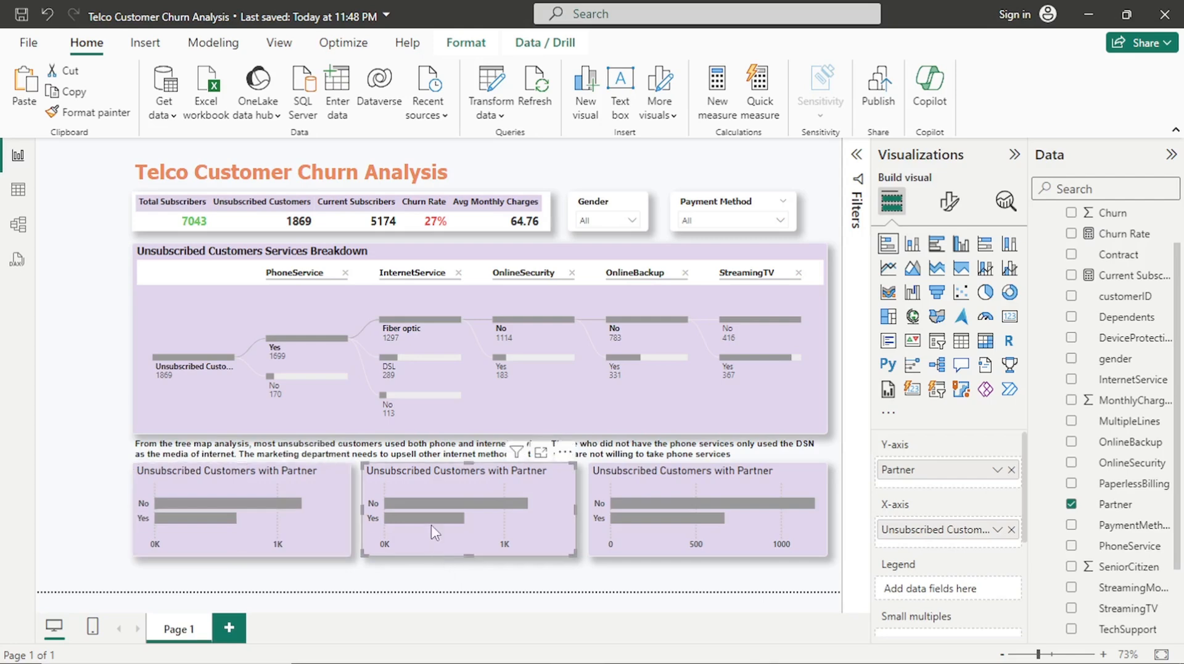
{"action": "left_click", "coordinate": [1012, 530]}
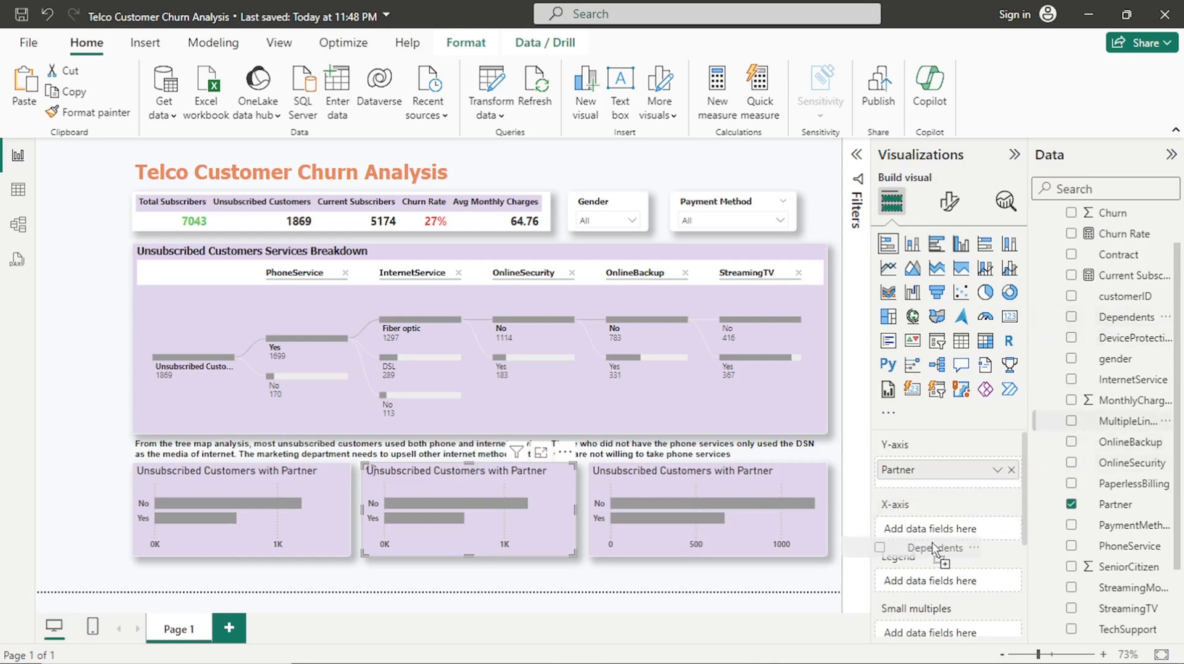
{"action": "left_click_drag", "start_coordinate": [940, 543], "coordinate": [937, 534]}
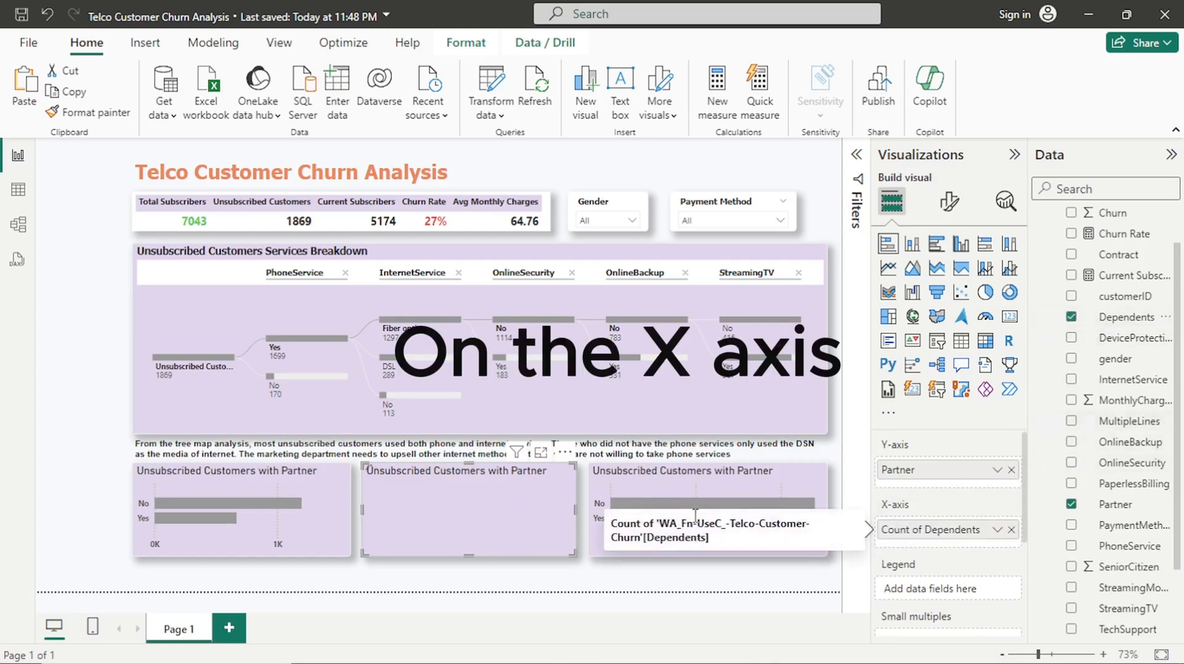
Change the middle bar chart's title to "Unsubscribed Customers with Dependents"
{"action": "mouse_move", "coordinate": [473, 506]}
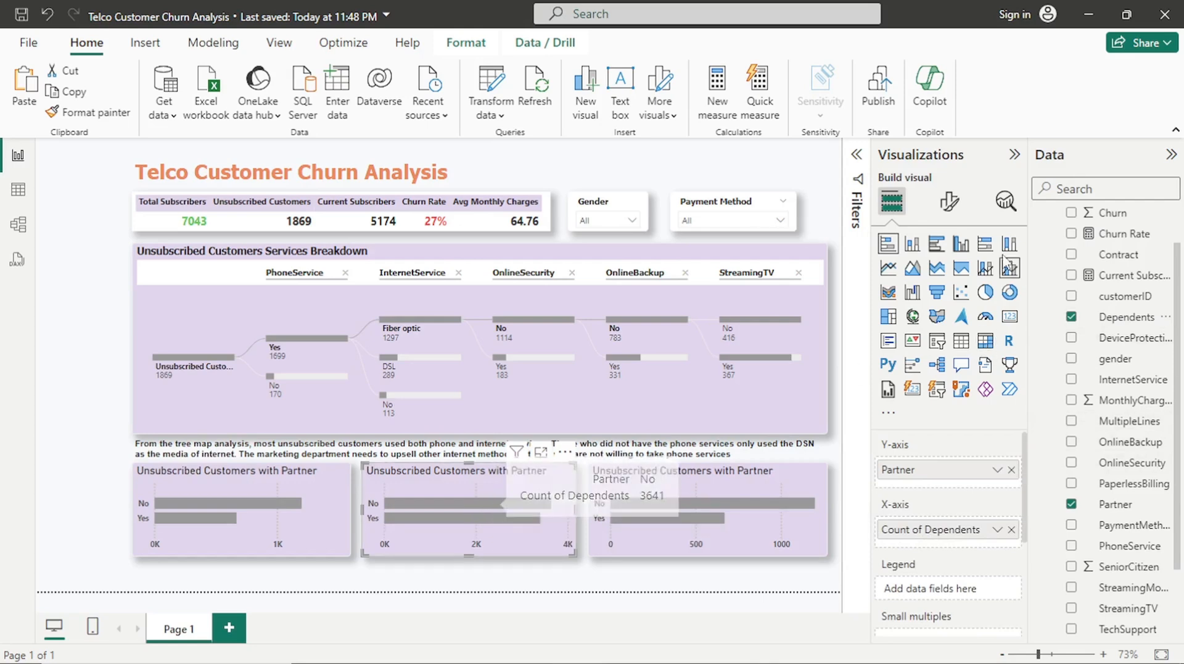
{"action": "left_click", "coordinate": [950, 216]}
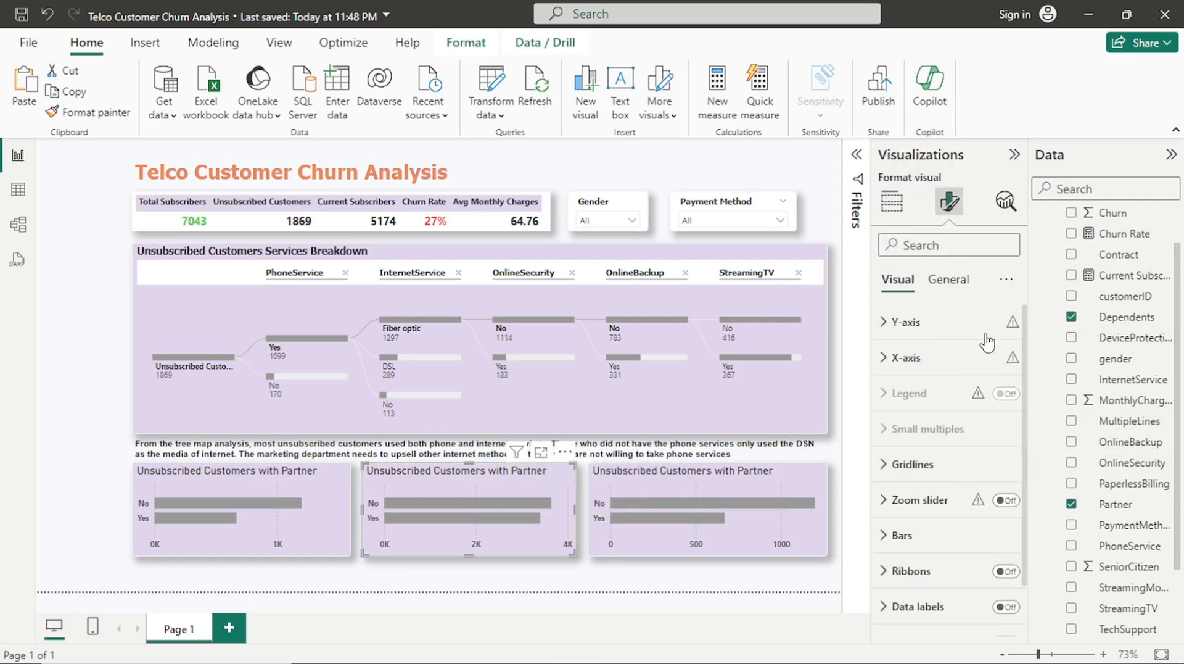
{"action": "left_click", "coordinate": [949, 279]}
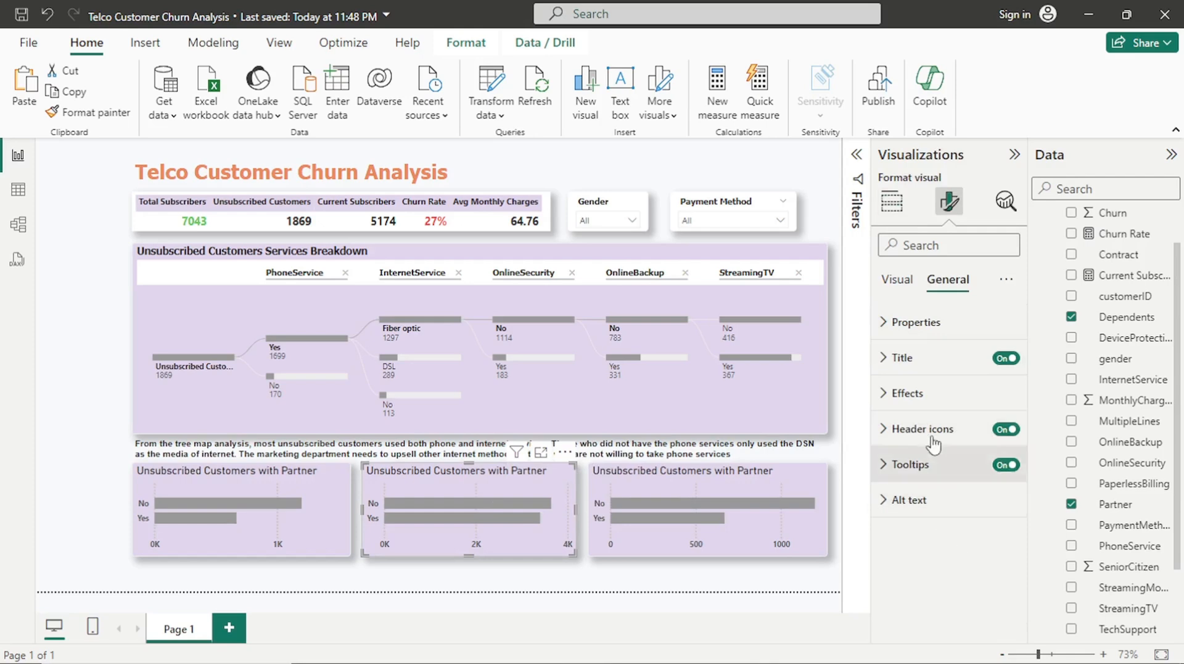
{"action": "left_click", "coordinate": [922, 364]}
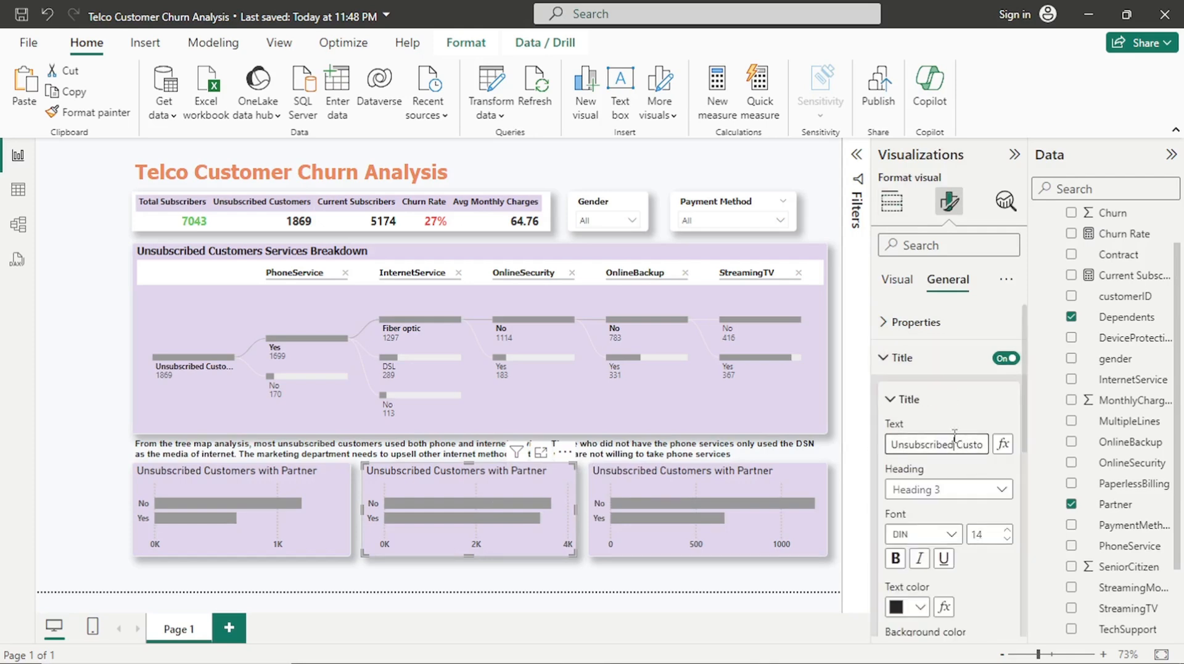
{"action": "key", "text": "Right"}
{"action": "key", "text": "Right"}
{"action": "key", "text": "Right"}
{"action": "type", "text": "s with "}
{"action": "type", "text": "Partner"}
{"action": "key", "text": "BackSpace"}
{"action": "key", "text": "BackSpace"}
{"action": "key", "text": "BackSpace"}
{"action": "key", "text": "BackSpace"}
{"action": "key", "text": "BackSpace"}
{"action": "key", "text": "BackSpace"}
{"action": "key", "text": "BackSpace"}
{"action": "type", "text": "Dependents"}
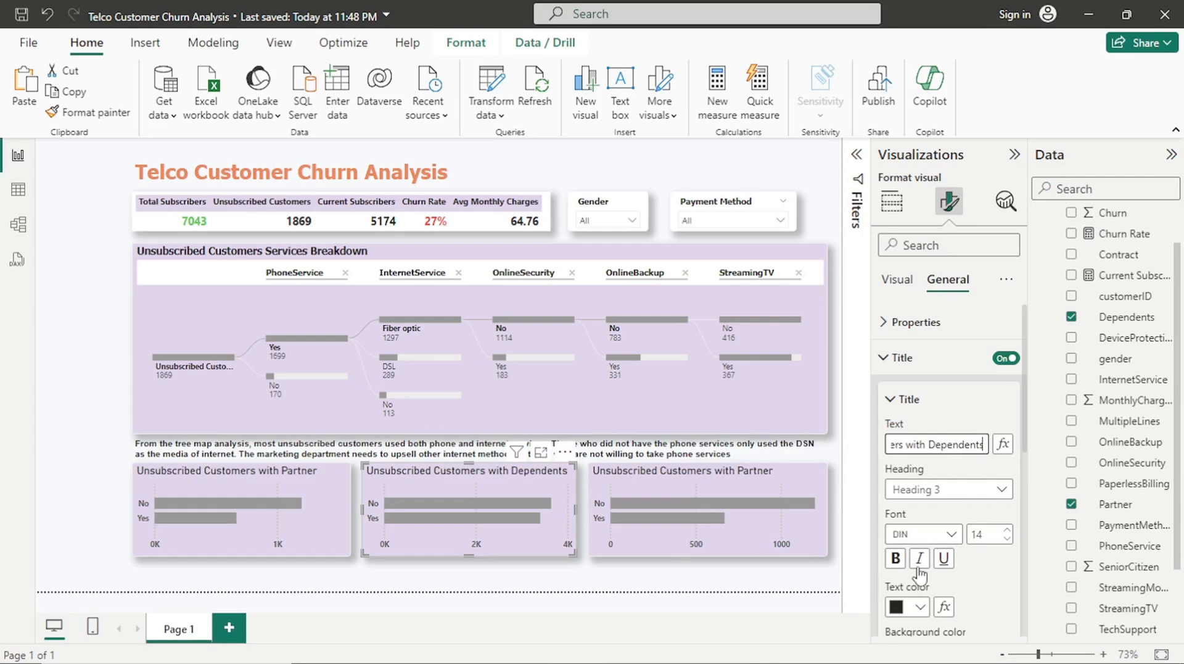
Format the middle bar chart's title as bold Tahoma at size 11
{"action": "left_click", "coordinate": [895, 559]}
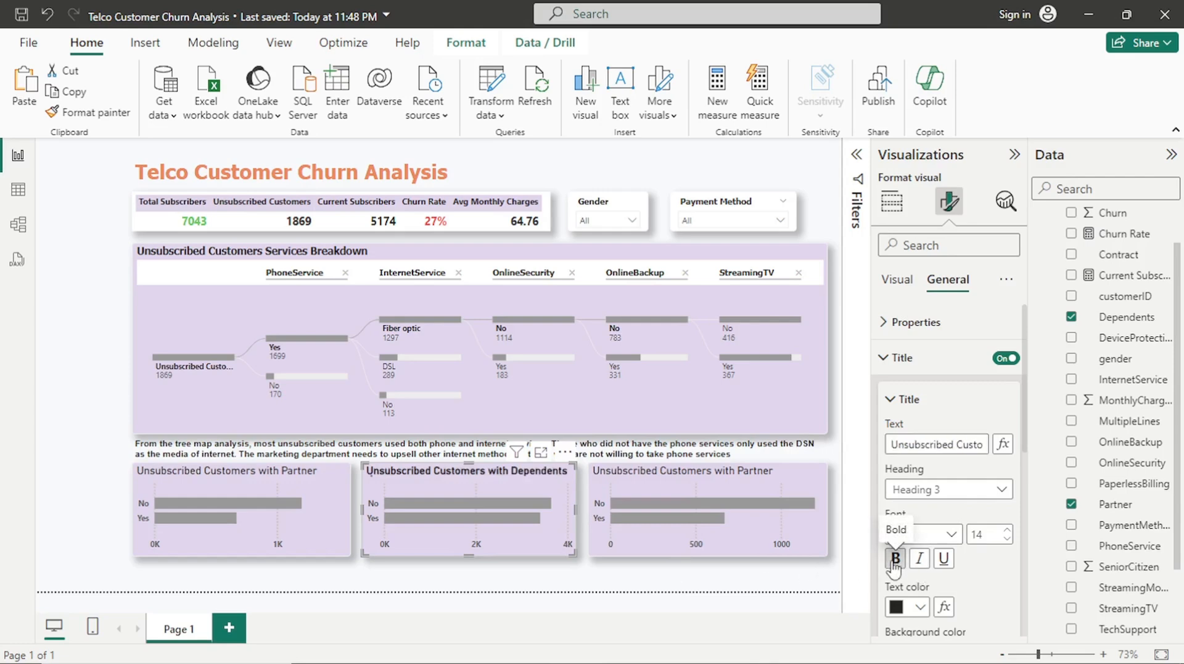
{"action": "left_click", "coordinate": [955, 534]}
{"action": "key", "text": "Up"}
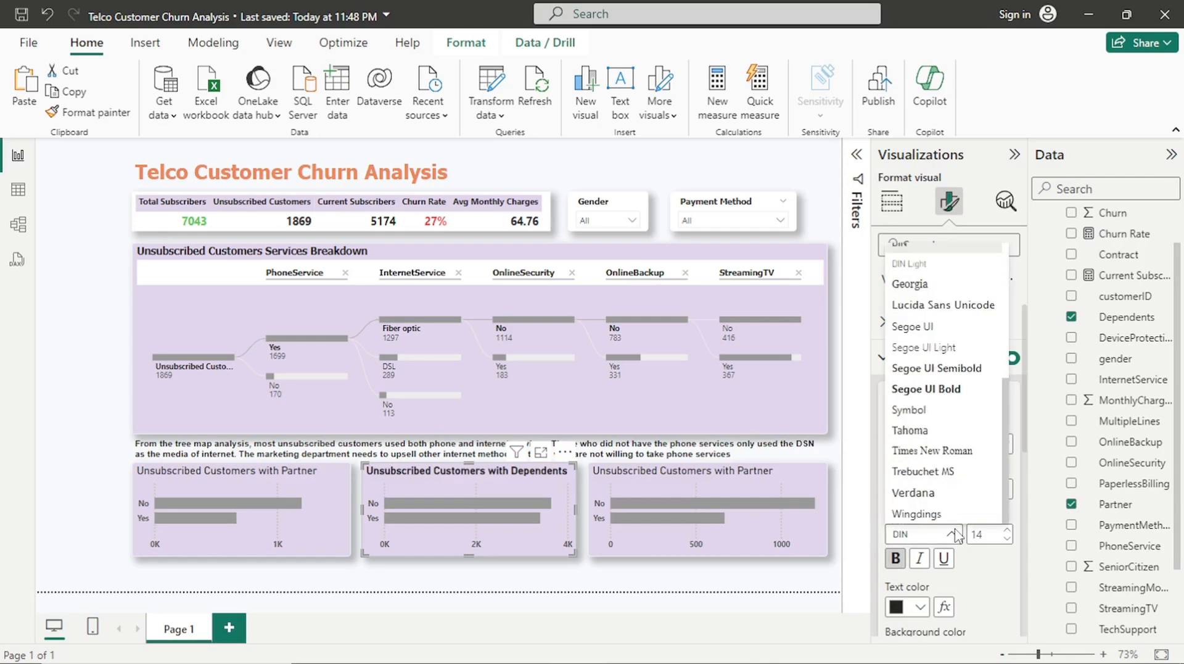
{"action": "key", "text": "Down"}
{"action": "key", "text": "t"}
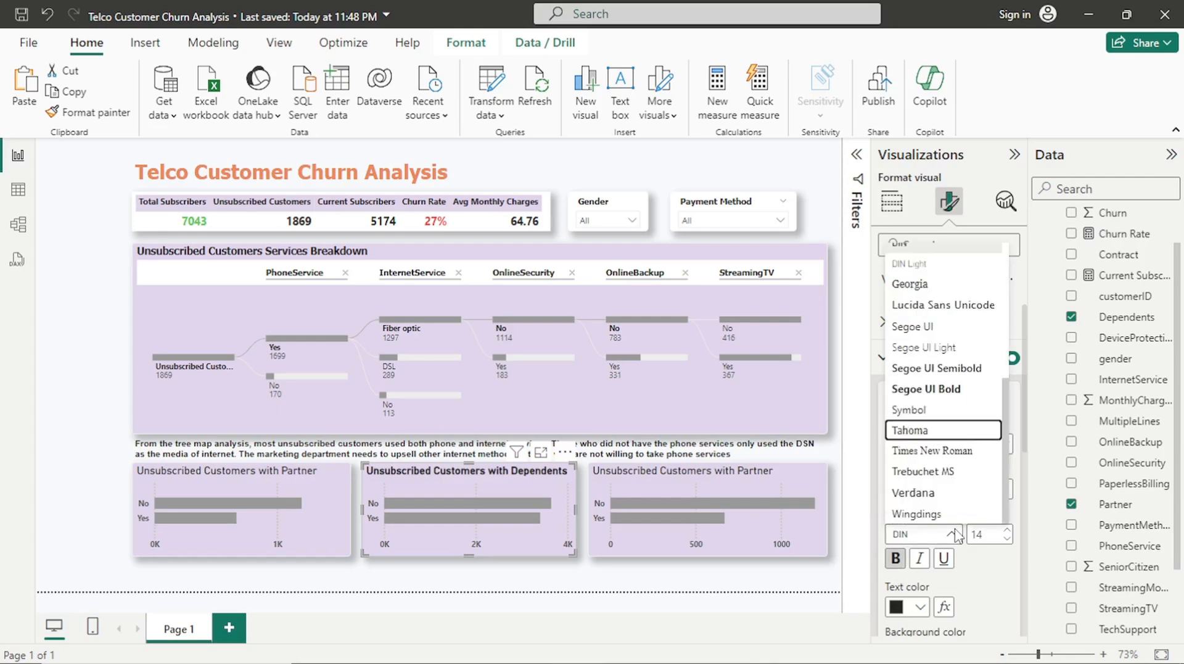
{"action": "left_click", "coordinate": [905, 435]}
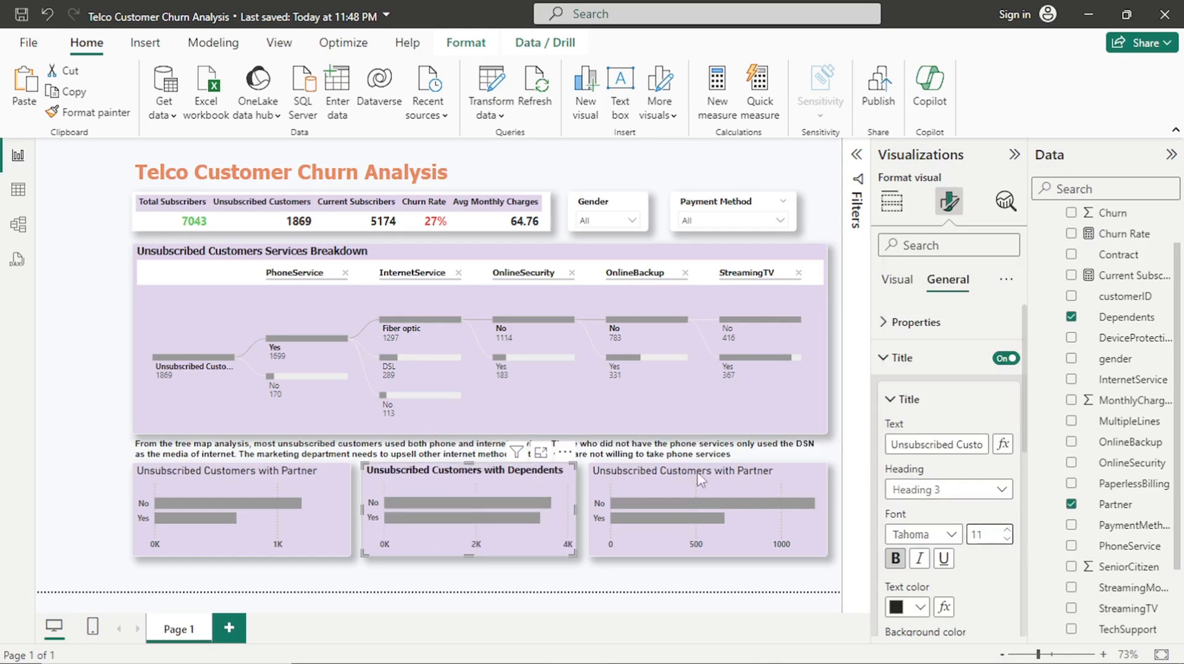
Format the left bar chart's title as bold Tahoma at size 11 to match the middle chart's title
{"action": "left_click", "coordinate": [340, 491]}
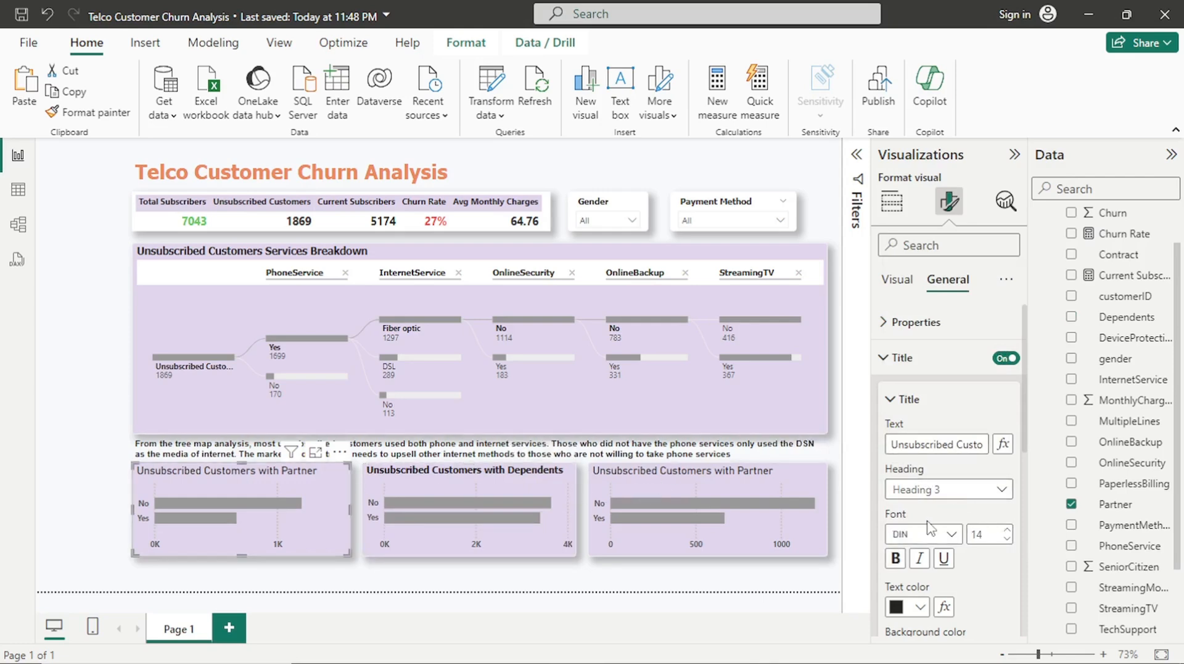
{"action": "left_click", "coordinate": [955, 535]}
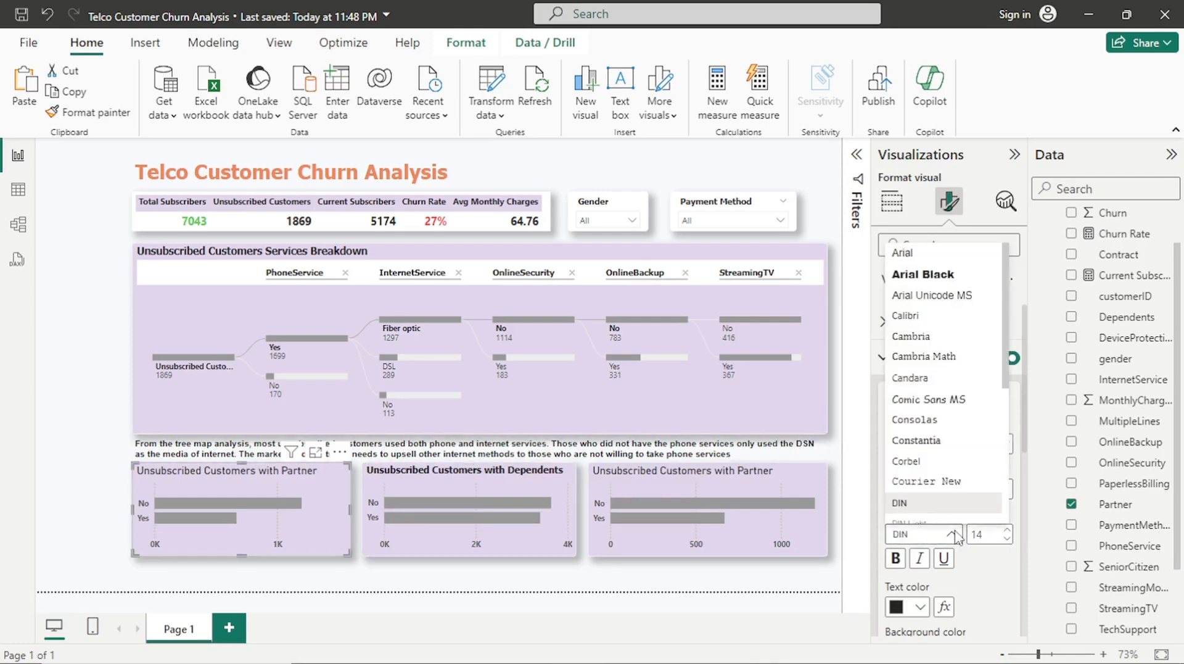
{"action": "key", "text": "t"}
{"action": "key", "text": "a"}
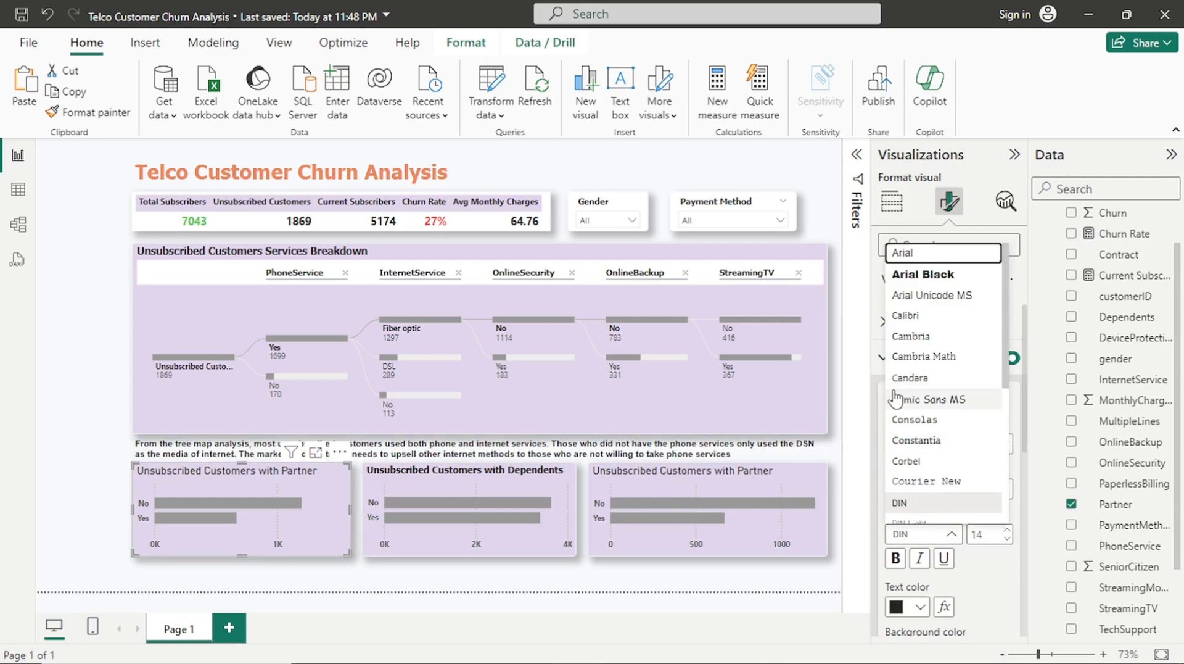
{"action": "scroll", "coordinate": [896, 399], "scroll_direction": "down", "scroll_amount": 5}
{"action": "left_click", "coordinate": [917, 457]}
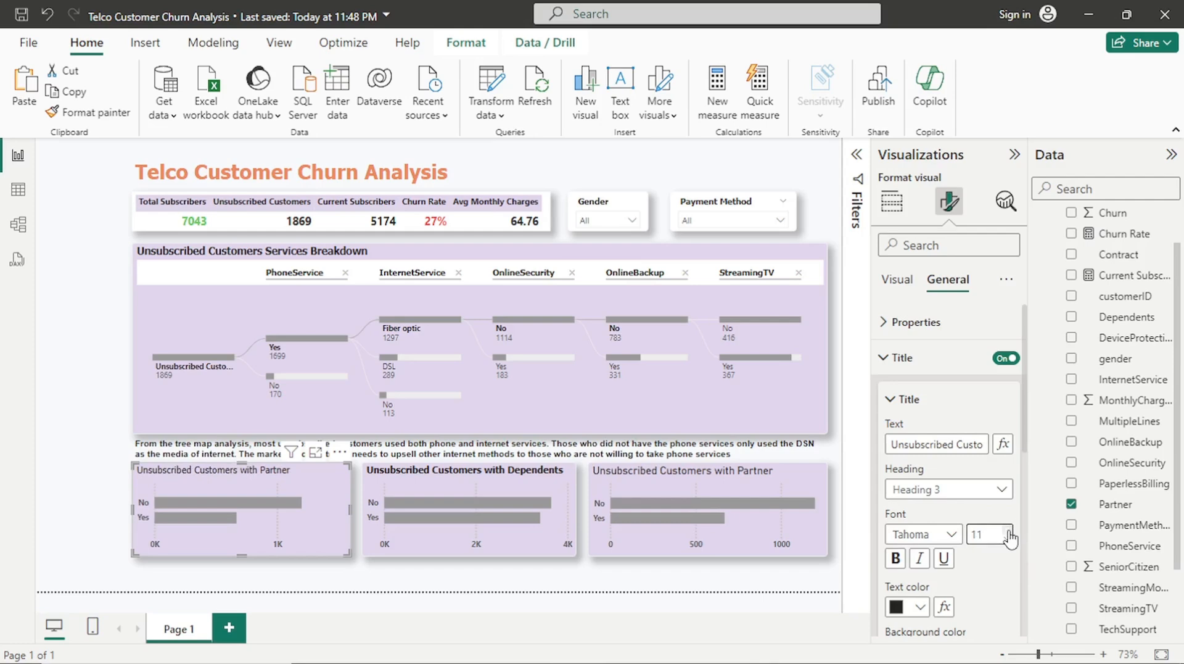
{"action": "left_click", "coordinate": [1007, 530]}
{"action": "left_click", "coordinate": [896, 559]}
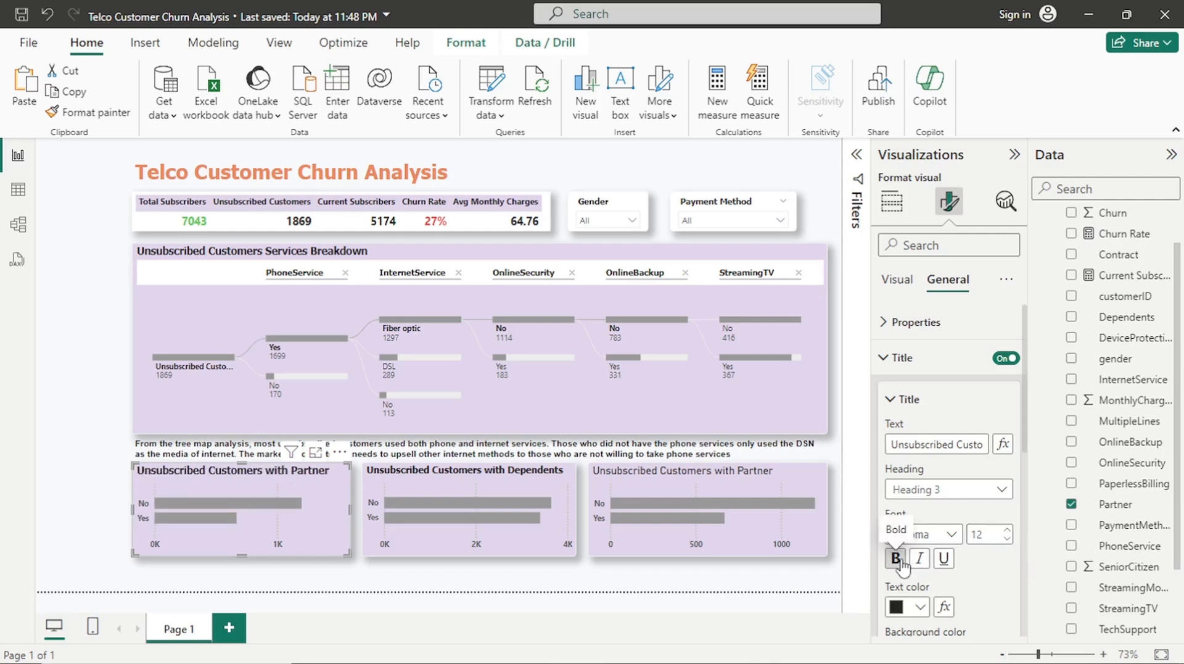
{"action": "left_click", "coordinate": [1006, 539]}
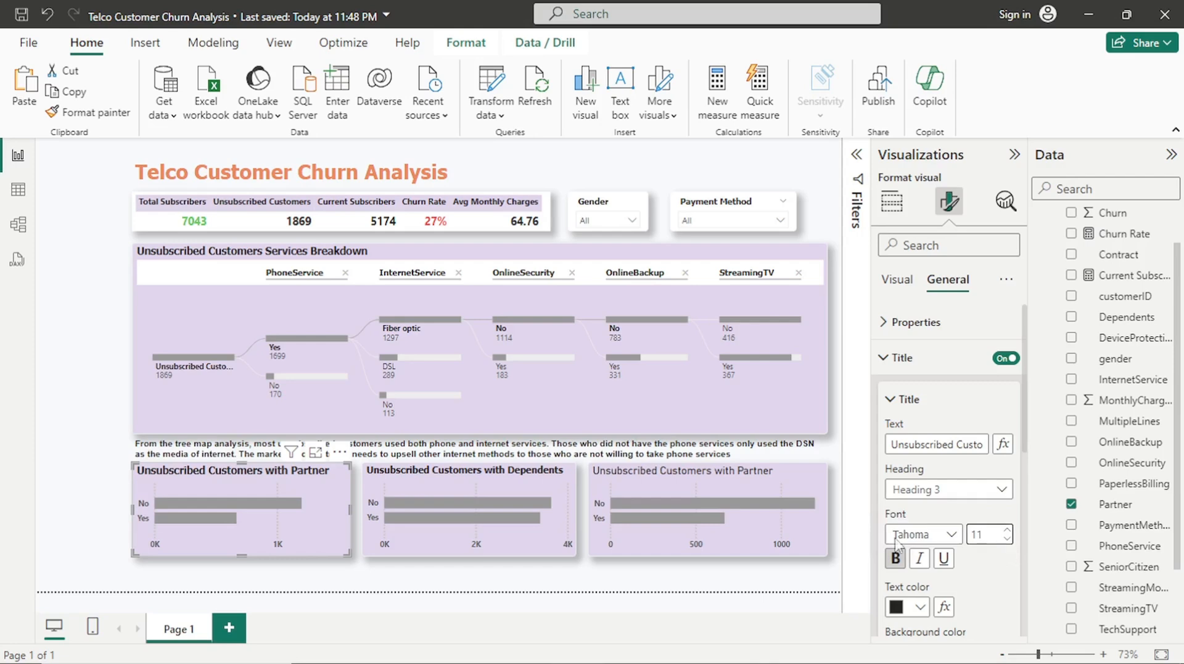
{"action": "left_click", "coordinate": [554, 480]}
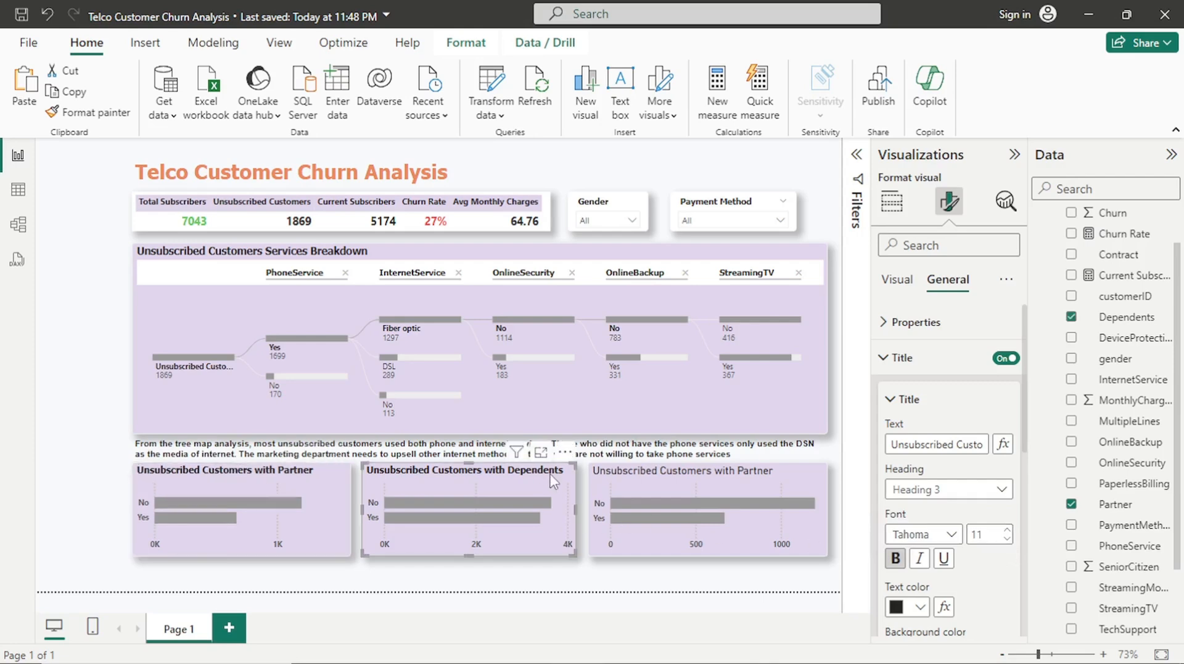
{"action": "left_click", "coordinate": [338, 514]}
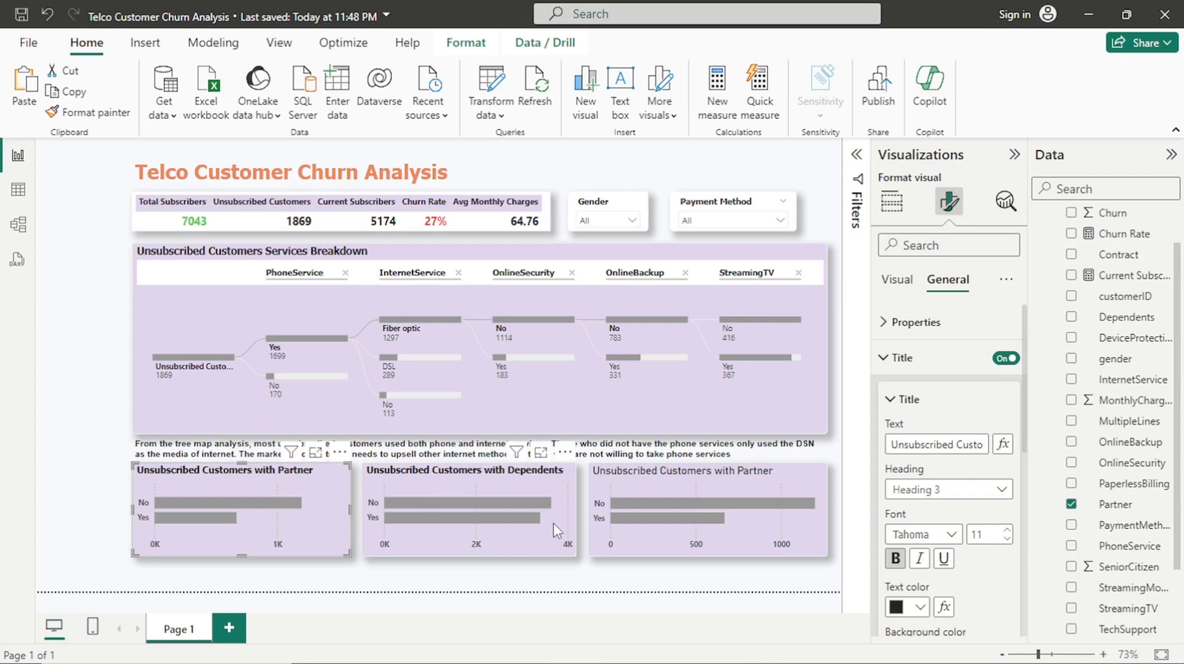
Replace the rightmost bar chart's X-axis field with Contract
{"action": "left_click", "coordinate": [594, 546]}
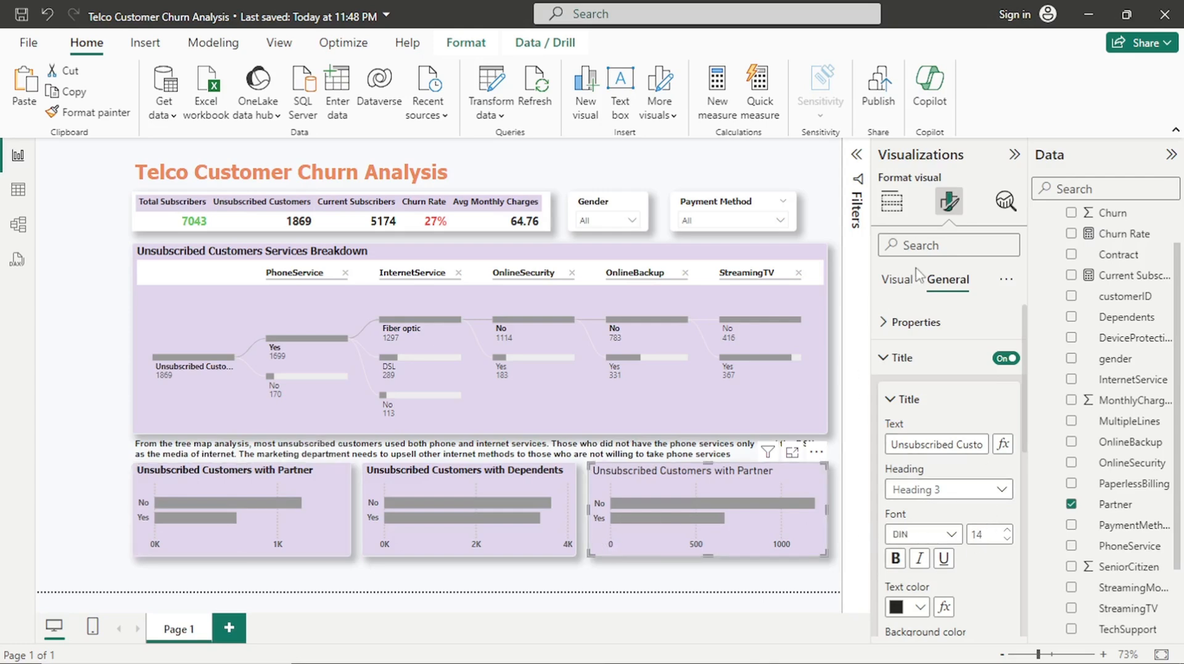
{"action": "left_click", "coordinate": [892, 201]}
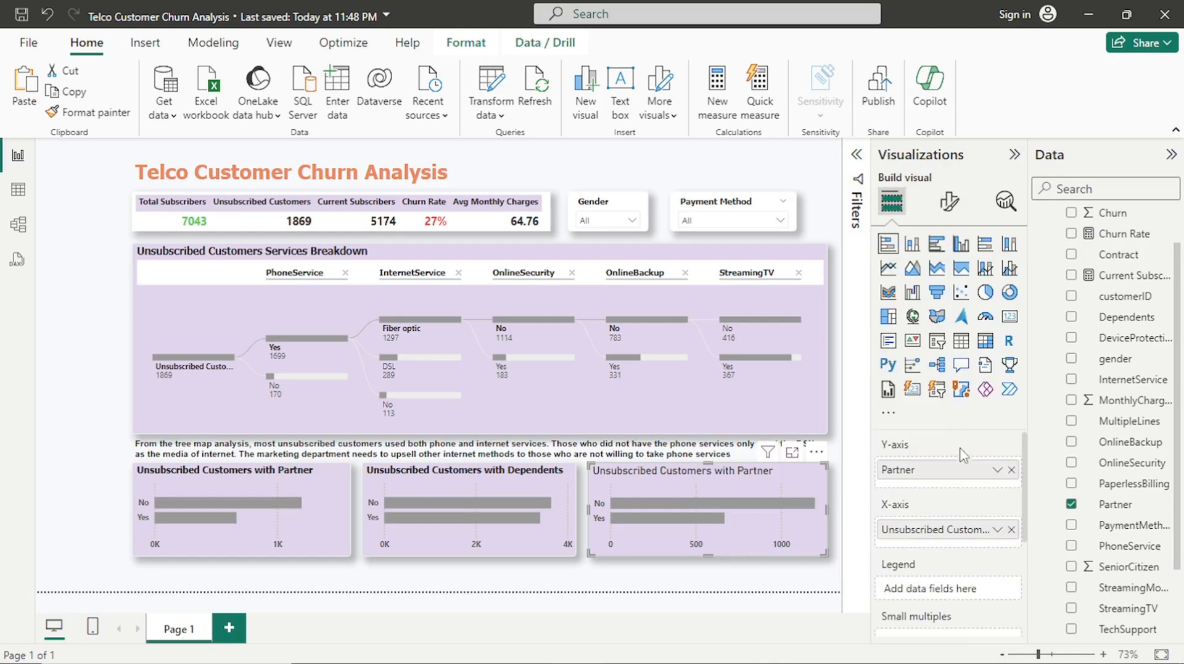
{"action": "left_click", "coordinate": [1012, 530]}
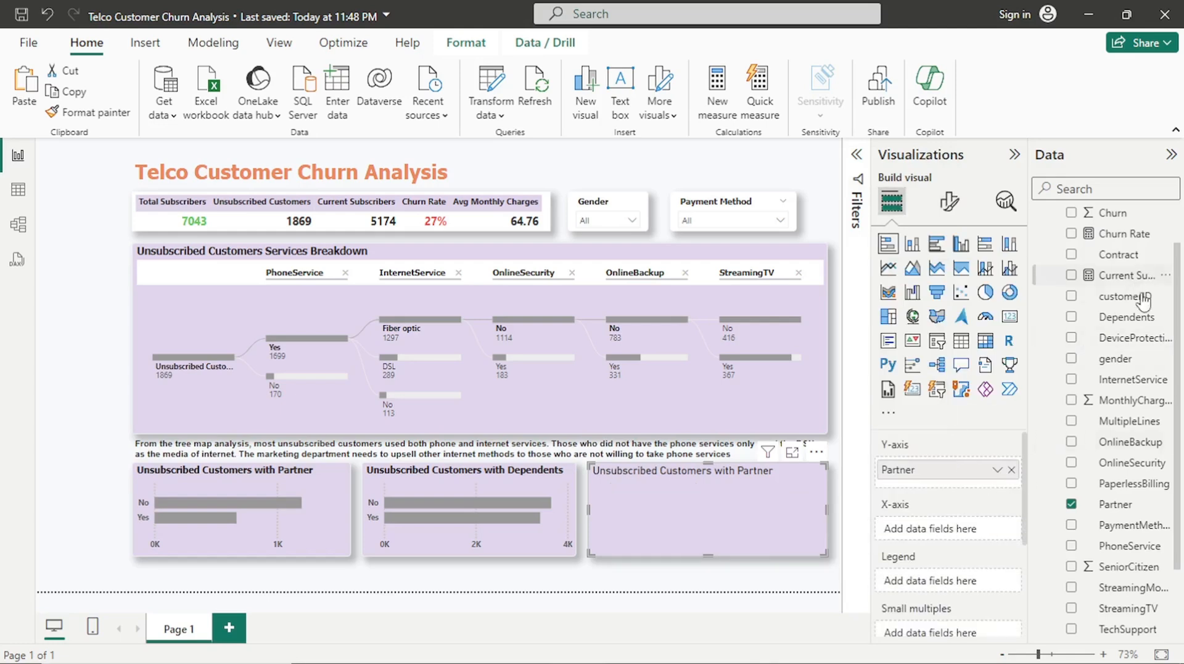
{"action": "left_click_drag", "start_coordinate": [1123, 258], "coordinate": [973, 534]}
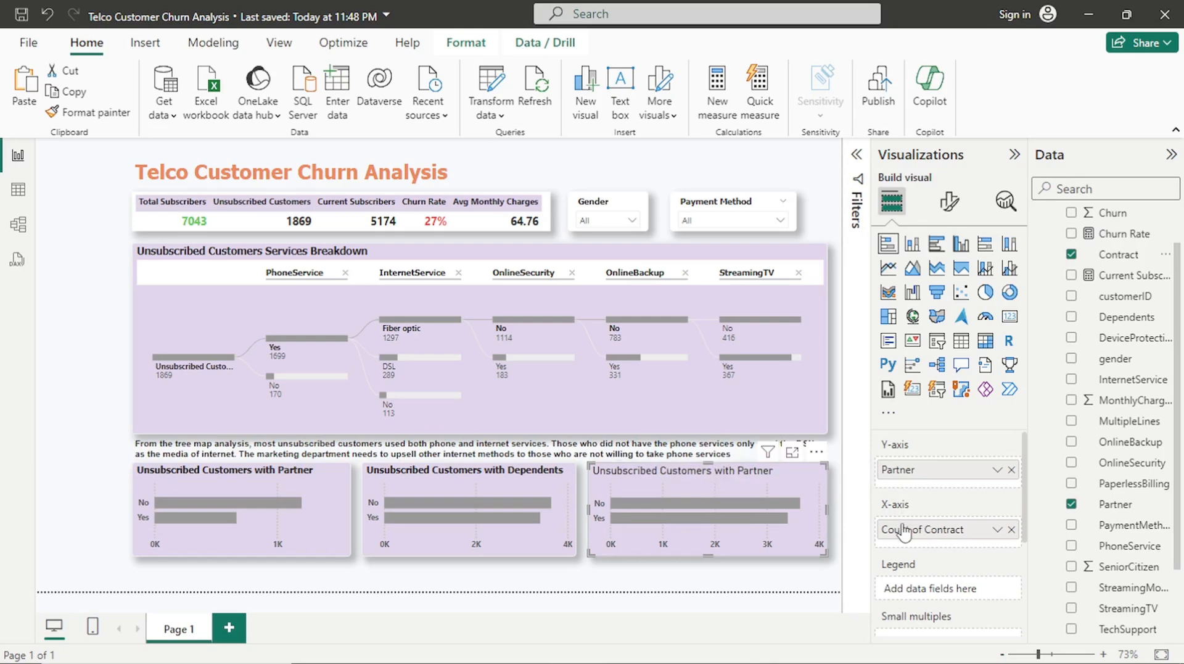
Remove Contract from the rightmost bar chart's X-axis and add the same field back
{"action": "left_click", "coordinate": [1011, 530]}
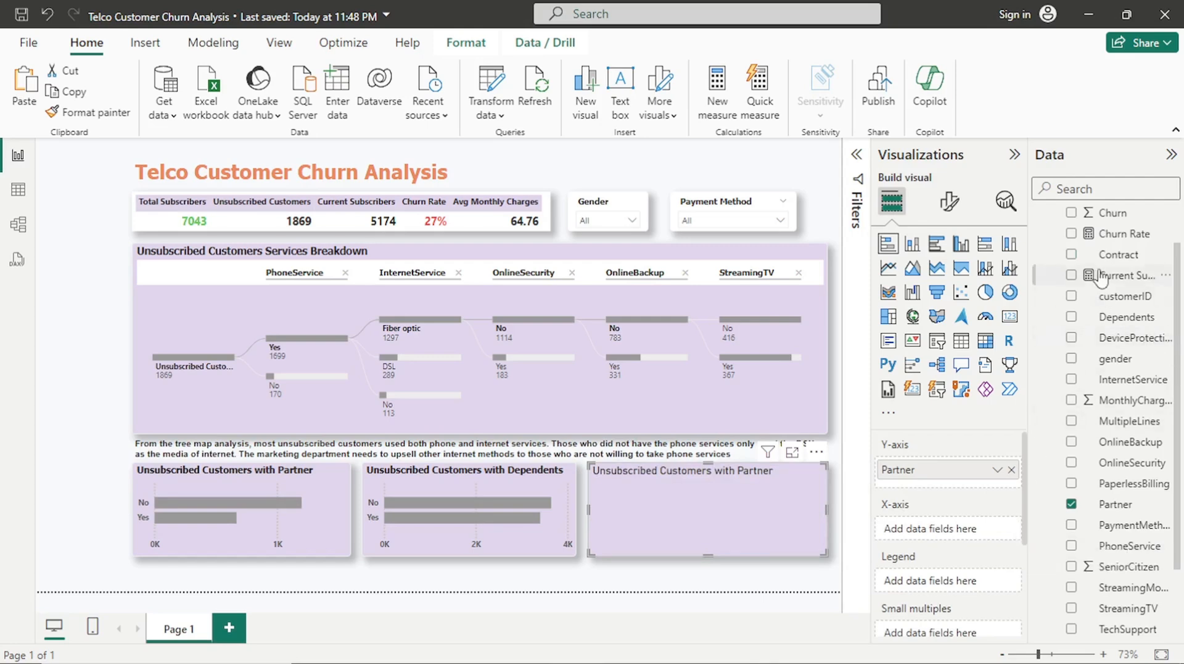
{"action": "scroll", "coordinate": [1117, 443], "scroll_direction": "down", "scroll_amount": 3}
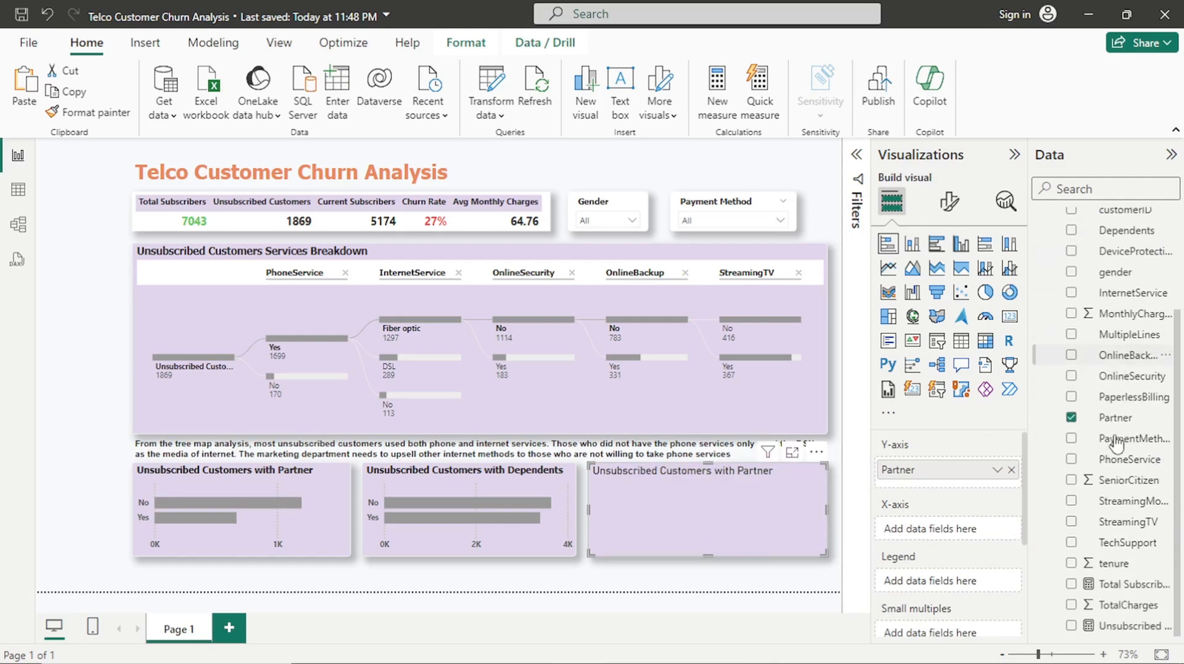
{"action": "scroll", "coordinate": [1116, 443], "scroll_direction": "up", "scroll_amount": 4}
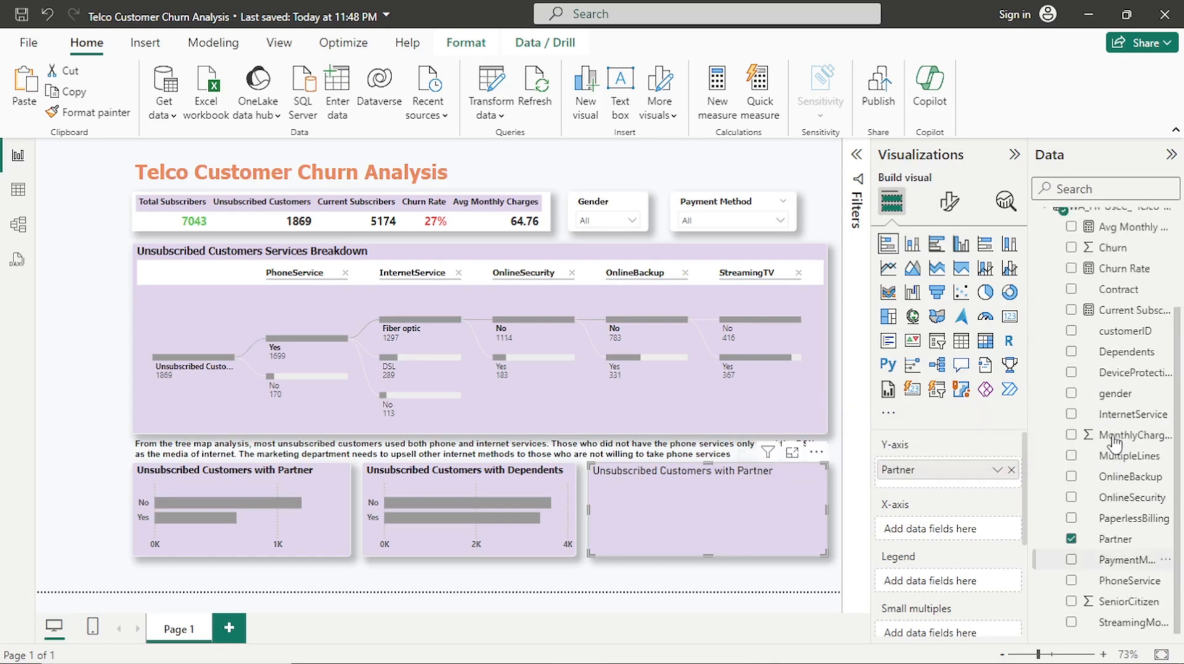
{"action": "left_click_drag", "start_coordinate": [1123, 302], "coordinate": [980, 533]}
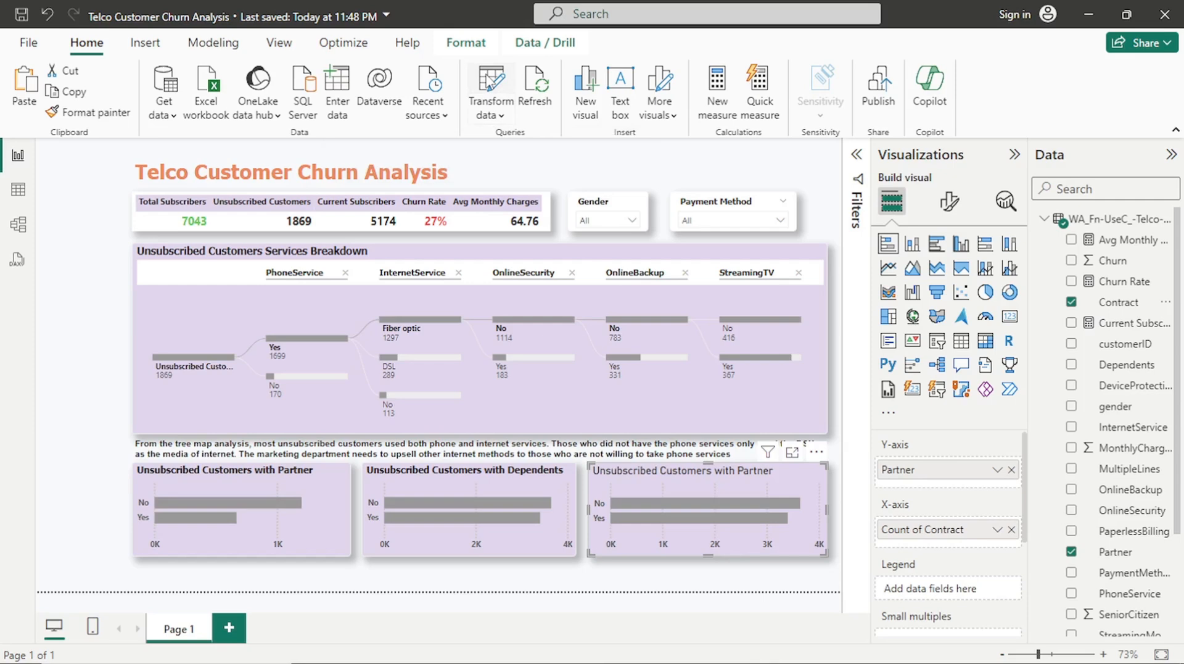
Open the churn table in the Power Query Editor and locate its Contract and PaperlessBilling columns
{"action": "left_click", "coordinate": [490, 79]}
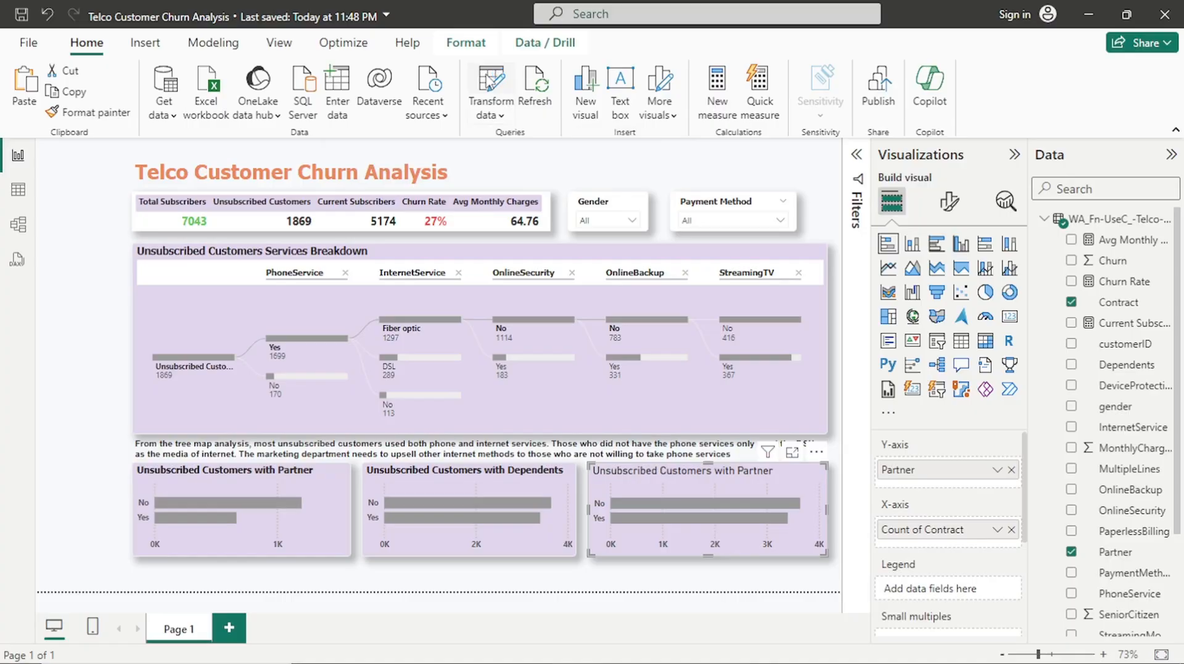
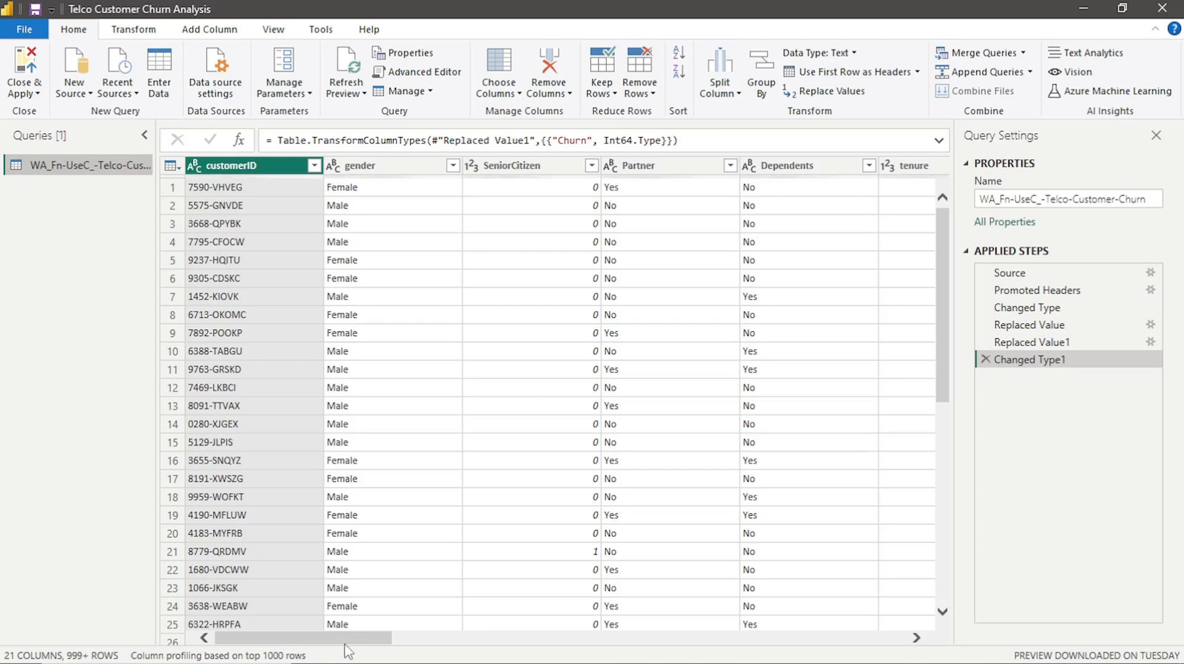
{"action": "left_click_drag", "start_coordinate": [346, 642], "coordinate": [703, 656]}
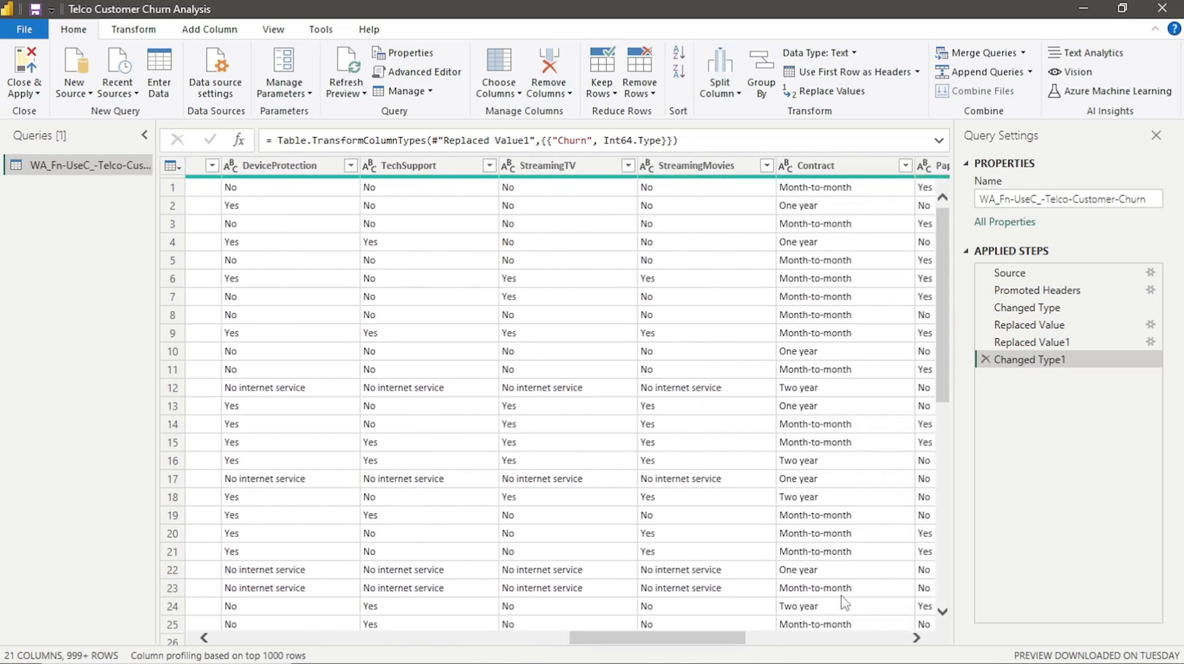
{"action": "left_click_drag", "start_coordinate": [677, 641], "coordinate": [754, 655]}
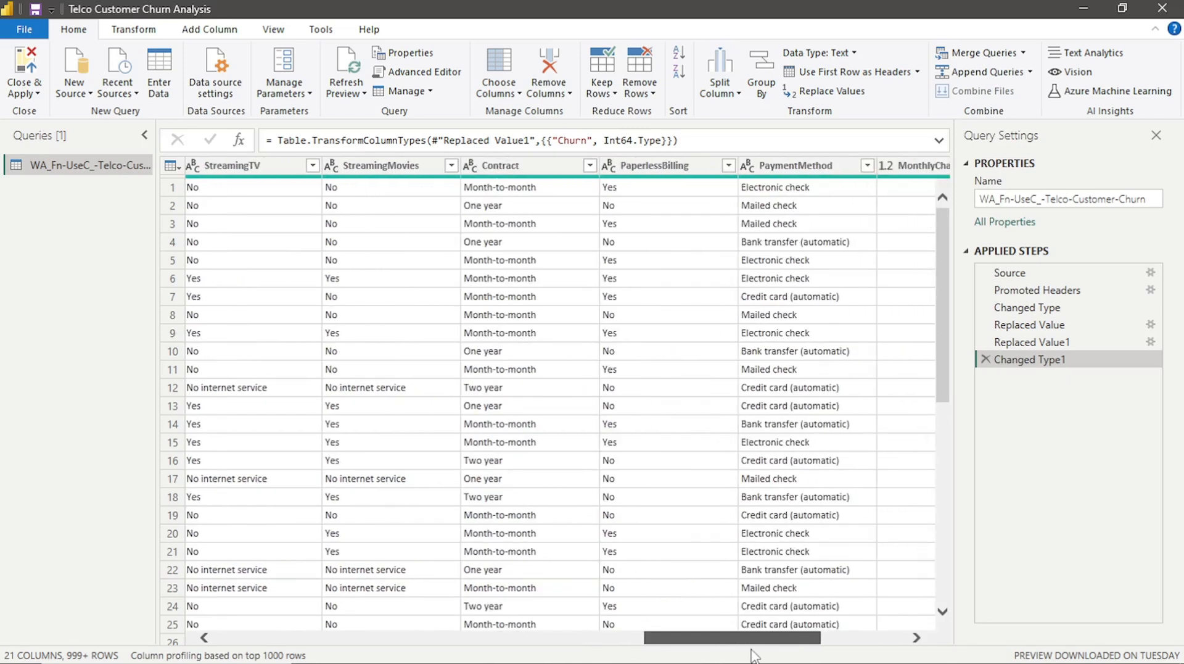
{"action": "left_click_drag", "start_coordinate": [754, 655], "coordinate": [767, 654]}
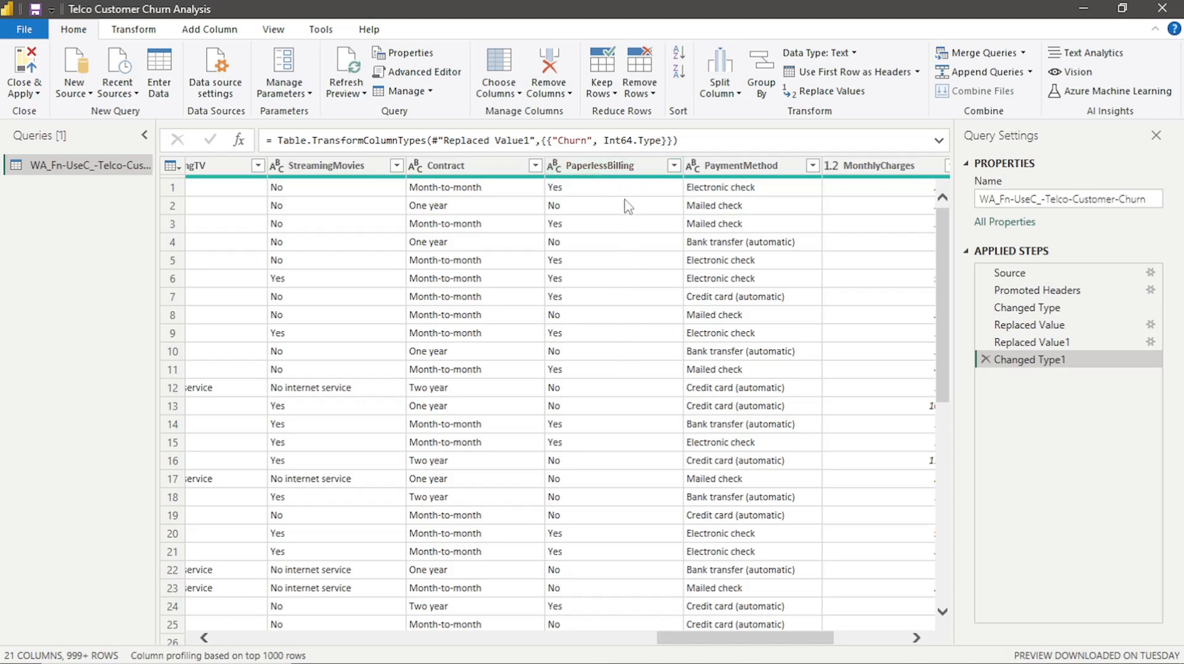
Replace the value Yes with Paperless in the PaperlessBilling column
{"action": "left_click", "coordinate": [625, 167]}
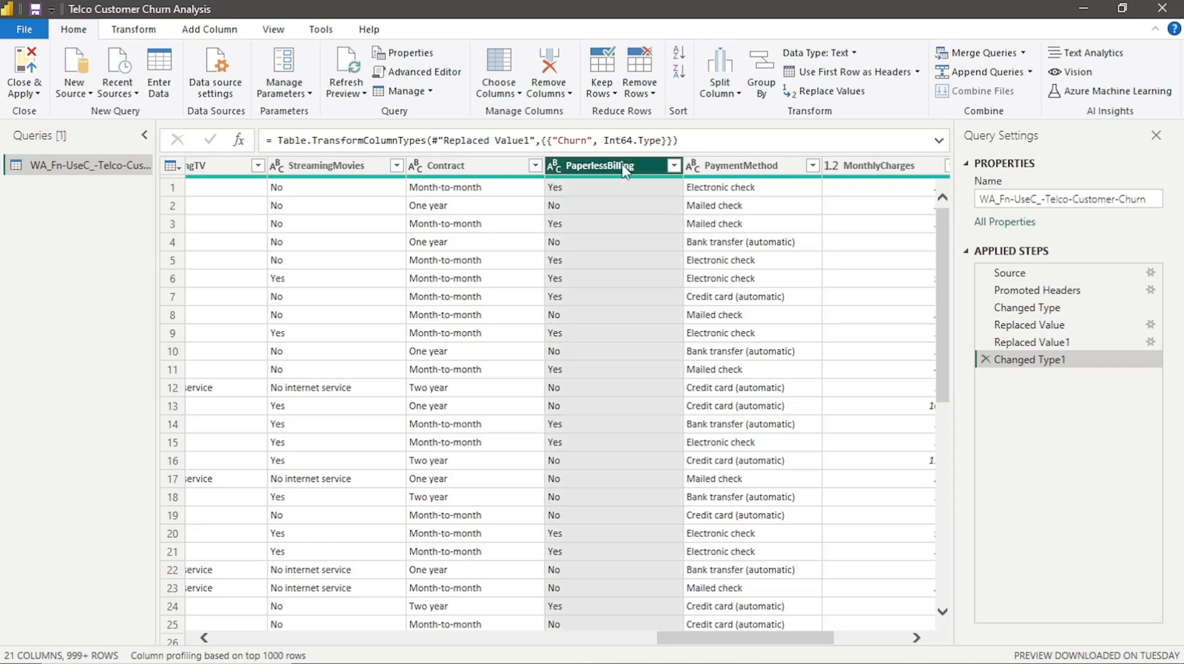
{"action": "right_click", "coordinate": [625, 169]}
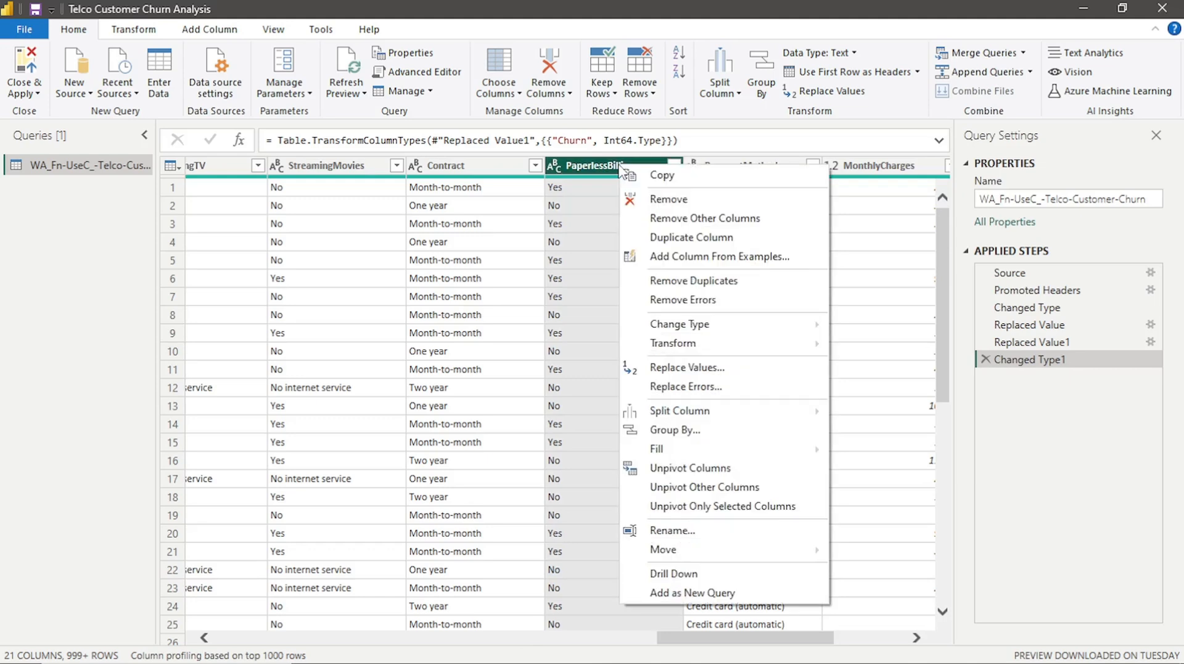
{"action": "left_click", "coordinate": [682, 368]}
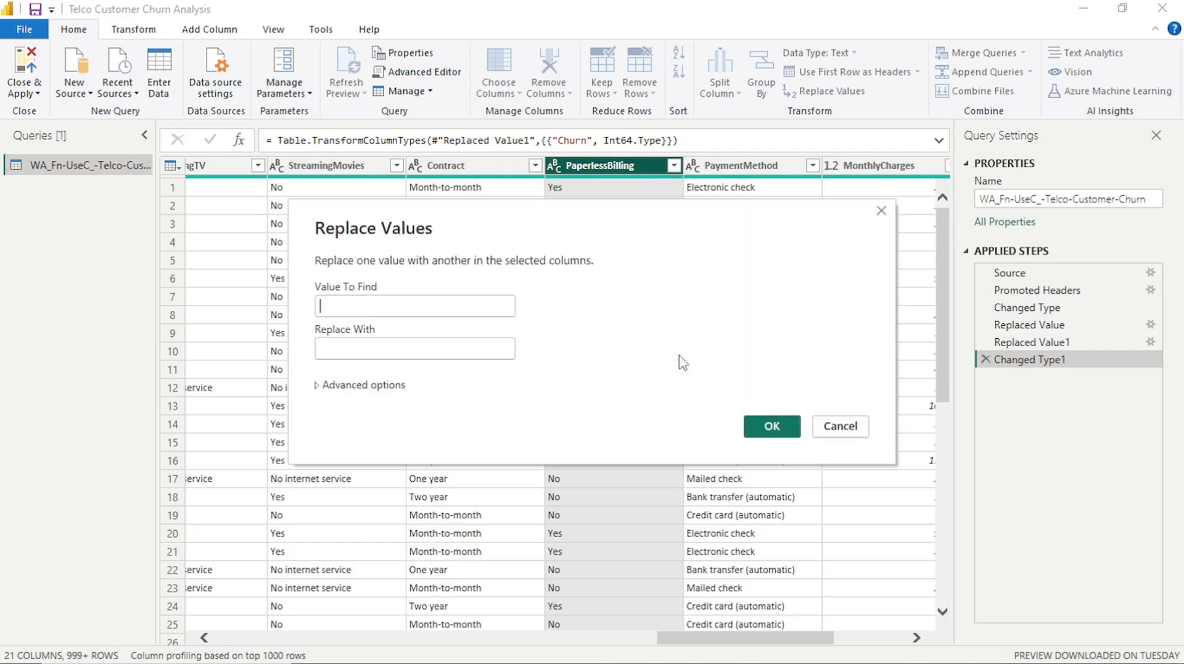
{"action": "type", "text": "Yes"}
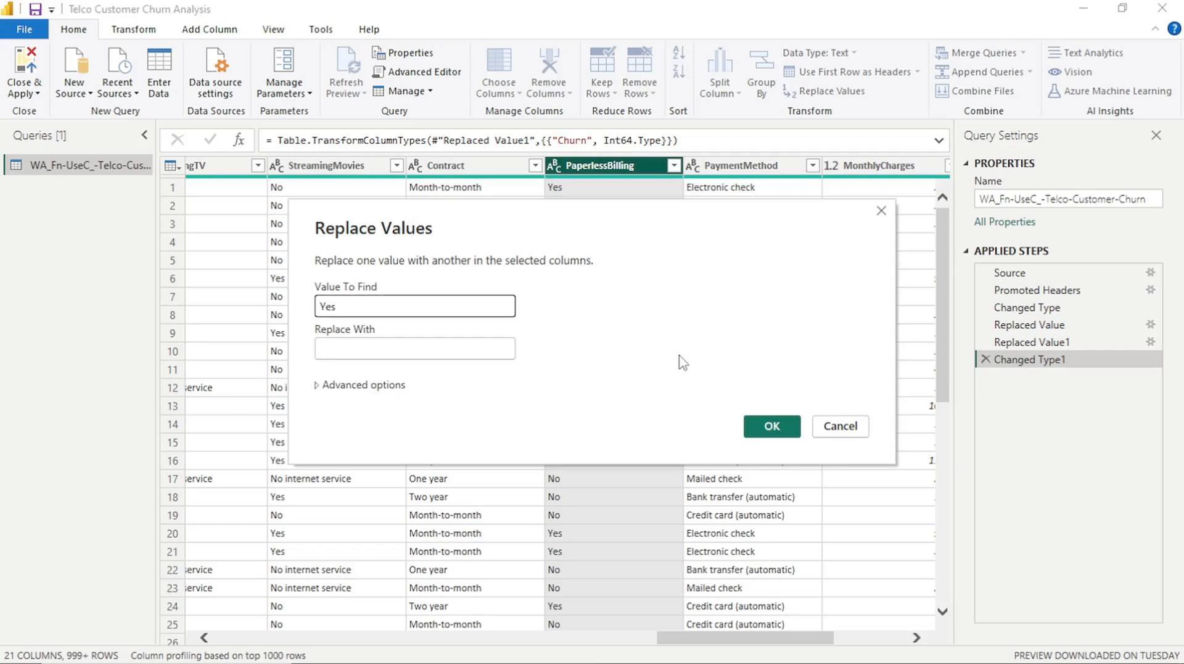
{"action": "key", "text": "Tab"}
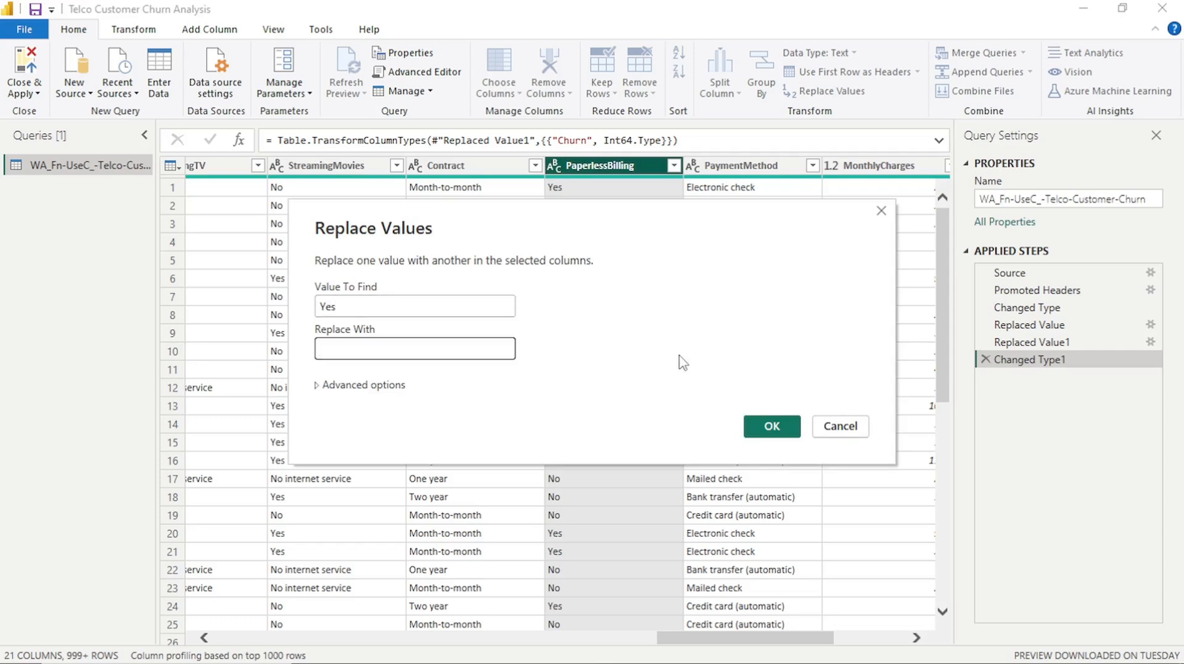
{"action": "type", "text": "Paperless"}
{"action": "key", "text": "Return"}
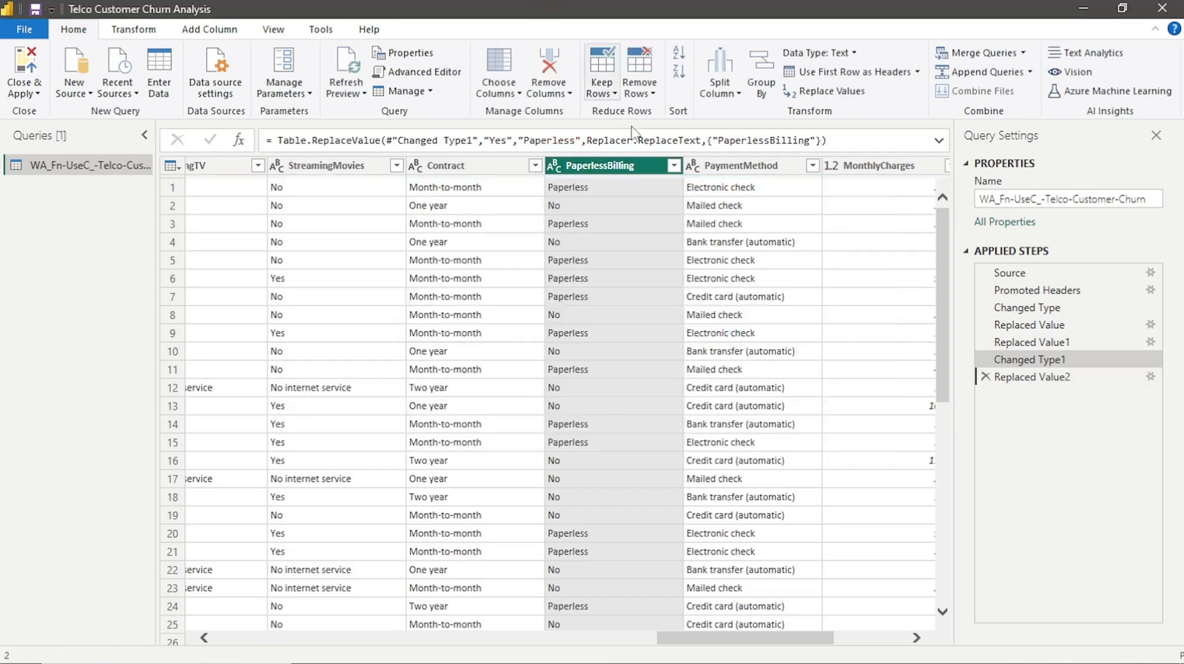
Replace the value No with Paper in the PaperlessBilling column
{"action": "right_click", "coordinate": [622, 167]}
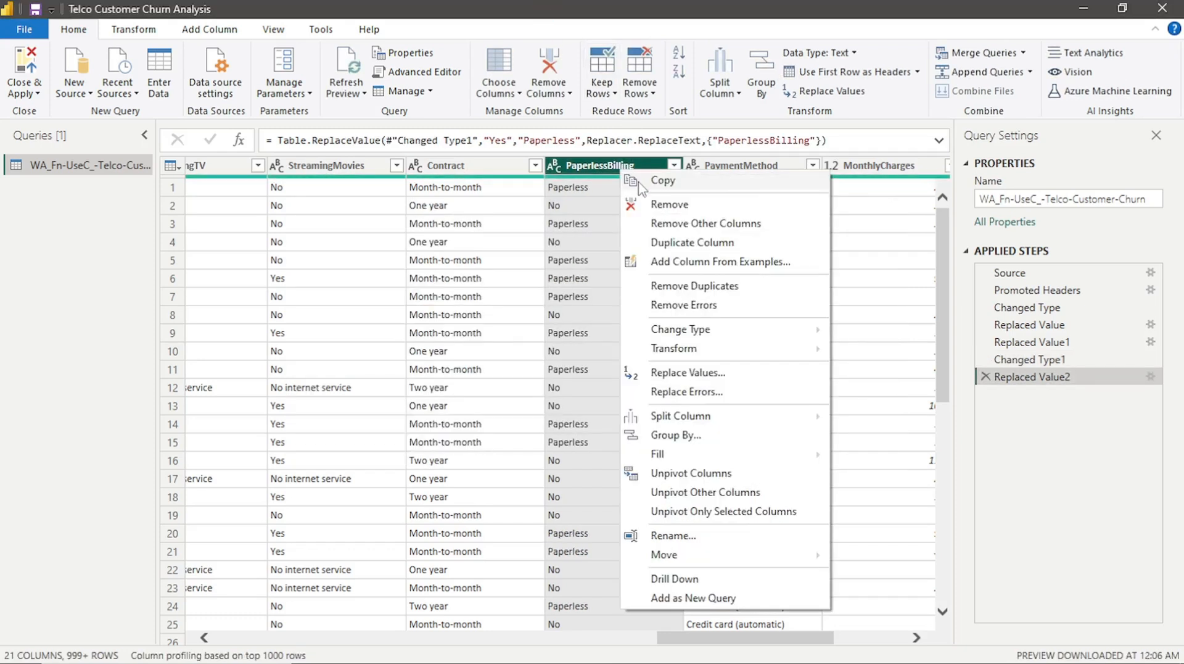
{"action": "left_click", "coordinate": [688, 374]}
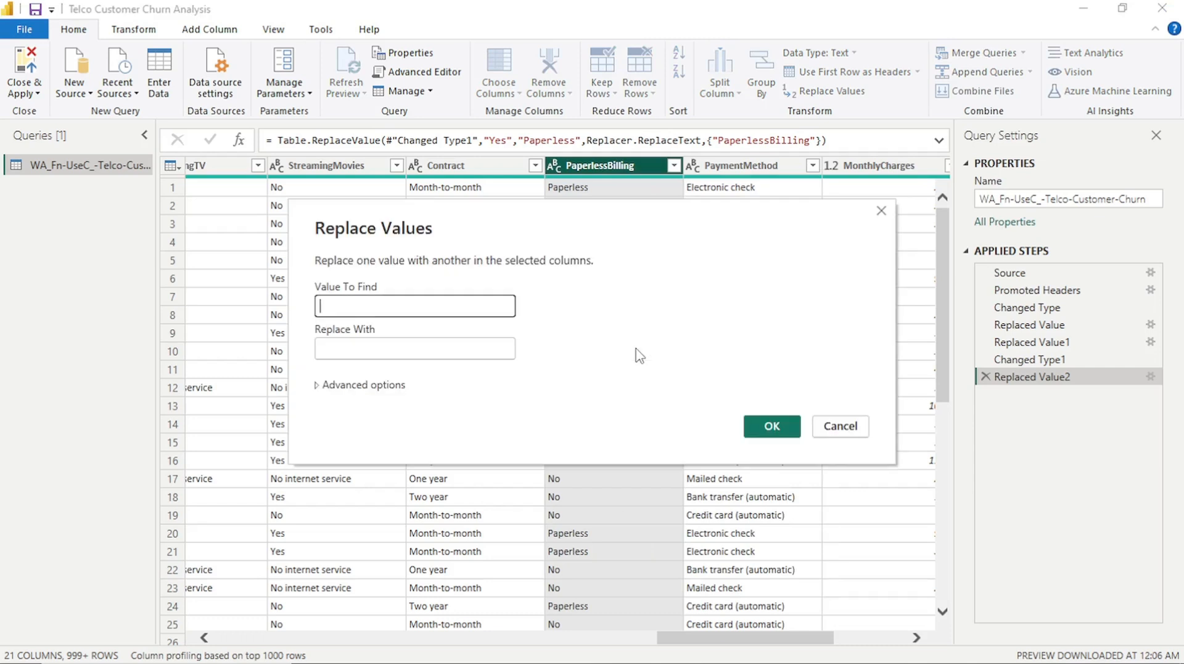
{"action": "type", "text": "No"}
{"action": "key", "text": "Tab"}
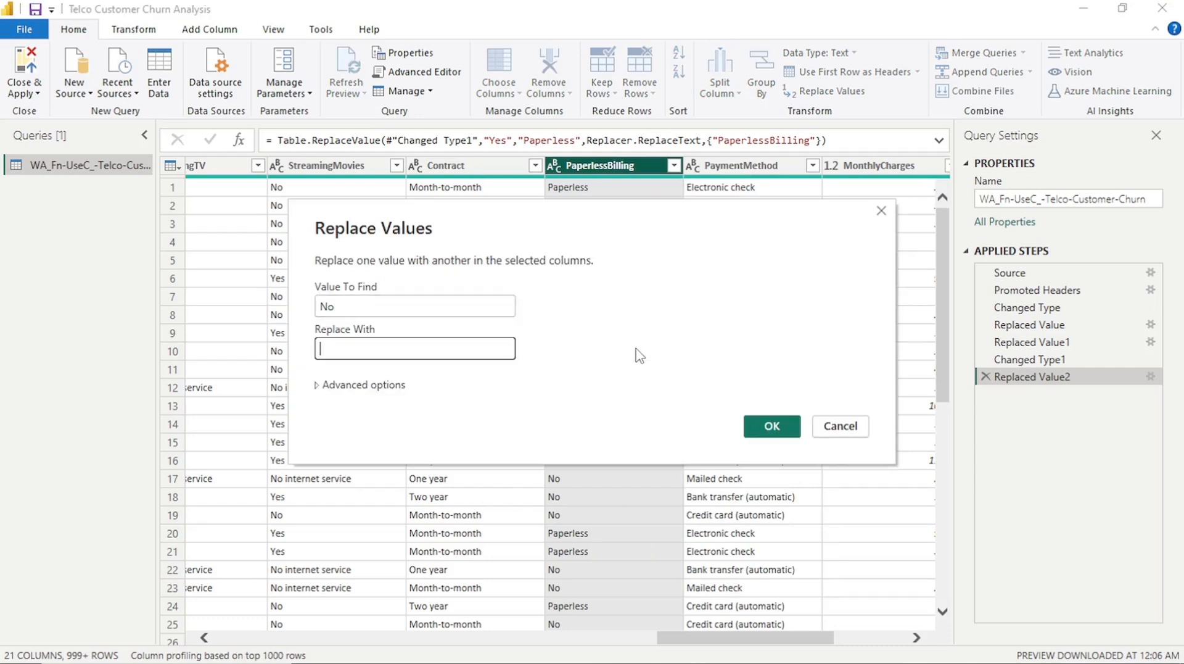
{"action": "type", "text": "Paper Billing"}
{"action": "key", "text": "BackSpace"}
{"action": "key", "text": "BackSpace"}
{"action": "key", "text": "BackSpace"}
{"action": "key", "text": "BackSpace"}
{"action": "key", "text": "BackSpace"}
{"action": "key", "text": "BackSpace"}
{"action": "key", "text": "BackSpace"}
{"action": "key", "text": "BackSpace"}
{"action": "key", "text": "Return"}
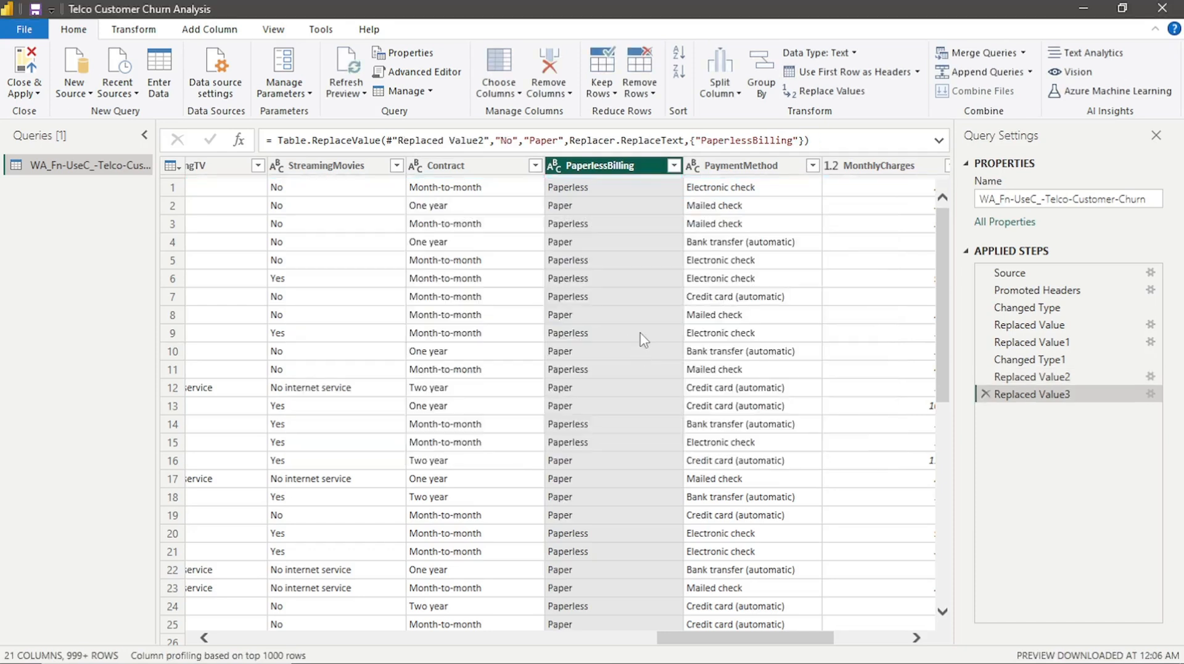
Rename the PaperlessBilling column to Billing
{"action": "double_click", "coordinate": [609, 166]}
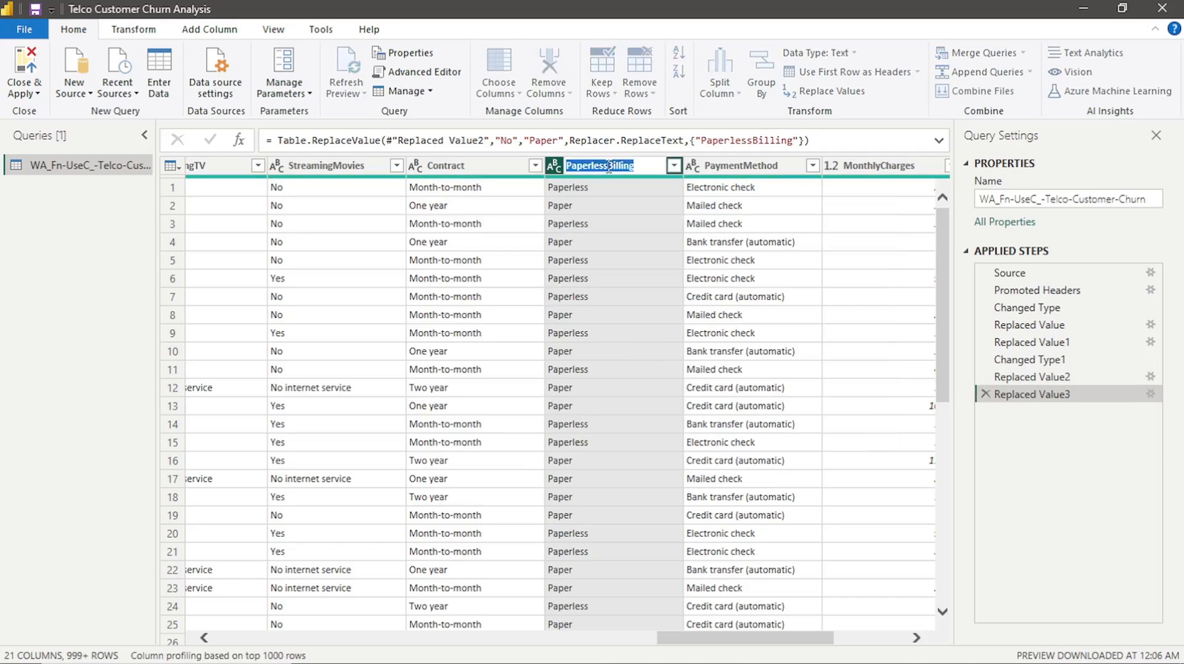
{"action": "left_click", "coordinate": [609, 165]}
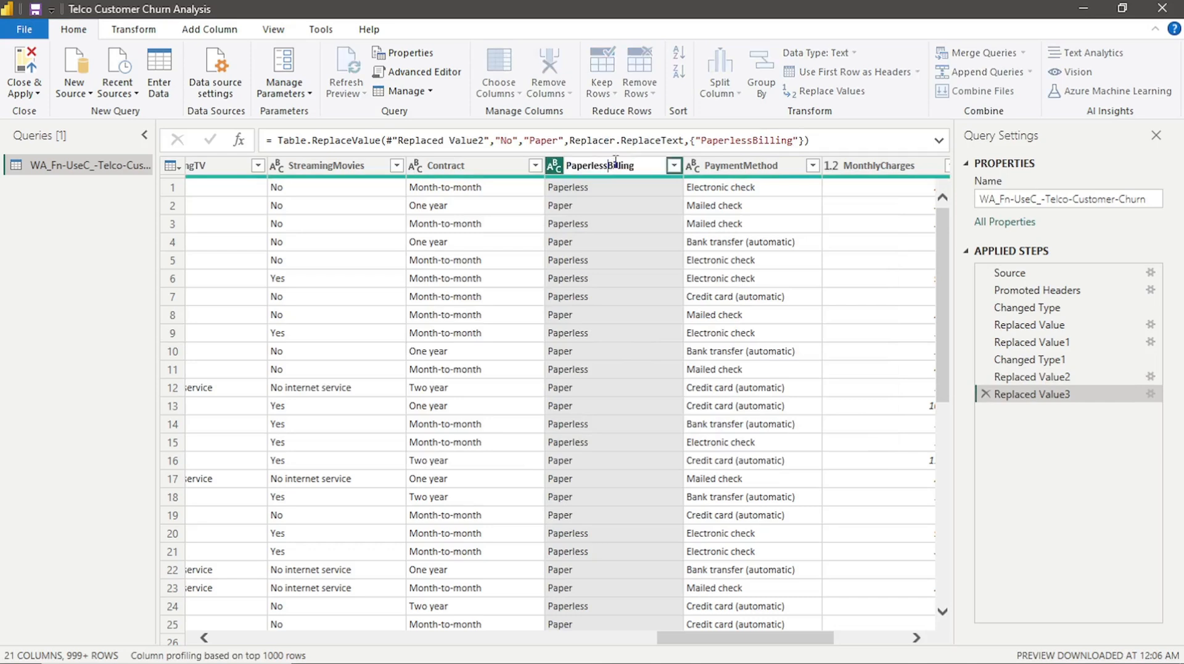
{"action": "key", "text": "BackSpace"}
{"action": "key", "text": "BackSpace"}
{"action": "key", "text": "BackSpace"}
{"action": "key", "text": "BackSpace"}
{"action": "key", "text": "BackSpace"}
{"action": "key", "text": "BackSpace"}
{"action": "key", "text": "BackSpace"}
{"action": "key", "text": "BackSpace"}
{"action": "key", "text": "BackSpace"}
{"action": "key", "text": "Return"}
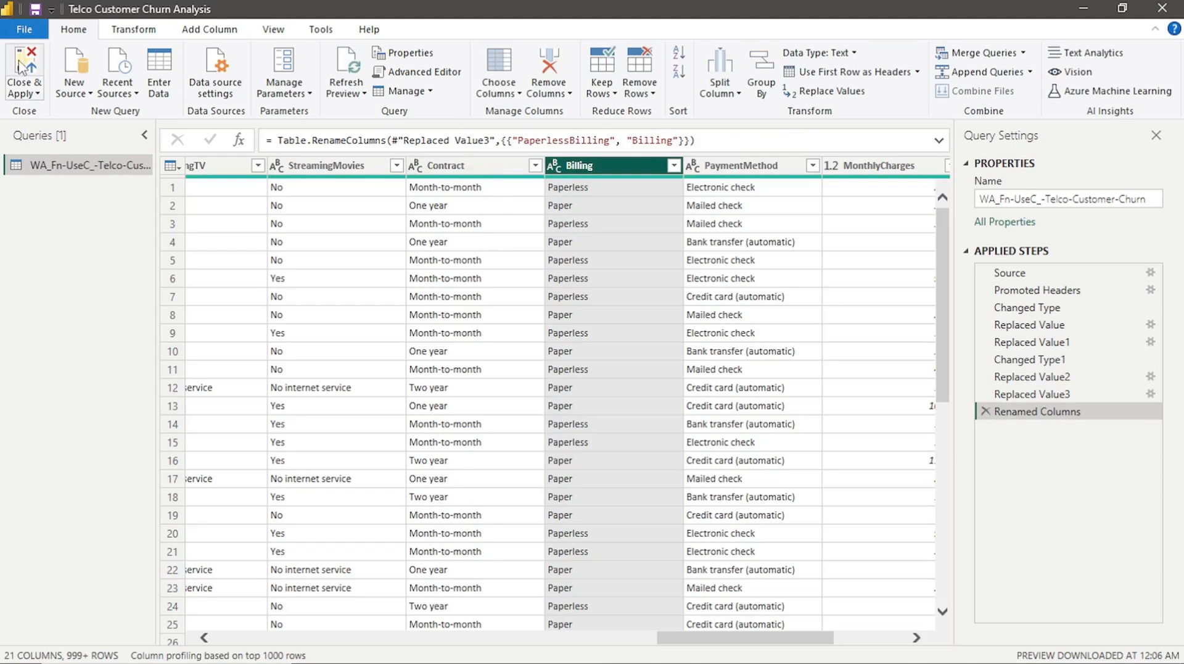
Check the edited Billing column, then apply the query changes and return to the report
{"action": "scroll", "coordinate": [467, 410], "scroll_direction": "down", "scroll_amount": 7}
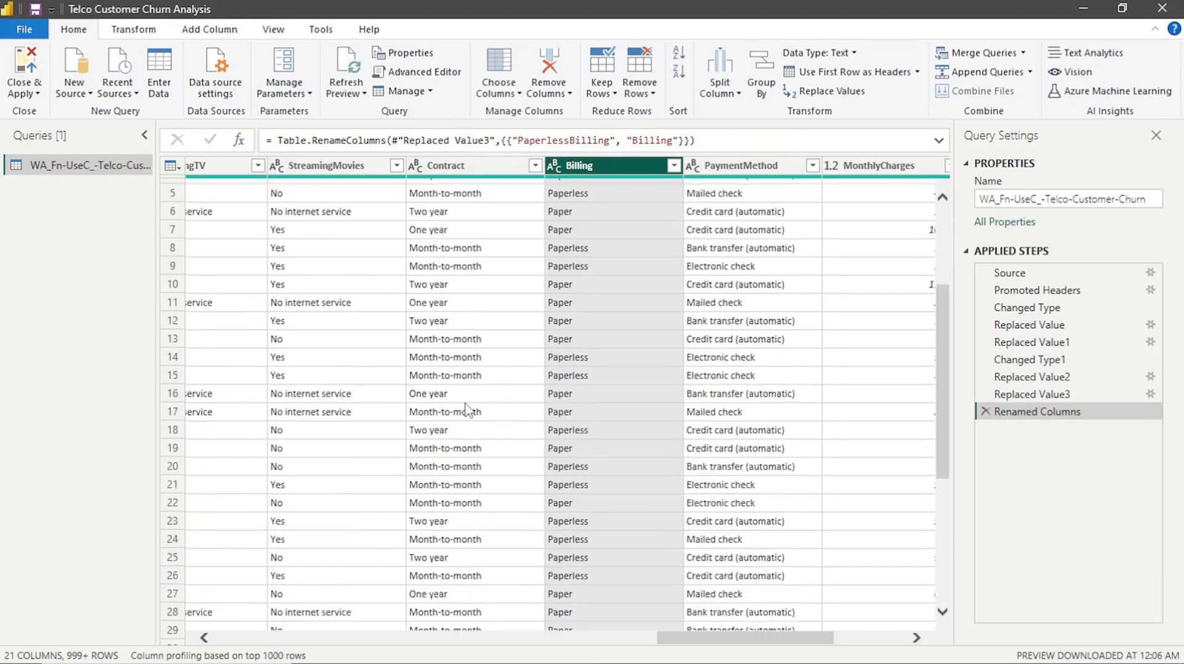
{"action": "scroll", "coordinate": [467, 409], "scroll_direction": "up", "scroll_amount": 7}
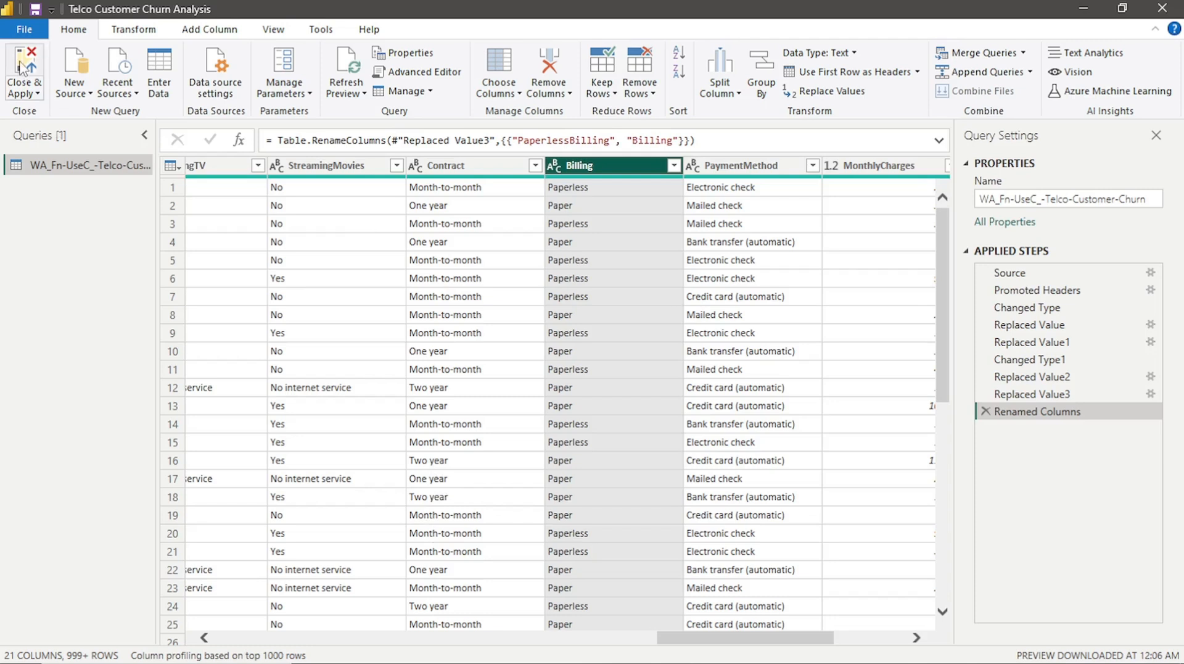
{"action": "left_click", "coordinate": [20, 65]}
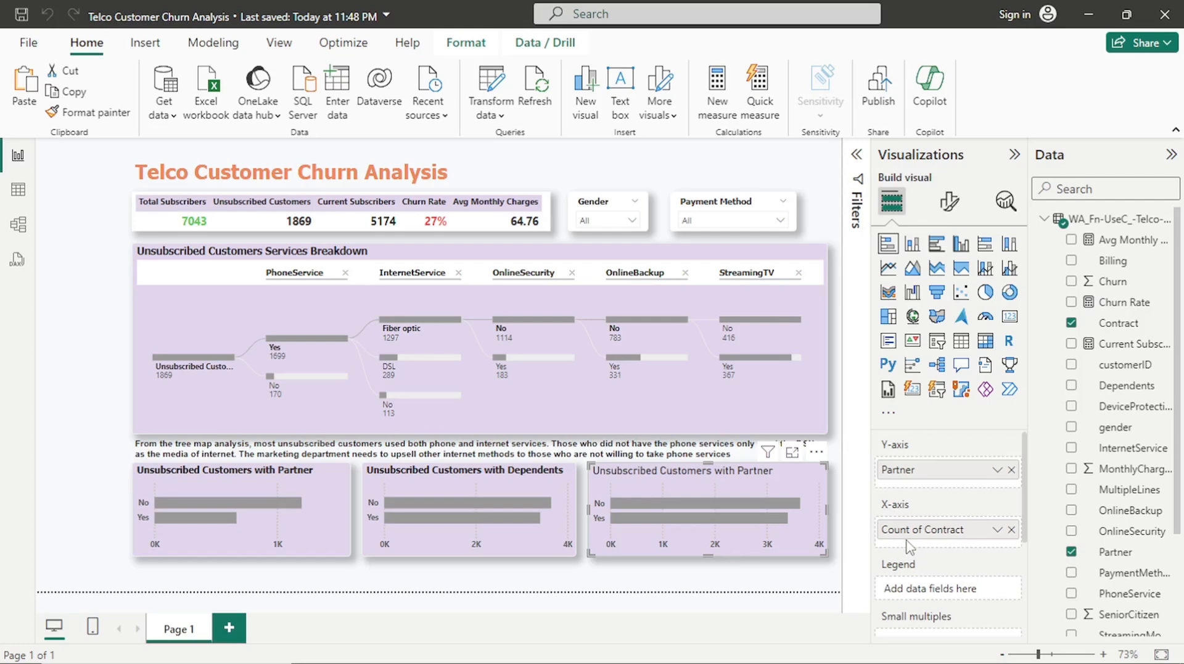
Replace Count of Contract on the rightmost bar chart's X-axis with the Unsubscribed Customers measure
{"action": "left_click", "coordinate": [1012, 529]}
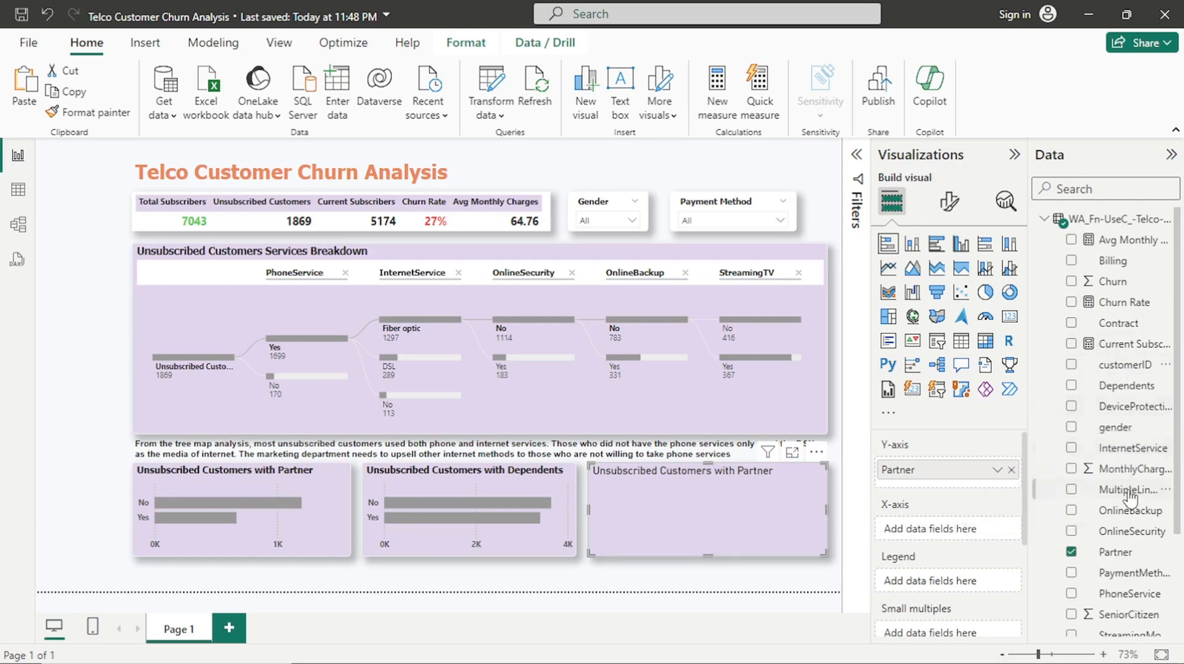
{"action": "scroll", "coordinate": [1130, 498], "scroll_direction": "down", "scroll_amount": 3}
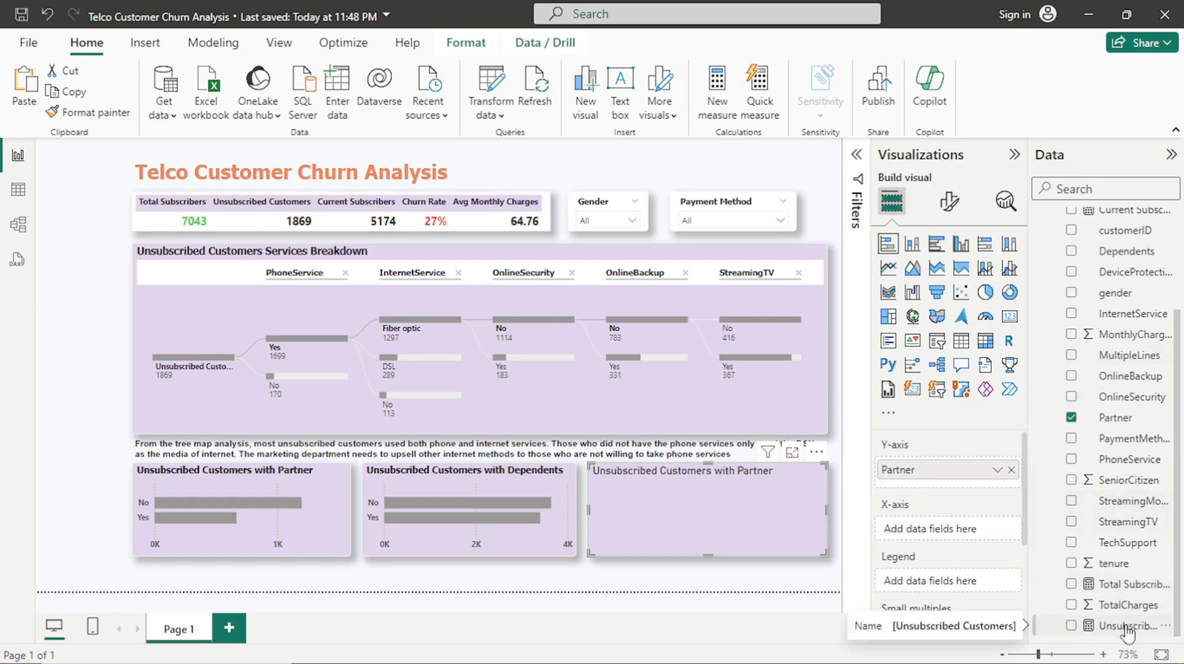
{"action": "left_click_drag", "start_coordinate": [1127, 632], "coordinate": [966, 527]}
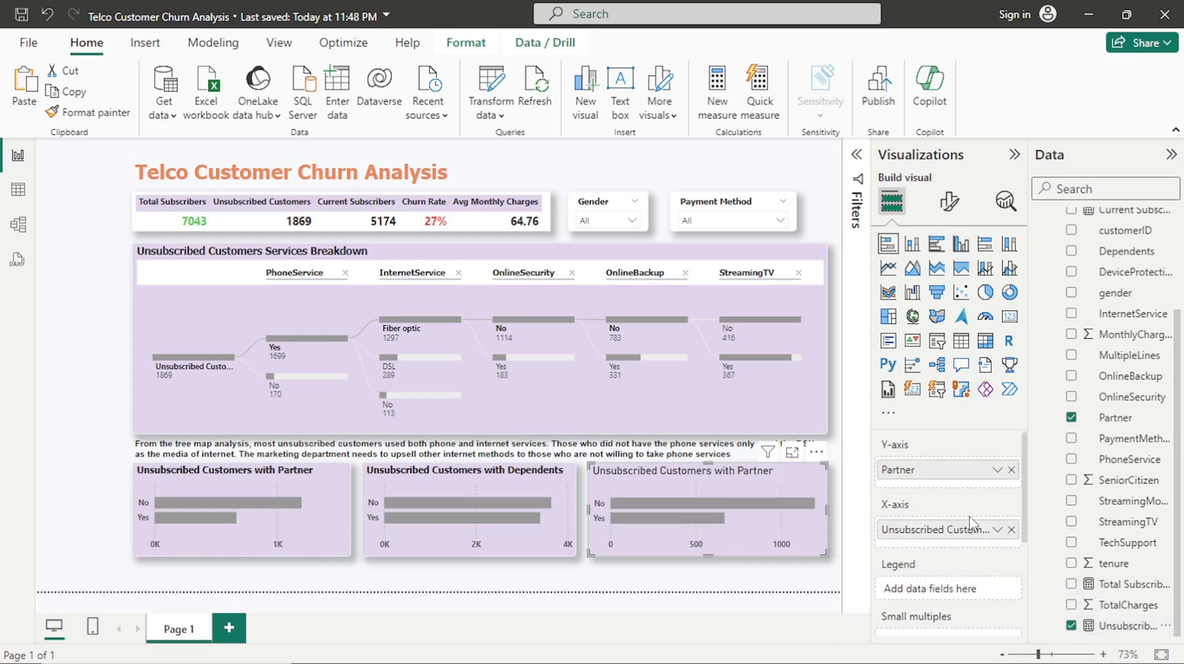
Replace Partner on the rightmost bar chart's Y-axis with the Contract field
{"action": "left_click", "coordinate": [1012, 471]}
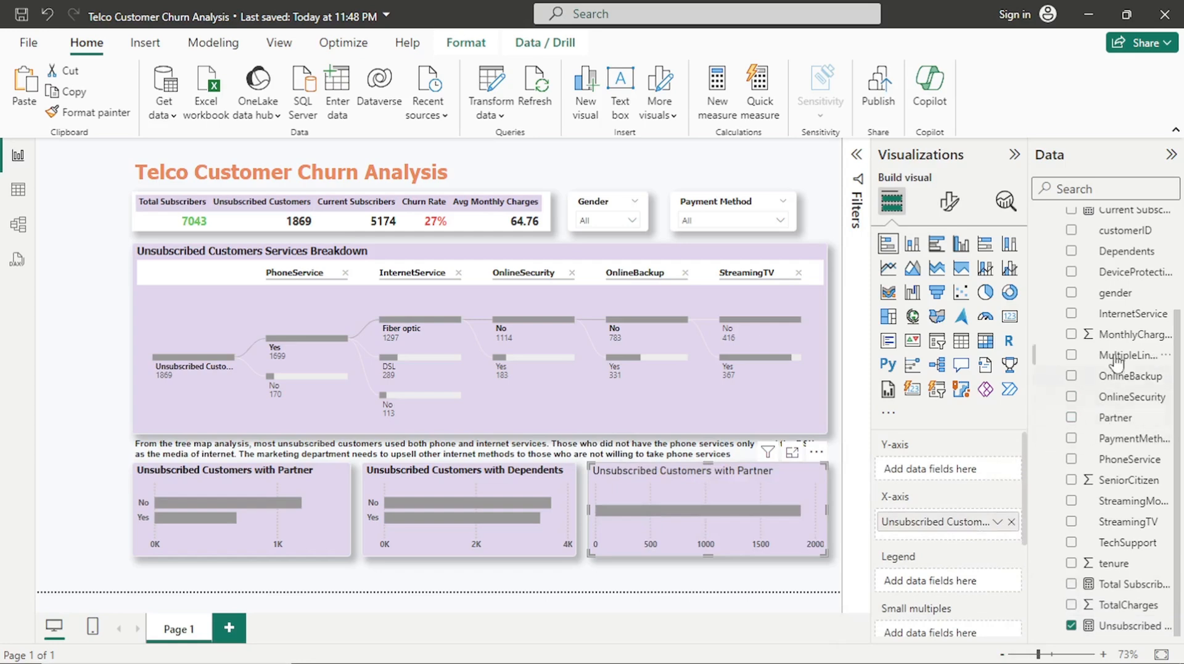
{"action": "scroll", "coordinate": [1114, 398], "scroll_direction": "up", "scroll_amount": 3}
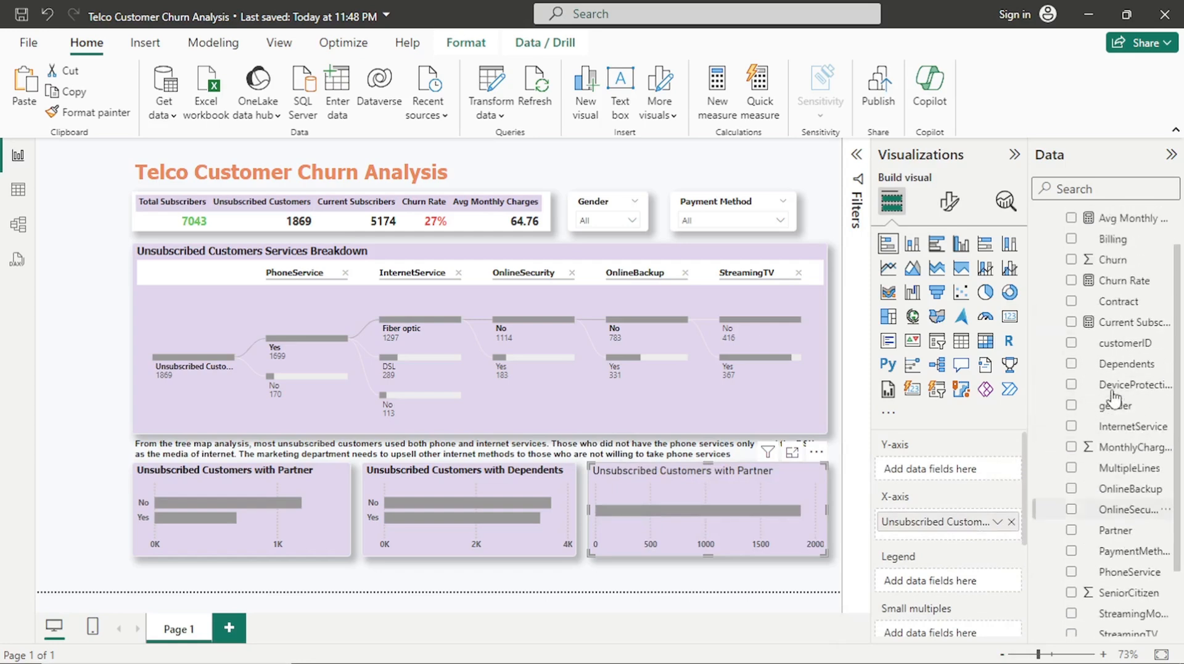
{"action": "scroll", "coordinate": [1114, 398], "scroll_direction": "up", "scroll_amount": 1}
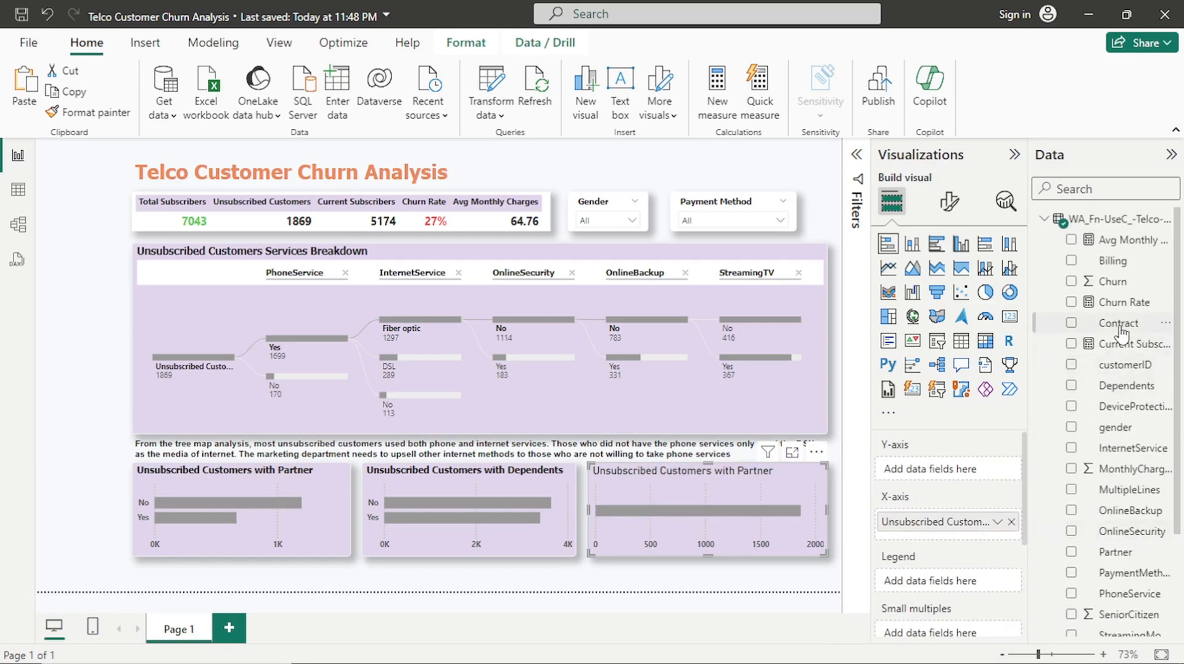
{"action": "left_click_drag", "start_coordinate": [1120, 329], "coordinate": [985, 472]}
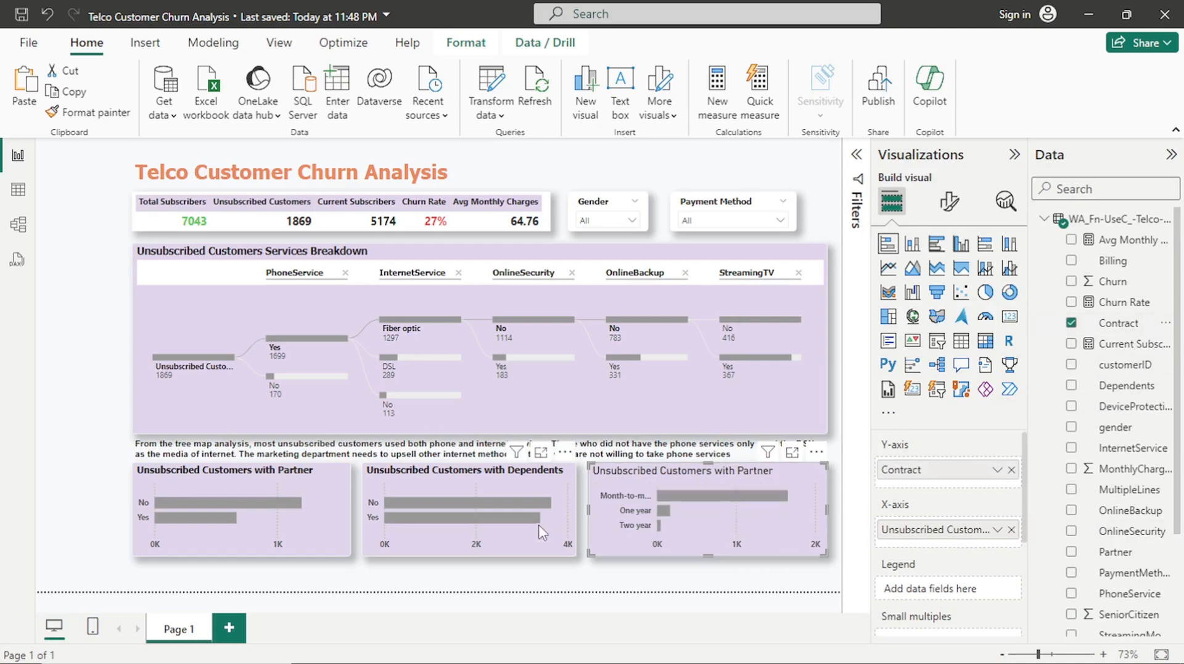
Narrow the dependents and partner bar charts slightly from their right edges, keeping each title on one line
{"action": "left_click", "coordinate": [576, 525]}
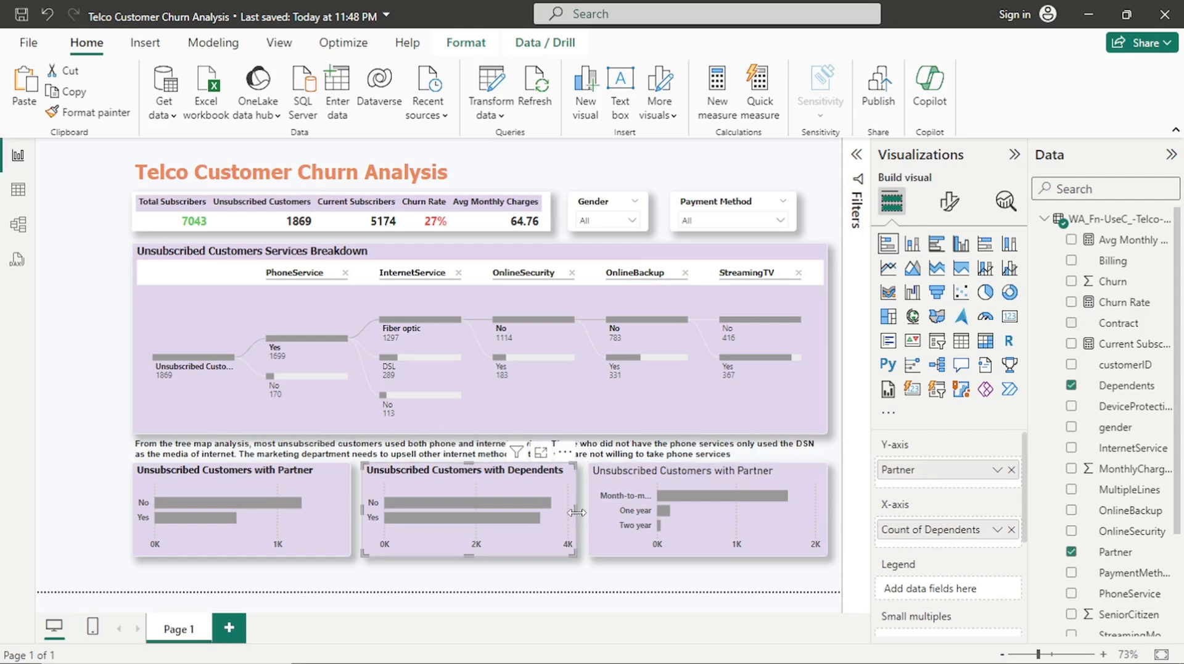
{"action": "left_click_drag", "start_coordinate": [576, 524], "coordinate": [567, 519]}
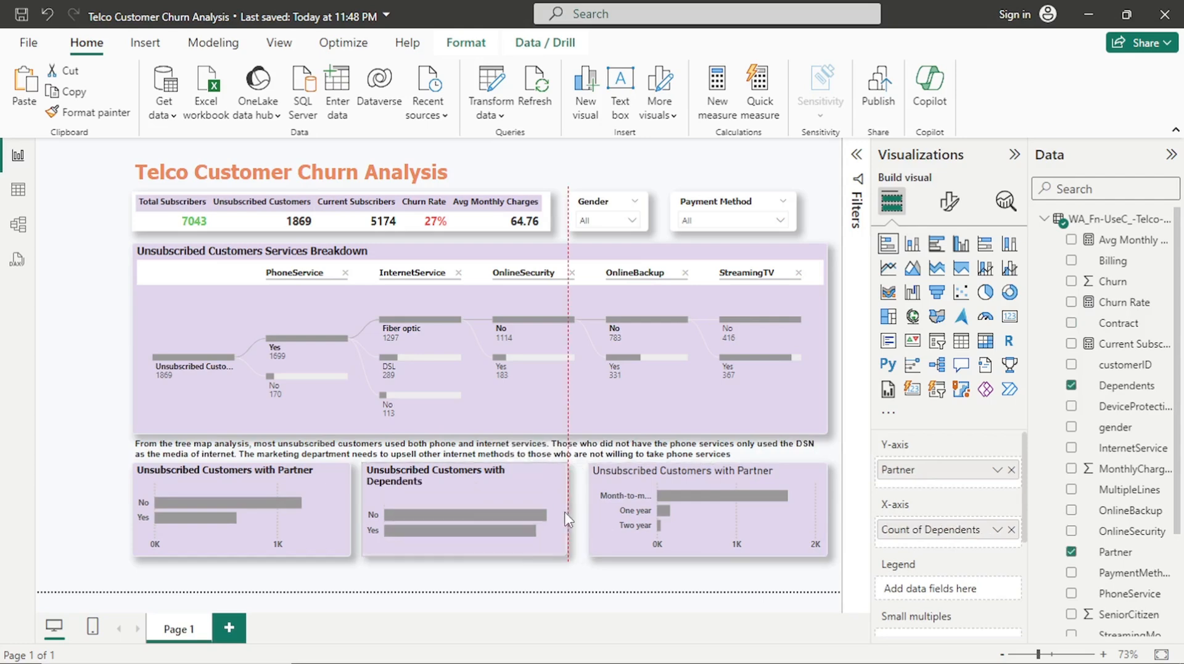
{"action": "left_click_drag", "start_coordinate": [551, 518], "coordinate": [550, 519]}
{"action": "left_click", "coordinate": [325, 509]}
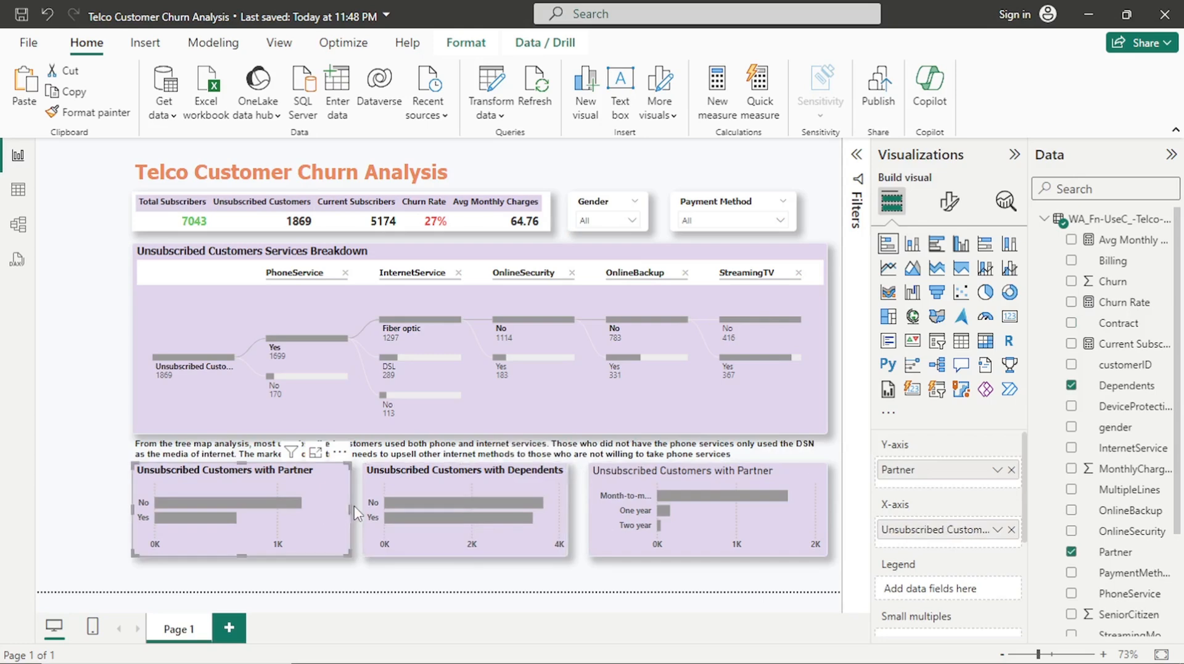
{"action": "left_click_drag", "start_coordinate": [352, 507], "coordinate": [334, 507]}
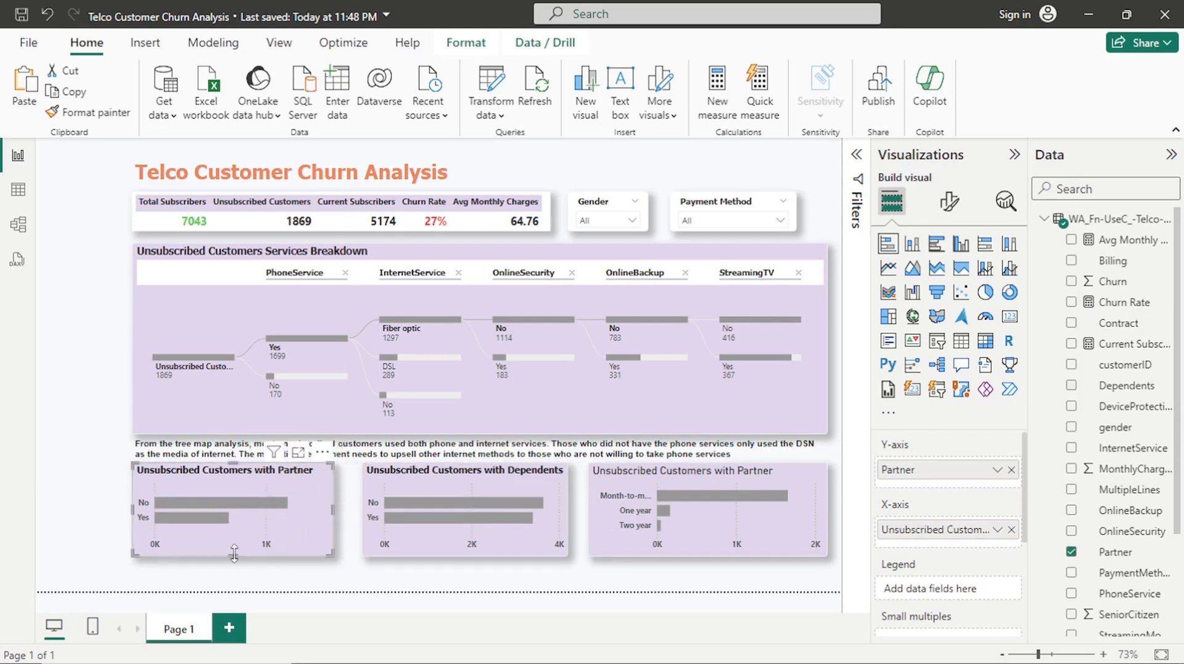
{"action": "left_click_drag", "start_coordinate": [234, 553], "coordinate": [239, 556]}
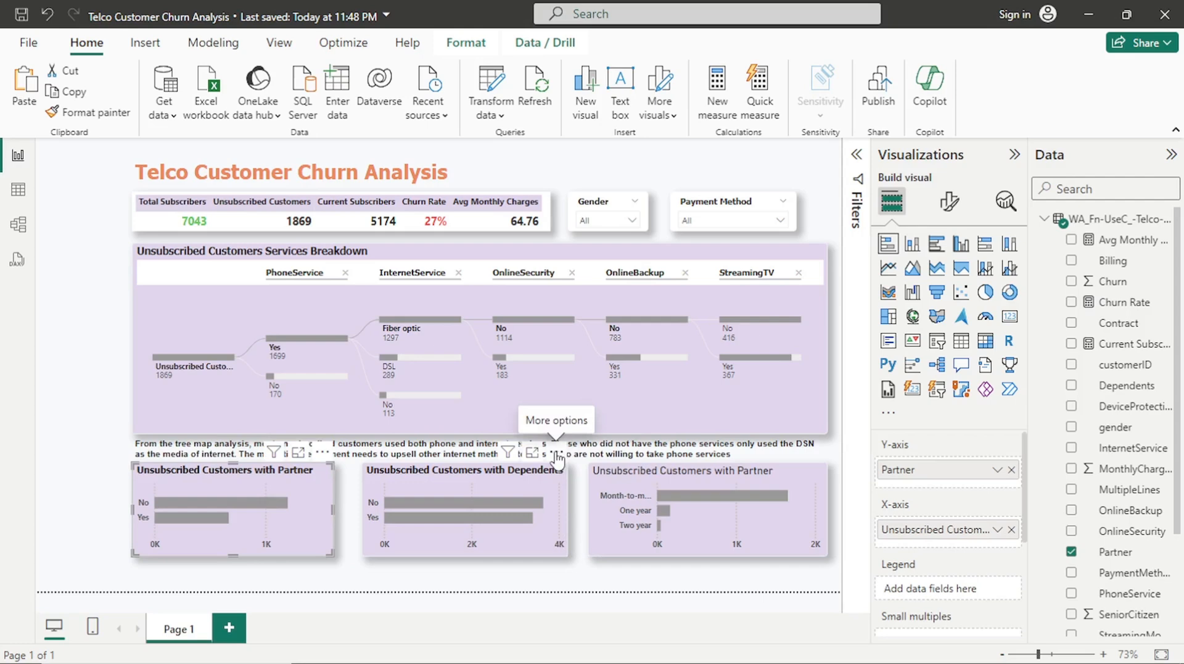
Move the dependents chart closer to the partner chart and widen the contract chart leftward to even out the gaps
{"action": "left_click_drag", "start_coordinate": [552, 456], "coordinate": [546, 454]}
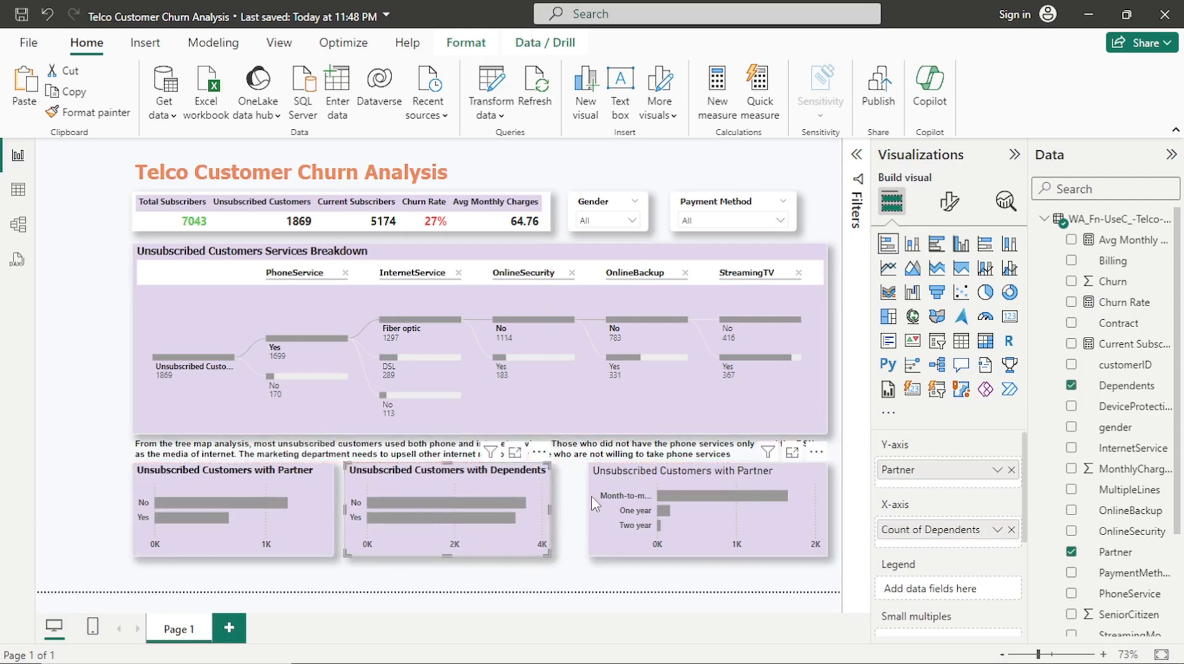
{"action": "left_click", "coordinate": [591, 501]}
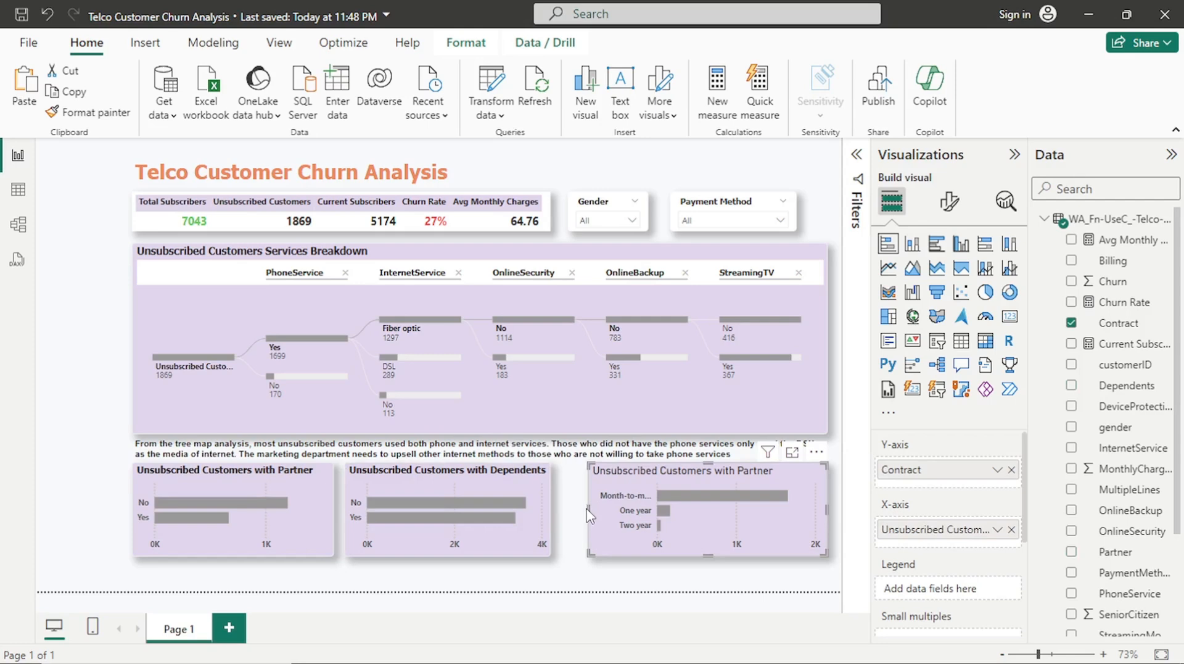
{"action": "left_click_drag", "start_coordinate": [588, 511], "coordinate": [575, 515]}
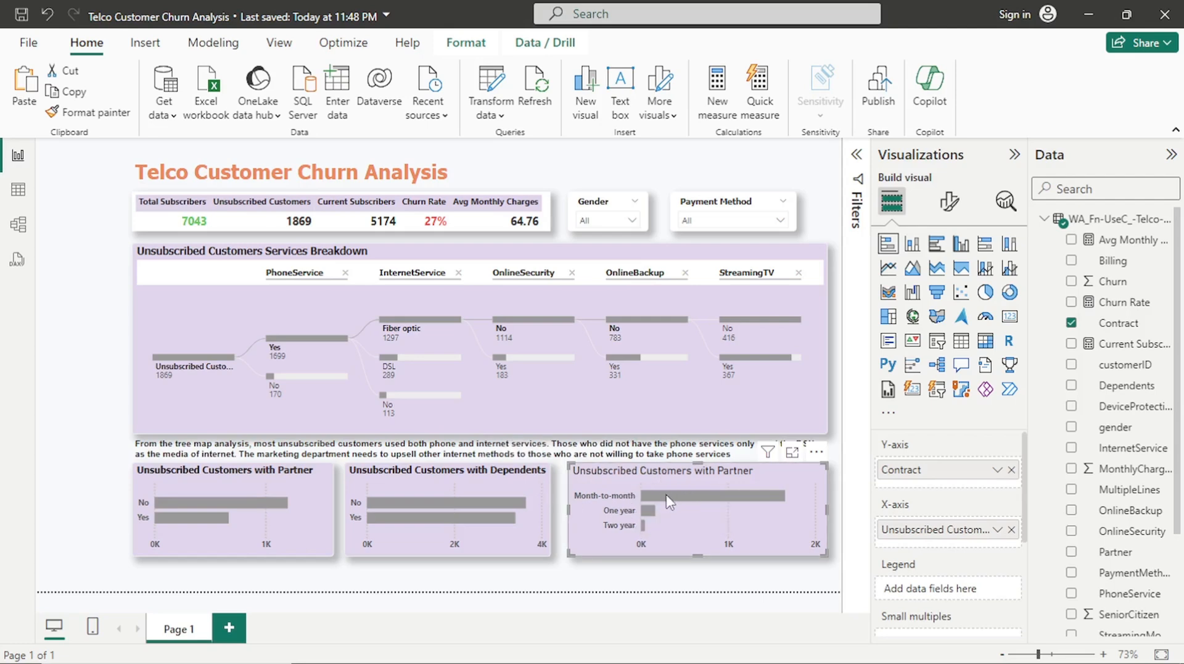
{"action": "mouse_move", "coordinate": [658, 499]}
{"action": "mouse_move", "coordinate": [747, 507]}
{"action": "mouse_move", "coordinate": [765, 498]}
{"action": "mouse_move", "coordinate": [654, 518]}
Change the contract bar chart's title to "Unsubscribed Customers by Contract"
{"action": "left_click", "coordinate": [955, 208]}
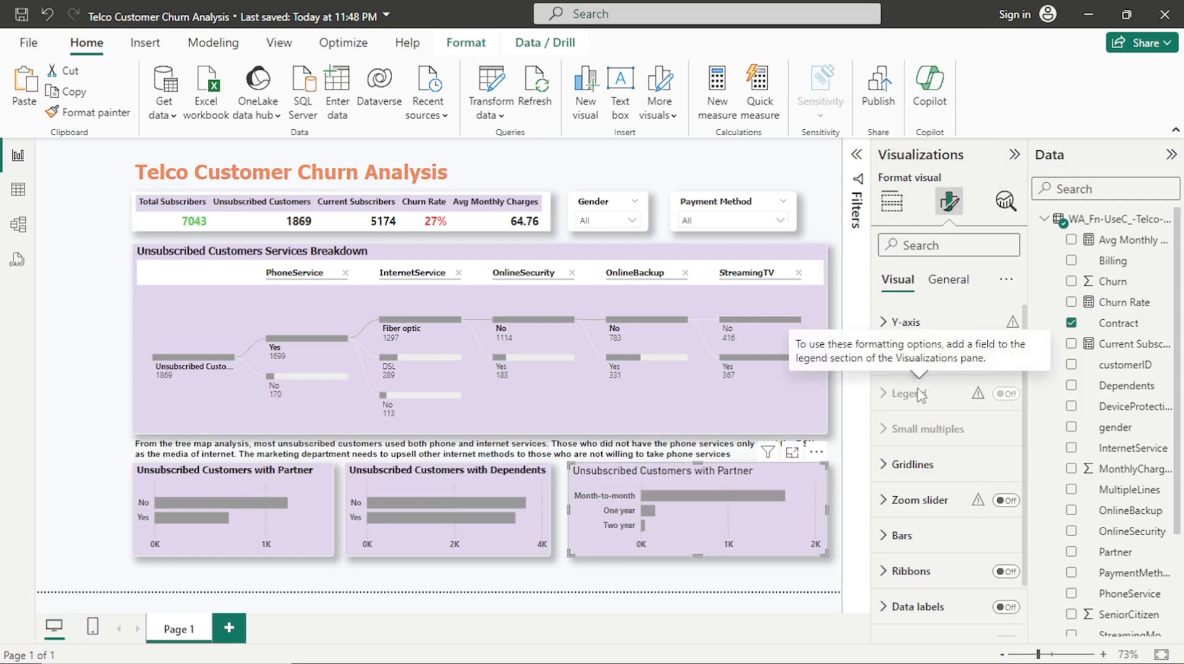
{"action": "left_click", "coordinate": [950, 282]}
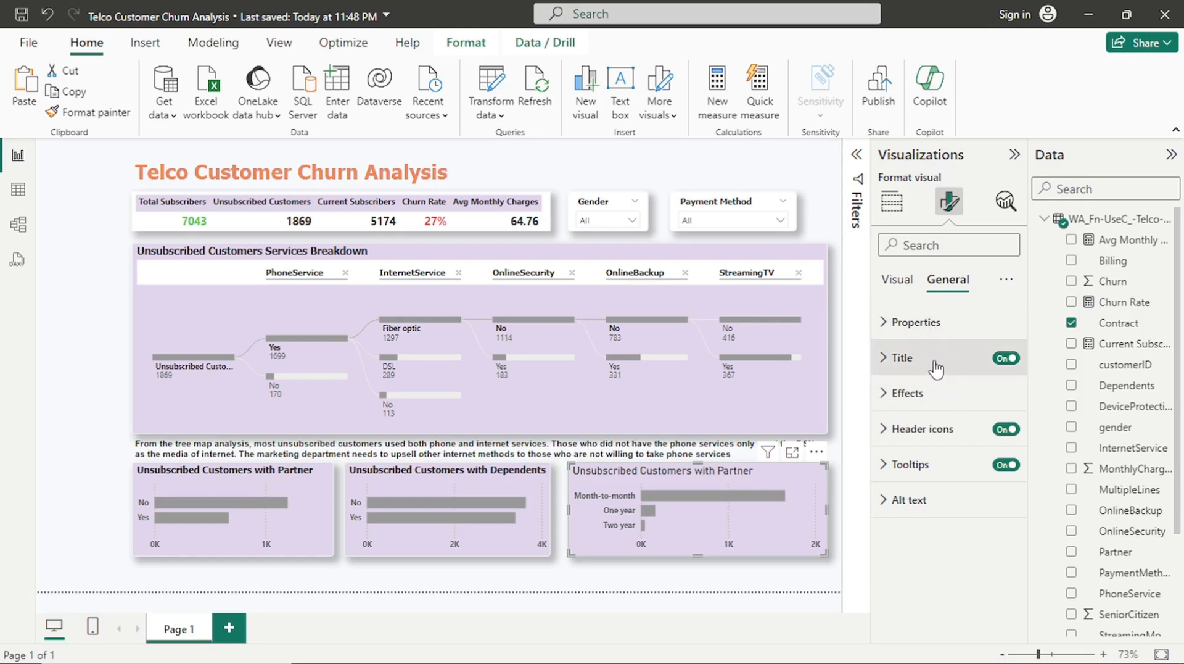
{"action": "left_click", "coordinate": [935, 365]}
{"action": "left_click", "coordinate": [956, 443]}
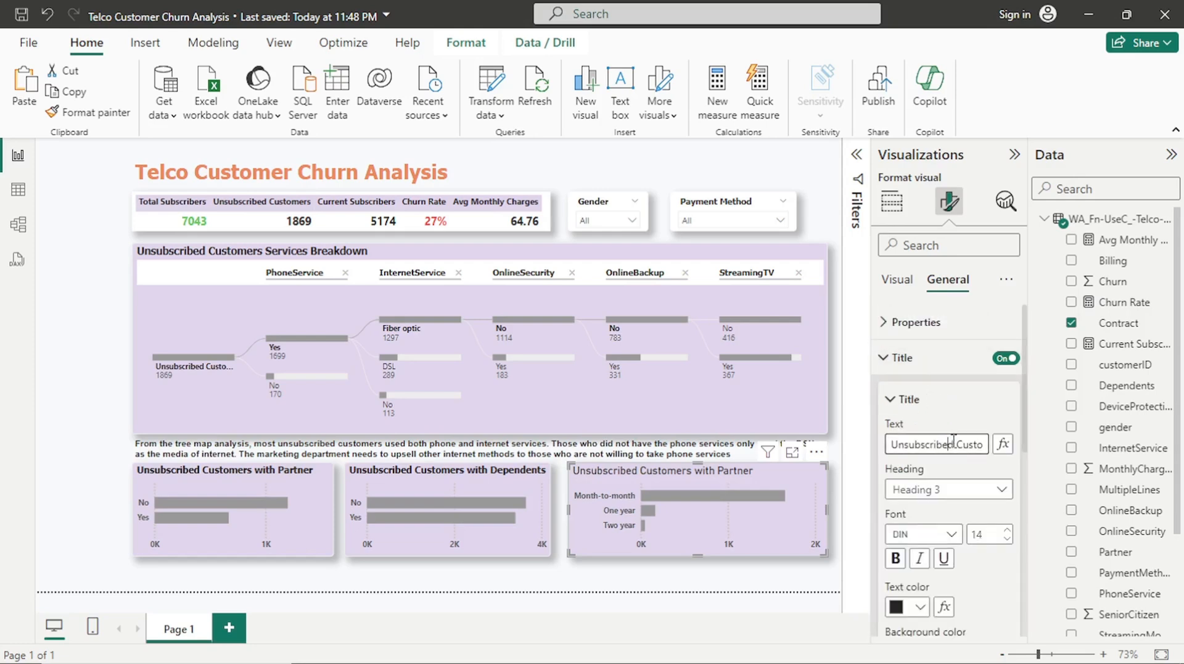
{"action": "left_click_drag", "start_coordinate": [963, 441], "coordinate": [1000, 445]}
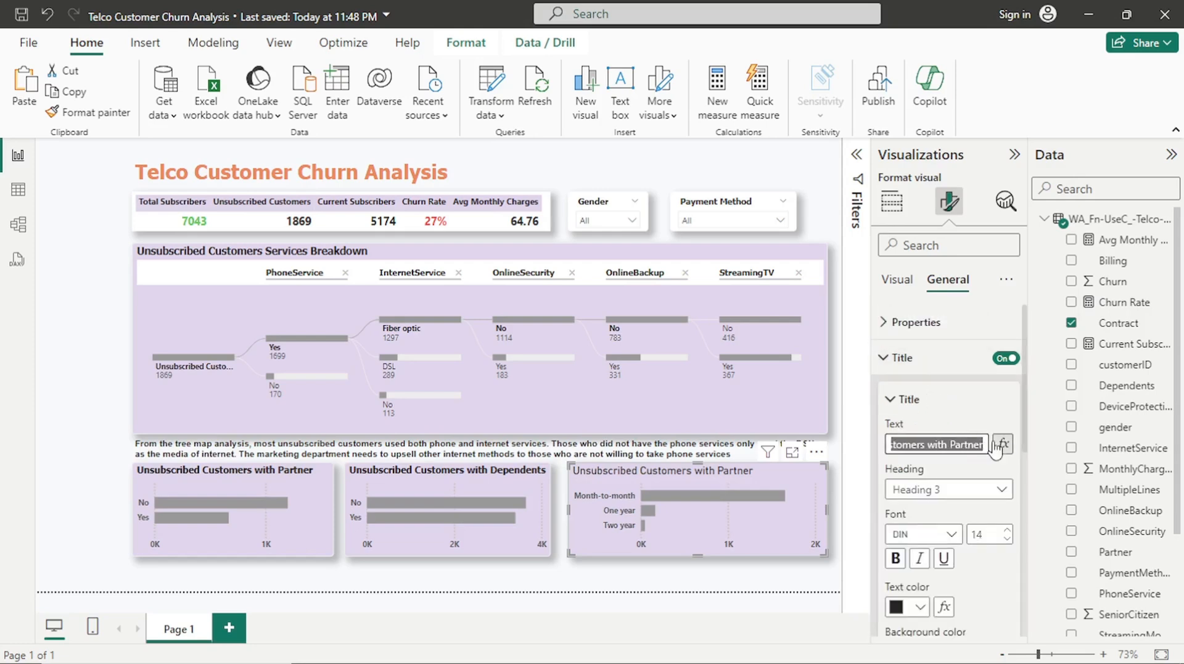
{"action": "left_click", "coordinate": [954, 441]}
{"action": "left_click_drag", "start_coordinate": [934, 444], "coordinate": [980, 435]}
{"action": "type", "text": "by C"}
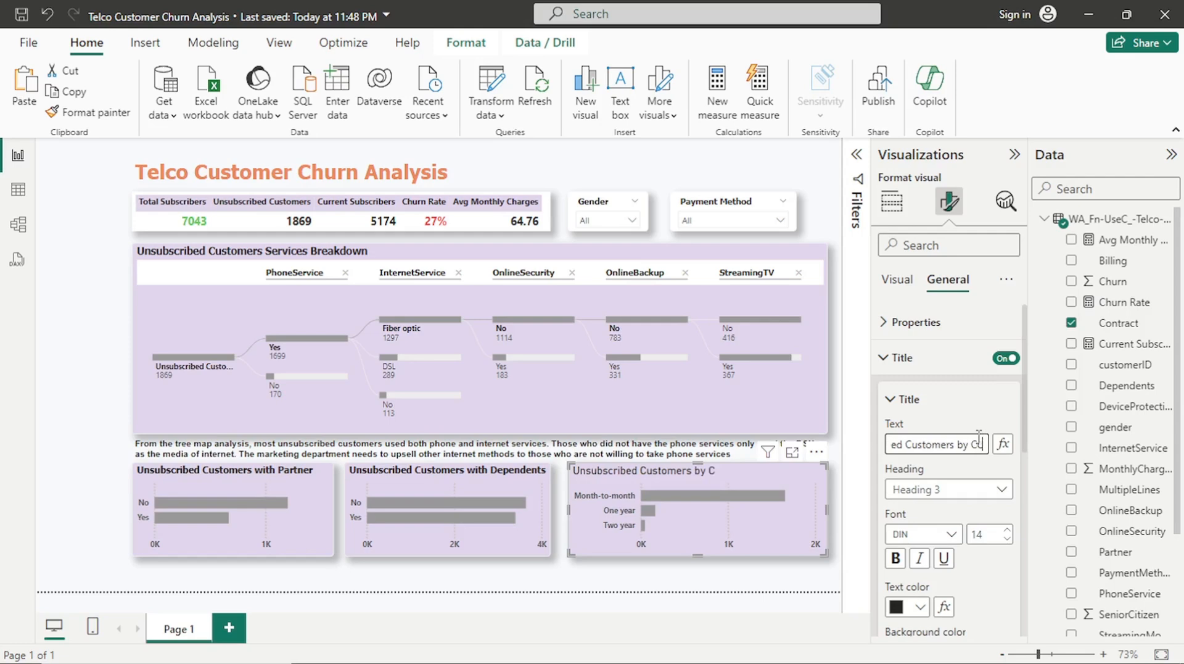
{"action": "type", "text": "ontract"}
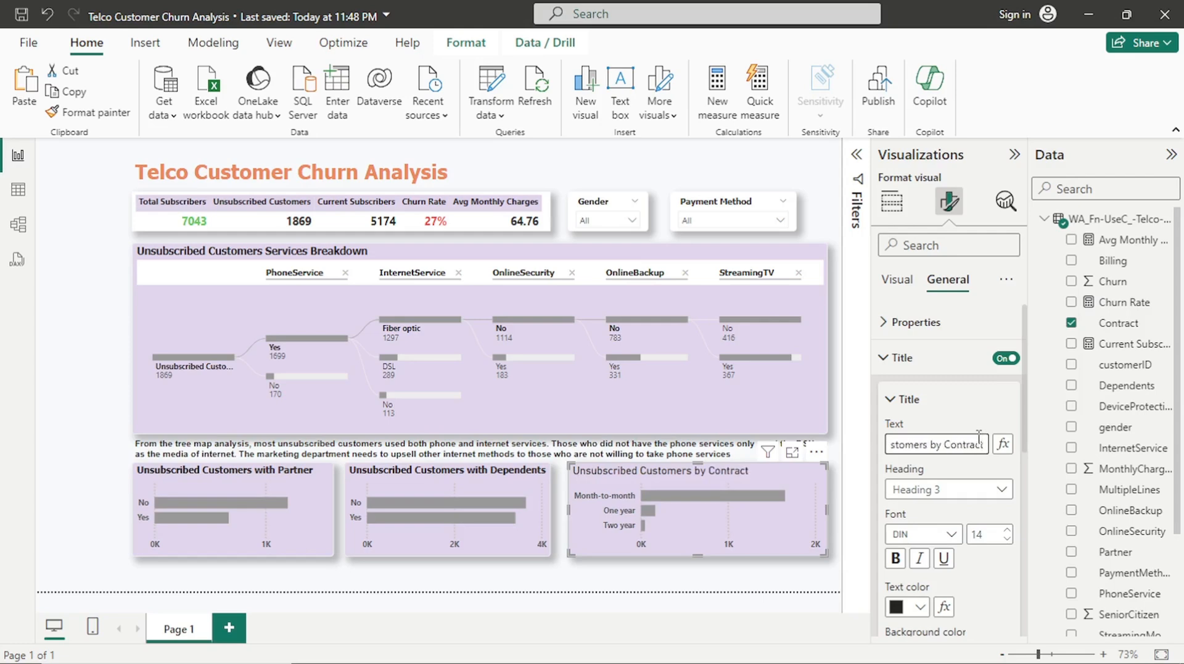
Format the contract chart's title in bold Tahoma at size 11
{"action": "left_click", "coordinate": [954, 535]}
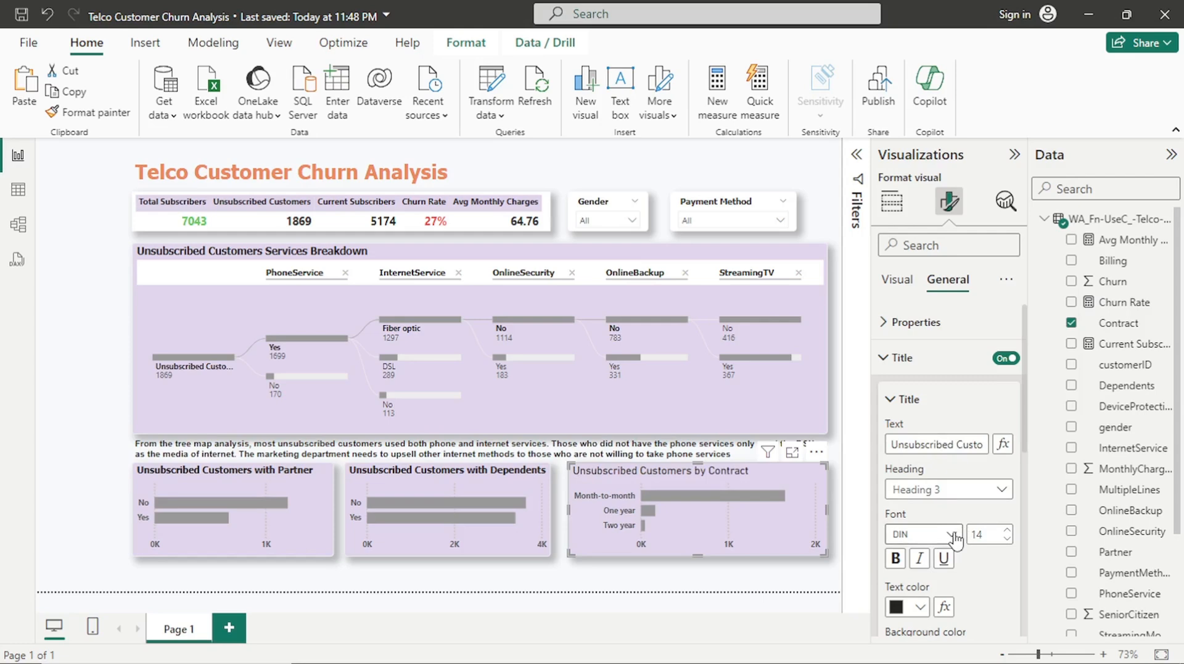
{"action": "left_click", "coordinate": [954, 535]}
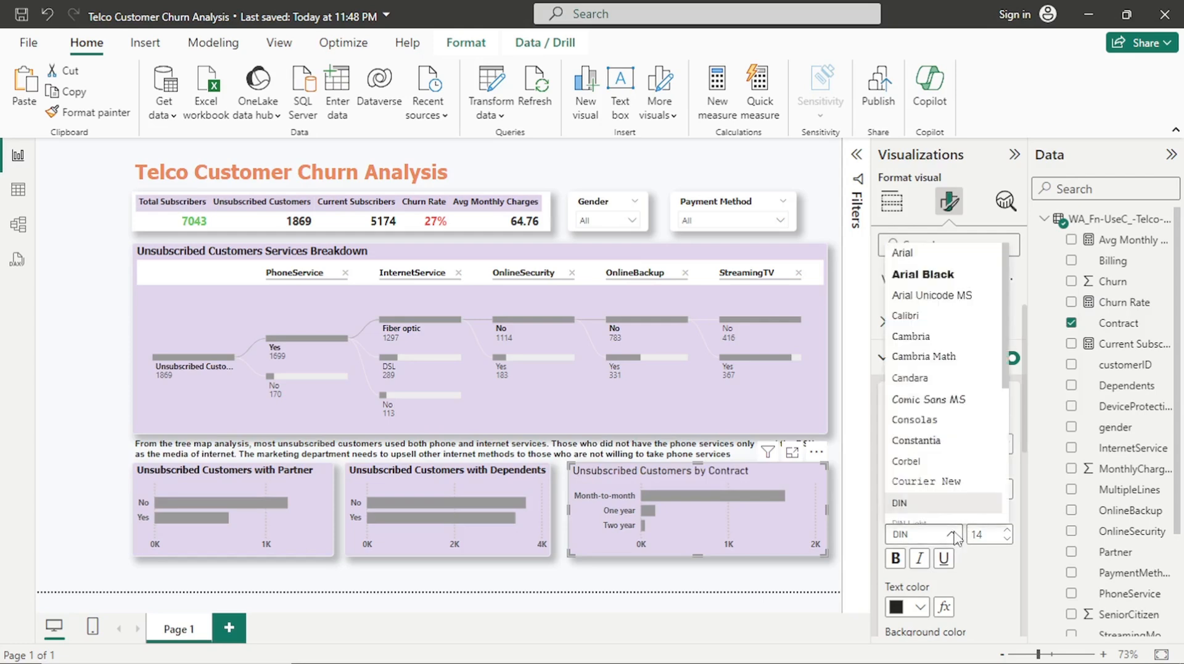
{"action": "scroll", "coordinate": [963, 493], "scroll_direction": "down", "scroll_amount": 5}
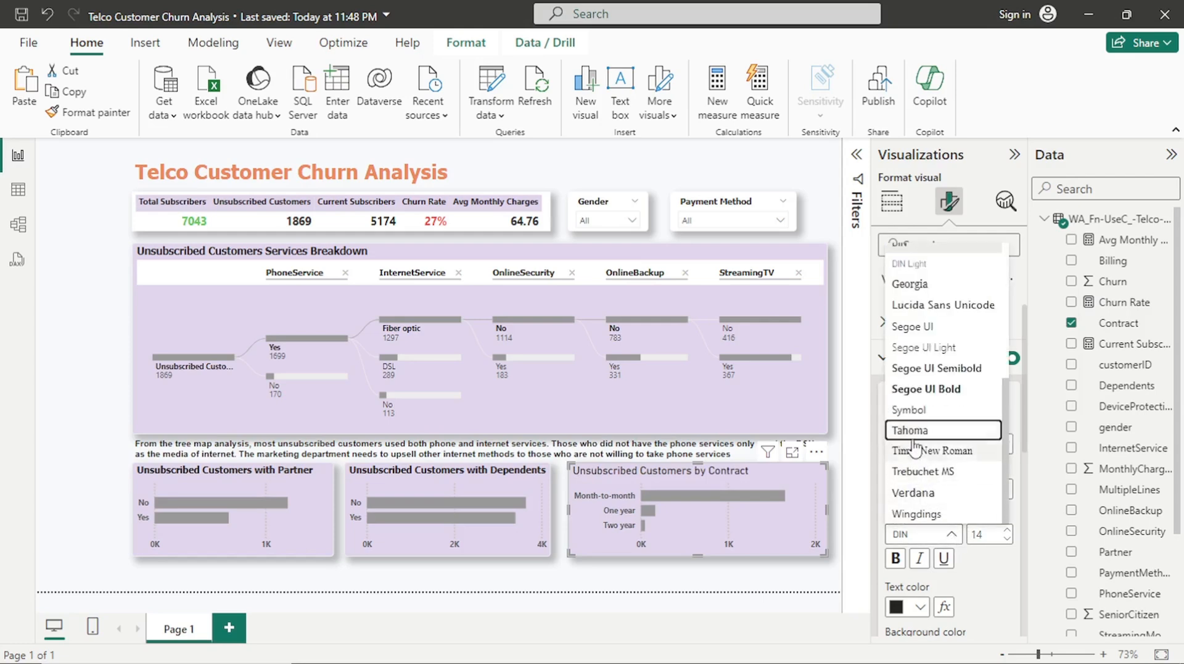
{"action": "left_click", "coordinate": [962, 492]}
{"action": "left_click", "coordinate": [1007, 539]}
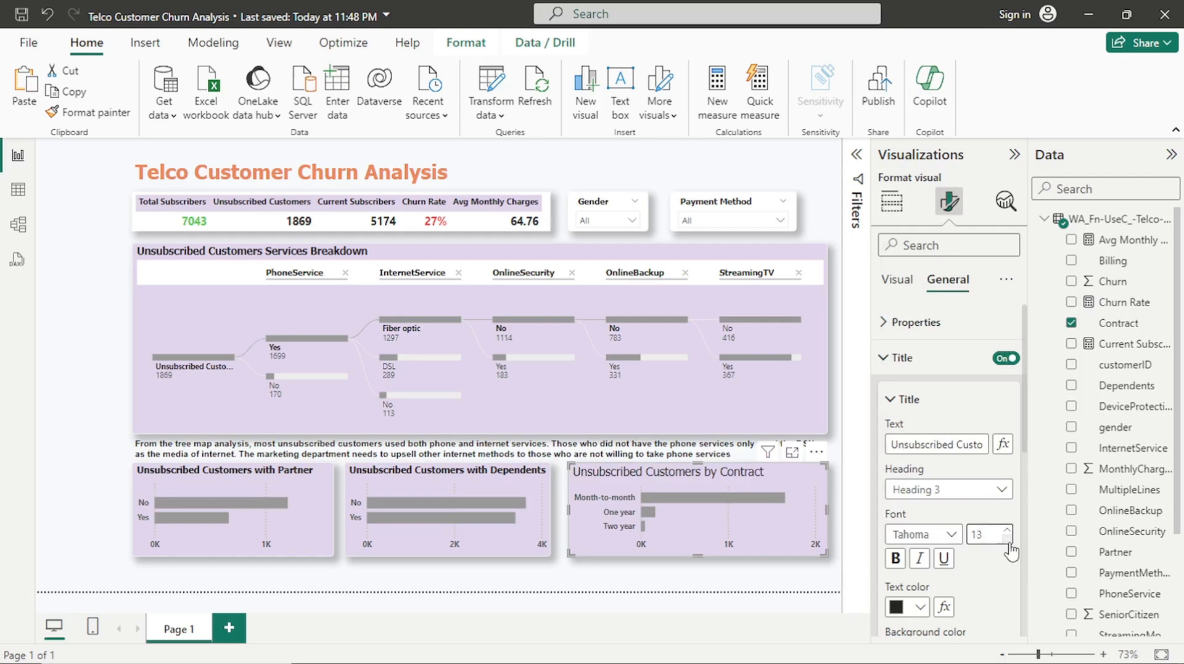
{"action": "left_click", "coordinate": [1007, 539]}
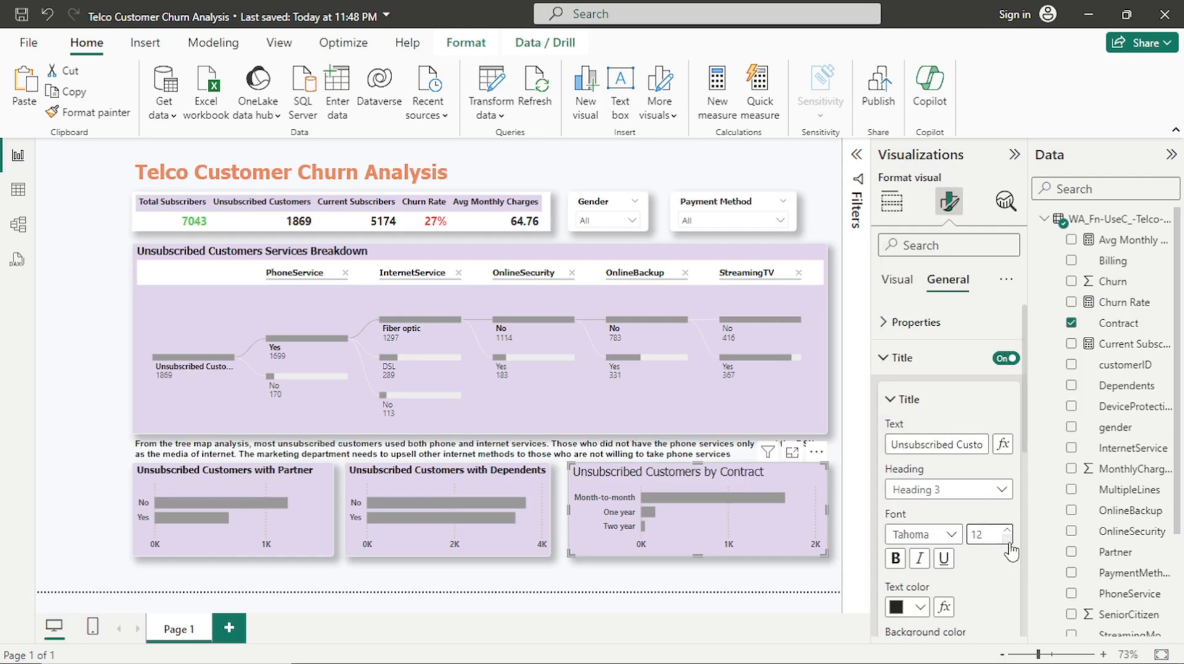
{"action": "left_click", "coordinate": [896, 558]}
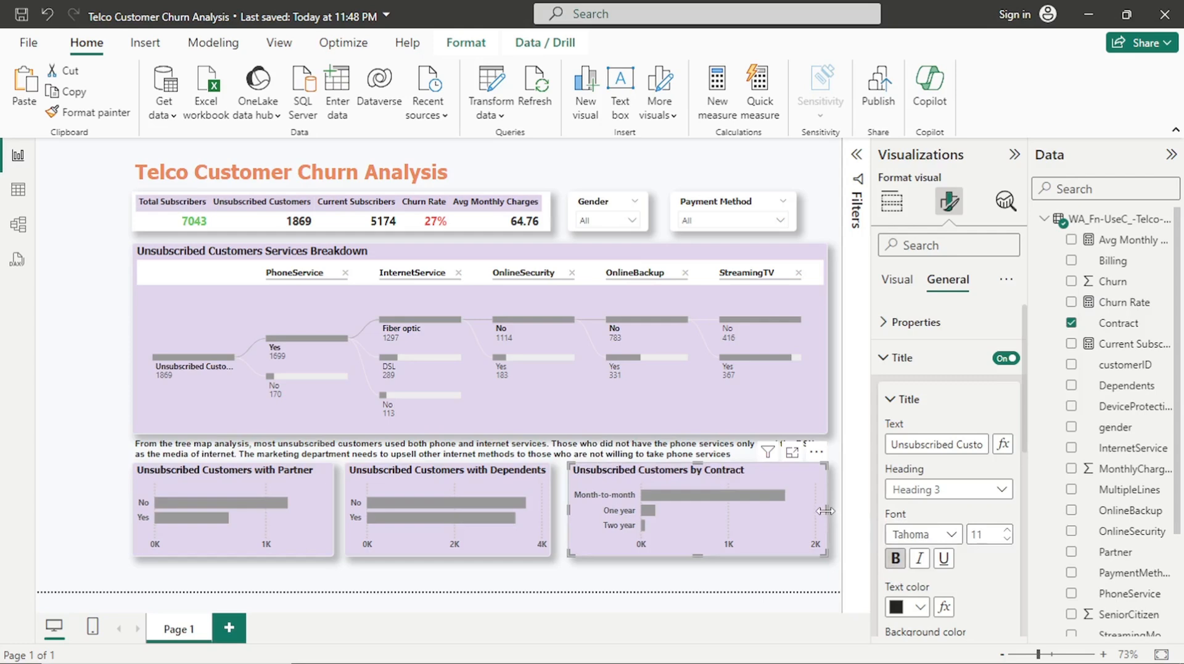
{"action": "left_click_drag", "start_coordinate": [827, 511], "coordinate": [832, 518]}
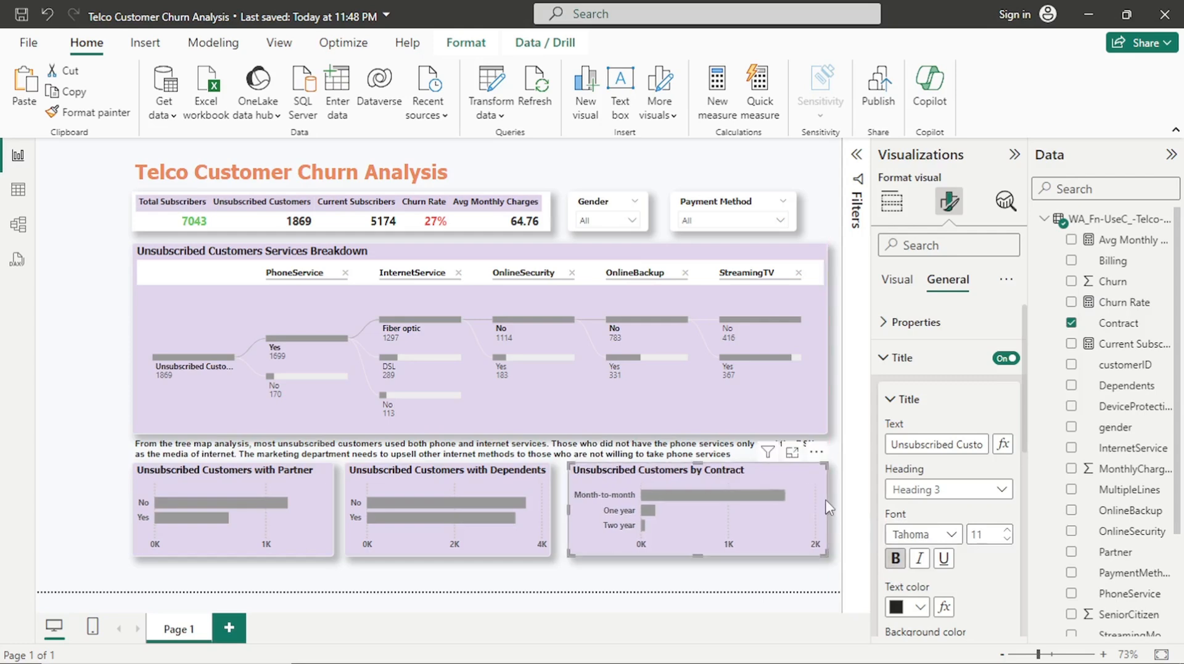
{"action": "left_click", "coordinate": [583, 586]}
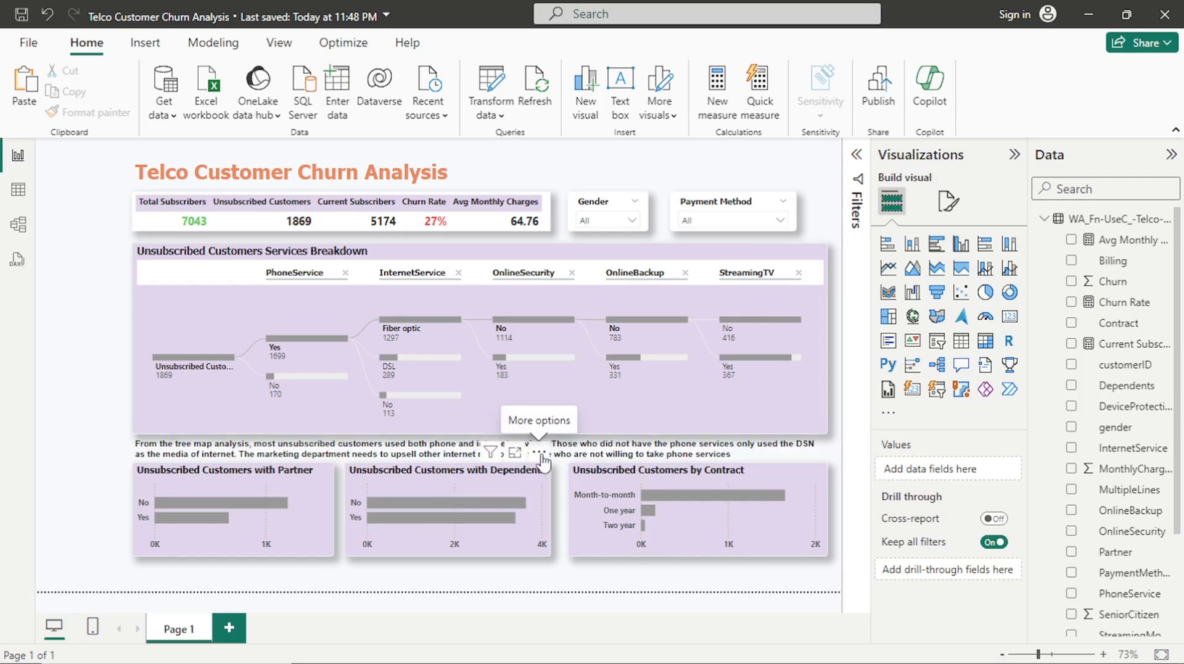
Insert a blank text box on the report page and reduce its height by about half
{"action": "left_click_drag", "start_coordinate": [543, 463], "coordinate": [549, 454]}
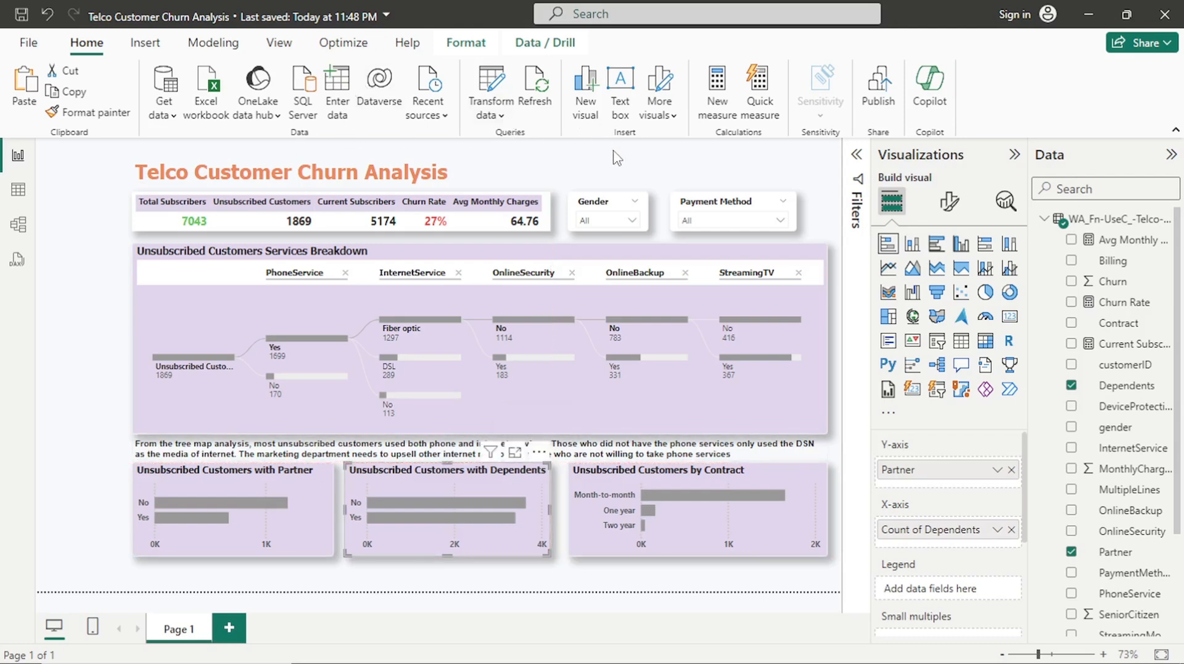
{"action": "left_click", "coordinate": [623, 108]}
{"action": "left_click", "coordinate": [623, 108]}
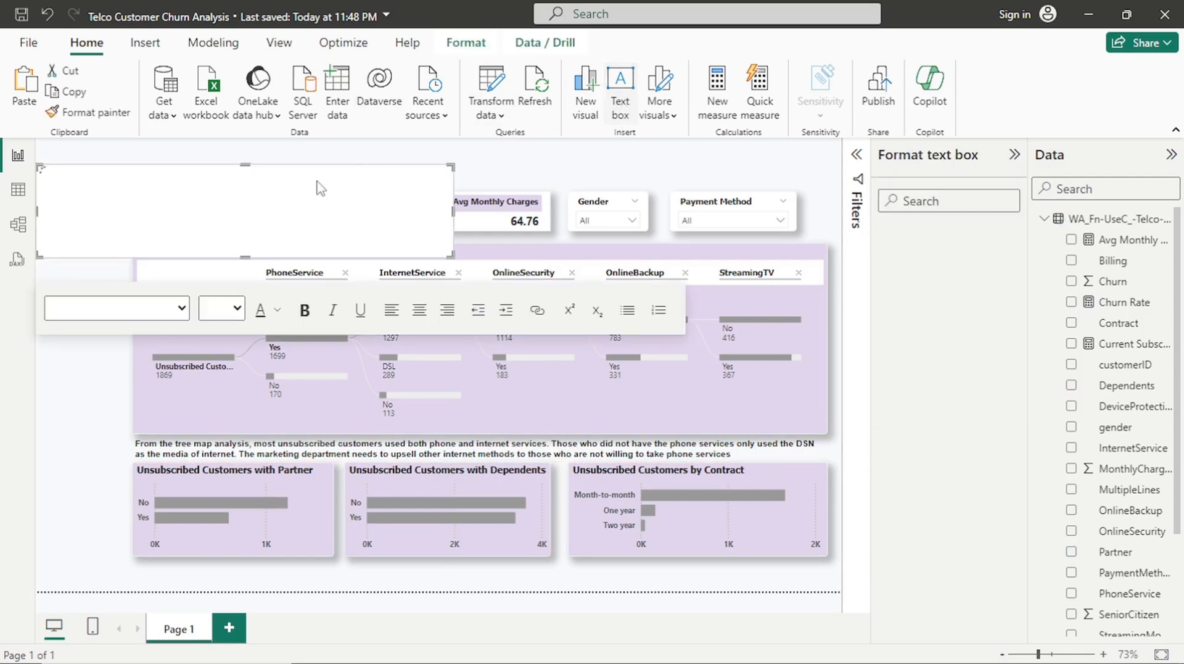
{"action": "left_click_drag", "start_coordinate": [246, 159], "coordinate": [249, 220]}
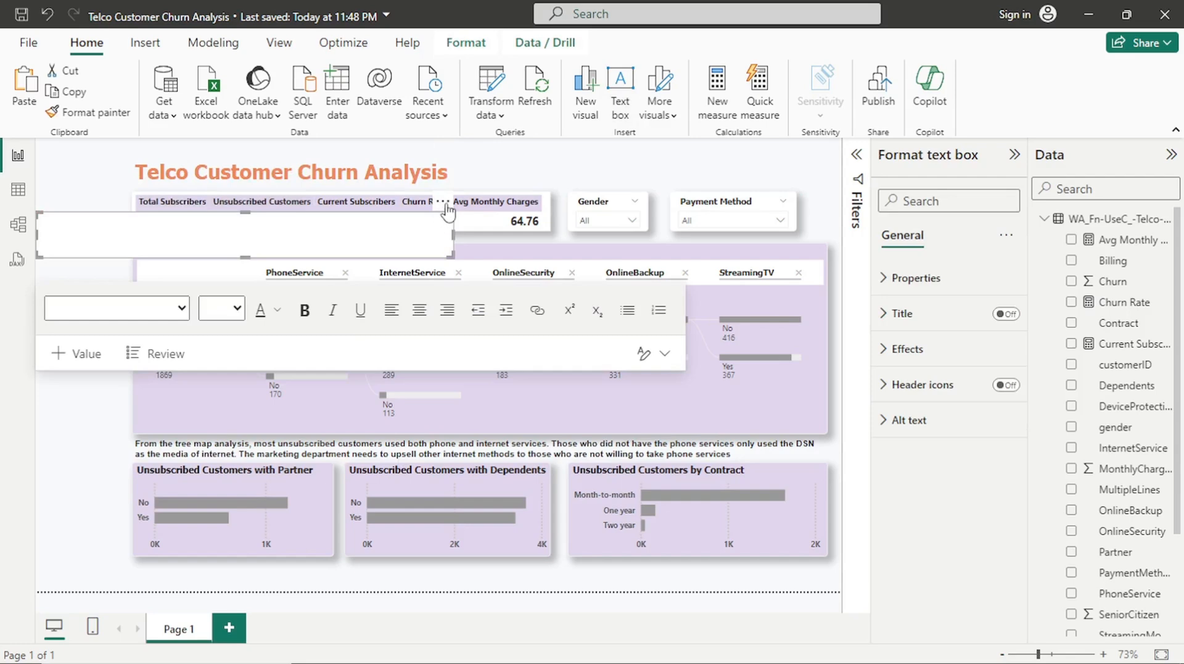
Fit the text box beneath the three bar charts across their full width, with a bold, centered Arial 9 note on partners, dependents and contract periods
{"action": "left_click_drag", "start_coordinate": [452, 224], "coordinate": [585, 552]}
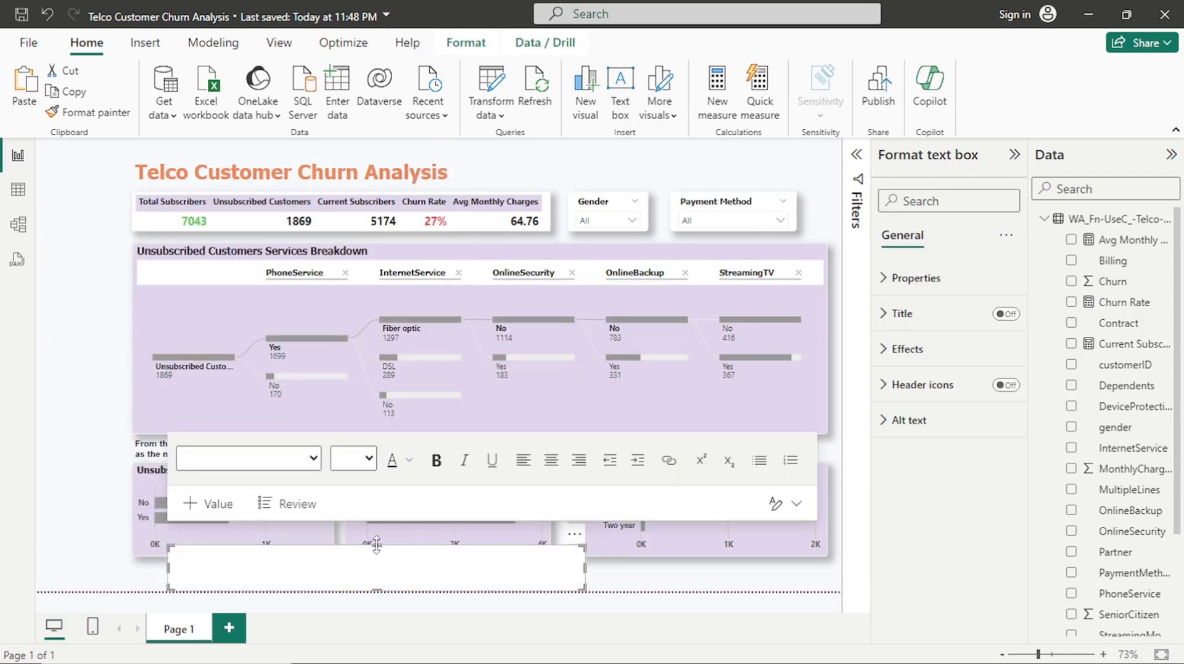
{"action": "left_click_drag", "start_coordinate": [376, 549], "coordinate": [380, 567]}
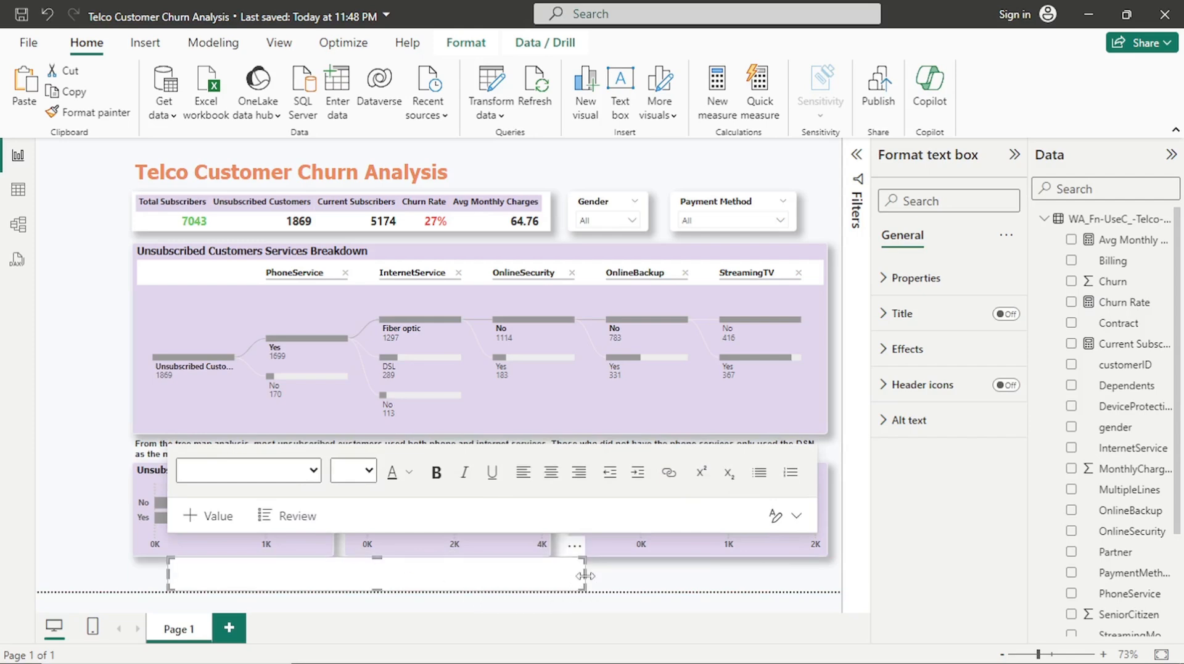
{"action": "left_click_drag", "start_coordinate": [588, 580], "coordinate": [793, 579]}
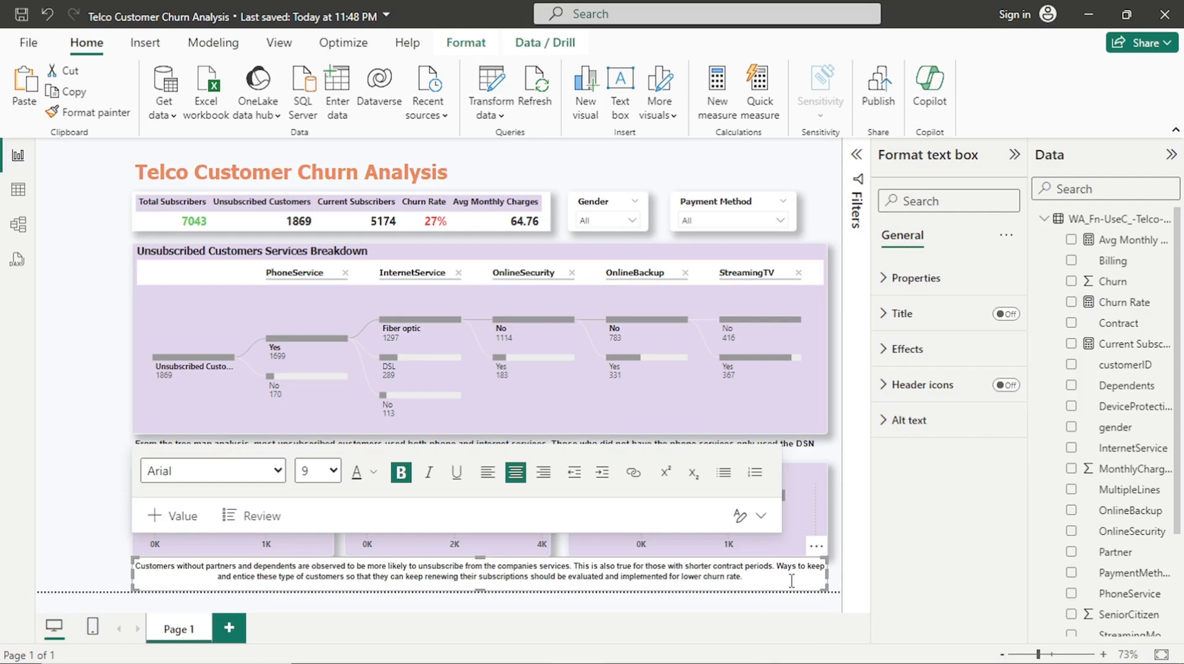
Set the background transparency of the text box below the bar charts to 100%
{"action": "left_click", "coordinate": [927, 358]}
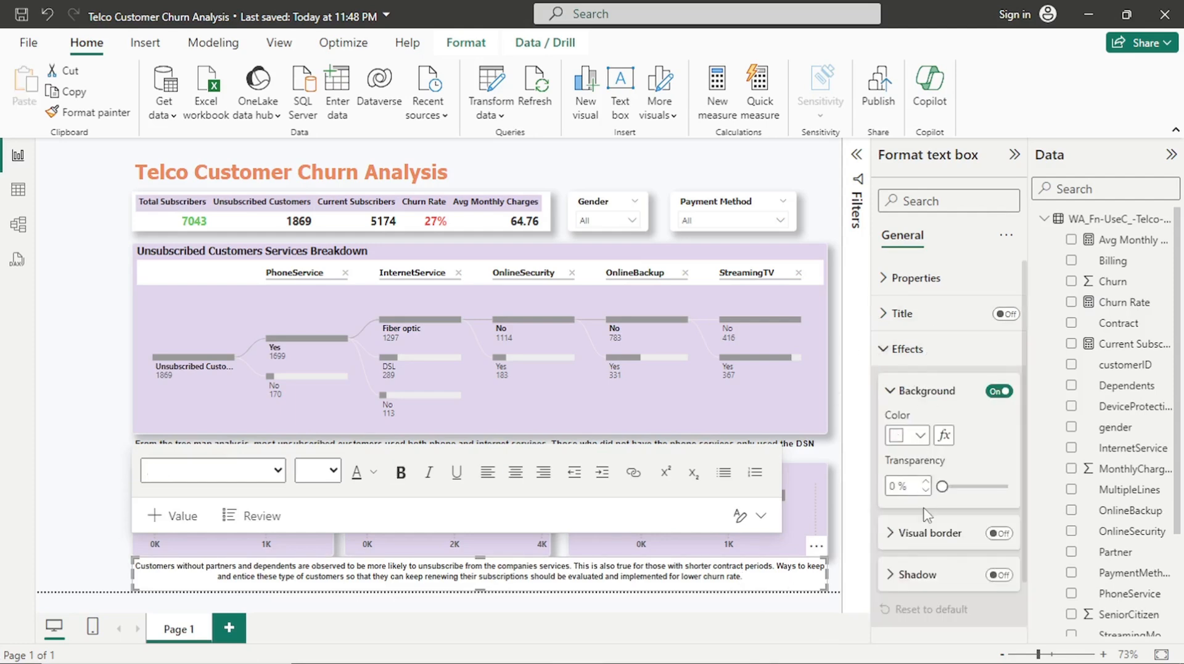
{"action": "left_click_drag", "start_coordinate": [944, 485], "coordinate": [1080, 477]}
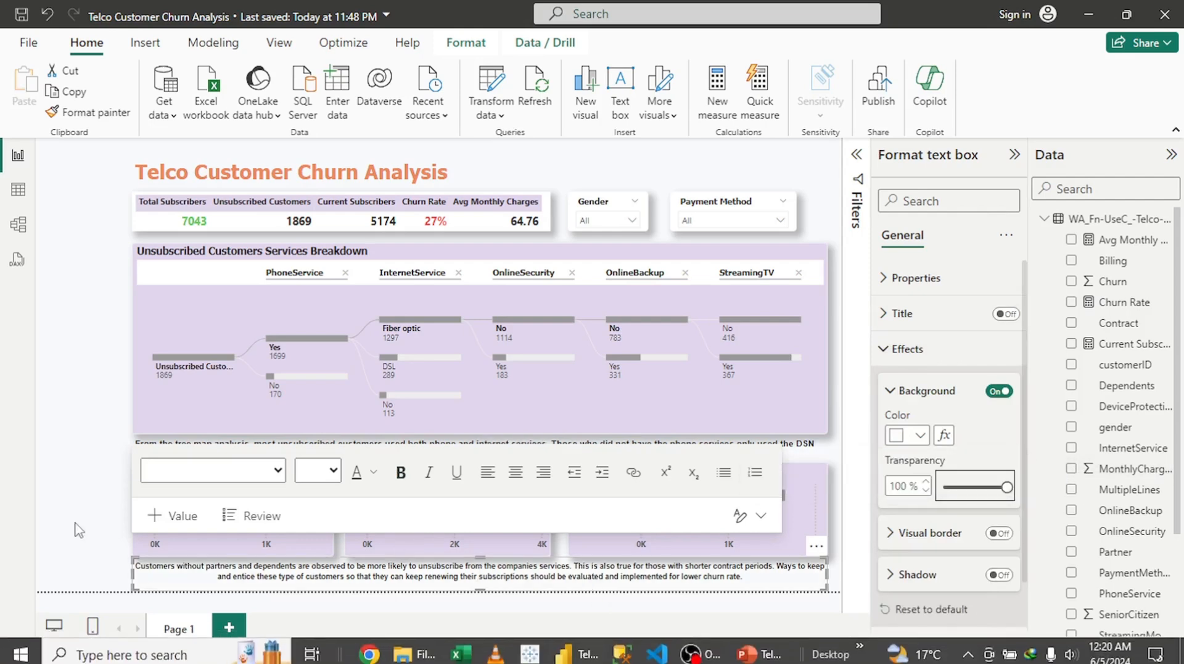
{"action": "left_click", "coordinate": [130, 476]}
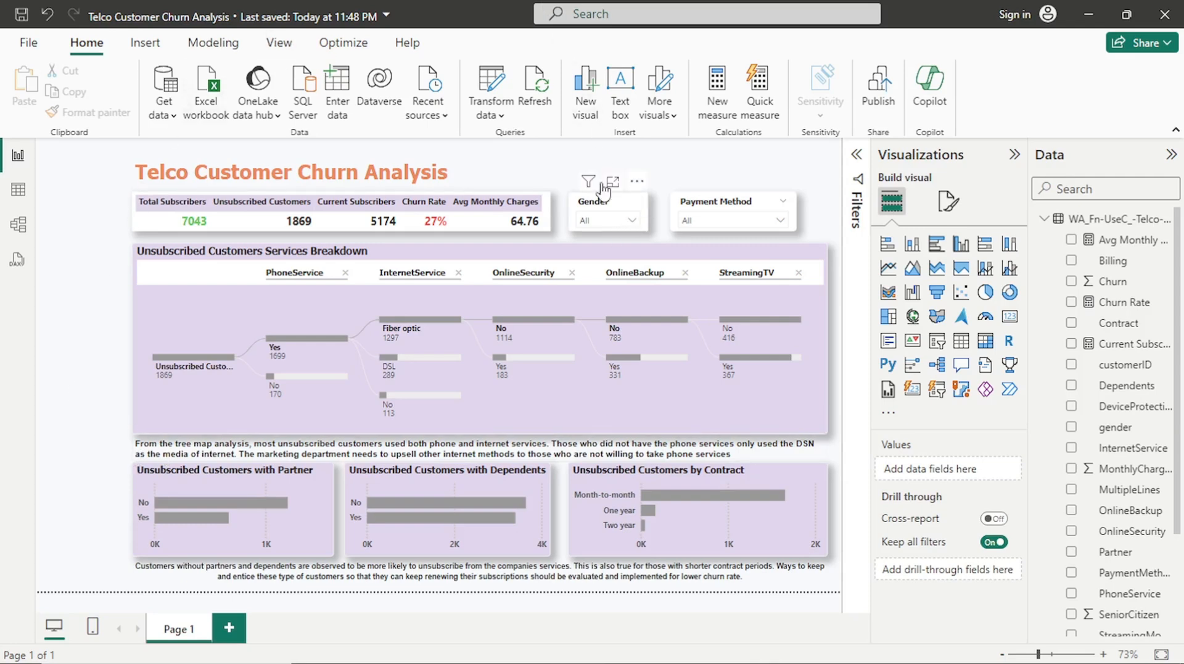
Insert the telco.png image from the Power BI Project folder onto the report page
{"action": "left_click", "coordinate": [147, 45]}
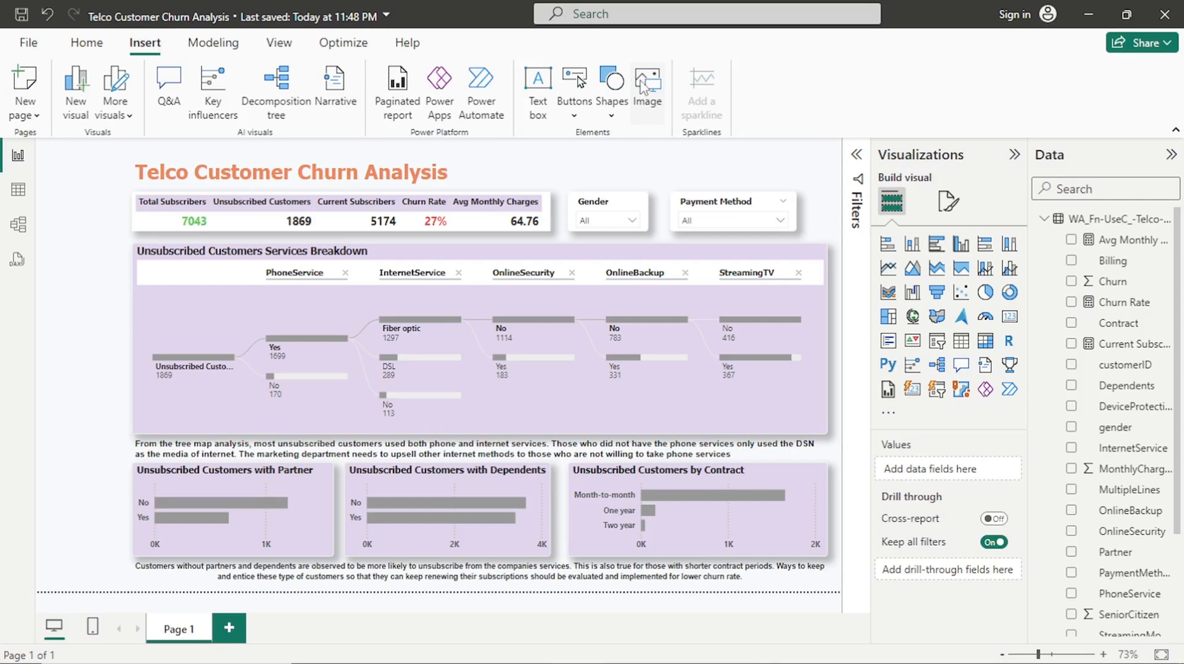
{"action": "left_click", "coordinate": [640, 81]}
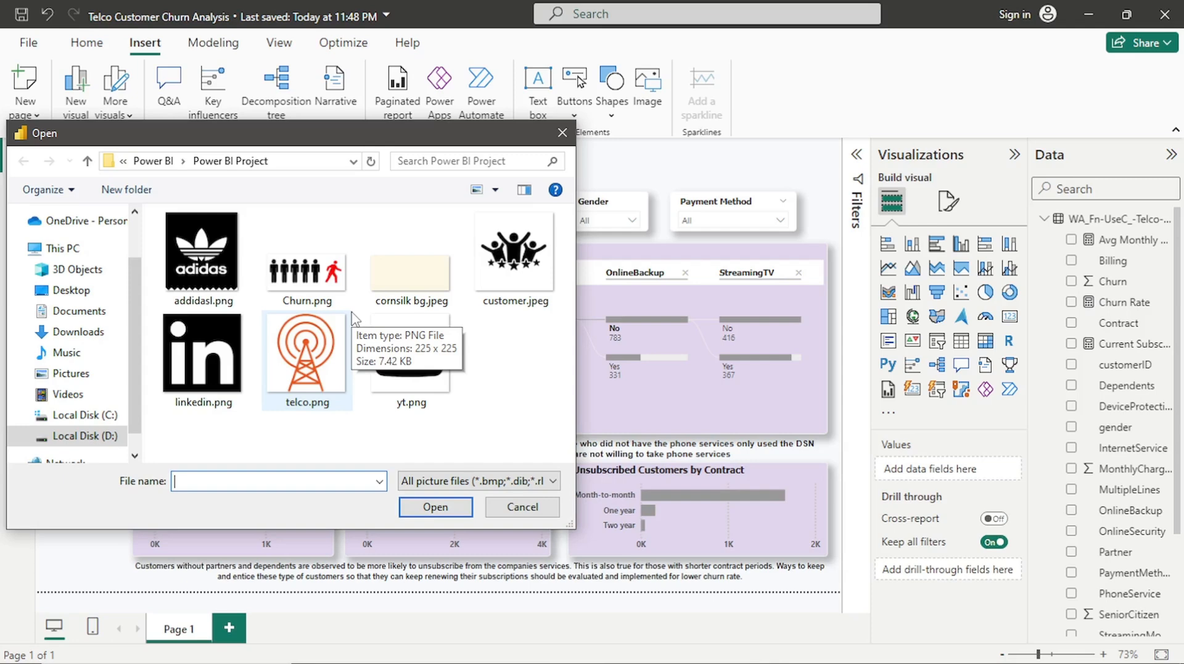
{"action": "left_click", "coordinate": [306, 340]}
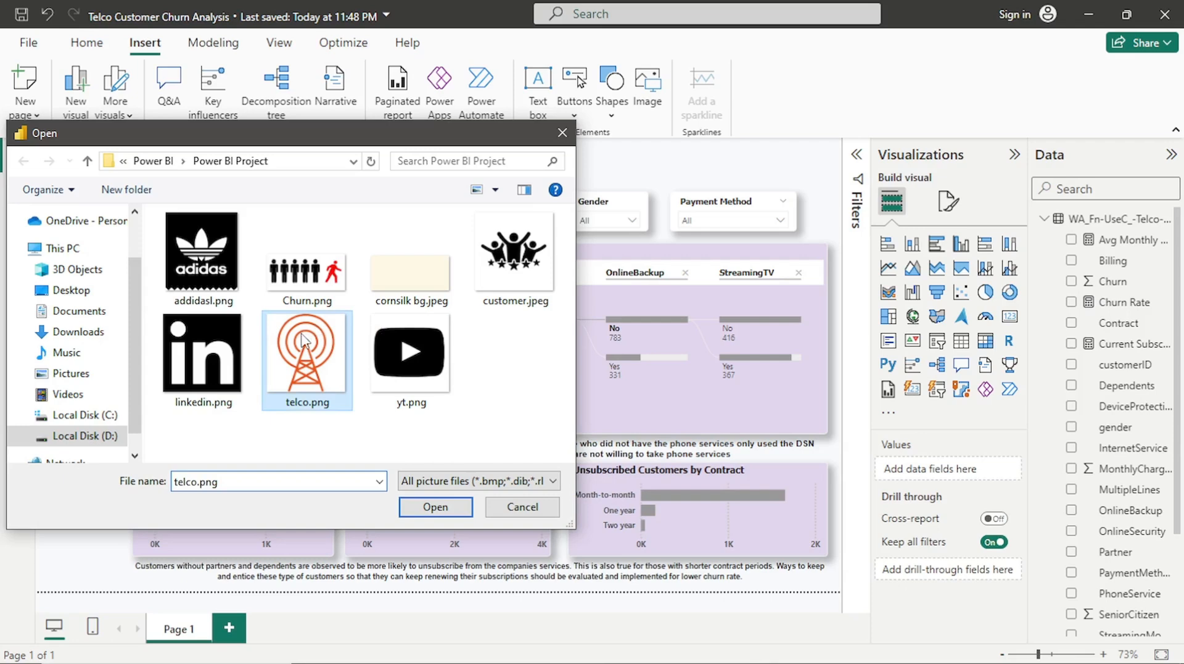
{"action": "left_click", "coordinate": [234, 342]}
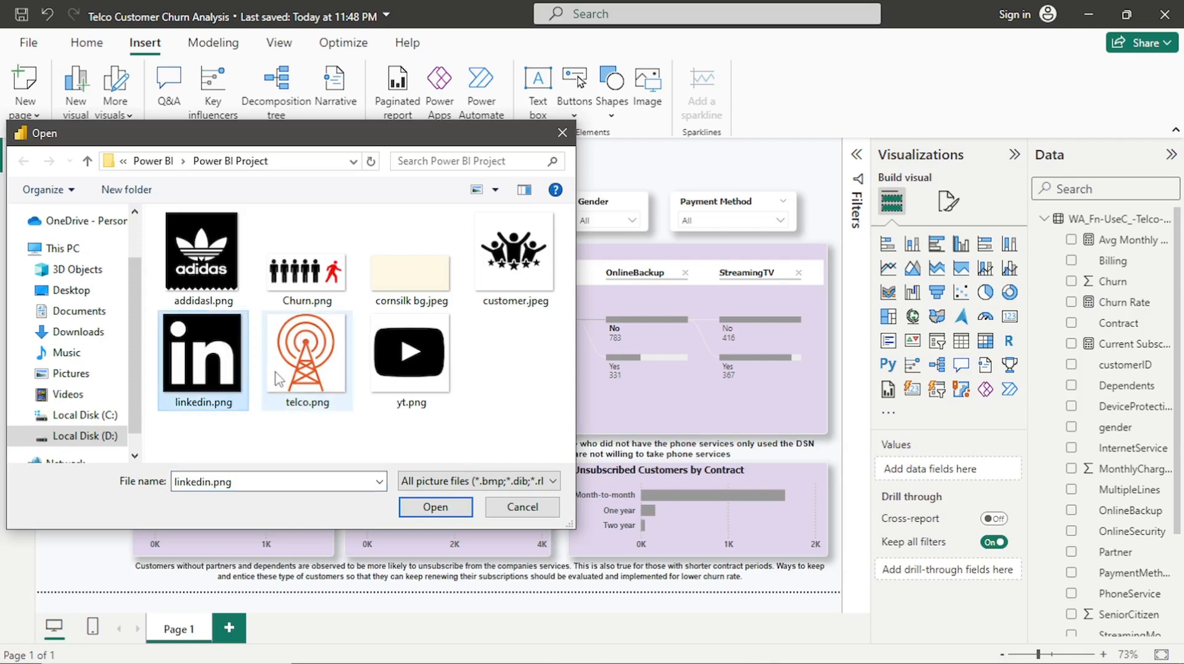
{"action": "left_click", "coordinate": [279, 379]}
{"action": "left_click", "coordinate": [441, 512]}
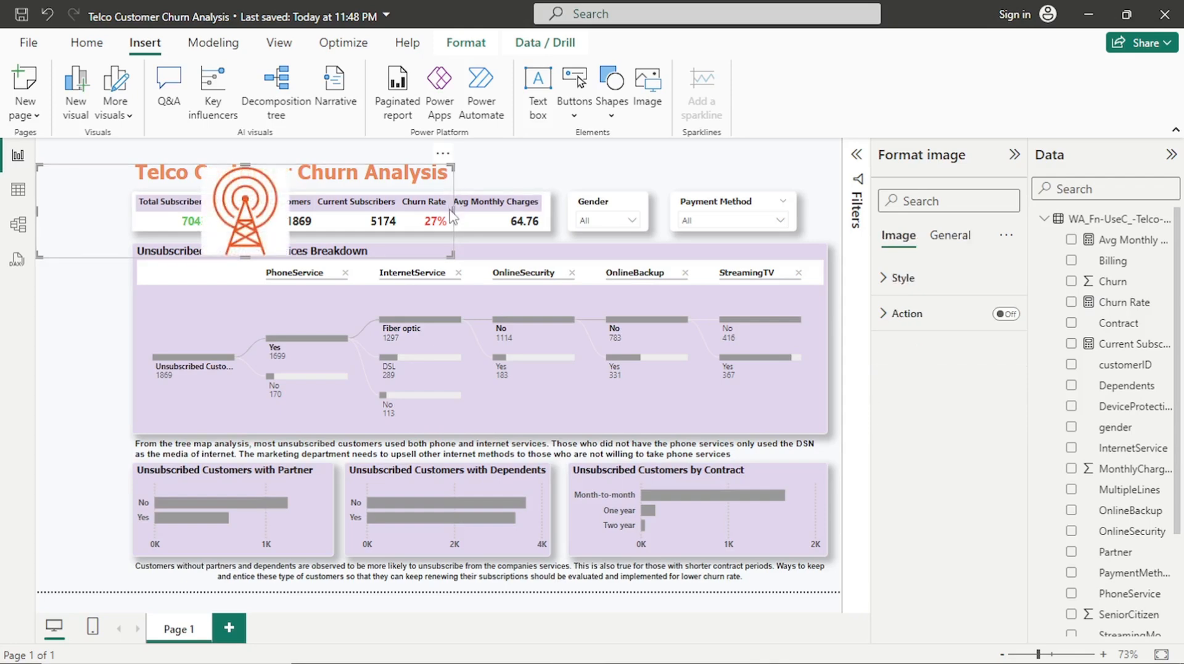
Shrink the telco tower image to icon size and place it just left of the Telco Customer Churn Analysis title
{"action": "left_click_drag", "start_coordinate": [452, 216], "coordinate": [136, 201]}
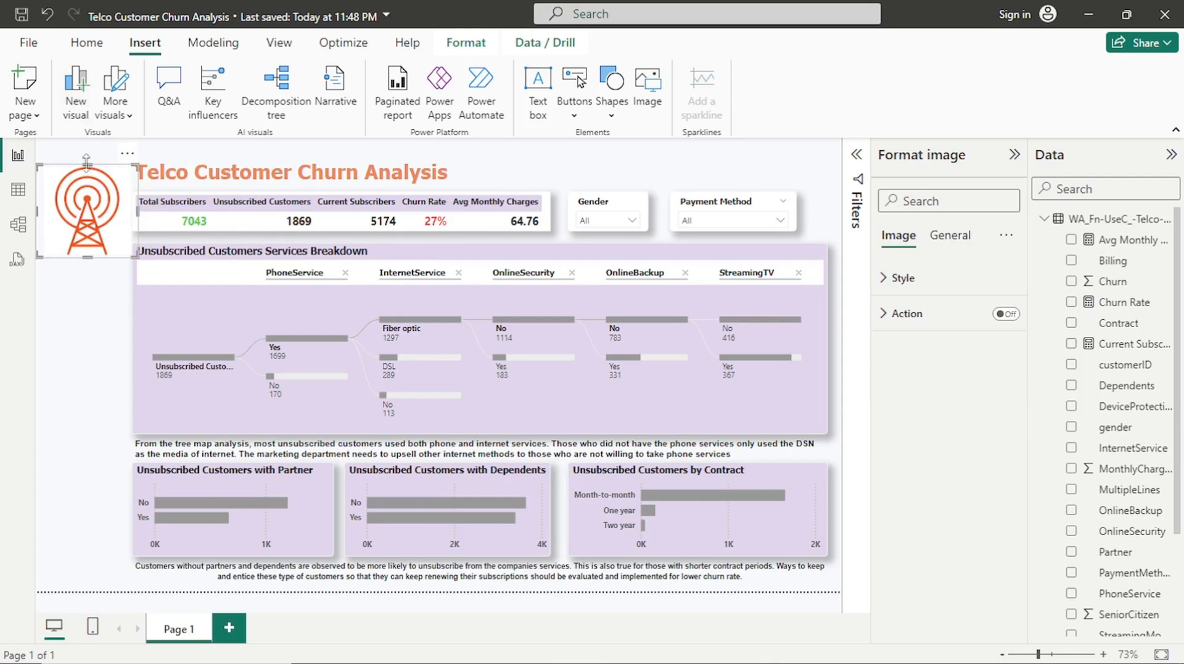
{"action": "left_click_drag", "start_coordinate": [86, 162], "coordinate": [90, 239]}
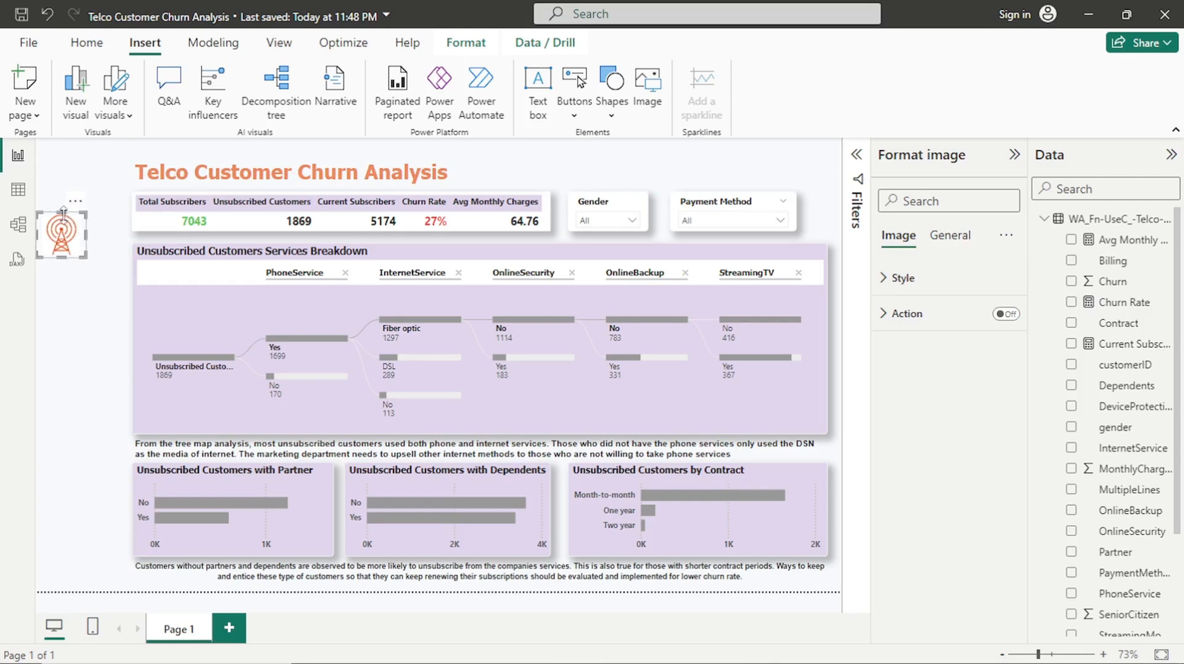
{"action": "left_click_drag", "start_coordinate": [63, 211], "coordinate": [116, 180]}
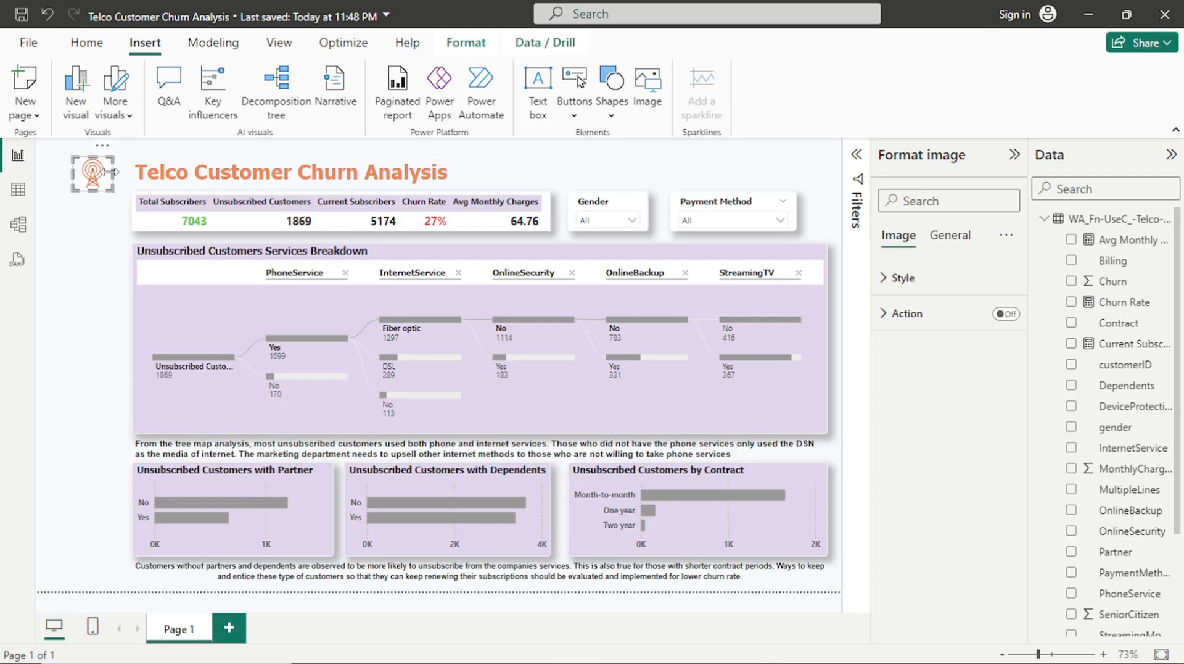
{"action": "left_click_drag", "start_coordinate": [105, 151], "coordinate": [112, 154]}
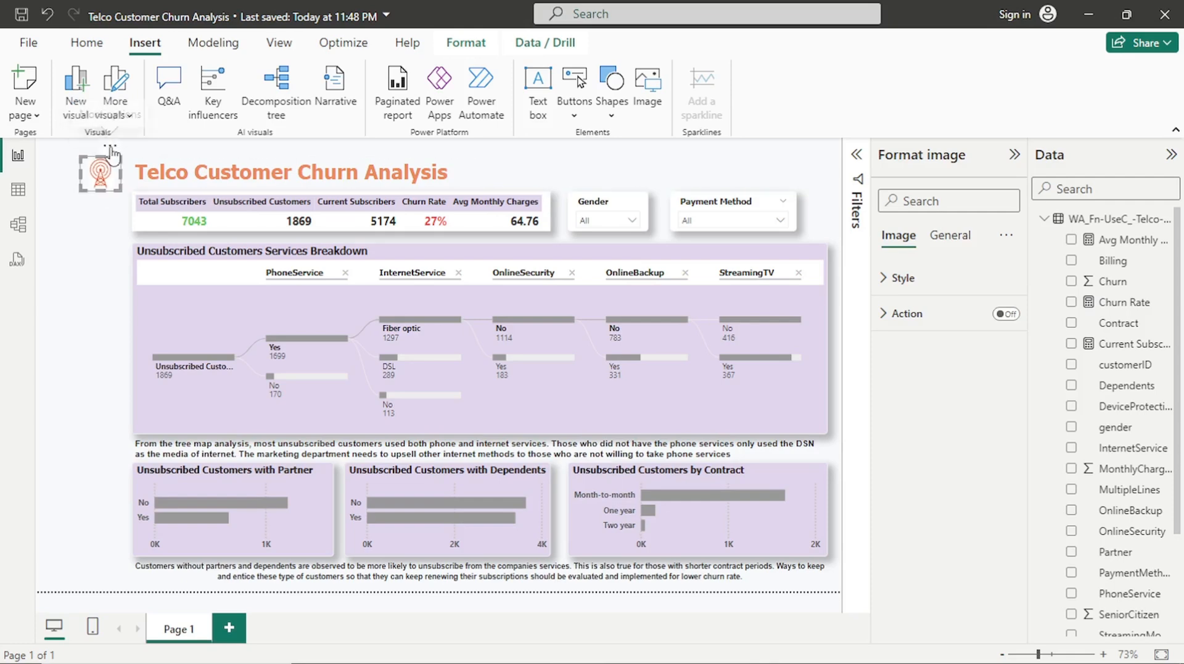
{"action": "left_click", "coordinate": [102, 234]}
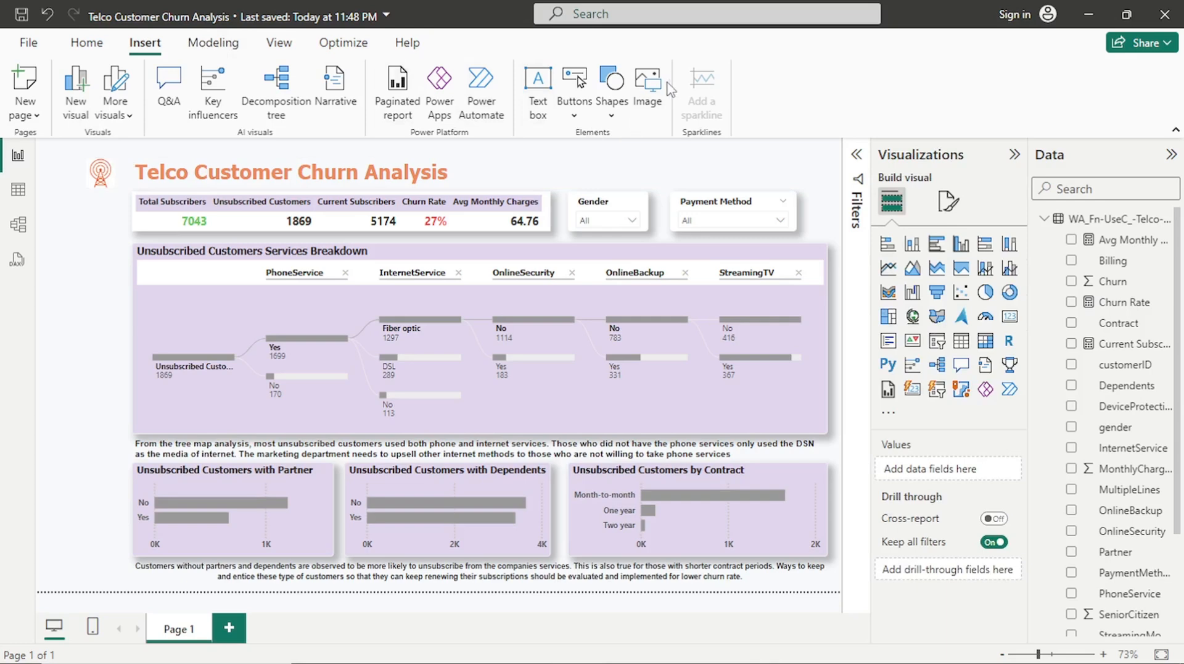
Insert Churn.png from the Power BI Project folder and shrink it to a small icon beside the top of the services breakdown tree
{"action": "left_click", "coordinate": [651, 92]}
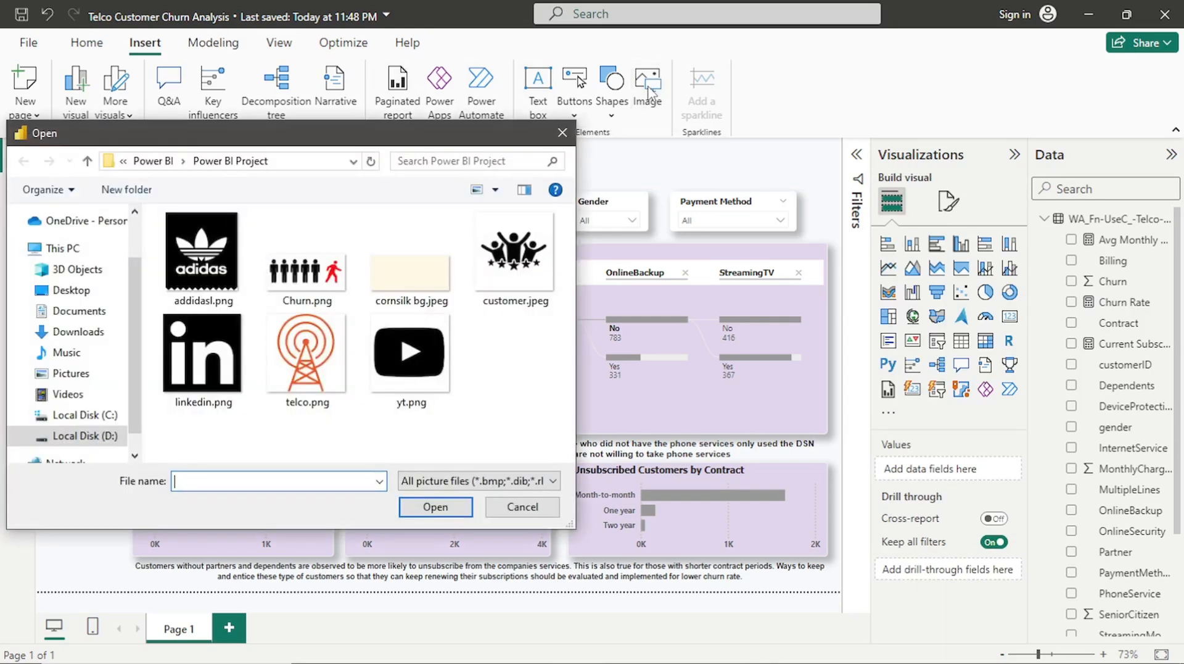
{"action": "left_click", "coordinate": [321, 279]}
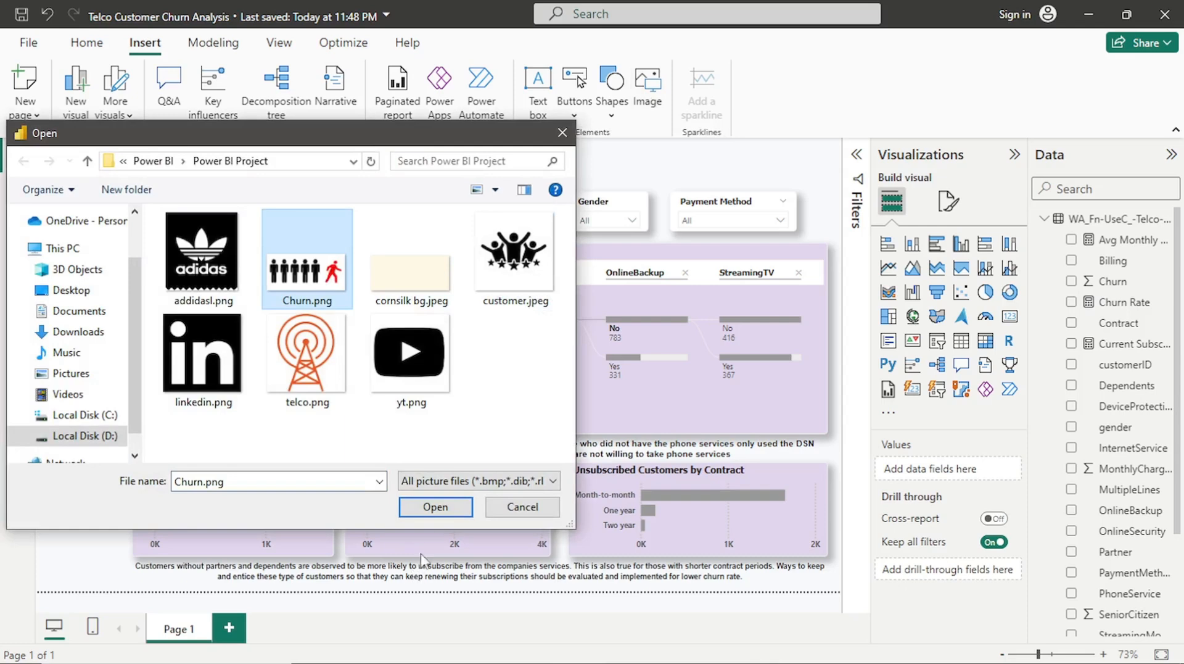
{"action": "left_click", "coordinate": [433, 508]}
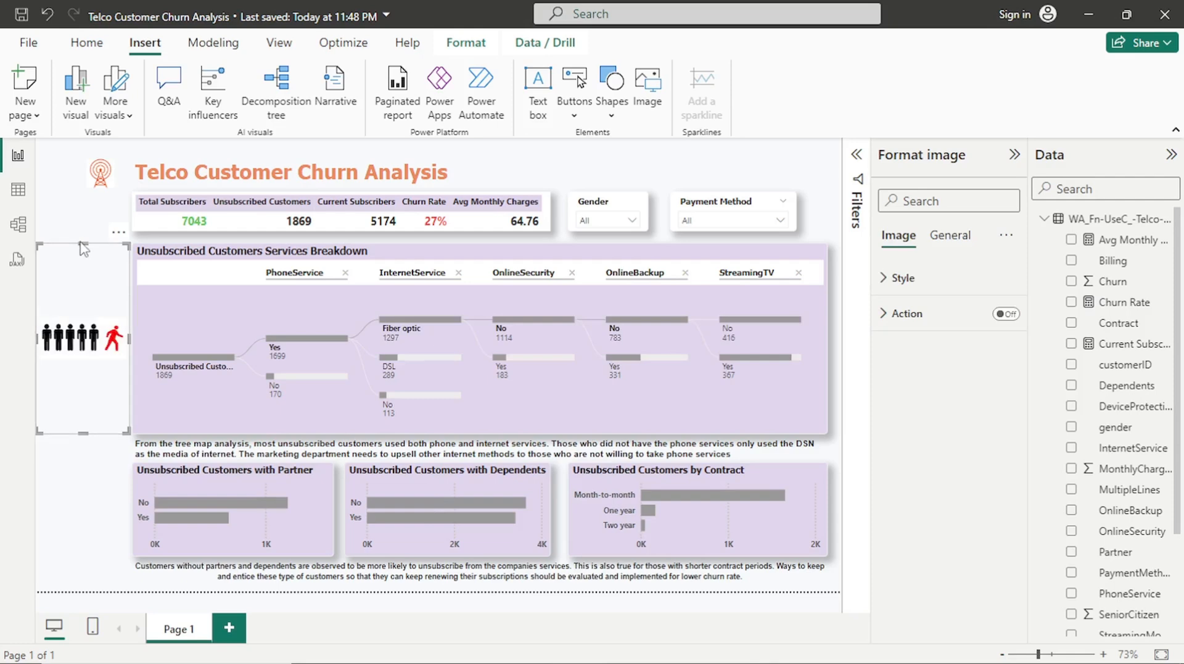
{"action": "left_click_drag", "start_coordinate": [82, 243], "coordinate": [82, 334]}
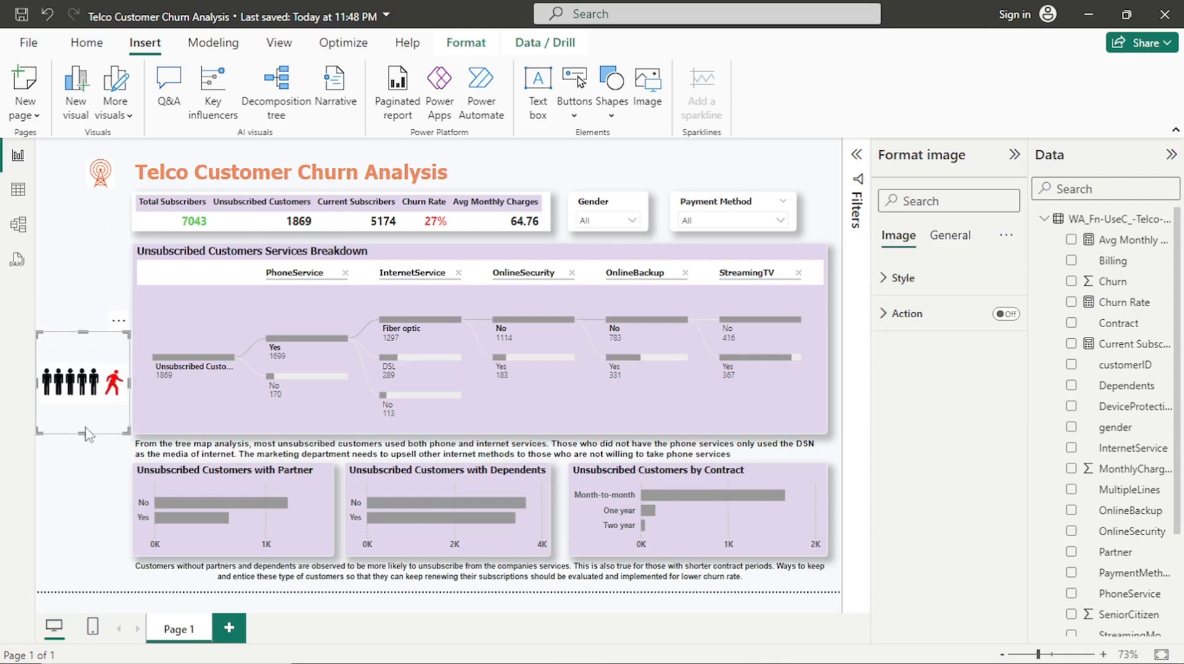
{"action": "left_click_drag", "start_coordinate": [87, 434], "coordinate": [102, 245]}
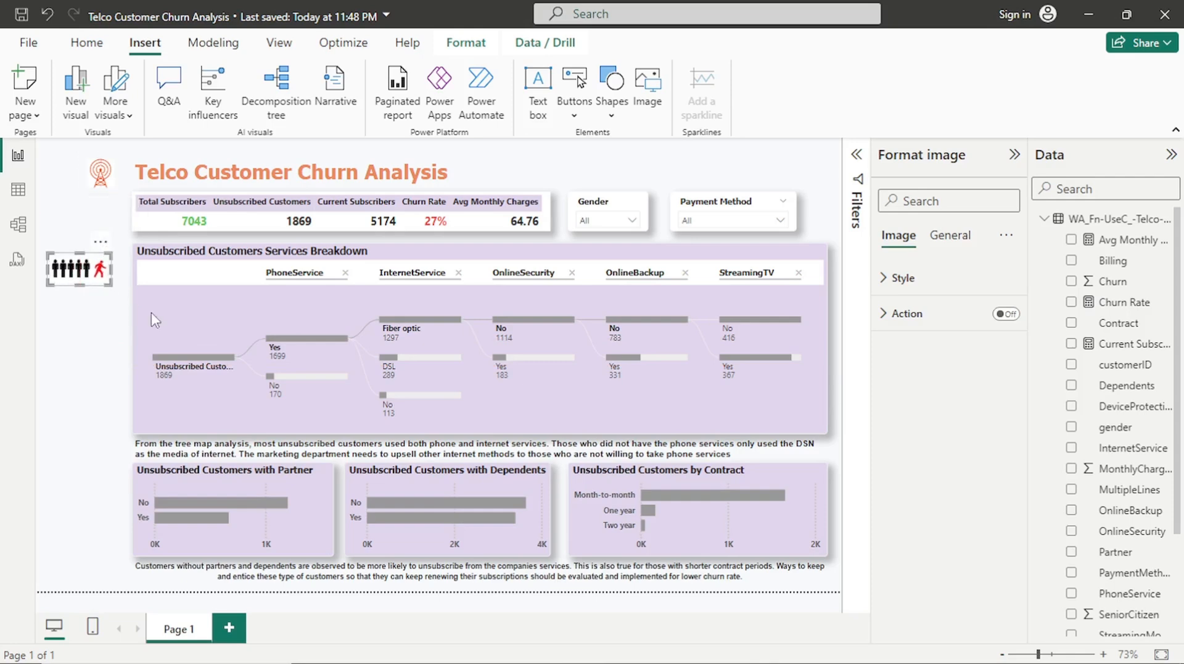
Turn on the action and the shadow effect for the churn image
{"action": "left_click", "coordinate": [942, 321]}
{"action": "left_click", "coordinate": [1007, 315]}
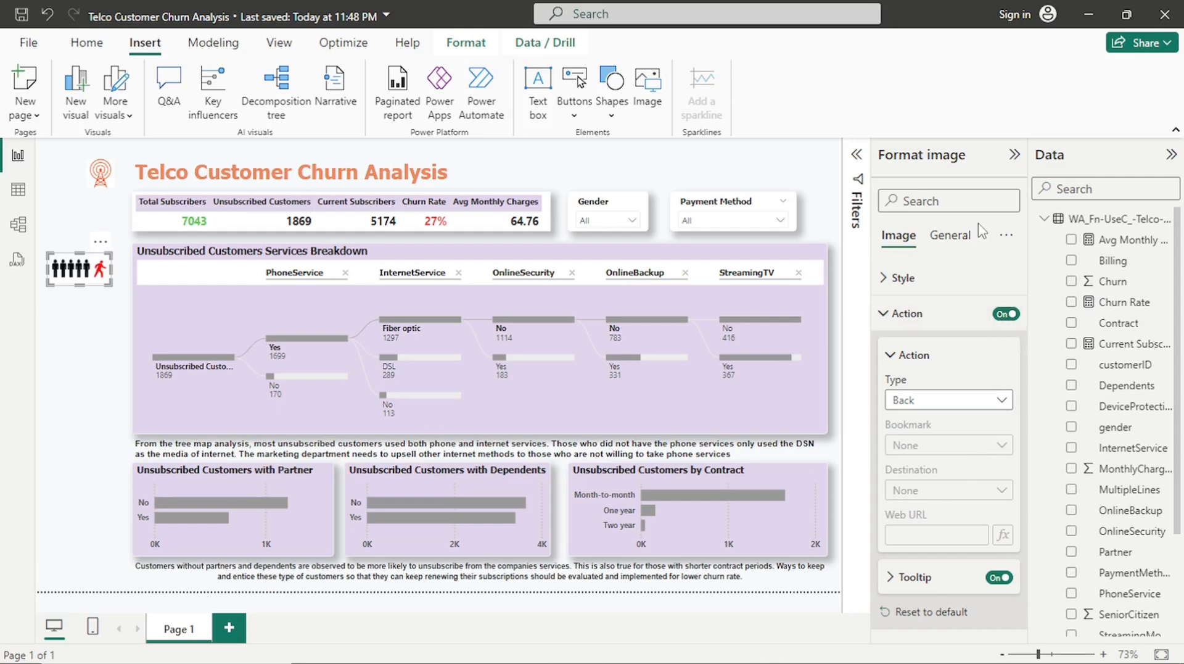
{"action": "left_click", "coordinate": [955, 238]}
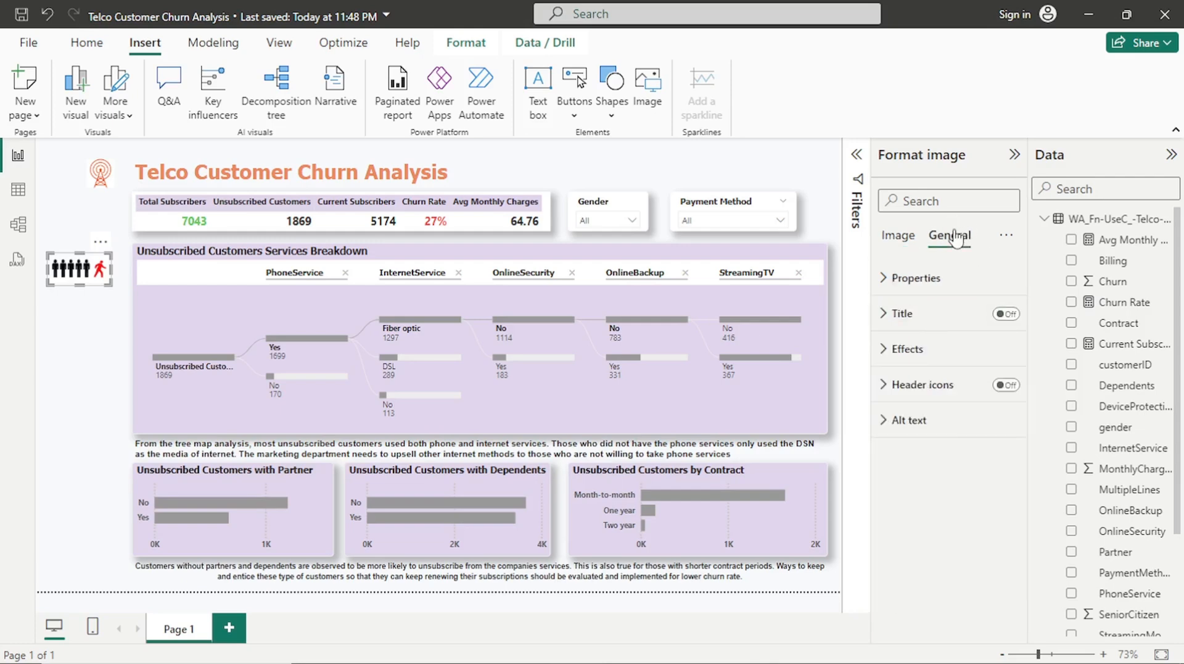
{"action": "left_click", "coordinate": [946, 366]}
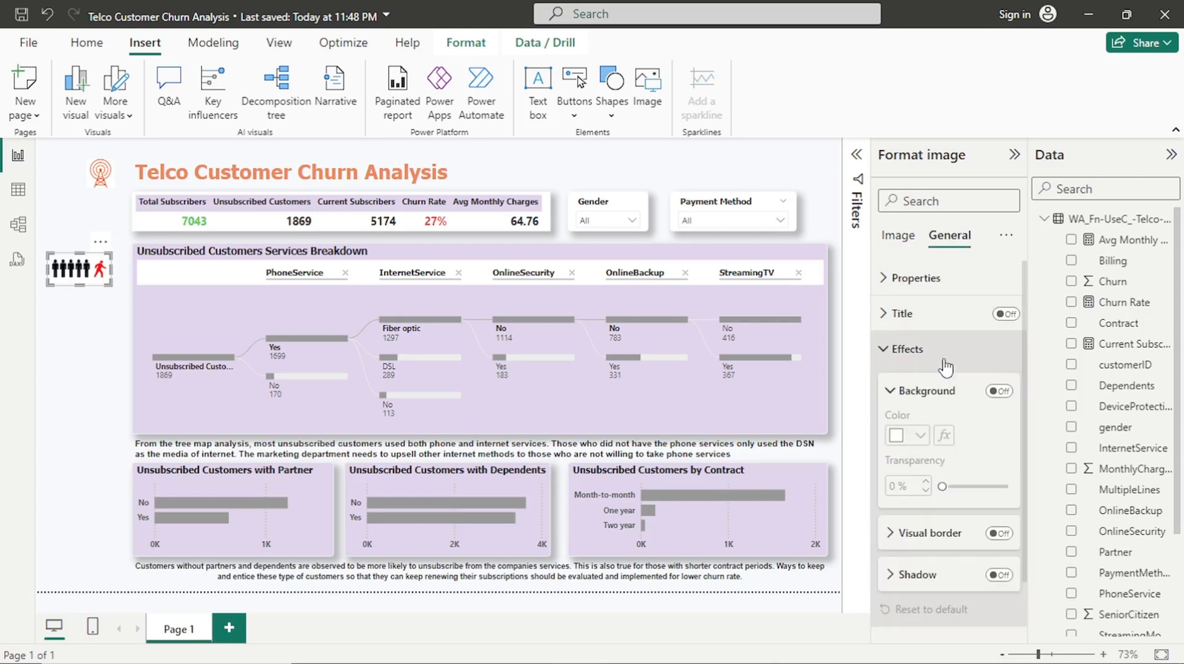
{"action": "left_click", "coordinate": [999, 577]}
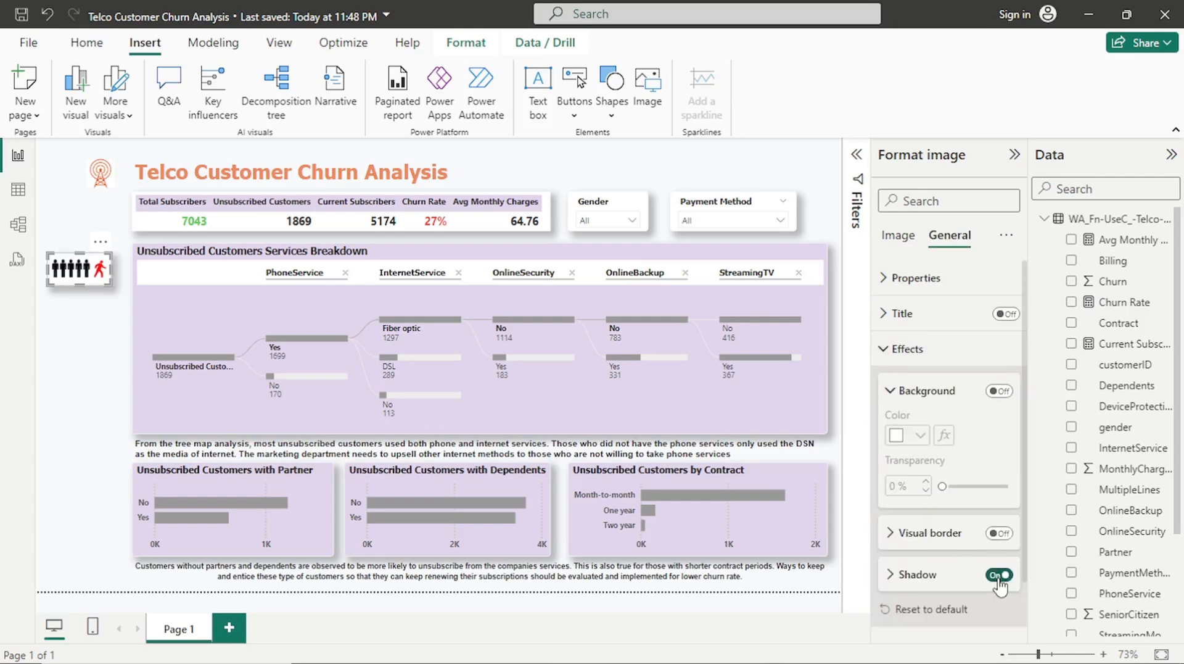
{"action": "left_click", "coordinate": [89, 341]}
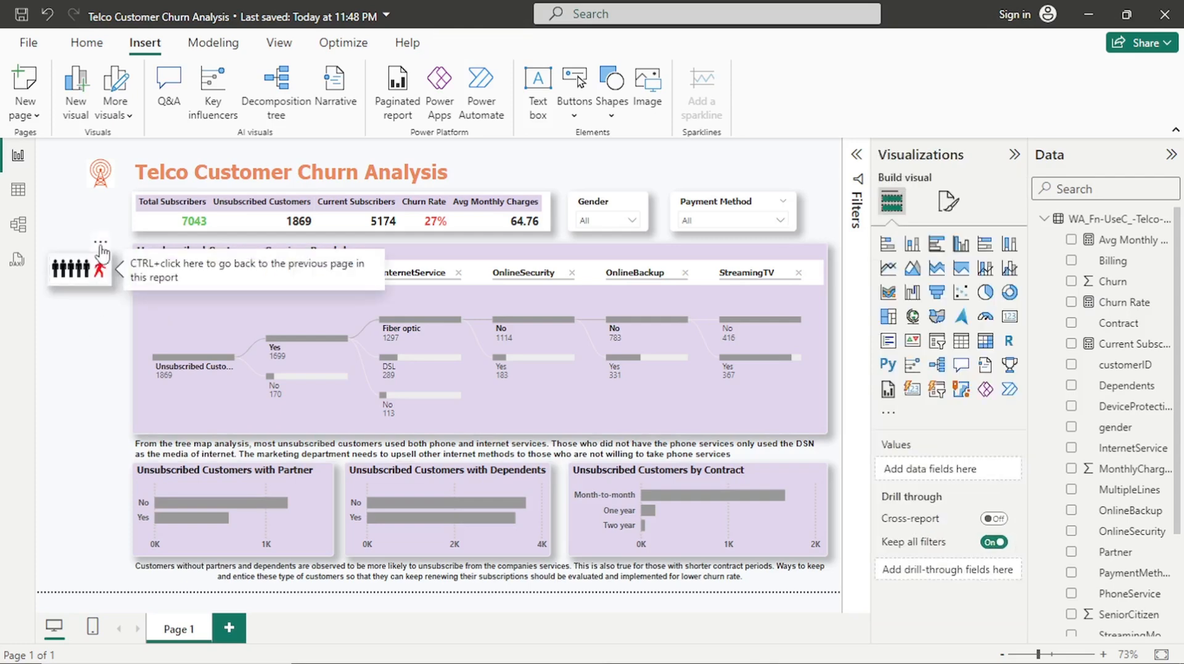
Narrow the churn image slightly and move it a little further down beside the services breakdown tree
{"action": "left_click_drag", "start_coordinate": [99, 252], "coordinate": [95, 248]}
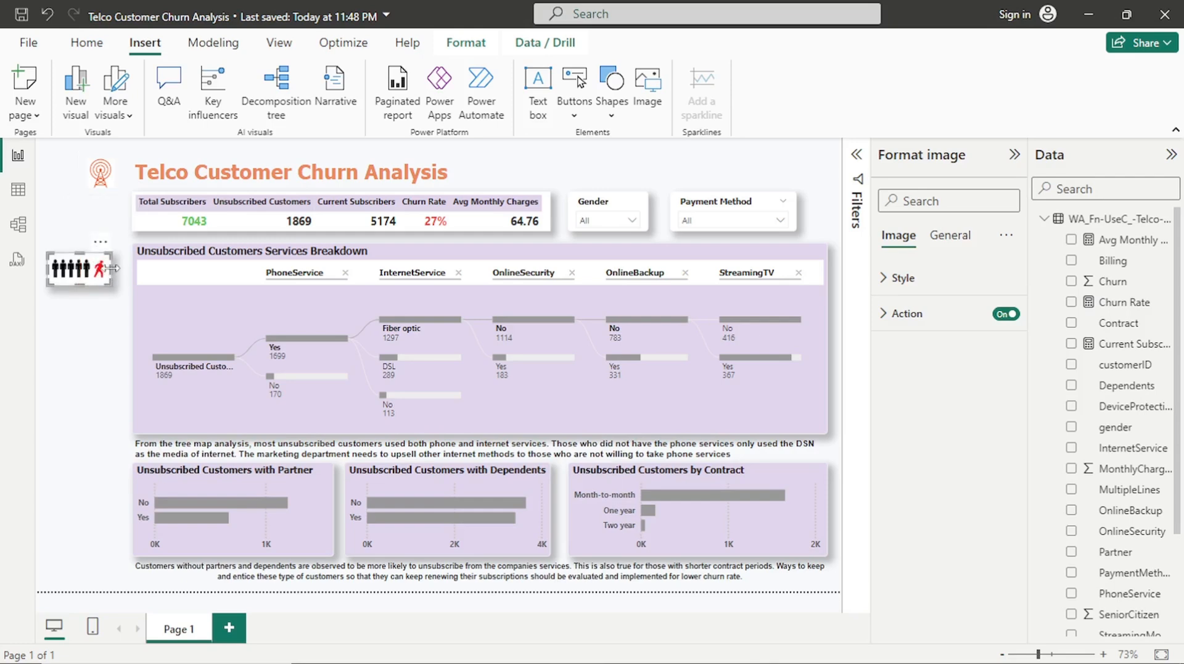
{"action": "left_click_drag", "start_coordinate": [112, 267], "coordinate": [88, 245]}
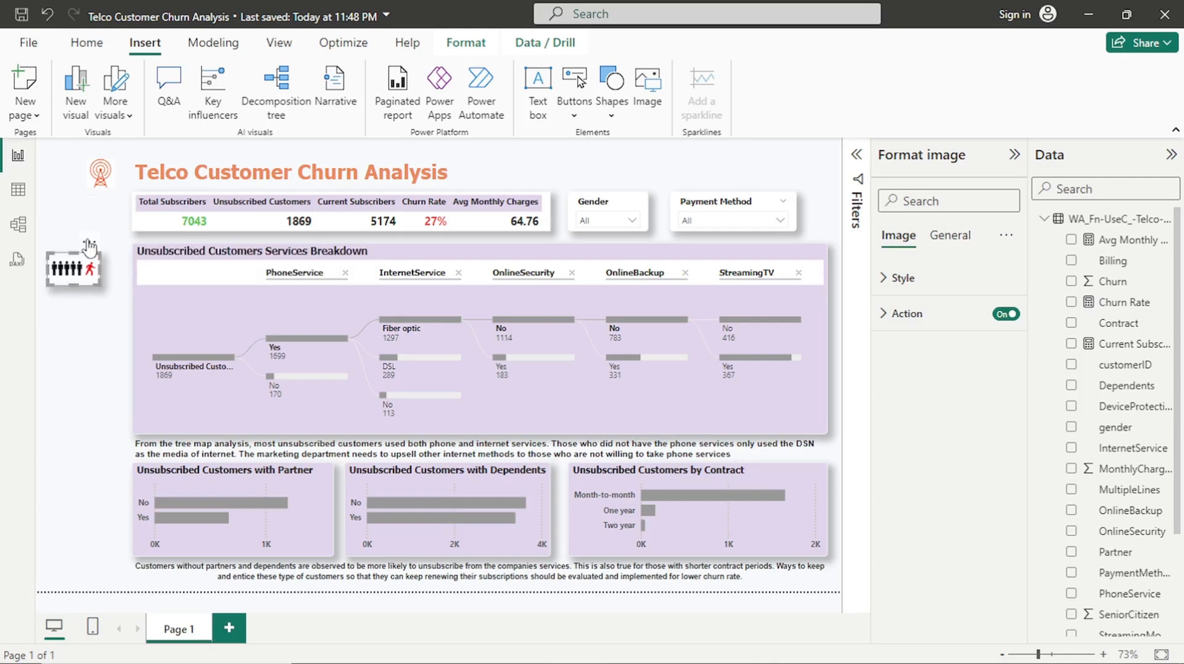
{"action": "left_click", "coordinate": [76, 319]}
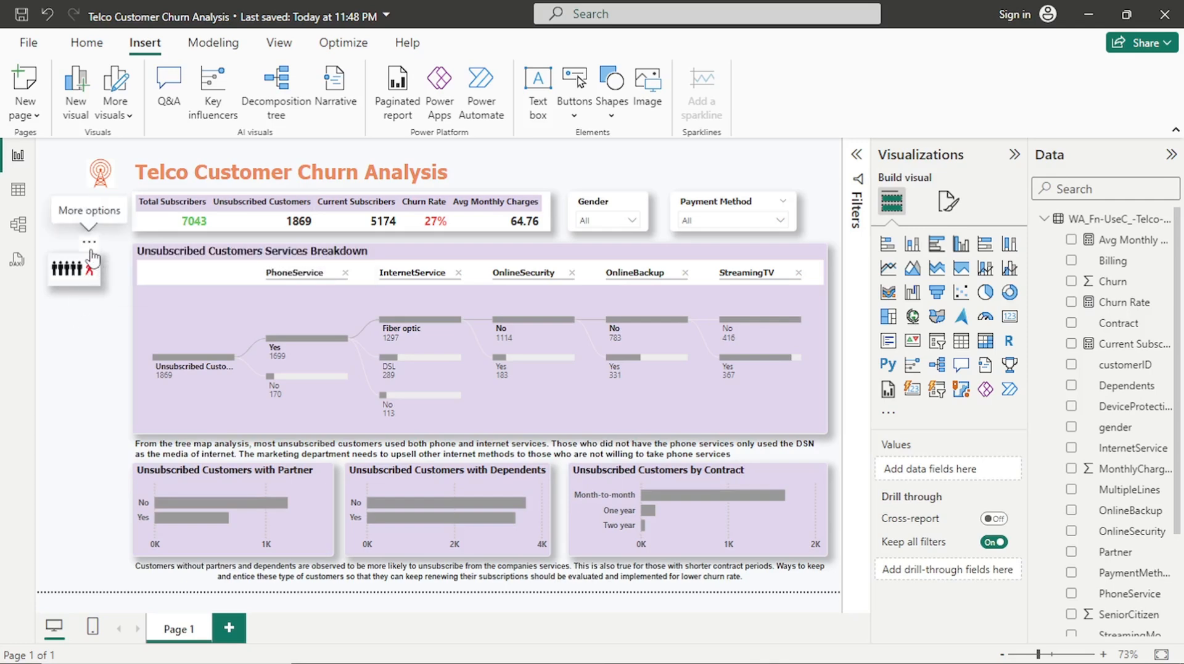
{"action": "left_click_drag", "start_coordinate": [91, 261], "coordinate": [89, 276]}
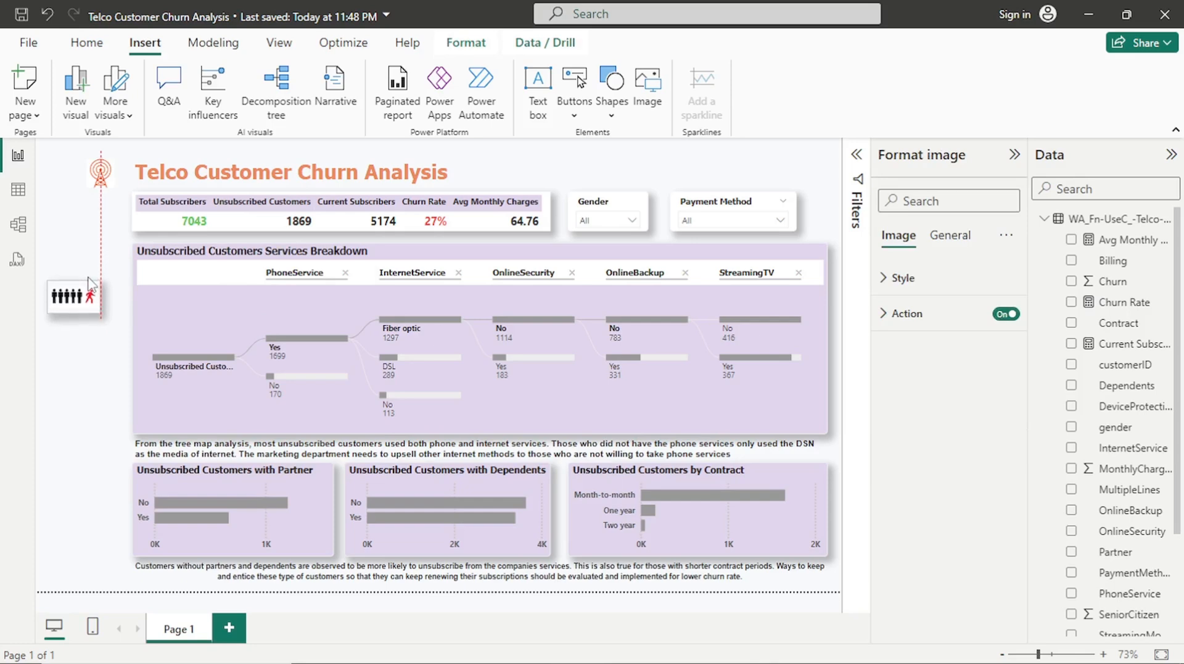
{"action": "left_click_drag", "start_coordinate": [88, 278], "coordinate": [88, 286]}
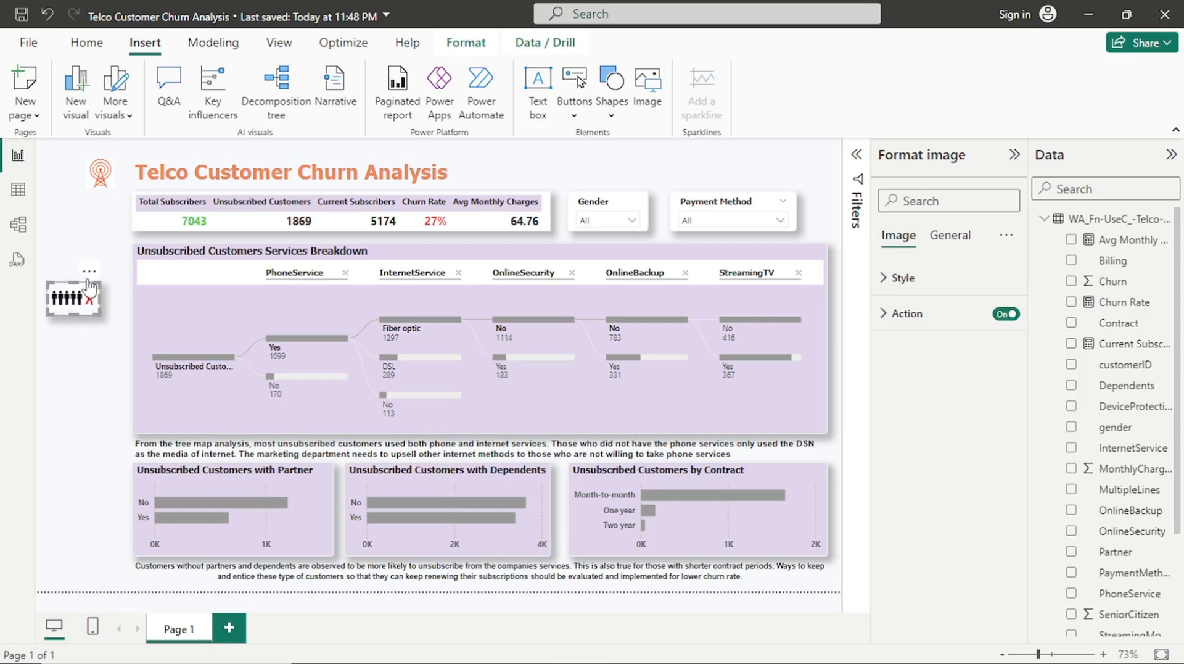
{"action": "left_click", "coordinate": [89, 331]}
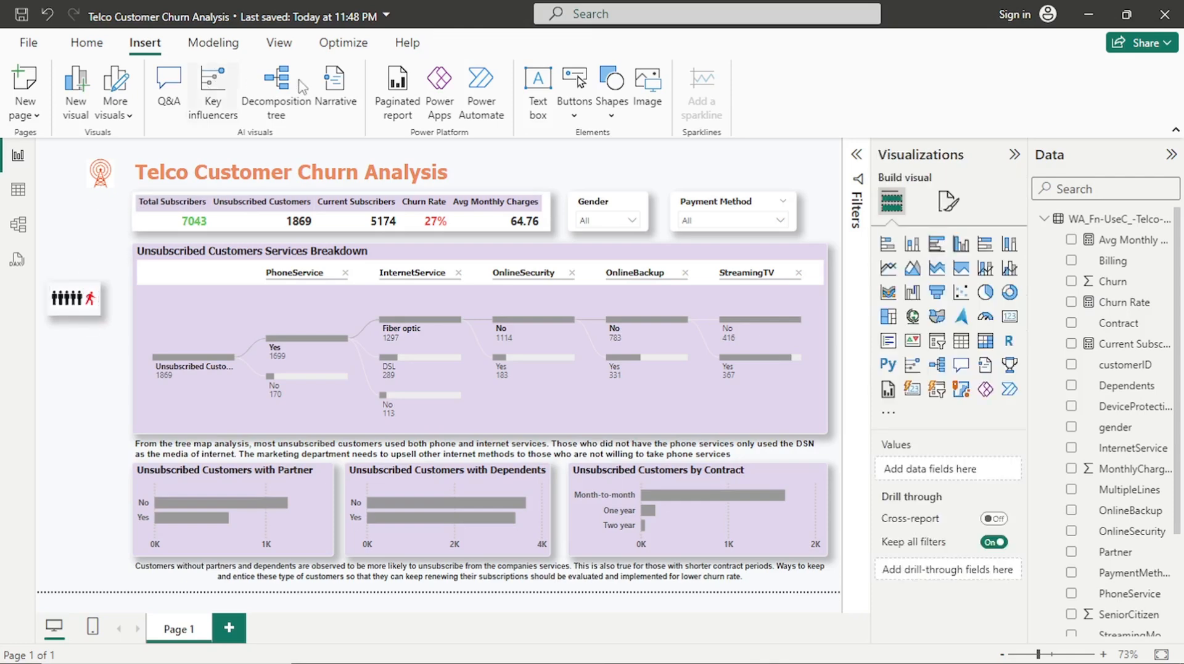
Insert the customer.jpeg image from the Power BI Project folder onto the report page
{"action": "left_click", "coordinate": [649, 92]}
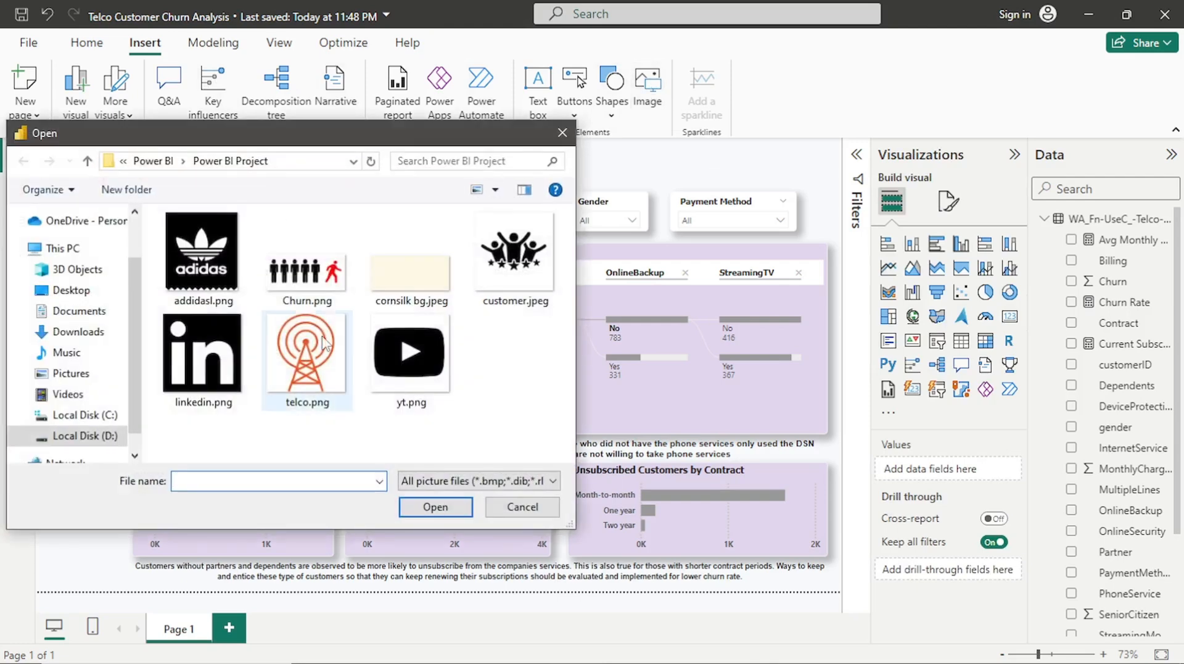
{"action": "left_click", "coordinate": [522, 278]}
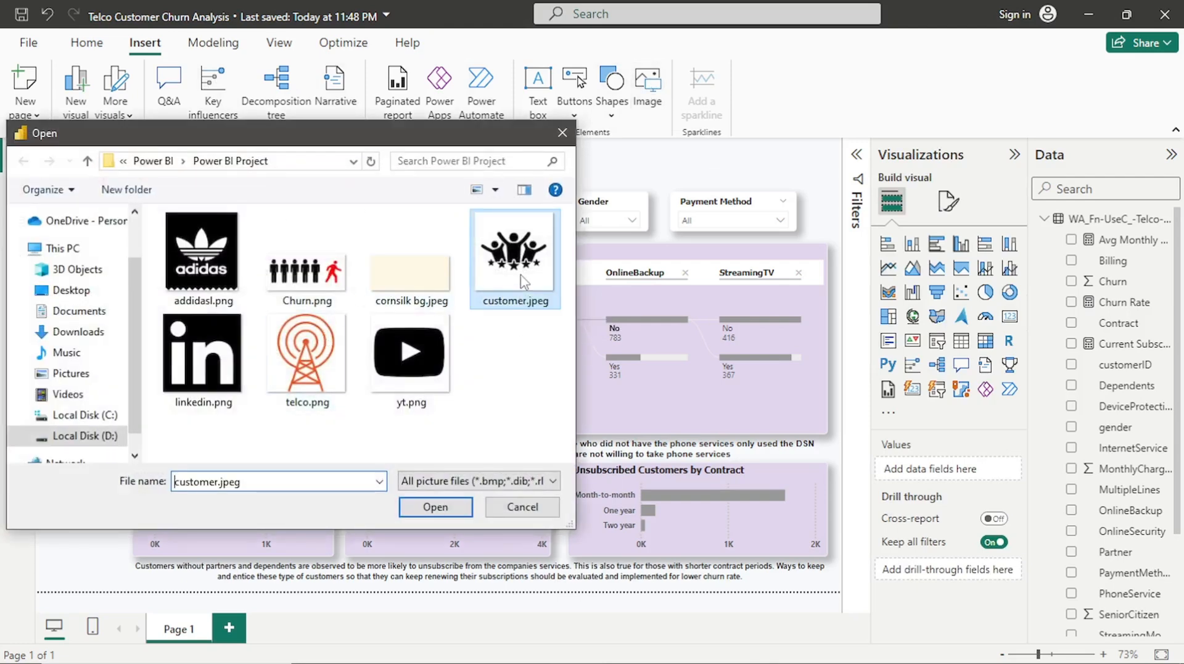
{"action": "left_click", "coordinate": [407, 507]}
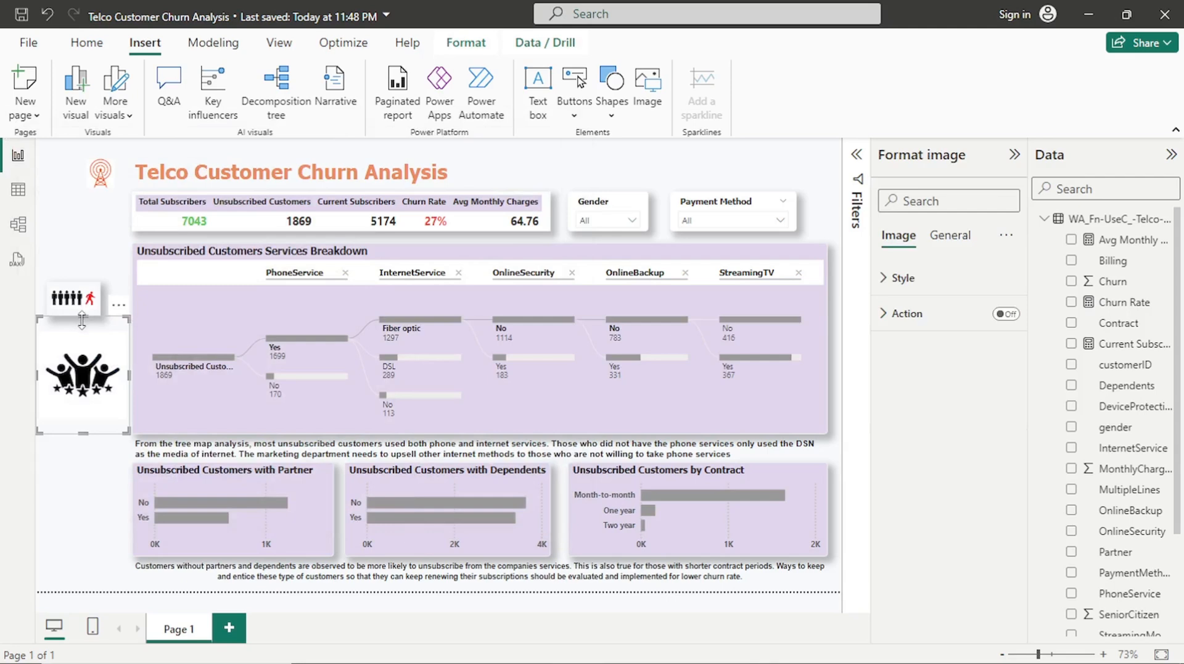
Shrink the customer image with raised arms to the churn icon's size and align it directly beneath that icon
{"action": "left_click_drag", "start_coordinate": [82, 319], "coordinate": [84, 398]}
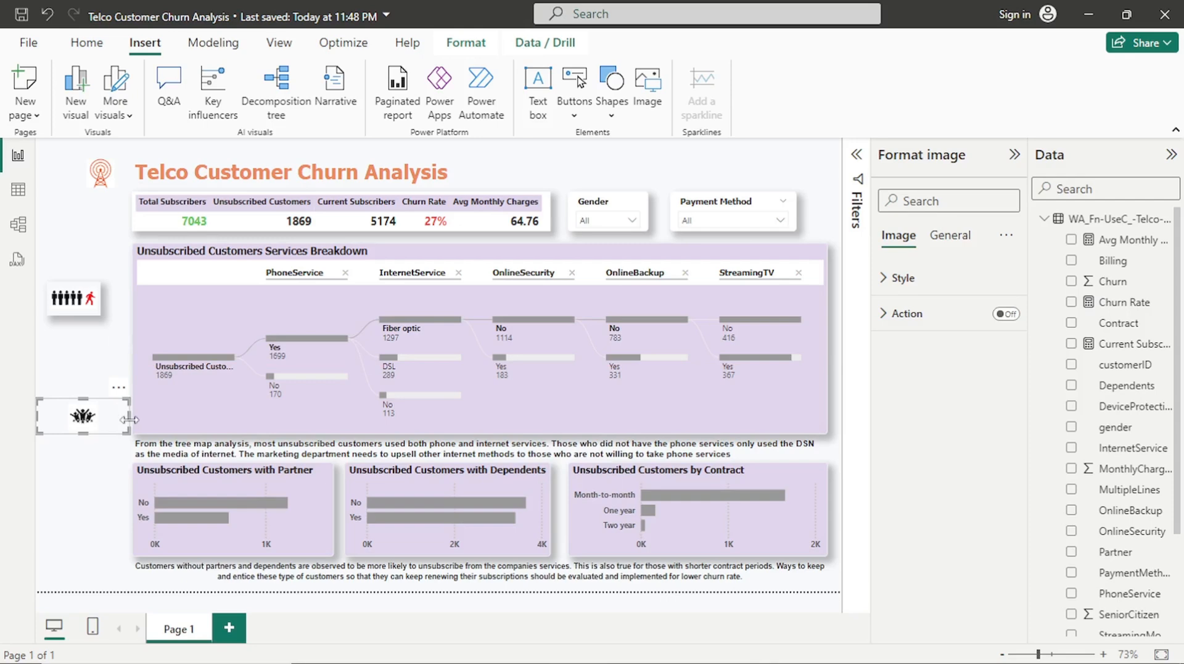
{"action": "left_click_drag", "start_coordinate": [128, 418], "coordinate": [107, 423]}
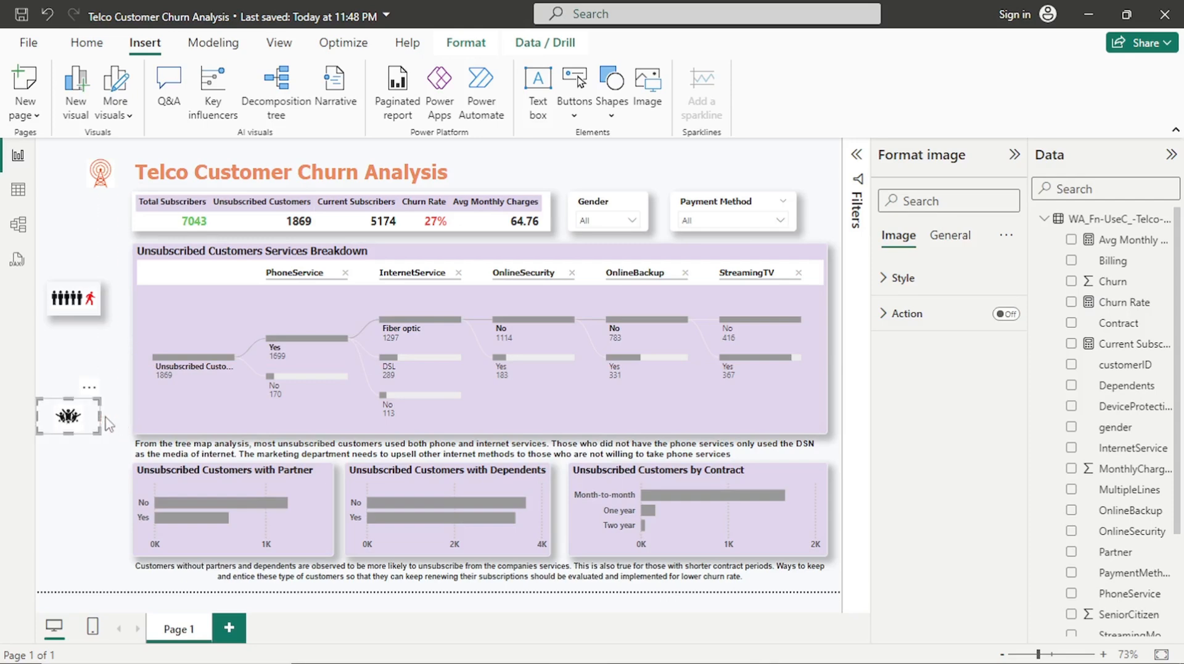
{"action": "left_click_drag", "start_coordinate": [97, 384], "coordinate": [106, 340]}
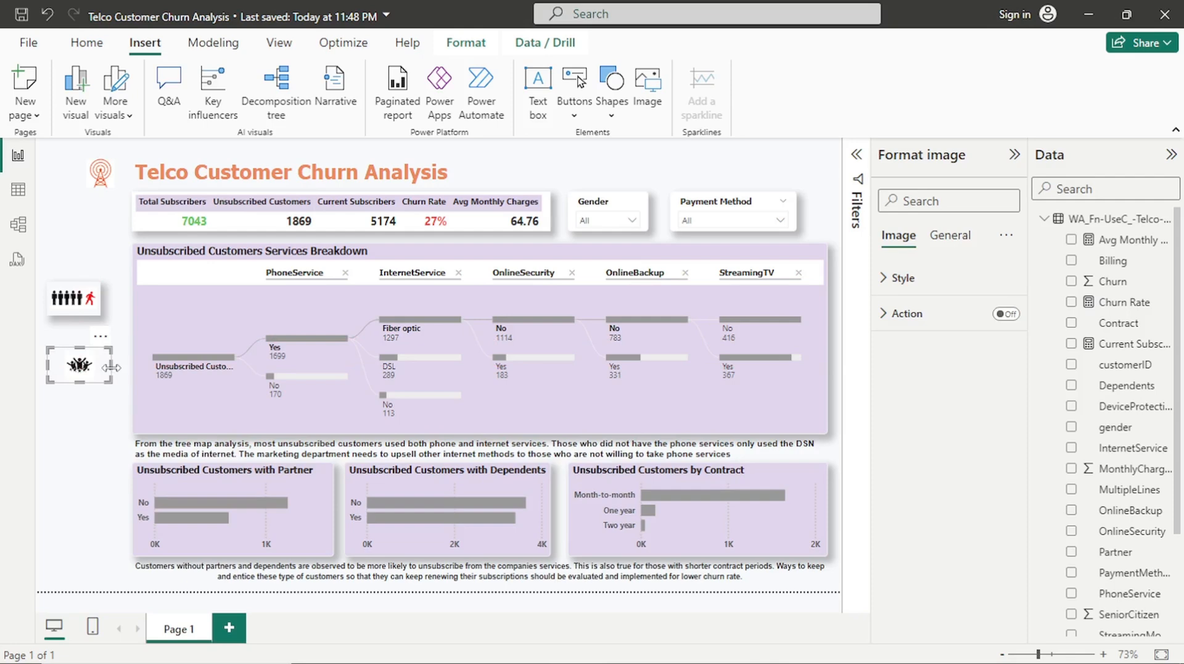
{"action": "left_click_drag", "start_coordinate": [109, 366], "coordinate": [106, 370]}
{"action": "left_click_drag", "start_coordinate": [75, 346], "coordinate": [91, 348]}
Turn on the customer image's action setting and enable its shadow effect
{"action": "left_click", "coordinate": [1001, 316]}
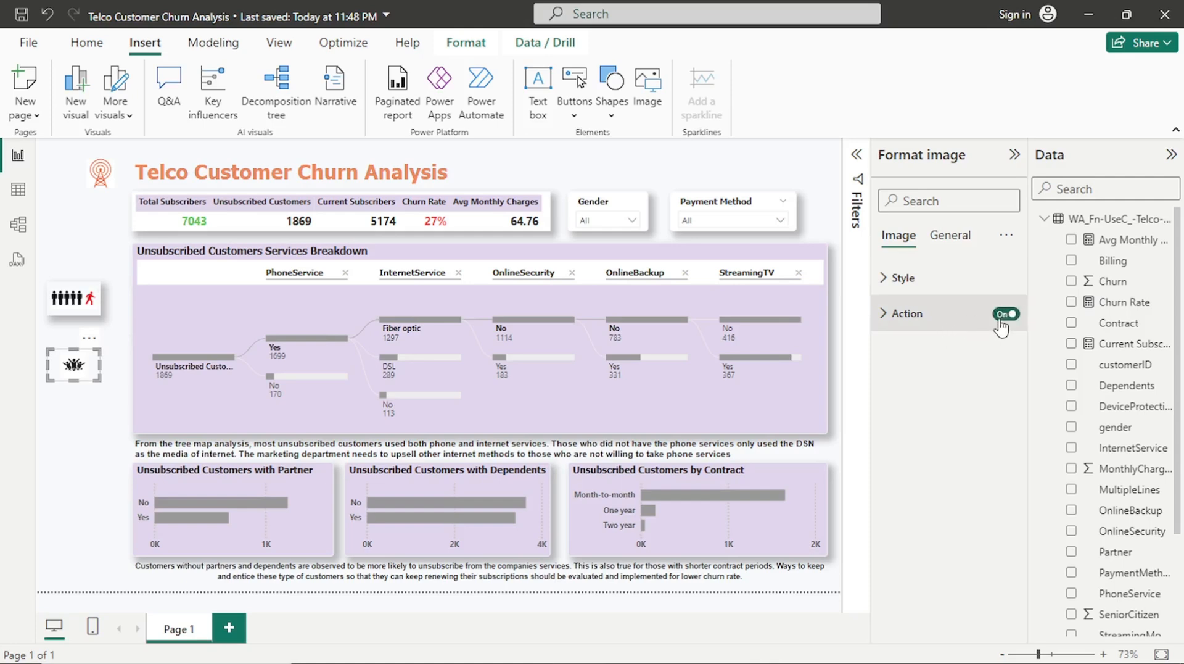
{"action": "left_click", "coordinate": [965, 241]}
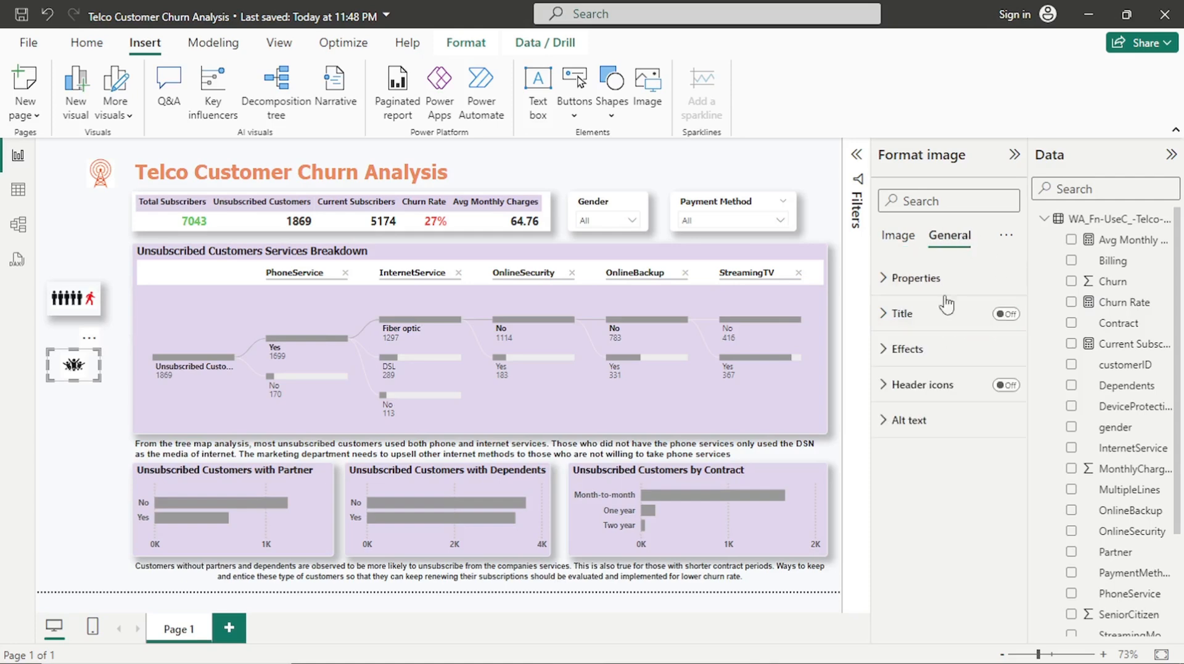
{"action": "left_click", "coordinate": [981, 363]}
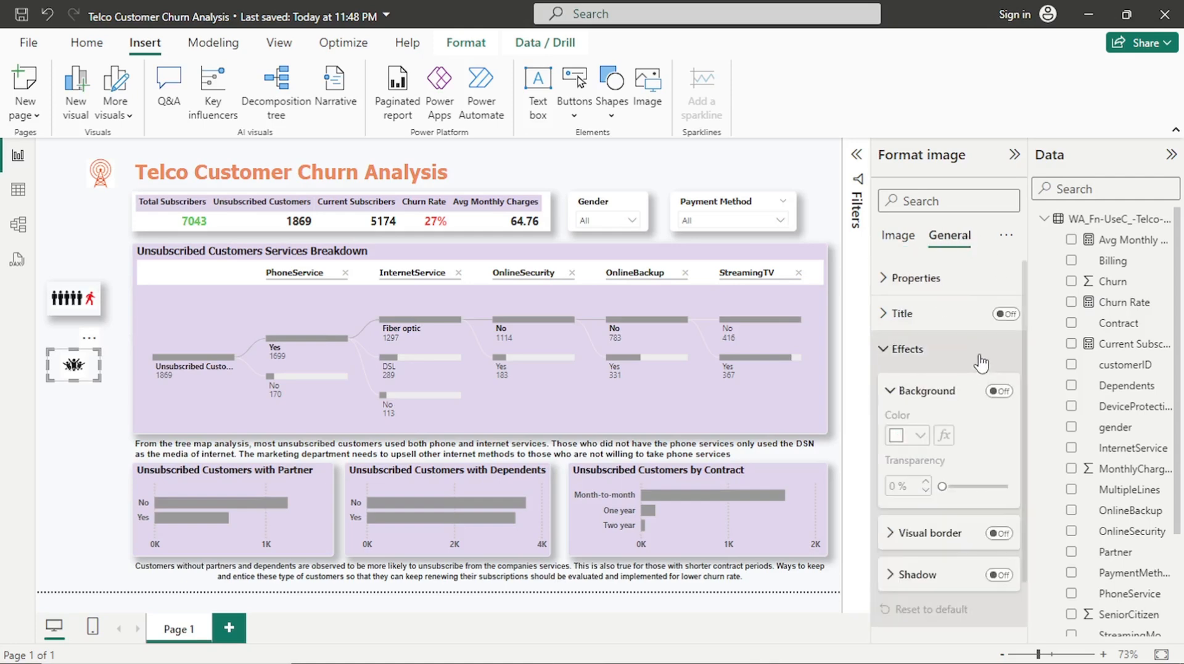
{"action": "left_click", "coordinate": [999, 575]}
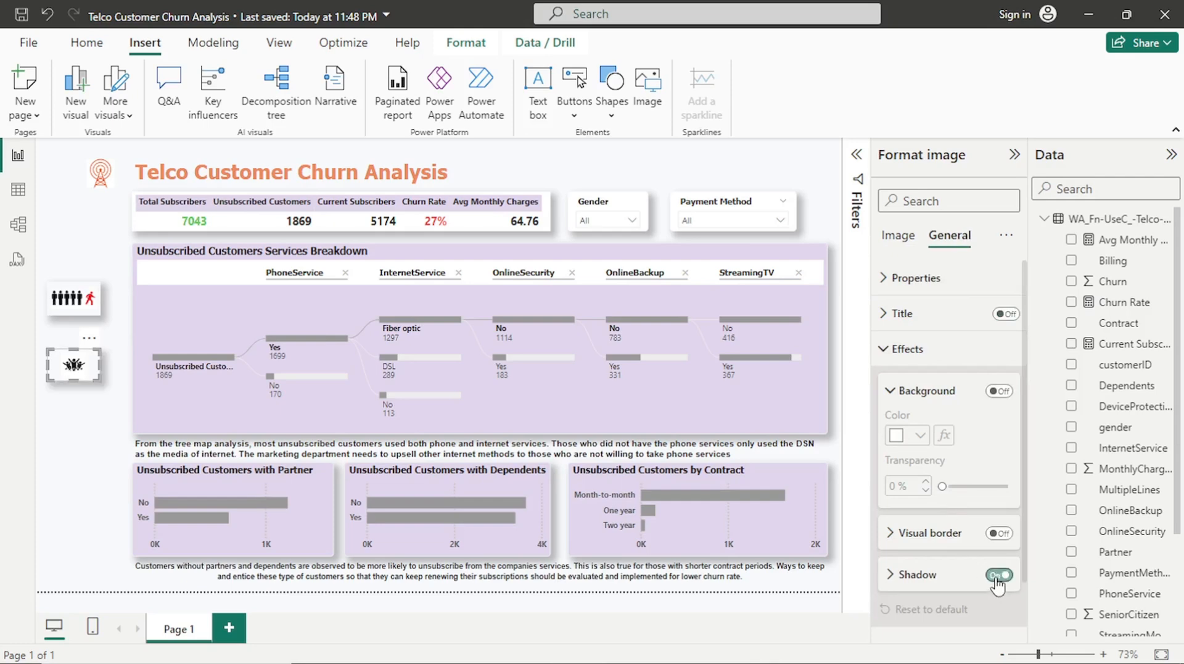
{"action": "left_click", "coordinate": [108, 507]}
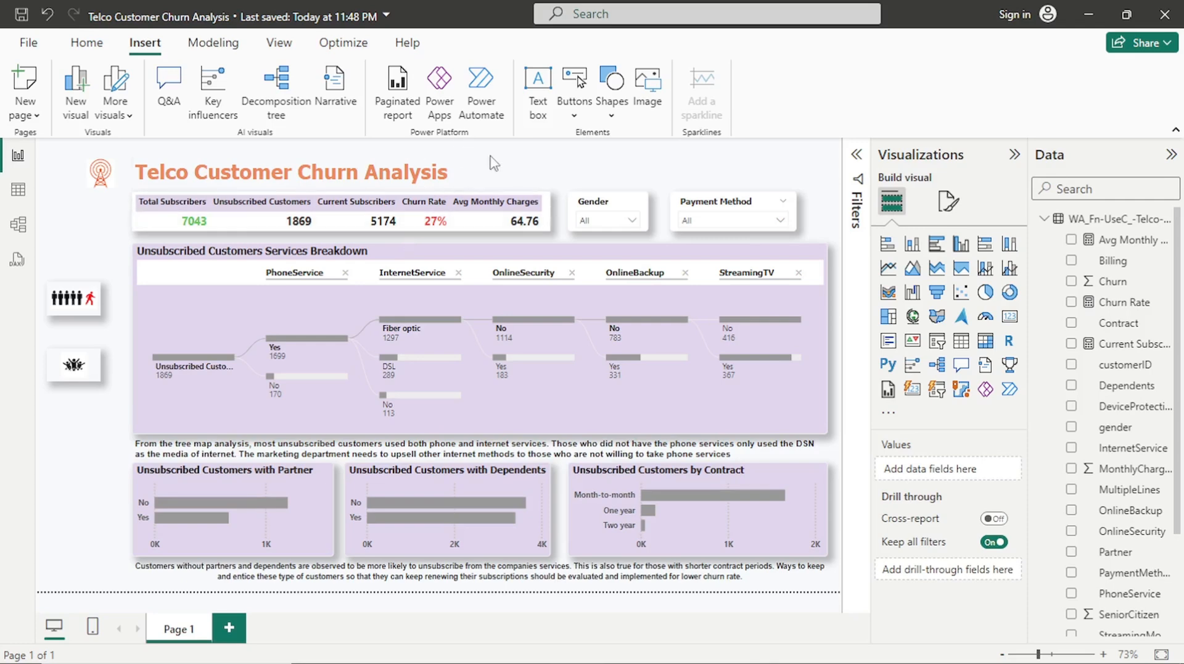
Insert linkedin.png and shrink it to a small icon beside the Unsubscribed Customers with Partner chart, aligned with the icons above
{"action": "left_click", "coordinate": [656, 97]}
{"action": "left_click", "coordinate": [196, 360]}
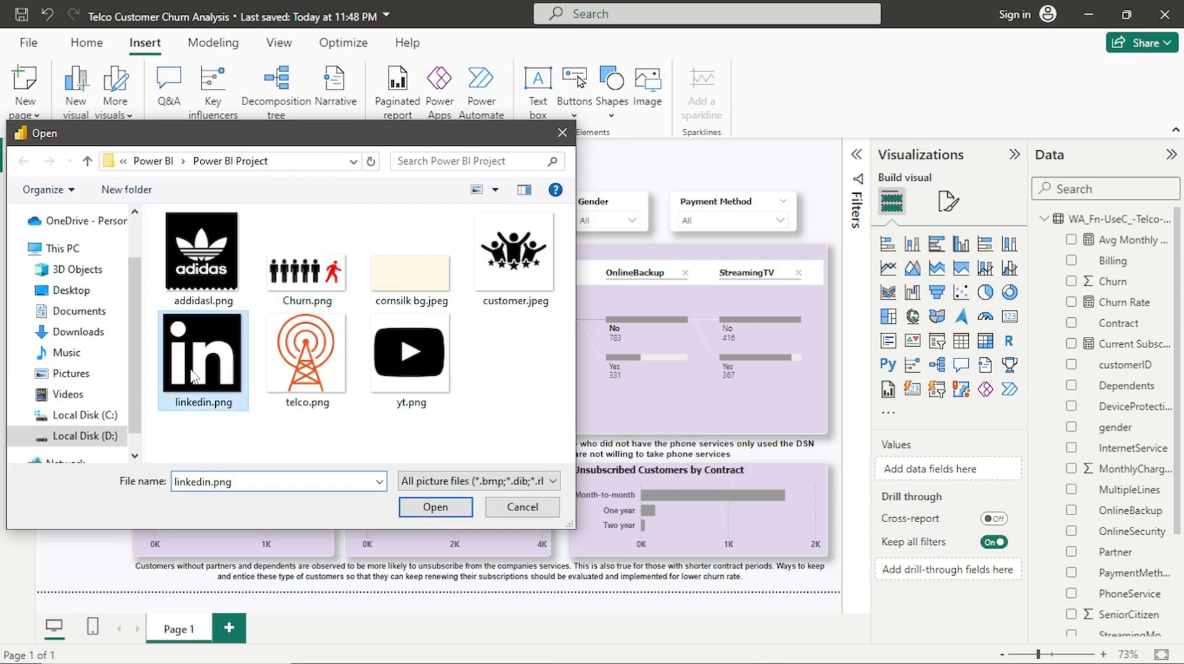
{"action": "left_click", "coordinate": [435, 509]}
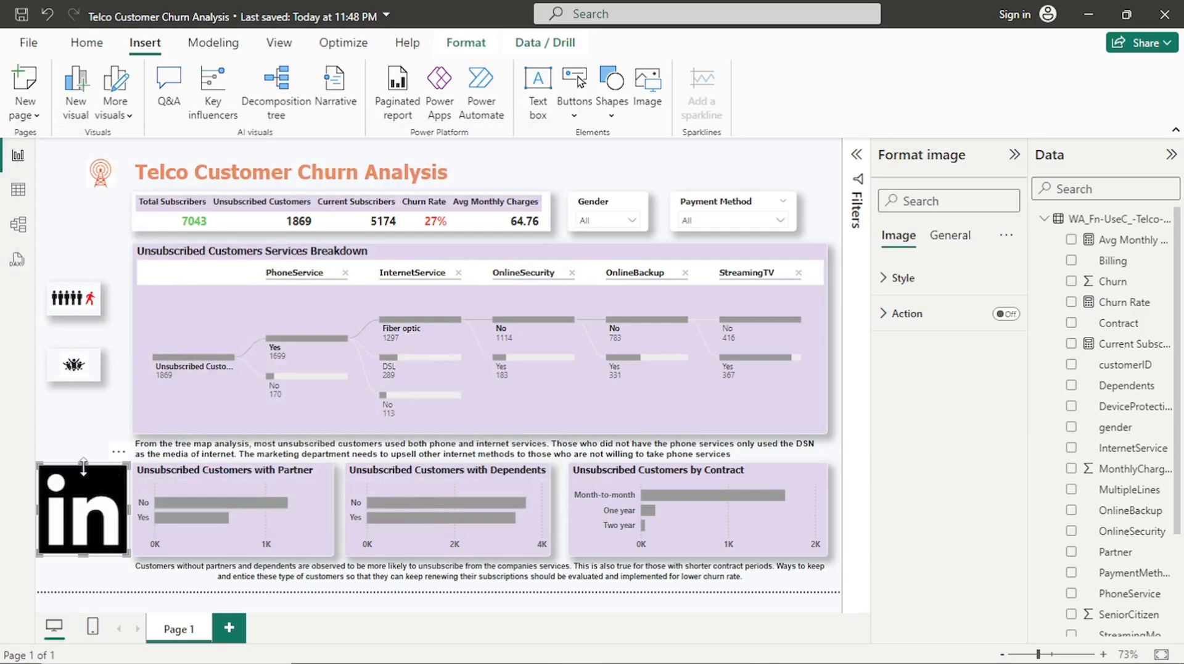
{"action": "left_click_drag", "start_coordinate": [83, 467], "coordinate": [84, 503]}
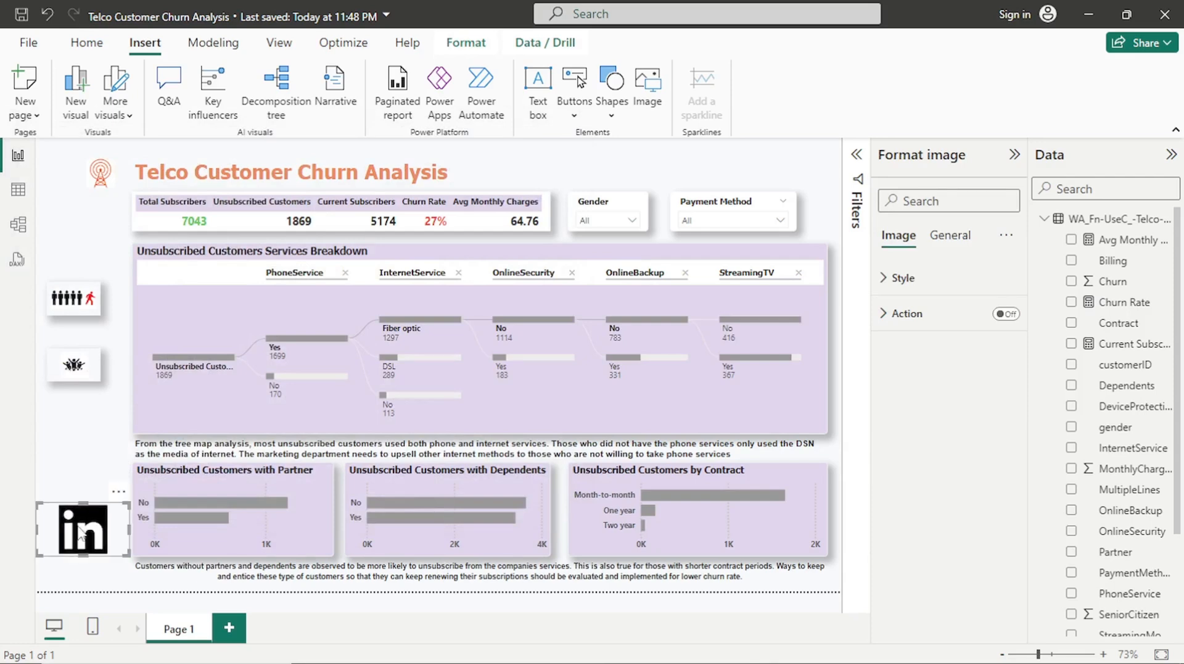
{"action": "left_click_drag", "start_coordinate": [77, 554], "coordinate": [77, 541]}
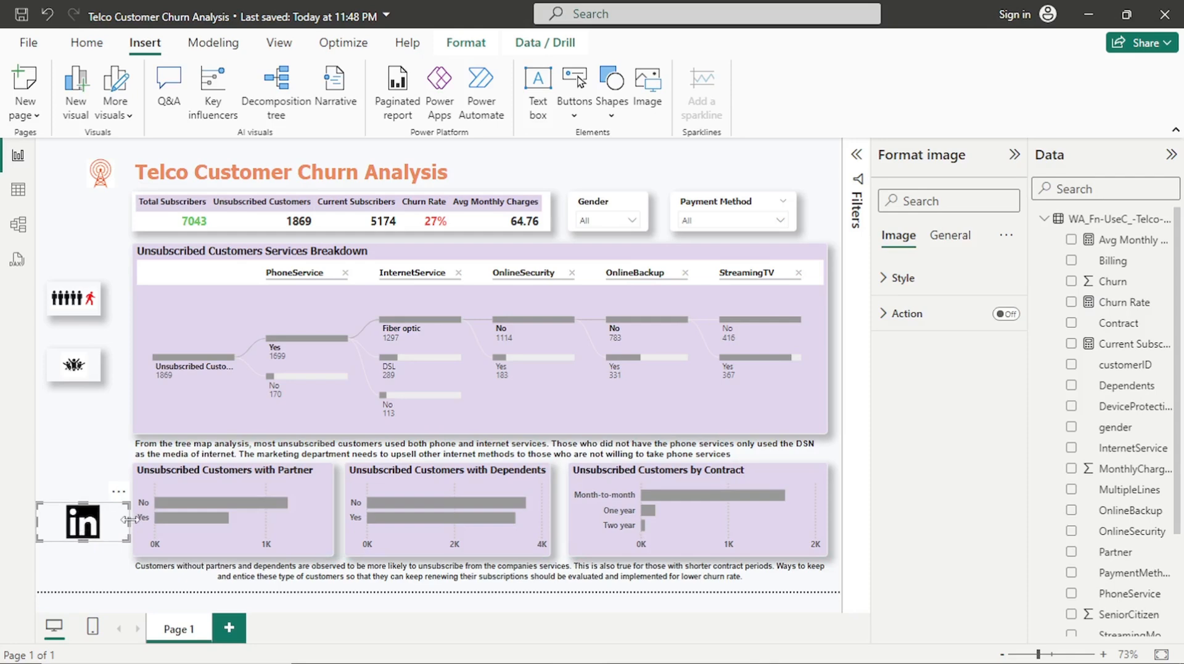
{"action": "left_click_drag", "start_coordinate": [123, 526], "coordinate": [46, 526]}
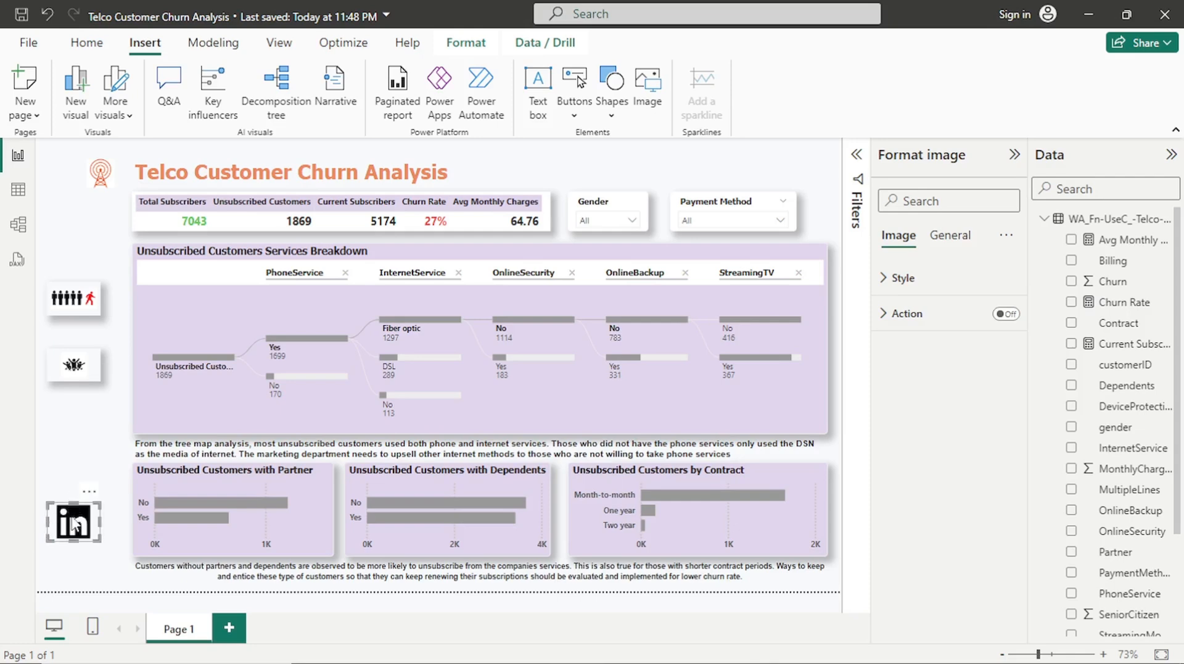
{"action": "mouse_move", "coordinate": [90, 501]}
{"action": "left_mouse_down"}
{"action": "mouse_move", "coordinate": [93, 491]}
{"action": "mouse_move", "coordinate": [74, 501]}
{"action": "left_mouse_up"}
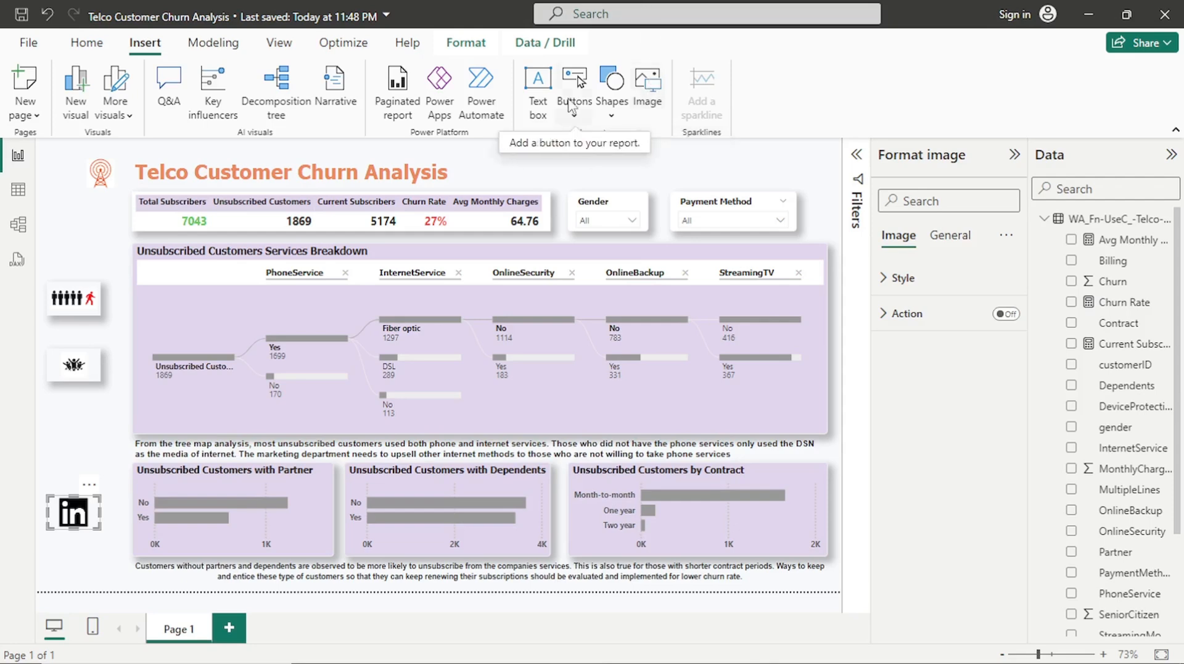
Insert yt.png, shrink it to a small icon and place it below the LinkedIn icon
{"action": "left_click", "coordinate": [648, 105]}
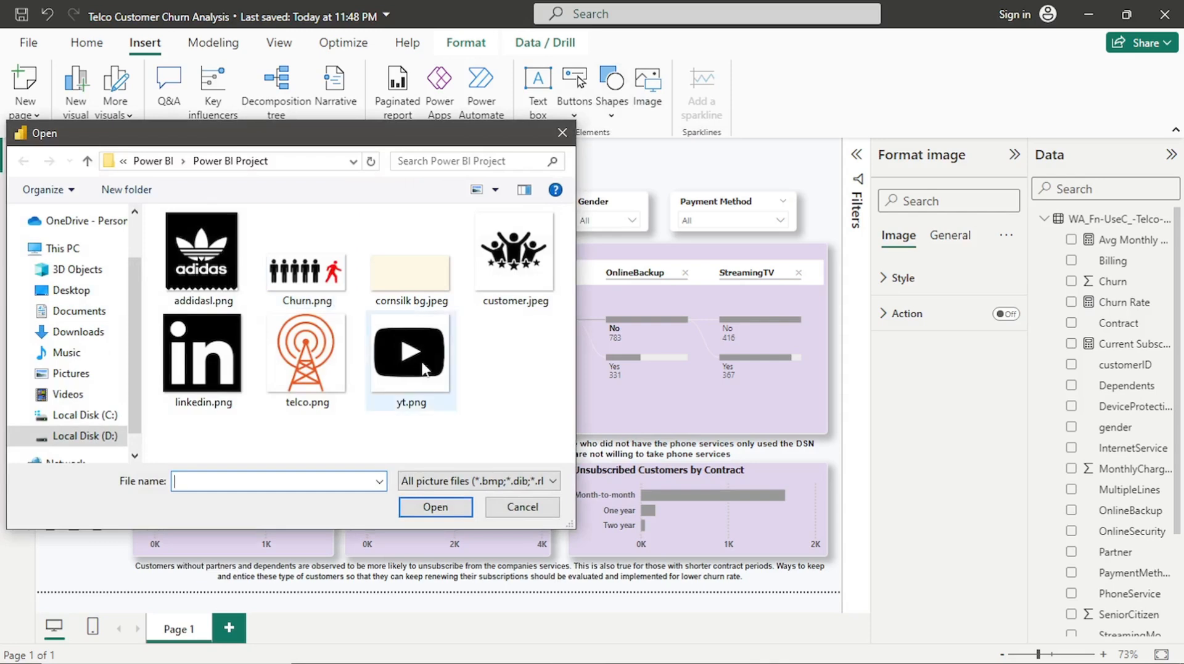
{"action": "left_click", "coordinate": [423, 367]}
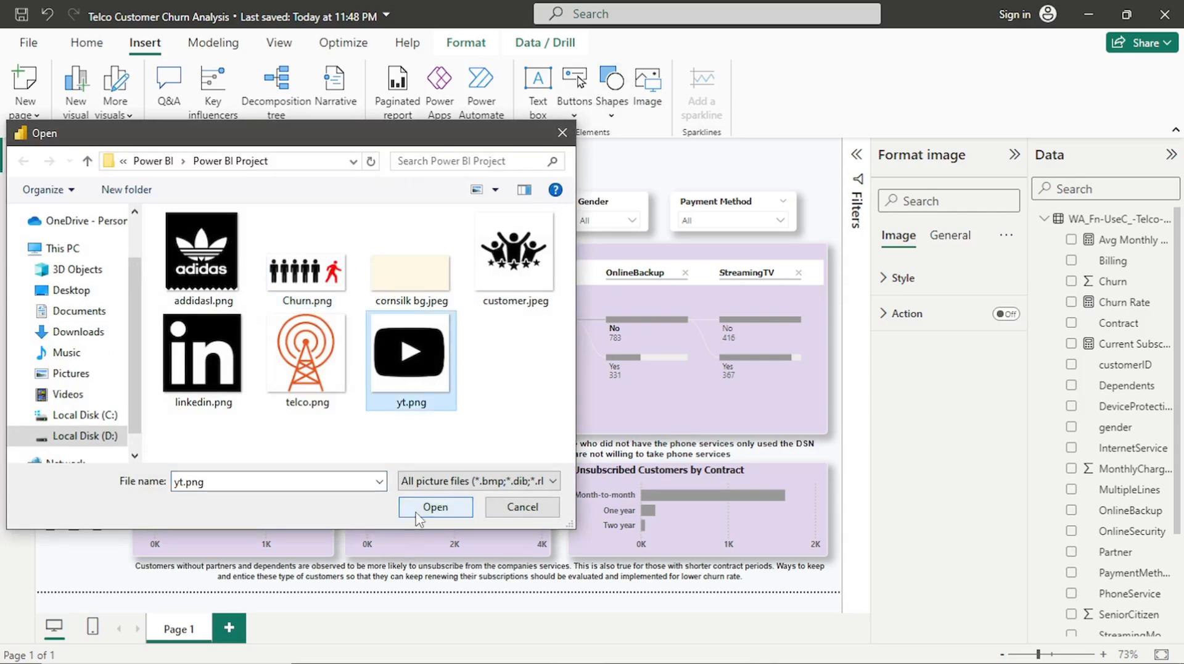
{"action": "left_click", "coordinate": [436, 506]}
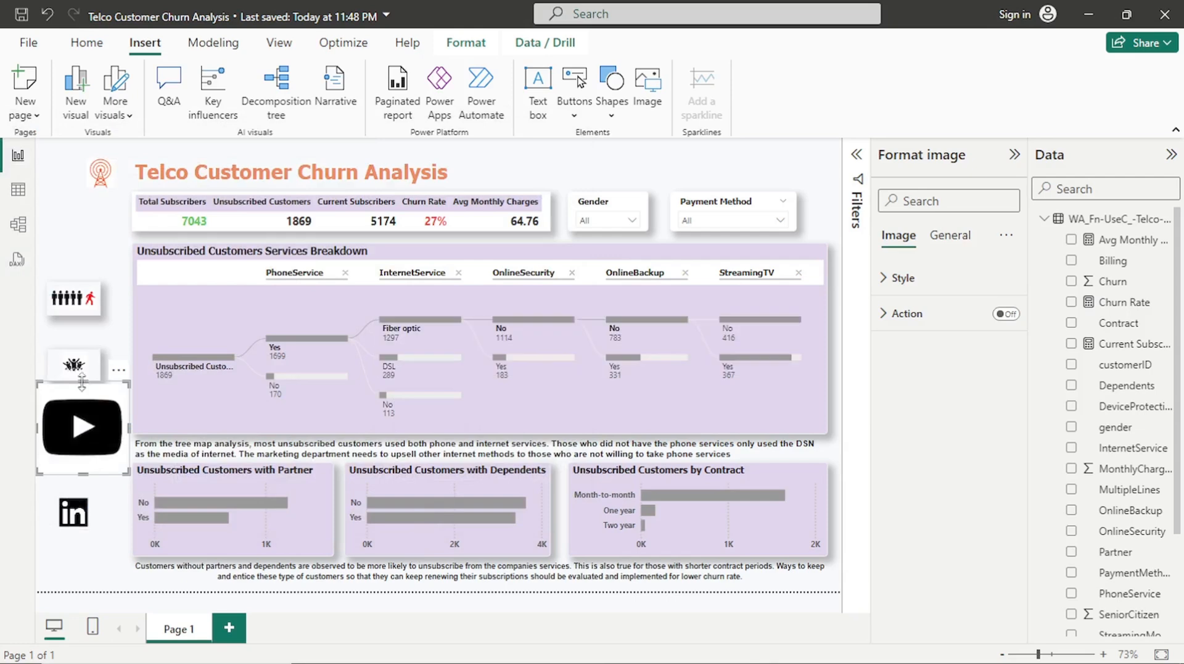
{"action": "left_click_drag", "start_coordinate": [82, 382], "coordinate": [82, 434]}
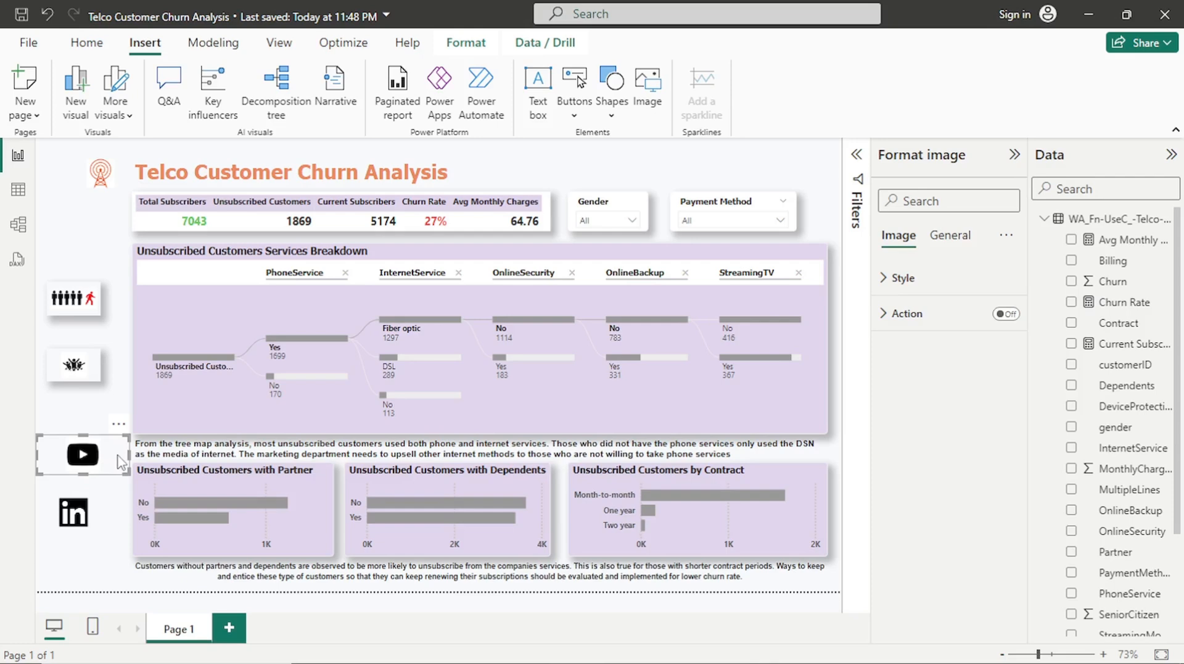
{"action": "left_click_drag", "start_coordinate": [127, 453], "coordinate": [73, 449]}
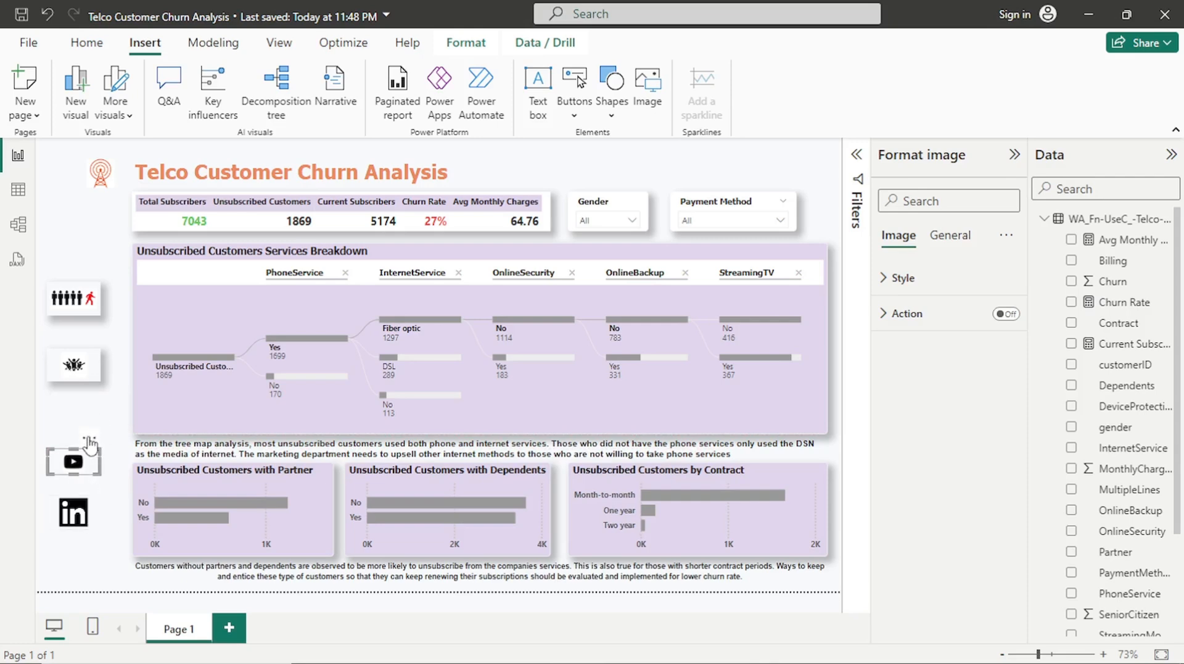
{"action": "left_click_drag", "start_coordinate": [92, 444], "coordinate": [95, 543]}
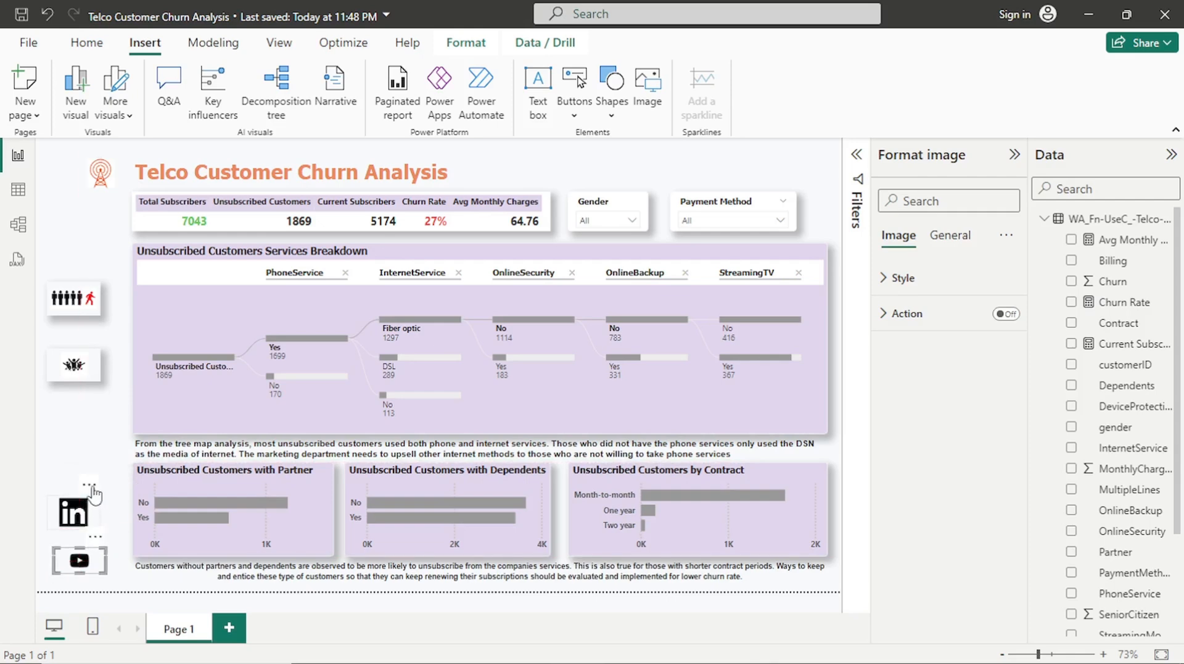
Move the LinkedIn icon slightly higher to leave more room above the YouTube icon
{"action": "left_click", "coordinate": [96, 483]}
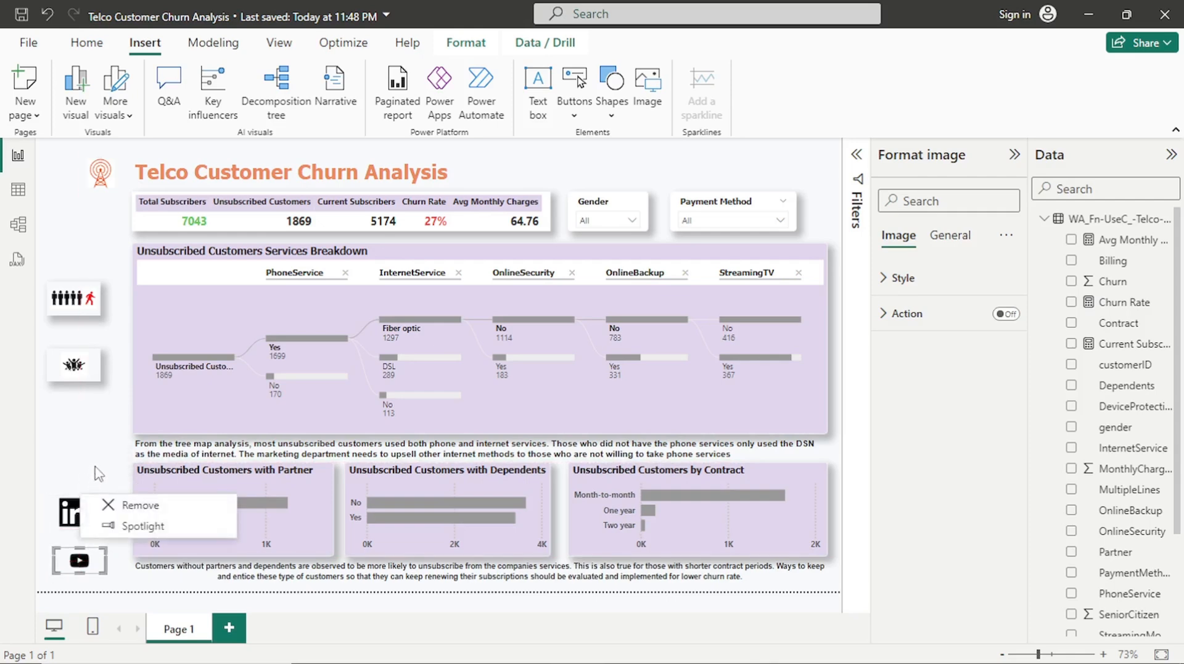
{"action": "left_click", "coordinate": [78, 439]}
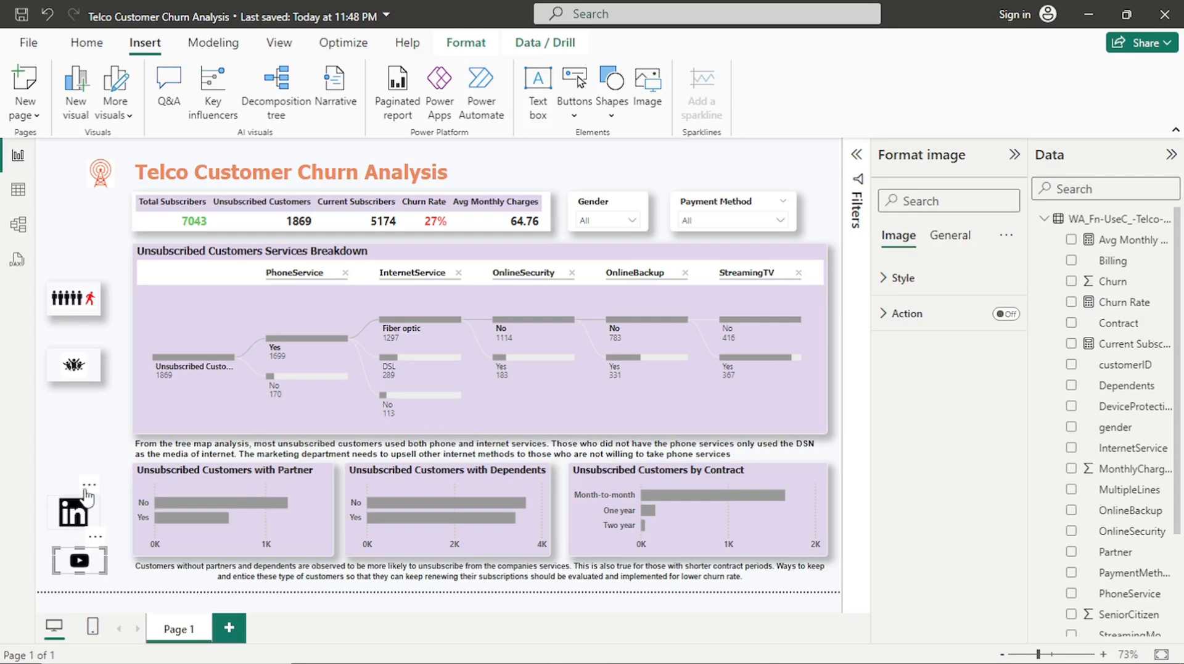
{"action": "left_click_drag", "start_coordinate": [88, 486], "coordinate": [88, 467]}
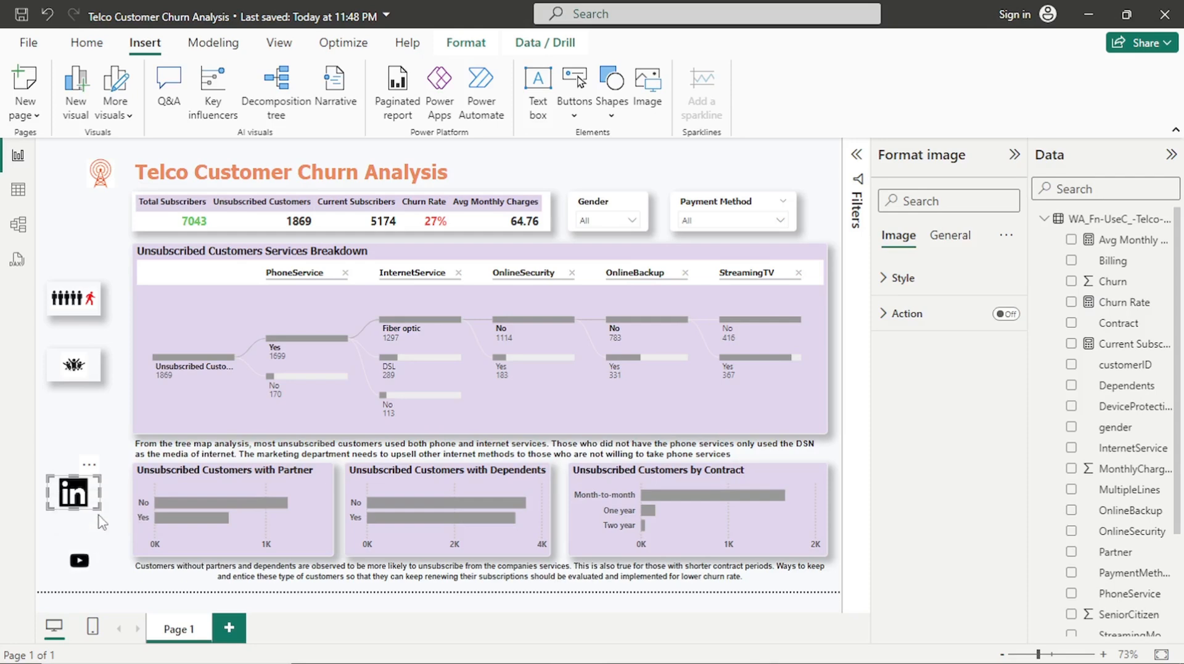
Enlarge the YouTube icon slightly and align it closely beneath the LinkedIn icon
{"action": "left_click", "coordinate": [93, 553]}
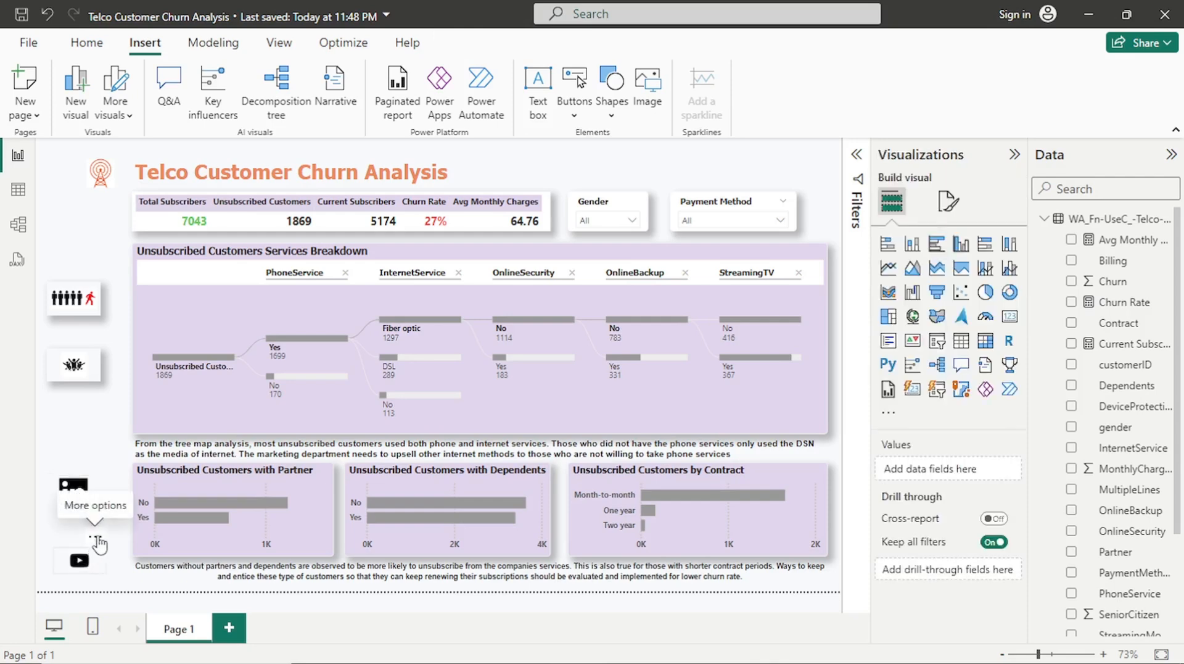
{"action": "left_click_drag", "start_coordinate": [96, 545], "coordinate": [95, 523]}
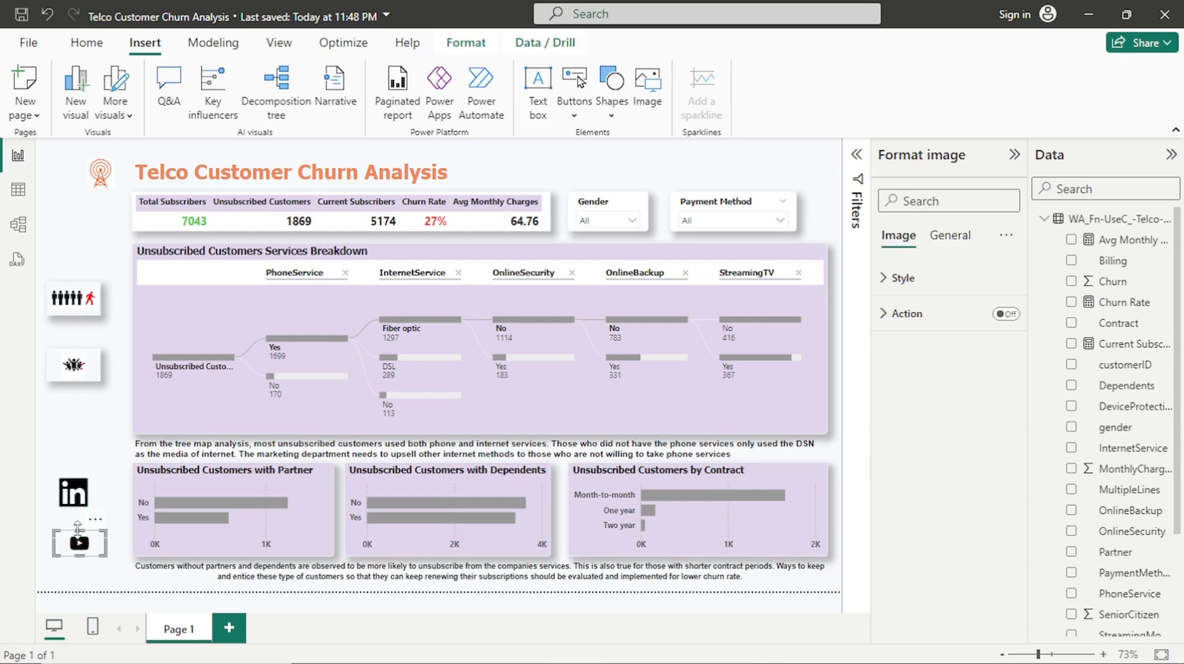
{"action": "mouse_move", "coordinate": [78, 529]}
{"action": "left_mouse_down"}
{"action": "mouse_move", "coordinate": [79, 513]}
{"action": "mouse_move", "coordinate": [82, 530]}
{"action": "left_mouse_up"}
{"action": "left_click", "coordinate": [111, 450]}
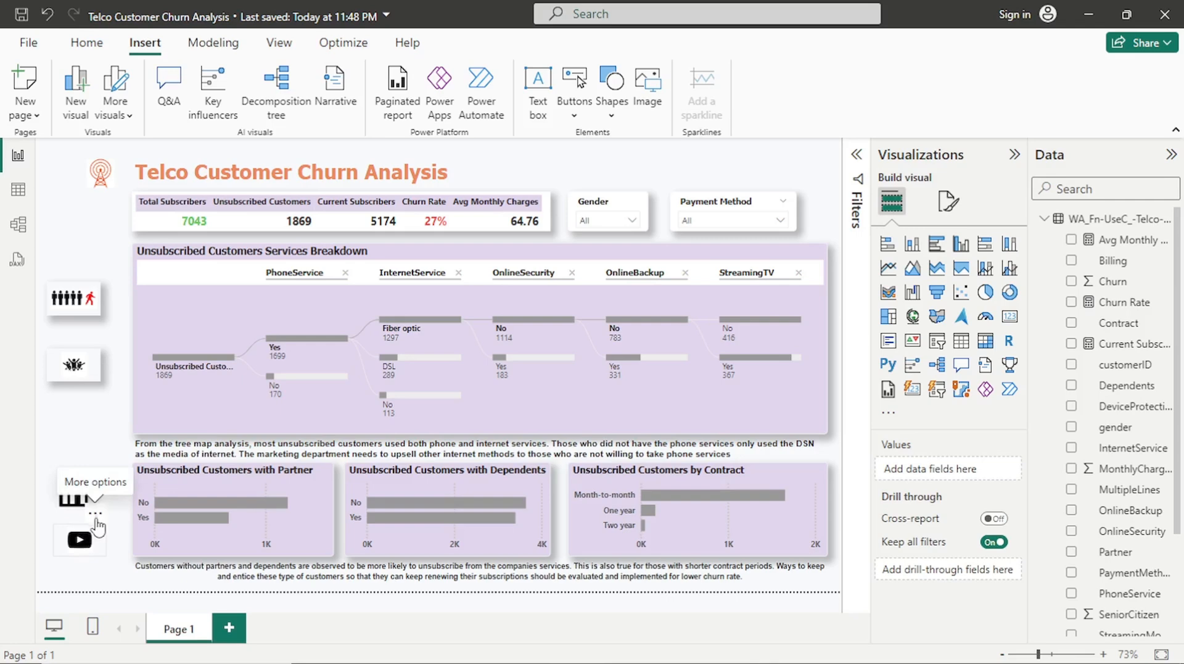
{"action": "left_click", "coordinate": [76, 532]}
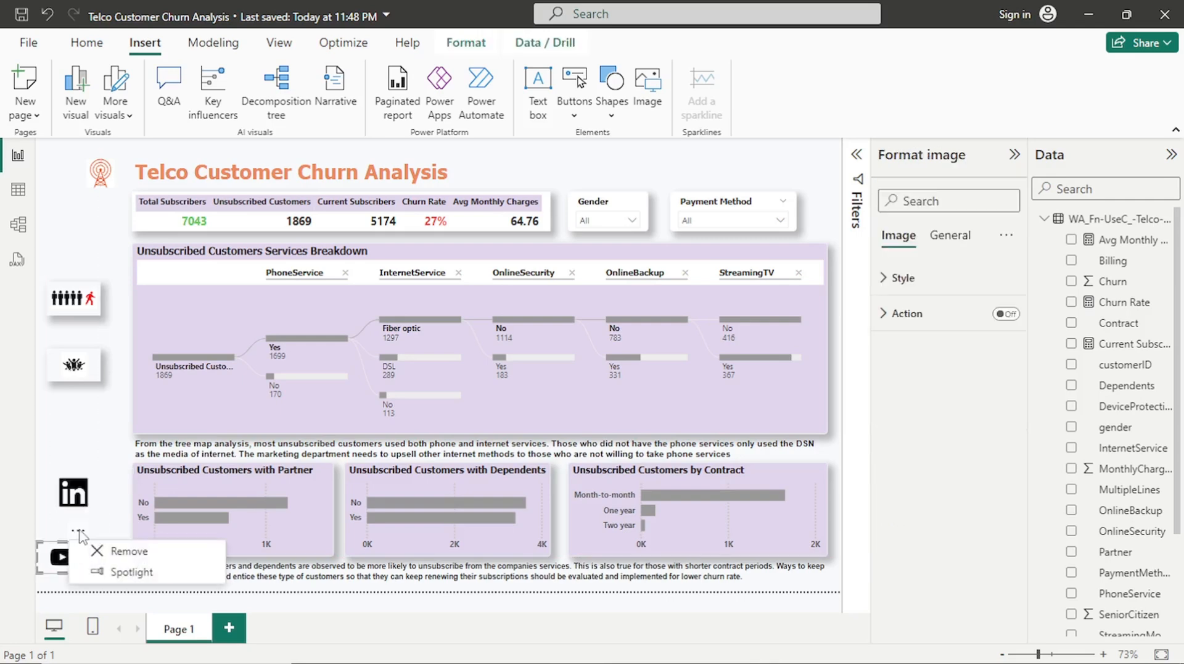
{"action": "left_click", "coordinate": [64, 541]}
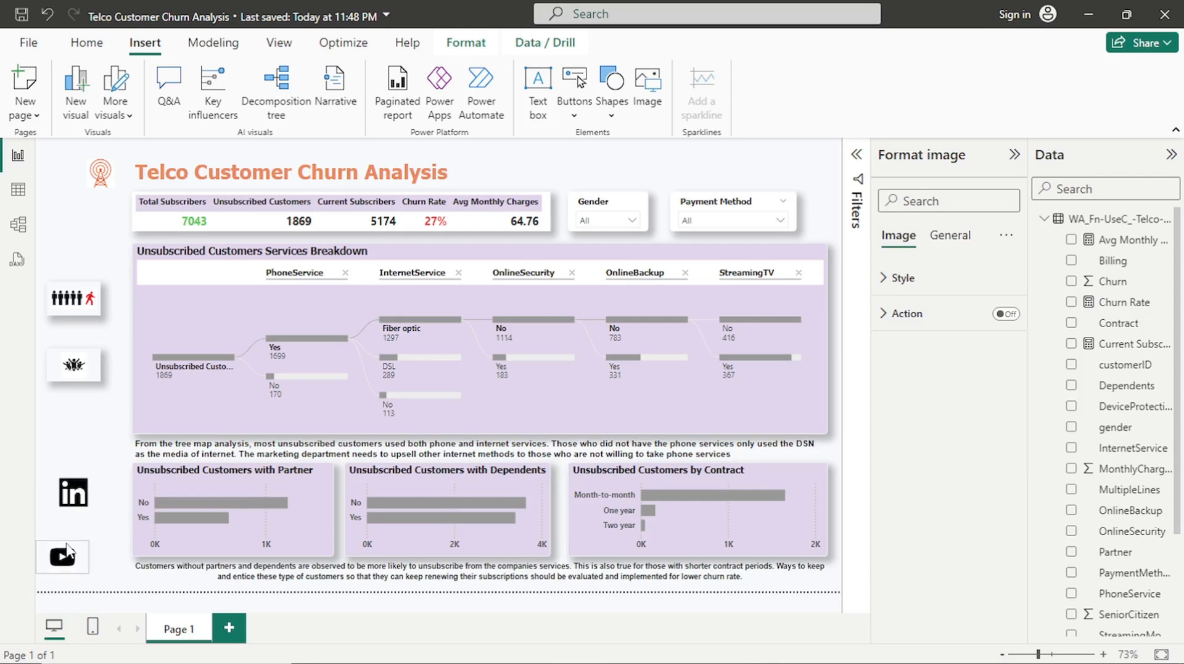
{"action": "left_click_drag", "start_coordinate": [78, 537], "coordinate": [90, 522]}
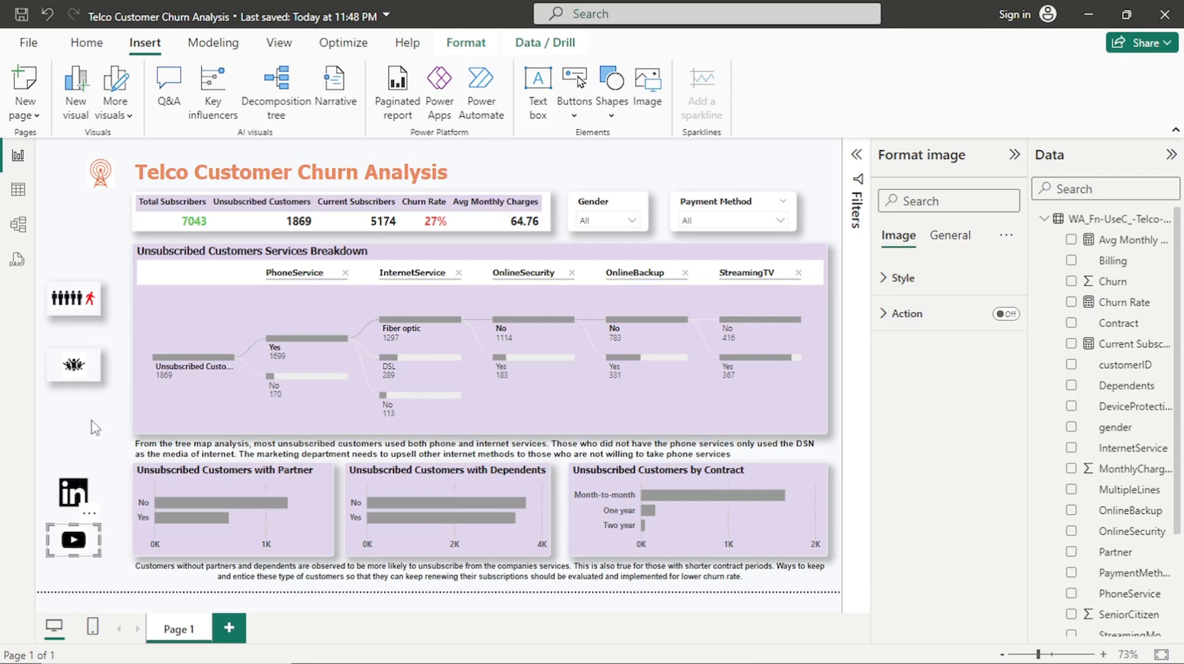
Widen the Unsubscribed Customers Services Breakdown decomposition tree by extending its left edge toward the column of icons
{"action": "left_click", "coordinate": [179, 356]}
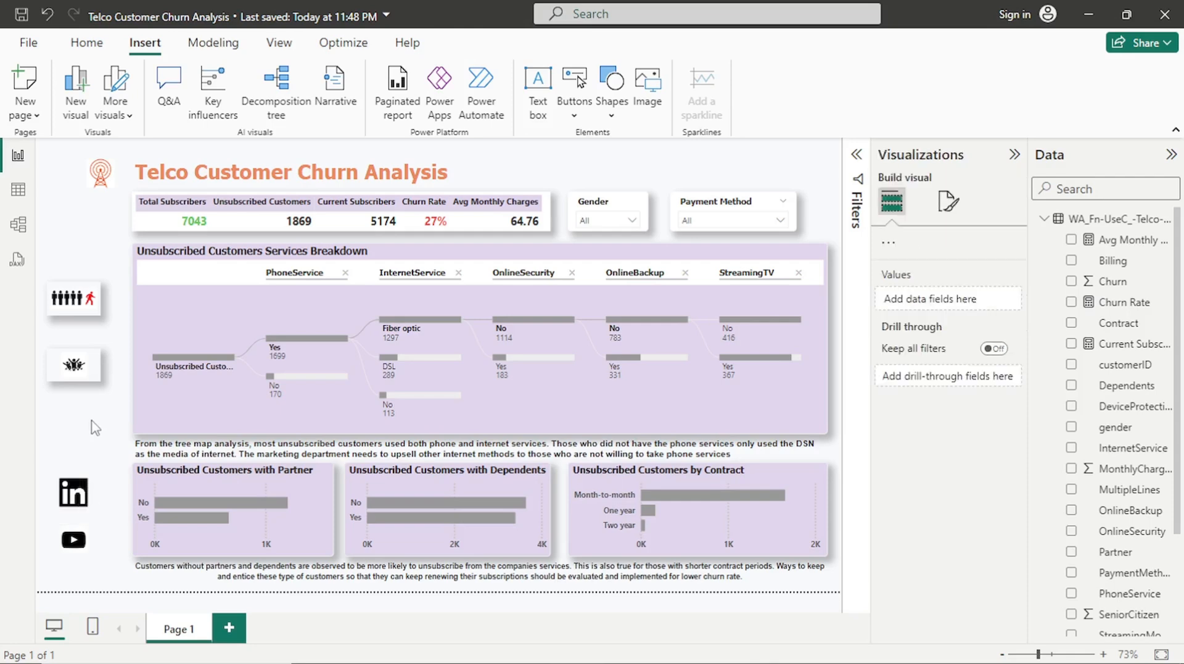
{"action": "left_click", "coordinate": [173, 390]}
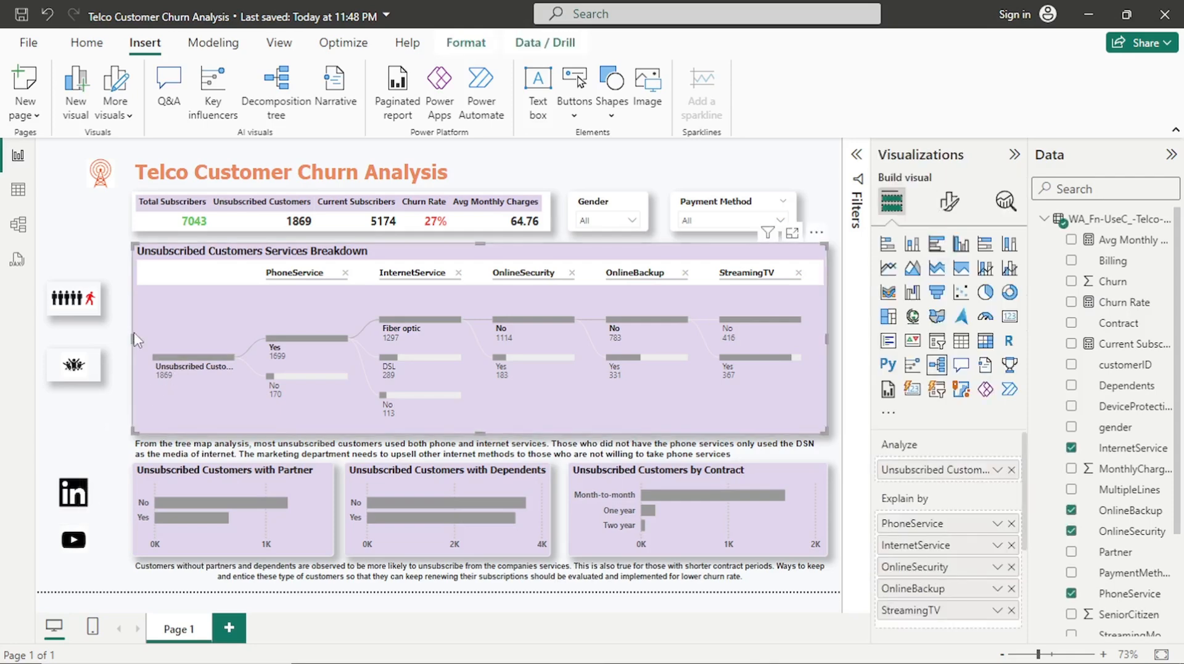
{"action": "left_click", "coordinate": [127, 347]}
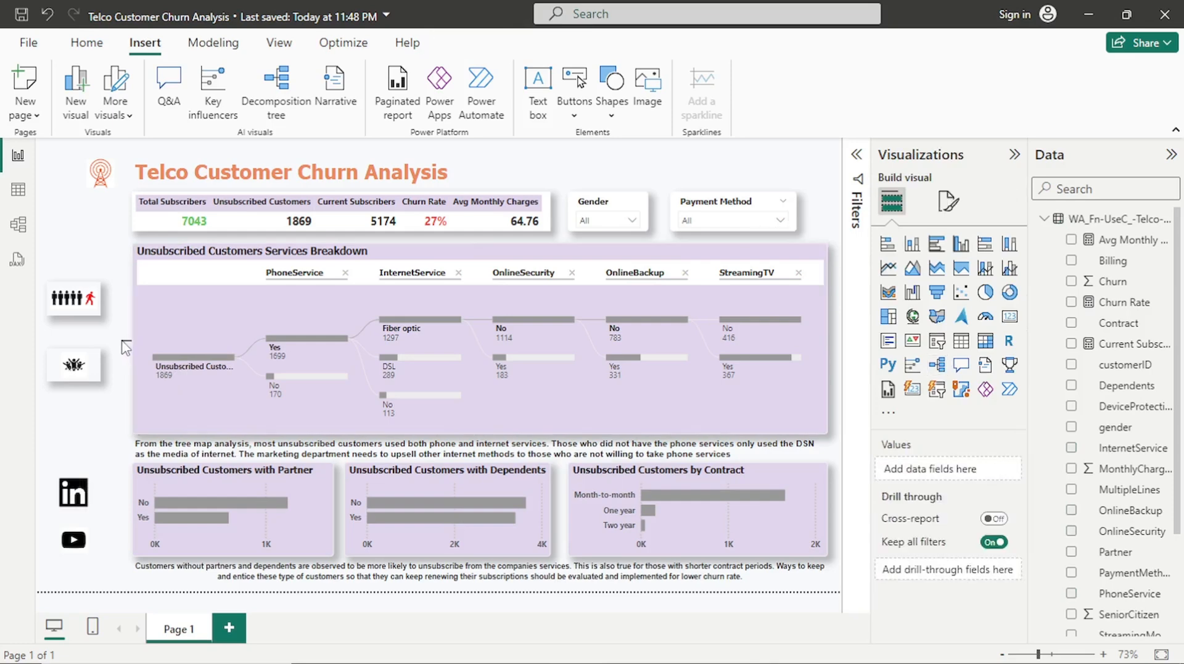
{"action": "left_click", "coordinate": [164, 336]}
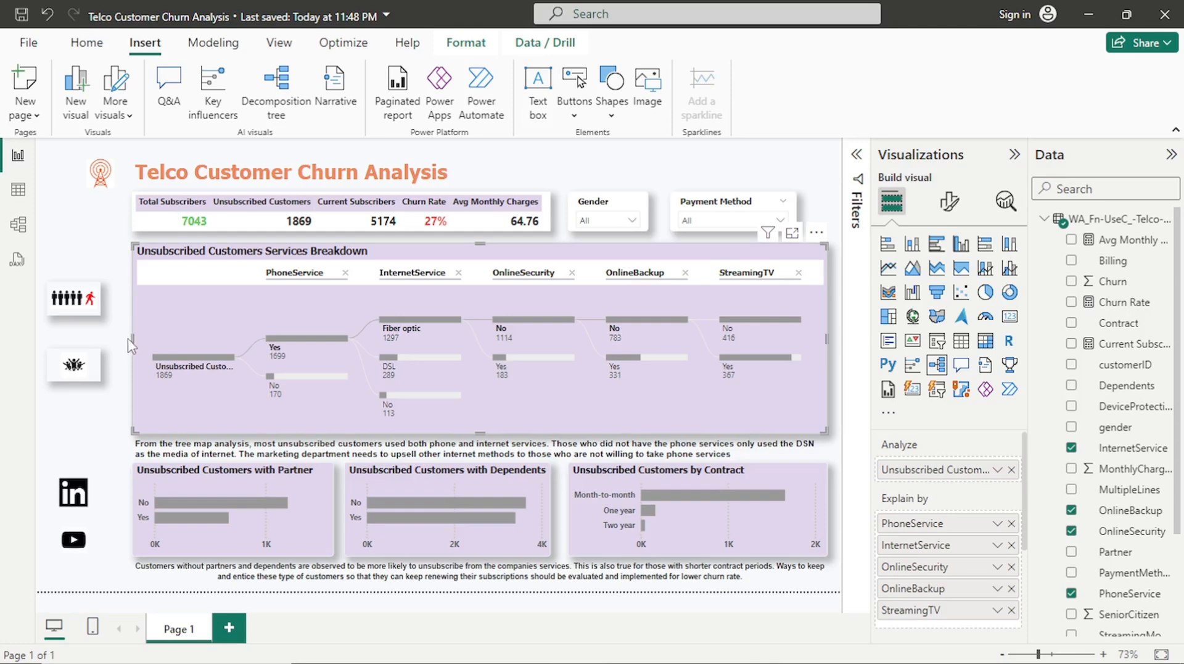
{"action": "left_click_drag", "start_coordinate": [128, 338], "coordinate": [112, 340]}
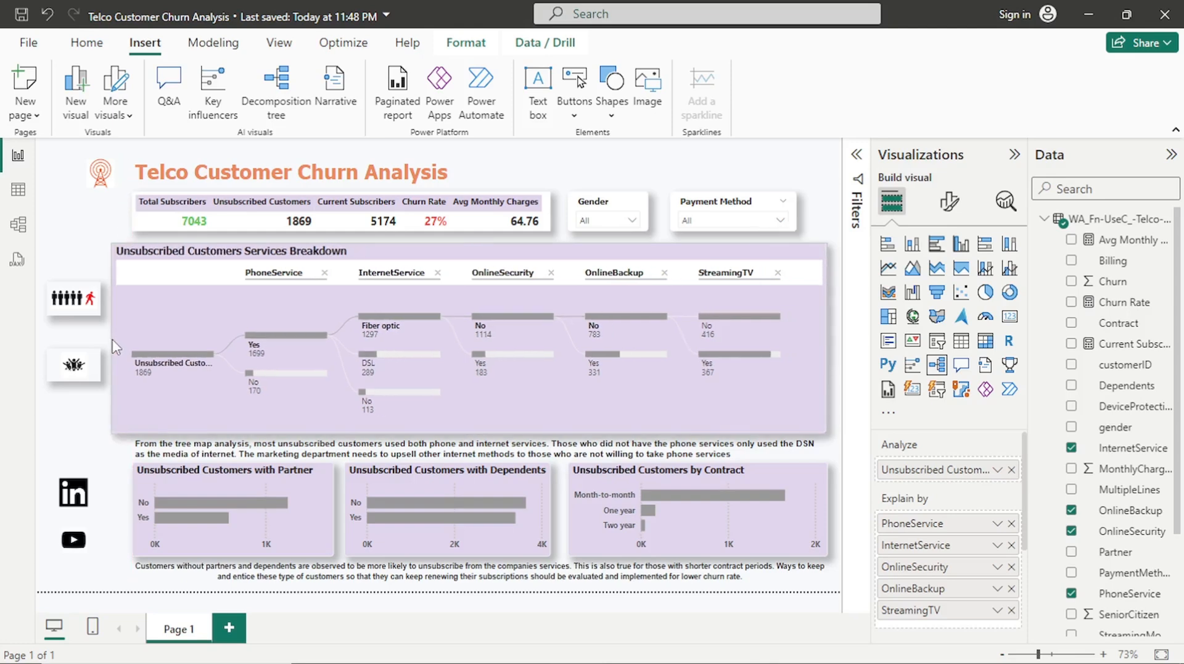
{"action": "left_click_drag", "start_coordinate": [112, 340], "coordinate": [112, 339]}
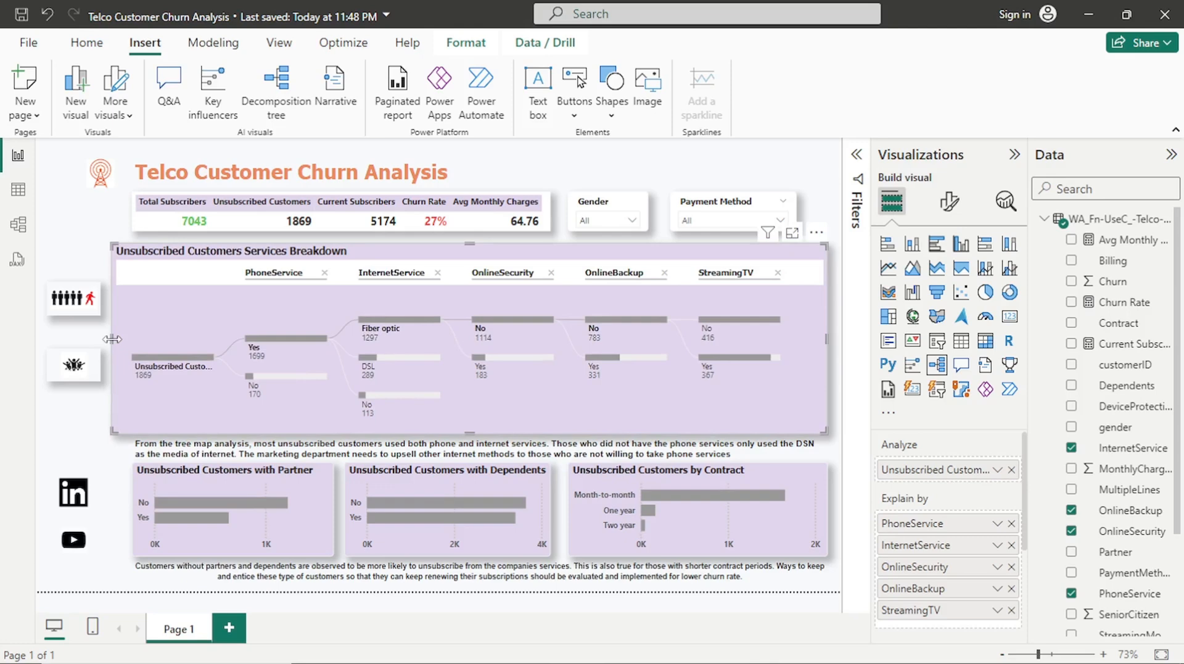
Extend the Unsubscribed Customers with Partner chart and the tree commentary text box to line up with the decomposition tree's left edge
{"action": "left_click", "coordinate": [301, 518]}
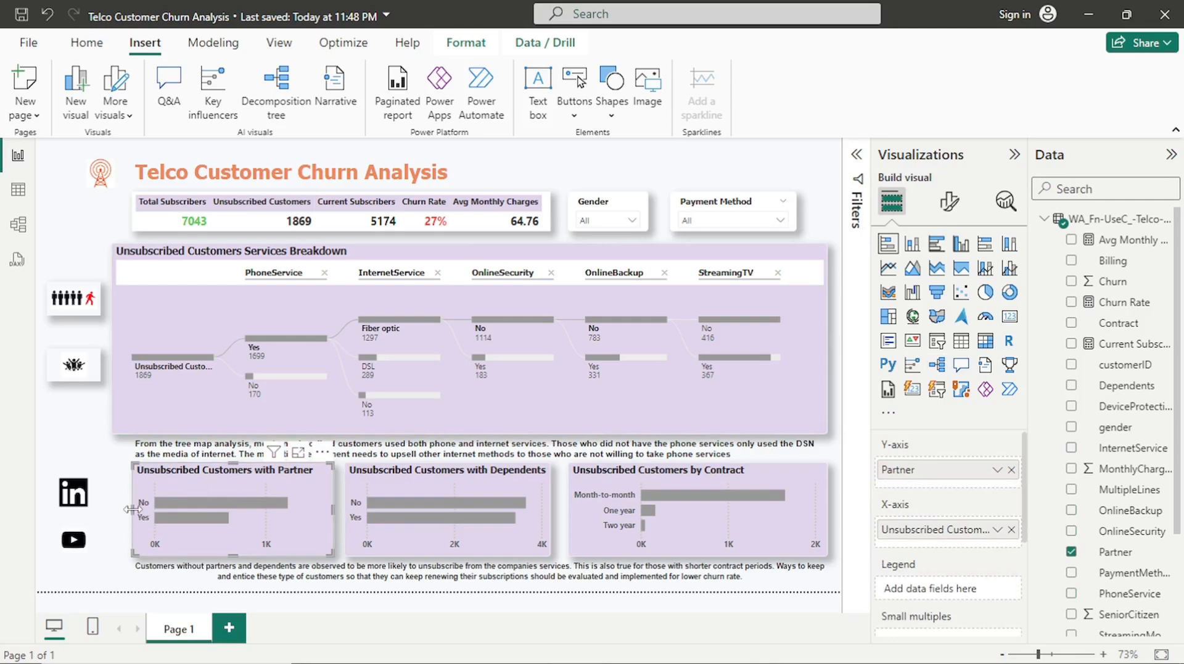
{"action": "left_click_drag", "start_coordinate": [132, 509], "coordinate": [114, 516]}
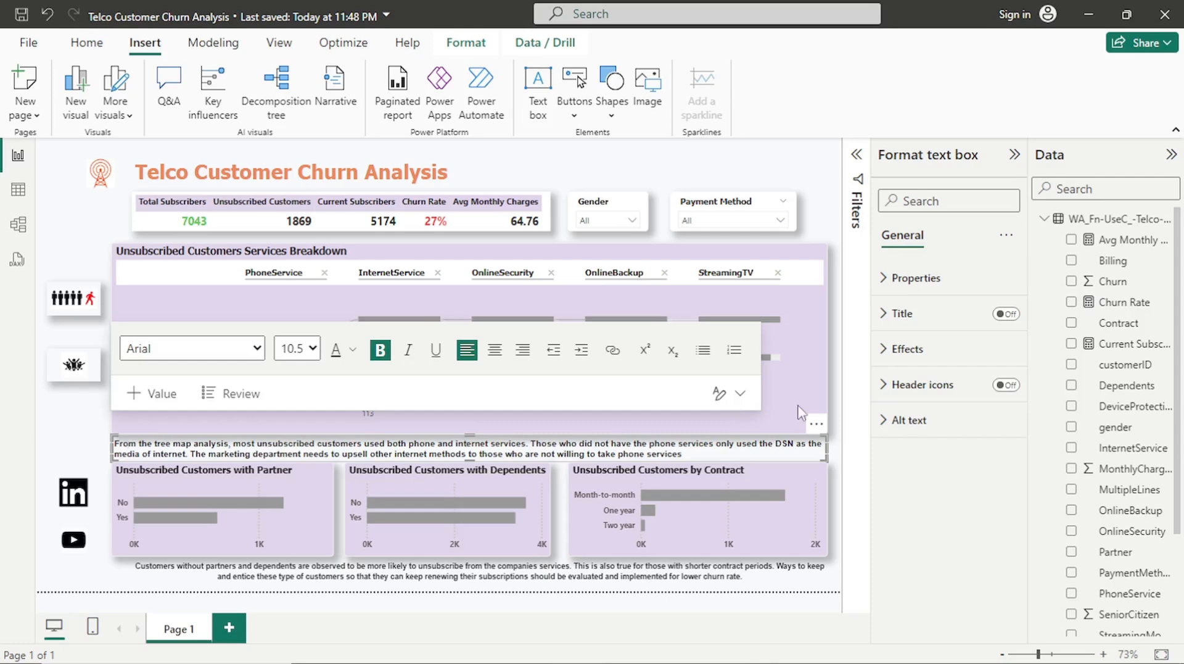
{"action": "left_click", "coordinate": [91, 436]}
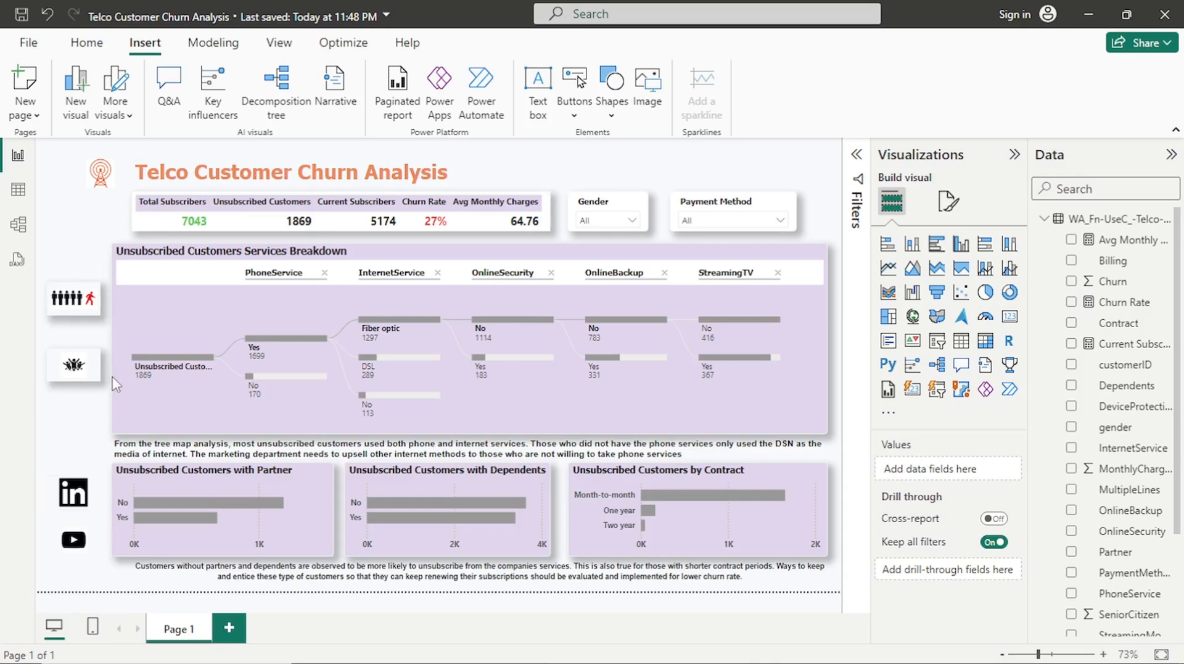
Rename the report page Page 1 as Churn Analysis
{"action": "double_click", "coordinate": [192, 629]}
{"action": "key", "text": "BackSpace"}
{"action": "key", "text": "BackSpace"}
{"action": "key", "text": "BackSpace"}
{"action": "key", "text": "BackSpace"}
{"action": "key", "text": "BackSpace"}
{"action": "key", "text": "BackSpace"}
{"action": "type", "text": "Churn Analysis"}
{"action": "key", "text": "Return"}
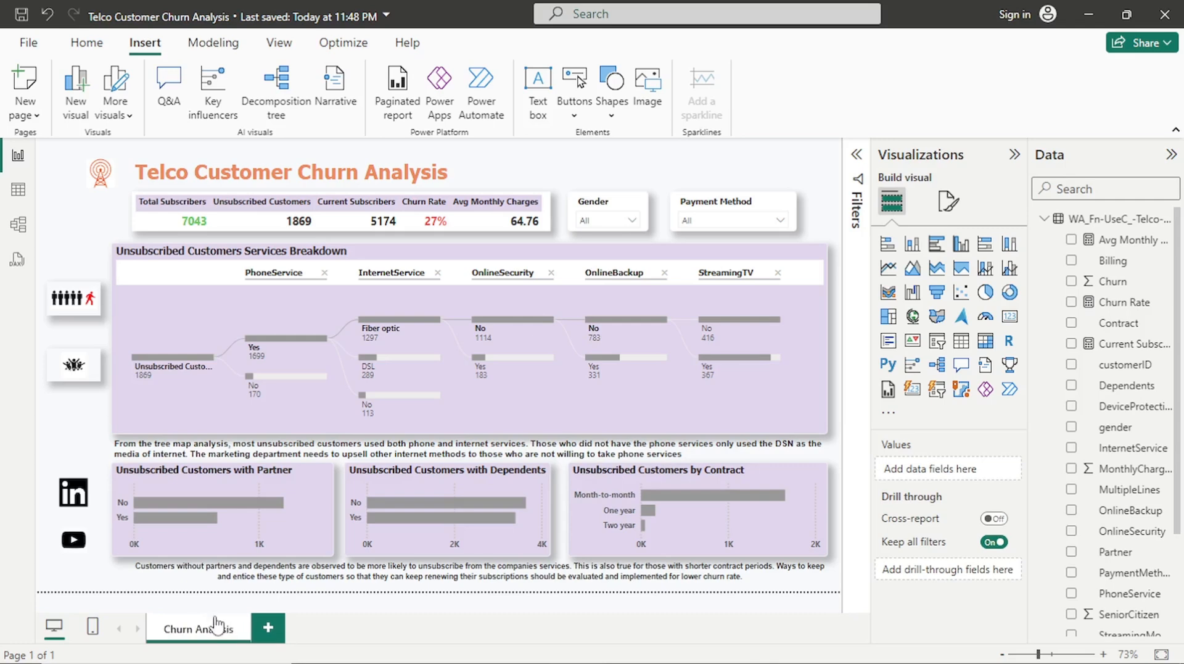
Duplicate the Churn Analysis page and rename the copy as Current Customers Analysis
{"action": "right_click", "coordinate": [188, 635]}
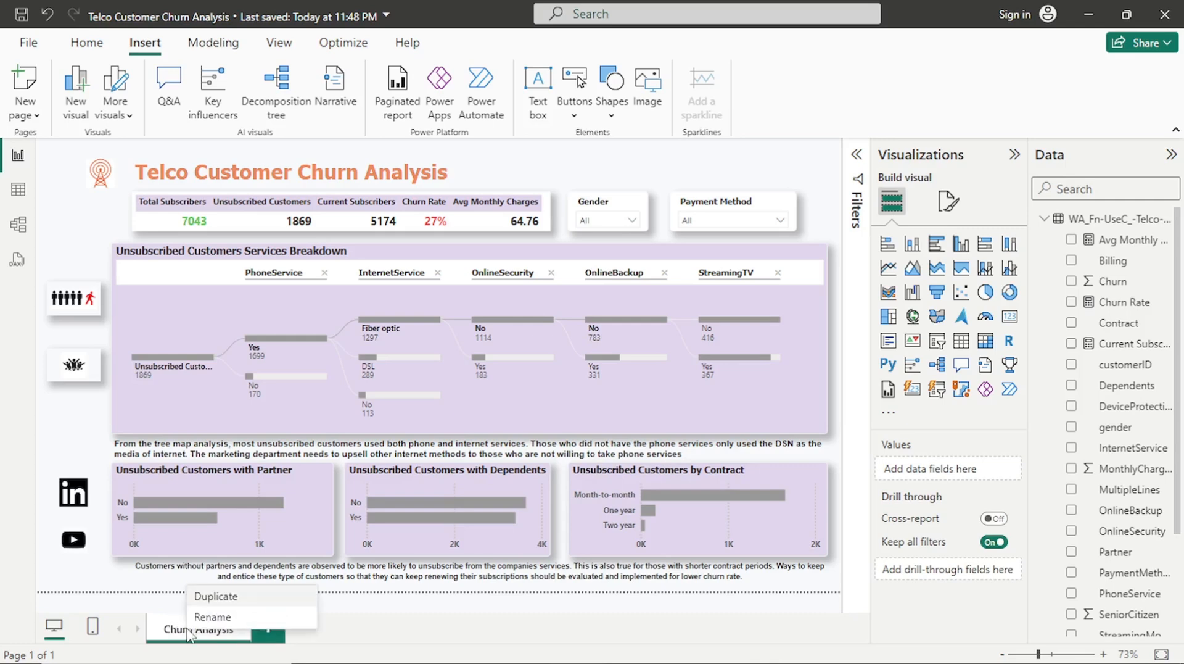
{"action": "left_click", "coordinate": [216, 596]}
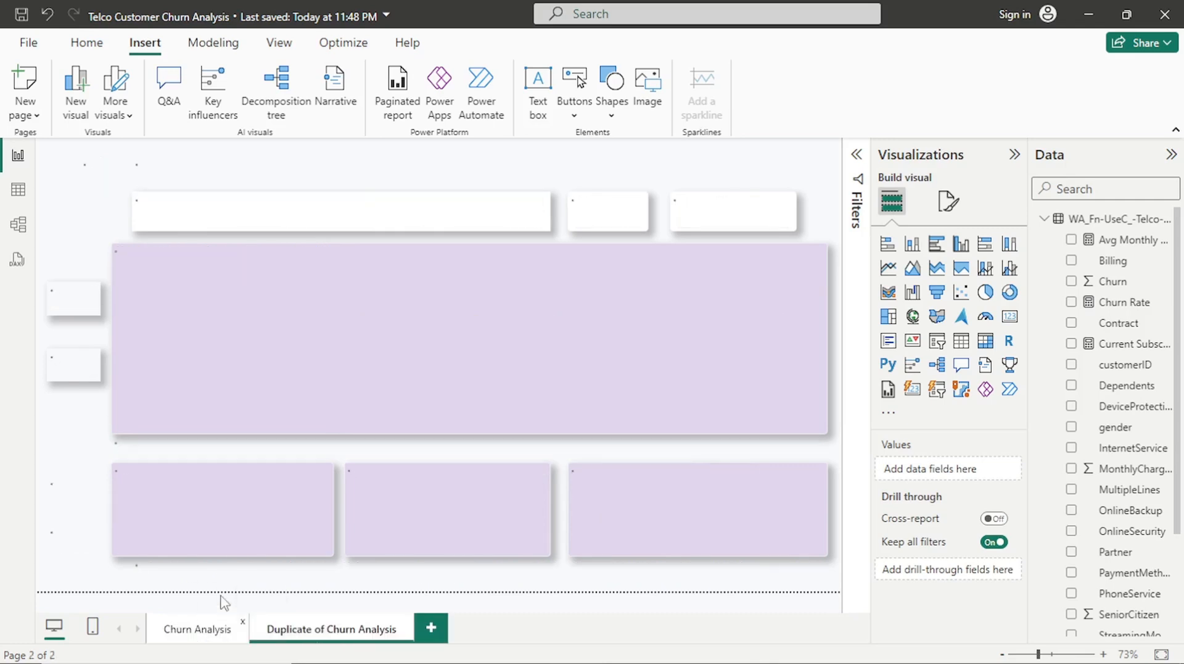
{"action": "double_click", "coordinate": [353, 632]}
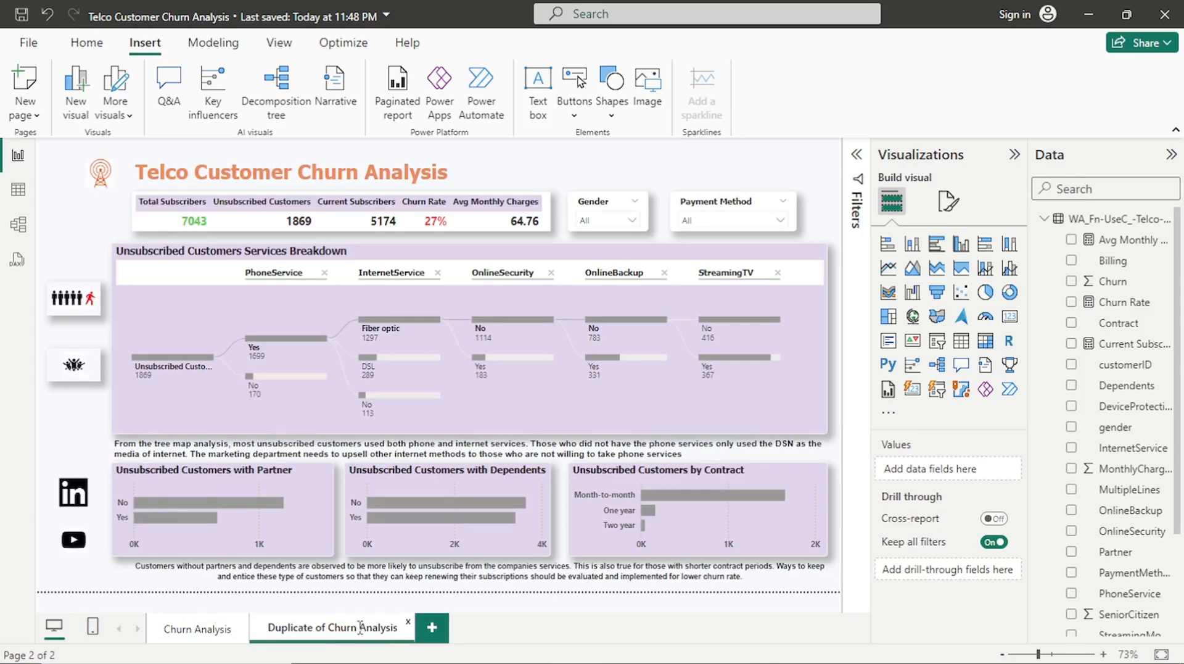
{"action": "left_click", "coordinate": [361, 627]}
{"action": "key", "text": "BackSpace"}
{"action": "key", "text": "BackSpace"}
{"action": "key", "text": "BackSpace"}
{"action": "key", "text": "BackSpace"}
{"action": "key", "text": "BackSpace"}
{"action": "key", "text": "BackSpace"}
{"action": "key", "text": "BackSpace"}
{"action": "key", "text": "BackSpace"}
{"action": "key", "text": "BackSpace"}
{"action": "key", "text": "BackSpace"}
{"action": "key", "text": "BackSpace"}
{"action": "key", "text": "BackSpace"}
{"action": "key", "text": "BackSpace"}
{"action": "key", "text": "BackSpace"}
{"action": "key", "text": "BackSpace"}
{"action": "key", "text": "BackSpace"}
{"action": "key", "text": "BackSpace"}
{"action": "key", "text": "BackSpace"}
{"action": "key", "text": "BackSpace"}
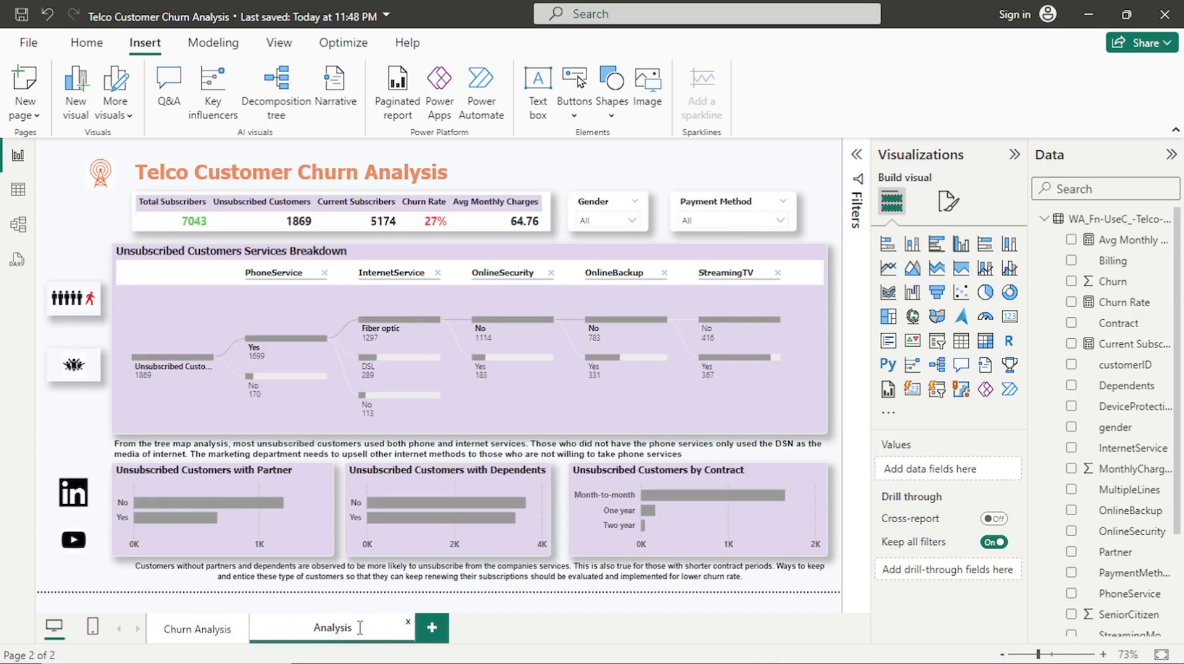
{"action": "type", "text": "c"}
{"action": "key", "text": "BackSpace"}
{"action": "type", "text": "Current Cus"}
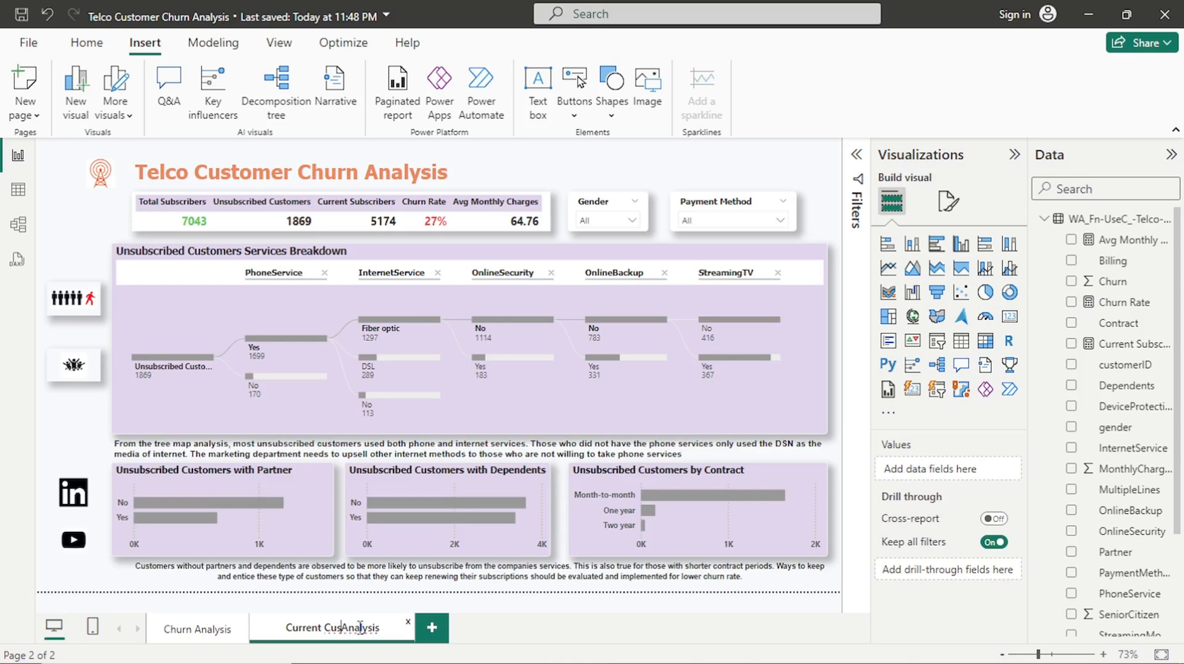
{"action": "type", "text": "tome"}
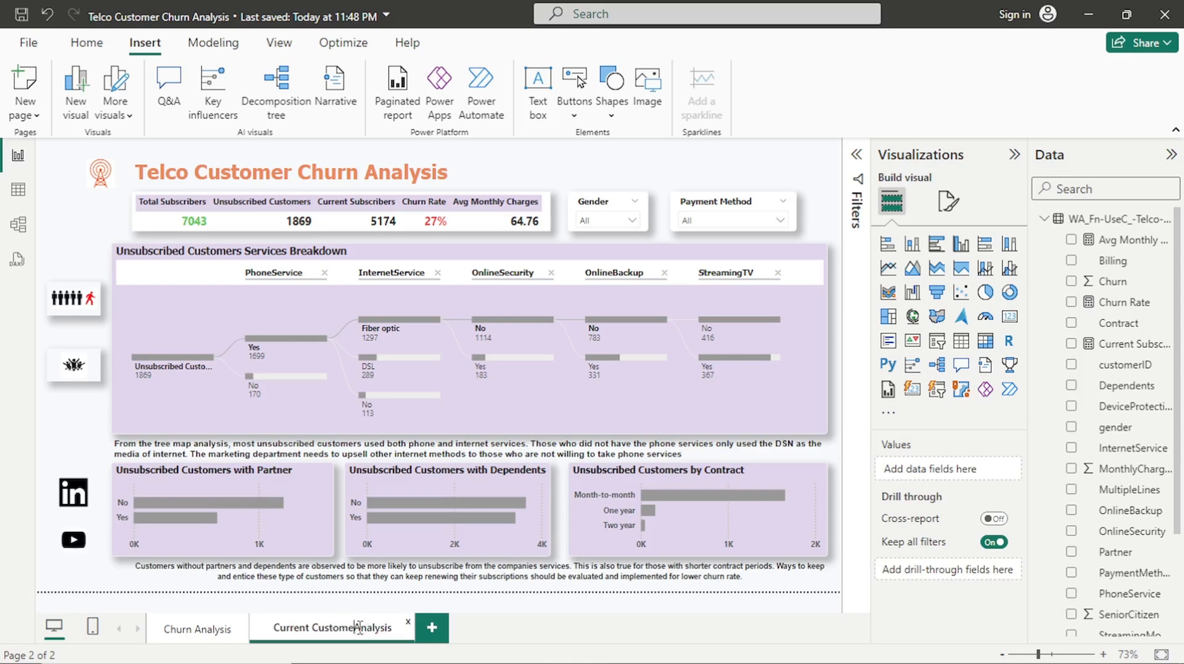
{"action": "type", "text": "rs"}
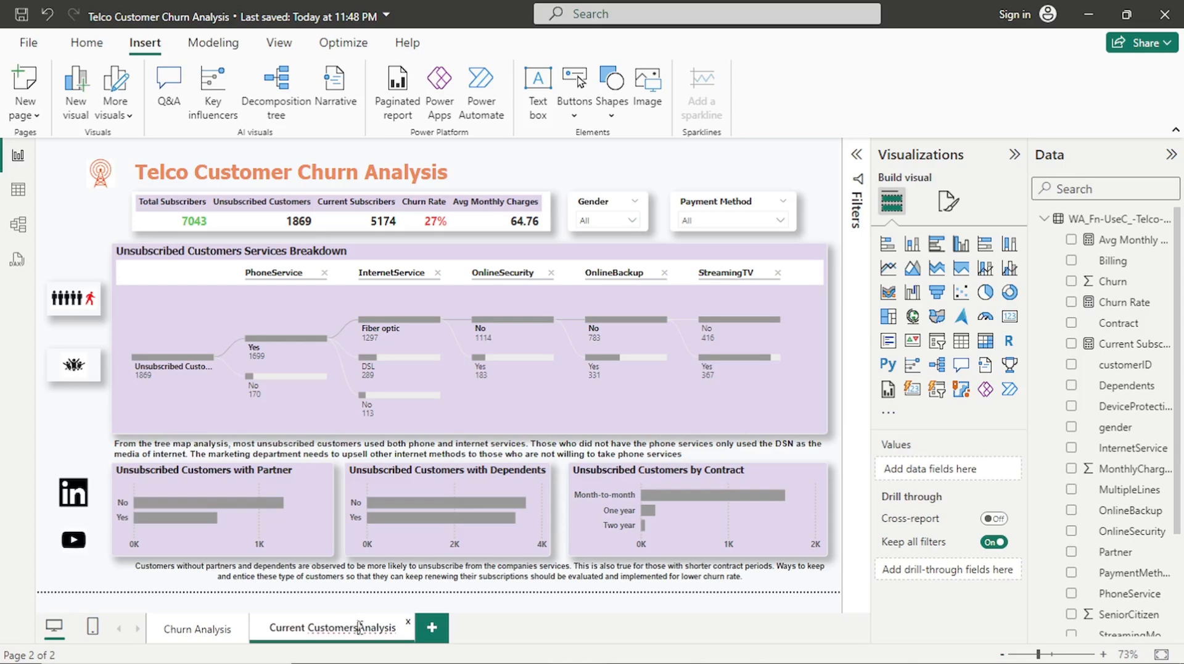
{"action": "key", "text": "Return"}
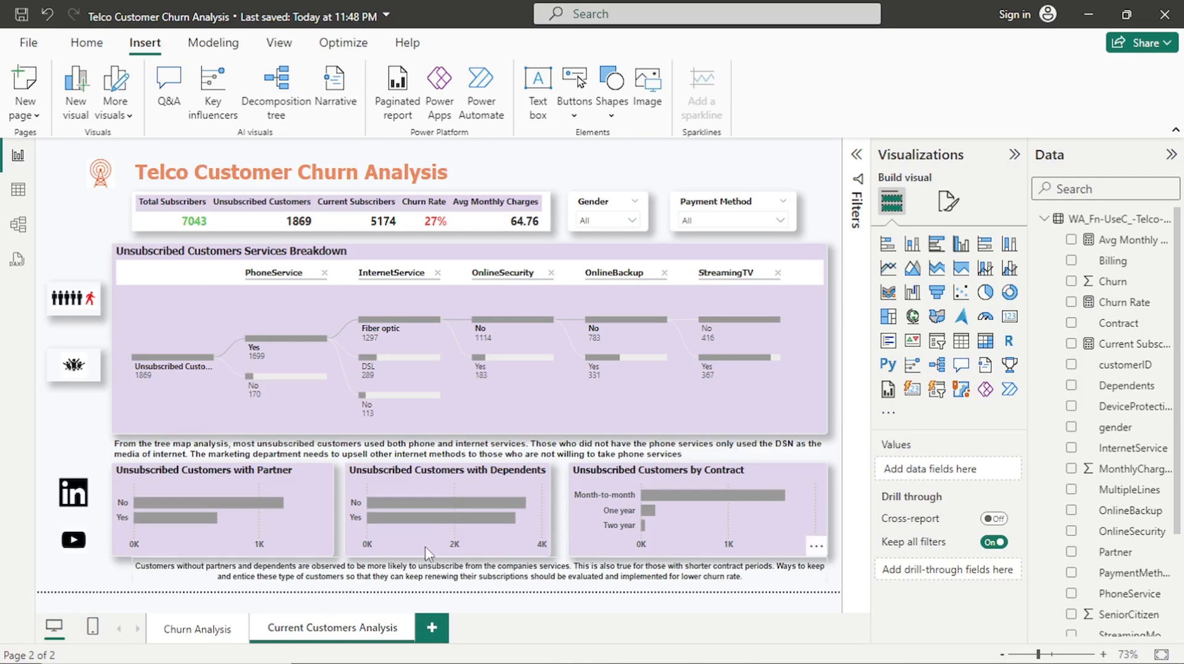
Remove all Explain by fields and the Unsubscribed Customers measure from the decomposition tree on the duplicated page
{"action": "left_click", "coordinate": [601, 398]}
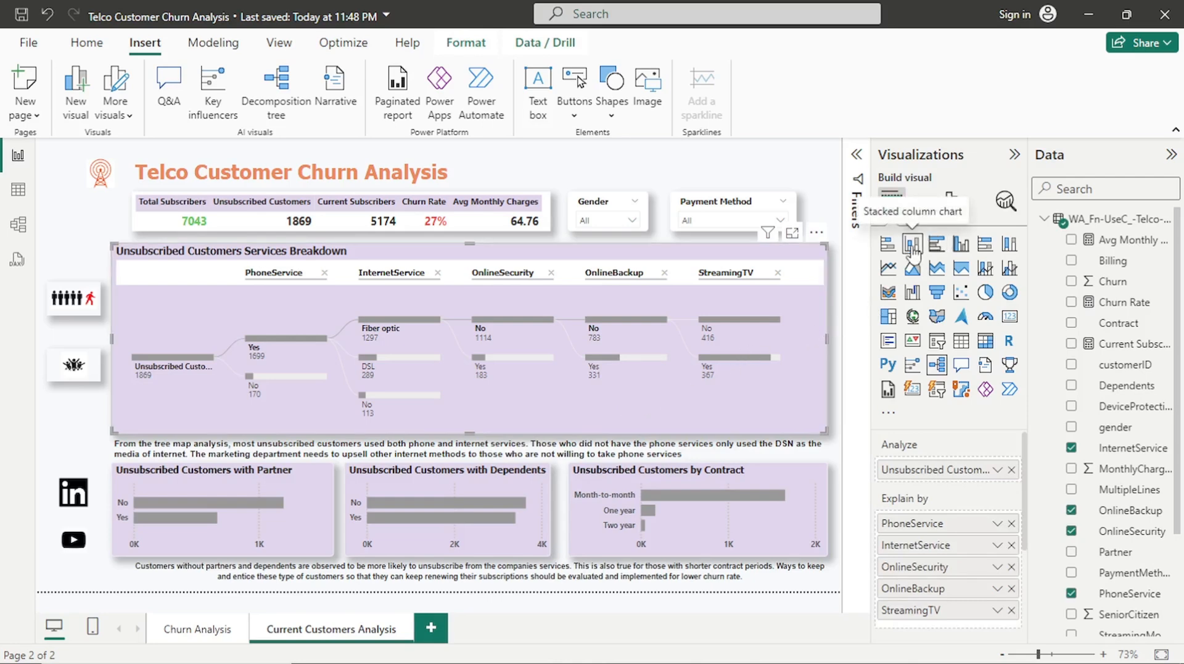
{"action": "left_click", "coordinate": [1011, 523]}
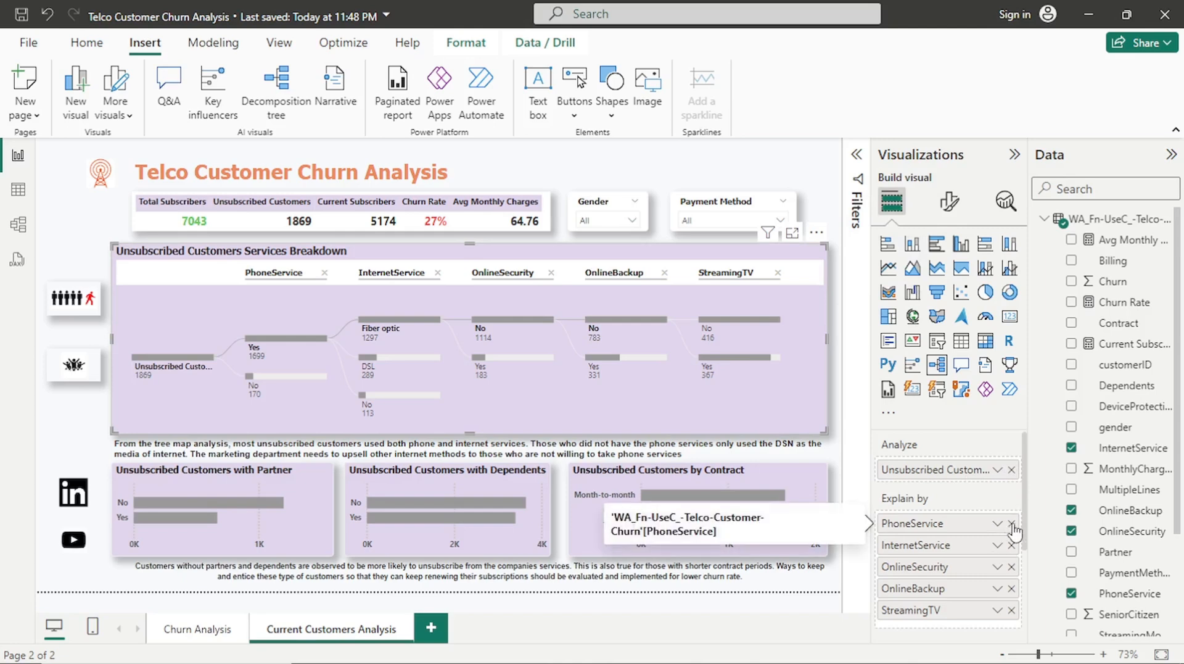
{"action": "left_click", "coordinate": [1012, 566]}
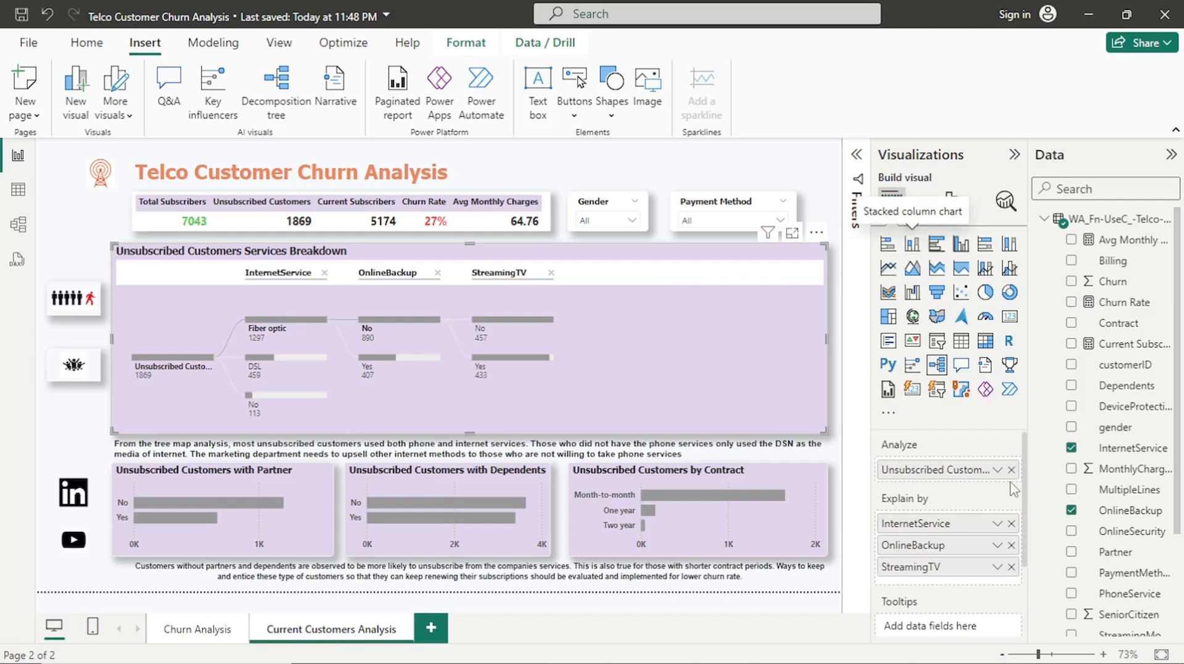
{"action": "left_click", "coordinate": [1012, 524]}
{"action": "left_click", "coordinate": [1012, 545]}
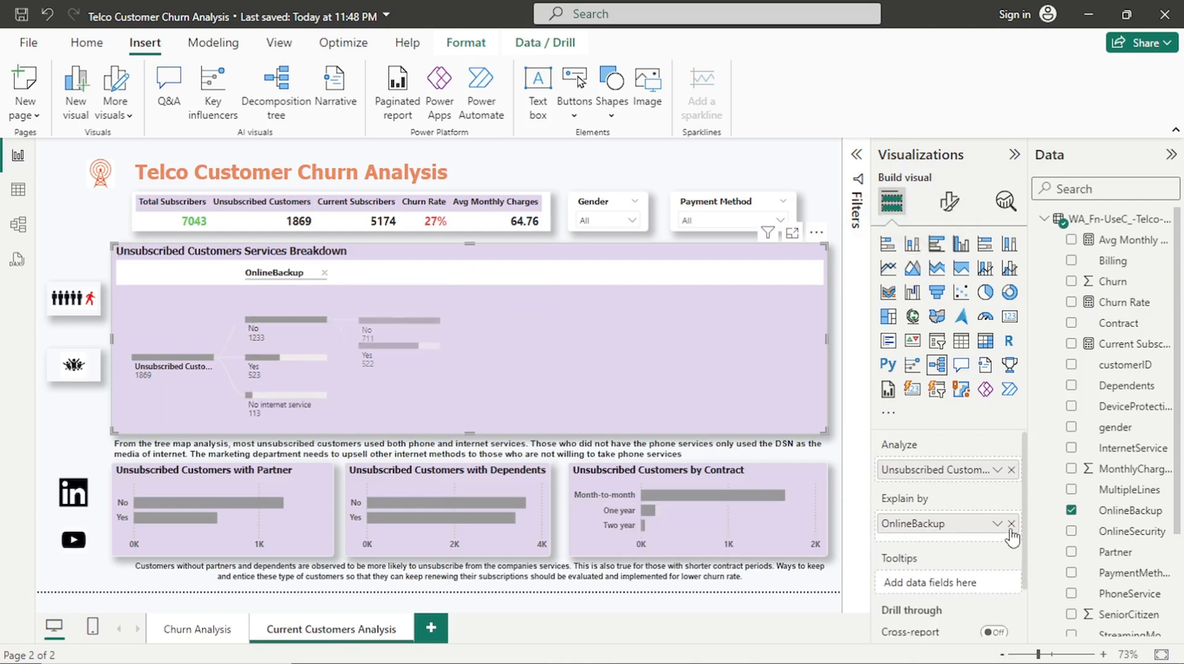
{"action": "left_click", "coordinate": [1011, 523]}
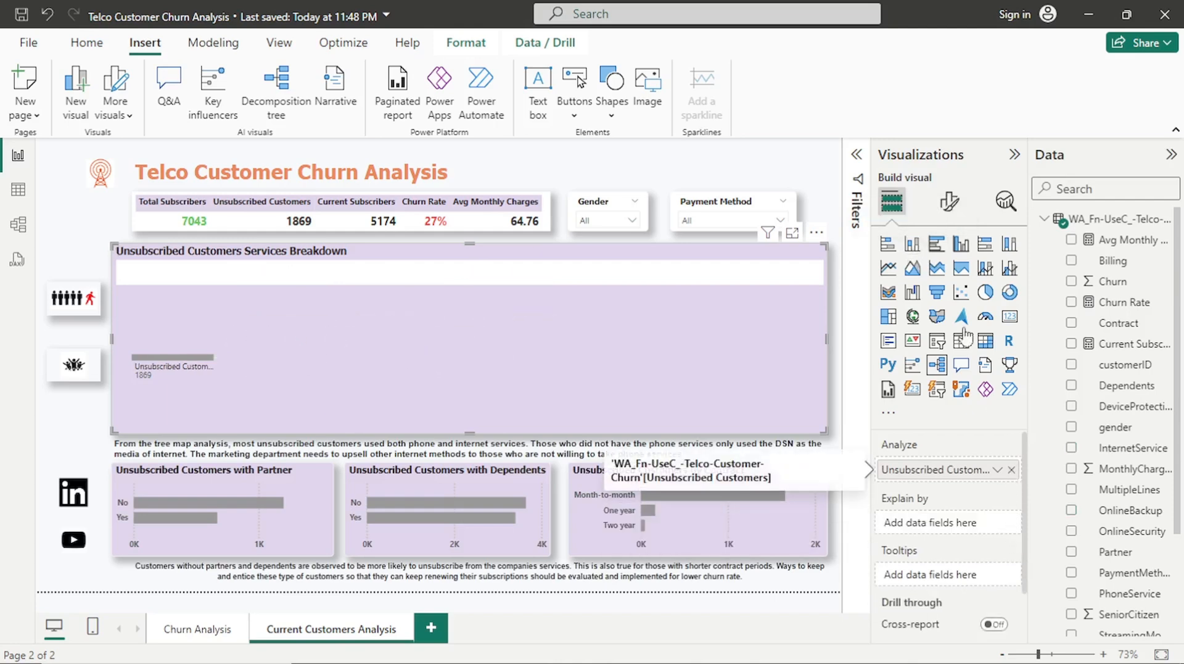
{"action": "left_click", "coordinate": [1012, 472]}
Convert the emptied visual to a stacked column chart with Current Subscribers on the Y-axis and tenure on the X-axis
{"action": "left_click", "coordinate": [918, 245]}
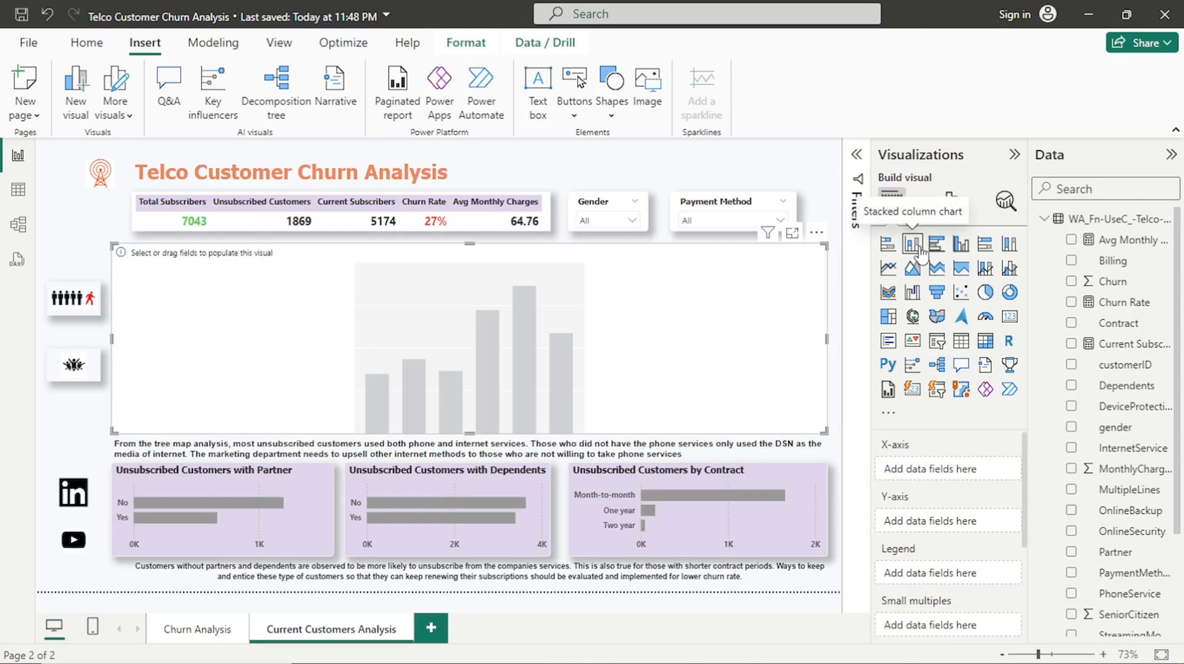
{"action": "scroll", "coordinate": [1124, 303], "scroll_direction": "down", "scroll_amount": 1}
{"action": "left_click_drag", "start_coordinate": [1124, 298], "coordinate": [971, 525]}
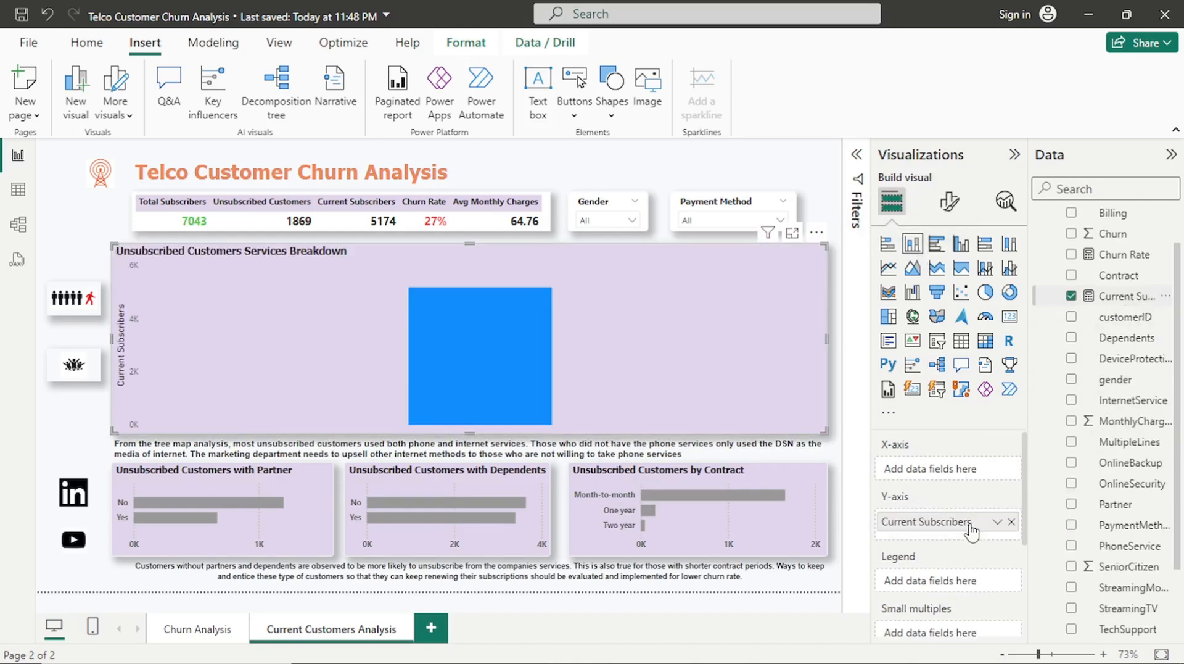
{"action": "scroll", "coordinate": [1104, 530], "scroll_direction": "down", "scroll_amount": 3}
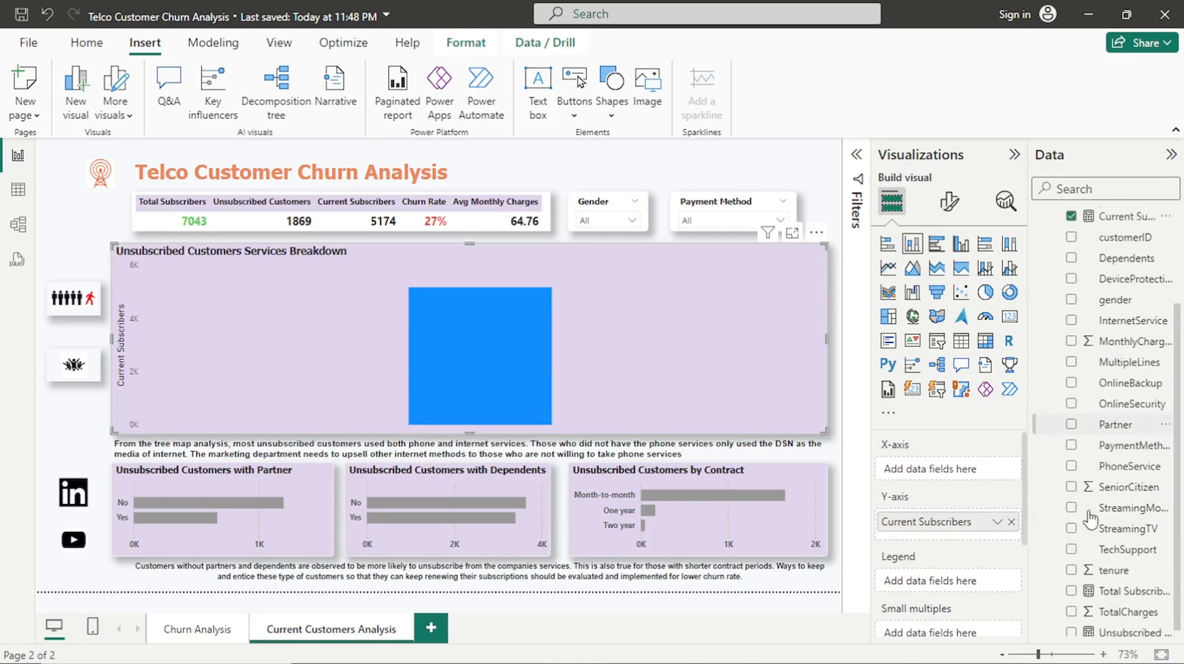
{"action": "left_click_drag", "start_coordinate": [1129, 566], "coordinate": [966, 477]}
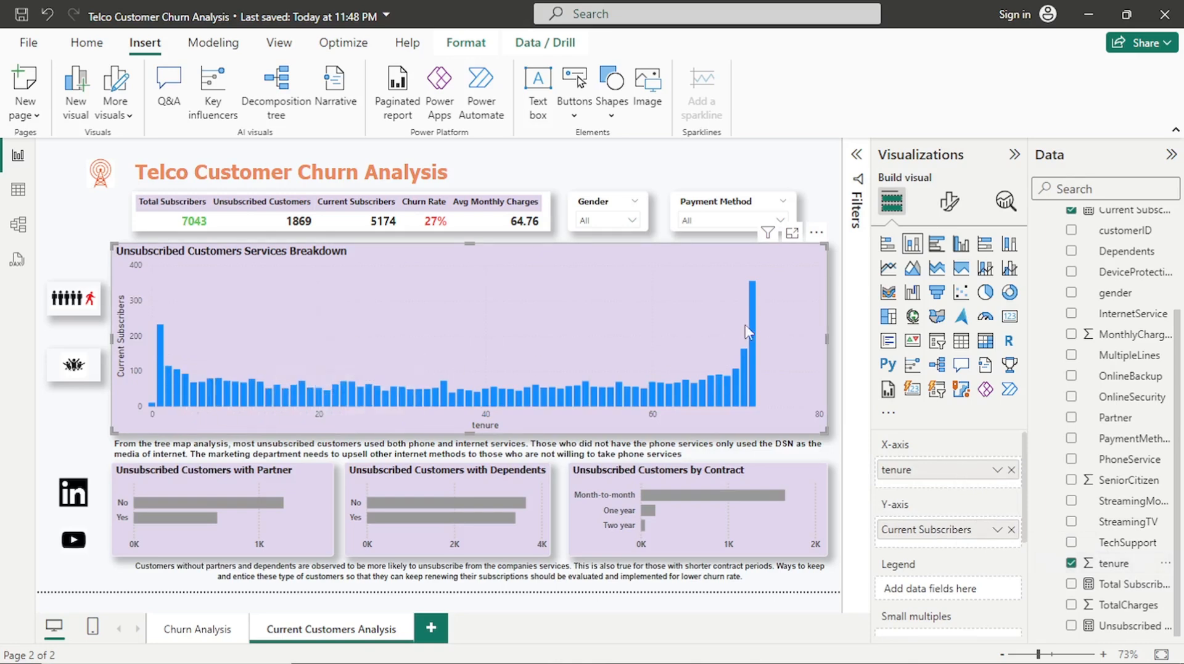
{"action": "mouse_move", "coordinate": [161, 405]}
{"action": "mouse_move", "coordinate": [755, 392]}
Recolor the tenure chart's columns with the recently used gray that matches the other charts
{"action": "left_click", "coordinate": [945, 213]}
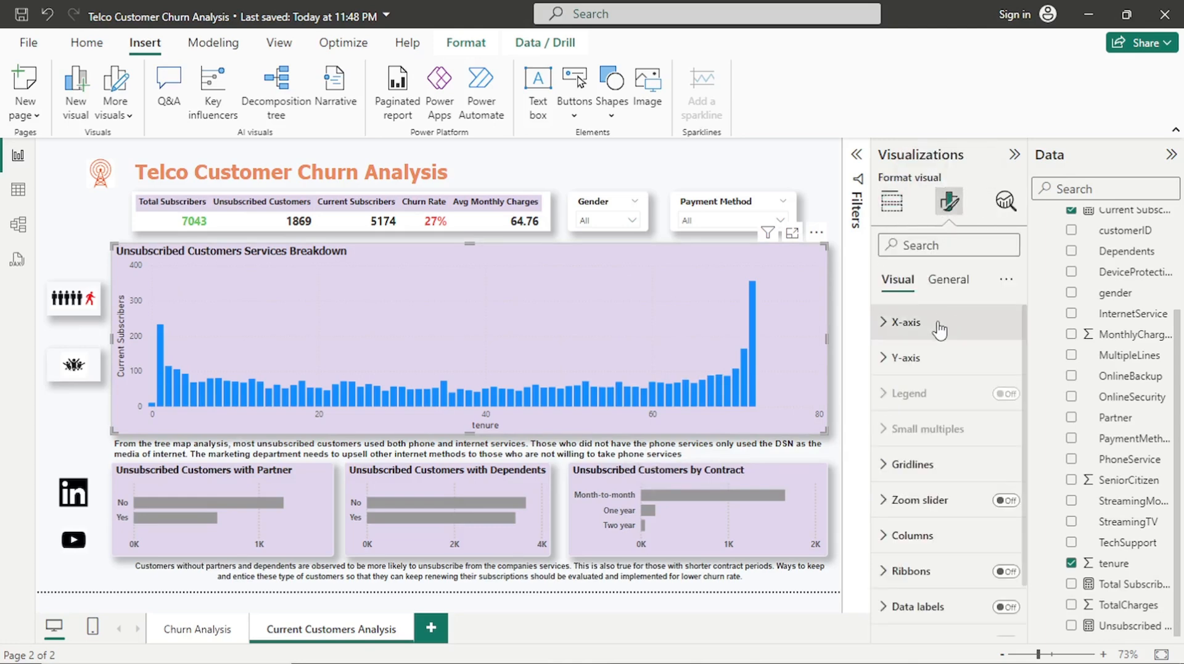
{"action": "left_click", "coordinate": [945, 537]}
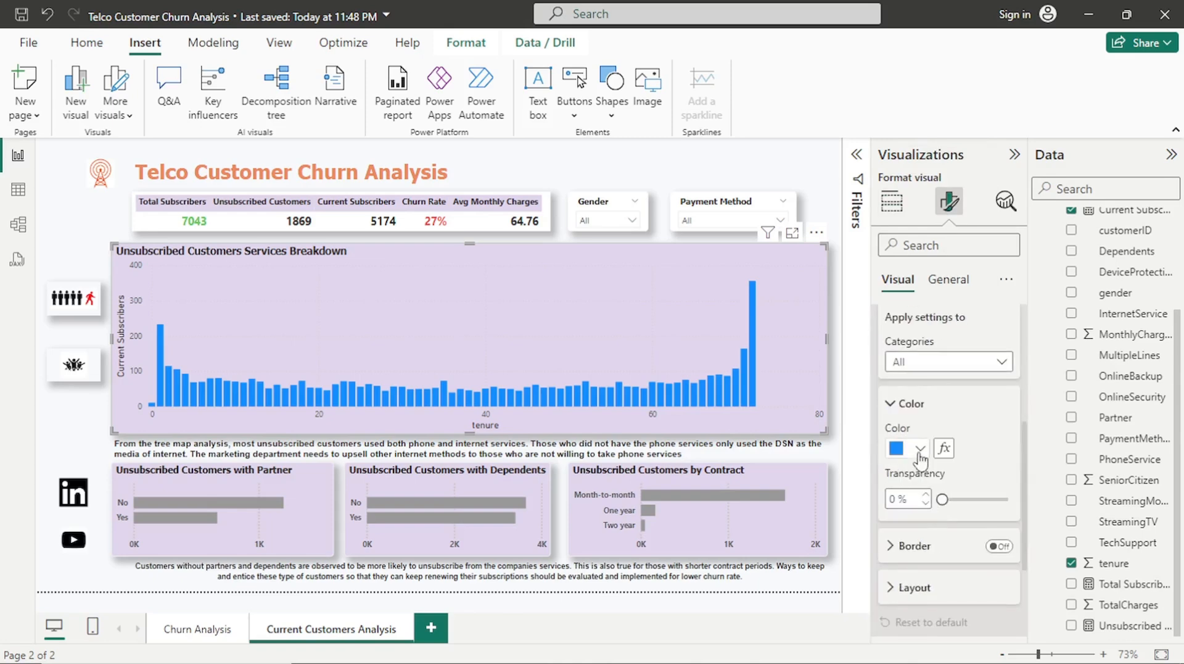
{"action": "left_click", "coordinate": [921, 452]}
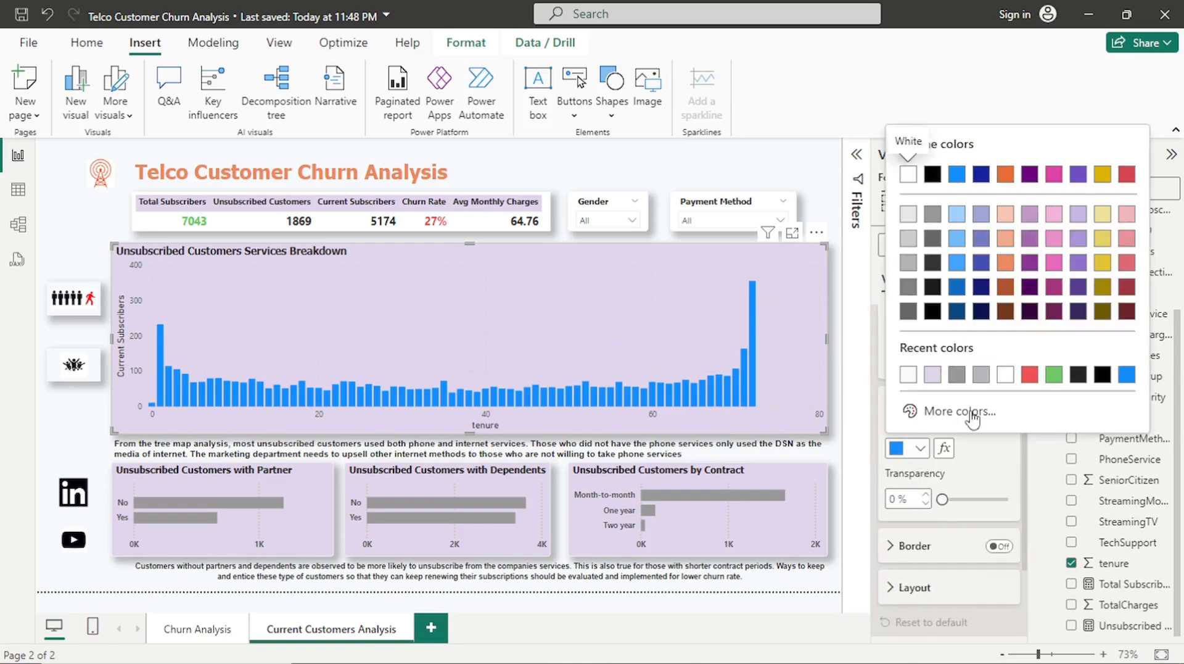
{"action": "left_click", "coordinate": [956, 379]}
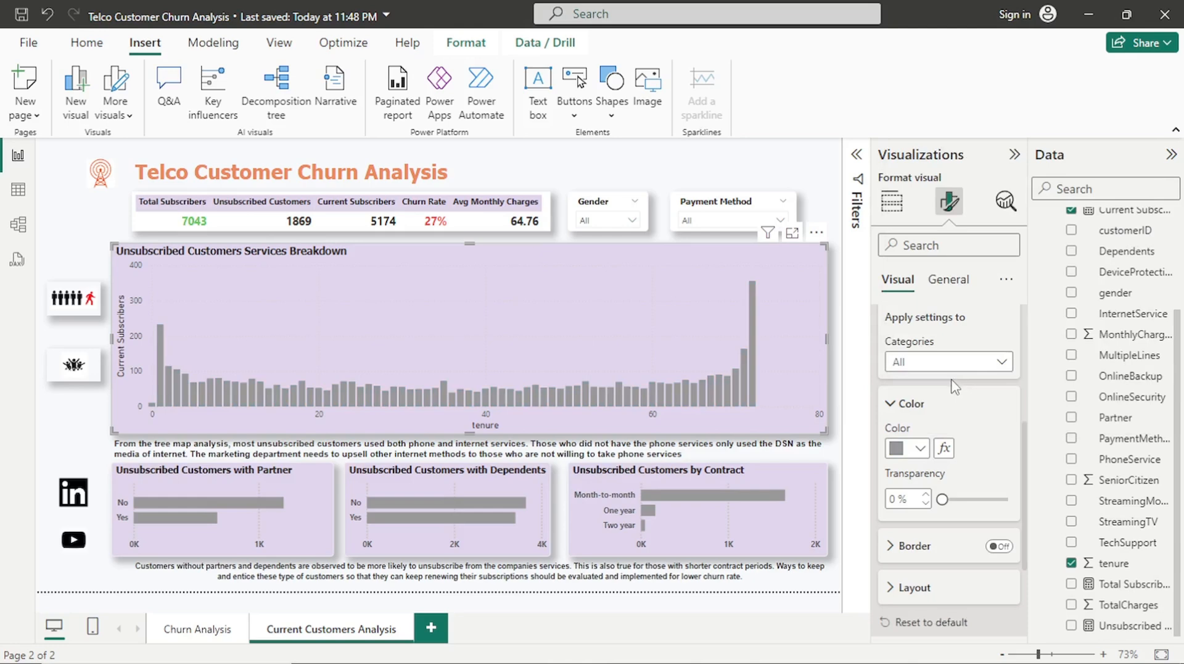
Turn off the X-axis and Y-axis titles of the tenure column chart
{"action": "scroll", "coordinate": [907, 383], "scroll_direction": "up", "scroll_amount": 5}
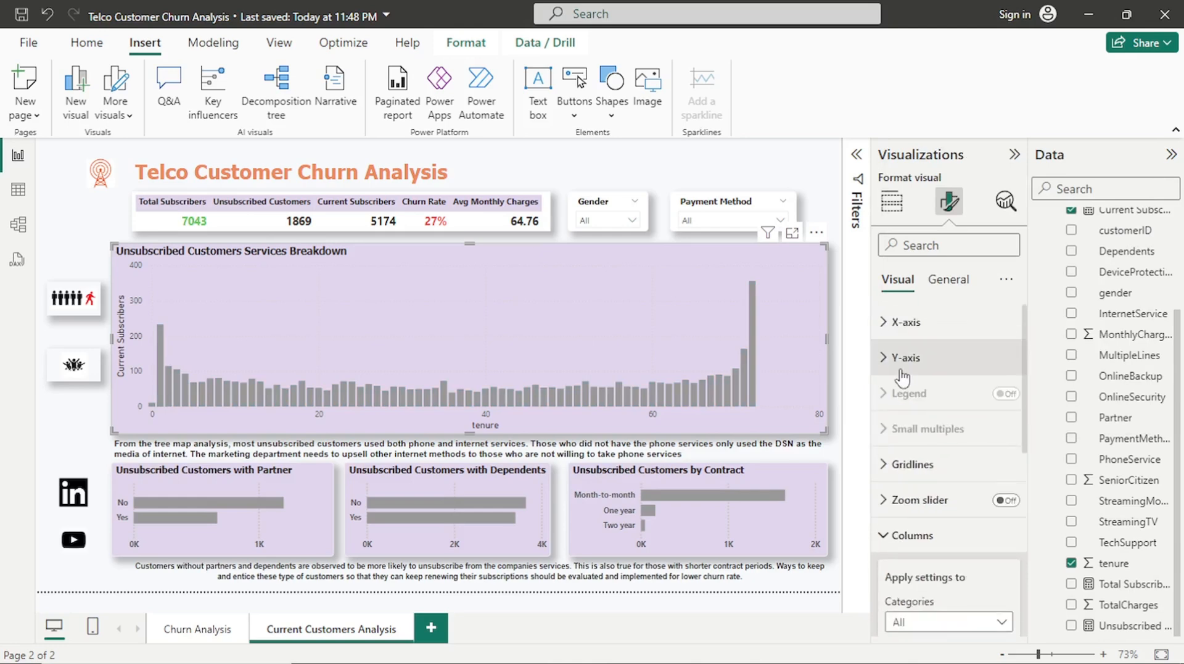
{"action": "left_click", "coordinate": [901, 376]}
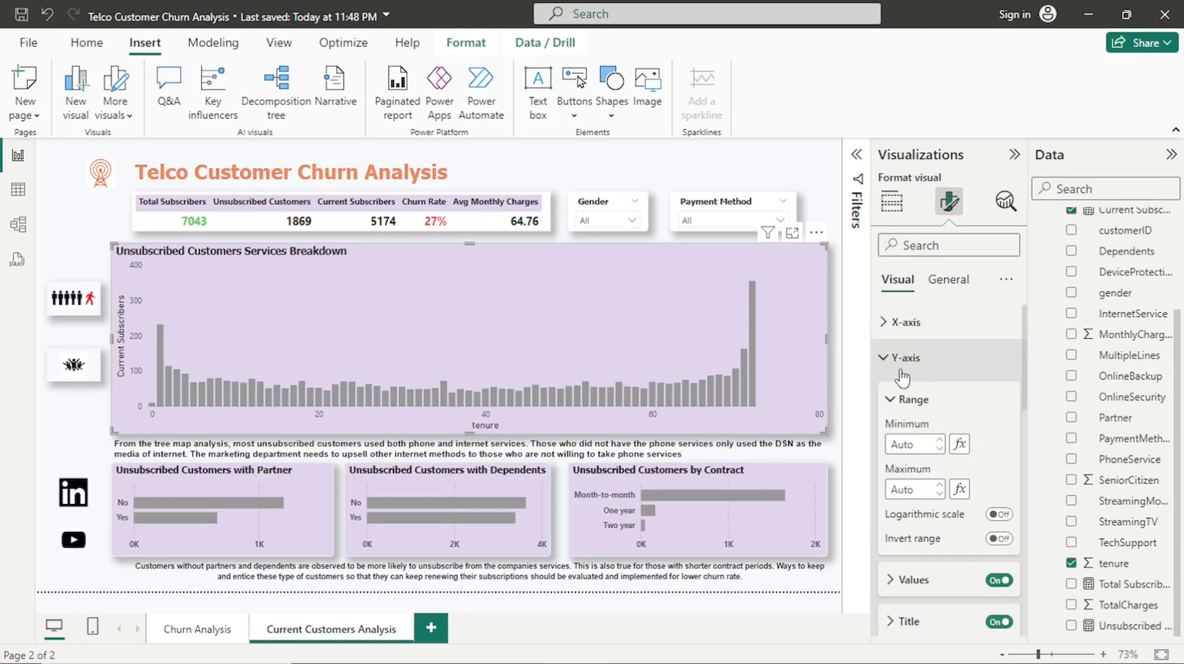
{"action": "left_click", "coordinate": [913, 339]}
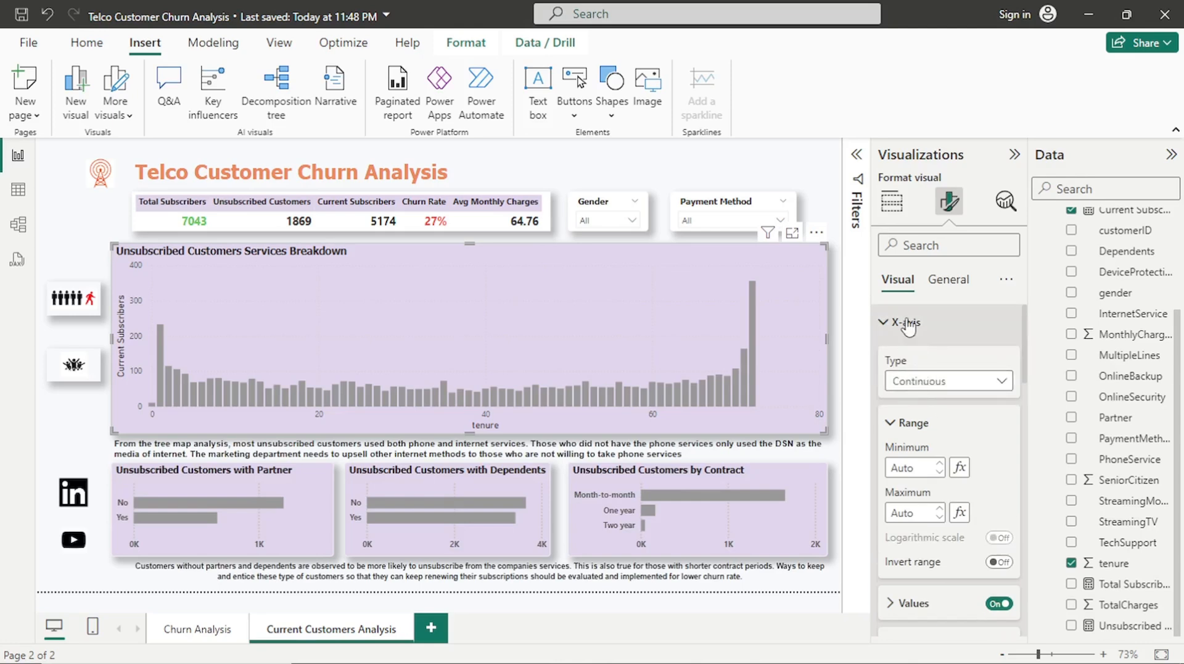
{"action": "left_click", "coordinate": [908, 324]}
{"action": "left_click", "coordinate": [908, 327]}
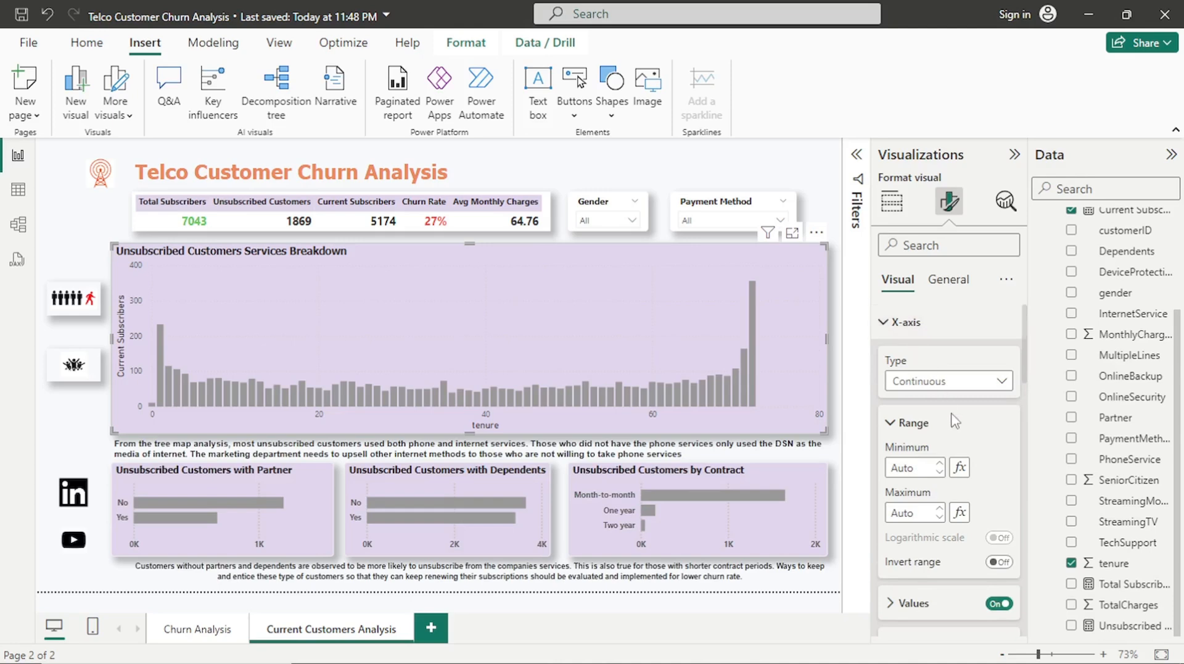
{"action": "left_click", "coordinate": [920, 337]}
{"action": "left_click", "coordinate": [919, 338]}
{"action": "scroll", "coordinate": [944, 481], "scroll_direction": "down", "scroll_amount": 3}
{"action": "left_click", "coordinate": [934, 481]}
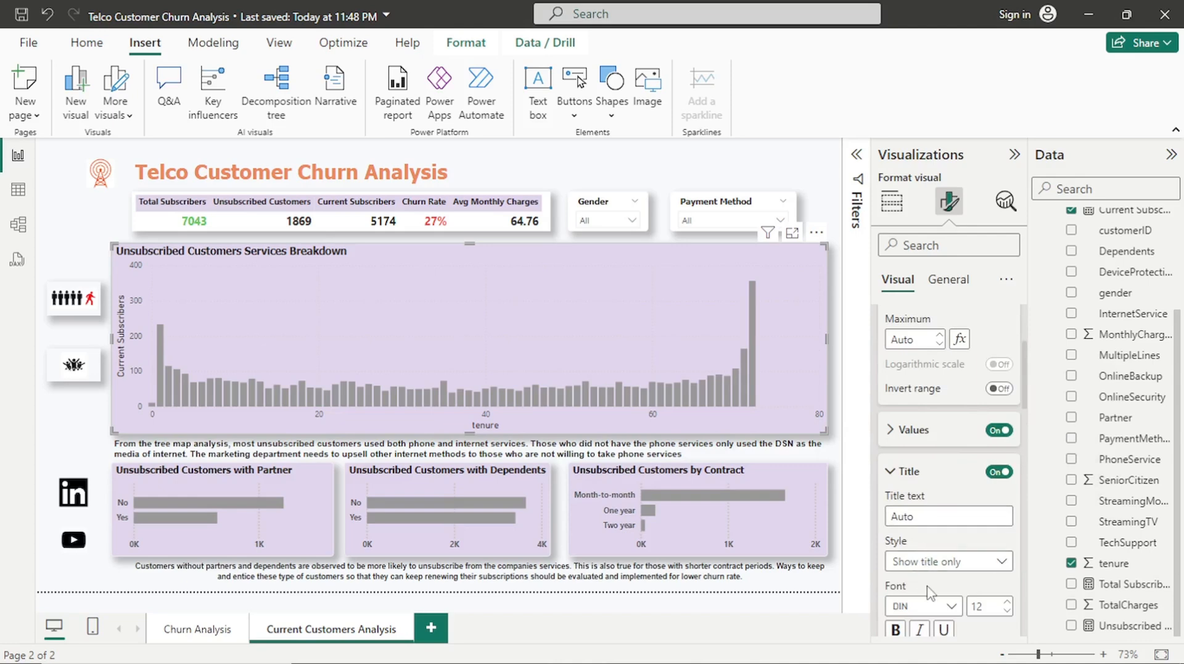
{"action": "left_click", "coordinate": [895, 630]}
{"action": "left_click", "coordinate": [1000, 477]}
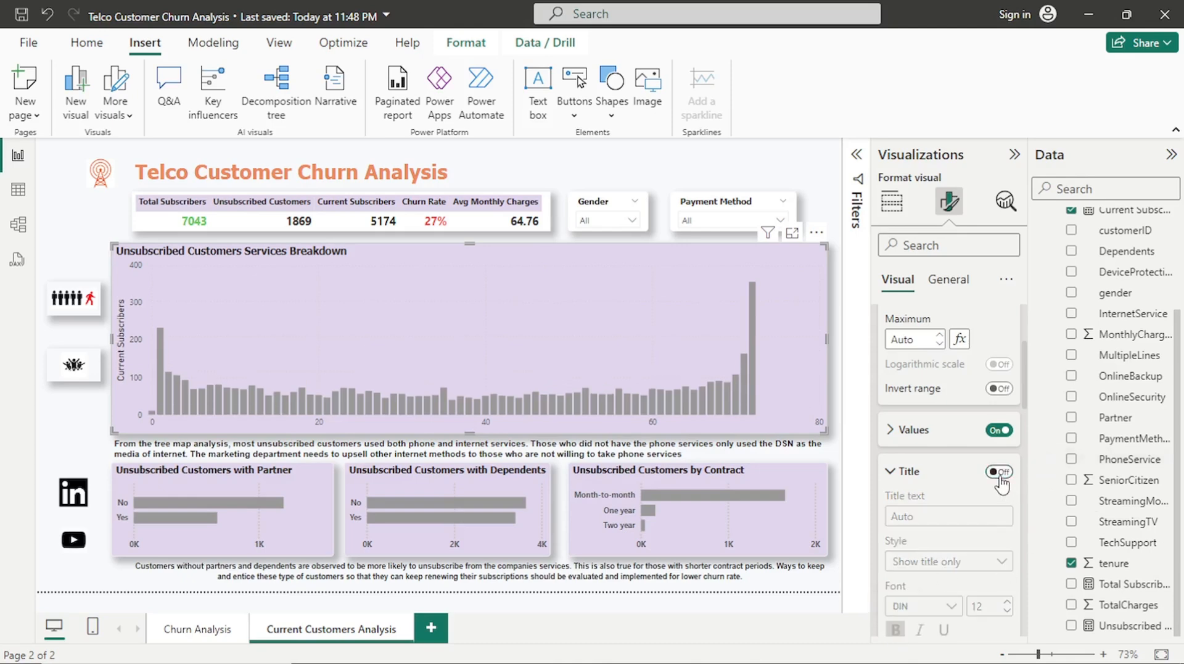
{"action": "scroll", "coordinate": [953, 419], "scroll_direction": "up", "scroll_amount": 4}
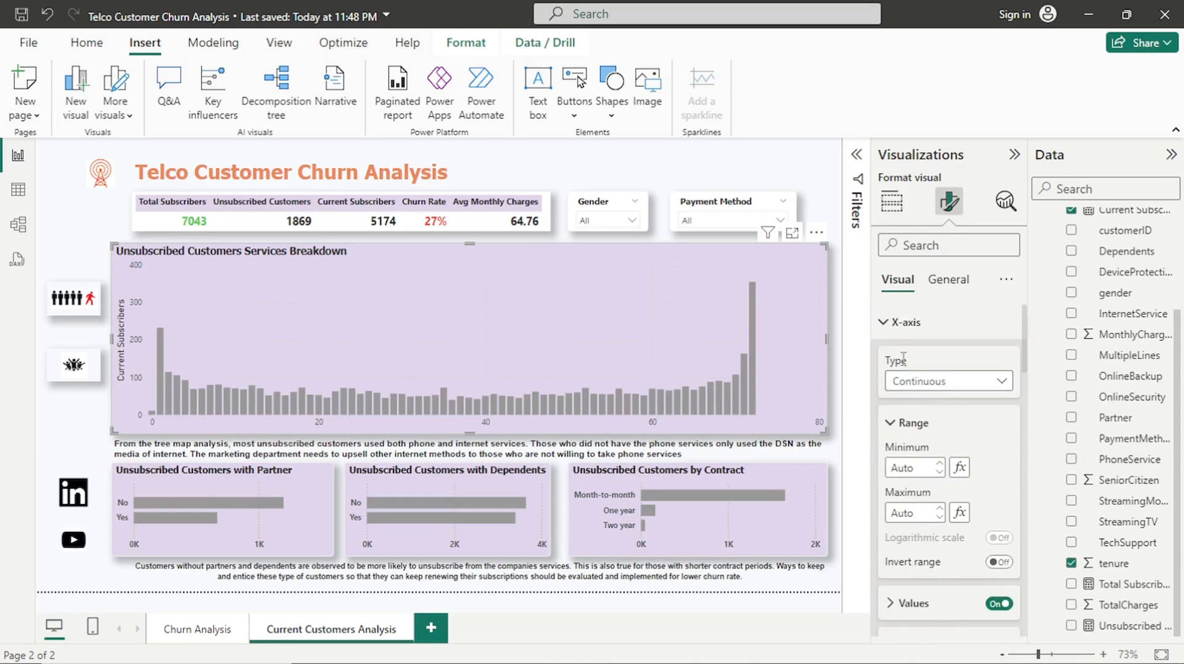
{"action": "left_click", "coordinate": [893, 327]}
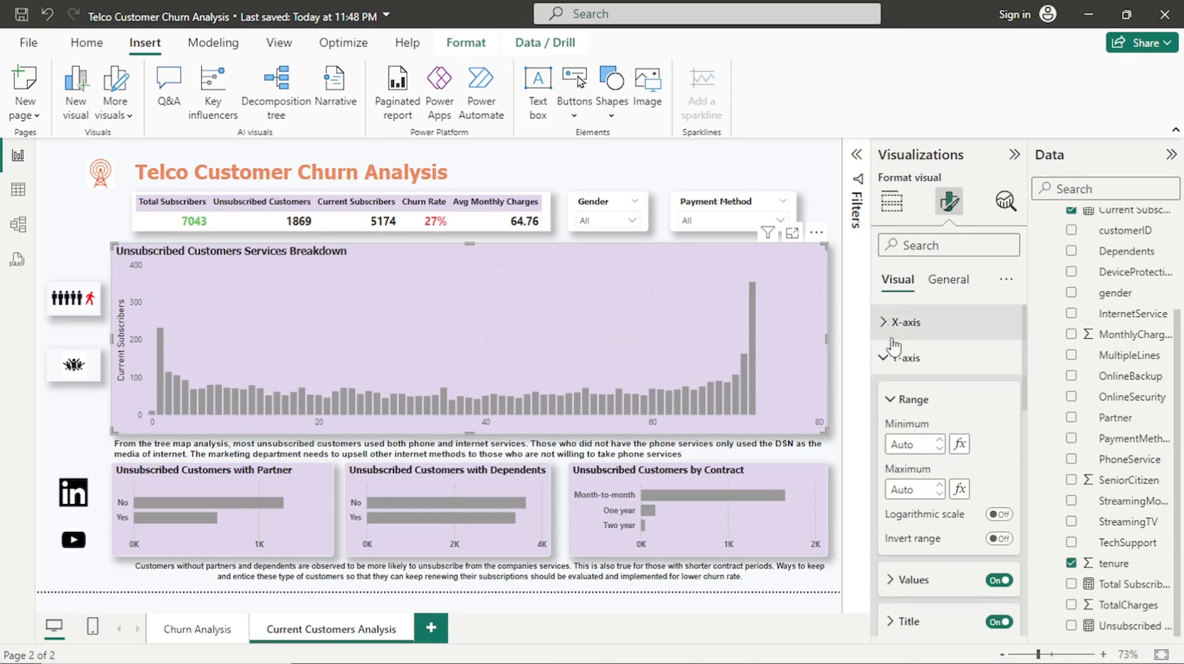
{"action": "left_click", "coordinate": [998, 622]}
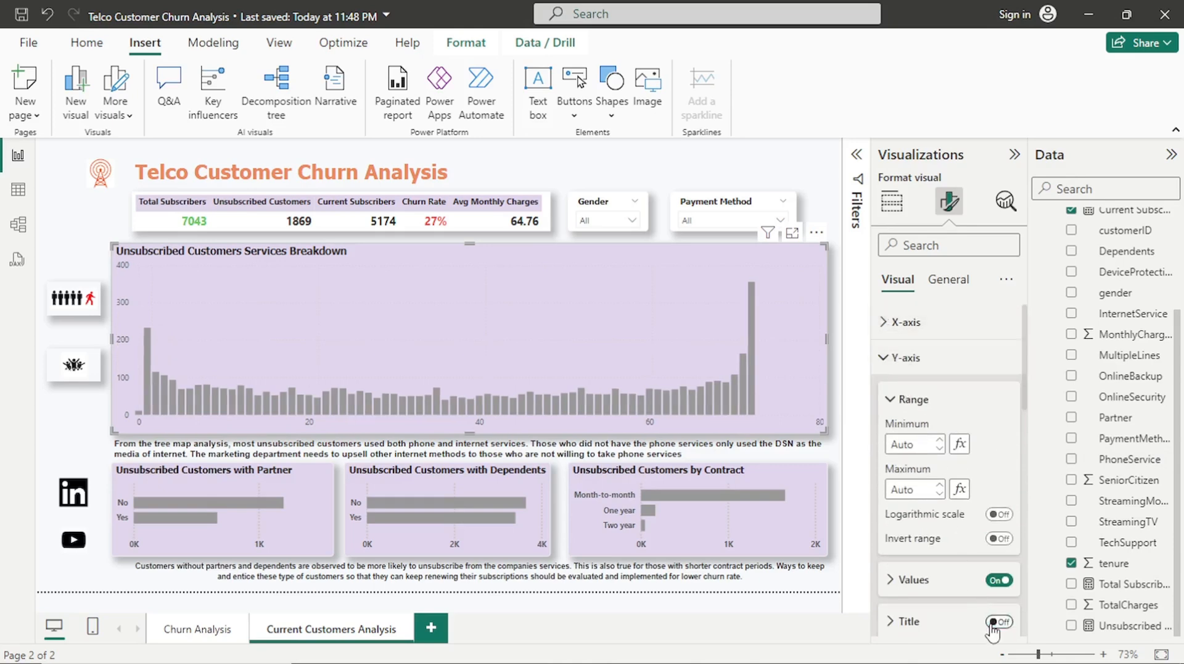
Change the title of the tenure column chart to "Current Subscribers By Tenure"
{"action": "left_click", "coordinate": [950, 284]}
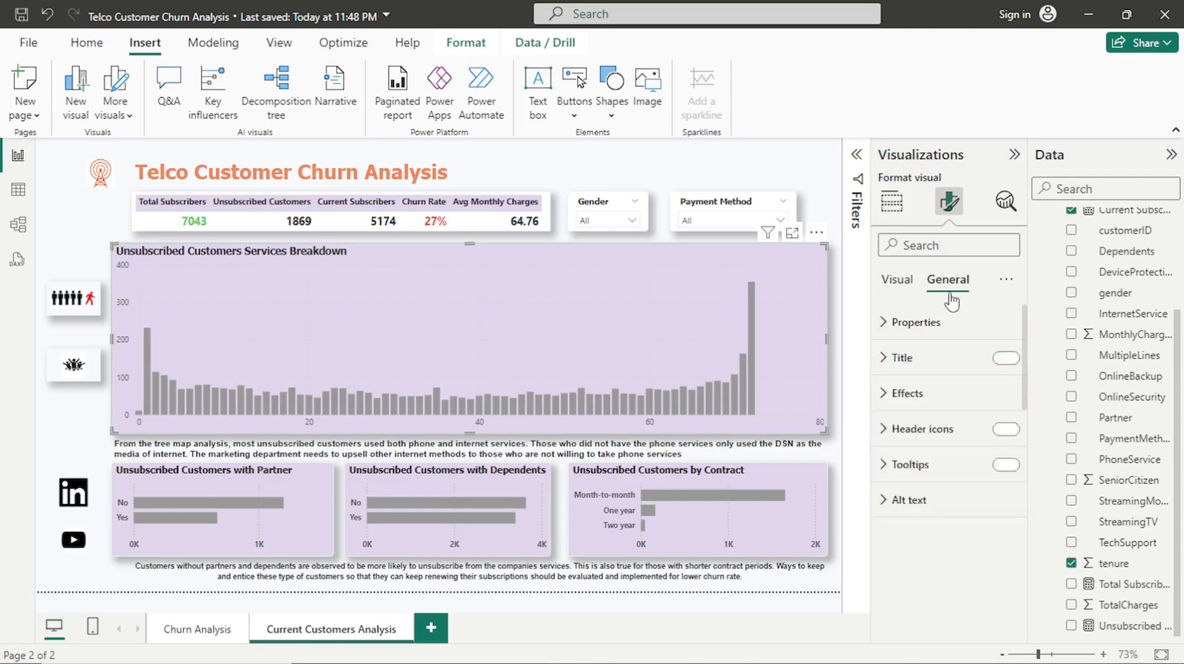
{"action": "left_click", "coordinate": [957, 371]}
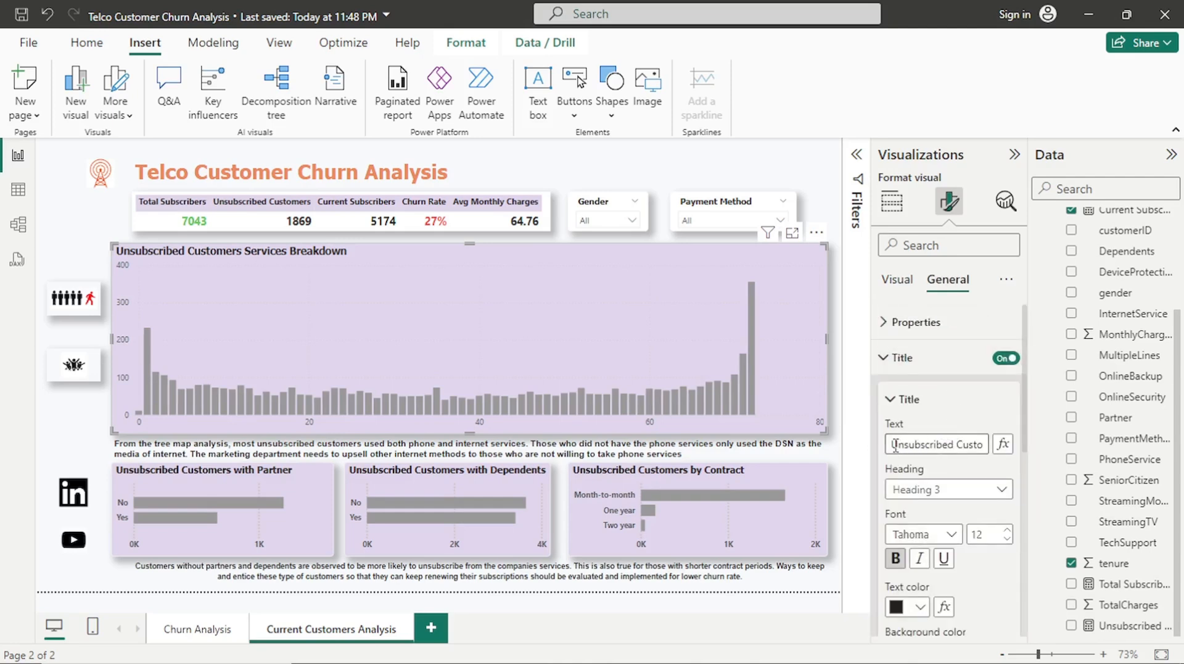
{"action": "left_click_drag", "start_coordinate": [896, 446], "coordinate": [1004, 450]}
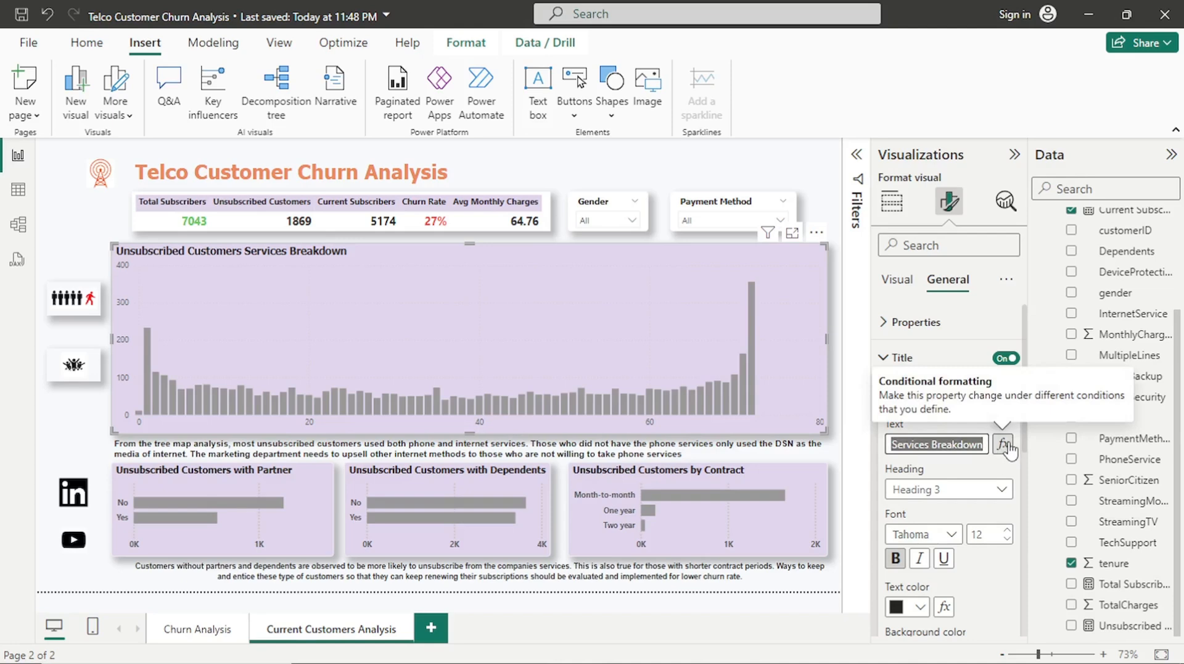
{"action": "type", "text": "C"}
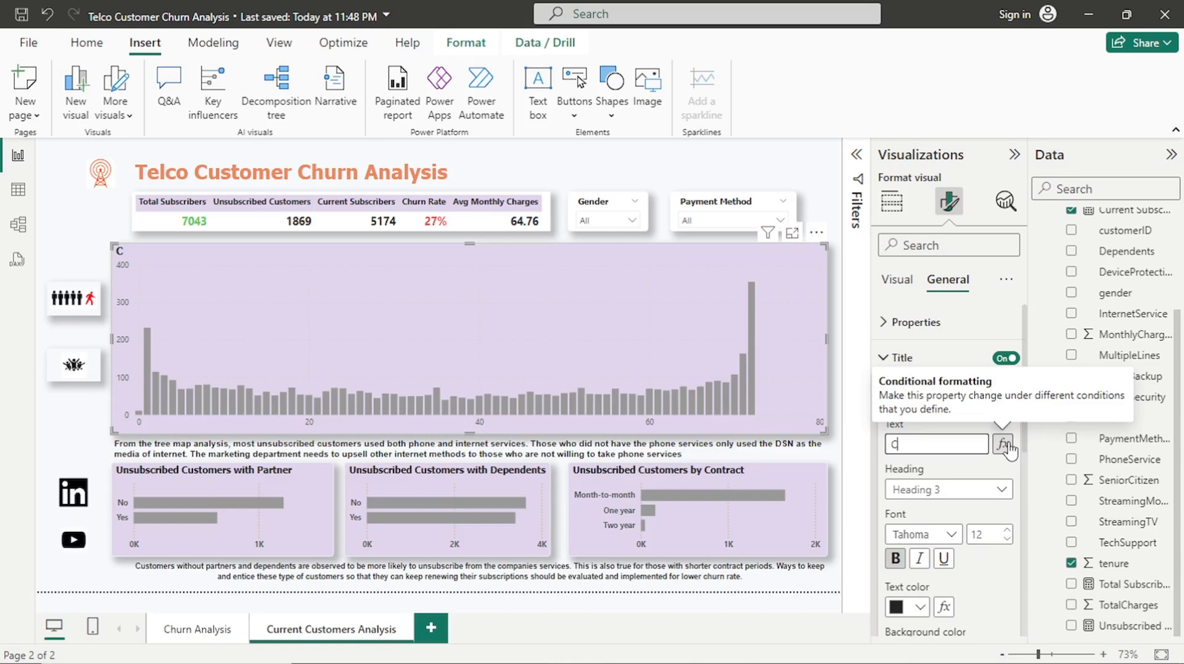
{"action": "type", "text": "urrent Subscrib"}
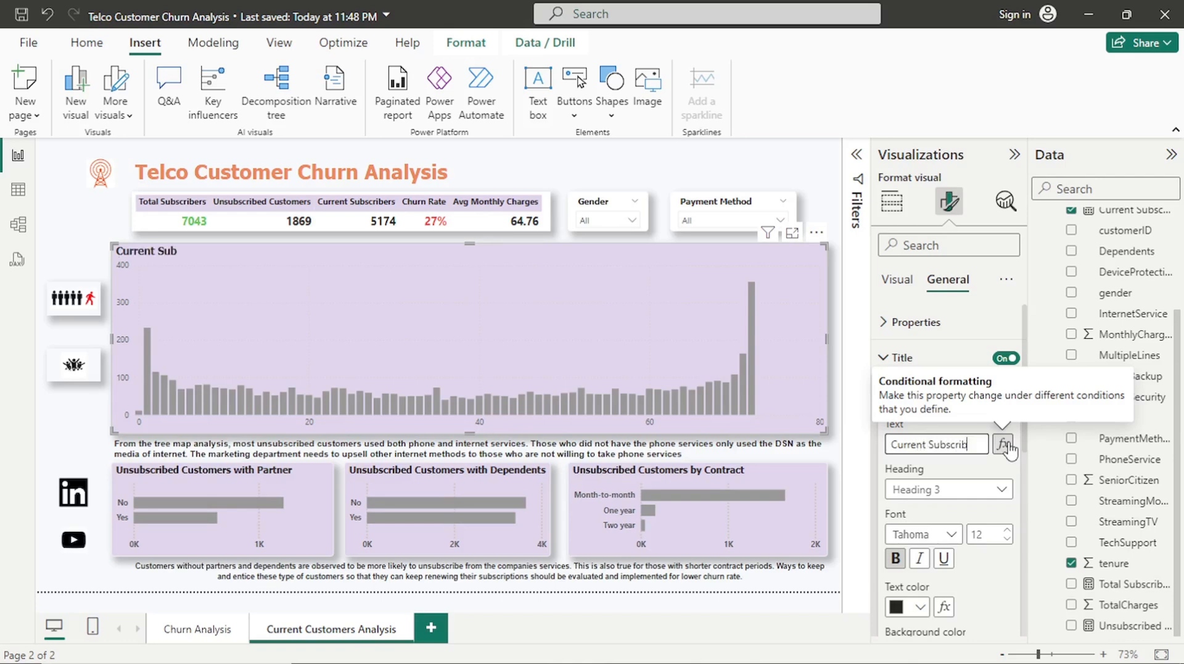
{"action": "type", "text": "ers B"}
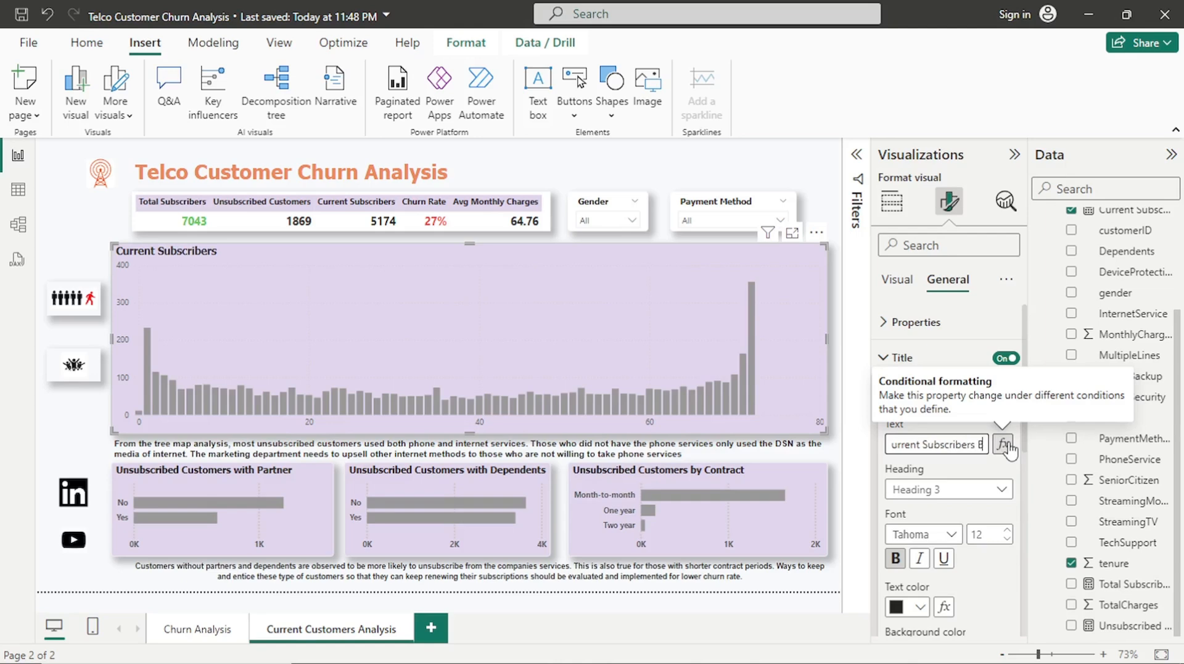
{"action": "type", "text": "y Tenure"}
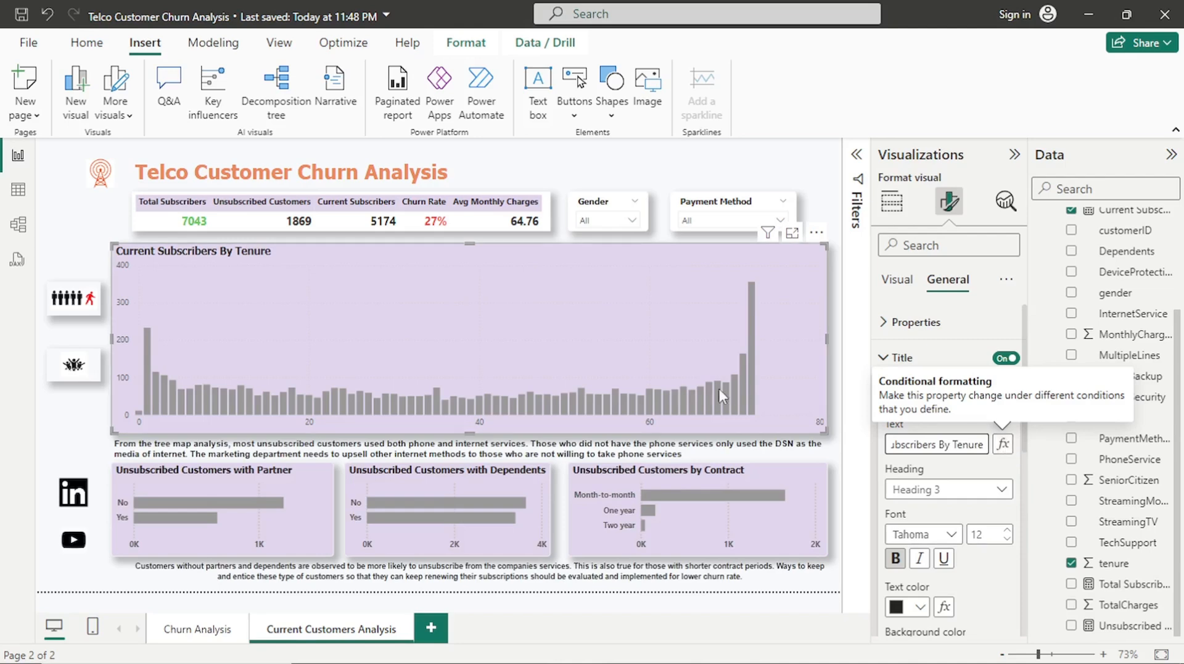
{"action": "left_click", "coordinate": [64, 234]}
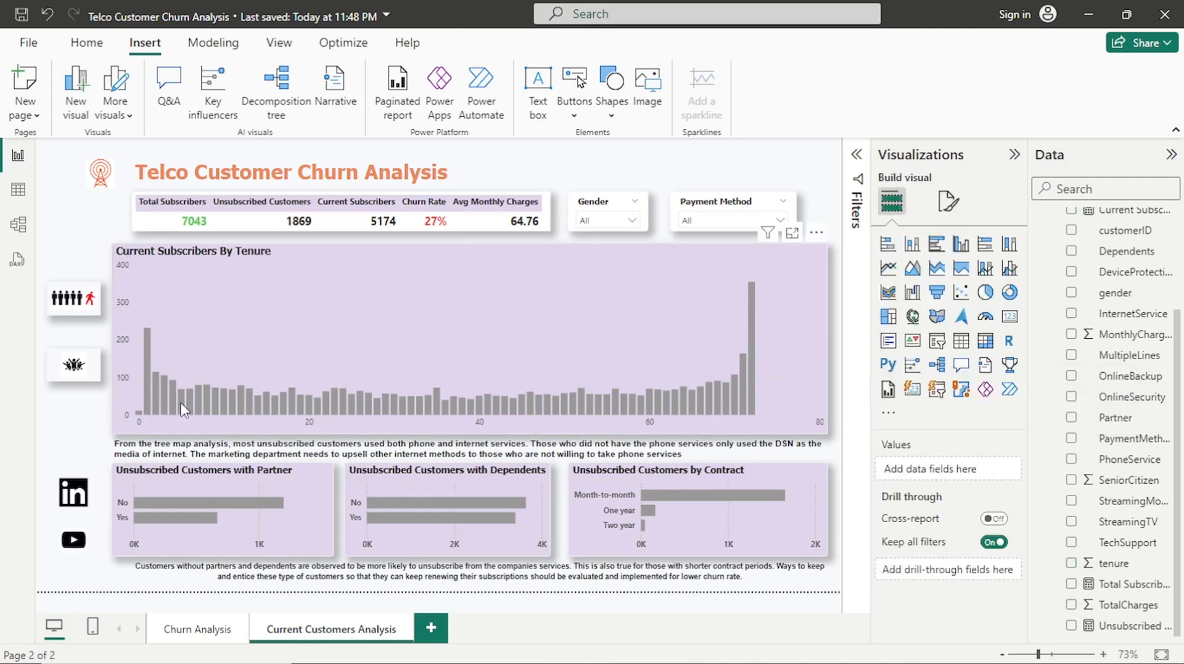
Replace the text under the tenure chart with an insight on existing customers' tenure, retaining those between 2 - 60, and measures to attract new customers
{"action": "left_click", "coordinate": [716, 455]}
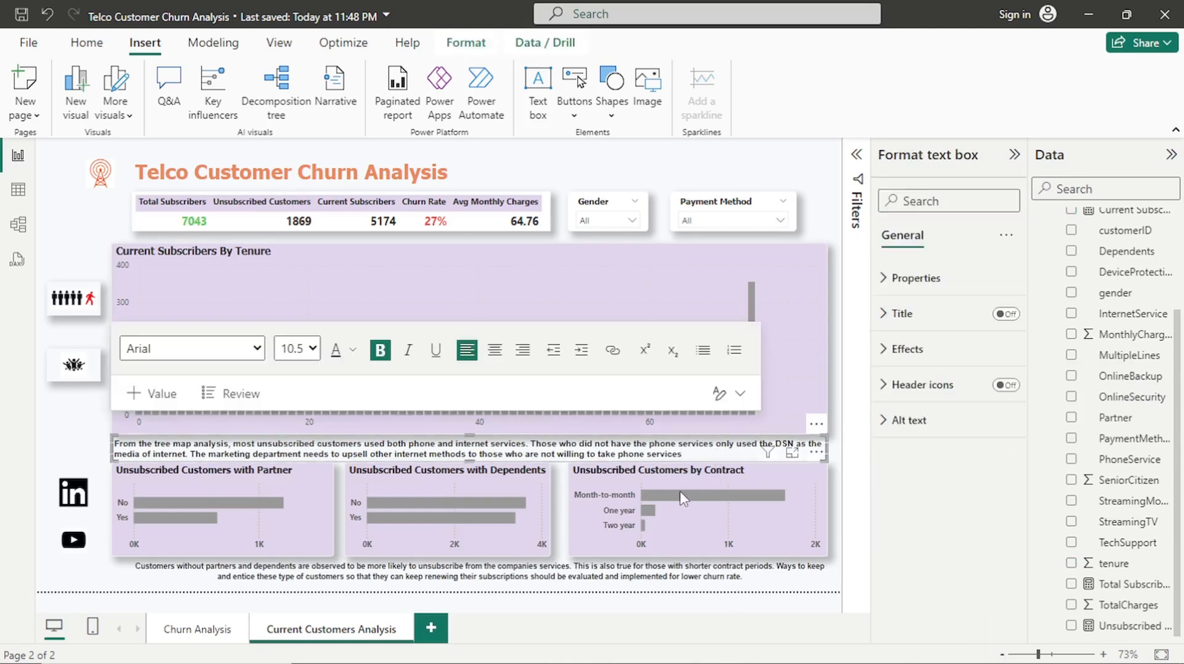
{"action": "left_click_drag", "start_coordinate": [682, 455], "coordinate": [108, 443]}
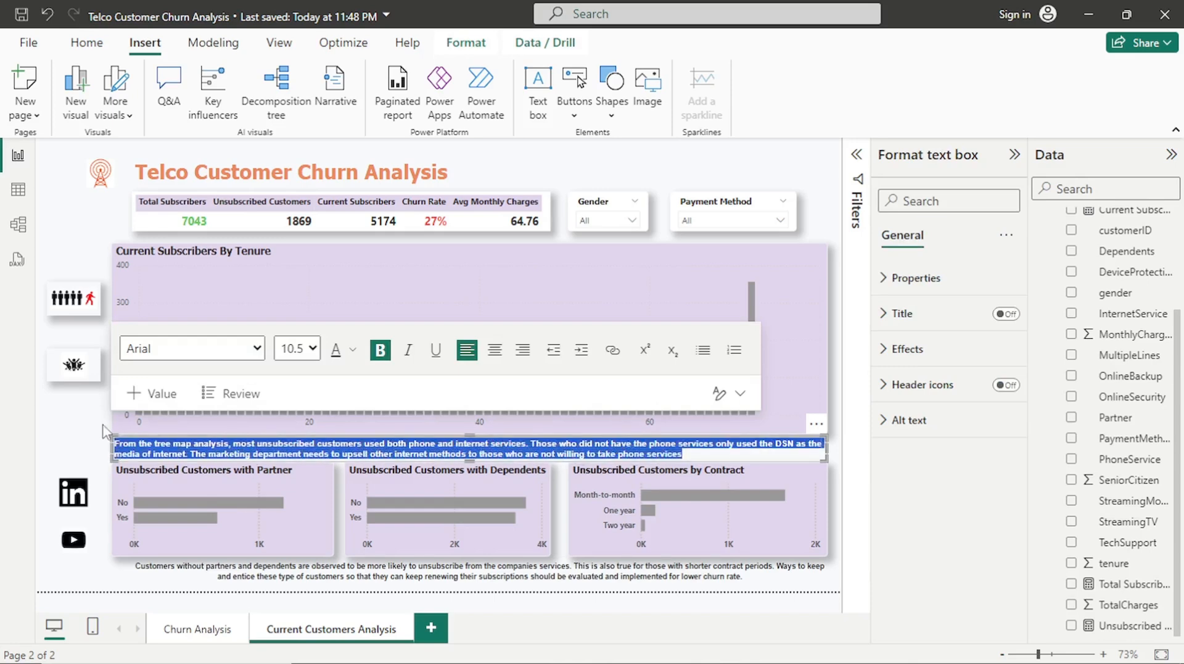
{"action": "type", "text": "The existing customers mostly fall under recent subscribers to those who have been using the company's services for a tenure longer than 60. The companies should ensure that those falling between 2 - 60 are retained and measure put in place to attract new customers."}
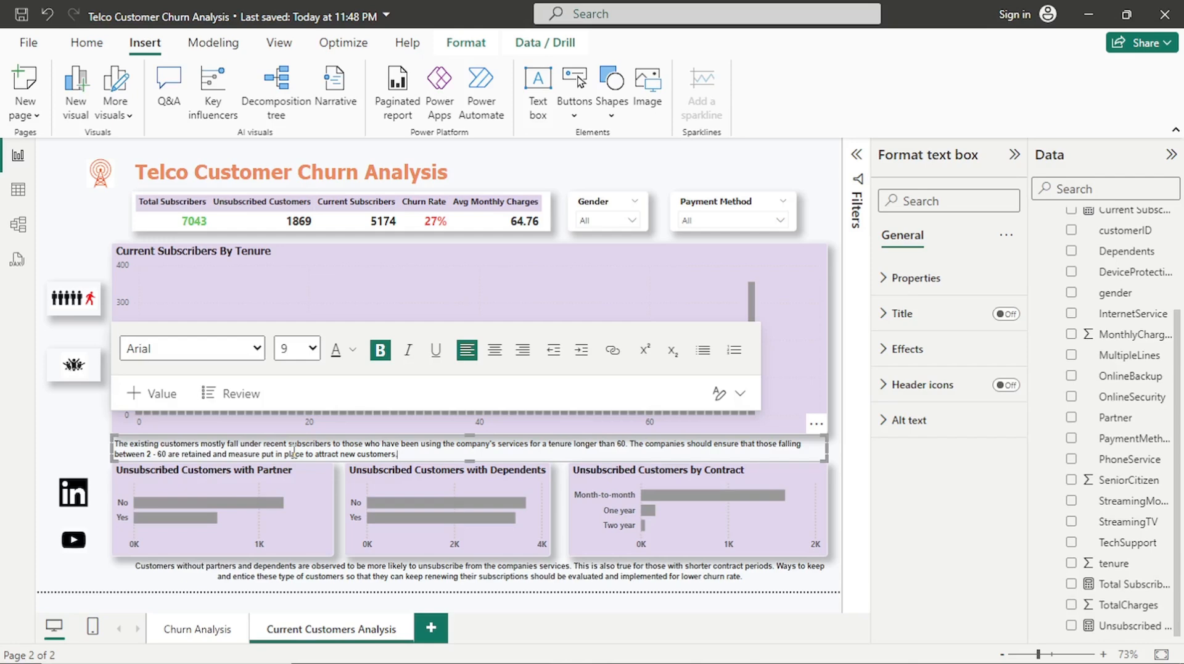
{"action": "left_click", "coordinate": [260, 453]}
{"action": "type", "text": "s"}
{"action": "left_click", "coordinate": [80, 224]}
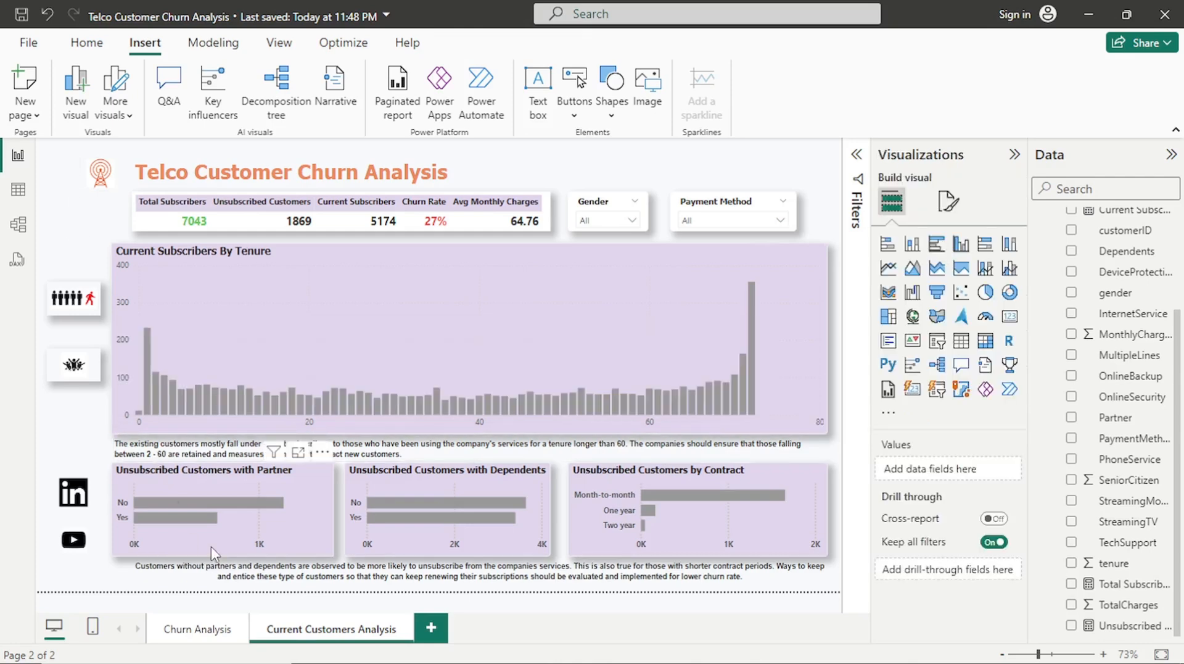
Replace the fields of the Unsubscribed Customers with Partner chart with SeniorCitizen on the Y-axis and Current Subscribers on the X-axis
{"action": "mouse_move", "coordinate": [183, 529]}
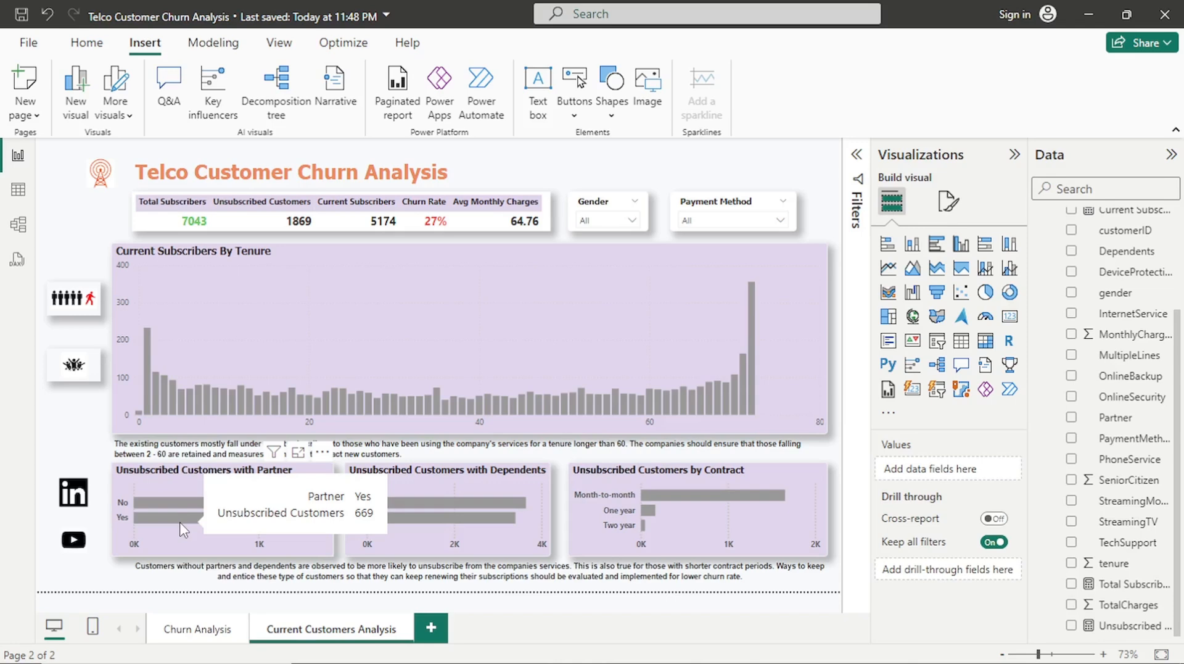
{"action": "left_click", "coordinate": [169, 501]}
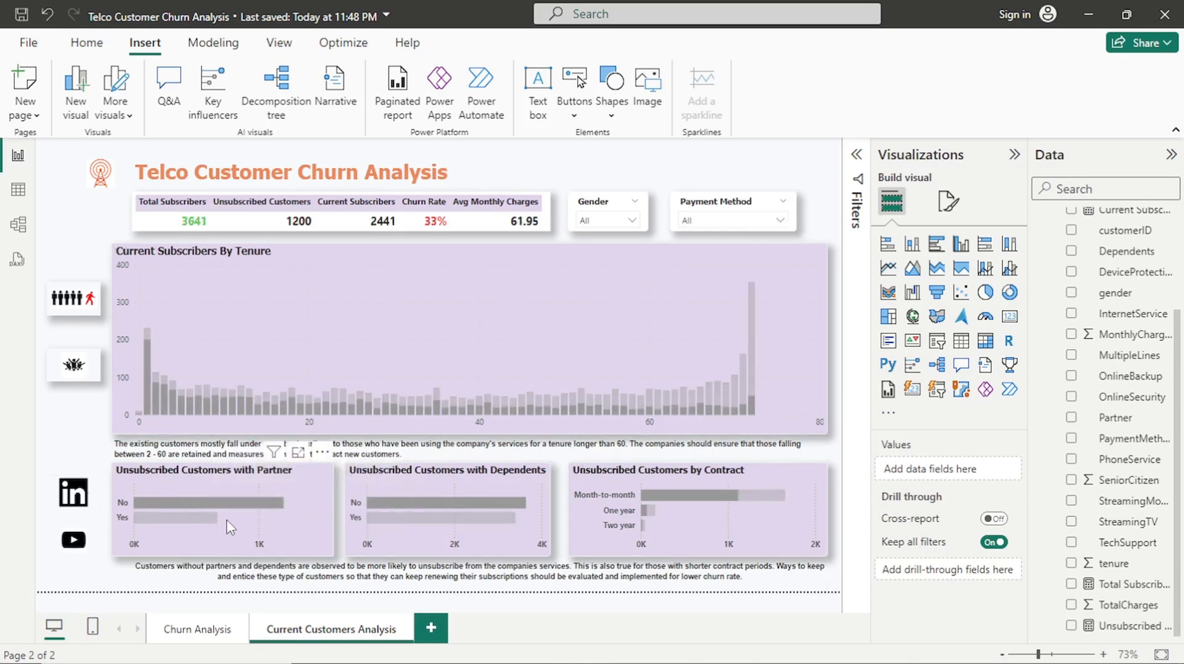
{"action": "left_click", "coordinate": [227, 509]}
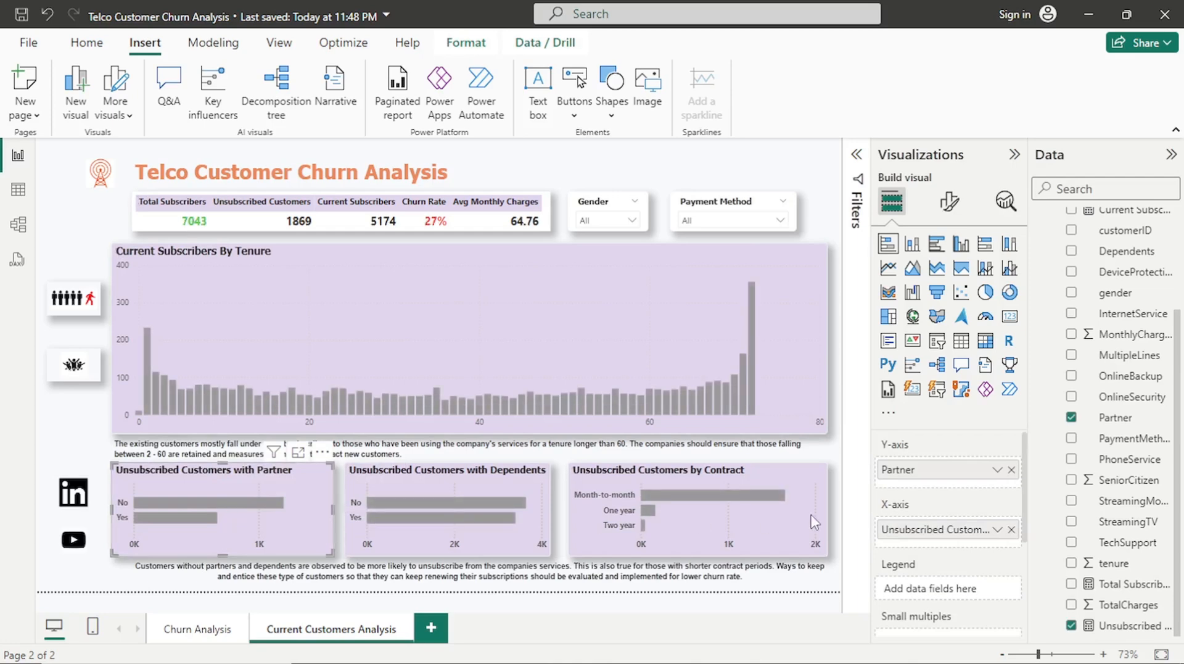
{"action": "left_click", "coordinate": [1011, 529]}
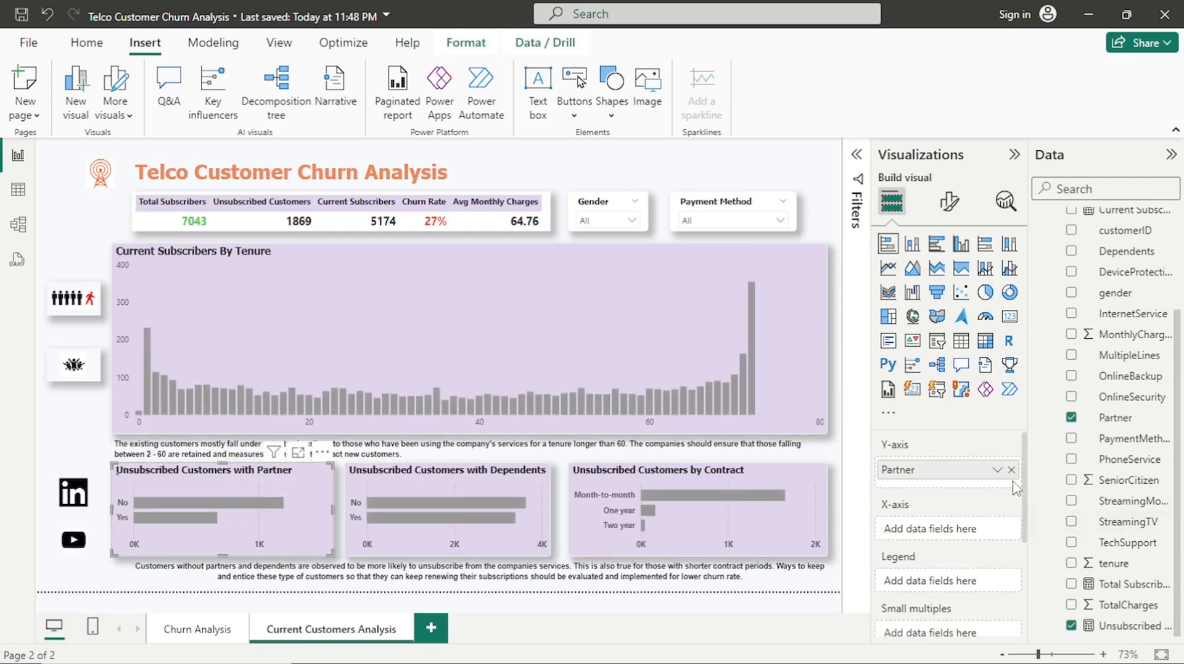
{"action": "left_click", "coordinate": [1011, 470]}
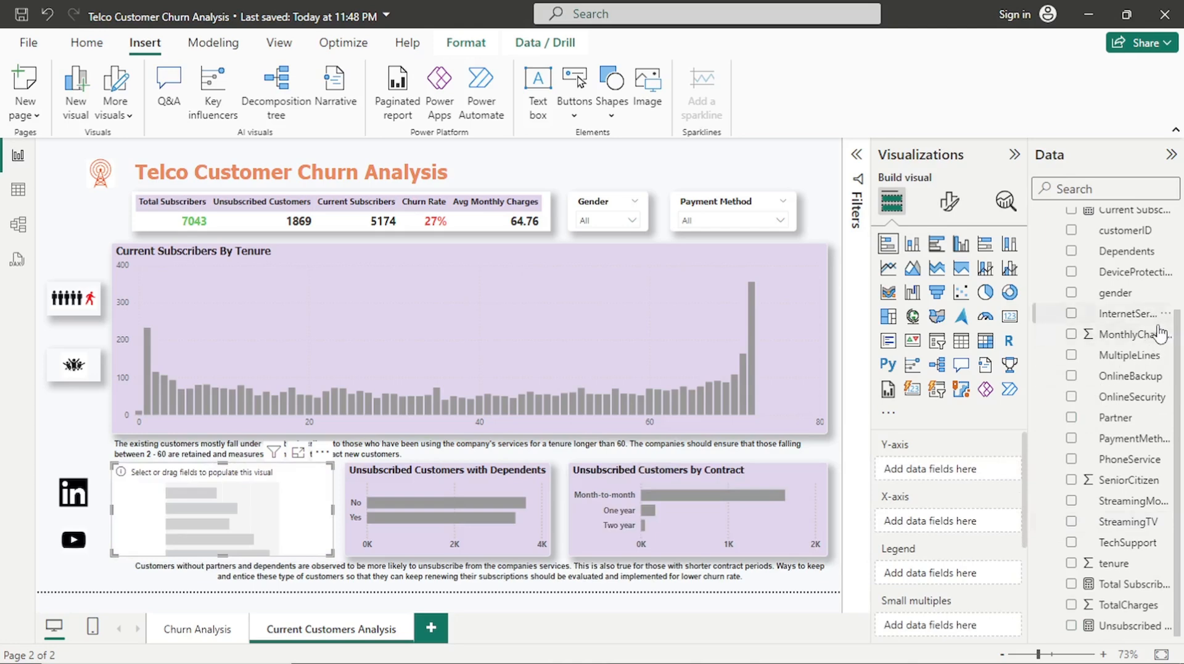
{"action": "scroll", "coordinate": [1129, 415], "scroll_direction": "up", "scroll_amount": 3}
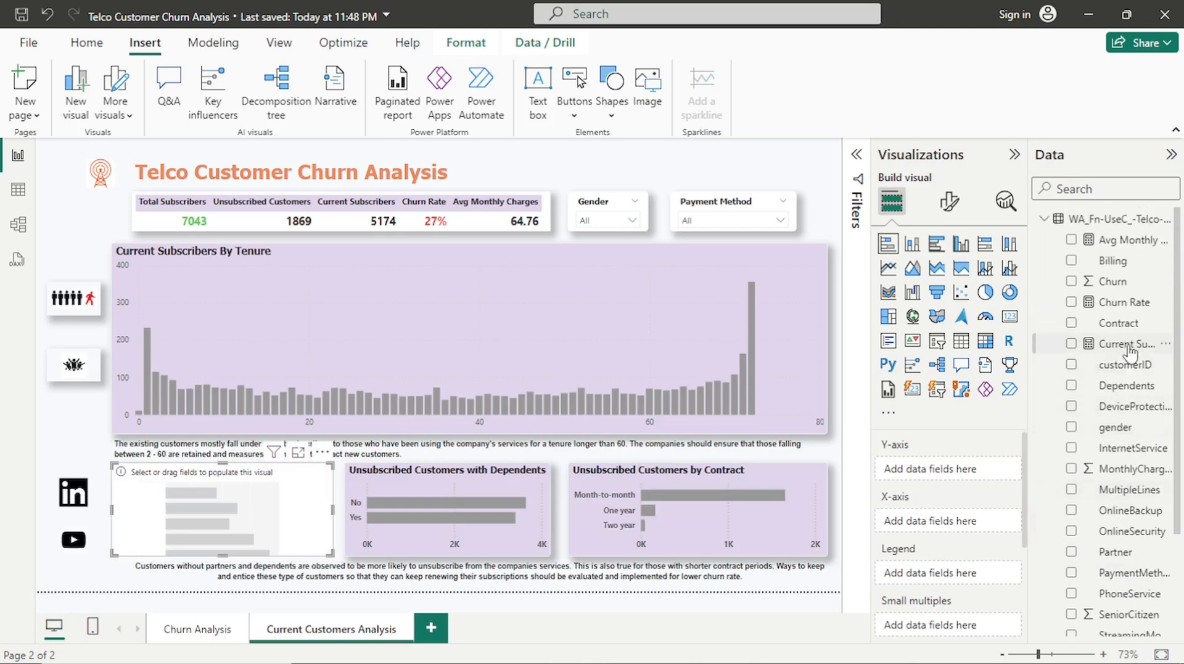
{"action": "left_click_drag", "start_coordinate": [1127, 344], "coordinate": [987, 523]}
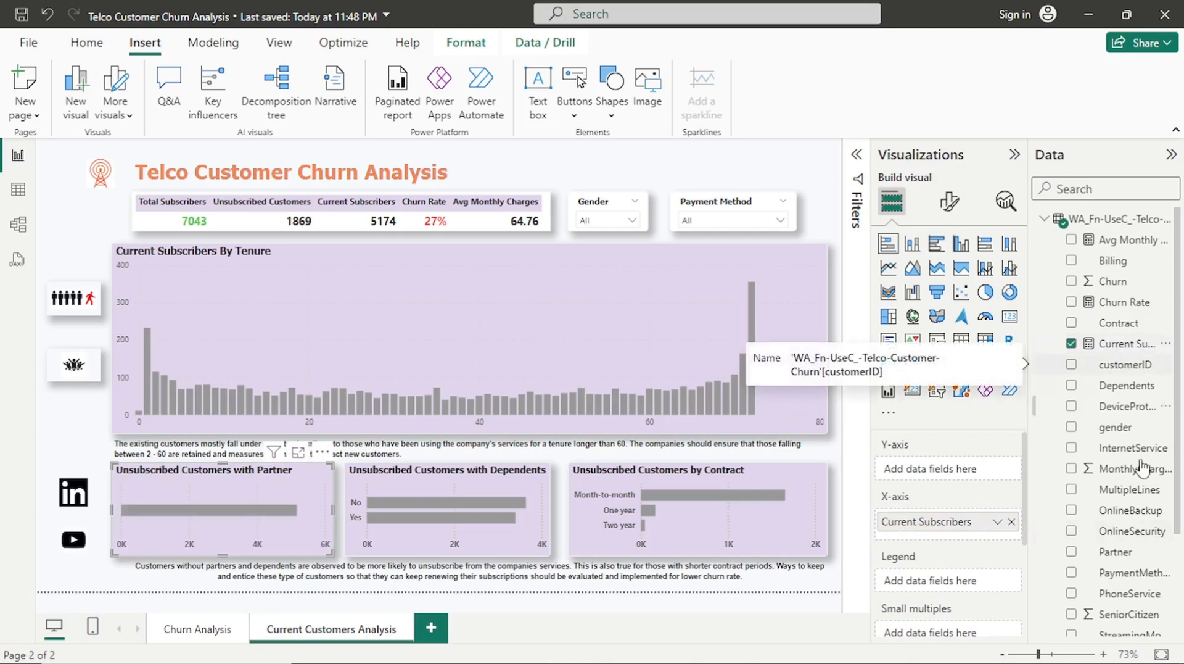
{"action": "left_click_drag", "start_coordinate": [1128, 624], "coordinate": [959, 472]}
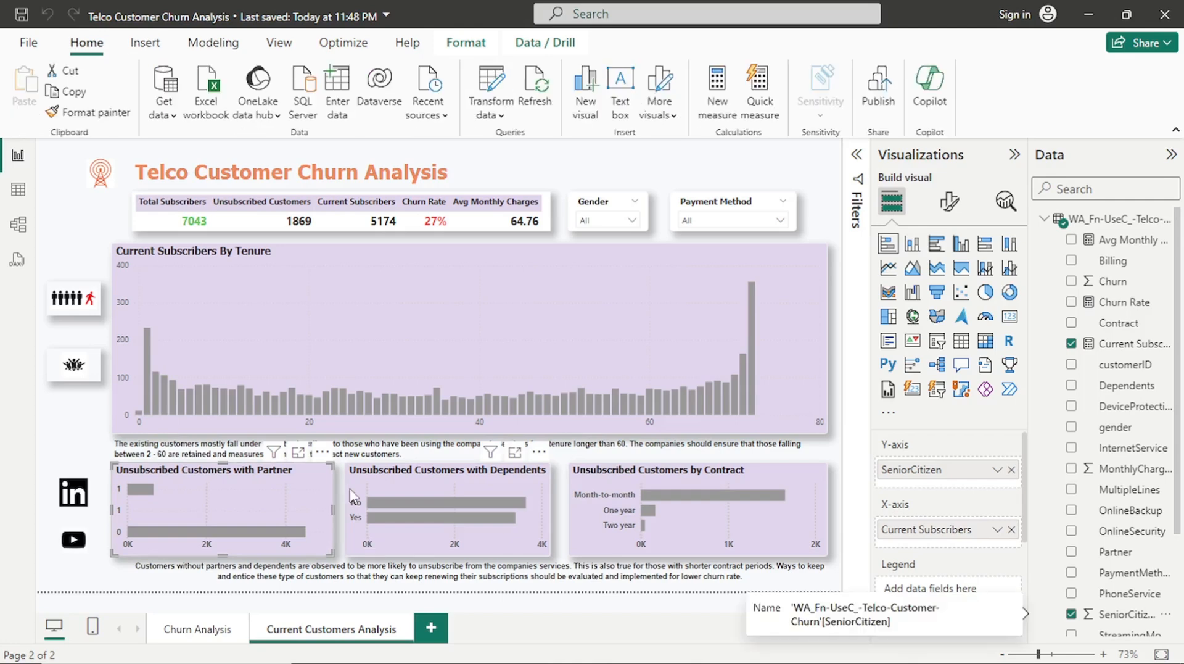
Remove Partner and Count of Dependents from the Unsubscribed Customers with Dependents chart on the Current Customers Analysis page
{"action": "left_click", "coordinate": [354, 495]}
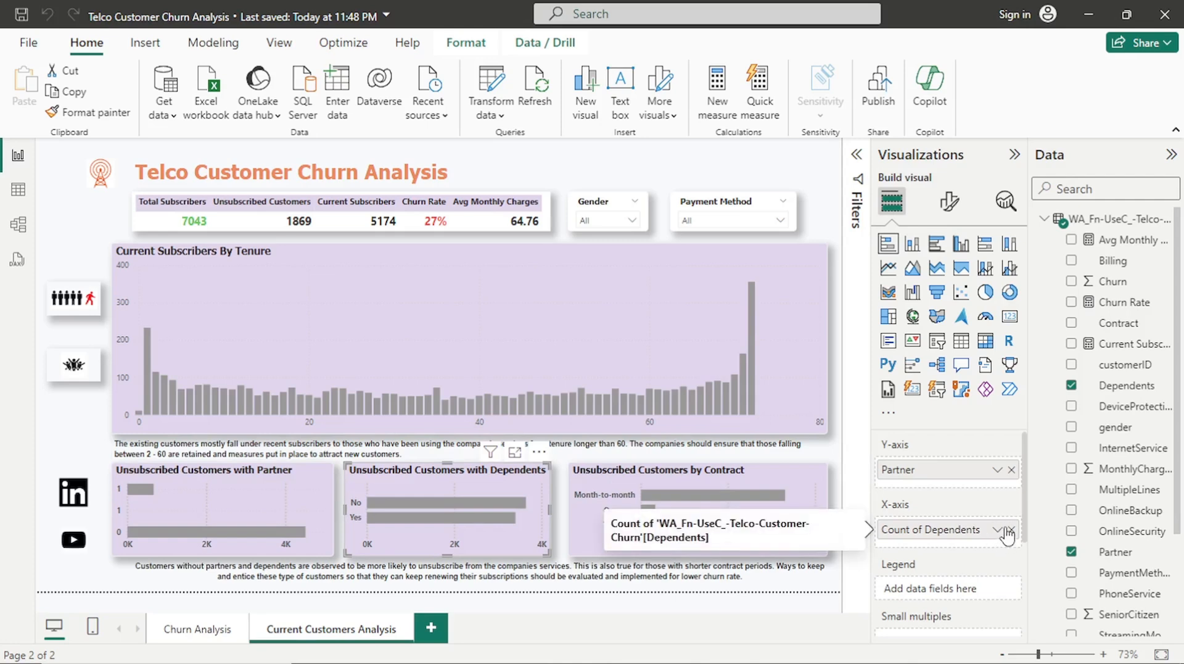
{"action": "left_click", "coordinate": [1012, 472]}
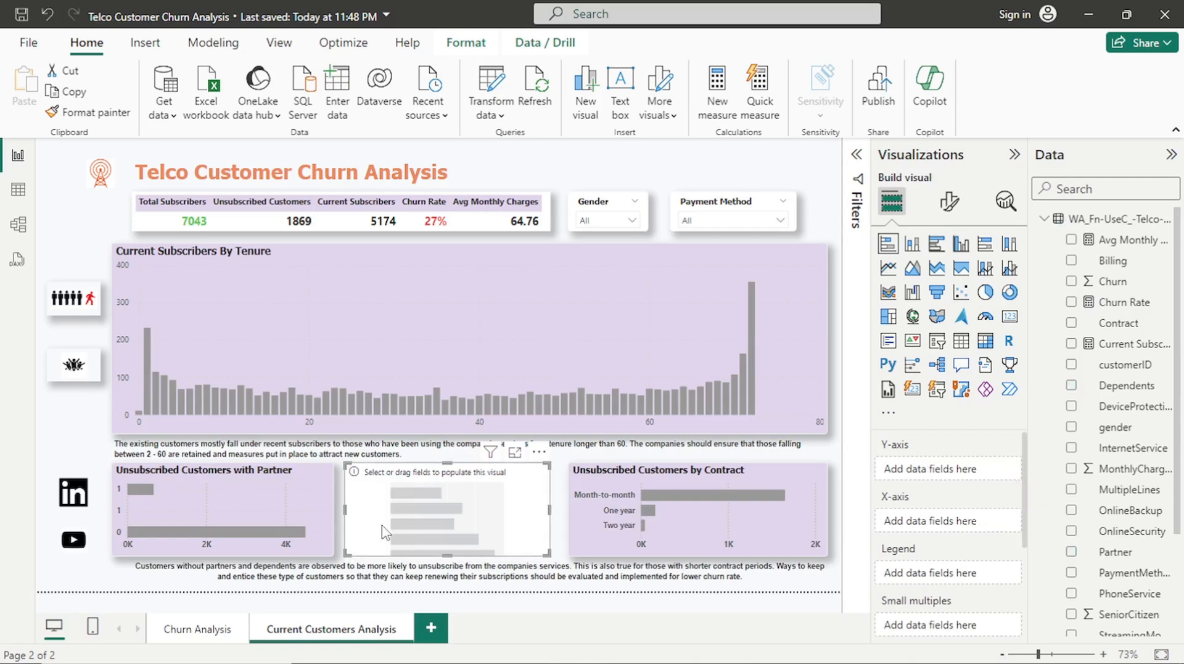
On the Churn Analysis page, correct the dependents bar chart to use Dependents on the Y-axis and Unsubscribed Customers on the X-axis
{"action": "left_click", "coordinate": [203, 632]}
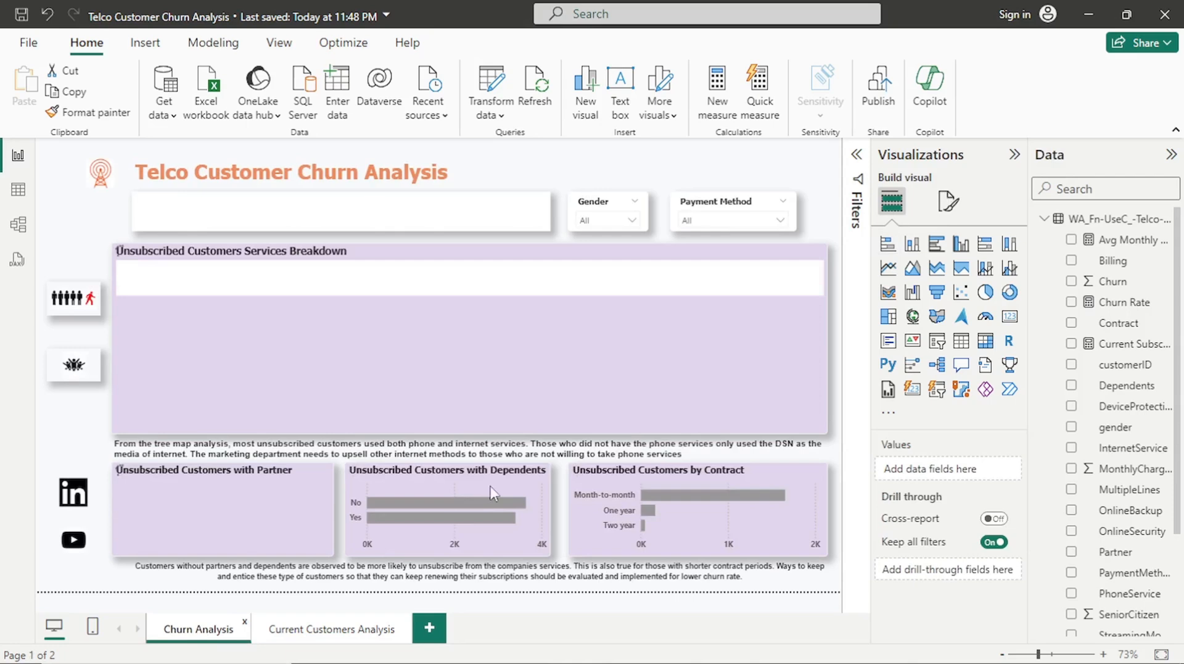
{"action": "left_click", "coordinate": [519, 535]}
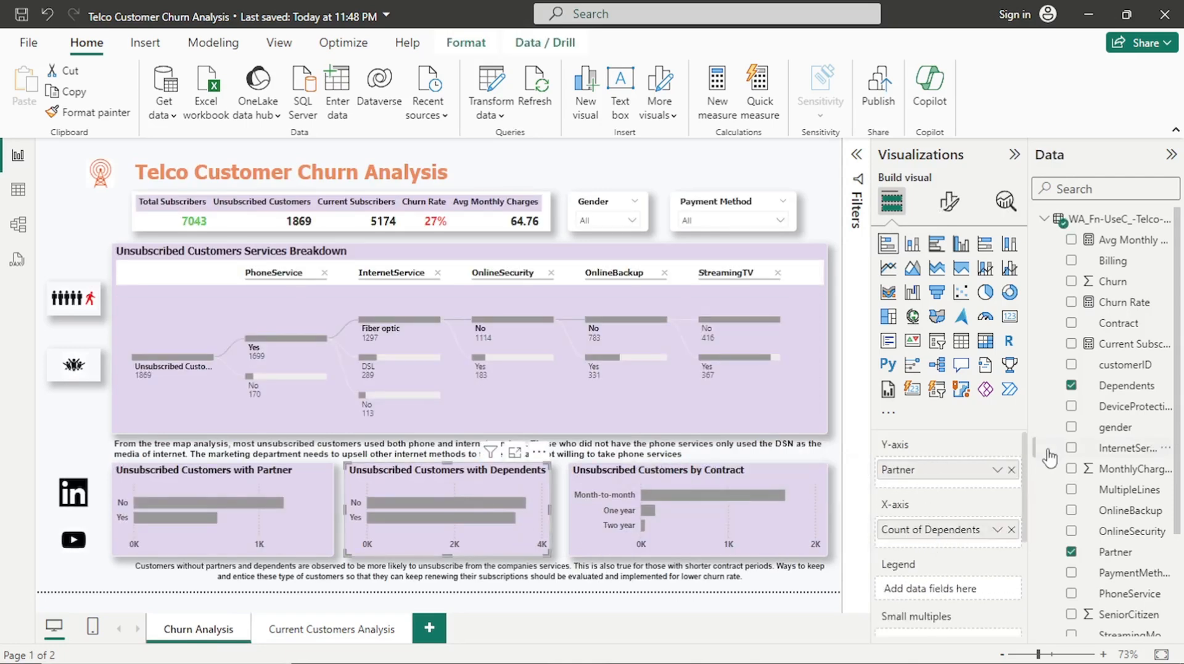
{"action": "left_click", "coordinate": [1013, 472]}
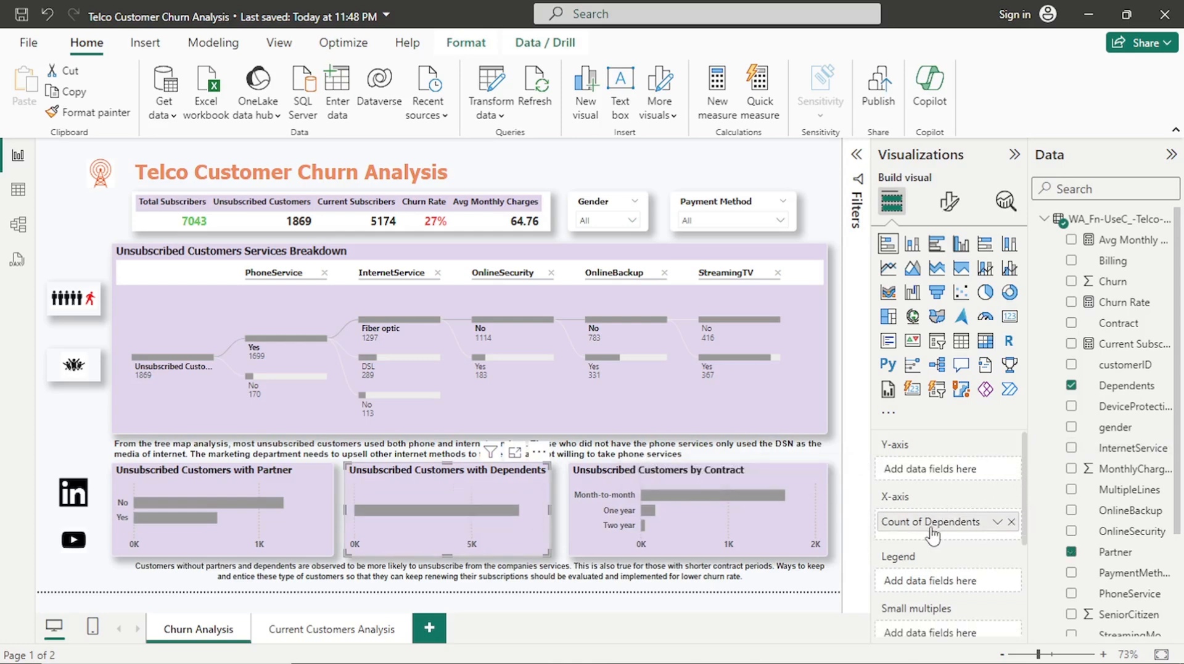
{"action": "left_click_drag", "start_coordinate": [934, 523], "coordinate": [937, 473]}
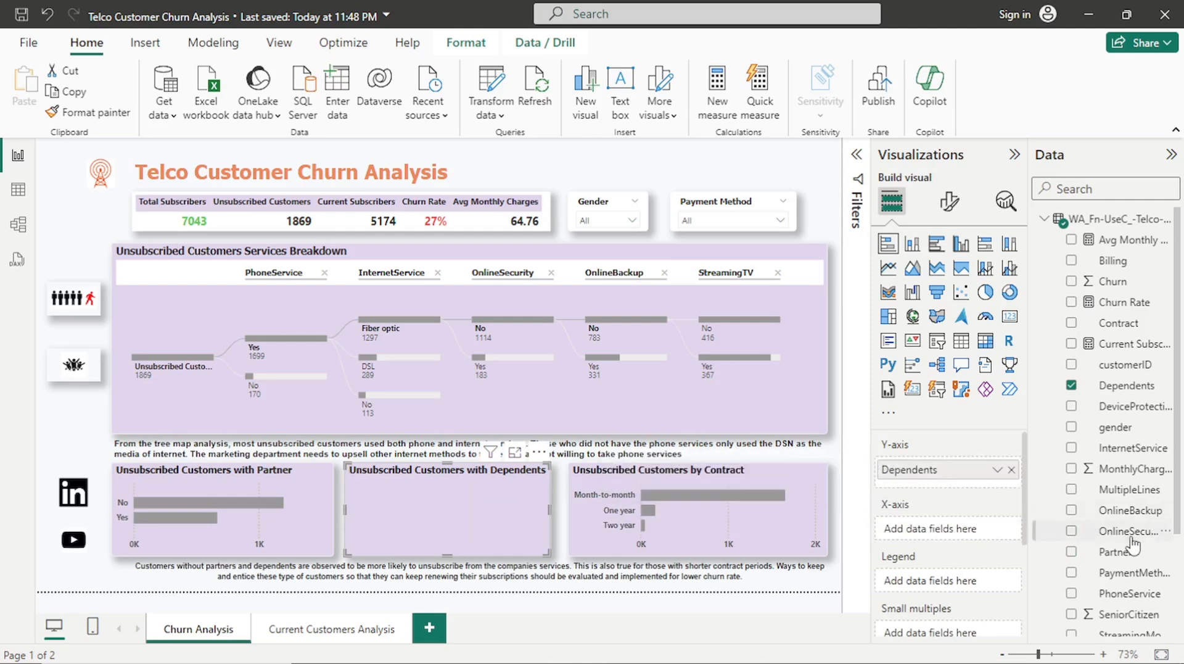
{"action": "scroll", "coordinate": [1128, 546], "scroll_direction": "down", "scroll_amount": 3}
{"action": "left_click_drag", "start_coordinate": [1130, 635], "coordinate": [930, 535]}
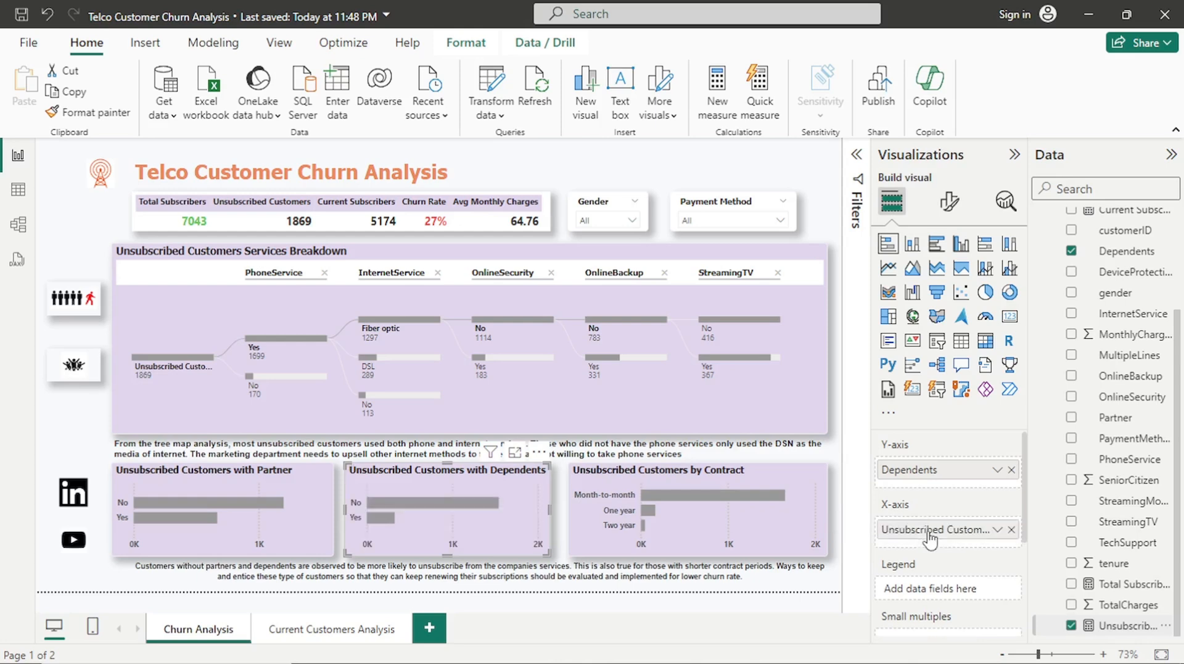
{"action": "left_click", "coordinate": [312, 513]}
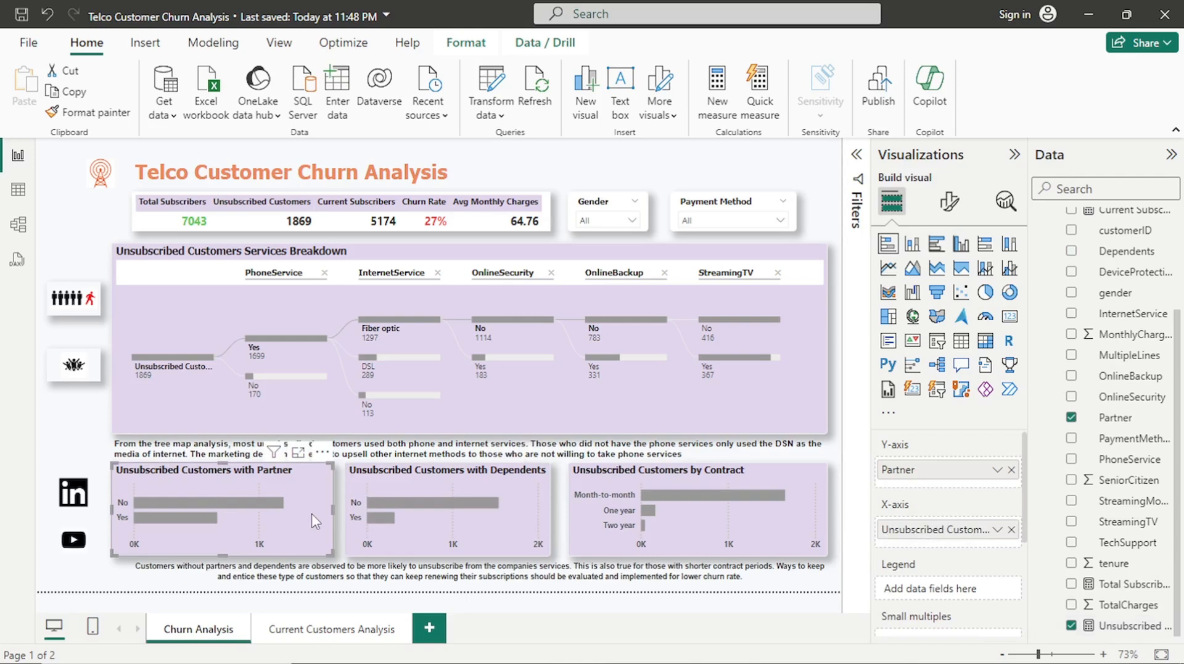
{"action": "left_click", "coordinate": [584, 538]}
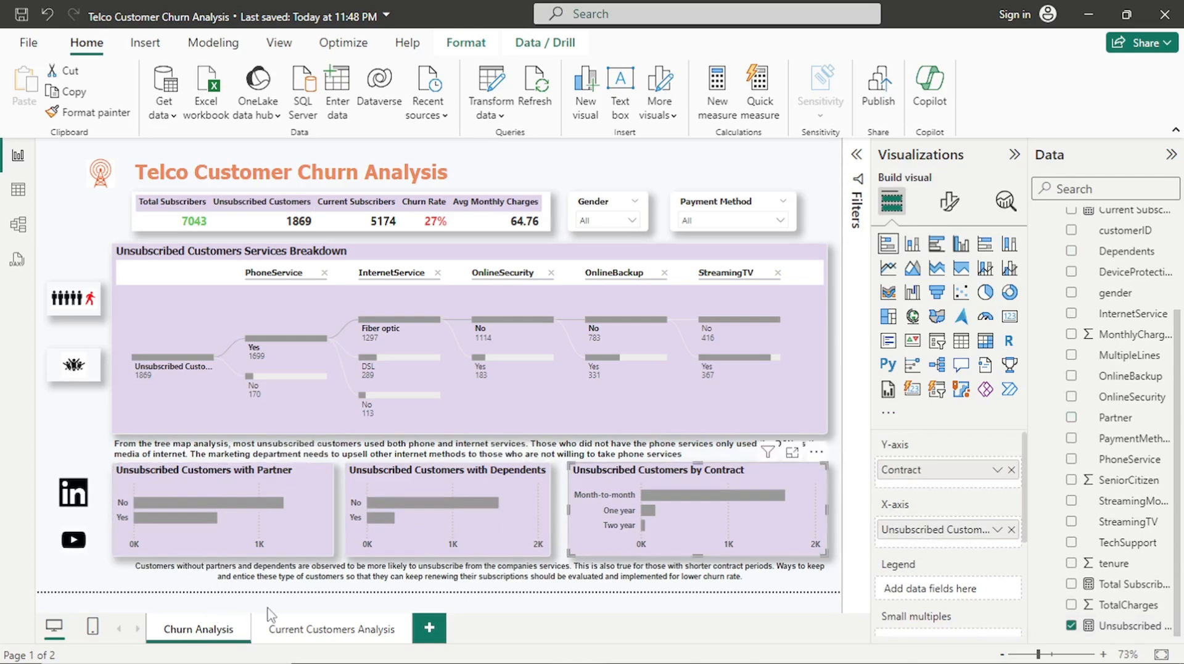
On the Current Customers Analysis page, fill the emptied bar chart with Billing on the Y-axis and Current Subscribers on the X-axis
{"action": "left_click", "coordinate": [305, 630]}
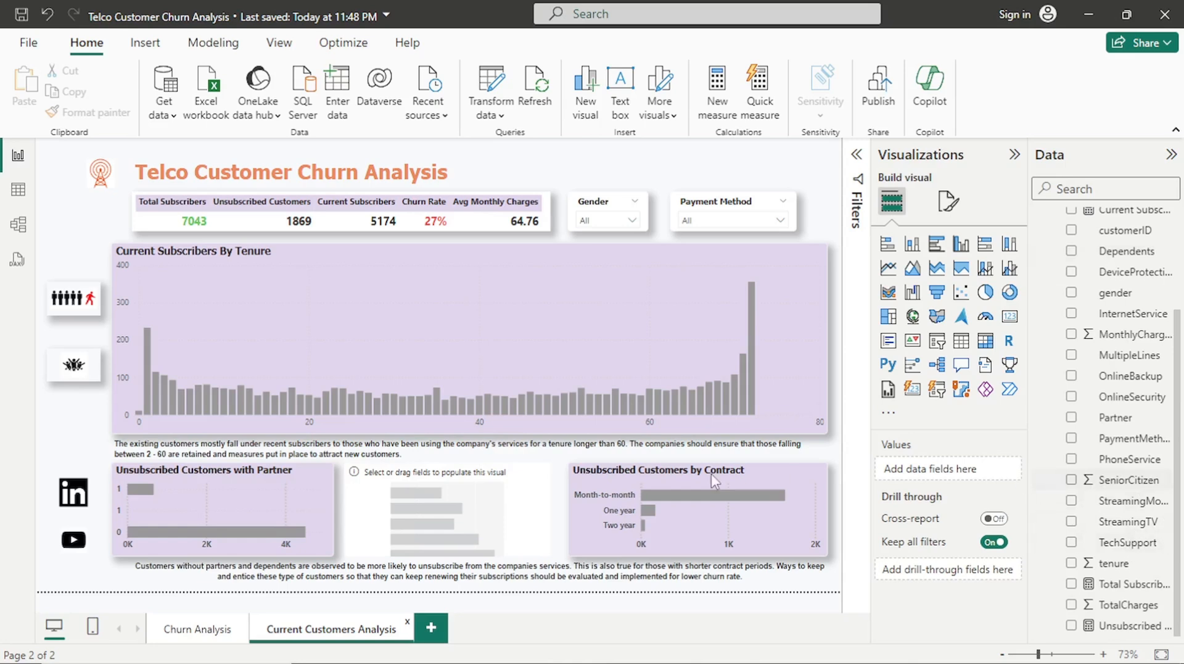
{"action": "left_click", "coordinate": [521, 504]}
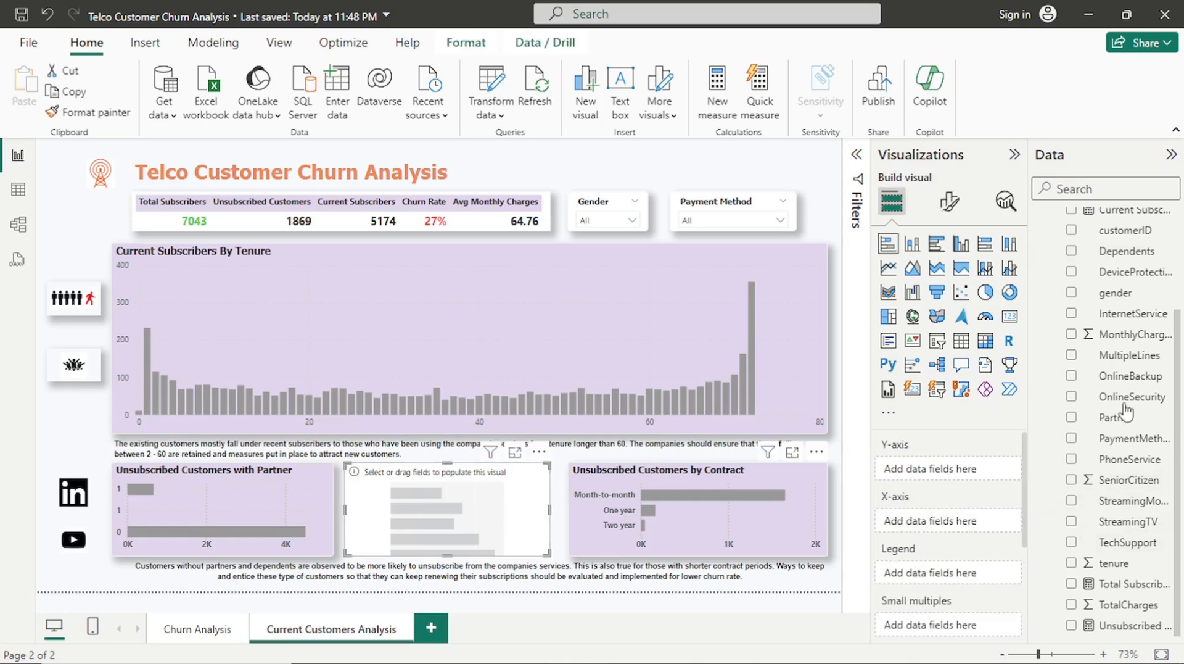
{"action": "scroll", "coordinate": [1108, 348], "scroll_direction": "up", "scroll_amount": 3}
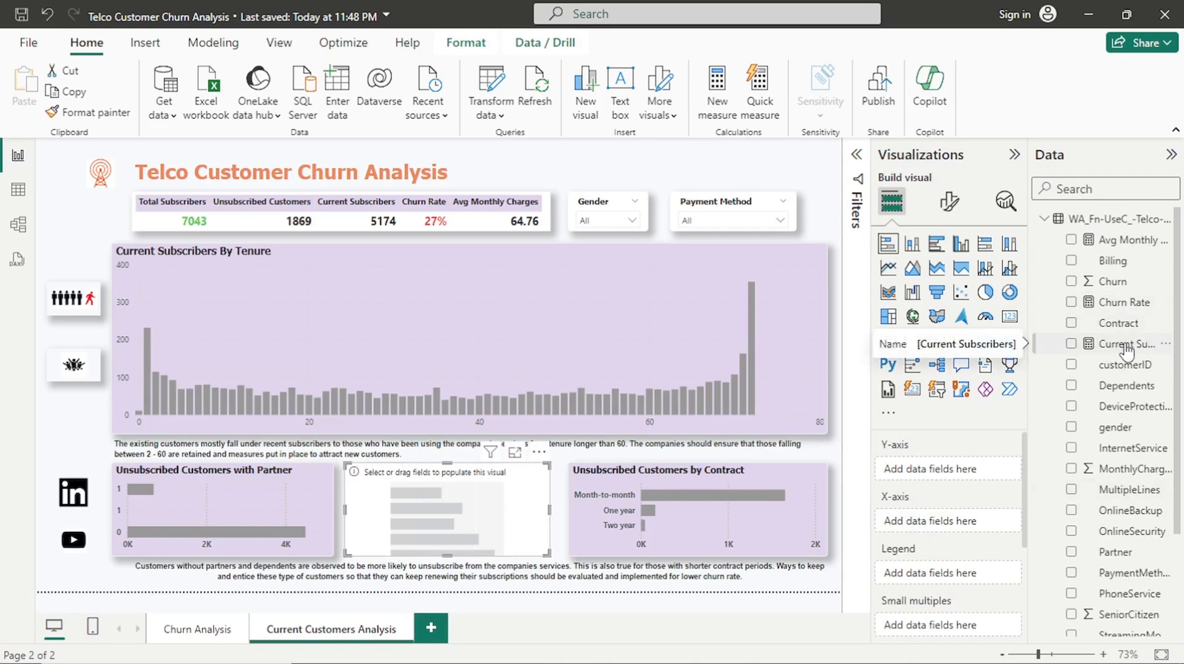
{"action": "left_click_drag", "start_coordinate": [1124, 345], "coordinate": [994, 525]}
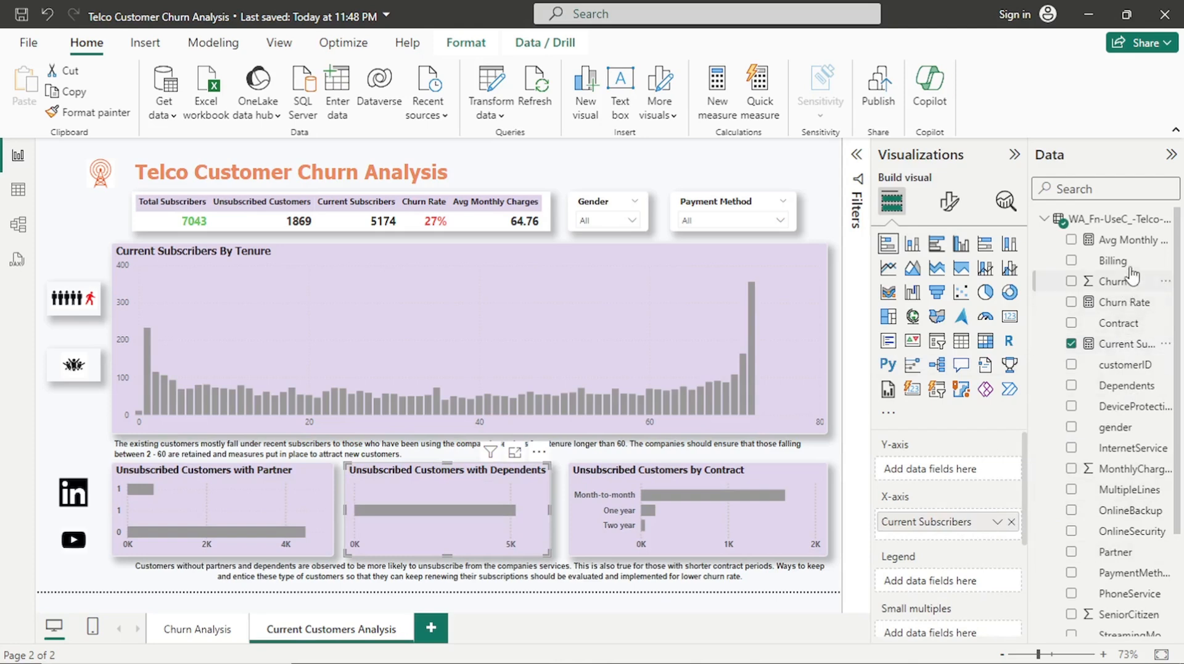
{"action": "left_click_drag", "start_coordinate": [1133, 266], "coordinate": [977, 480]}
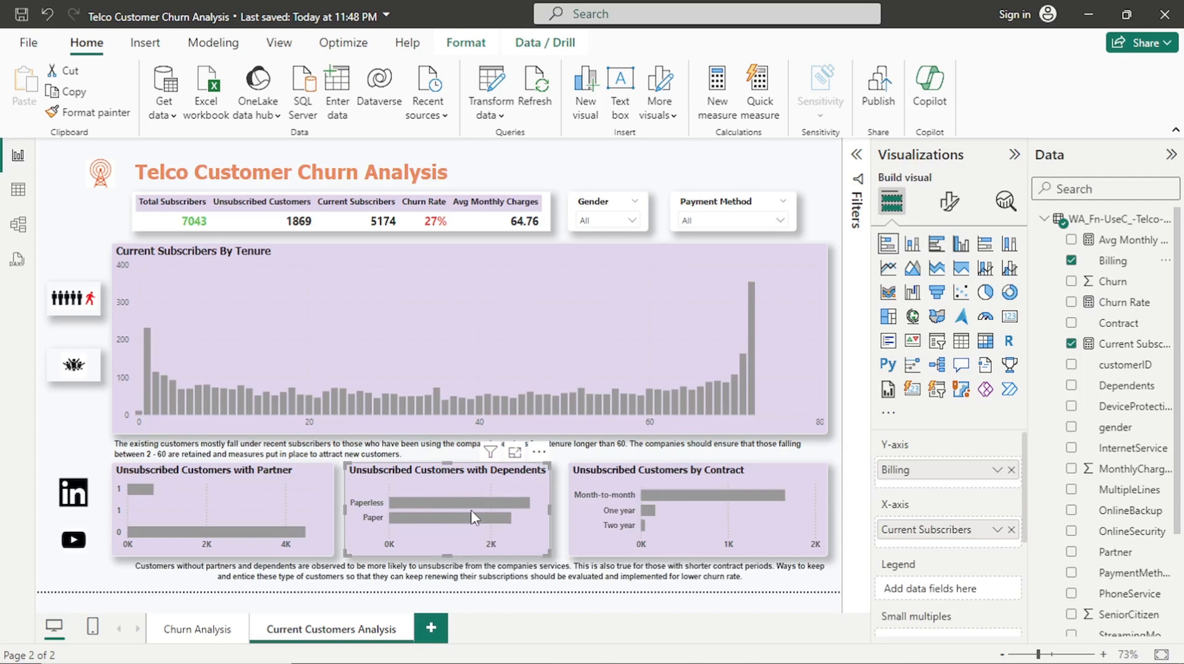
{"action": "mouse_move", "coordinate": [474, 522]}
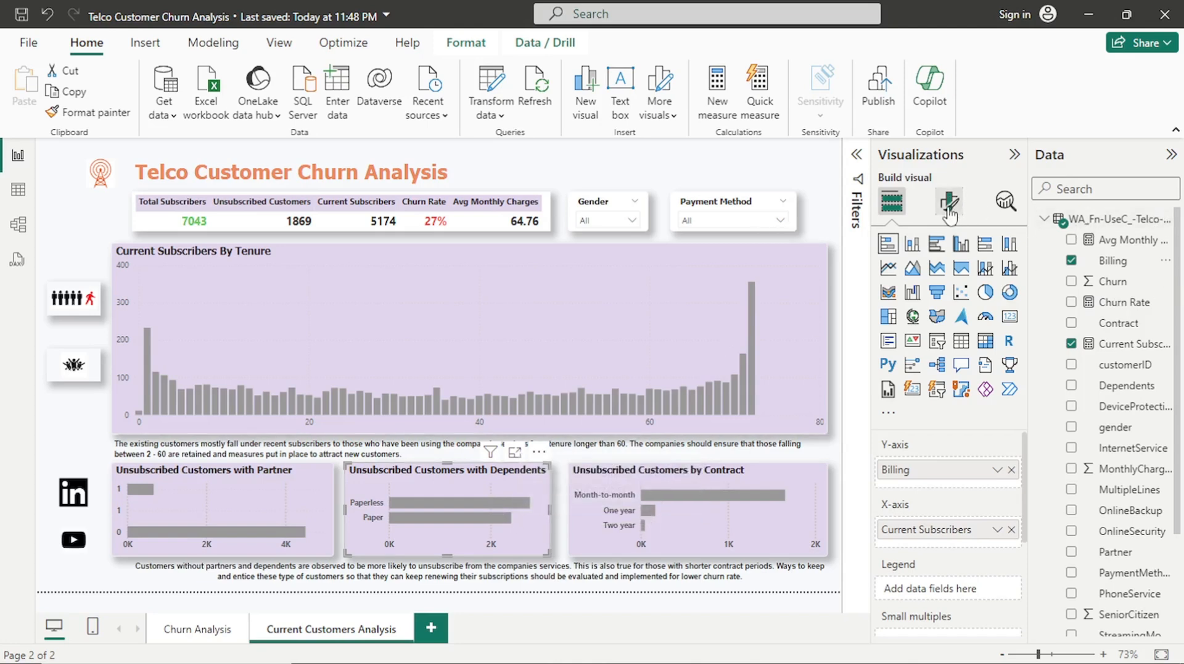
Change the title of the Unsubscribed Customers with Dependents chart to "Current Customers Billing Mode"
{"action": "left_click", "coordinate": [950, 207]}
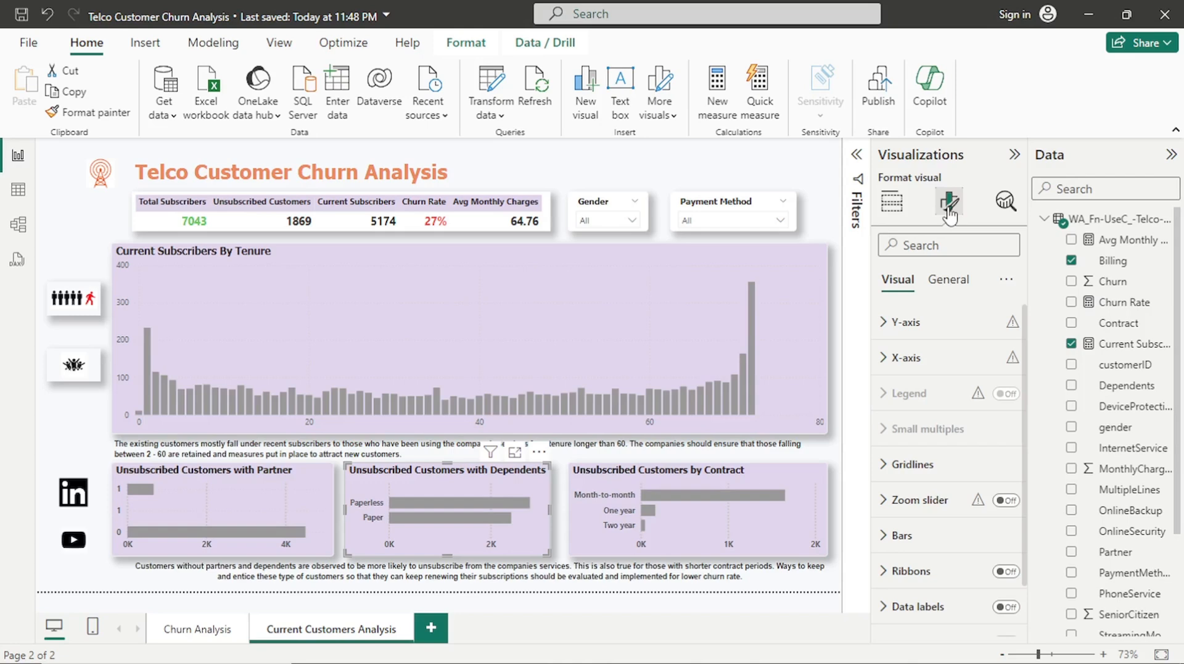
{"action": "left_click", "coordinate": [947, 279]}
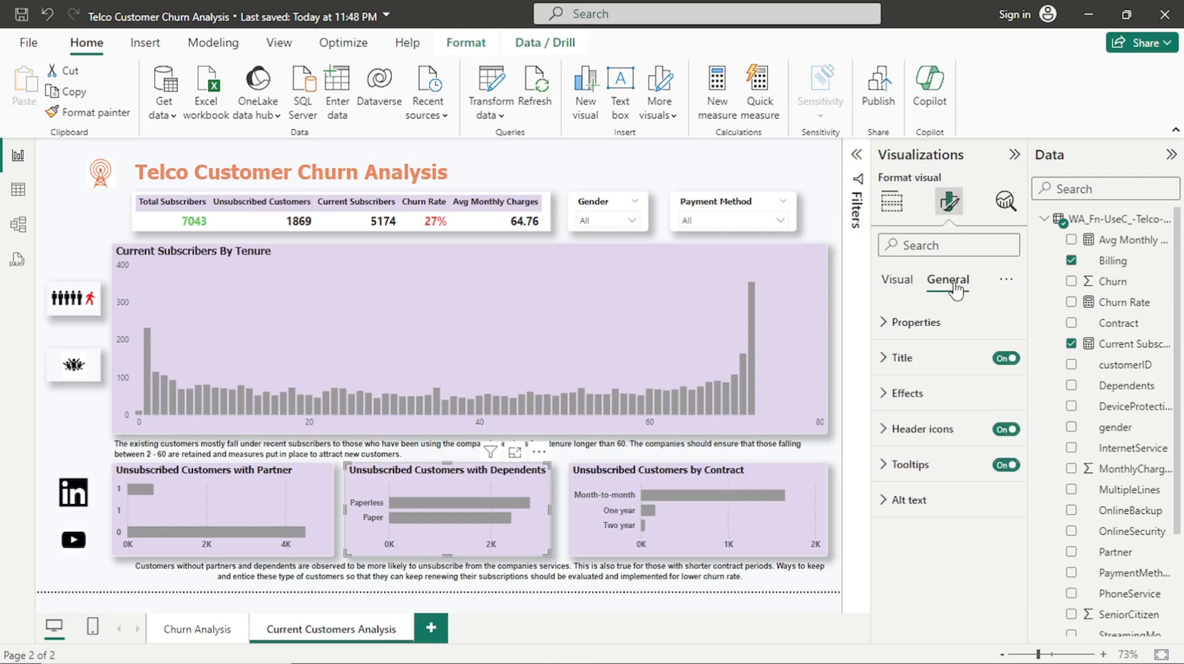
{"action": "left_click", "coordinate": [953, 368]}
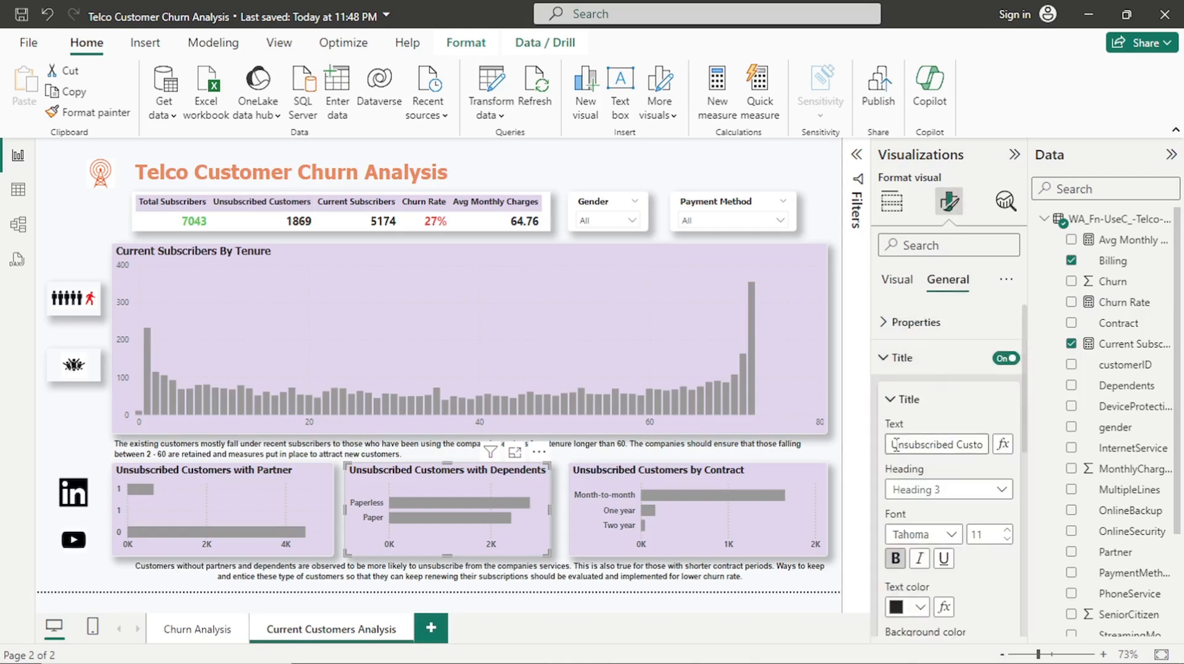
{"action": "triple_click", "coordinate": [978, 445]}
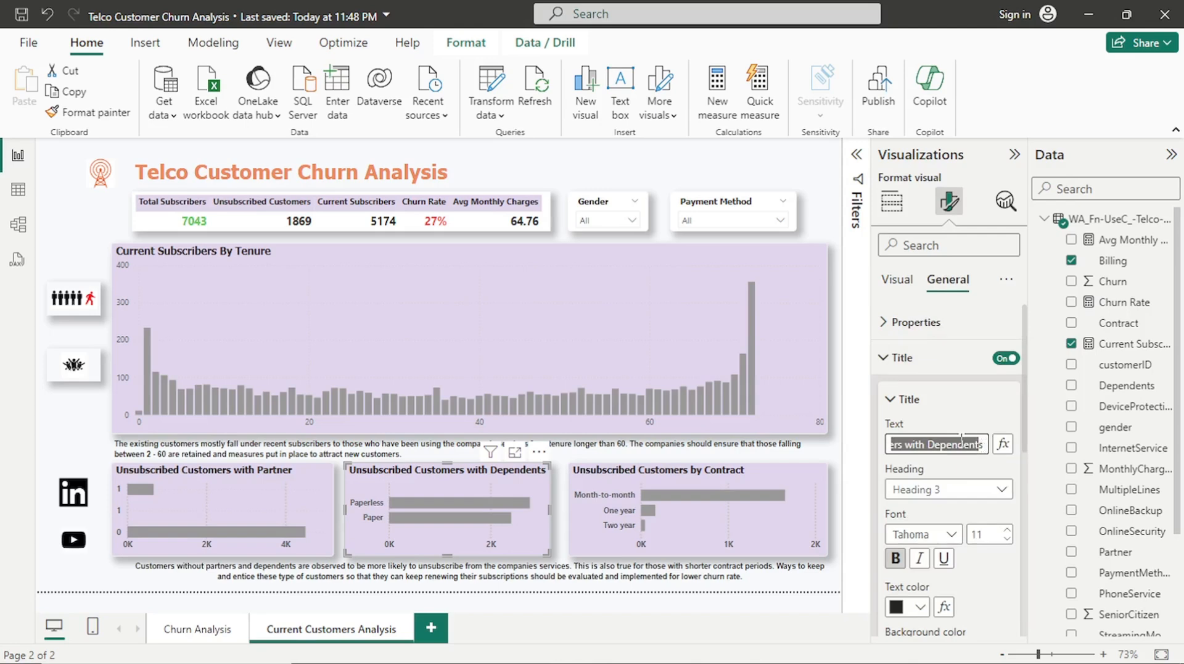
{"action": "type", "text": "s"}
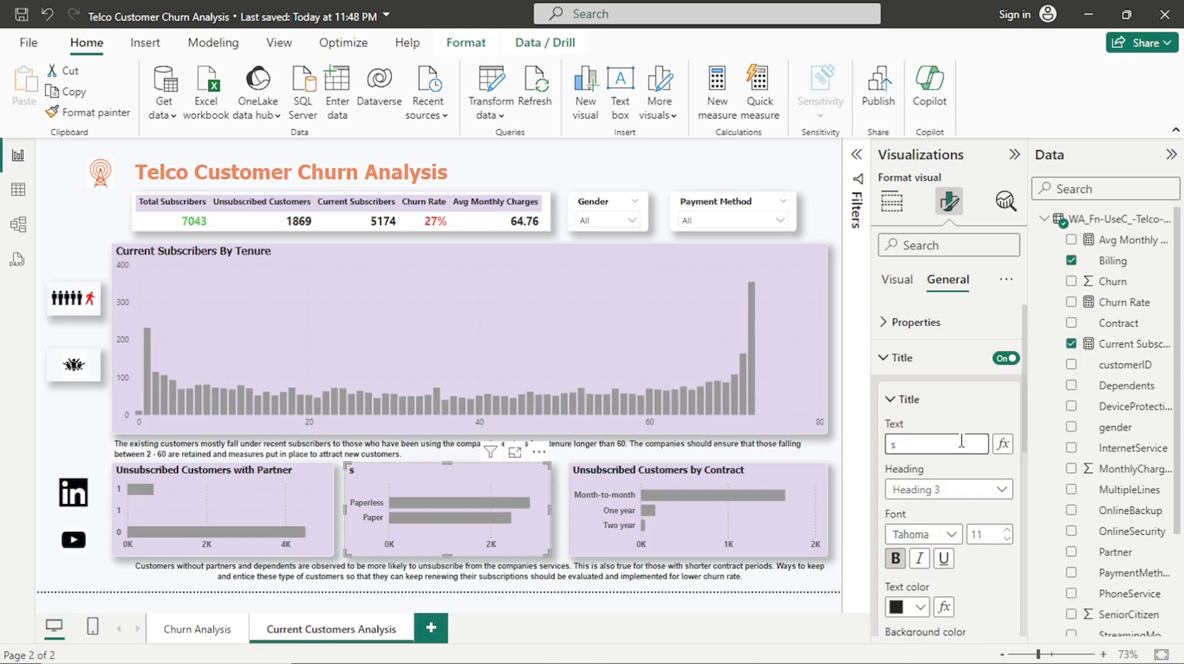
{"action": "key", "text": "BackSpace"}
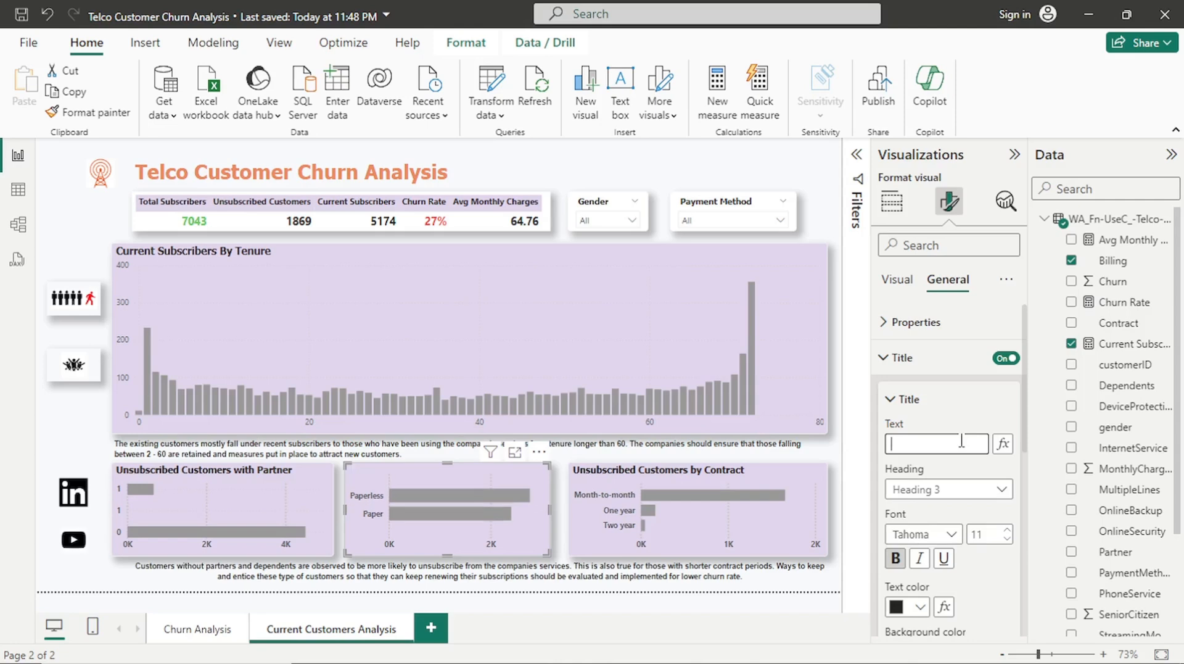
{"action": "type", "text": "Cur"}
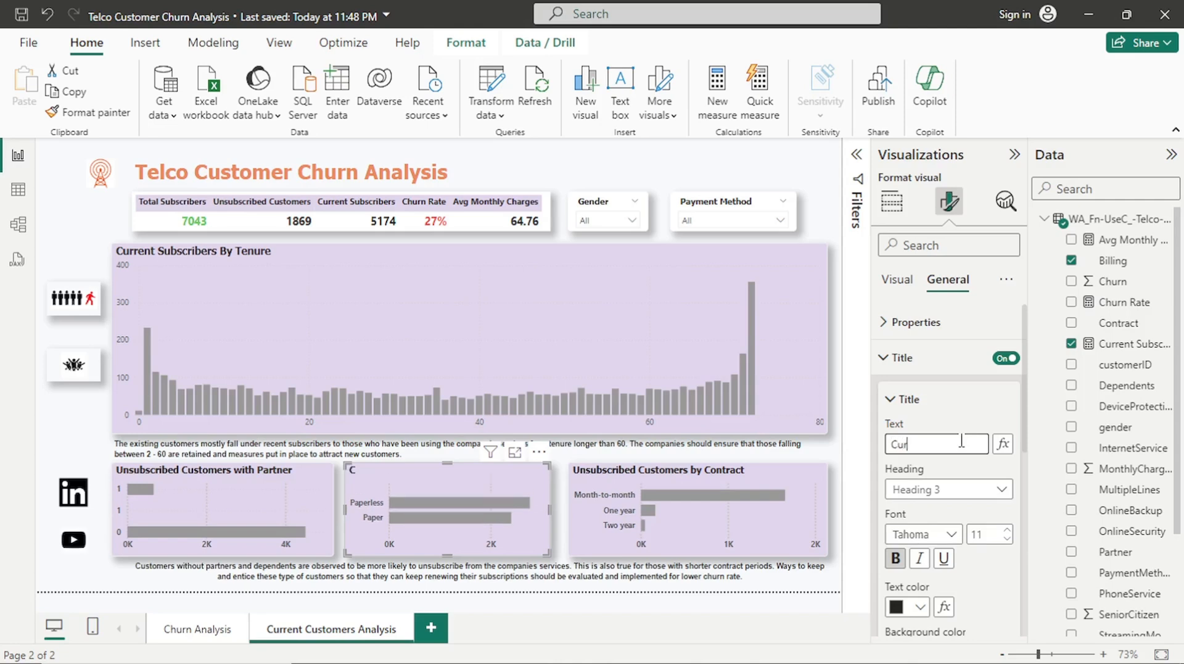
{"action": "type", "text": "rent Customers B"}
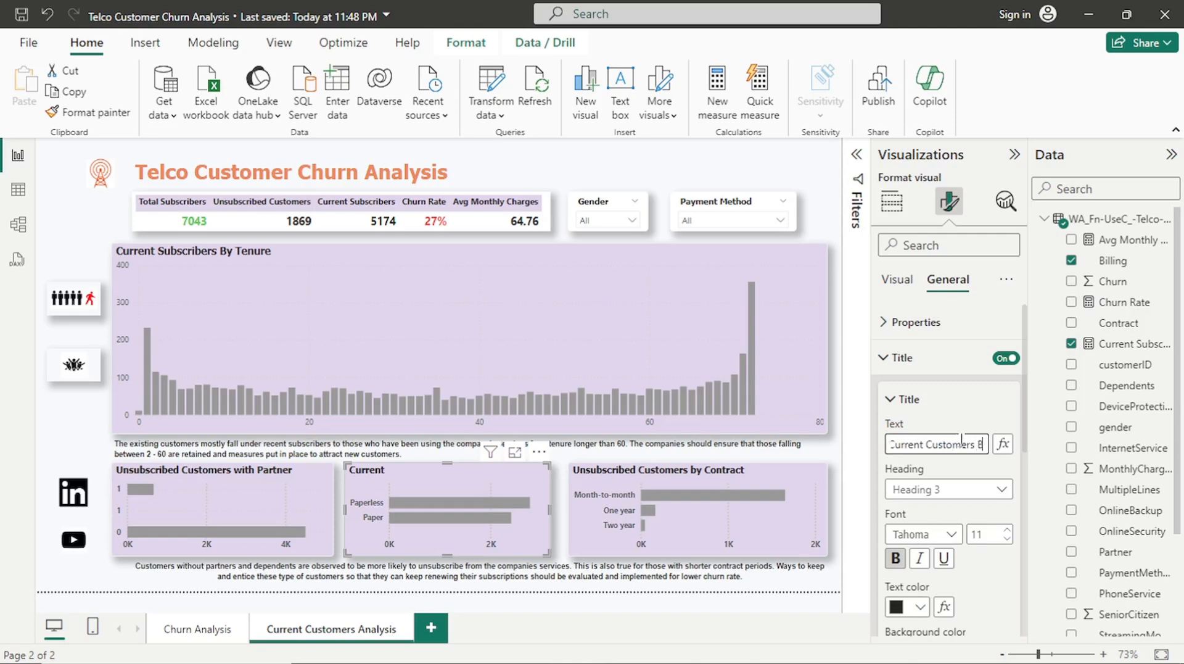
{"action": "type", "text": "illing Mode"}
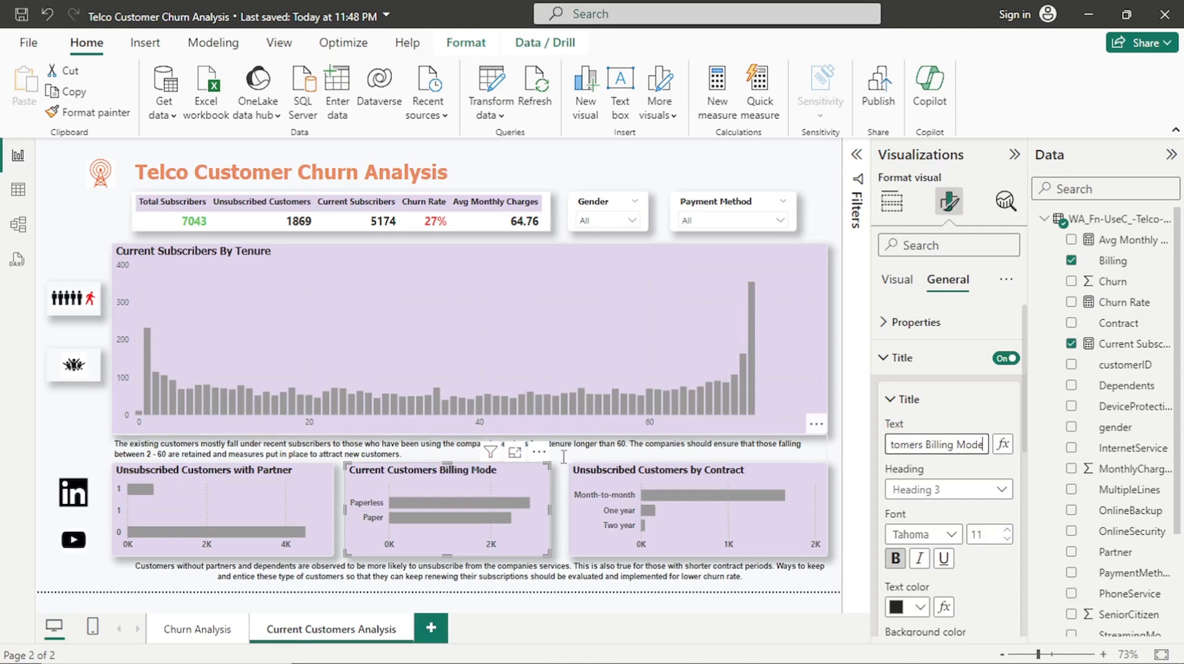
Retitle the Unsubscribed Customers with Partner chart as "Current Customers that ae Senior Citizens"
{"action": "left_click", "coordinate": [321, 501]}
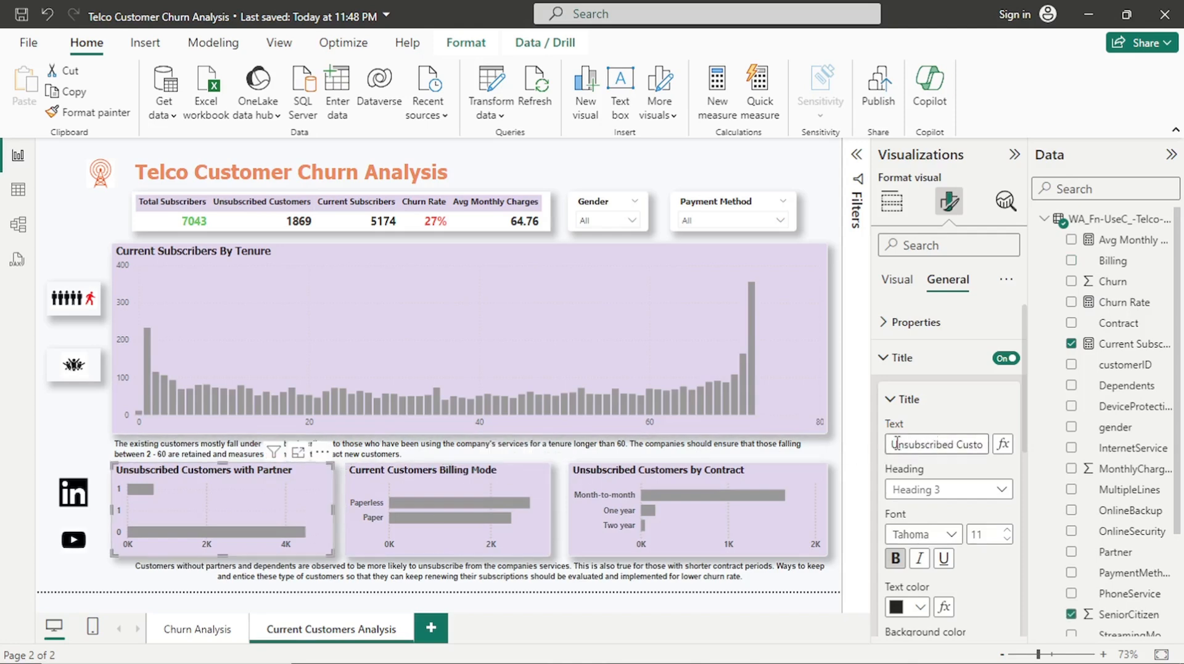
{"action": "left_click_drag", "start_coordinate": [898, 444], "coordinate": [981, 443]}
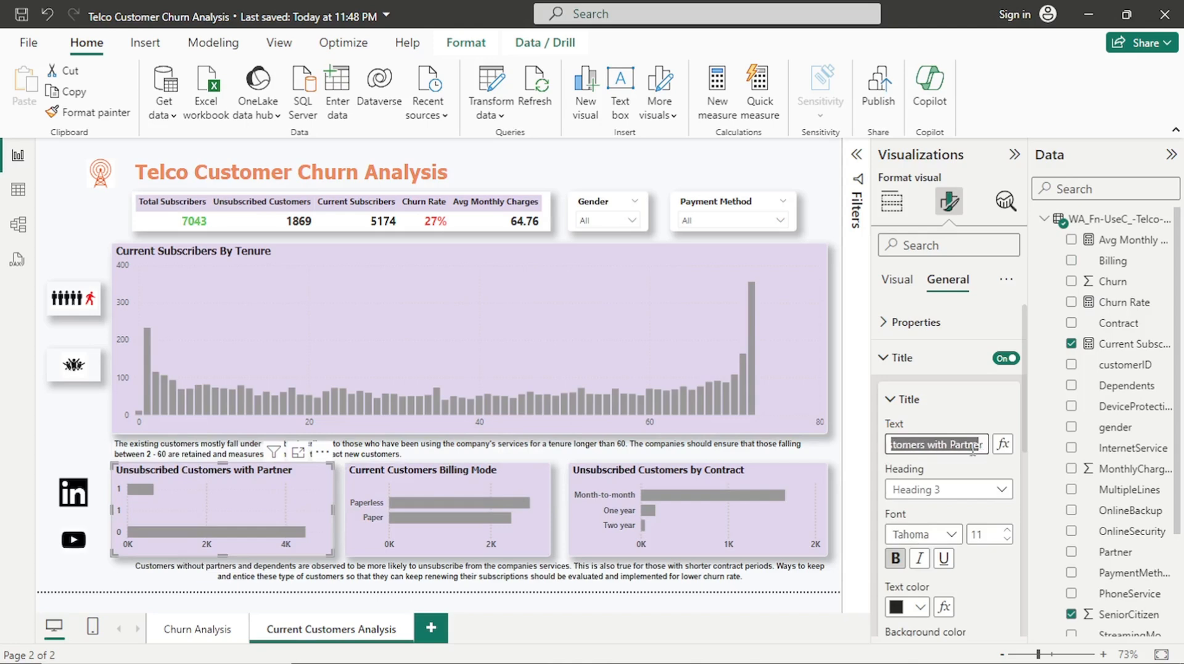
{"action": "key", "text": "BackSpace"}
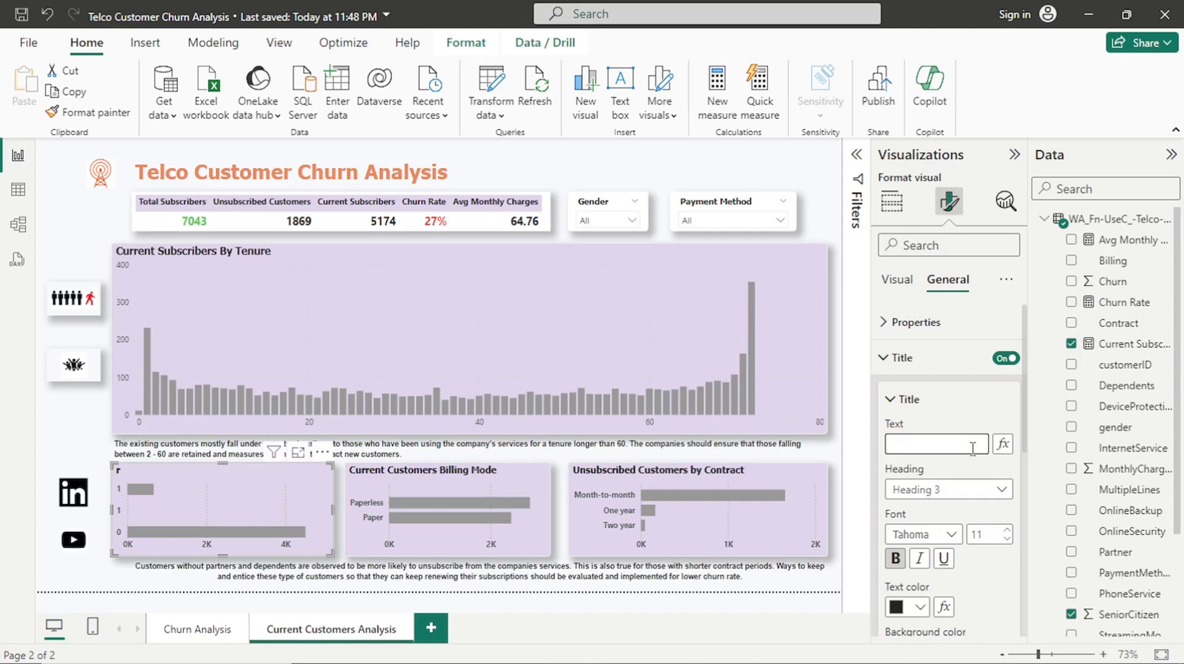
{"action": "type", "text": "Current Customer"}
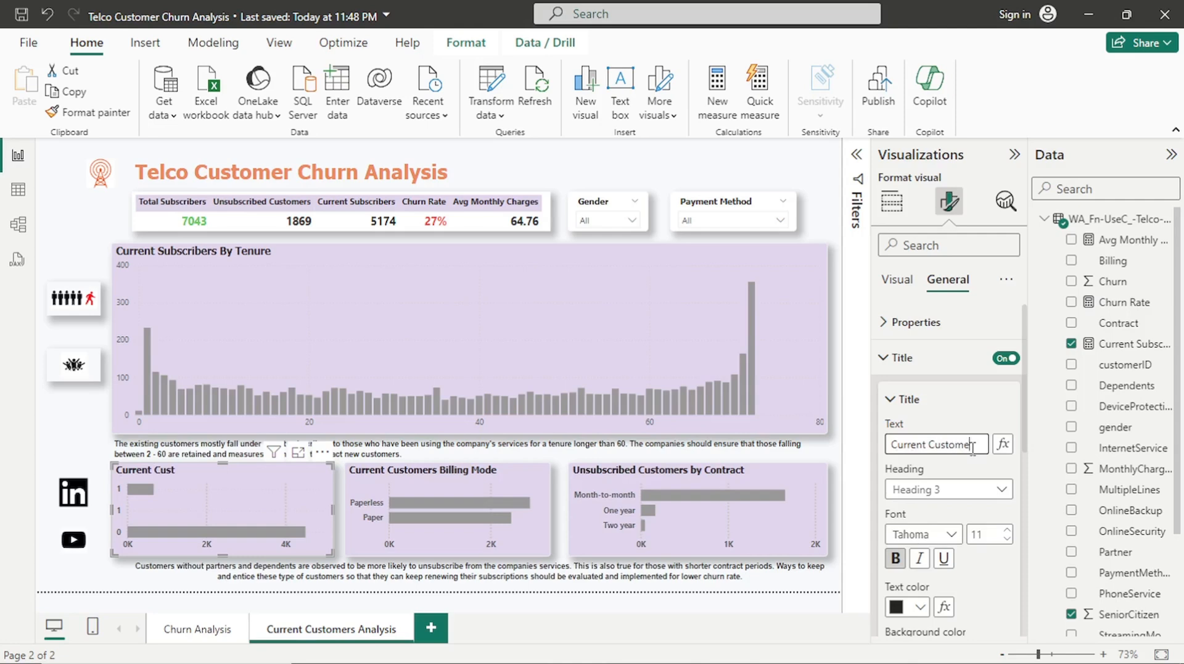
{"action": "type", "text": "s"}
{"action": "type", "text": " that a"}
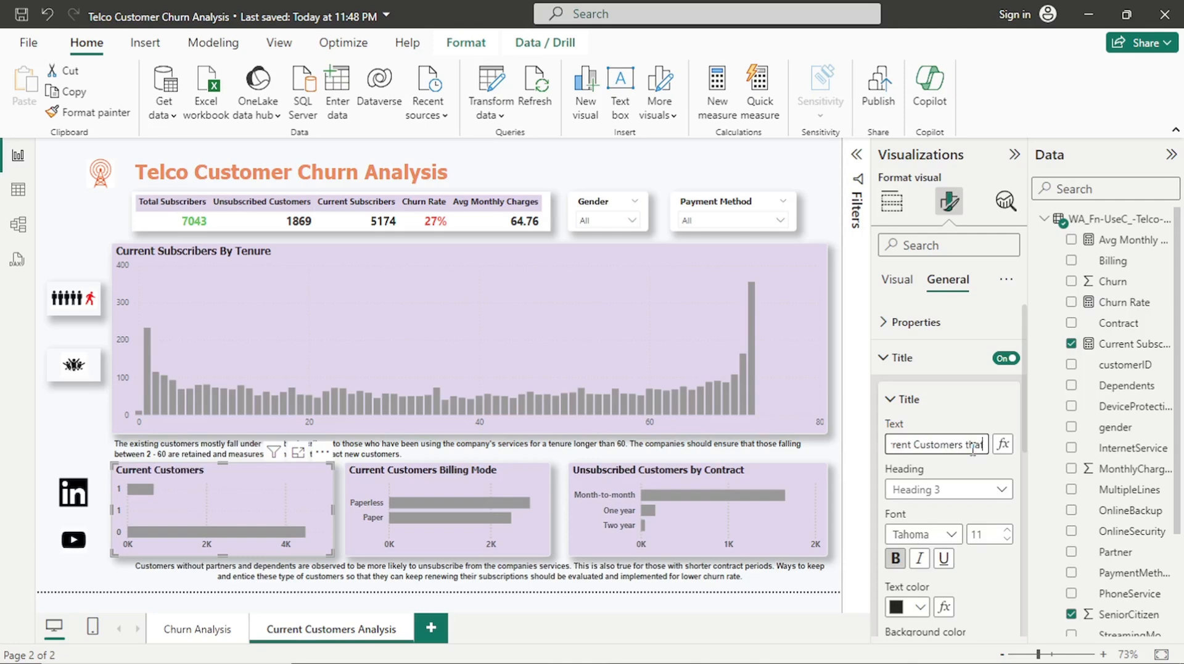
{"action": "type", "text": "re Senio"}
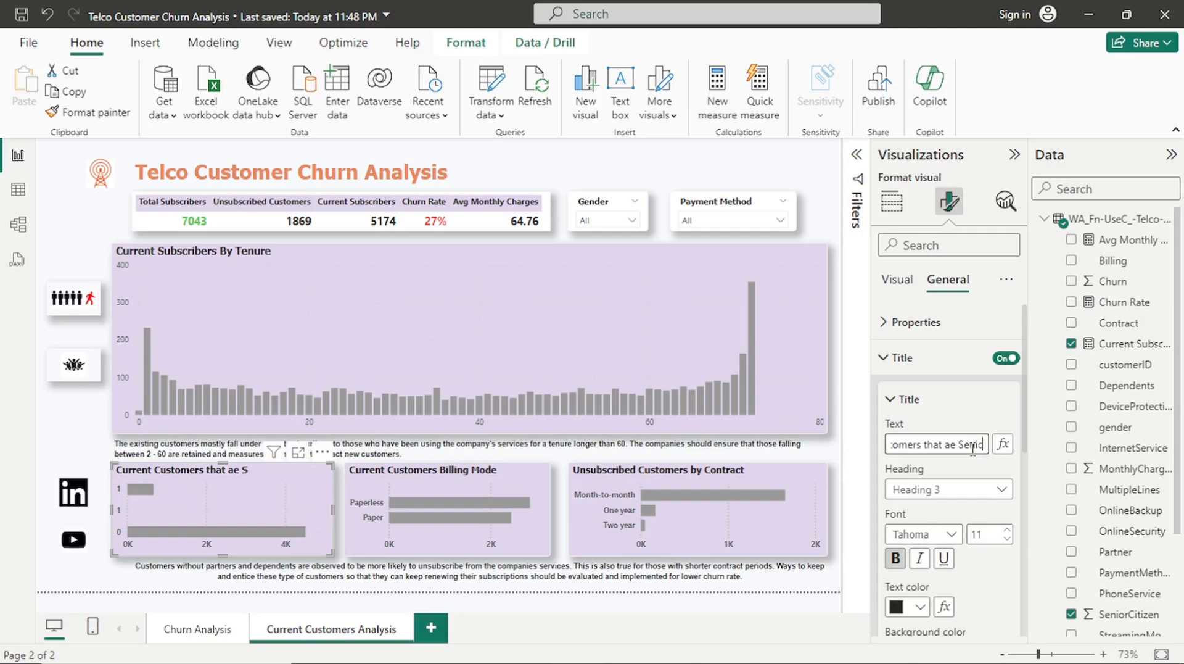
{"action": "type", "text": "r"}
{"action": "type", "text": " C"}
{"action": "type", "text": "itize"}
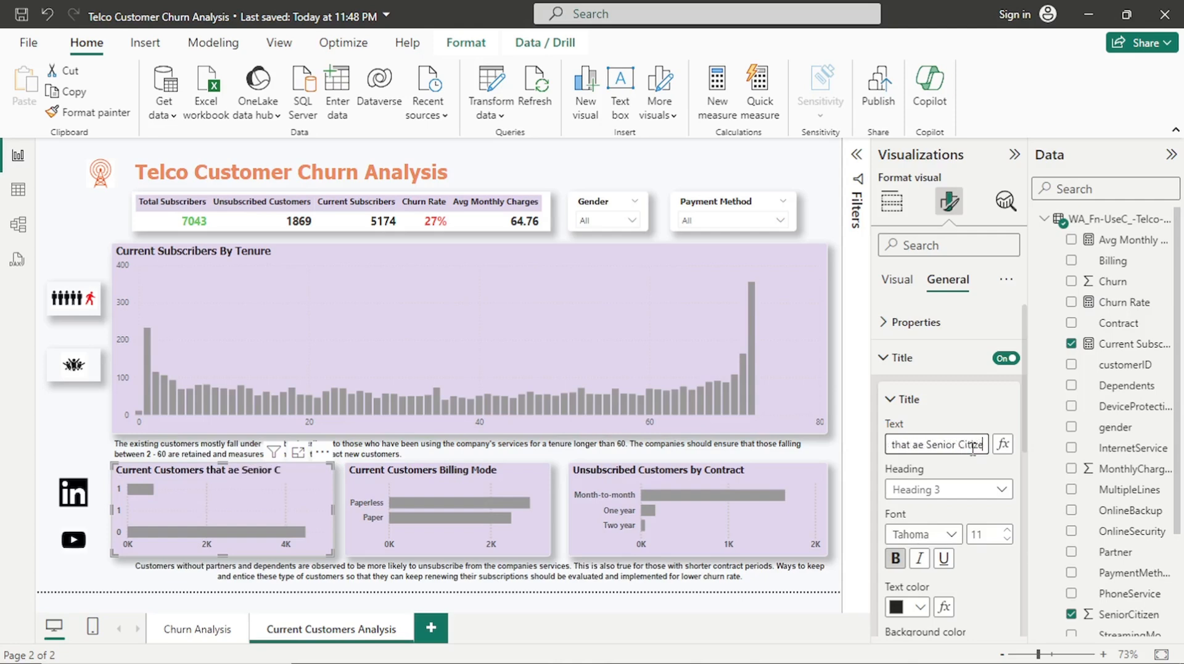
{"action": "type", "text": "nstomers t"}
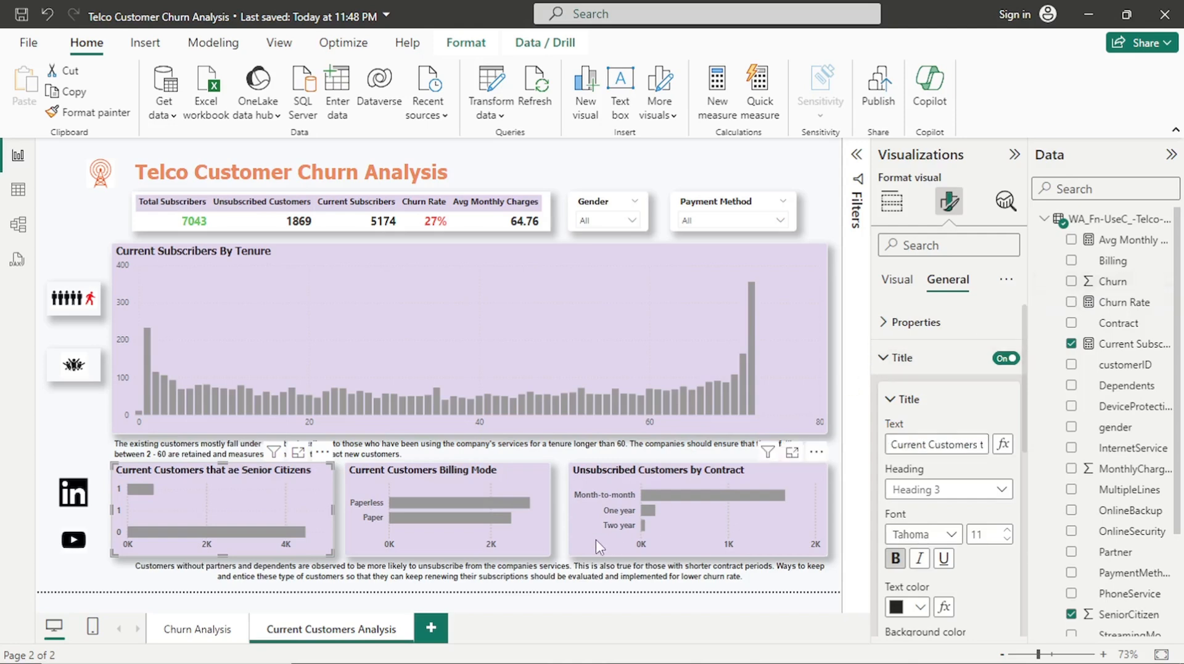
Replace the fields of the Unsubscribed Customers by Contract chart with TechSupport on the Y-axis and Current Subscribers on the X-axis
{"action": "left_click", "coordinate": [596, 539]}
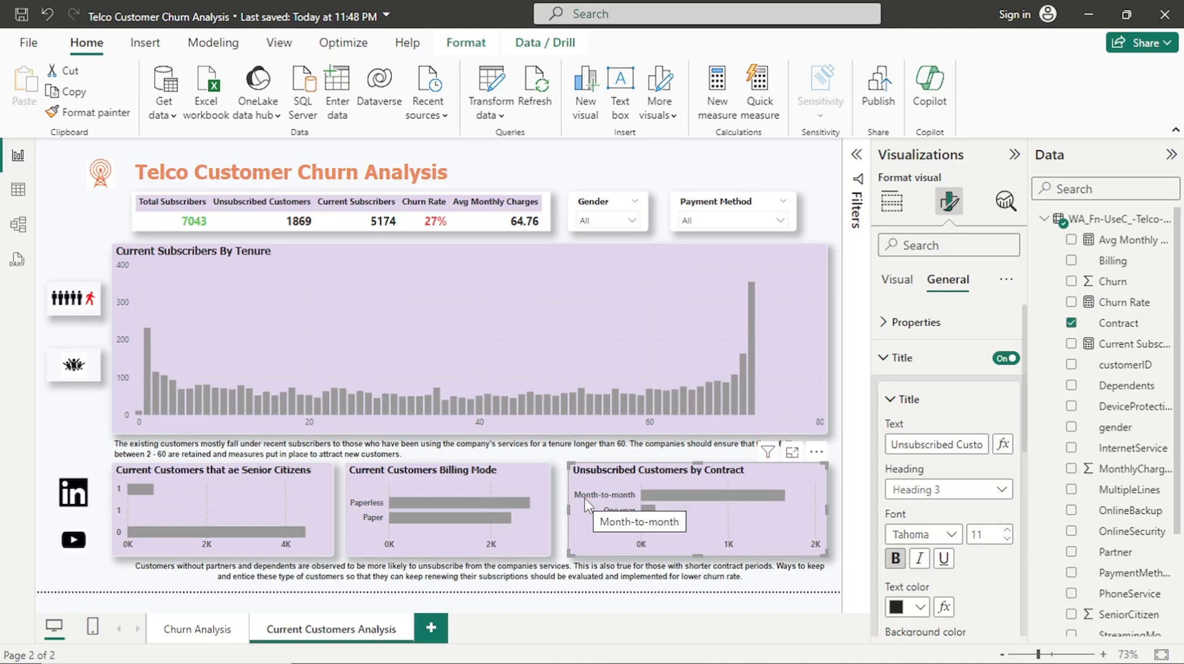
{"action": "left_click", "coordinate": [912, 282]}
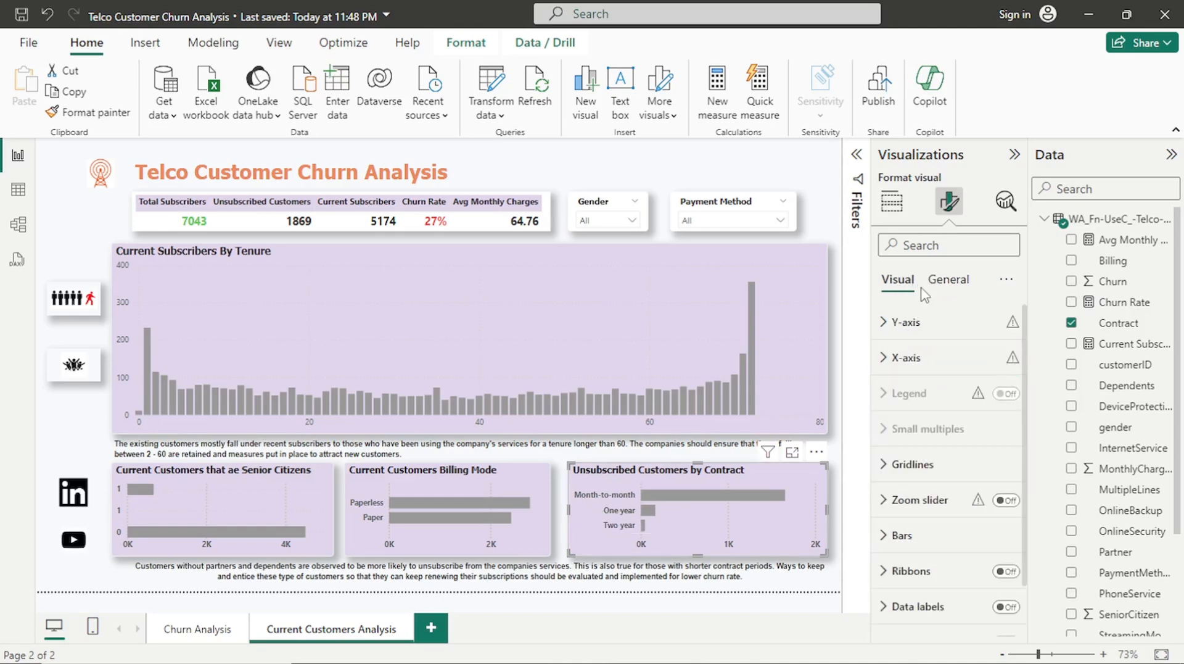
{"action": "left_click", "coordinate": [892, 202]}
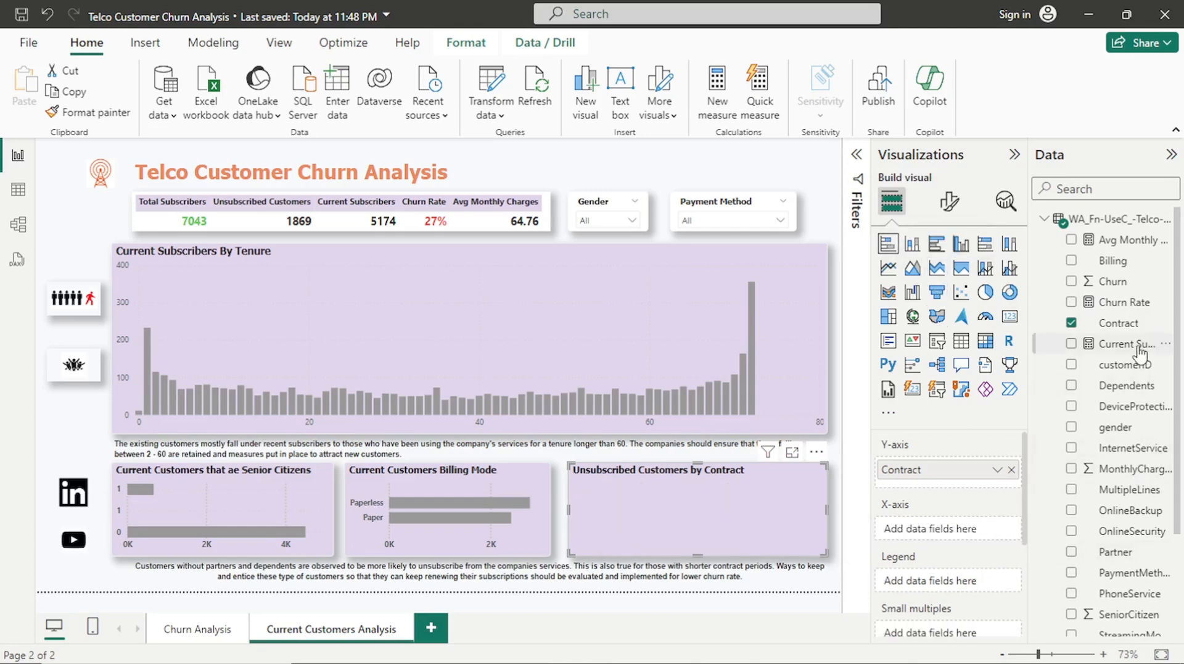
{"action": "left_click_drag", "start_coordinate": [1138, 346], "coordinate": [984, 539]}
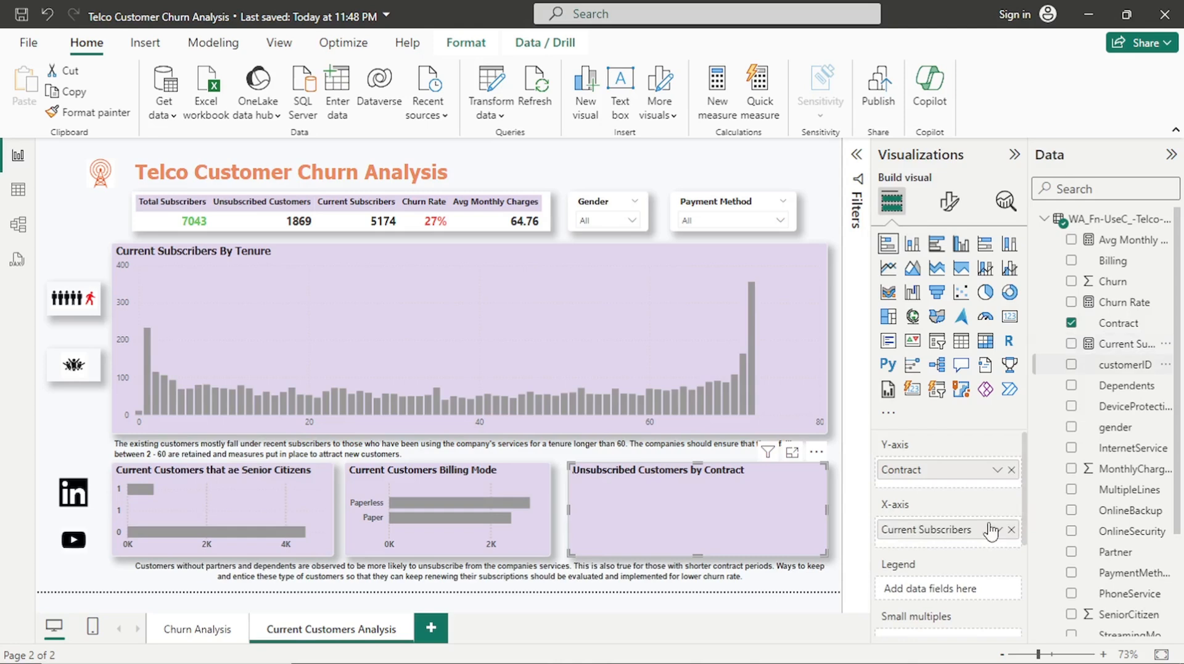
{"action": "left_click", "coordinate": [1012, 469]}
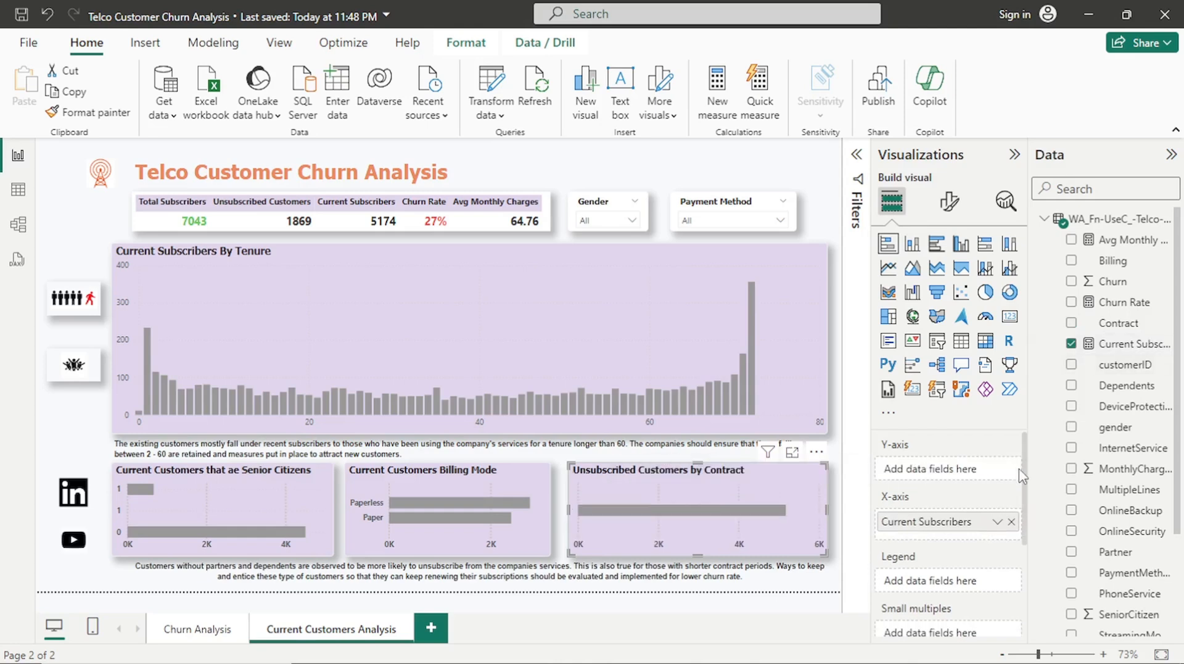
{"action": "scroll", "coordinate": [1133, 459], "scroll_direction": "down", "scroll_amount": 3}
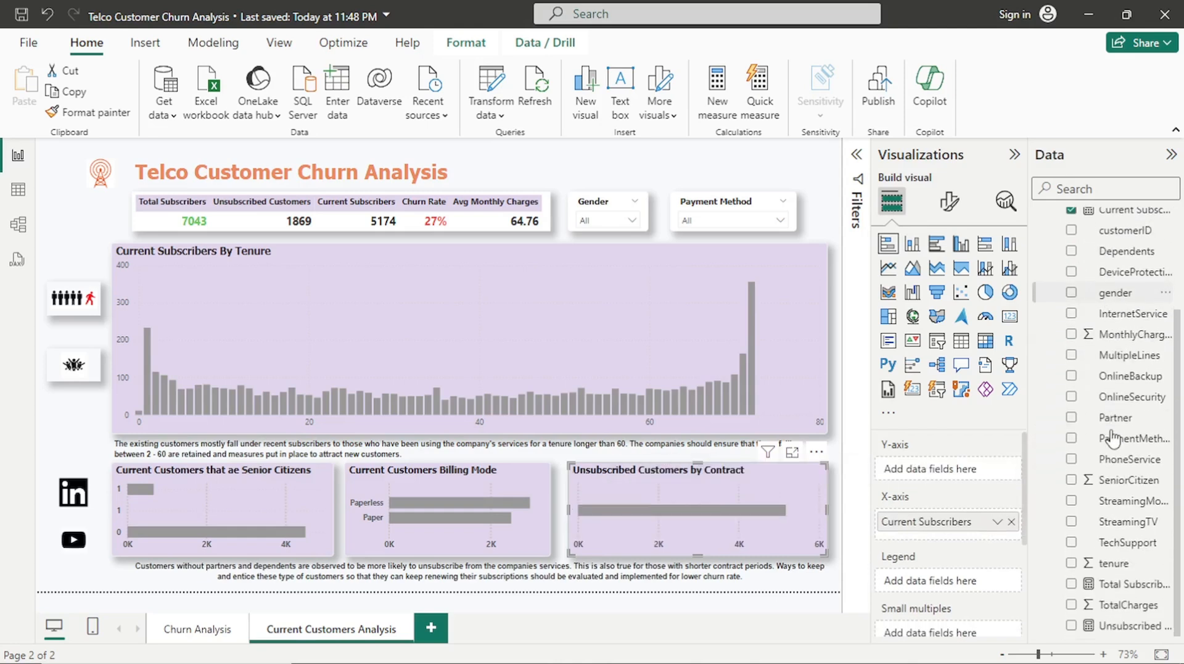
{"action": "left_click_drag", "start_coordinate": [1135, 543], "coordinate": [964, 468]}
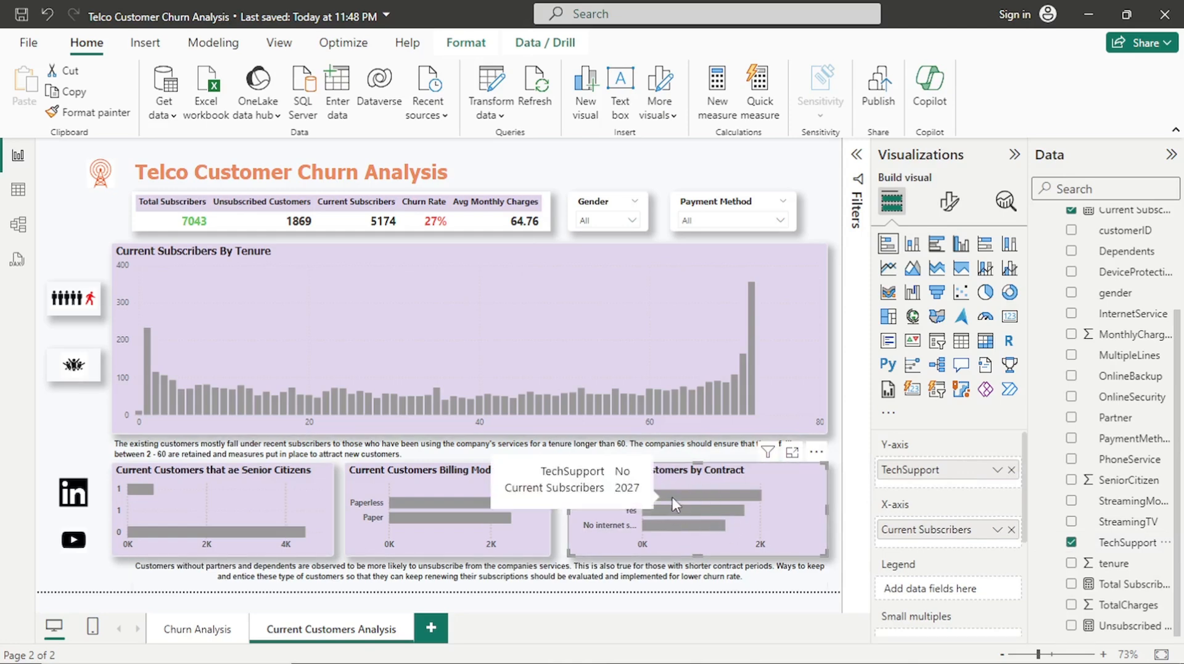
{"action": "mouse_move", "coordinate": [708, 497]}
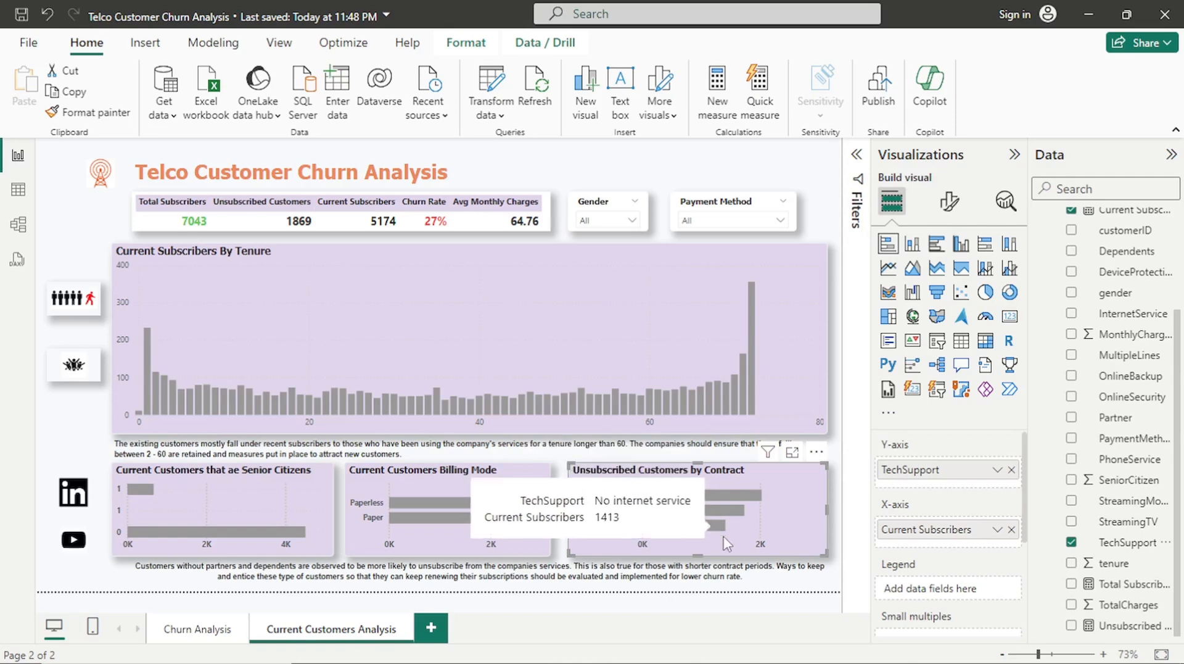
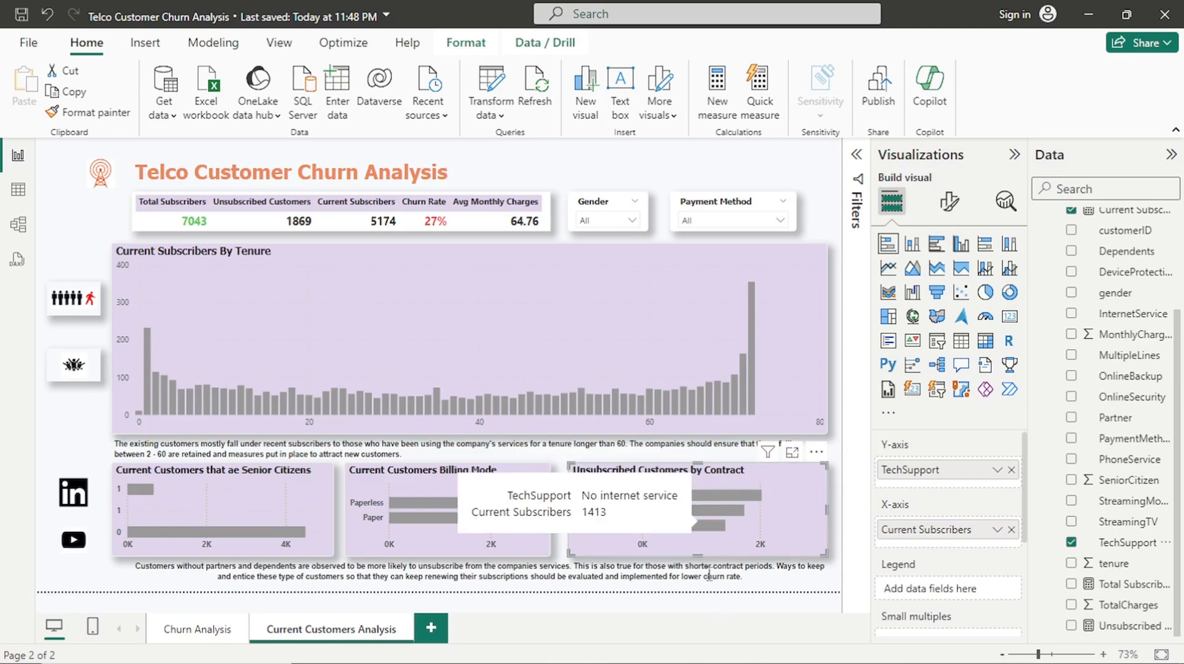
Change the title of the TechSupport bar chart to "Customers requiring tech support"
{"action": "left_click", "coordinate": [948, 203]}
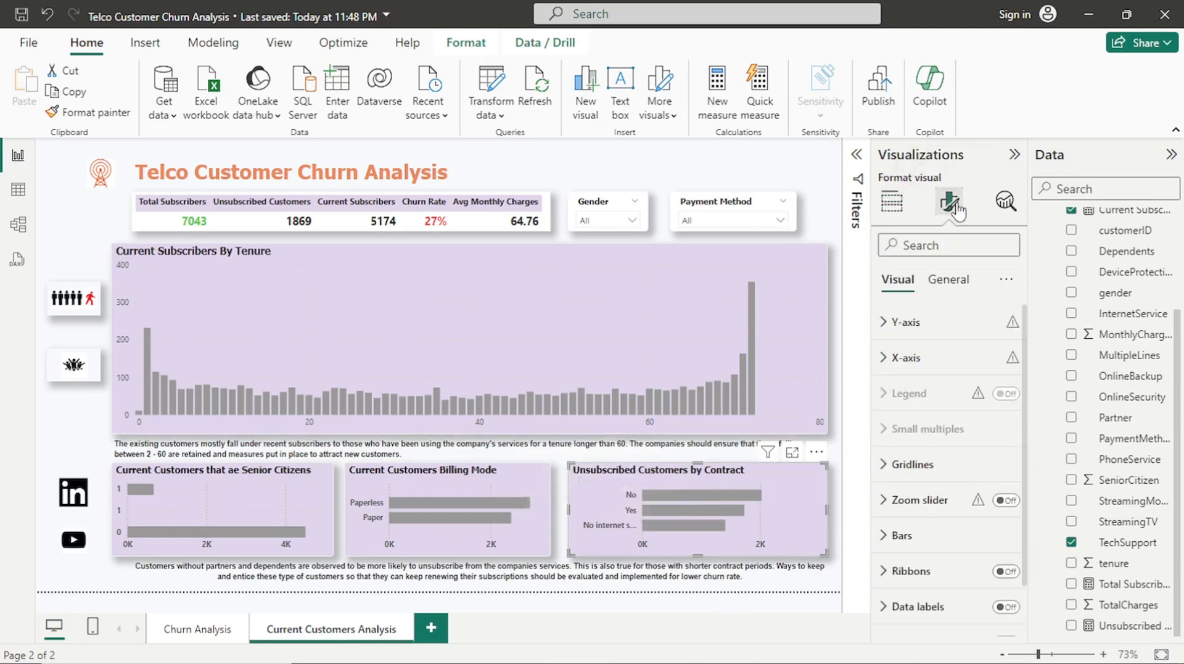
{"action": "left_click", "coordinate": [940, 285]}
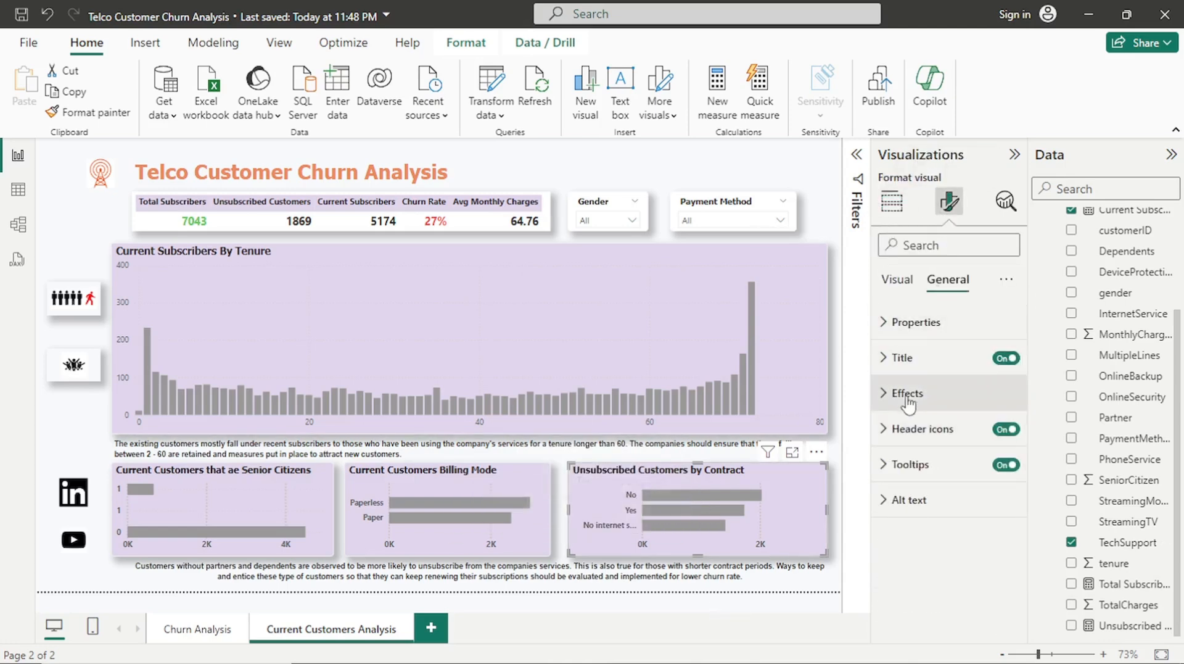
{"action": "left_click", "coordinate": [914, 359]}
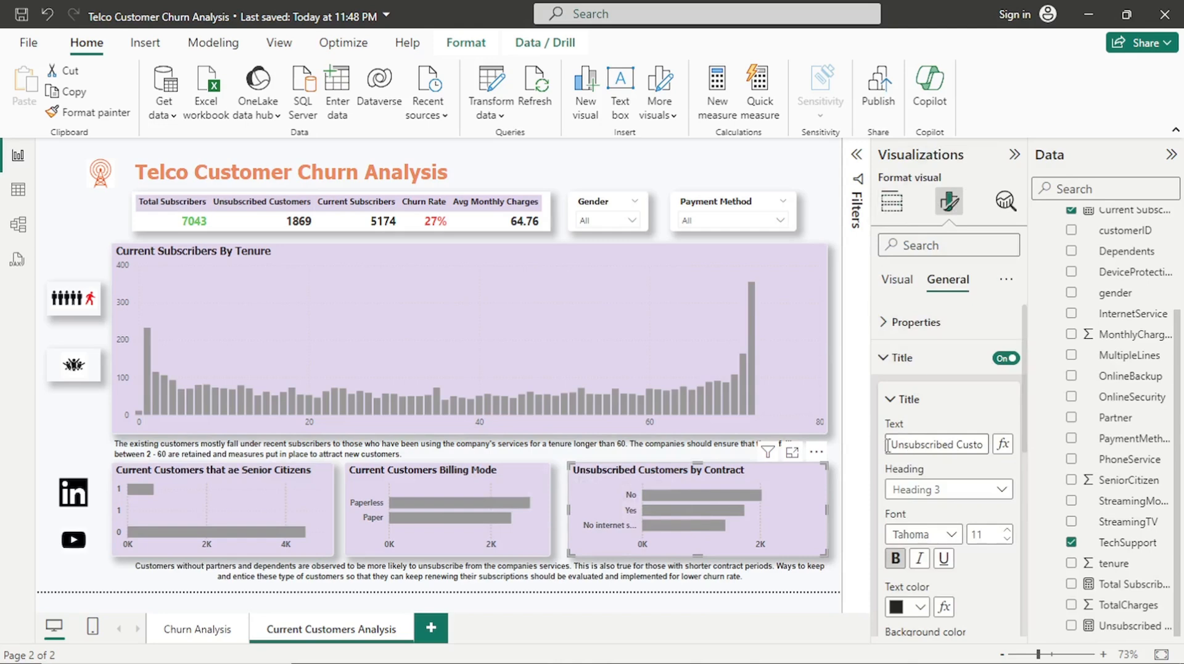
{"action": "left_click_drag", "start_coordinate": [888, 444], "coordinate": [1006, 447]}
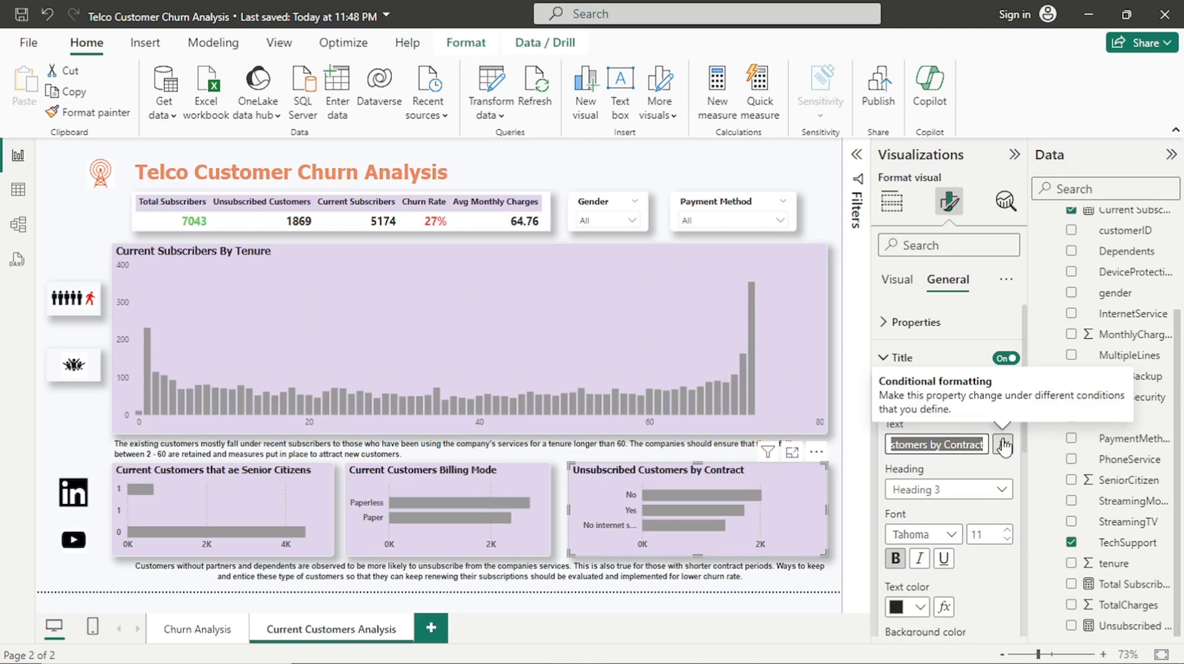
{"action": "type", "text": "c"}
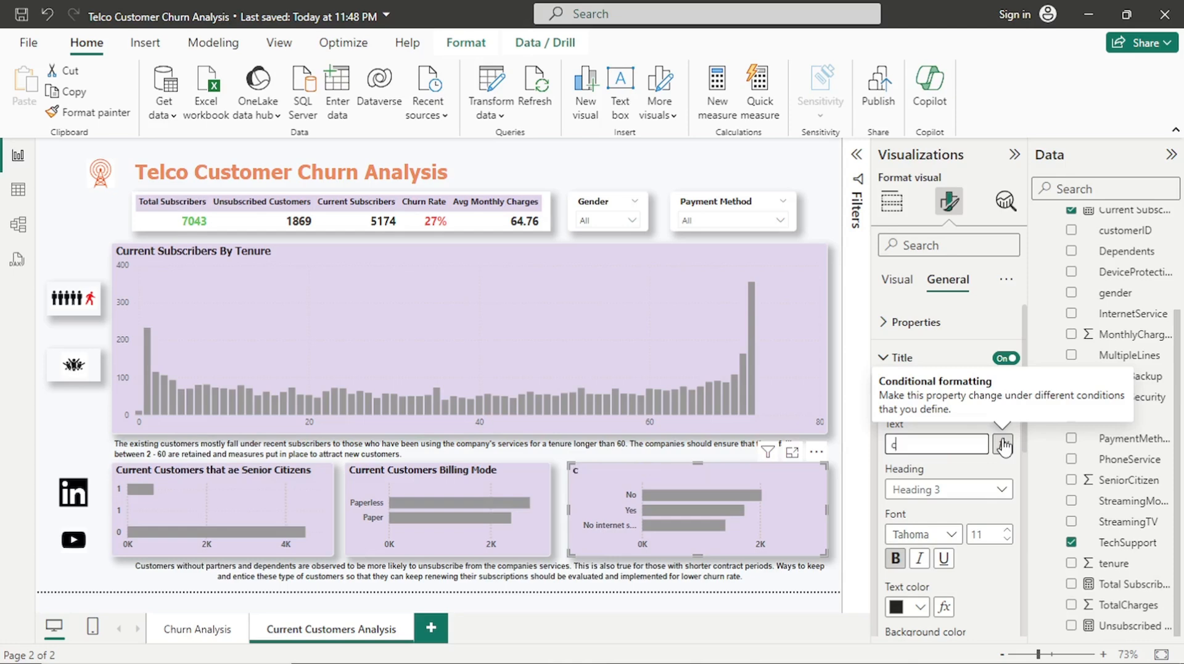
{"action": "type", "text": "c"}
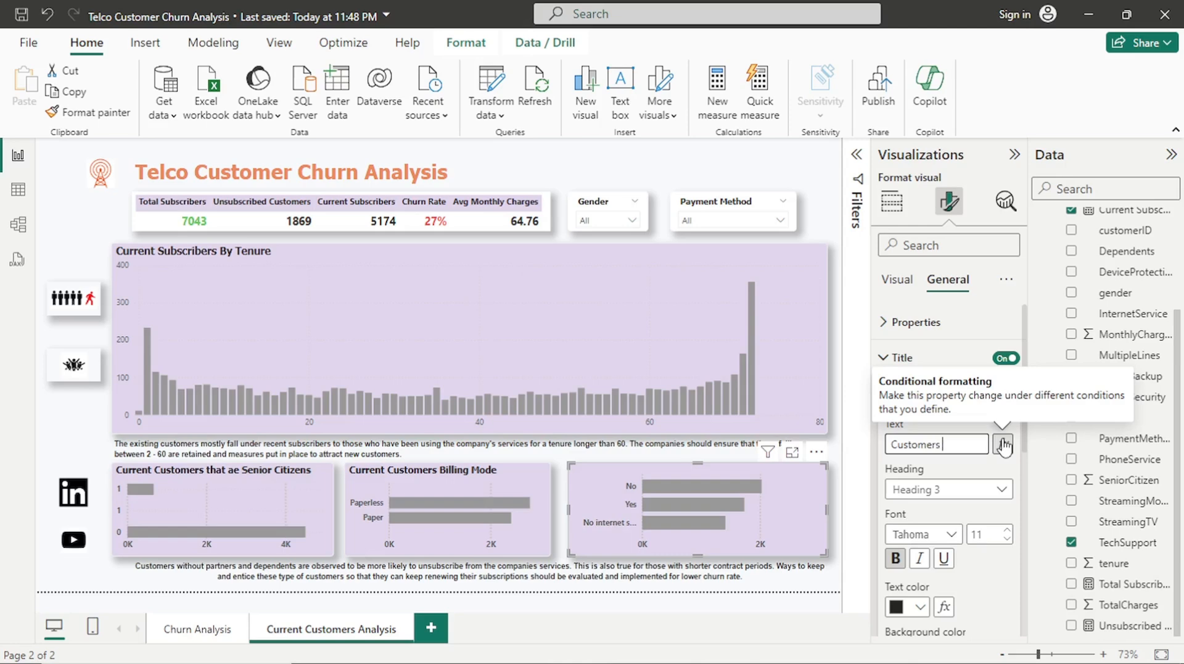
{"action": "type", "text": "ustomers requ"}
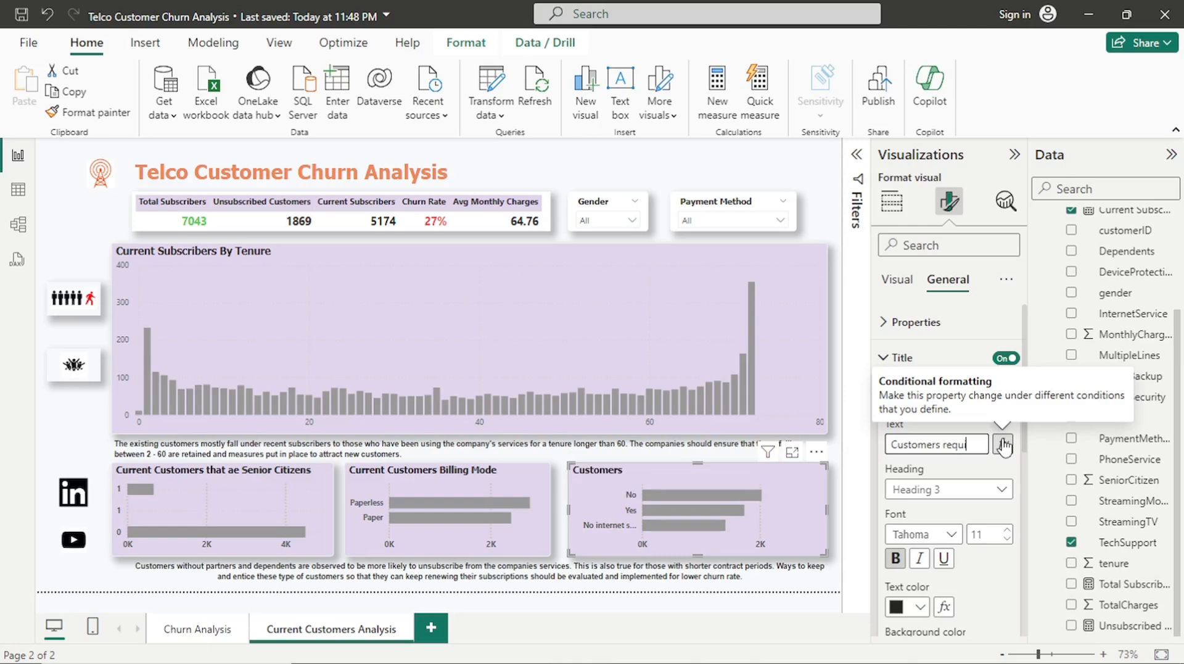
{"action": "type", "text": "iring"}
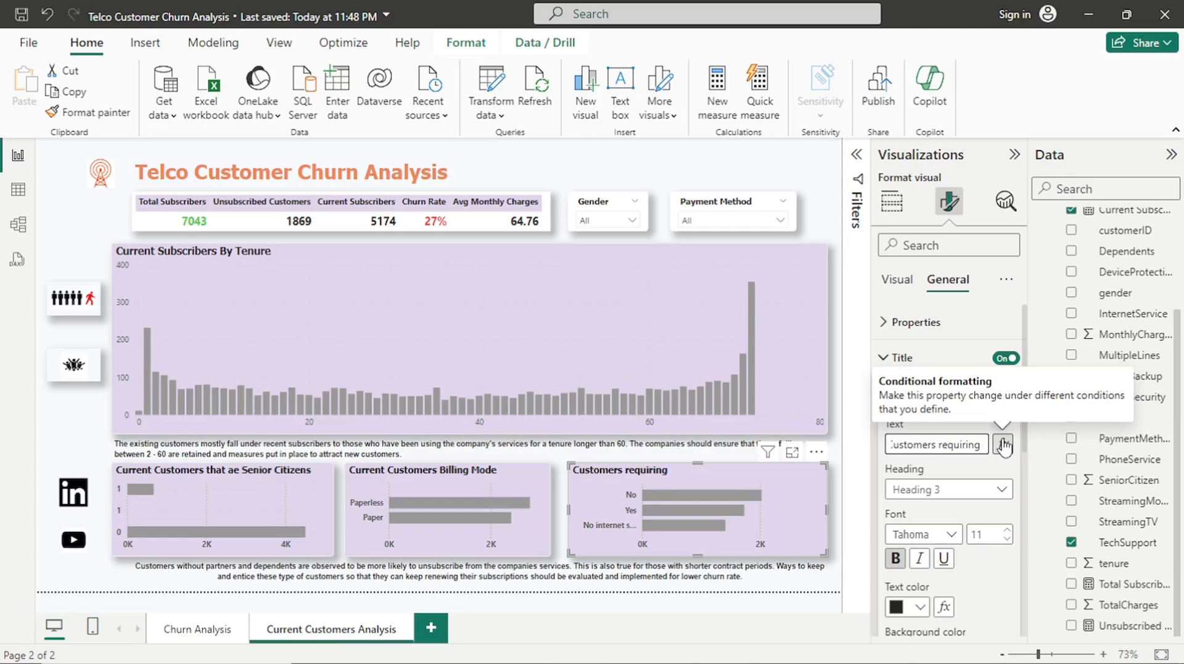
{"action": "type", "text": "tech support"}
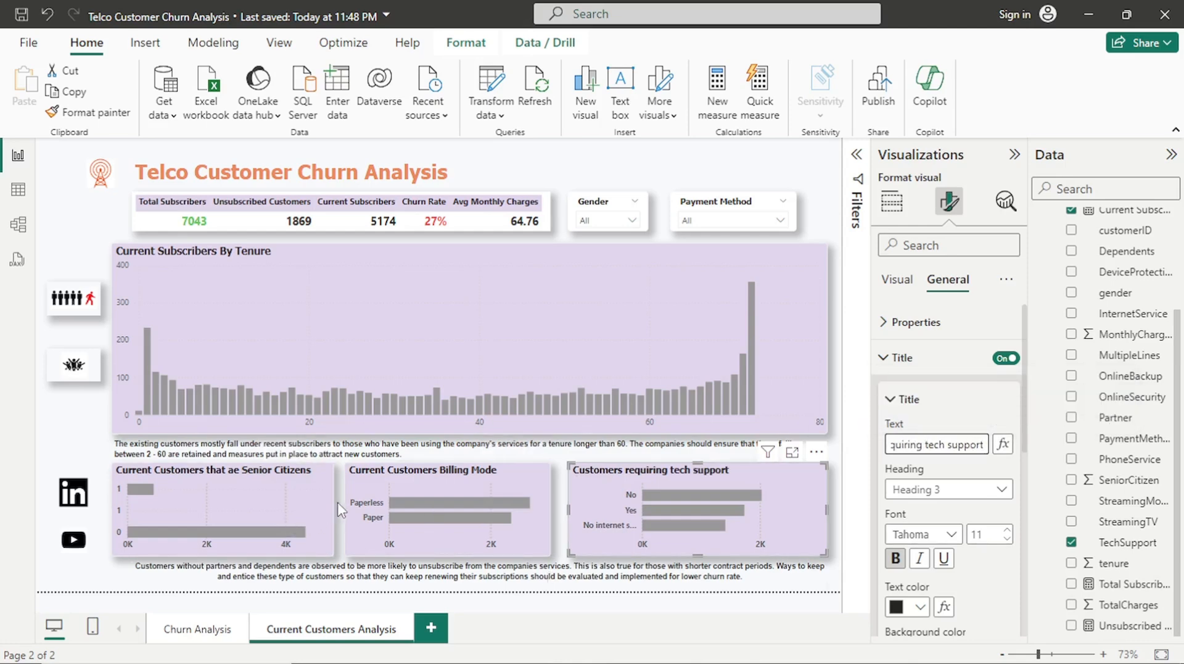
Correct the title of the SeniorCitizen bar chart to "Current Customers that are Senior Citizens"
{"action": "left_click", "coordinate": [264, 487]}
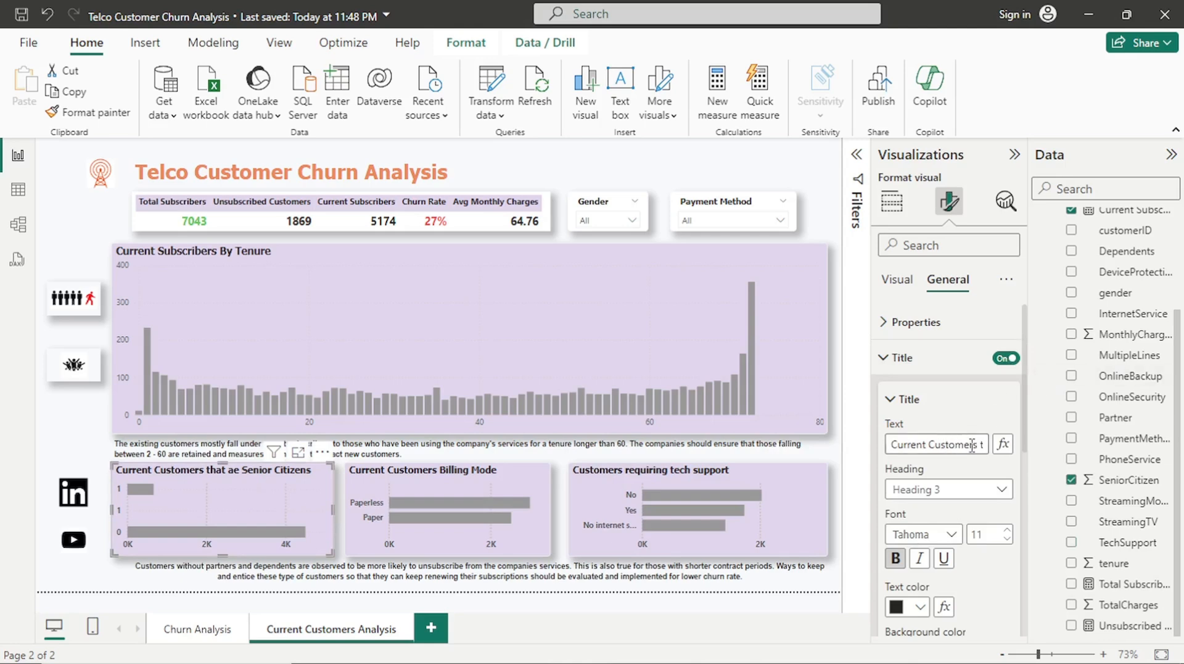
{"action": "left_click", "coordinate": [974, 444]}
{"action": "key", "text": "Right"}
{"action": "key", "text": "Right"}
{"action": "key", "text": "Right"}
{"action": "key", "text": "Right"}
{"action": "key", "text": "Right"}
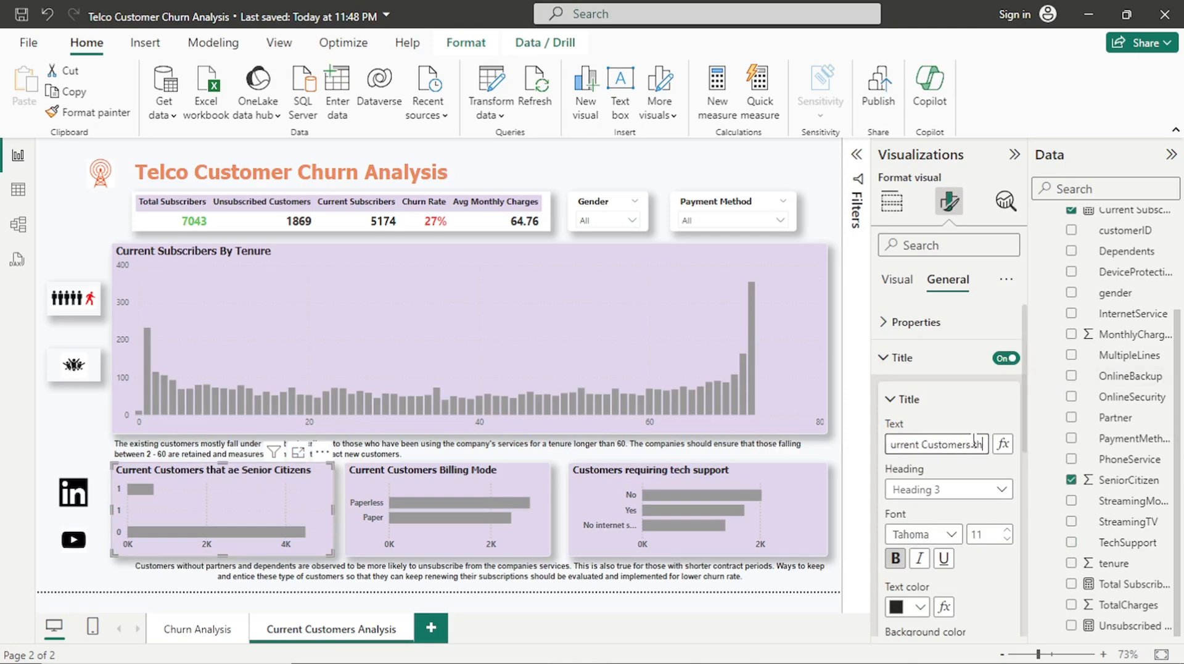
{"action": "key", "text": "Right"}
{"action": "type", "text": "r"}
{"action": "left_click", "coordinate": [968, 573]}
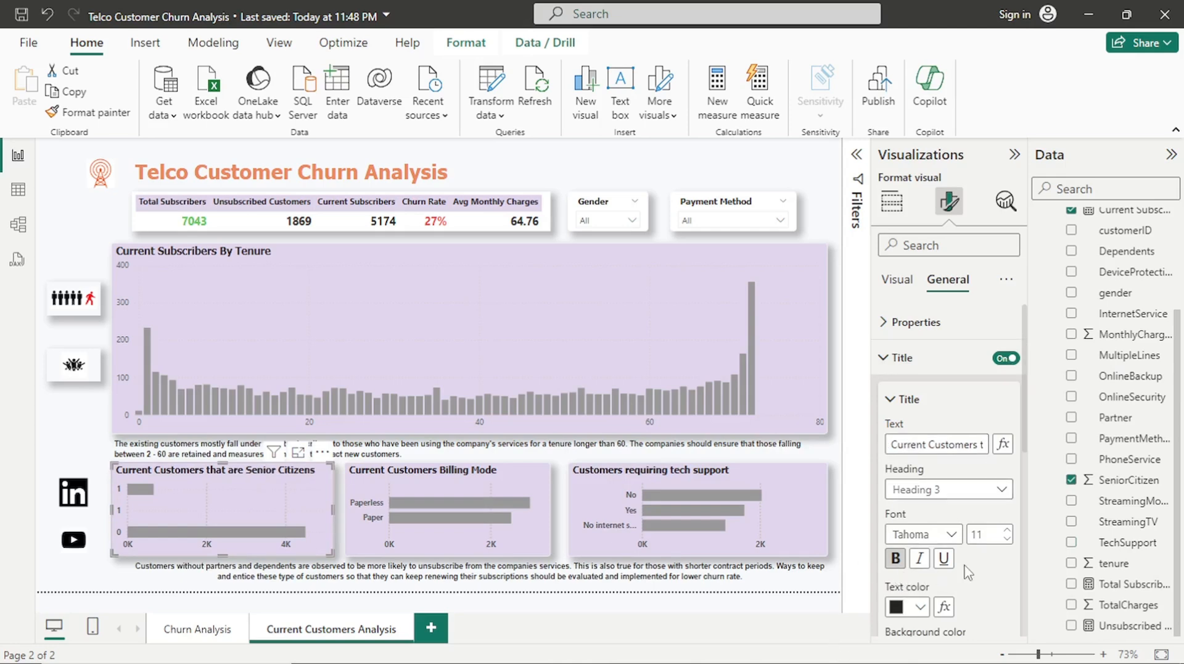
Remove the bold style from the titles of the Senior Citizens, Billing Mode and tech support charts
{"action": "left_click", "coordinate": [896, 558]}
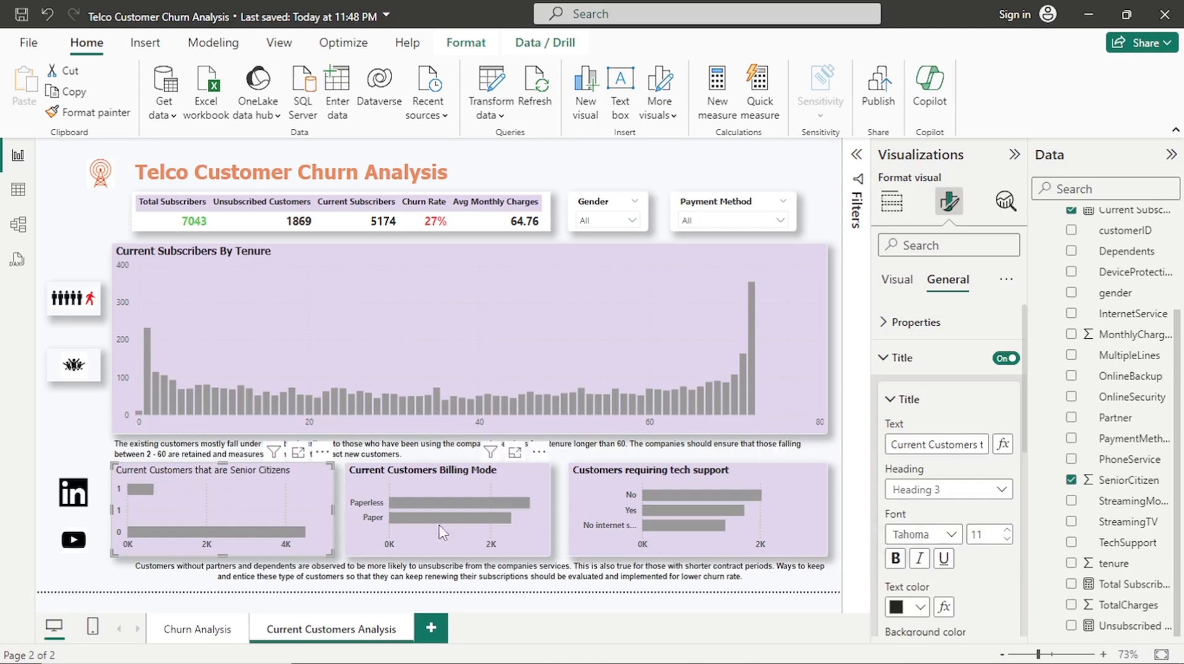
{"action": "left_click", "coordinate": [527, 537]}
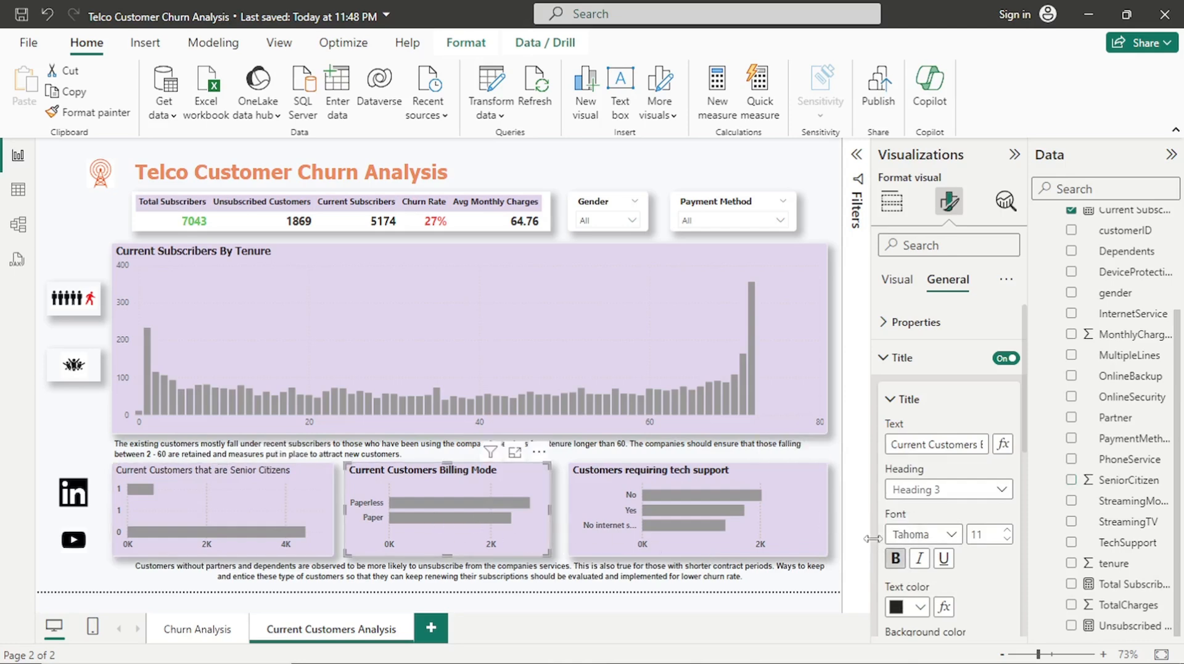
{"action": "left_click", "coordinate": [895, 560]}
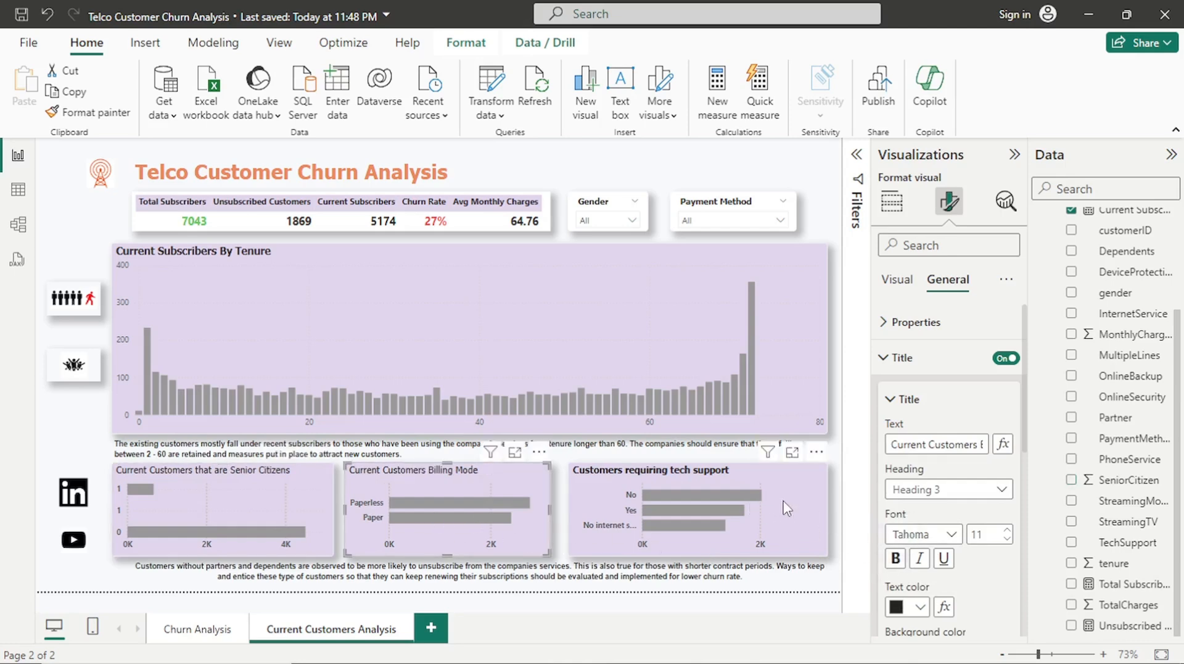
{"action": "left_click", "coordinate": [792, 507]}
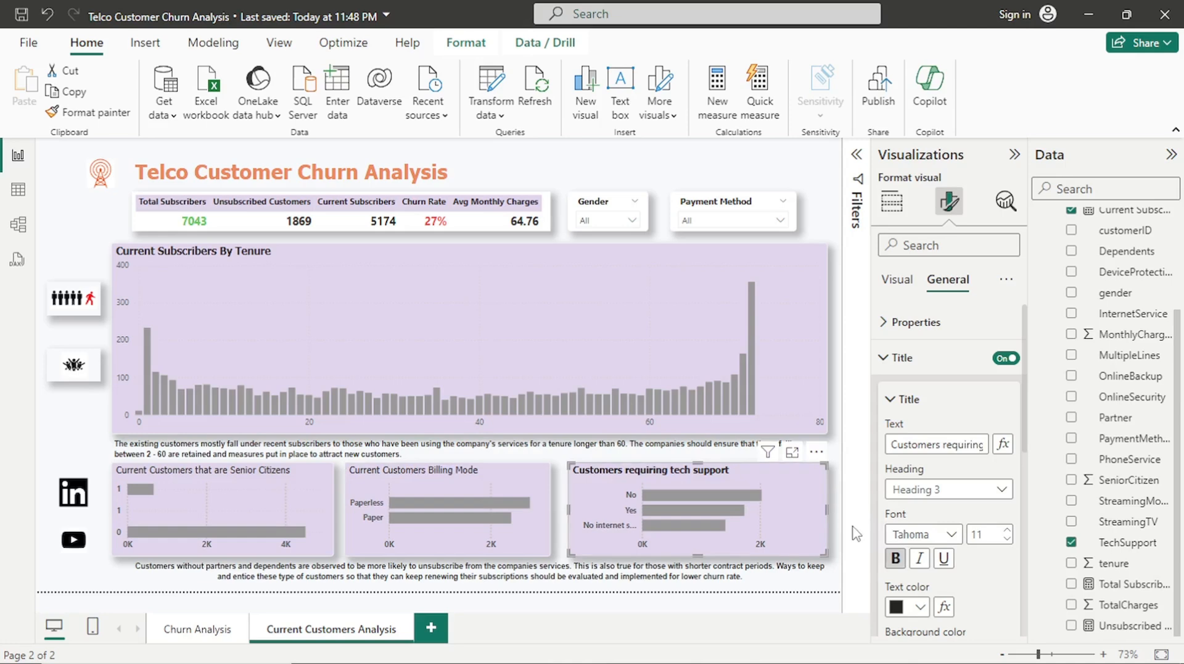
{"action": "left_click", "coordinate": [895, 558]}
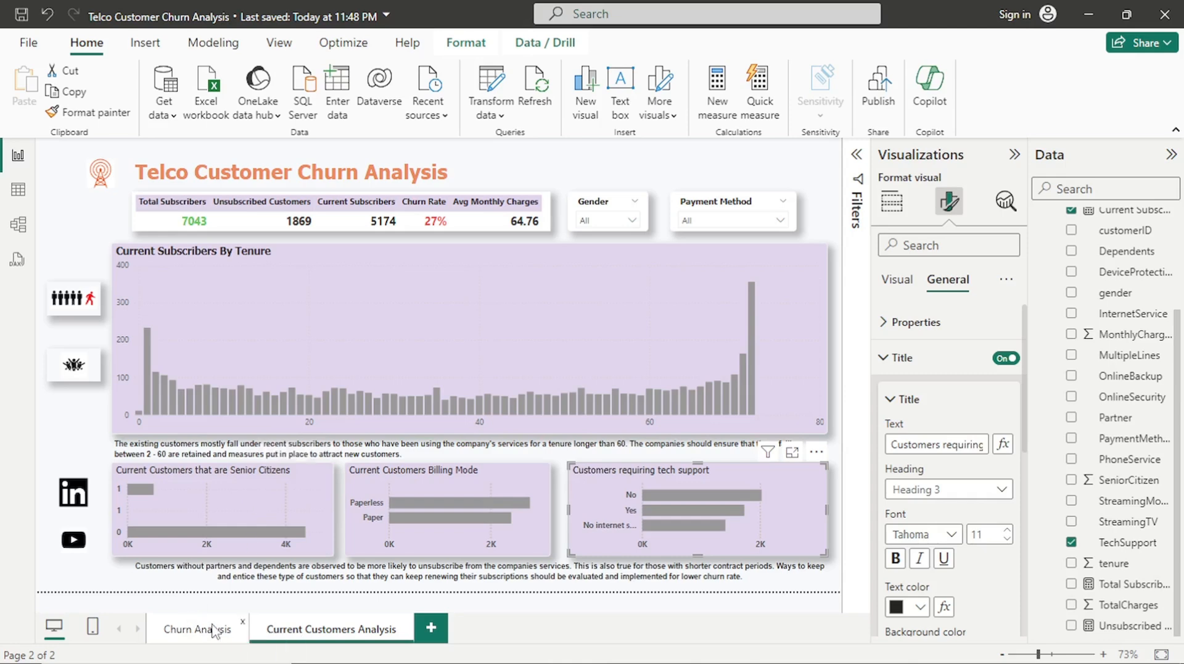
On the Churn Analysis page, turn on data labels for the Unsubscribed Customers with Partner chart and position them Inside center
{"action": "left_click", "coordinate": [214, 631]}
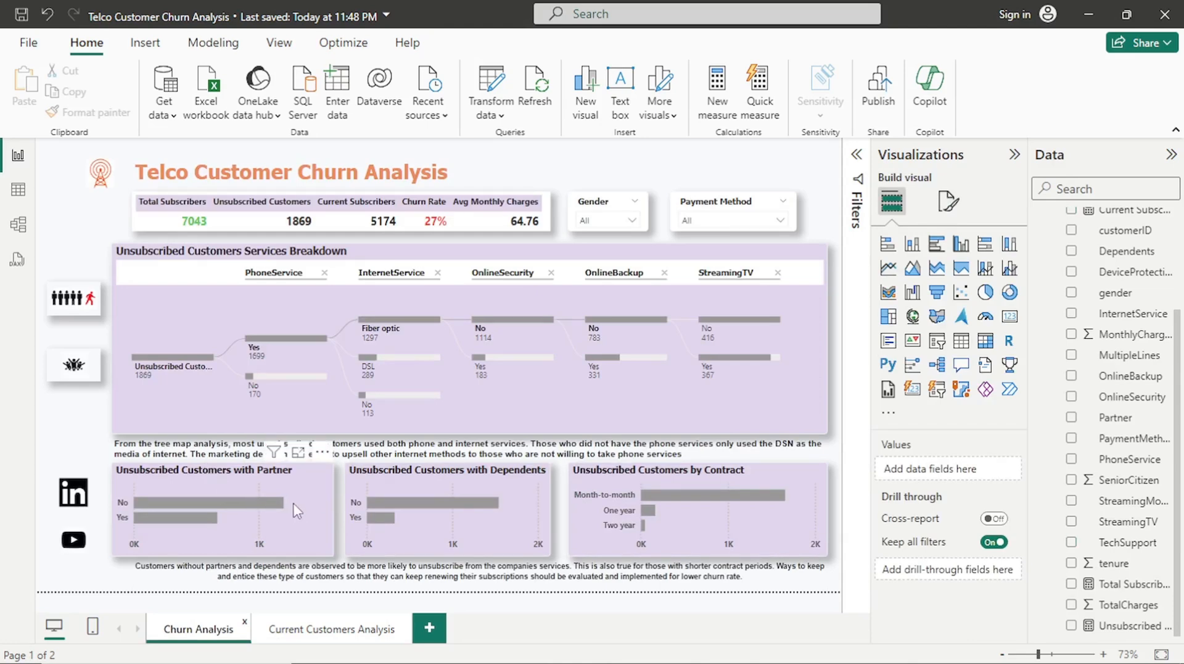
{"action": "left_click", "coordinate": [296, 510]}
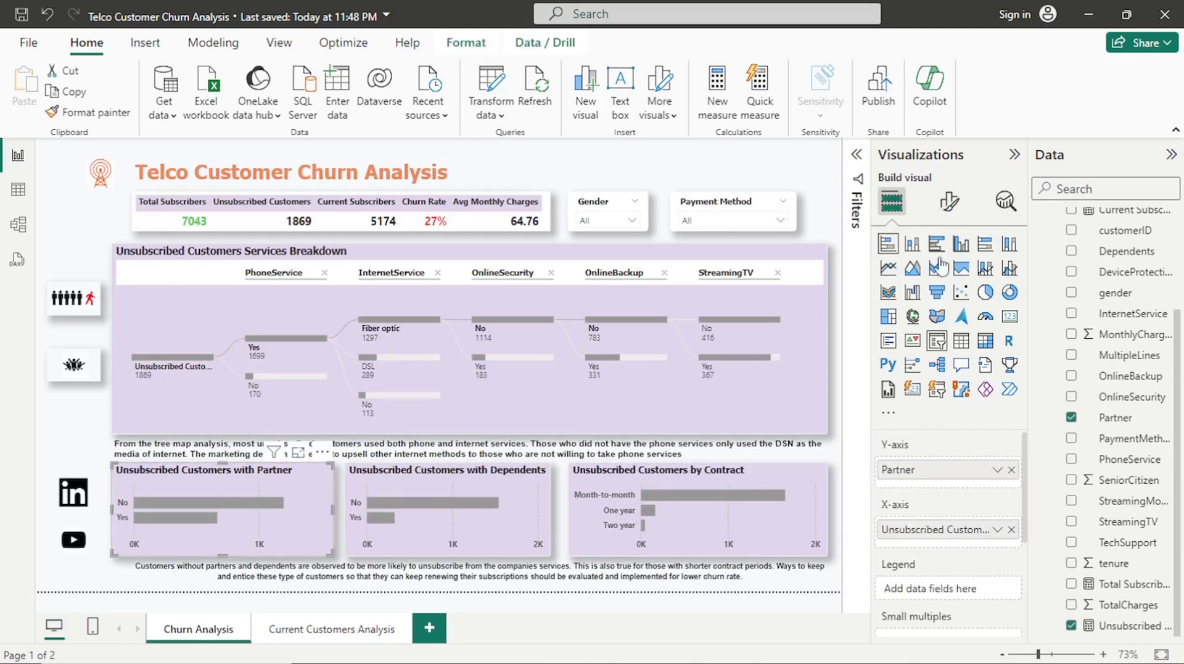
{"action": "left_click", "coordinate": [948, 201]}
{"action": "scroll", "coordinate": [987, 543], "scroll_direction": "down", "scroll_amount": 2}
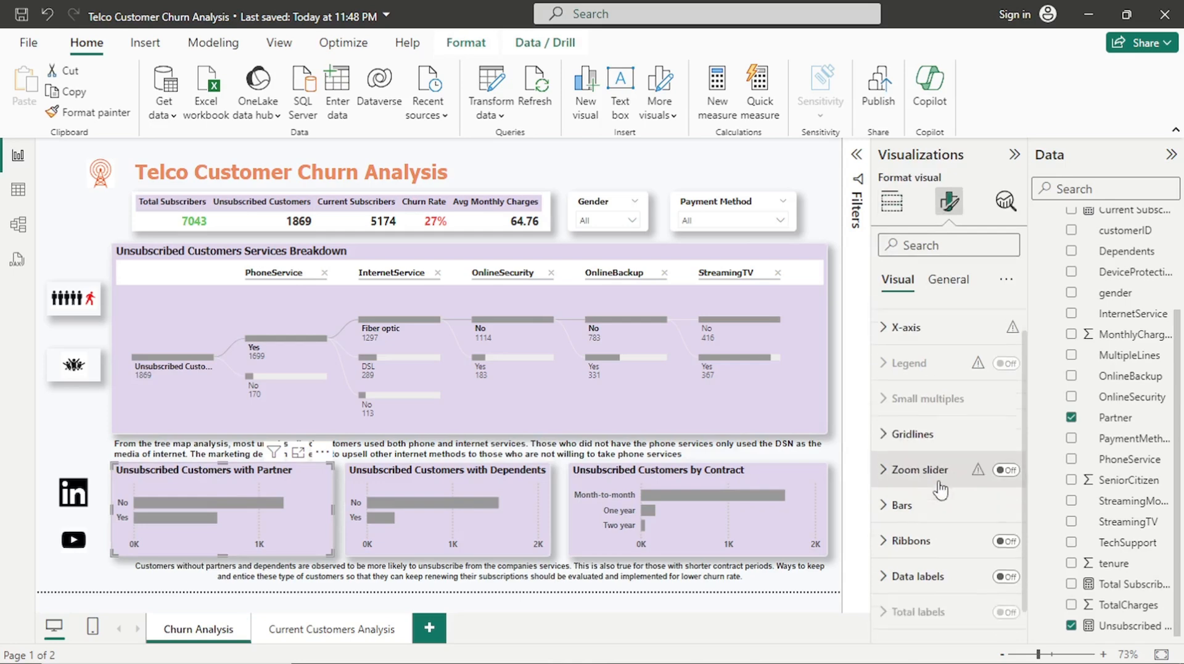
{"action": "left_click", "coordinate": [1005, 551]}
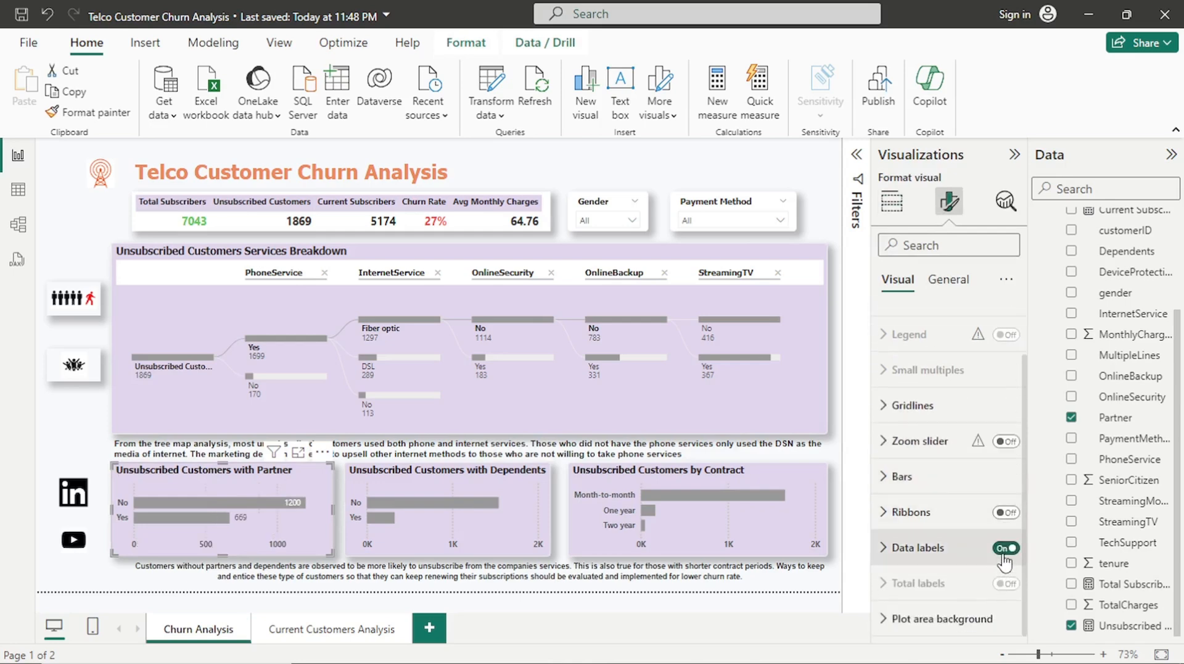
{"action": "left_click", "coordinate": [944, 558]}
{"action": "scroll", "coordinate": [945, 549], "scroll_direction": "down", "scroll_amount": 5}
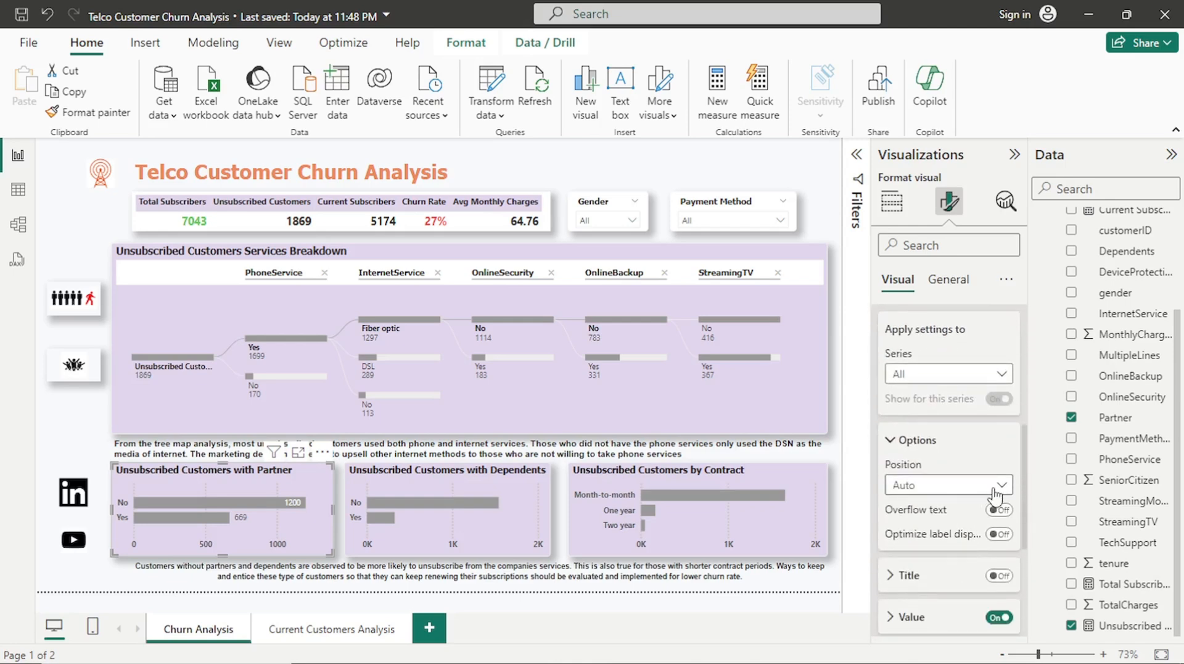
{"action": "left_click", "coordinate": [993, 488]}
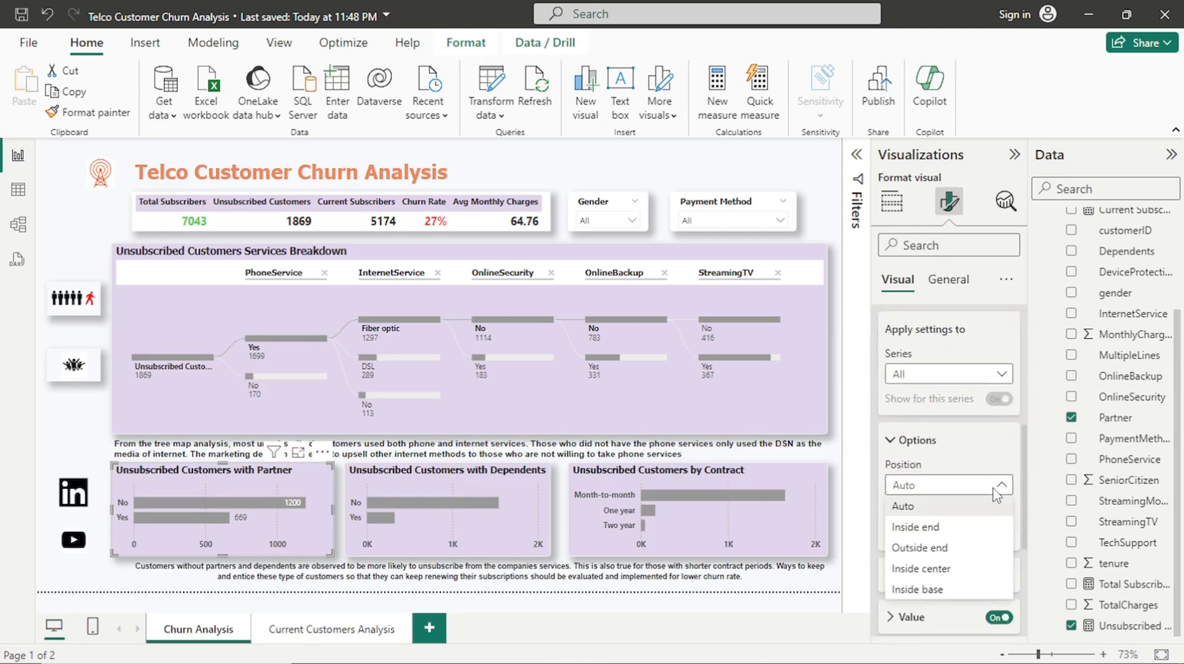
{"action": "left_click", "coordinate": [927, 568]}
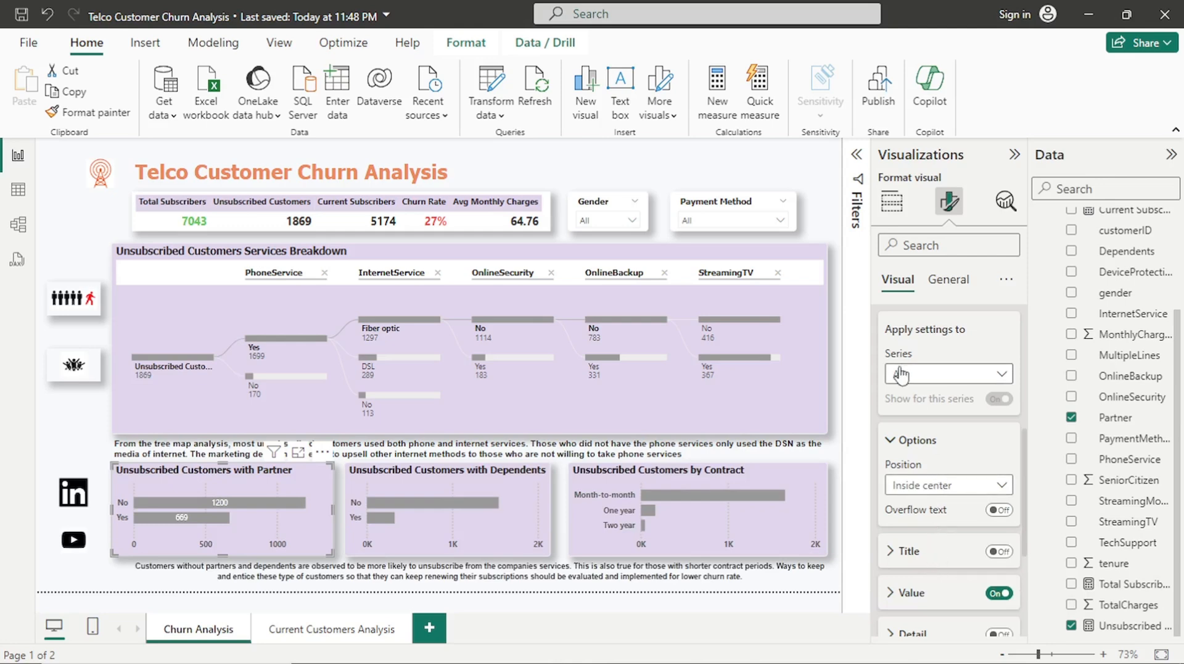
Remove the bold style from the titles of the Unsubscribed Customers with Partner and with Dependents charts
{"action": "scroll", "coordinate": [902, 374], "scroll_direction": "up", "scroll_amount": 3}
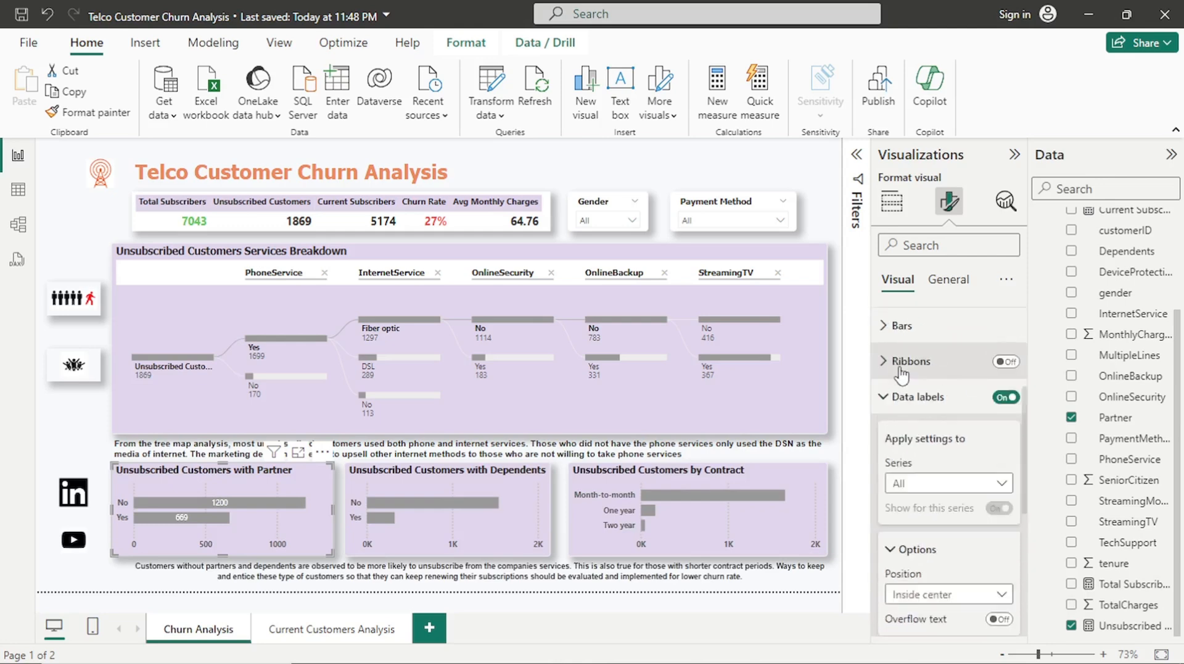
{"action": "left_click", "coordinate": [947, 281]}
{"action": "left_click", "coordinate": [926, 361]}
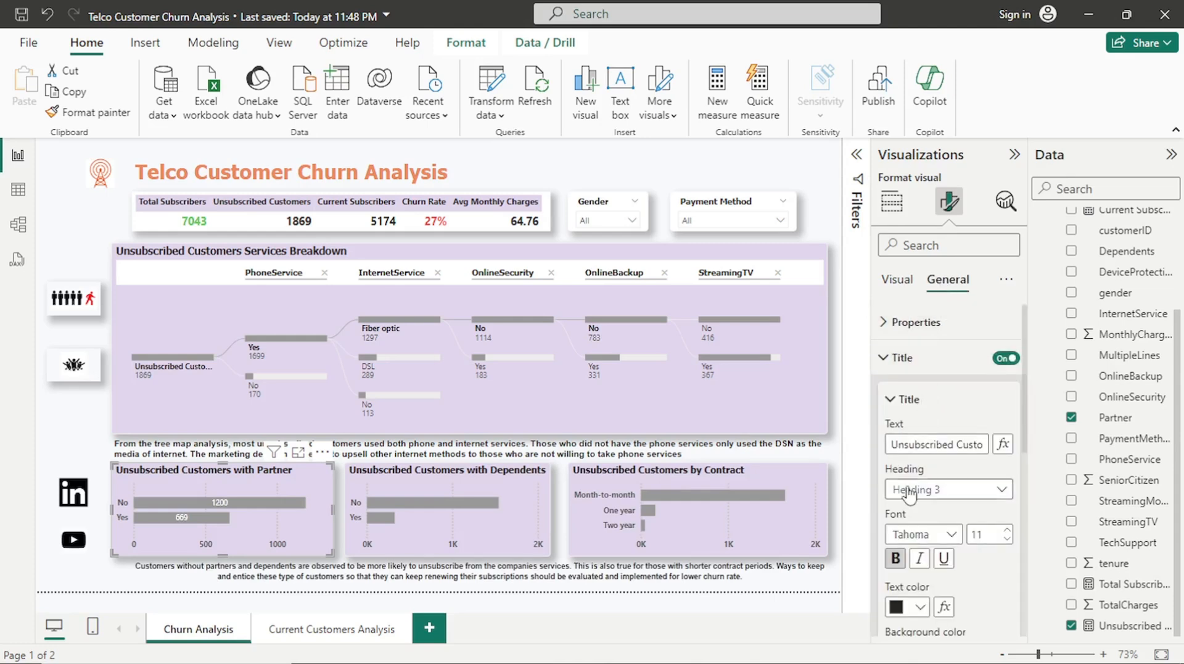
{"action": "left_click", "coordinate": [895, 558]}
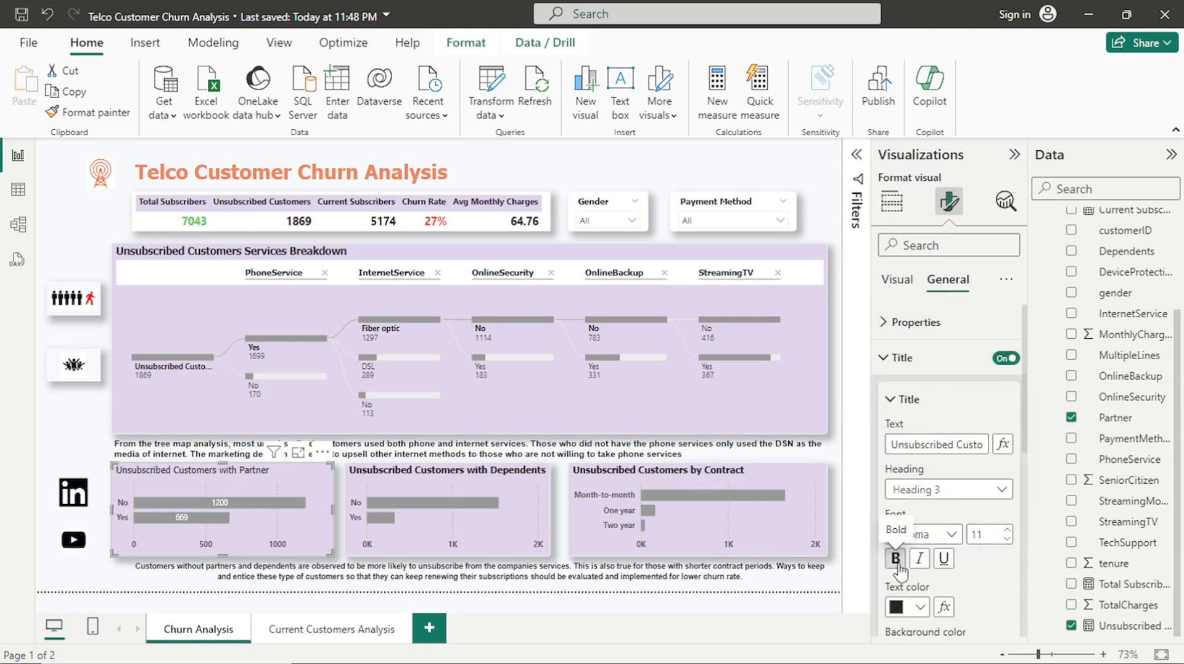
{"action": "left_click", "coordinate": [517, 515]}
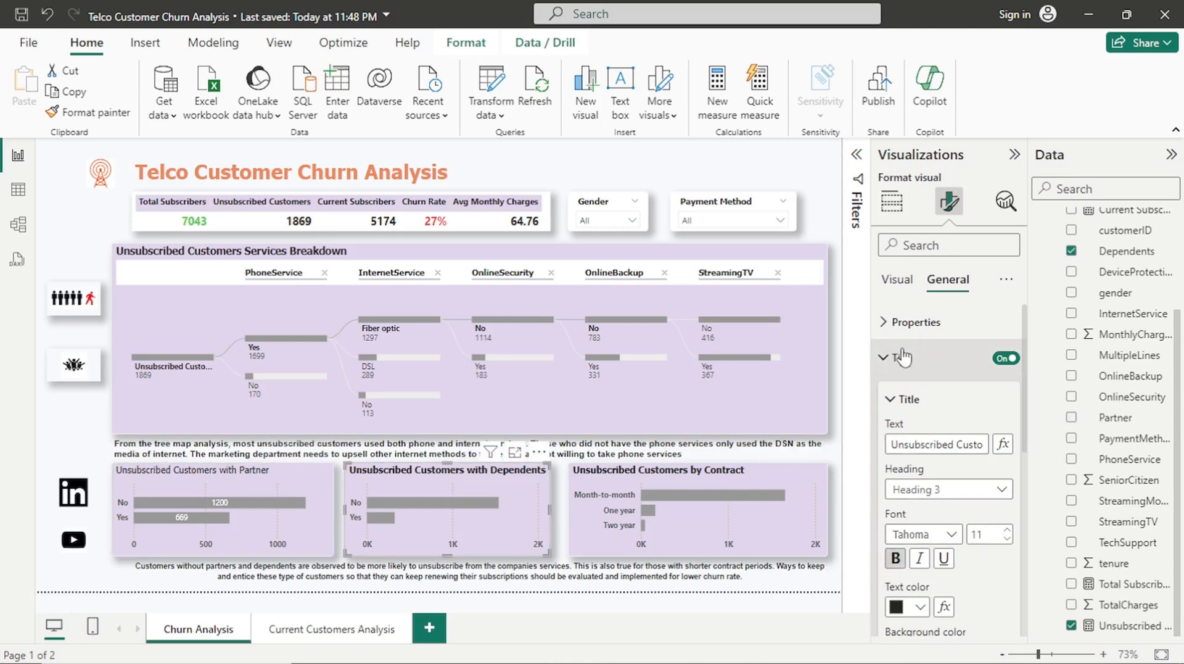
{"action": "left_click", "coordinate": [896, 559]}
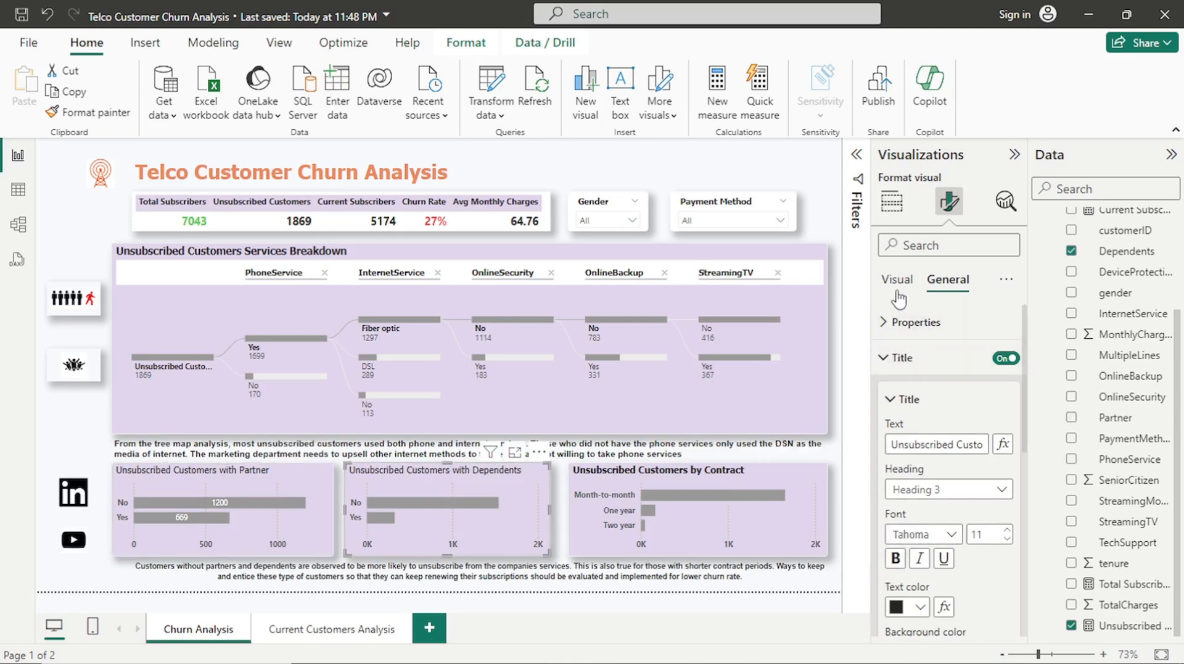
Turn on data labels for the Unsubscribed Customers with Dependents chart and set their position to Inside center
{"action": "left_click", "coordinate": [899, 292]}
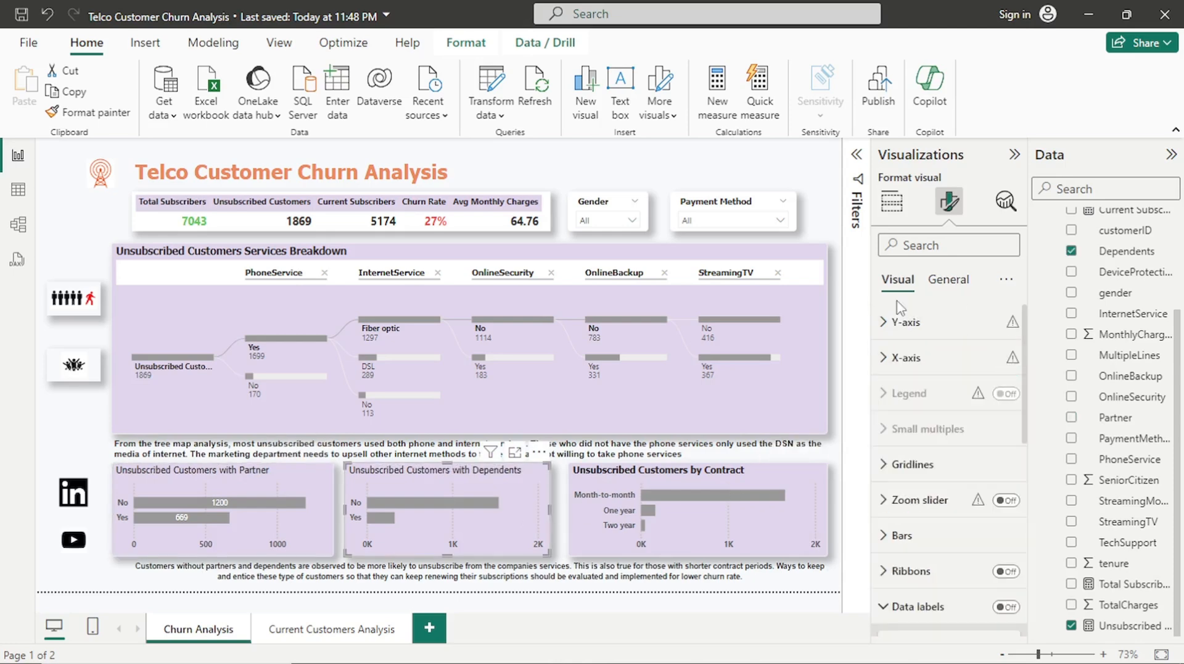
{"action": "left_click", "coordinate": [1006, 608]}
{"action": "scroll", "coordinate": [938, 543], "scroll_direction": "down", "scroll_amount": 3}
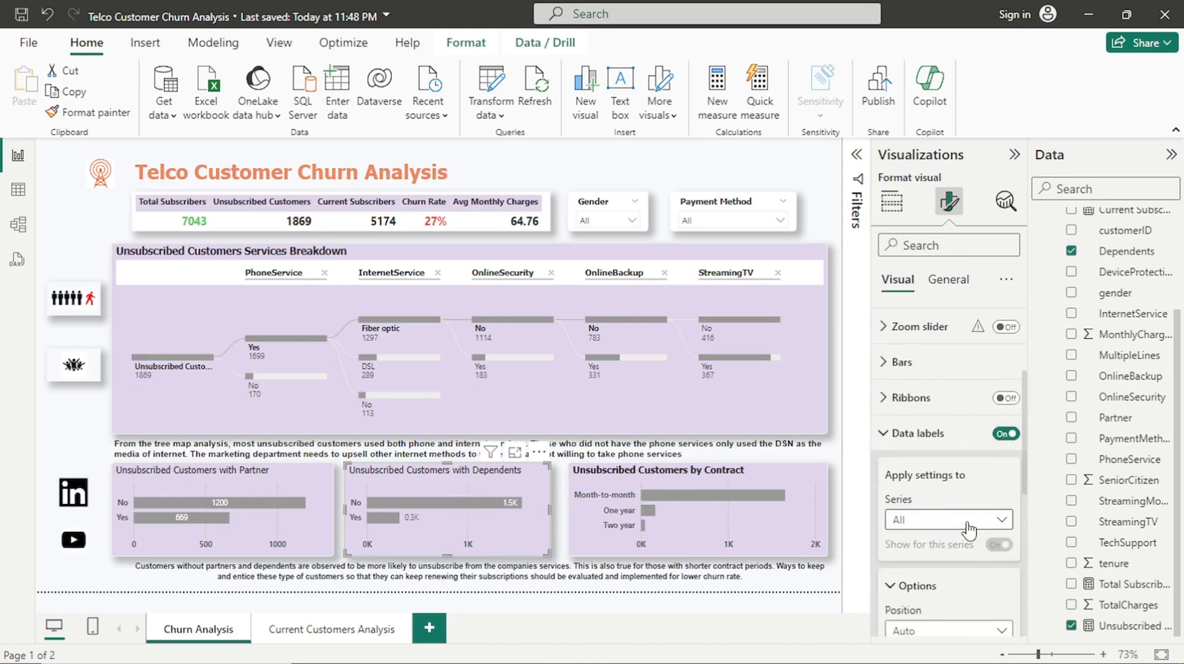
{"action": "scroll", "coordinate": [928, 537], "scroll_direction": "down", "scroll_amount": 3}
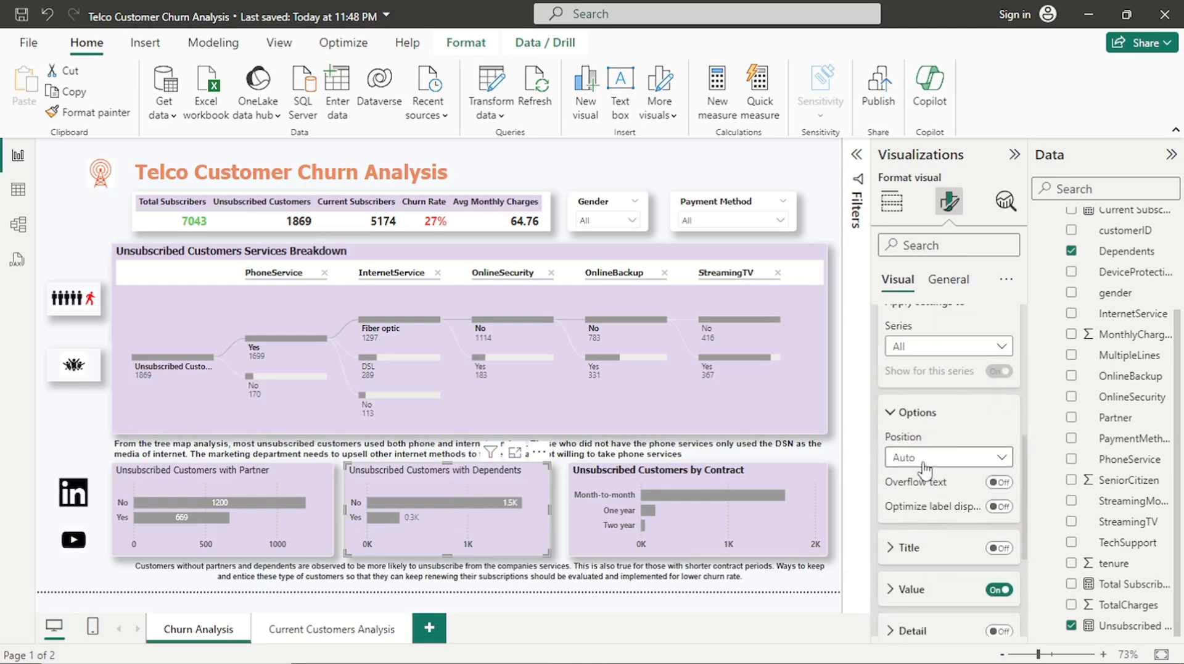
{"action": "left_click", "coordinate": [924, 463]}
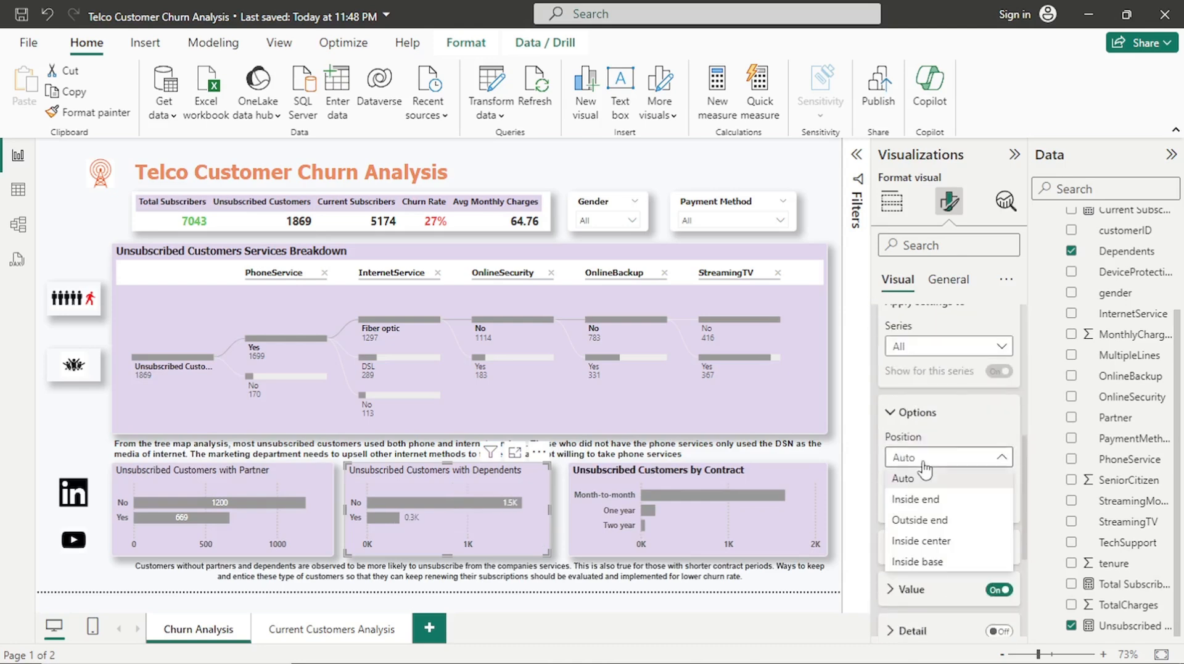
{"action": "left_click", "coordinate": [937, 542]}
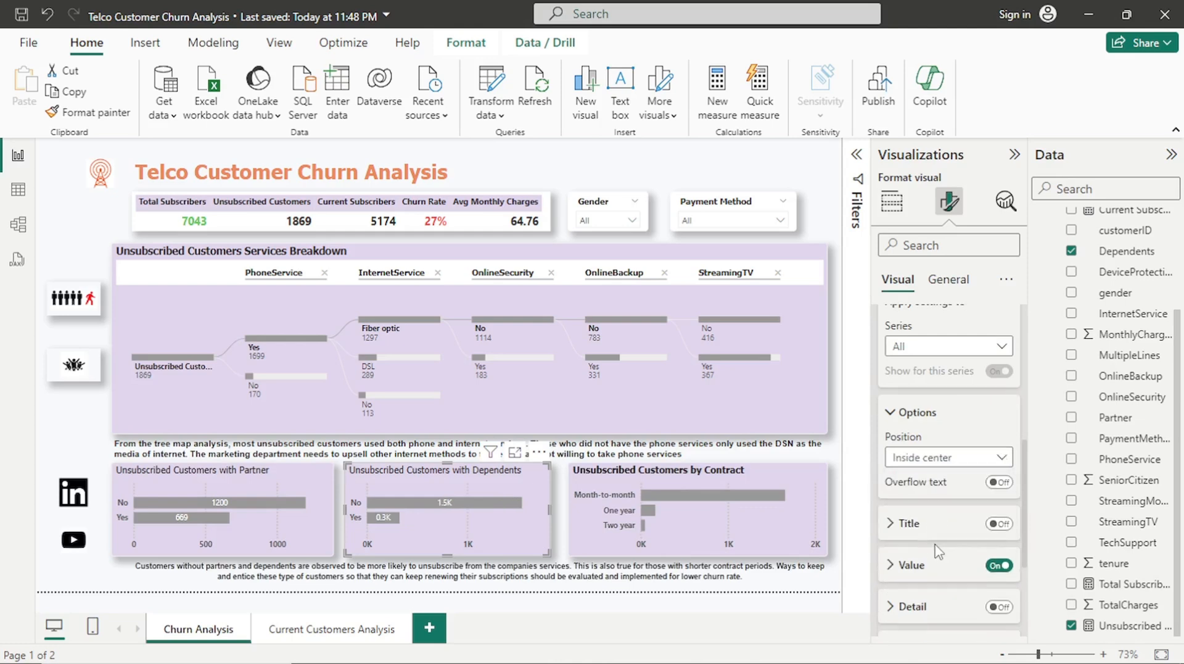
Remove the bold style from the title of the Unsubscribed Customers by Contract chart
{"action": "left_click", "coordinate": [808, 534]}
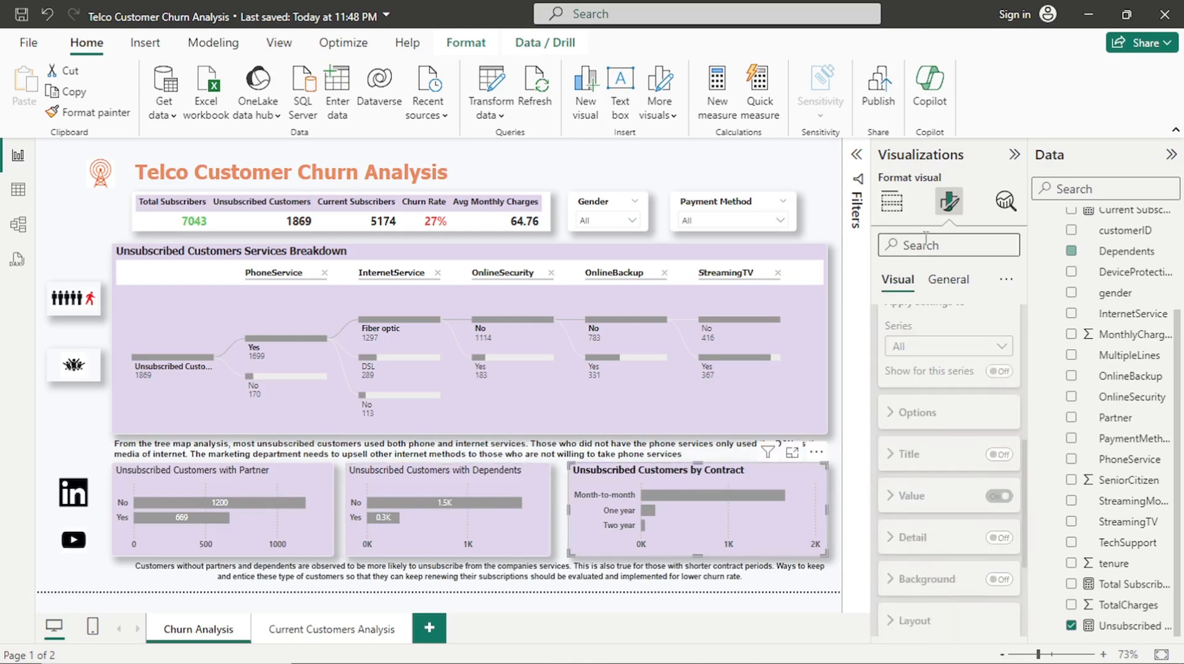
{"action": "left_click", "coordinate": [947, 281]}
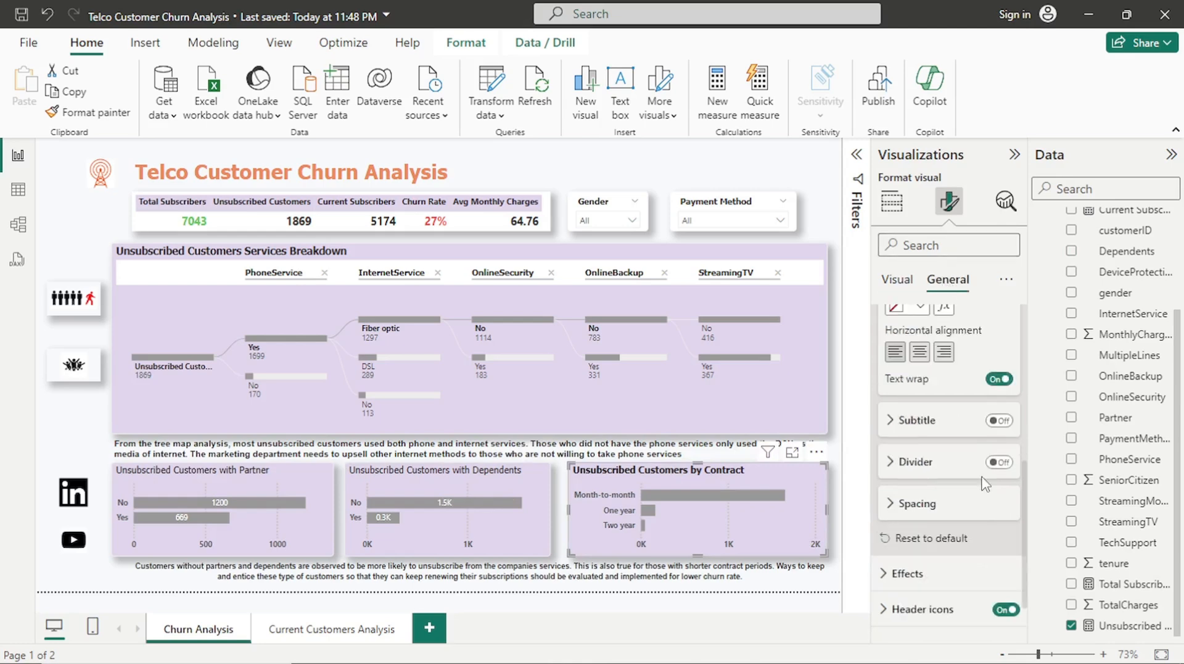
{"action": "scroll", "coordinate": [971, 394], "scroll_direction": "up", "scroll_amount": 5}
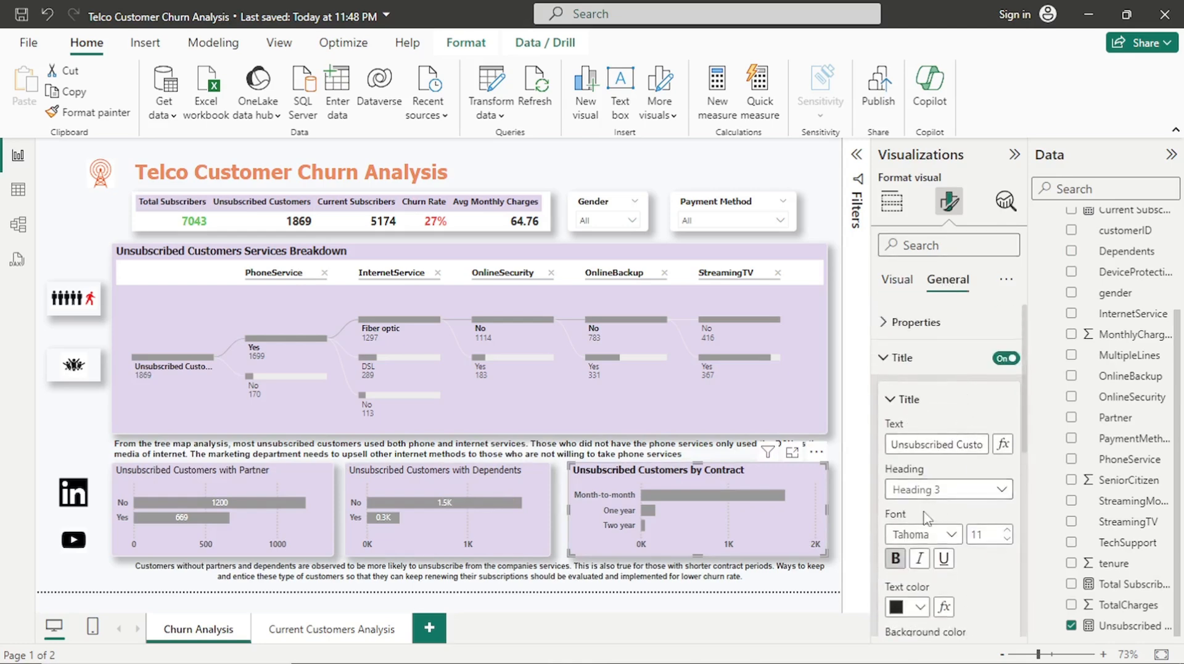
{"action": "left_click", "coordinate": [896, 558]}
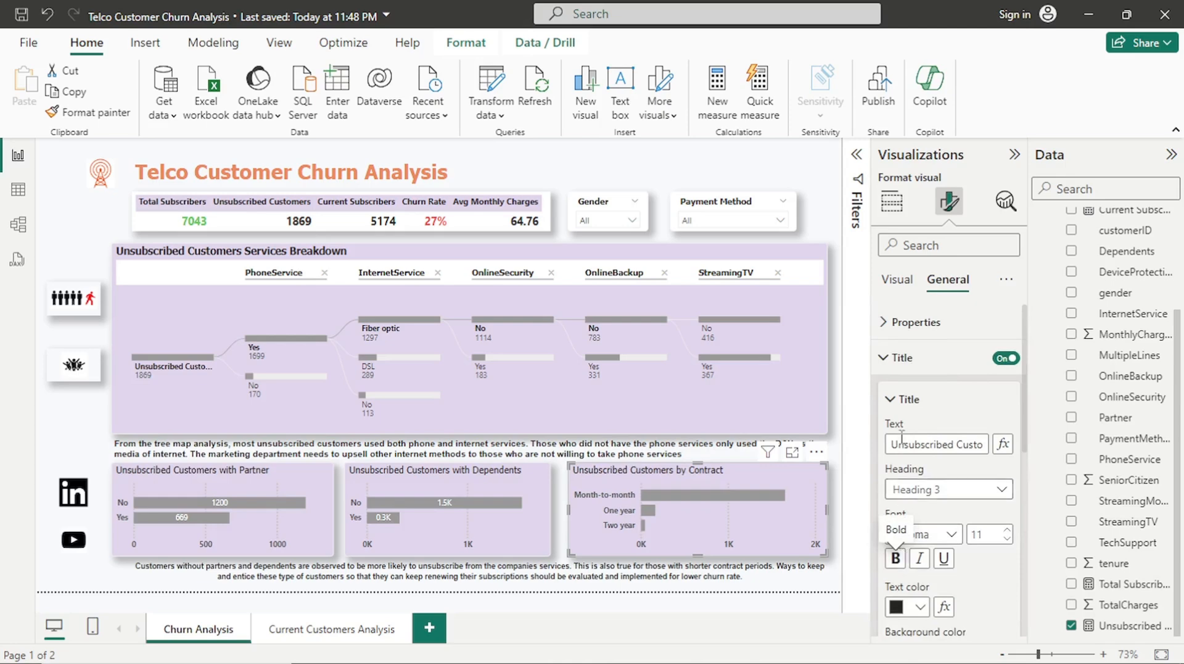
Turn on data labels for the Unsubscribed Customers by Contract chart
{"action": "left_click", "coordinate": [893, 283]}
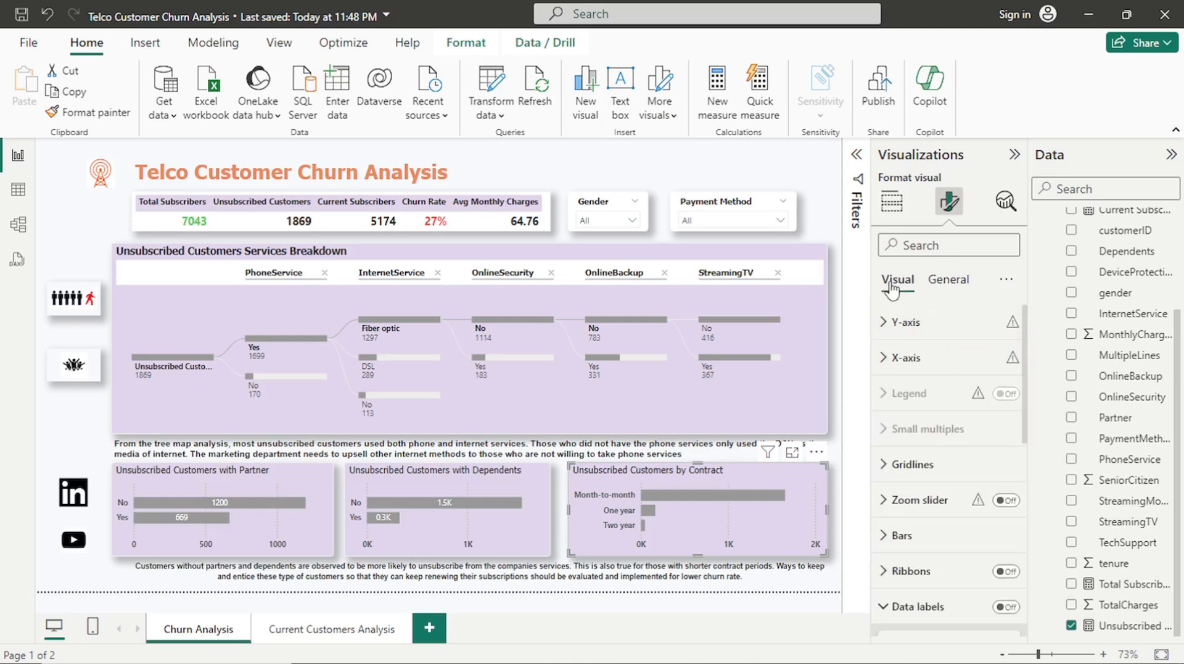
{"action": "left_click", "coordinate": [1003, 608]}
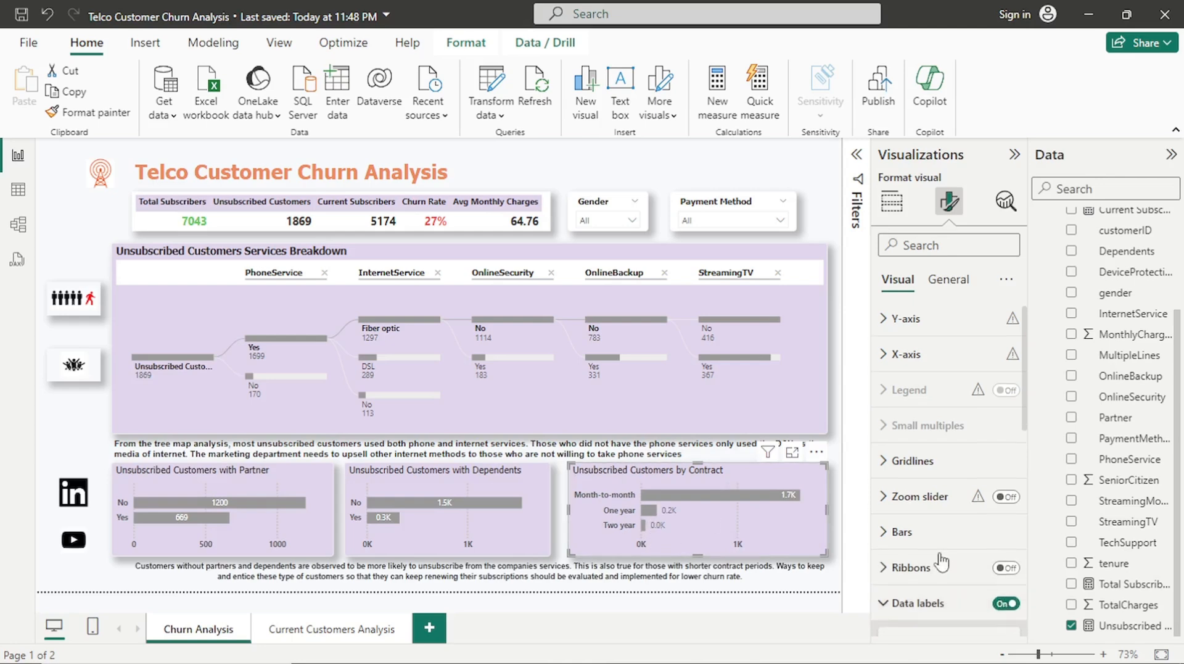
Examine the data label position, value, display unit and decimal settings of the Unsubscribed Customers by Contract chart
{"action": "scroll", "coordinate": [941, 559], "scroll_direction": "down", "scroll_amount": 5}
{"action": "scroll", "coordinate": [941, 559], "scroll_direction": "down", "scroll_amount": 3}
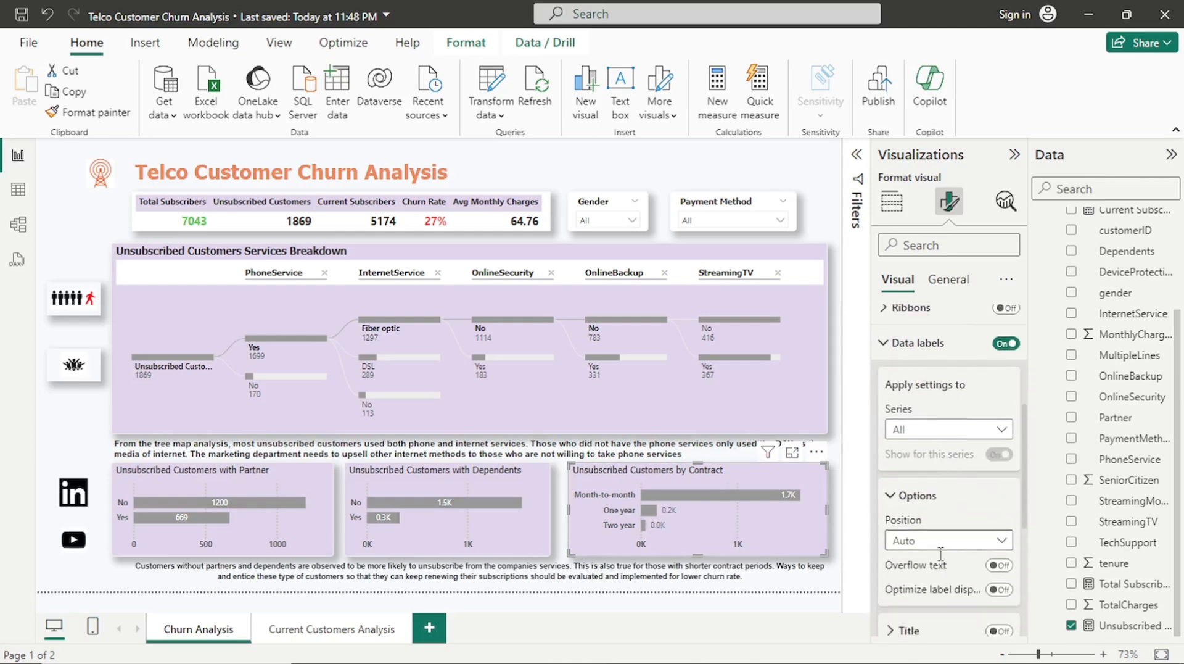
{"action": "scroll", "coordinate": [941, 561], "scroll_direction": "down", "scroll_amount": 5}
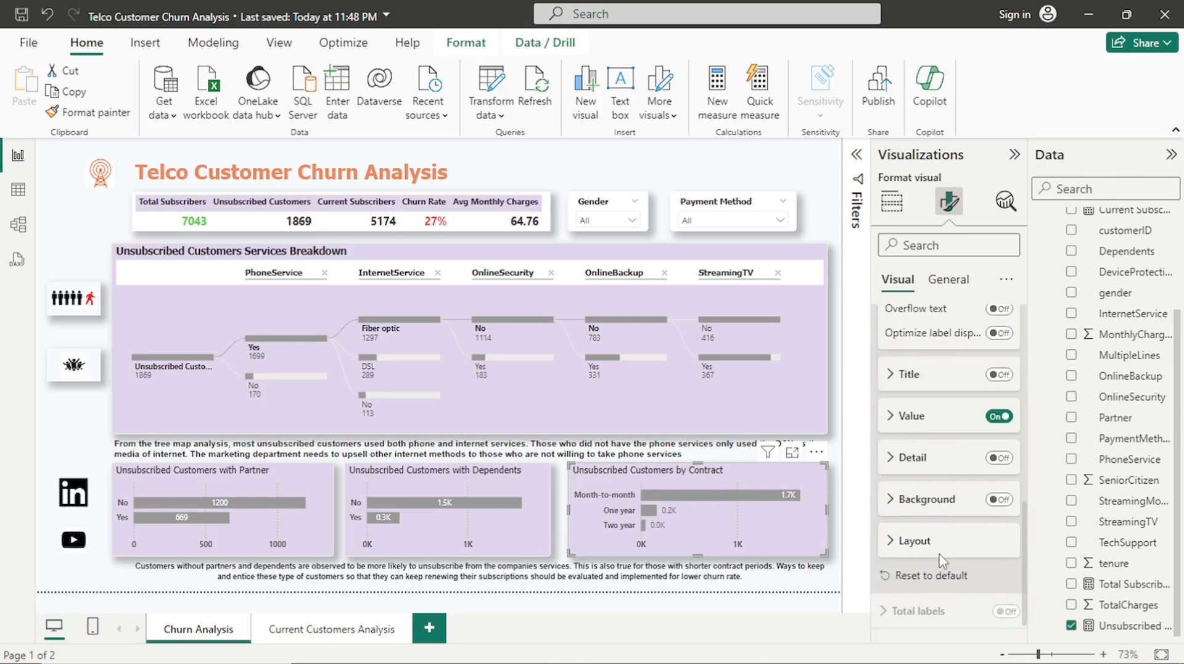
{"action": "left_click", "coordinate": [912, 432]}
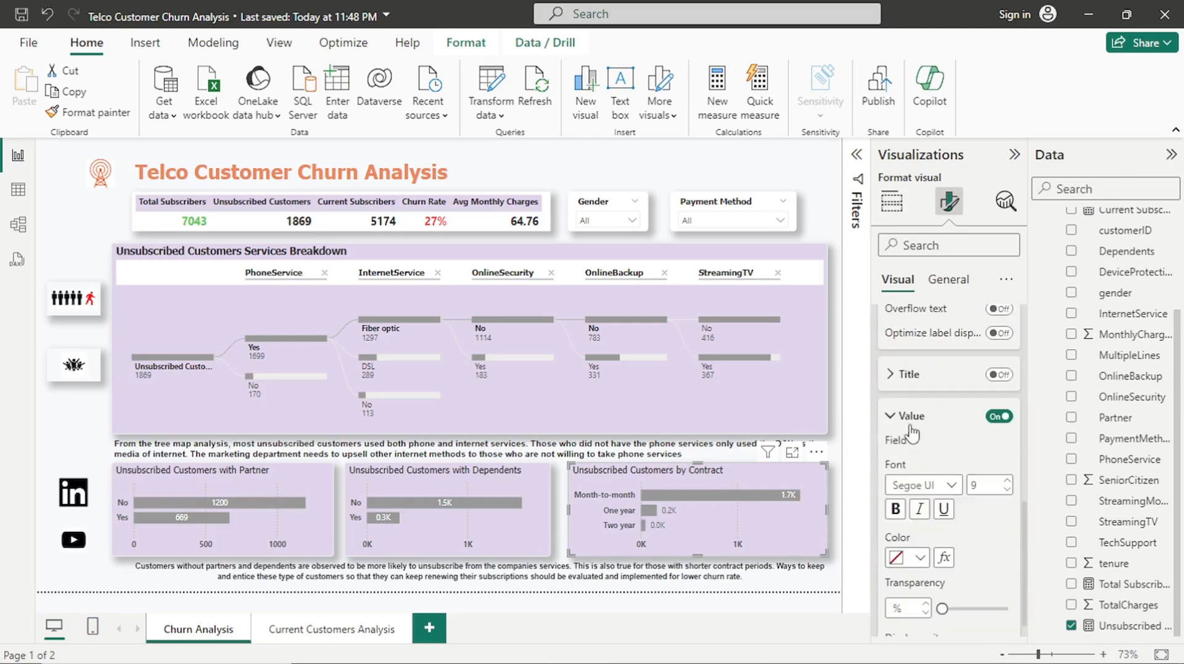
{"action": "scroll", "coordinate": [913, 432], "scroll_direction": "up", "scroll_amount": 5}
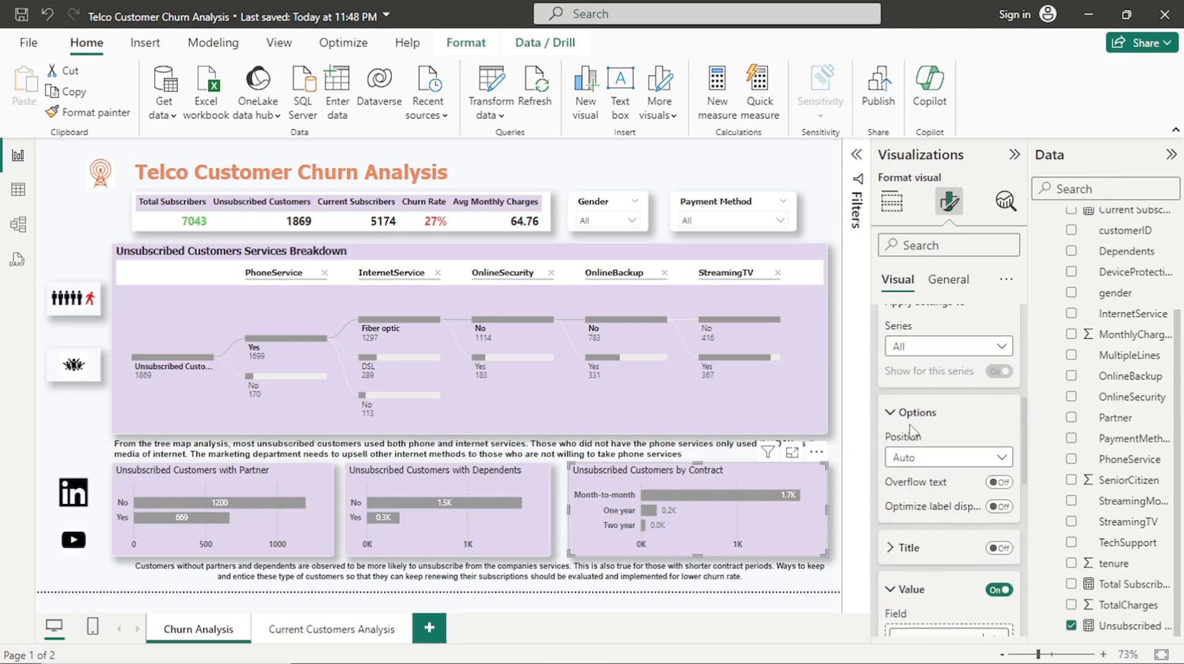
{"action": "scroll", "coordinate": [913, 432], "scroll_direction": "up", "scroll_amount": 5}
{"action": "scroll", "coordinate": [954, 491], "scroll_direction": "down", "scroll_amount": 2}
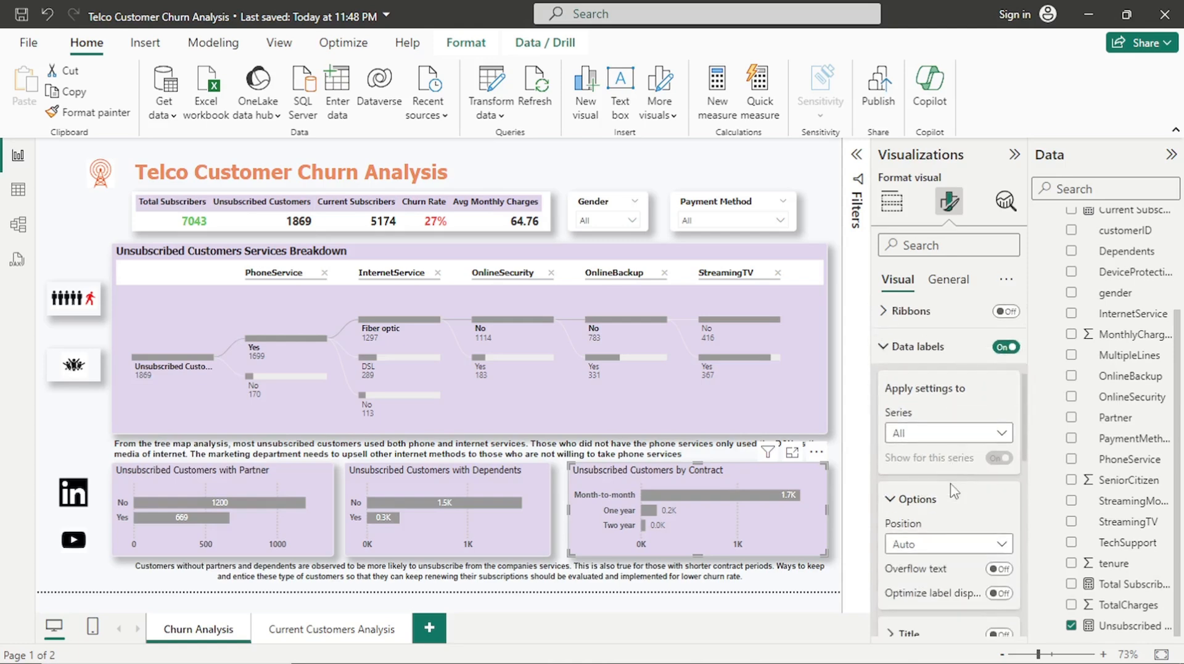
{"action": "scroll", "coordinate": [955, 492], "scroll_direction": "down", "scroll_amount": 5}
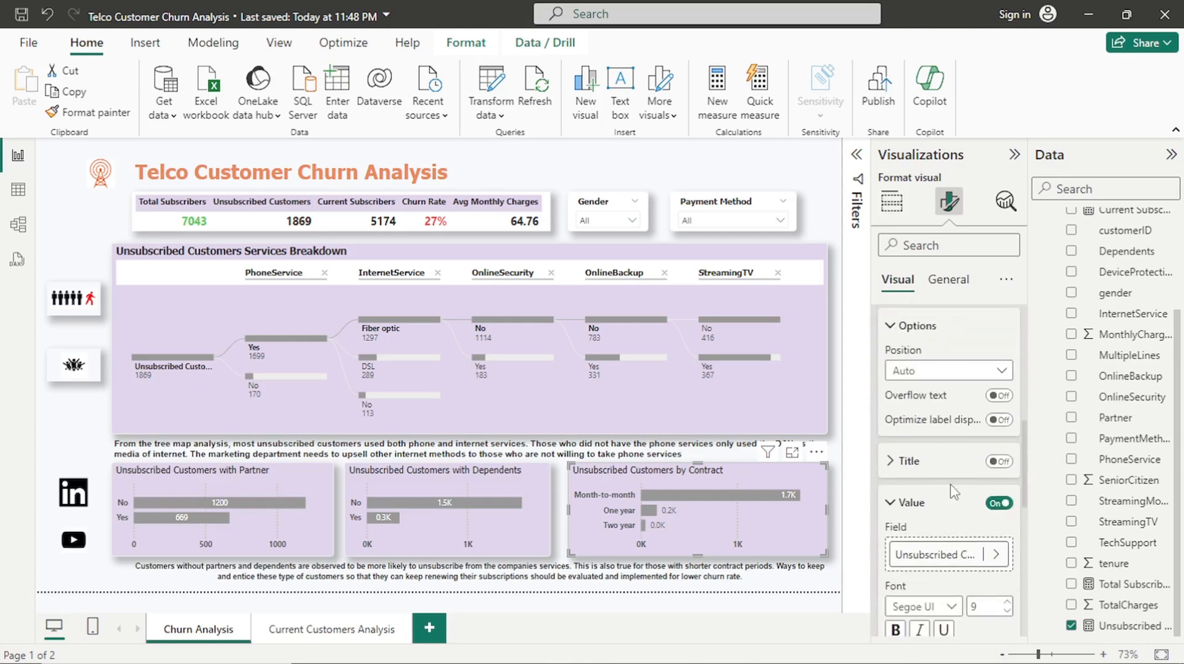
{"action": "scroll", "coordinate": [954, 491], "scroll_direction": "down", "scroll_amount": 8}
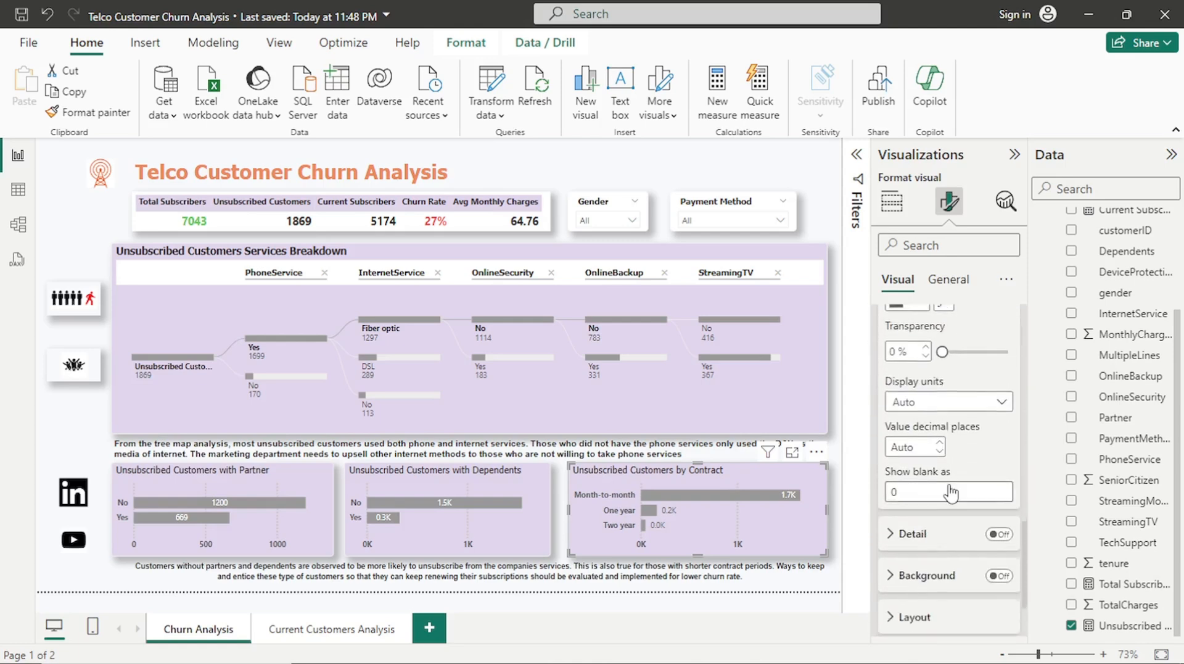
{"action": "scroll", "coordinate": [951, 493], "scroll_direction": "down", "scroll_amount": 3}
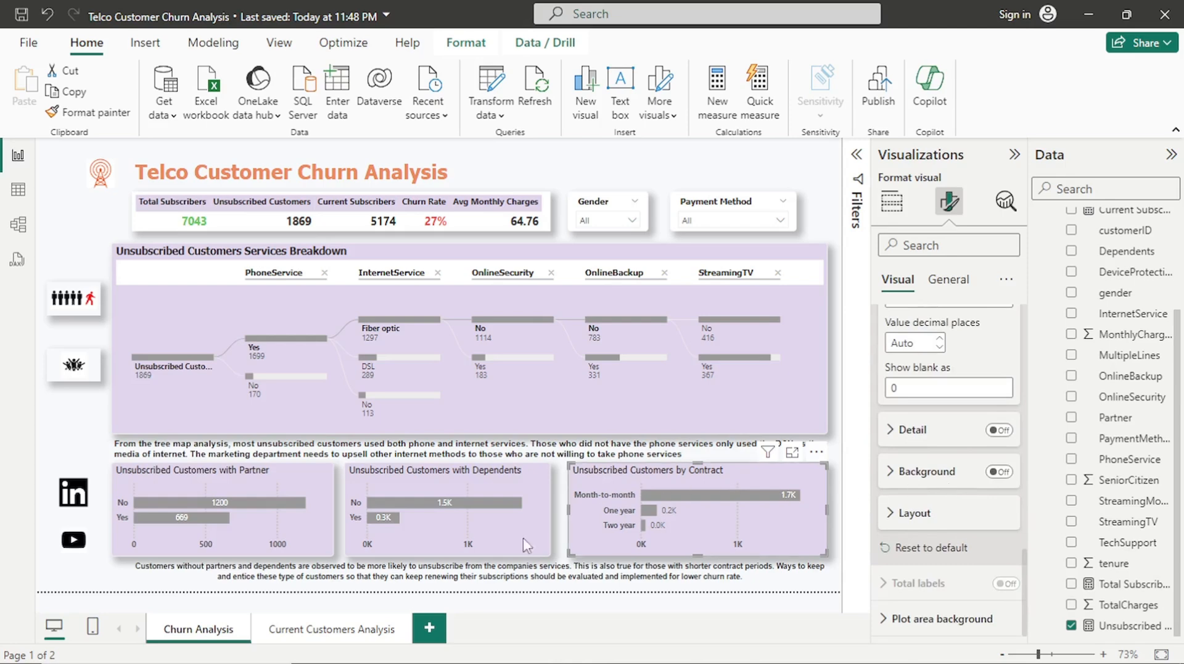
On the Current Customers Analysis page, turn on data labels for the Current Customers that are Senior Citizens chart and position them Inside center
{"action": "left_click", "coordinate": [297, 628]}
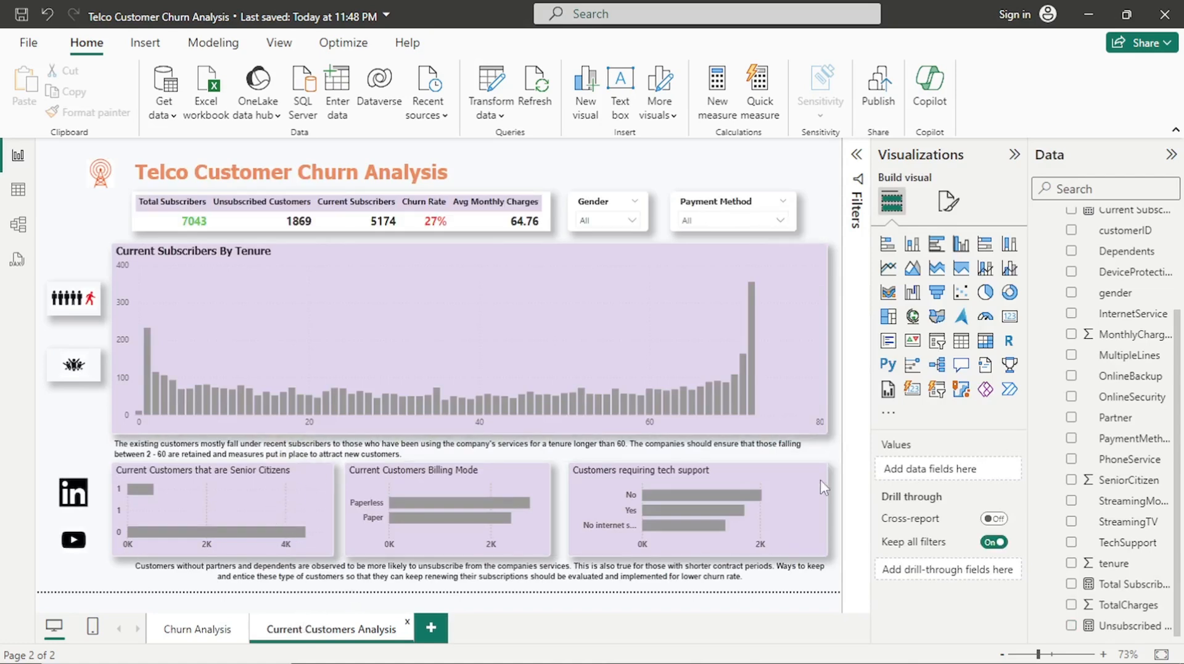
{"action": "left_click", "coordinate": [292, 499]}
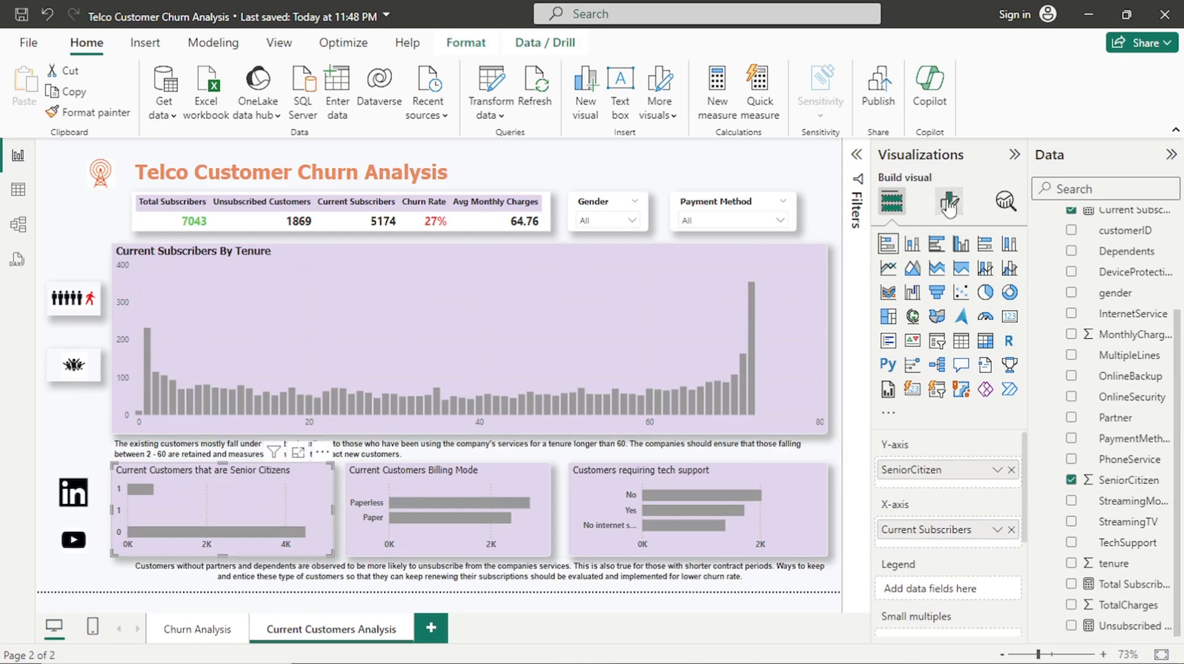
{"action": "left_click", "coordinate": [949, 201]}
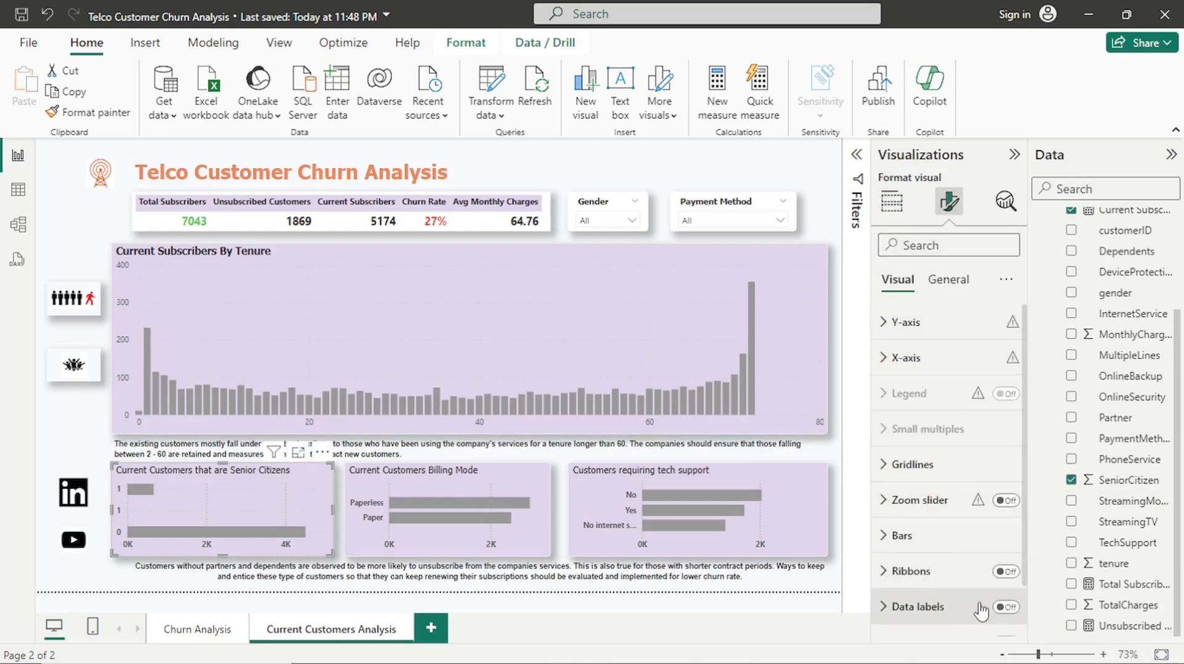
{"action": "left_click", "coordinate": [1005, 607]}
{"action": "scroll", "coordinate": [972, 583], "scroll_direction": "down", "scroll_amount": 1}
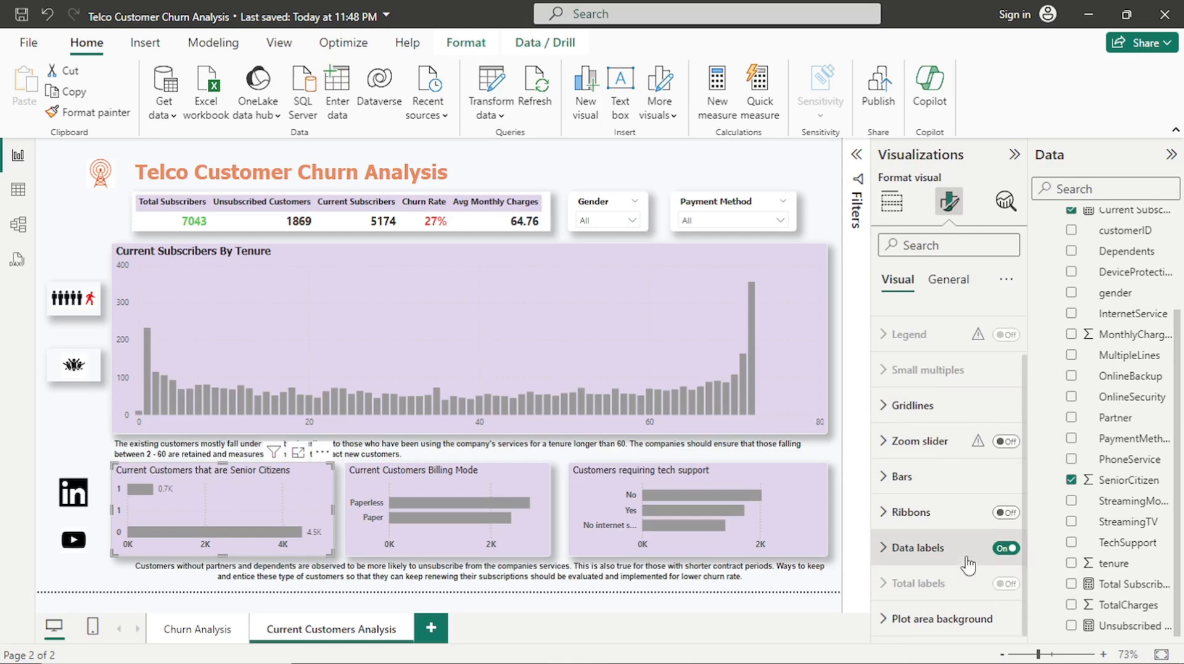
{"action": "left_click", "coordinate": [967, 563]}
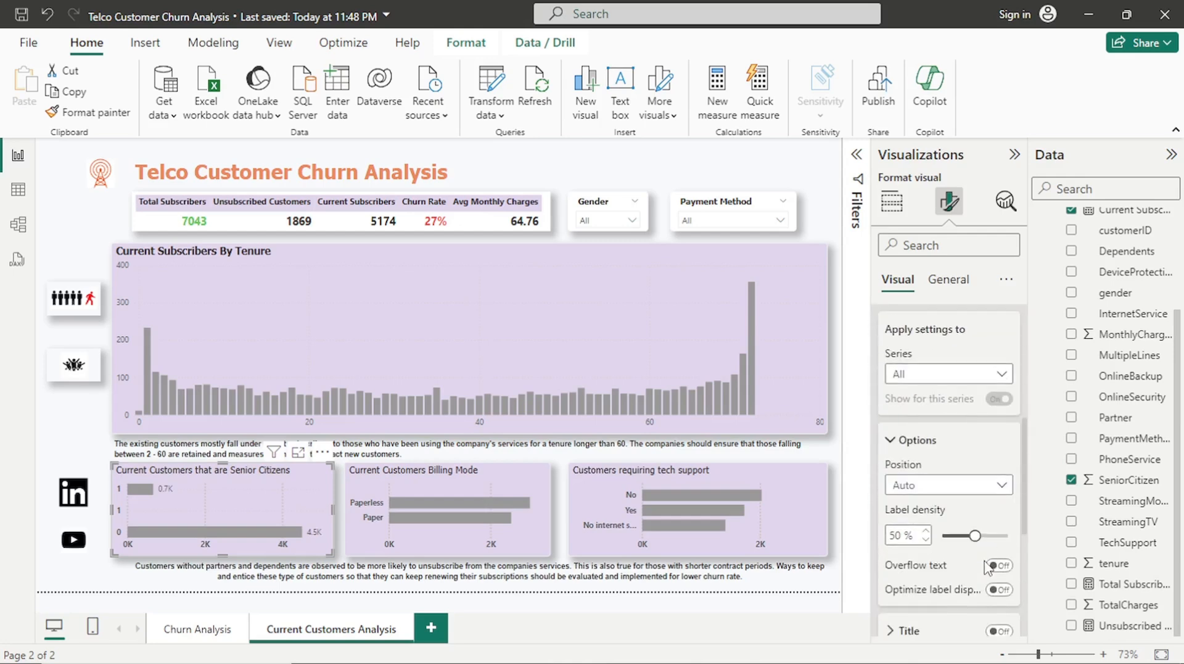
{"action": "scroll", "coordinate": [973, 578], "scroll_direction": "down", "scroll_amount": 3}
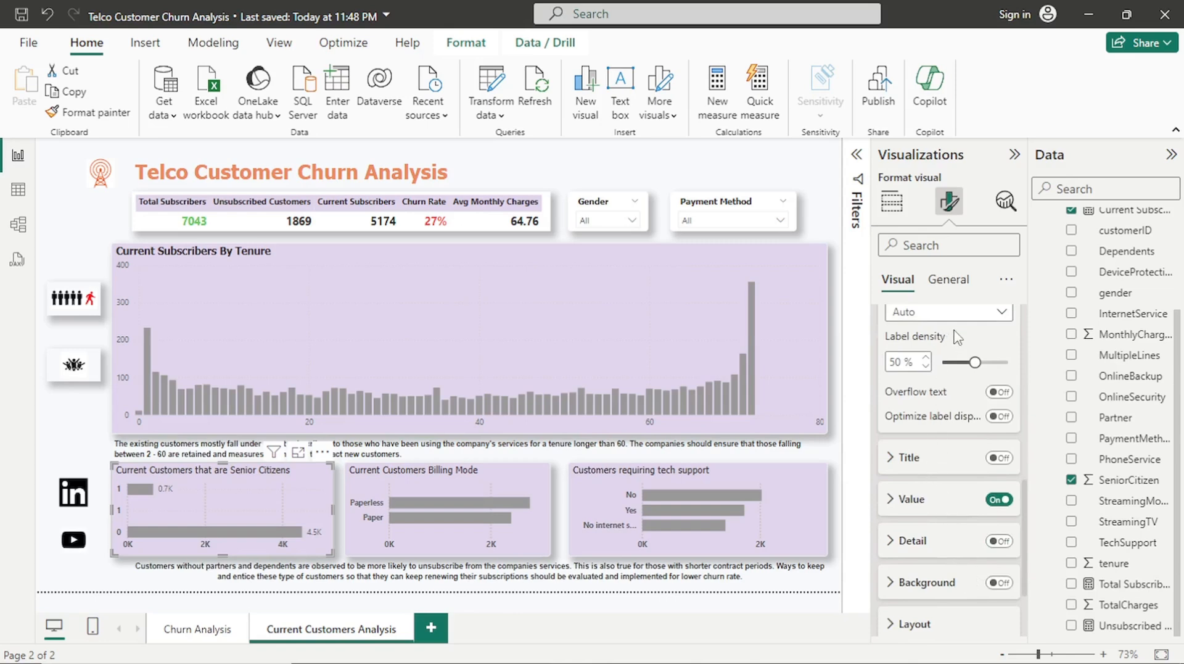
{"action": "left_click", "coordinate": [913, 311]}
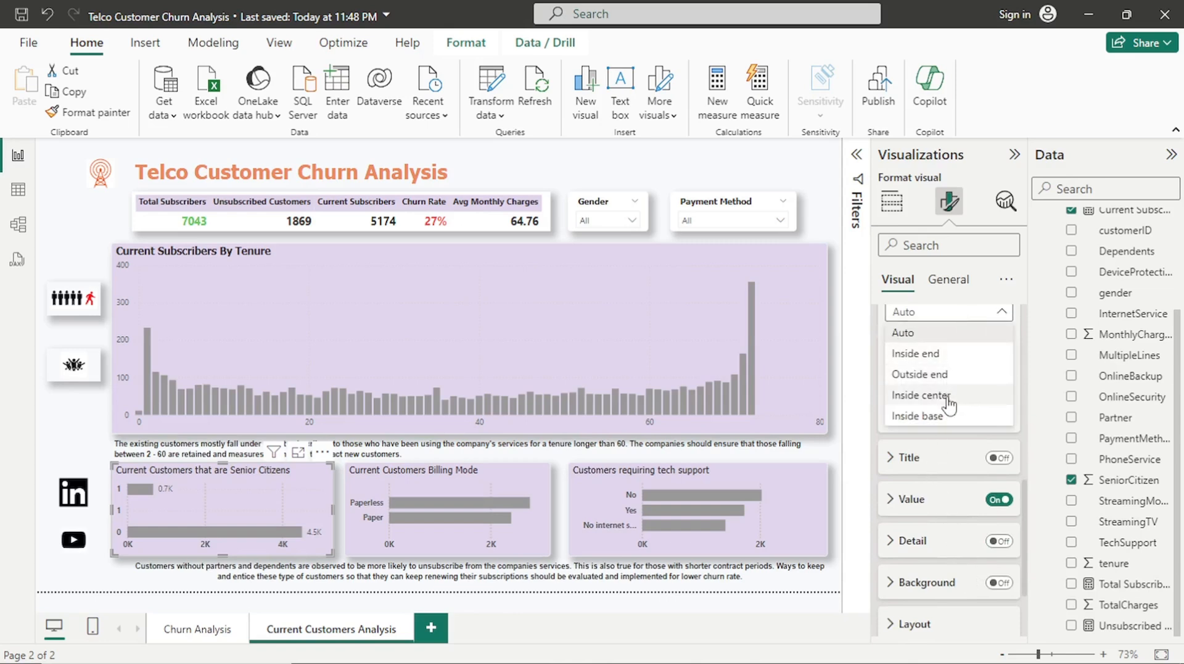
{"action": "left_click", "coordinate": [683, 427]}
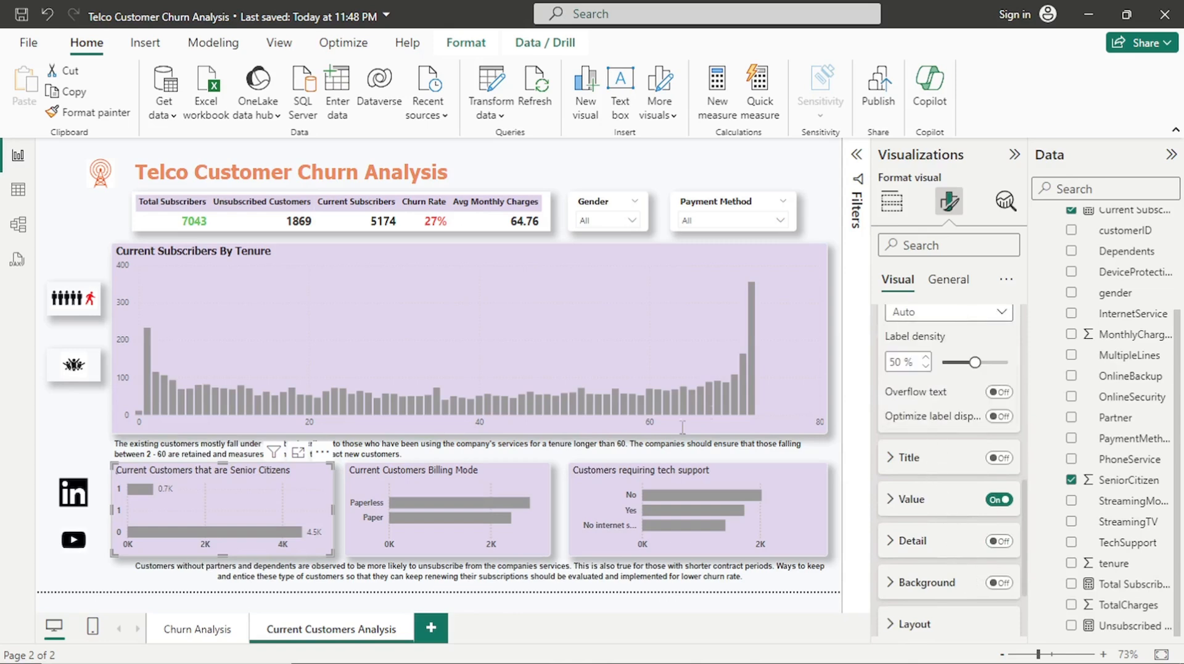
Turn on data labels for the Current Customers Billing Mode chart and set their position to Inside center
{"action": "left_click", "coordinate": [424, 533]}
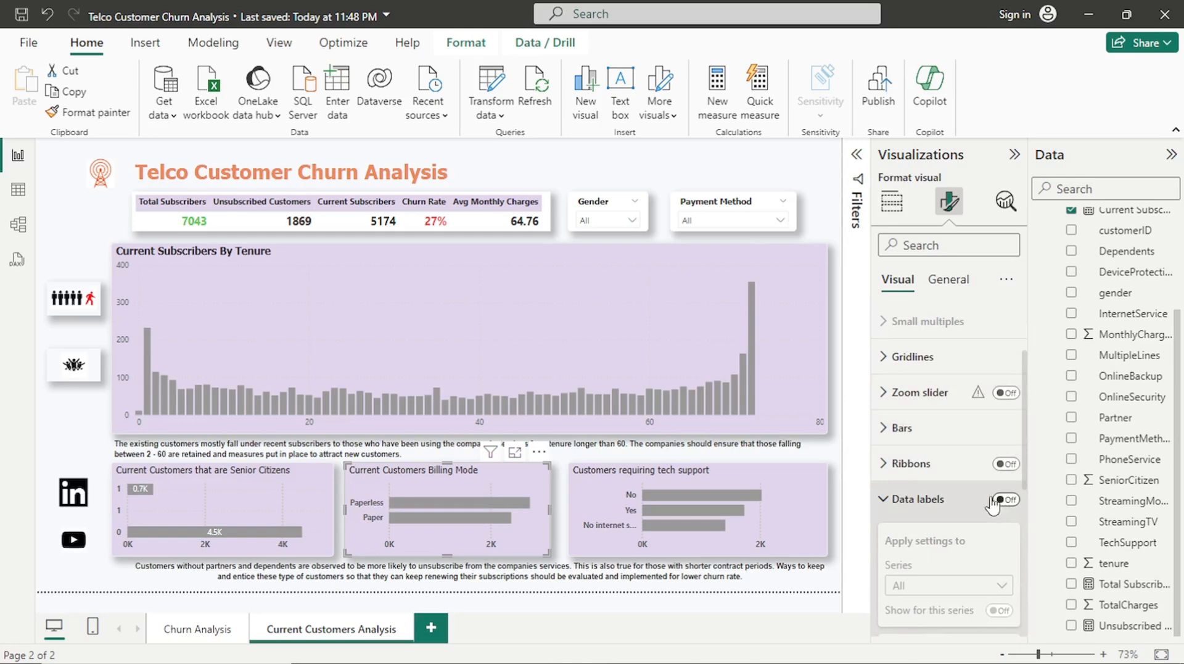
{"action": "left_click", "coordinate": [1004, 499]}
{"action": "scroll", "coordinate": [944, 494], "scroll_direction": "down", "scroll_amount": 3}
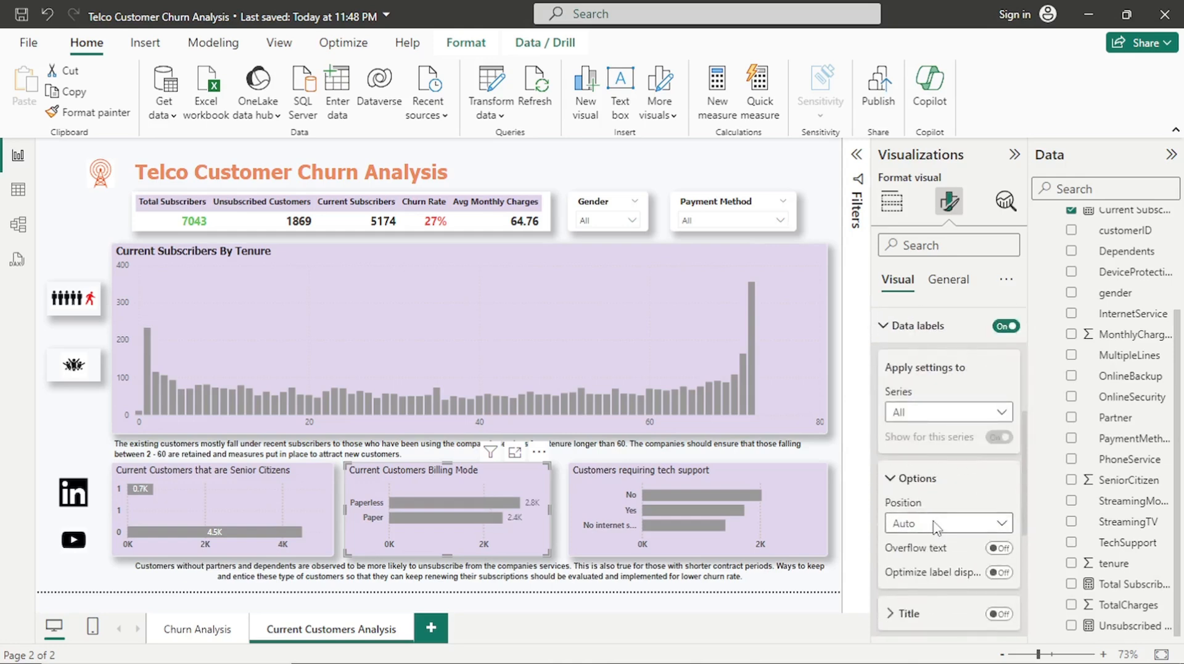
{"action": "left_click", "coordinate": [934, 524]}
{"action": "left_click", "coordinate": [923, 610]}
Turn on data labels for the Customers requiring tech support chart and set their position to Inside center
{"action": "left_click", "coordinate": [797, 521]}
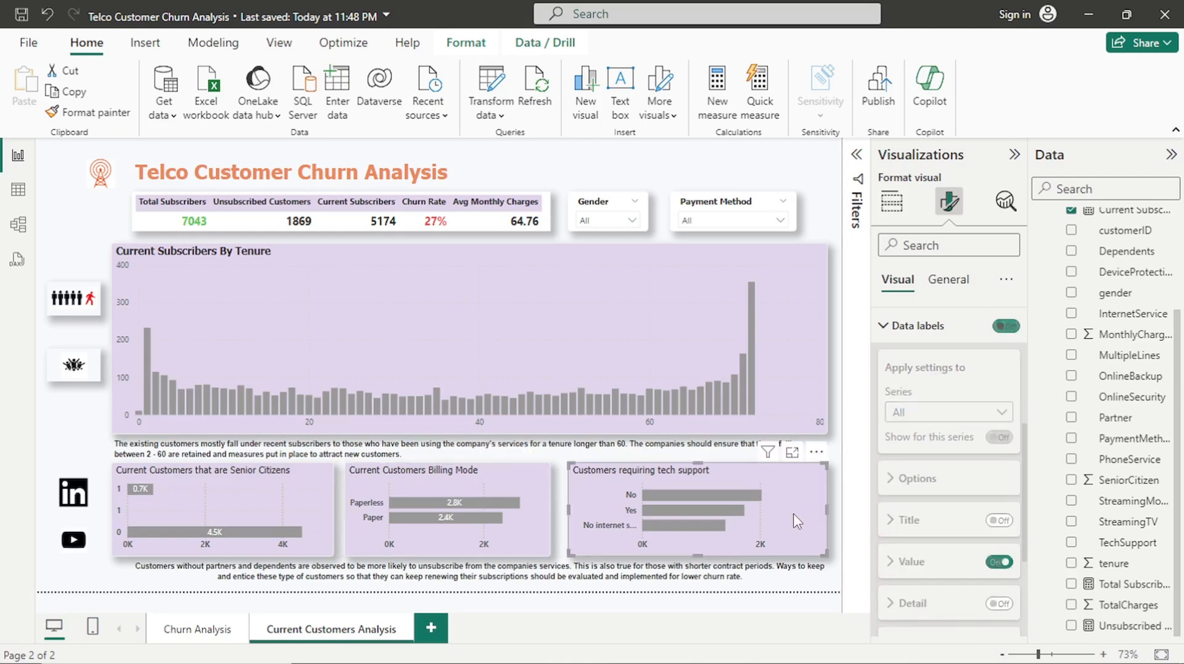
{"action": "left_click", "coordinate": [987, 326]}
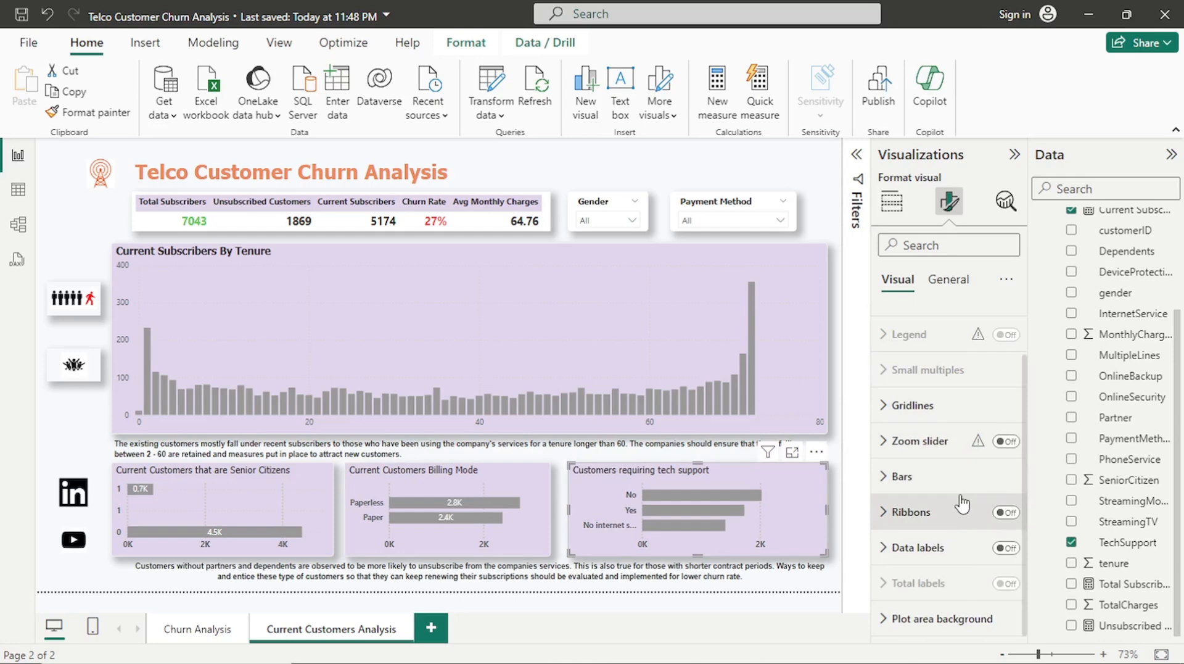
{"action": "left_click", "coordinate": [980, 552]}
{"action": "left_click", "coordinate": [1004, 548]}
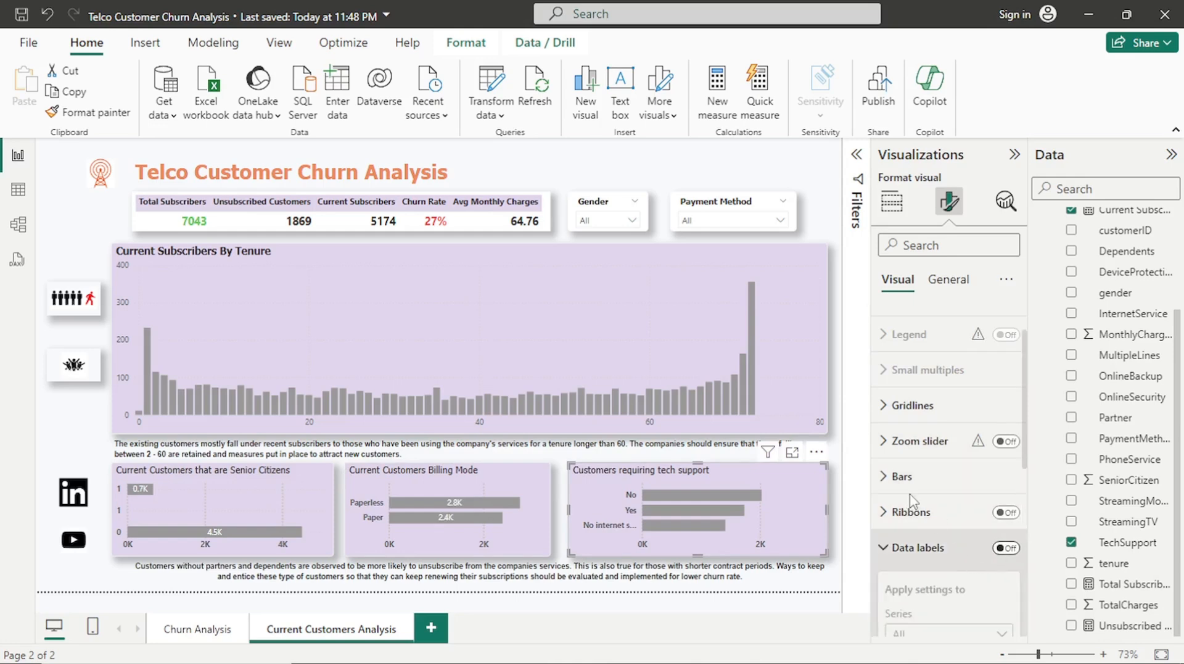
{"action": "scroll", "coordinate": [915, 509], "scroll_direction": "down", "scroll_amount": 4}
{"action": "left_click", "coordinate": [931, 485]}
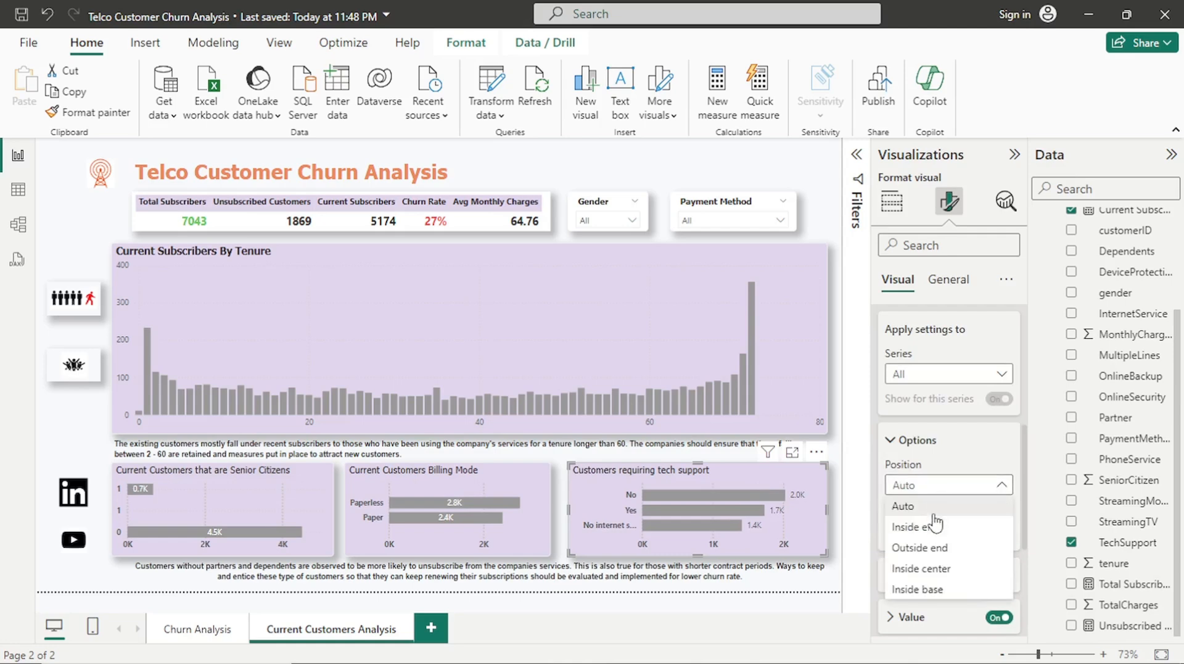
{"action": "left_click", "coordinate": [928, 570]}
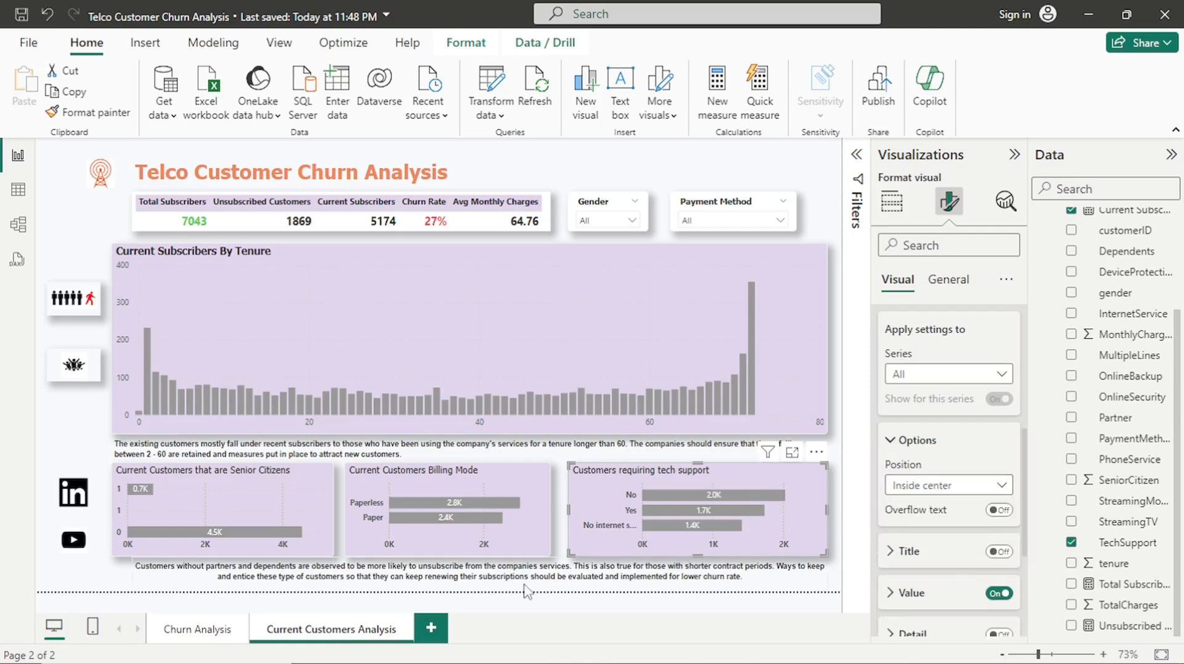
Replace the note under the three bar charts with insights on current customers being mostly non-seniors, paperless billing use and tech support needs
{"action": "left_click", "coordinate": [764, 589]}
{"action": "left_click_drag", "start_coordinate": [754, 577], "coordinate": [137, 566]}
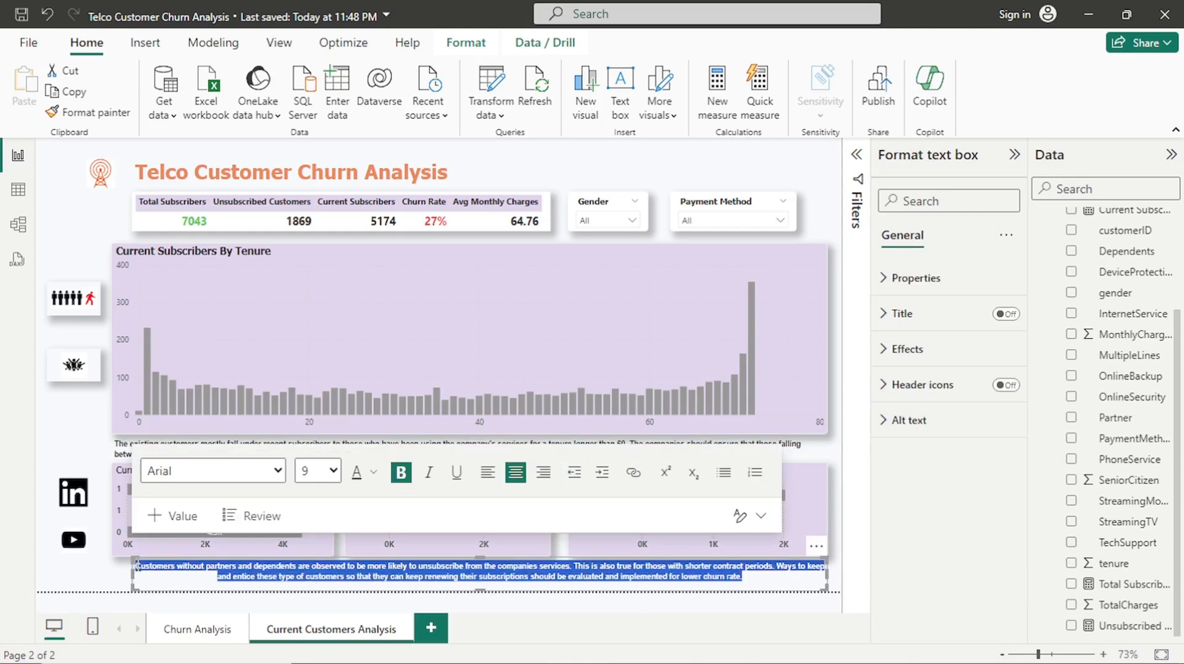
{"action": "key", "text": "BackSpace"}
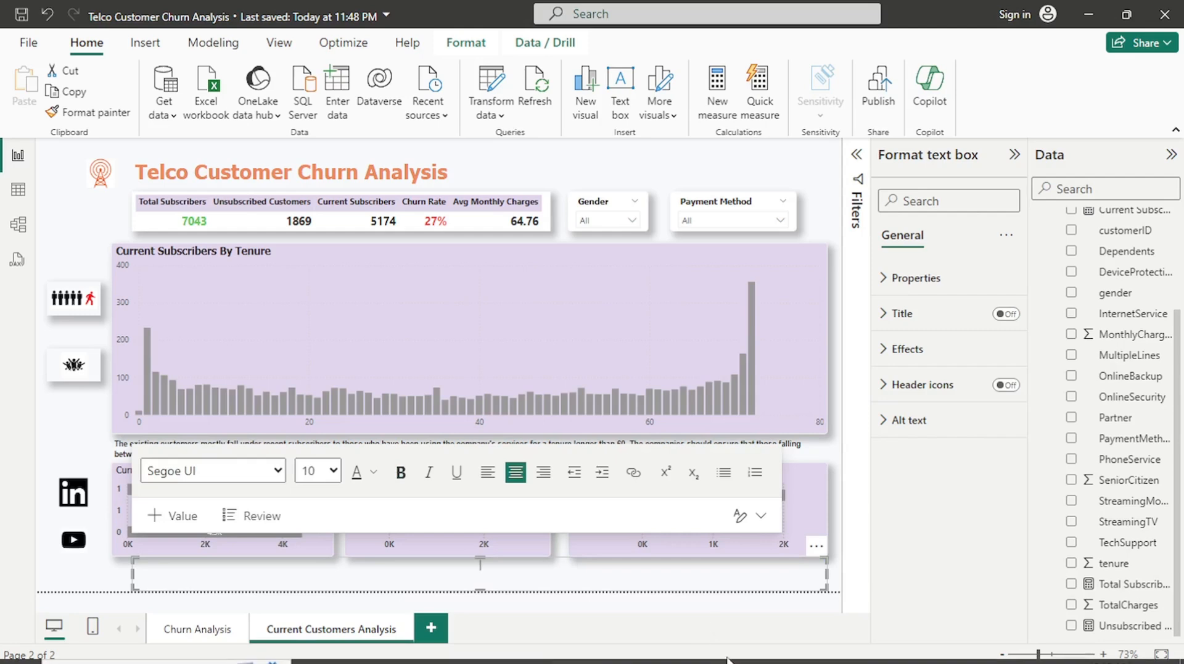
{"action": "type", "text": "From the data it is evident that most of the current customers are not senior citizens hence it is presumed these are tech savvy individuals who may be in need of more than one internet service. The customers are also using paperless billing more that paper billing although the difference is not that large. Also the difference of customers needing tech support is large enough to warrant looking into those issues attended by the tech team to avoid reoccurrence"}
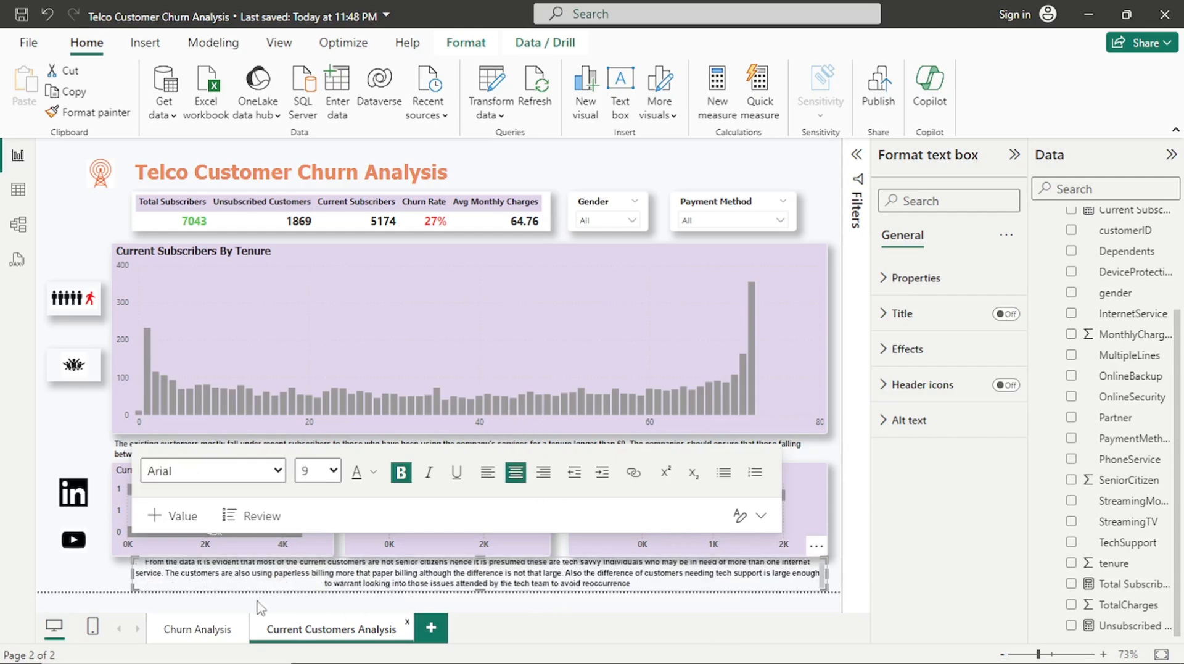
{"action": "left_click", "coordinate": [836, 469]}
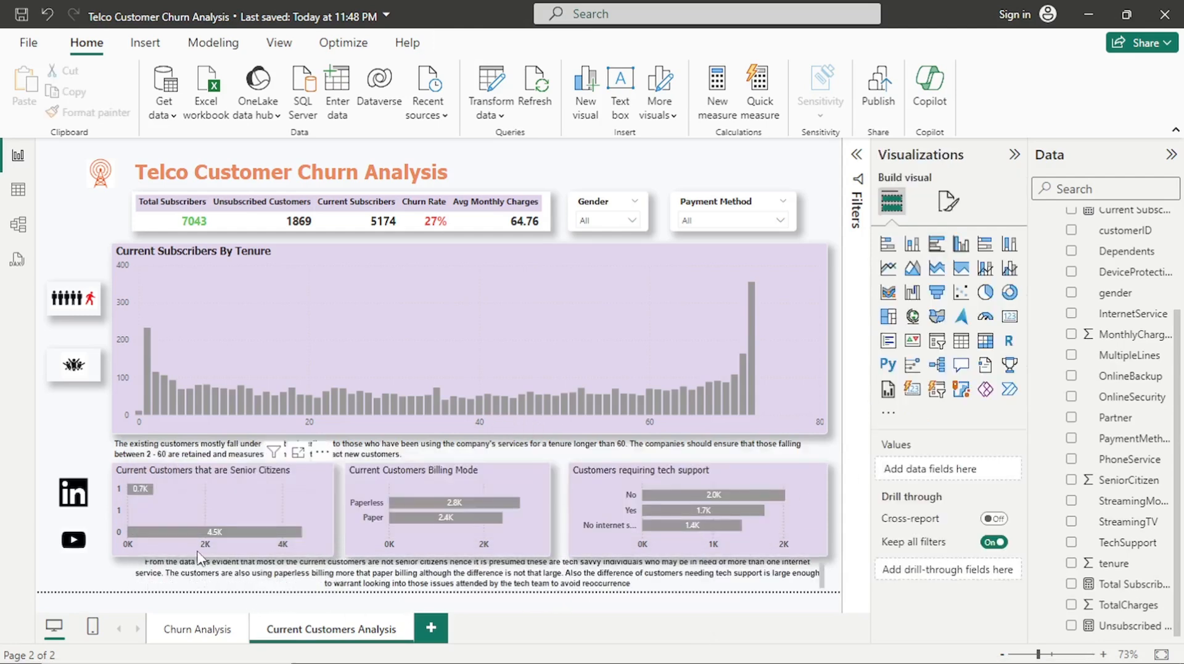
Widen the insight text box under the bar charts so its left edge lines up with the Senior Citizens chart
{"action": "left_click", "coordinate": [217, 555]}
{"action": "left_click_drag", "start_coordinate": [217, 549], "coordinate": [214, 558]}
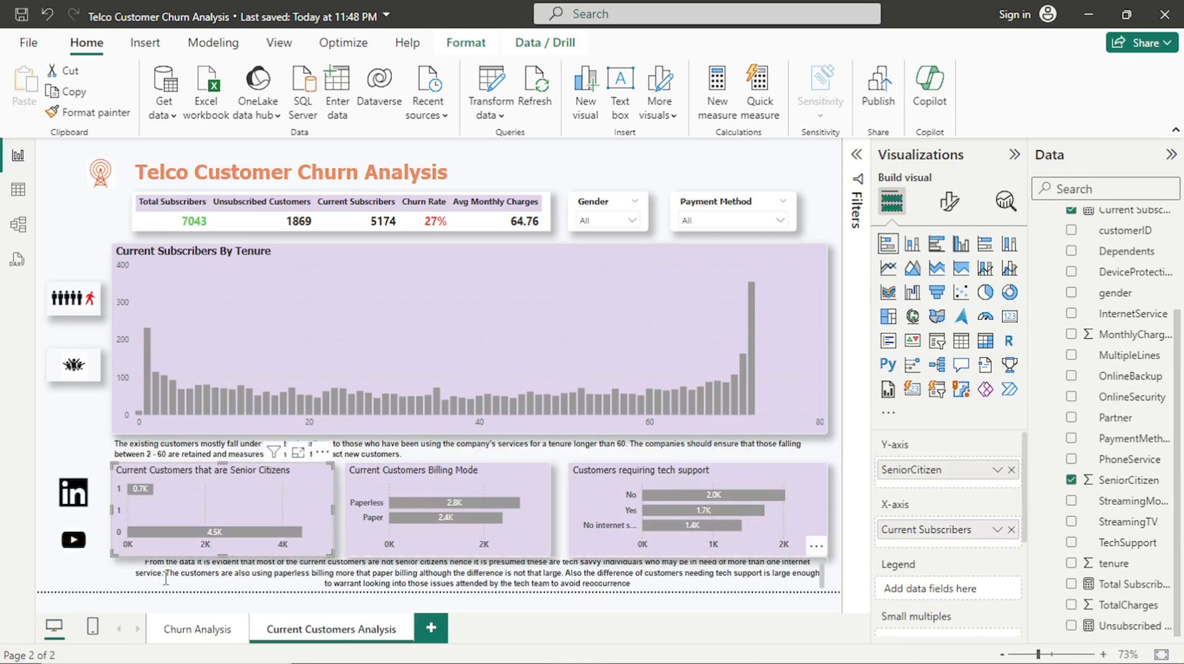
{"action": "left_click", "coordinate": [149, 570]}
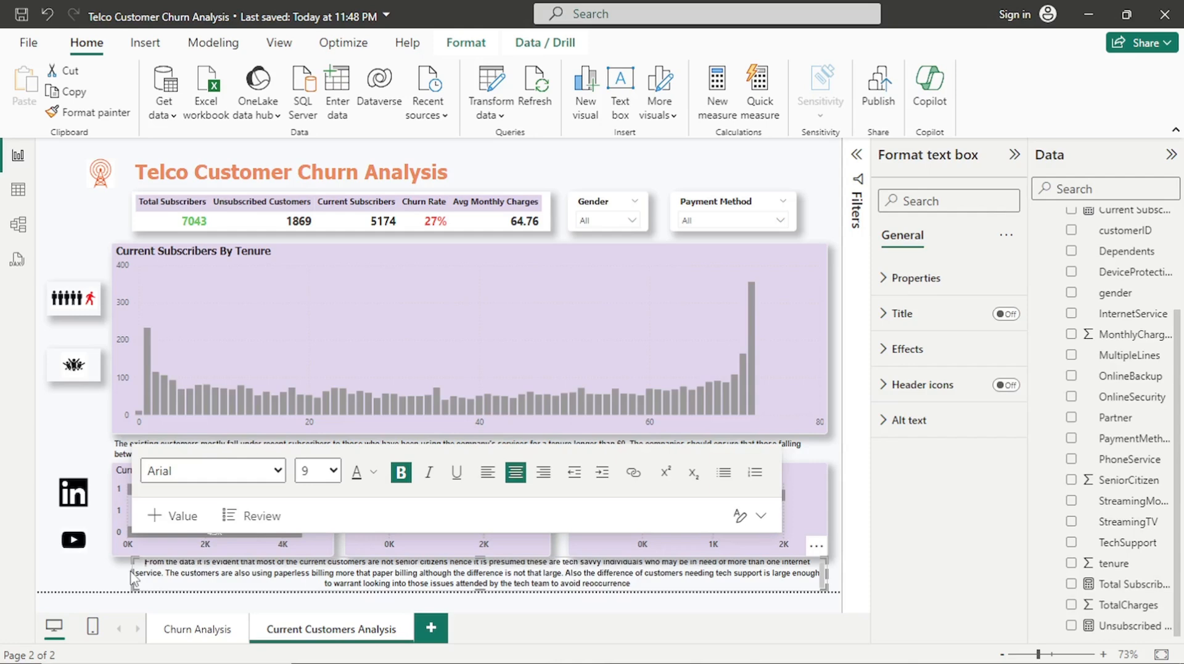
{"action": "left_click_drag", "start_coordinate": [137, 572], "coordinate": [115, 580]}
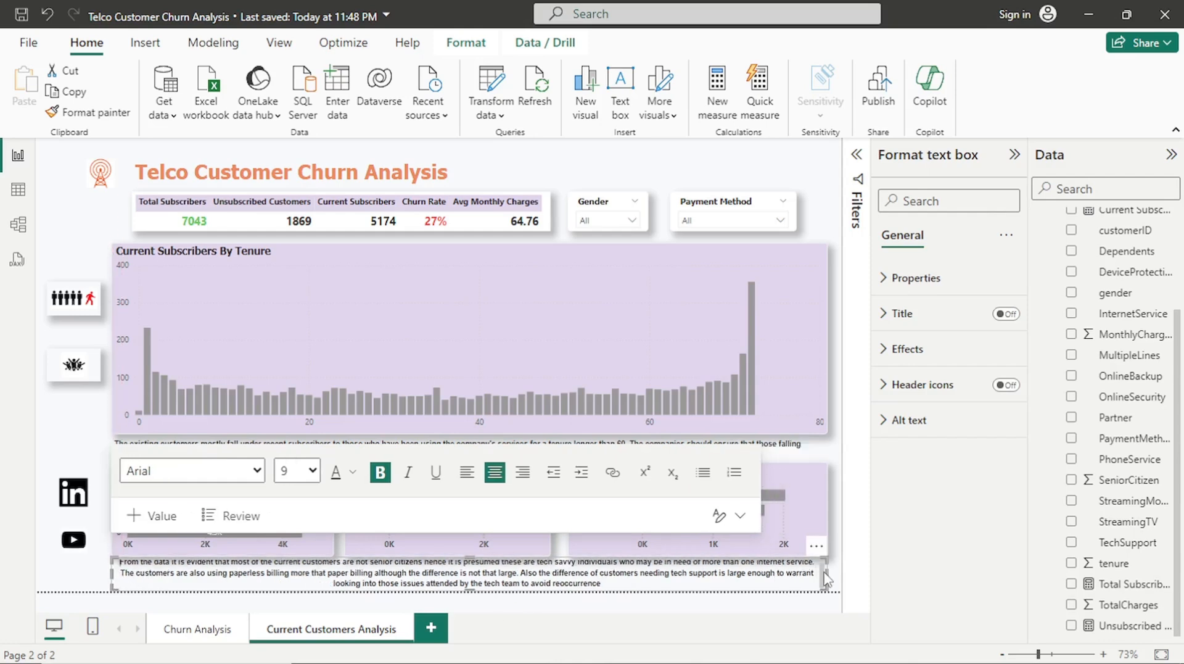
Shorten the Current Customers that are Senior Citizens chart from its lower edge and extend the insight text box upward to fit its three lines
{"action": "left_click", "coordinate": [56, 566]}
{"action": "left_click", "coordinate": [281, 551]}
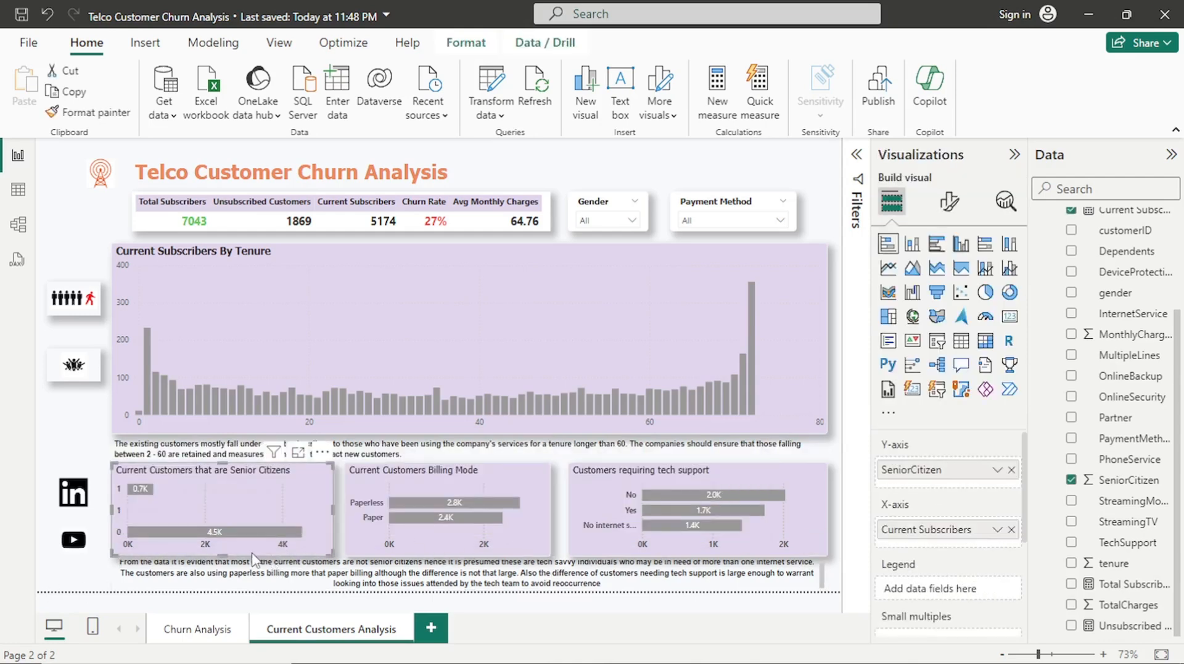
{"action": "left_click_drag", "start_coordinate": [232, 555], "coordinate": [233, 544]}
{"action": "left_click", "coordinate": [472, 552]}
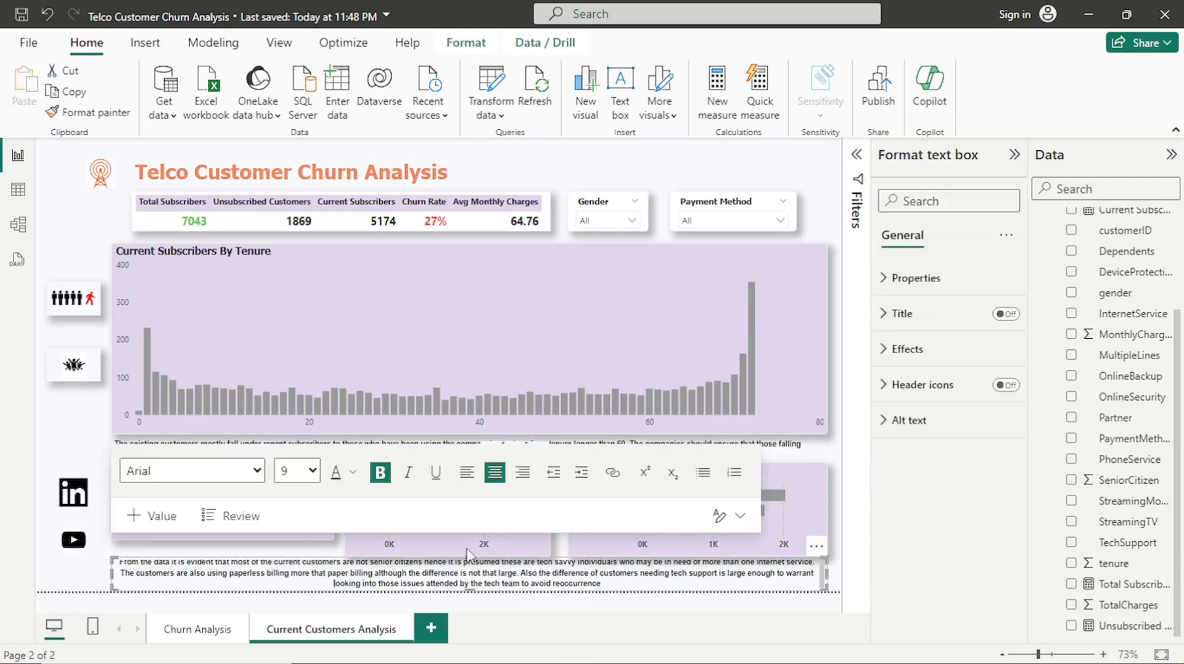
{"action": "left_click_drag", "start_coordinate": [472, 546], "coordinate": [471, 554]}
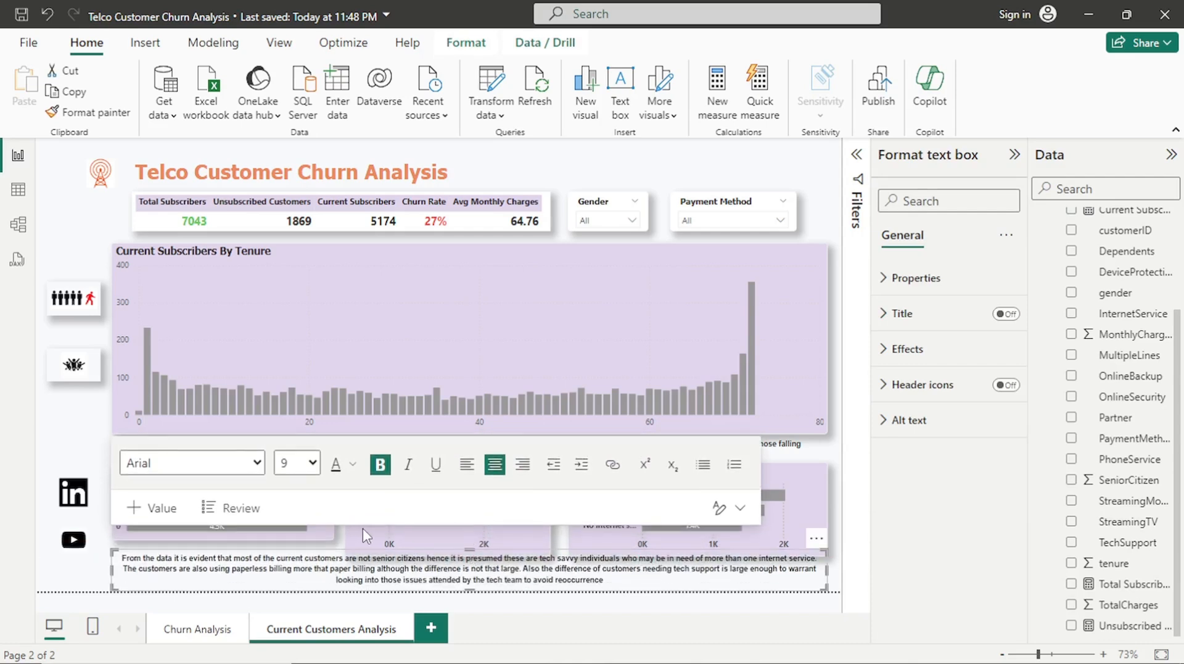
Resize the three bar charts from their lower edges so they end level with each other just above the insight text box
{"action": "left_click", "coordinate": [317, 535]}
{"action": "left_click_drag", "start_coordinate": [223, 539], "coordinate": [225, 548]}
{"action": "left_click", "coordinate": [425, 546]}
{"action": "left_click_drag", "start_coordinate": [443, 551], "coordinate": [444, 543]}
{"action": "left_click", "coordinate": [690, 554]}
{"action": "left_click_drag", "start_coordinate": [691, 555], "coordinate": [705, 548]}
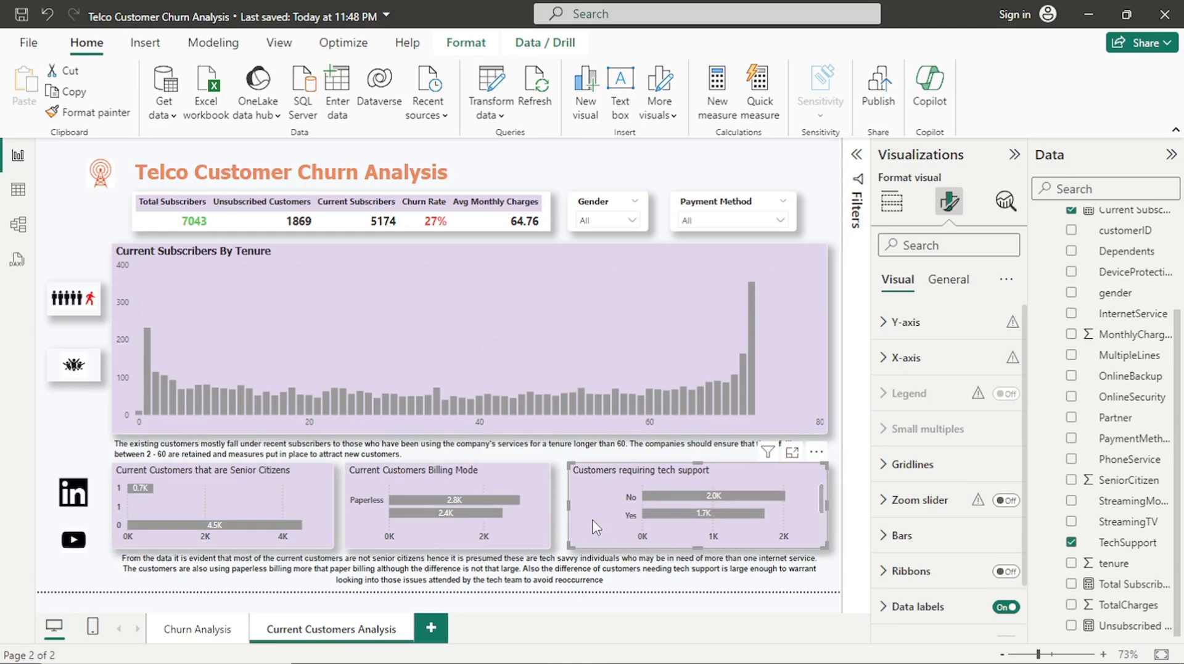
Shorten the Current Subscribers By Tenure chart slightly from its lower edge and shift the note beneath it up
{"action": "left_click", "coordinate": [506, 279]}
{"action": "left_click_drag", "start_coordinate": [473, 434], "coordinate": [474, 430]}
{"action": "left_click", "coordinate": [472, 443]}
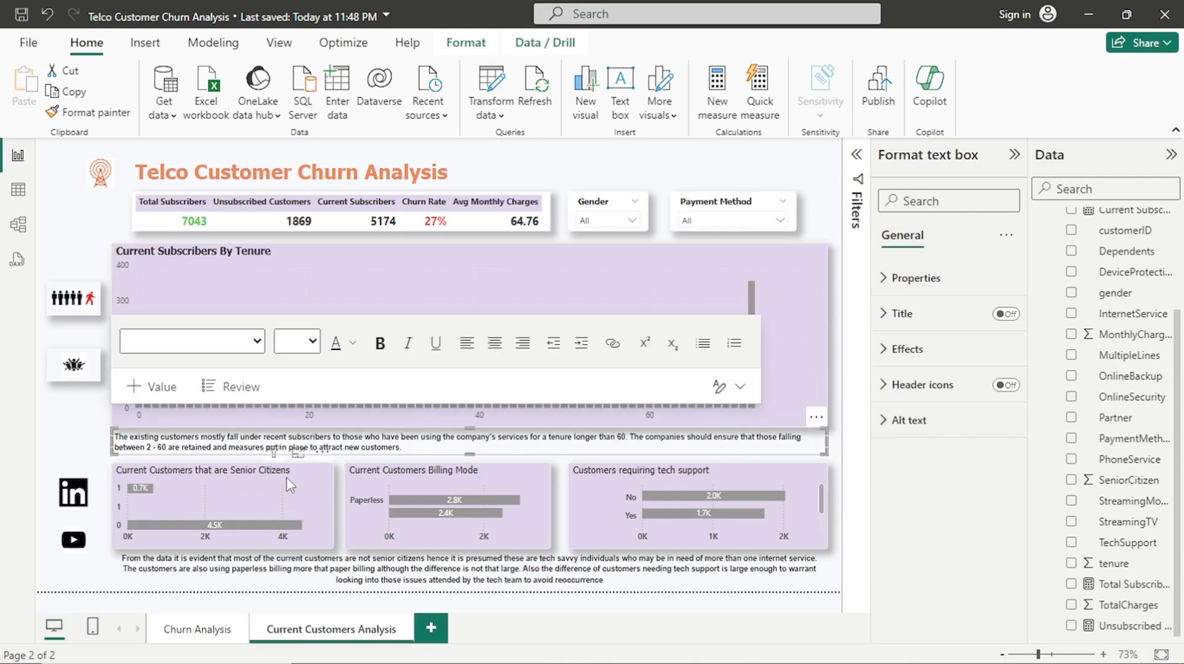
Extend the three bar charts upward toward the tenure note and widen the Customers requiring tech support chart toward the Billing Mode chart
{"action": "left_click", "coordinate": [243, 477]}
{"action": "left_click_drag", "start_coordinate": [230, 464], "coordinate": [238, 457]}
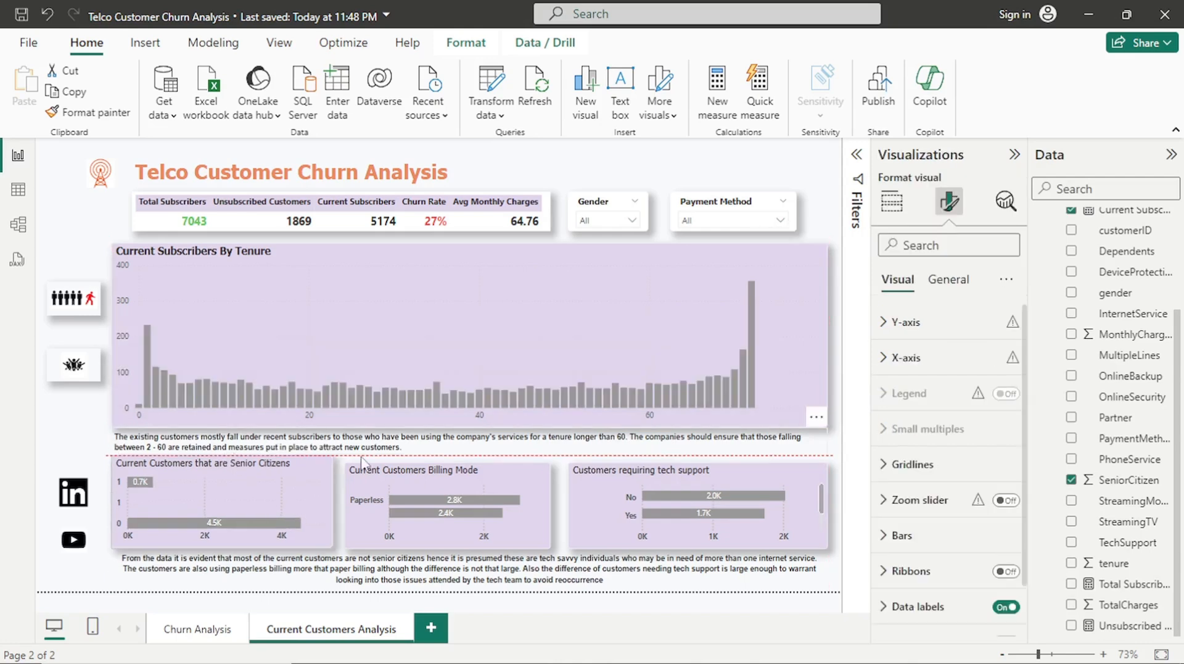
{"action": "left_click", "coordinate": [531, 469]}
{"action": "left_click_drag", "start_coordinate": [444, 459], "coordinate": [445, 453]}
{"action": "left_click", "coordinate": [711, 468]}
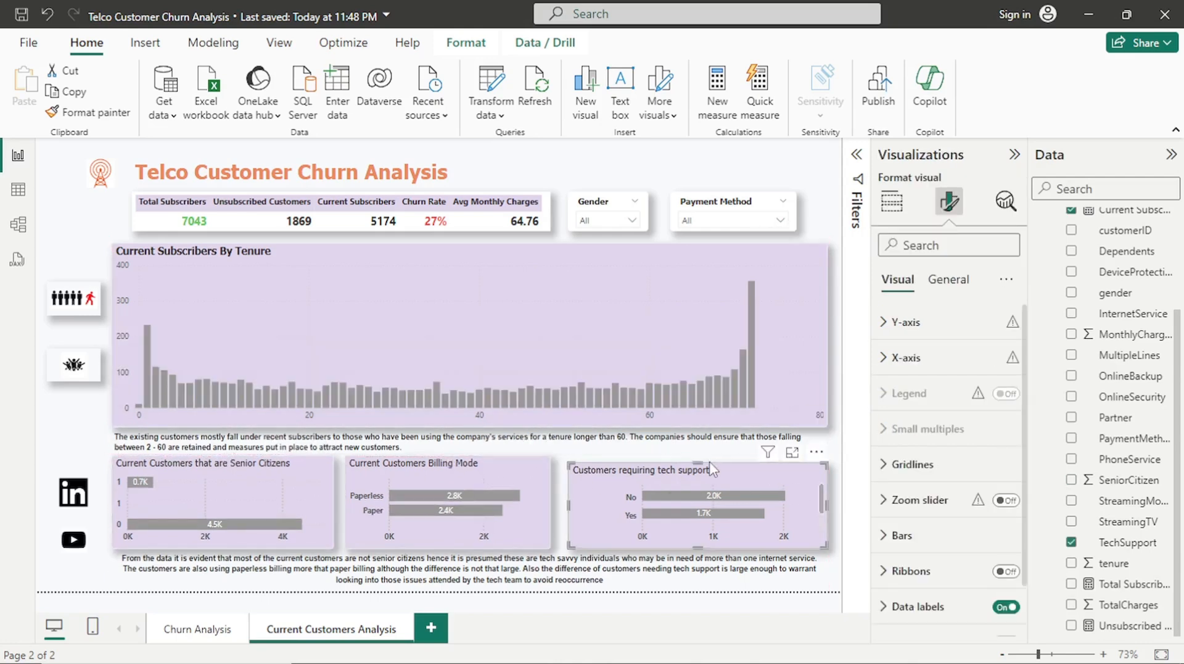
{"action": "left_click_drag", "start_coordinate": [697, 459], "coordinate": [698, 453]}
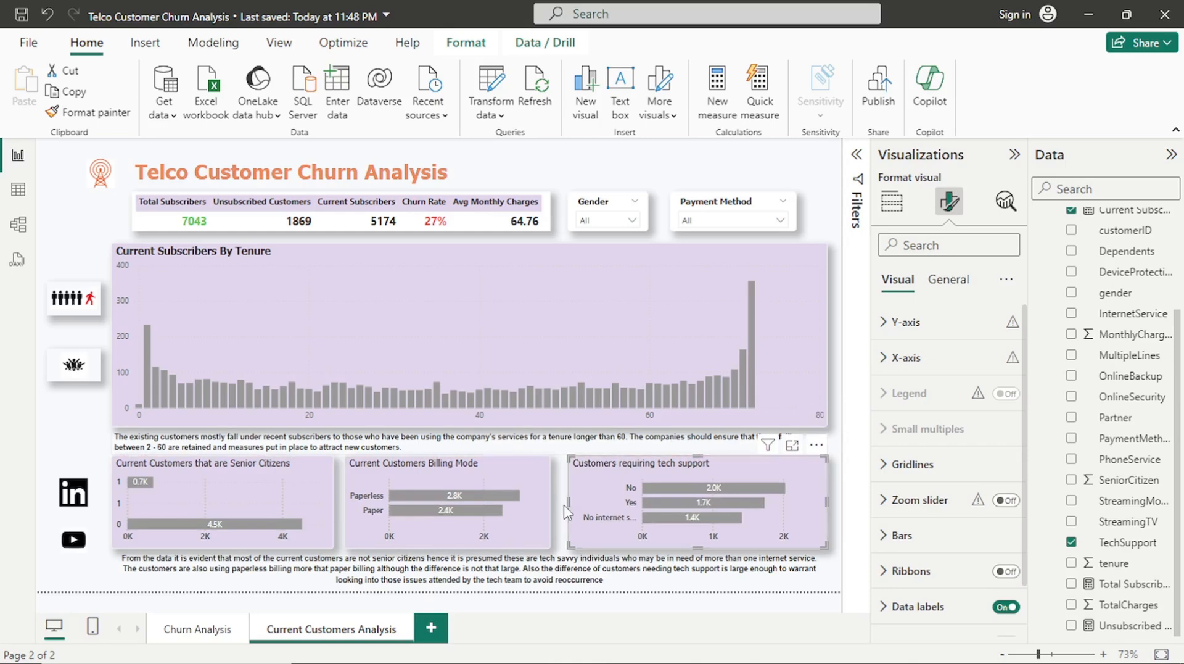
{"action": "left_click_drag", "start_coordinate": [564, 503], "coordinate": [561, 502]}
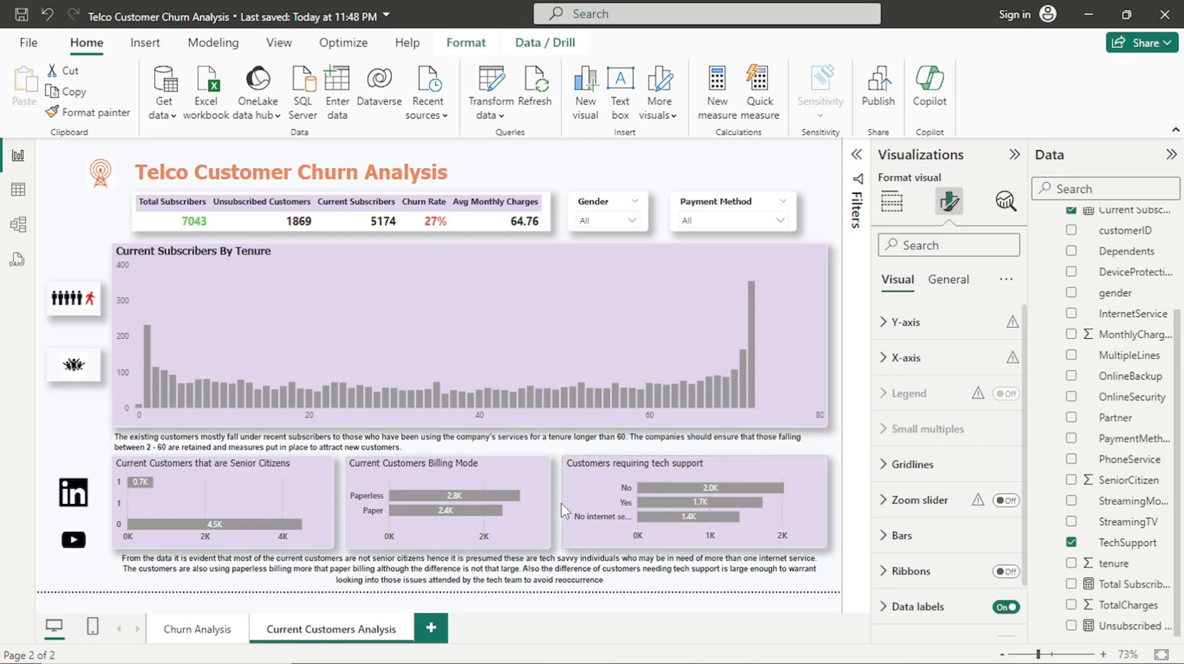
{"action": "left_click", "coordinate": [63, 442]}
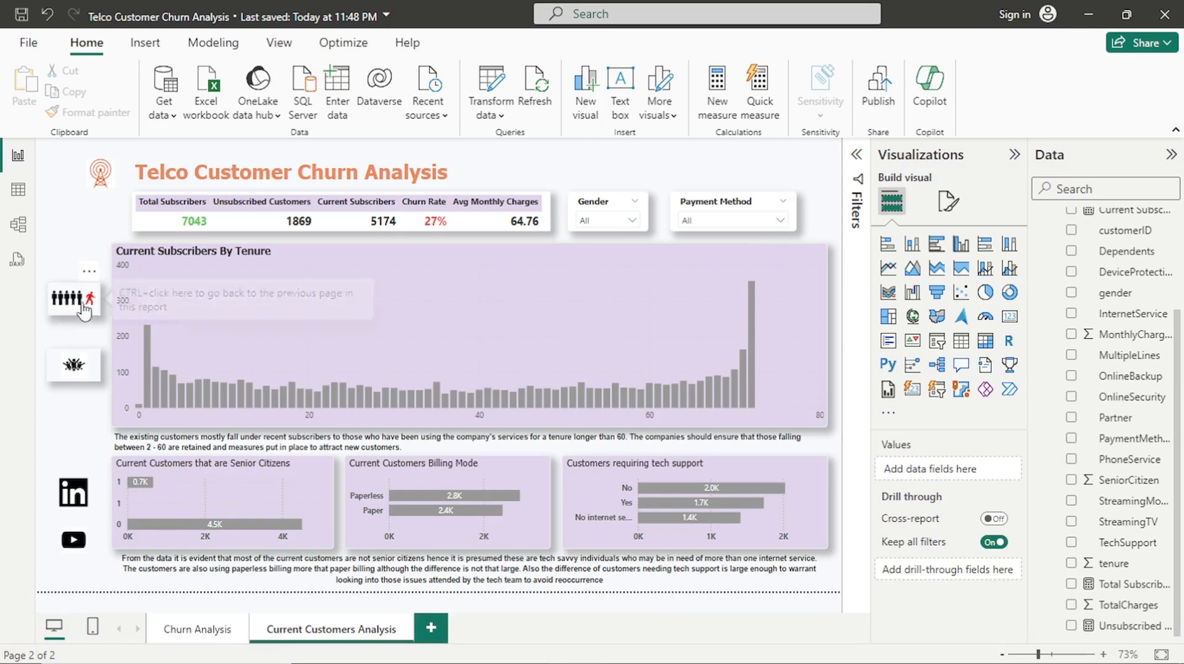
On the Churn Analysis page, change the action type of the image with the red walking figure to Page navigation
{"action": "left_click", "coordinate": [202, 629]}
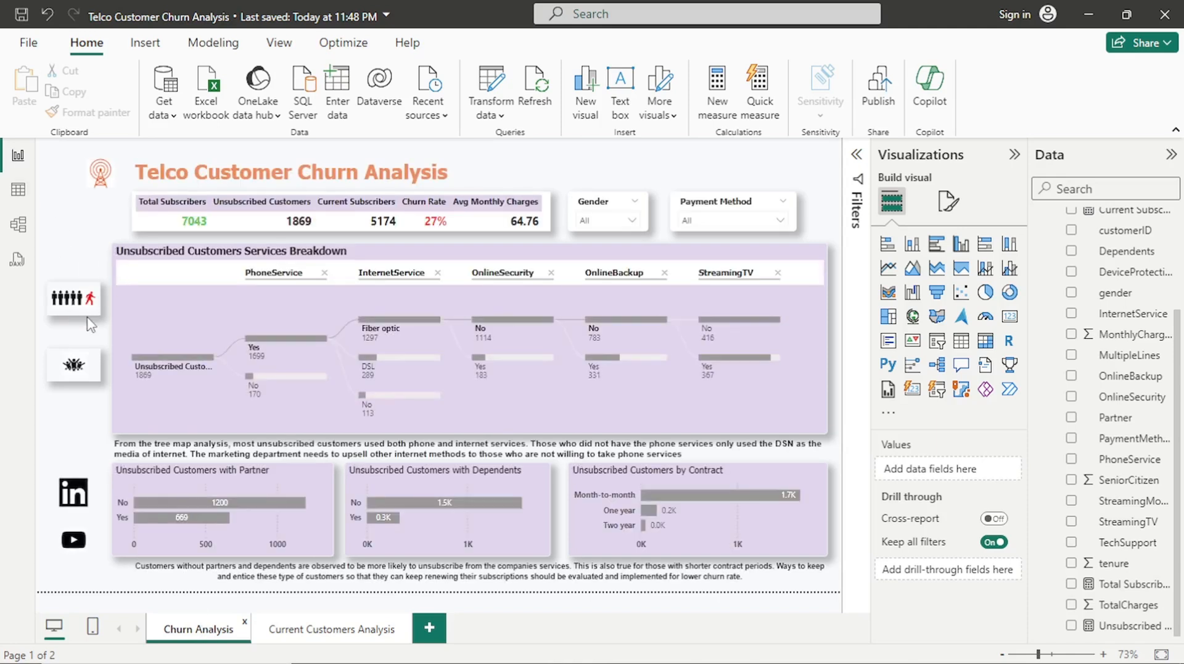
{"action": "left_click", "coordinate": [86, 304]}
{"action": "left_click", "coordinate": [935, 313]}
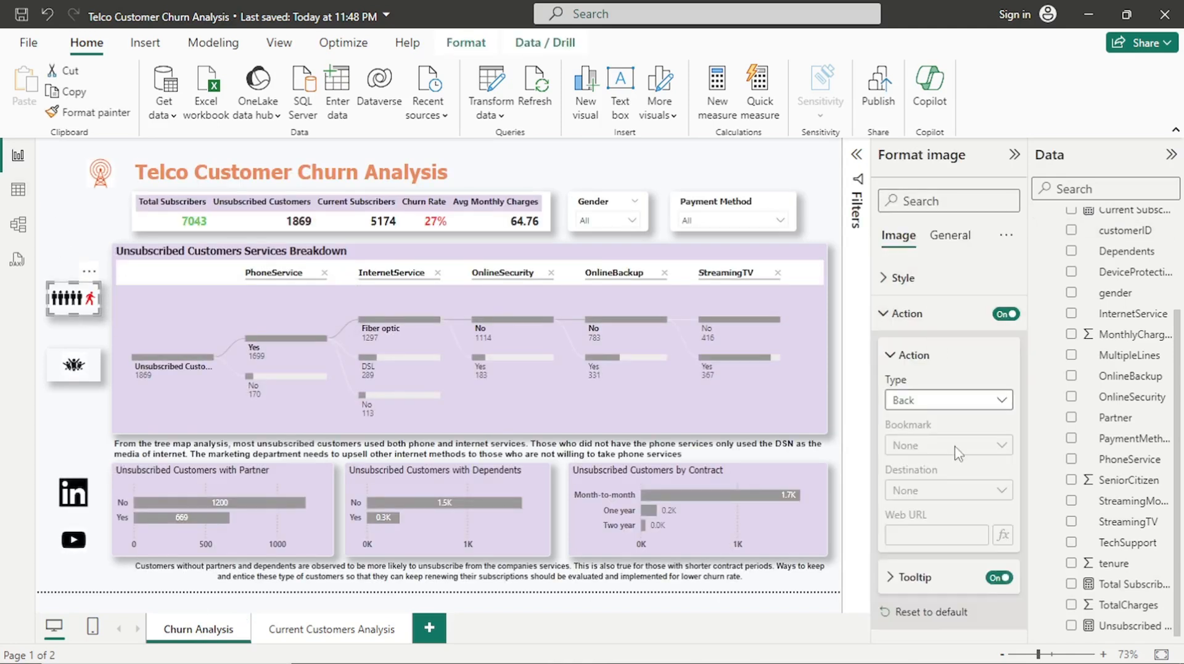
{"action": "left_click", "coordinate": [962, 401]}
{"action": "left_click", "coordinate": [902, 462]}
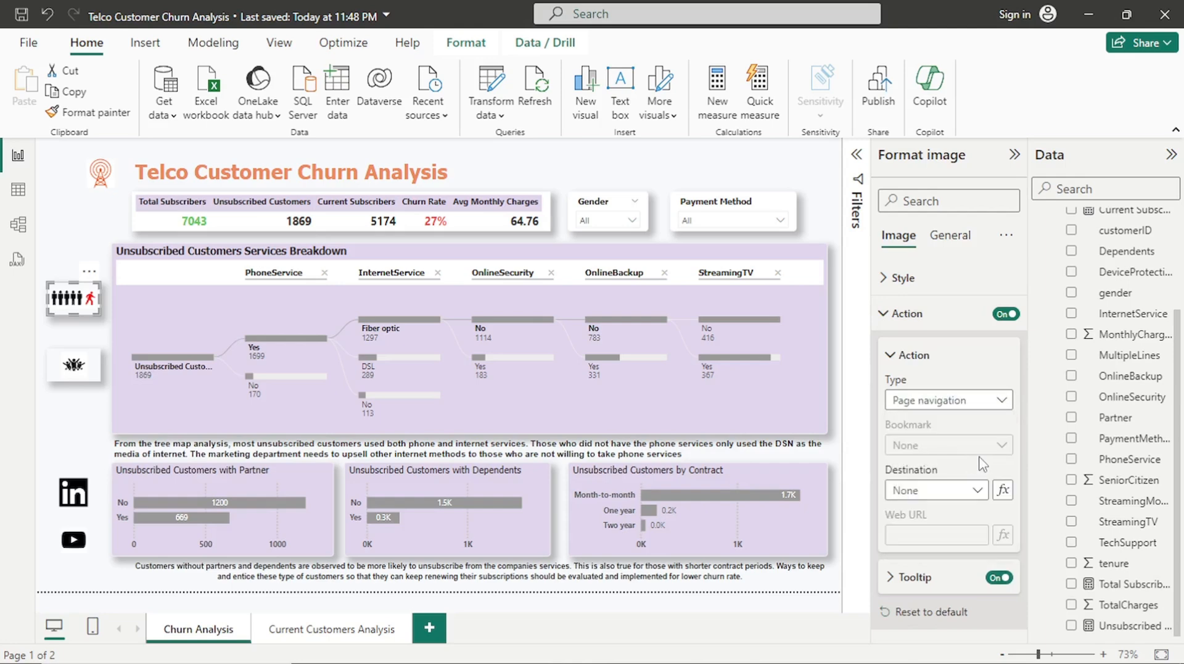
{"action": "left_click", "coordinate": [980, 491]}
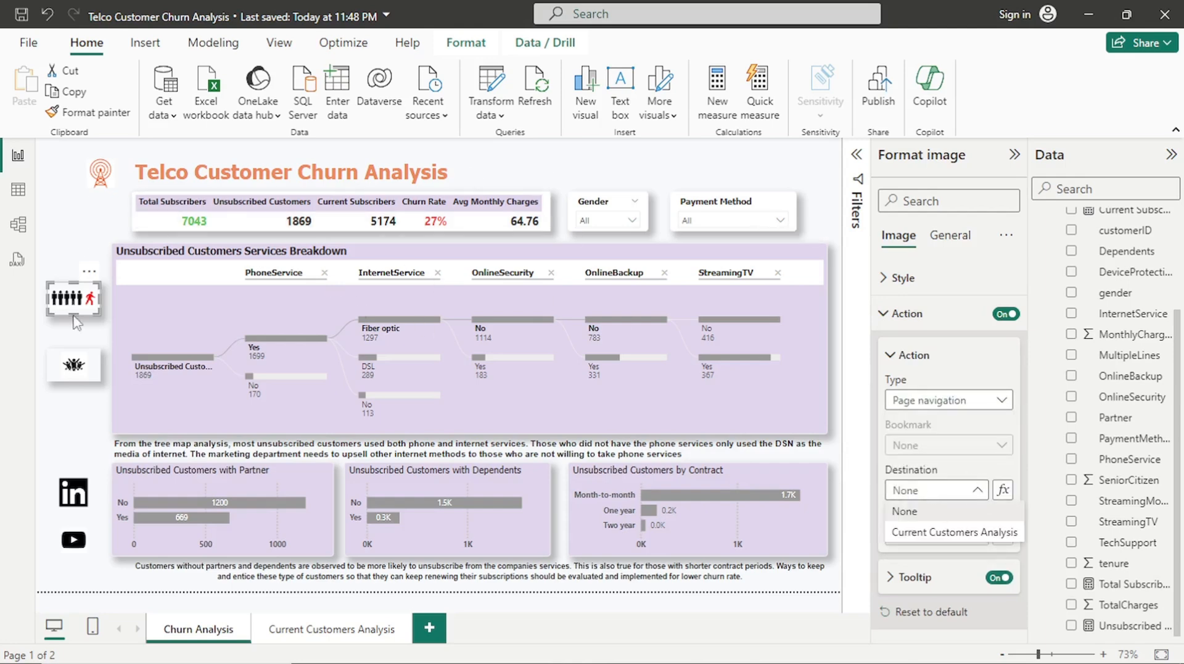
{"action": "left_click", "coordinate": [95, 353]}
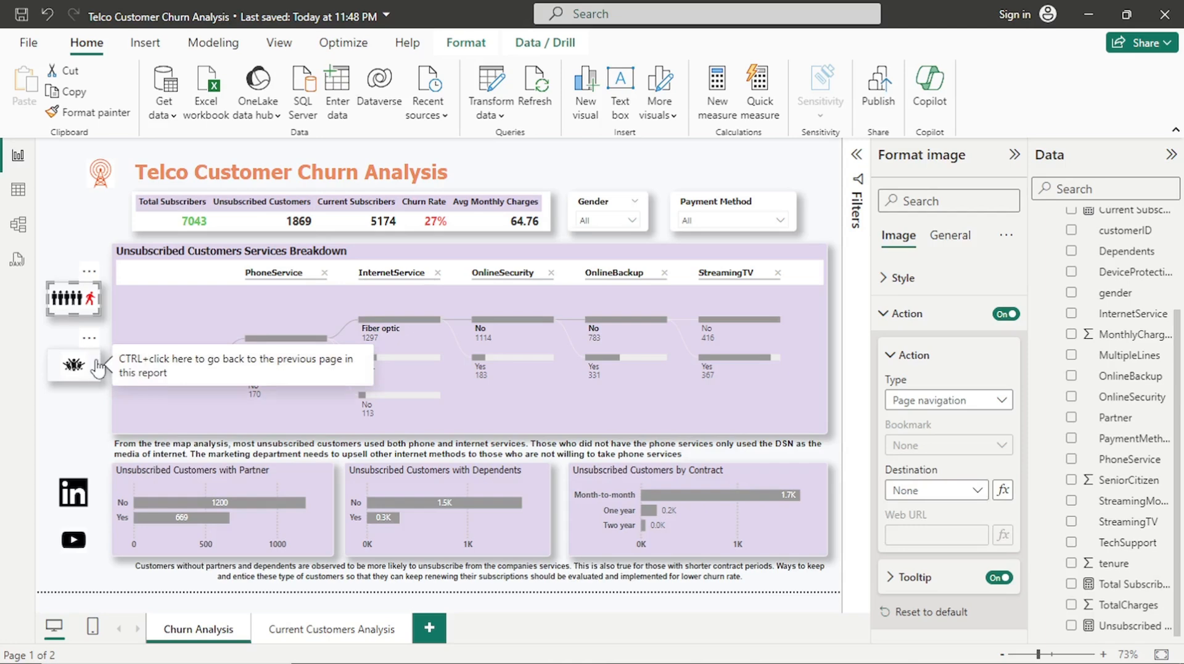
Set the lower navigation image's action to Page navigation with Current Customers Analysis as its destination
{"action": "left_click", "coordinate": [98, 366]}
{"action": "left_click", "coordinate": [963, 400]}
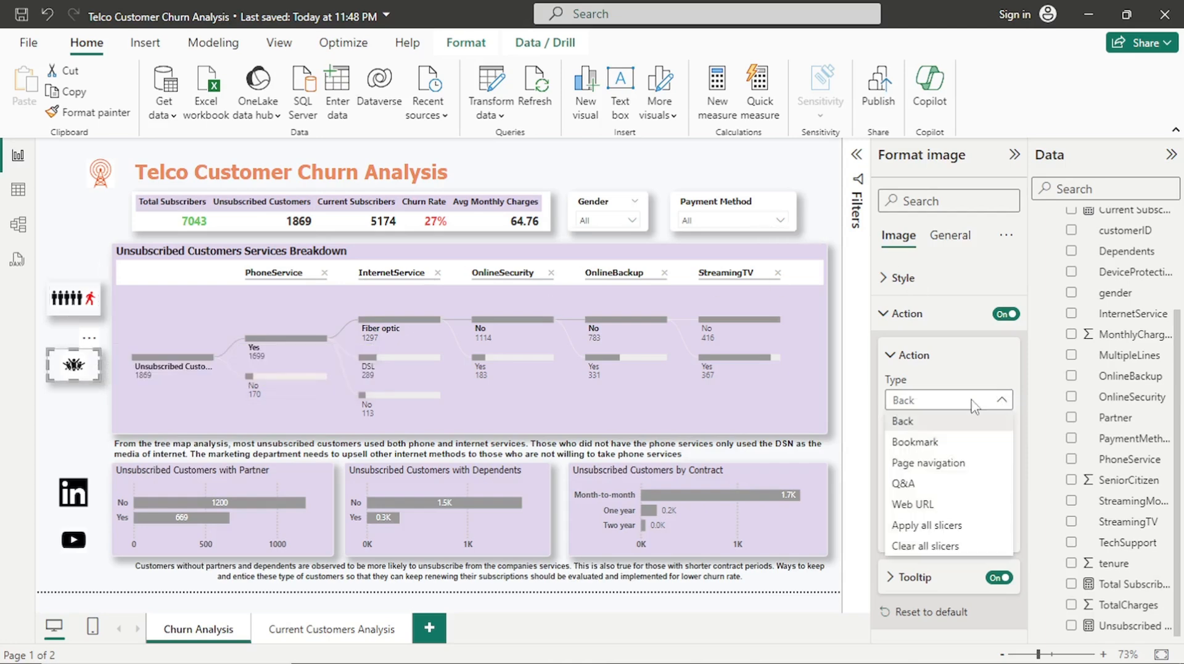
{"action": "left_click", "coordinate": [952, 463]}
{"action": "left_click", "coordinate": [980, 492]}
{"action": "left_click", "coordinate": [953, 525]}
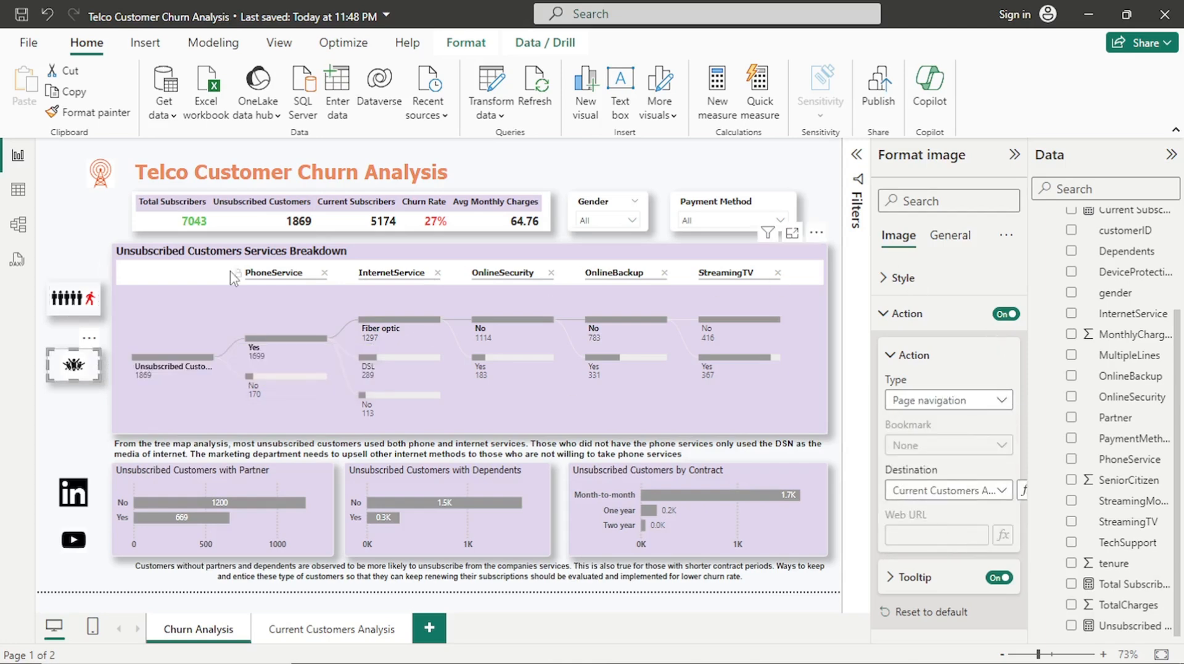
On the Current Customers Analysis page, change the lower navigation image's action type to Page navigation
{"action": "left_click", "coordinate": [307, 629]}
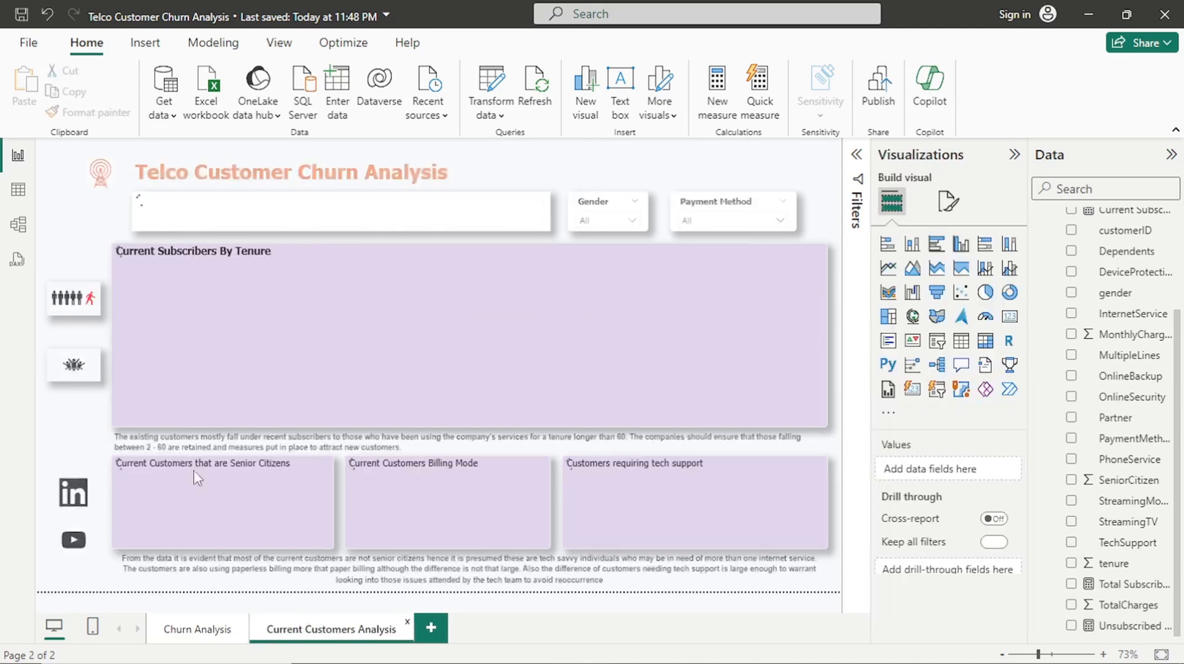
{"action": "left_click", "coordinate": [97, 369]}
{"action": "left_click", "coordinate": [903, 313]}
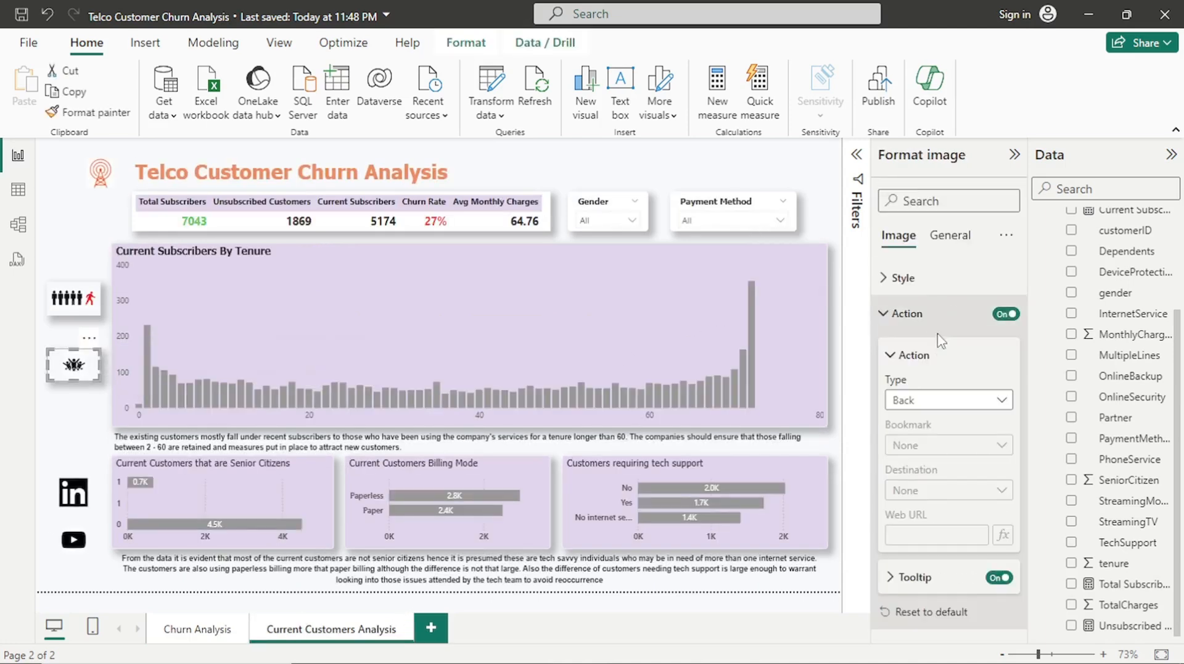
{"action": "left_click", "coordinate": [935, 401]}
{"action": "left_click", "coordinate": [935, 463]}
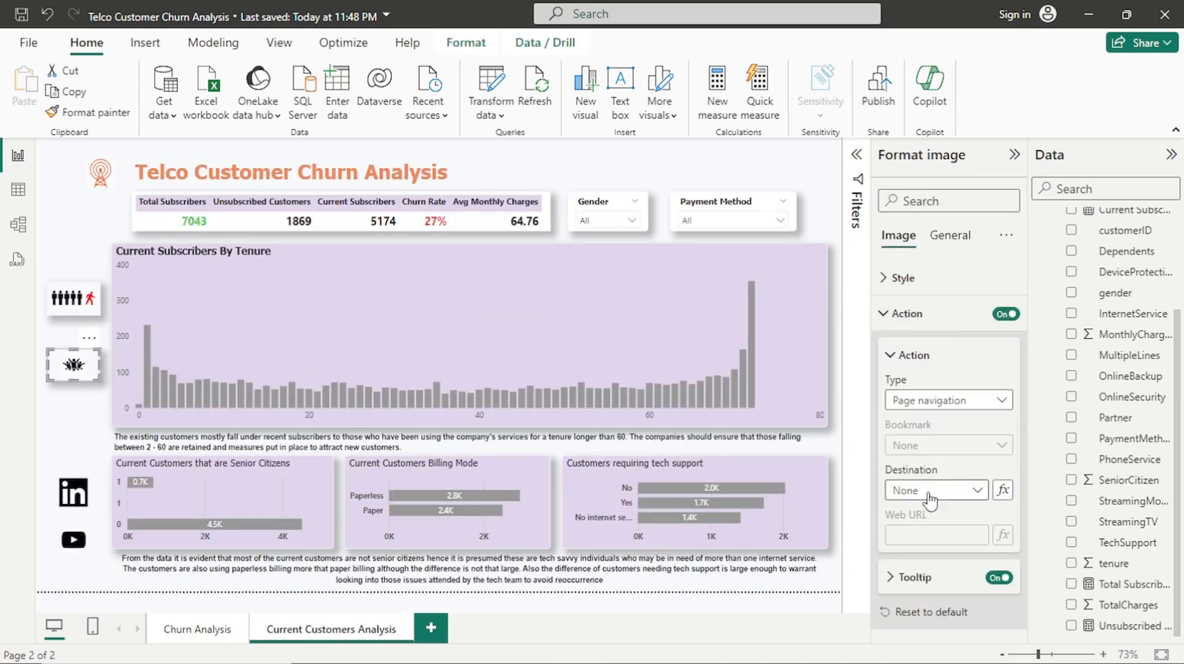
{"action": "left_click", "coordinate": [931, 491]}
Set the action of the image with the red walking figure to Page navigation with Churn Analysis as its destination
{"action": "left_click", "coordinate": [69, 301]}
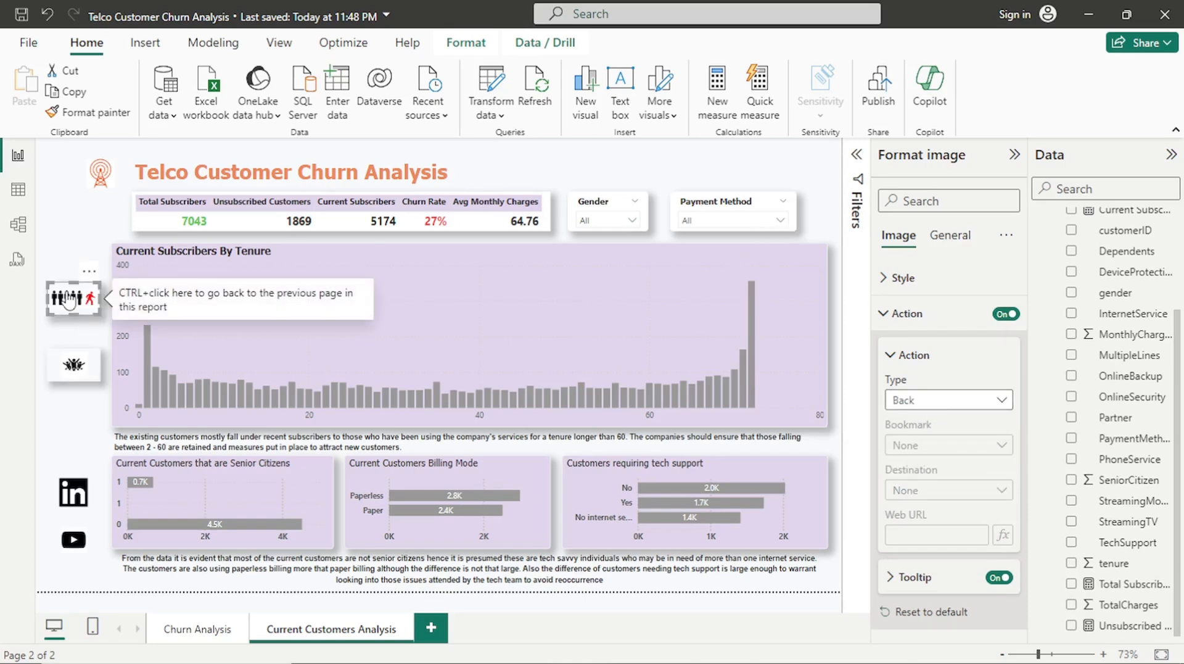
{"action": "left_click", "coordinate": [931, 399]}
{"action": "left_click", "coordinate": [925, 461]}
{"action": "left_click", "coordinate": [926, 490]}
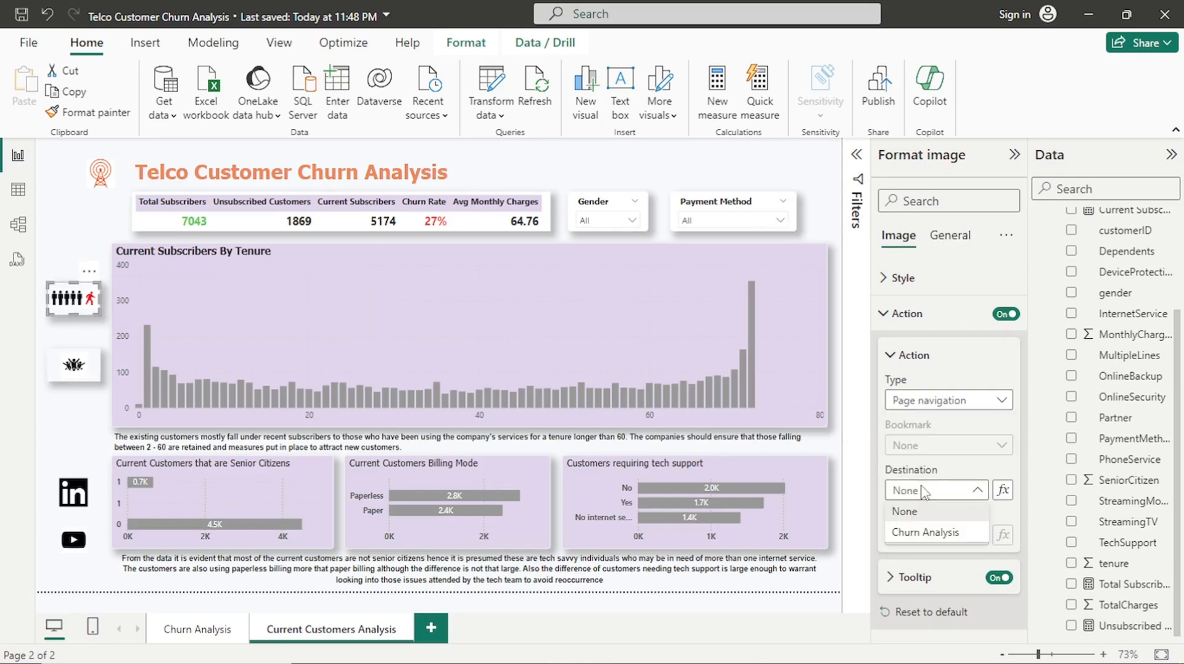
{"action": "left_click", "coordinate": [925, 531]}
{"action": "left_click", "coordinate": [82, 420]}
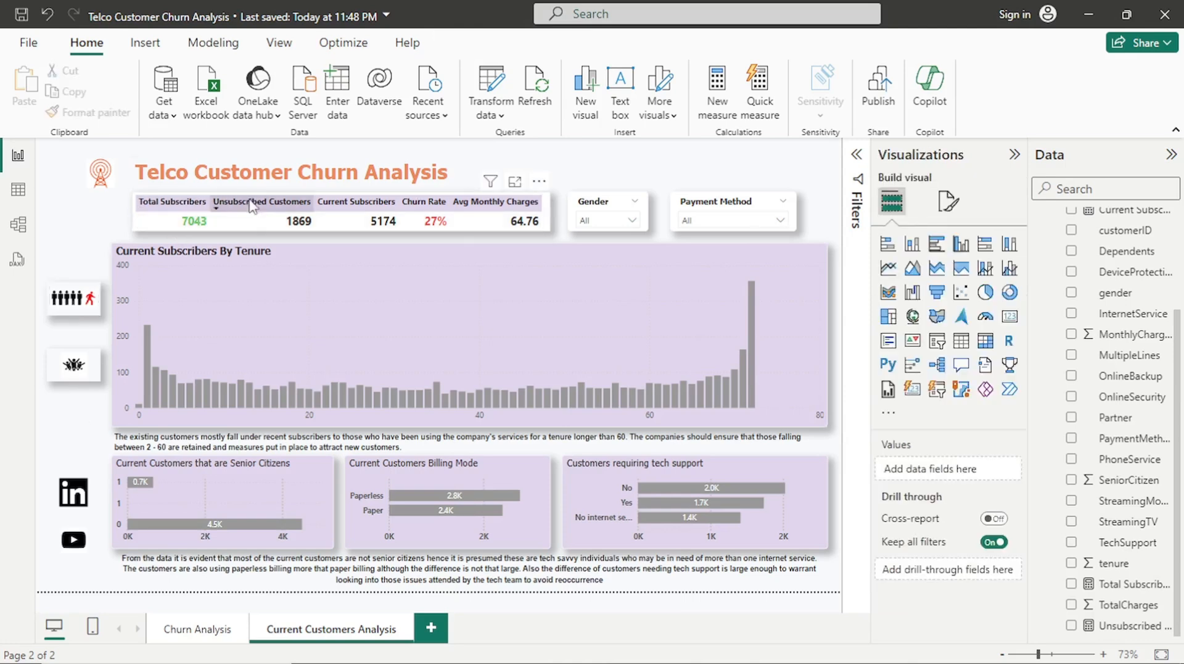
Shift the Payment Method slicer right to line up with the tenure chart's edge, and move the Gender slicer right beside it
{"action": "left_click", "coordinate": [547, 211]}
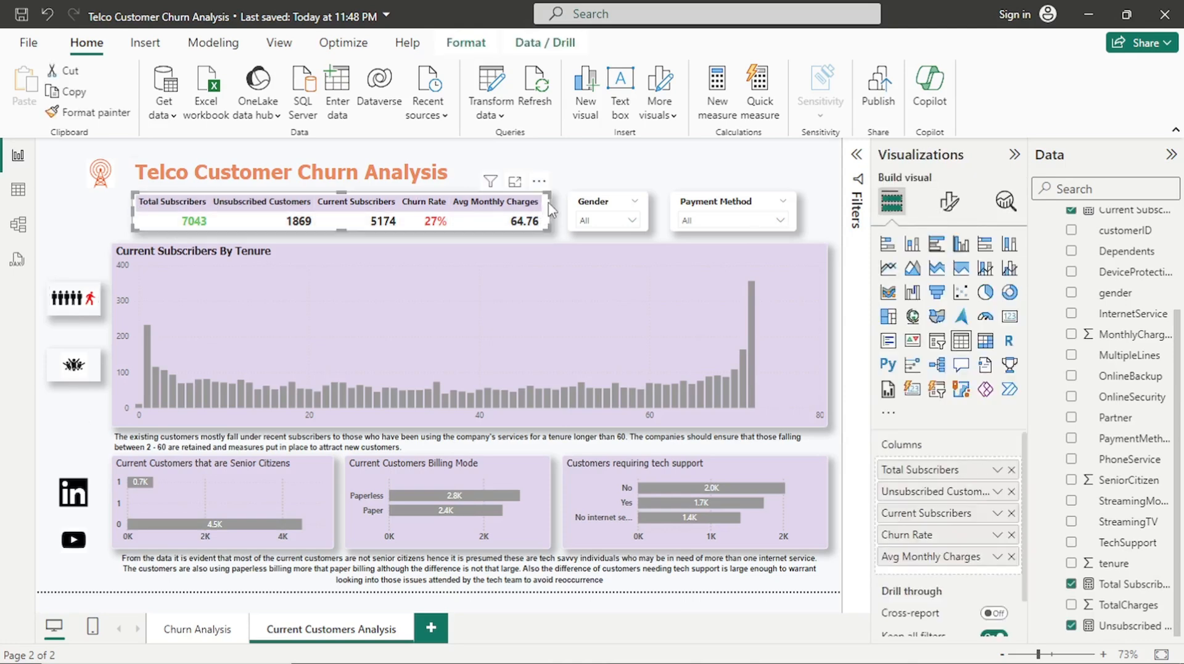
{"action": "left_click", "coordinate": [948, 209]}
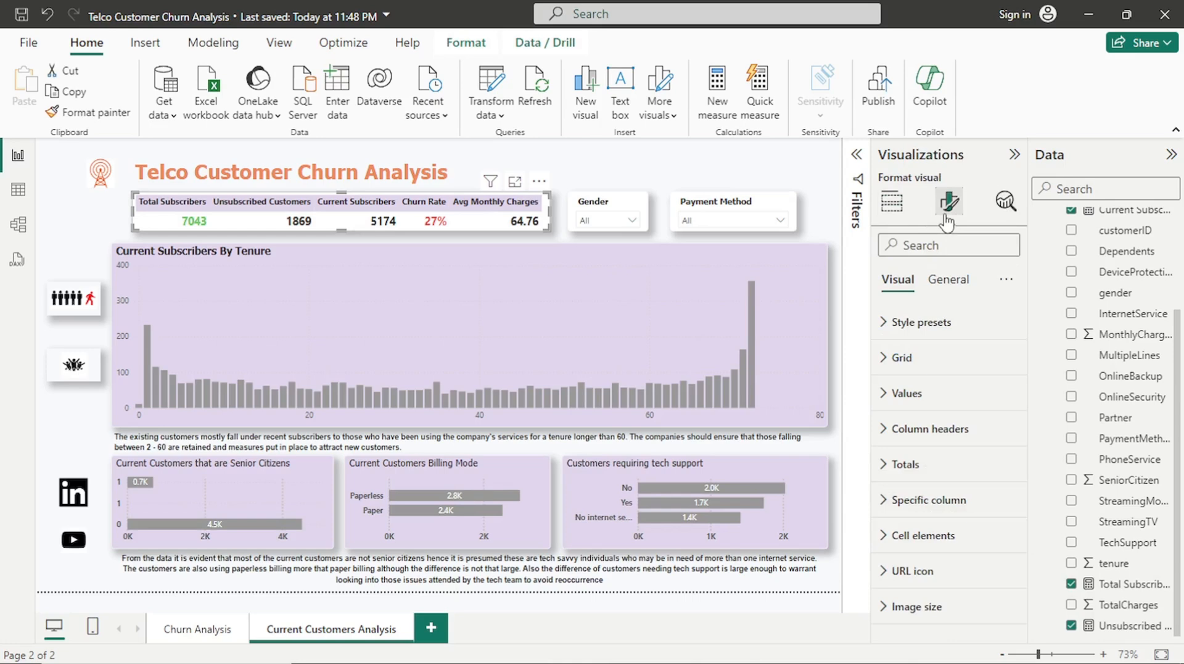
{"action": "left_click_drag", "start_coordinate": [788, 185], "coordinate": [818, 185]}
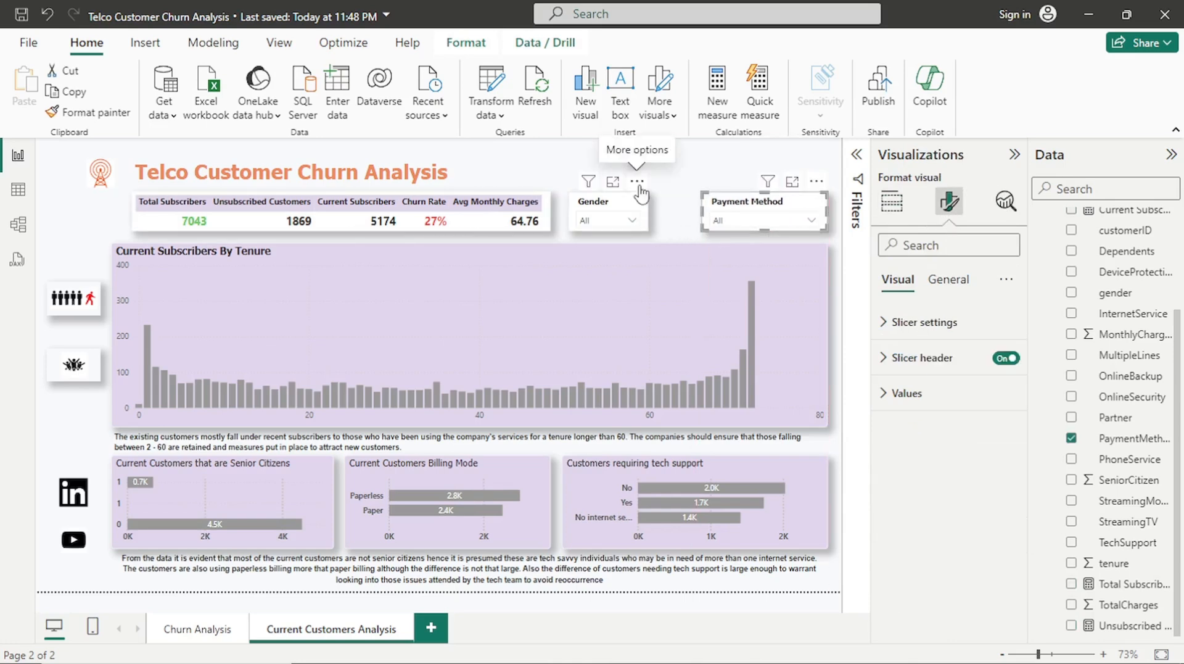
{"action": "left_click_drag", "start_coordinate": [642, 195], "coordinate": [676, 194]}
Widen the KPI summary table toward the Gender slicer and adjust its column widths to spread across the added space
{"action": "left_click", "coordinate": [545, 209]}
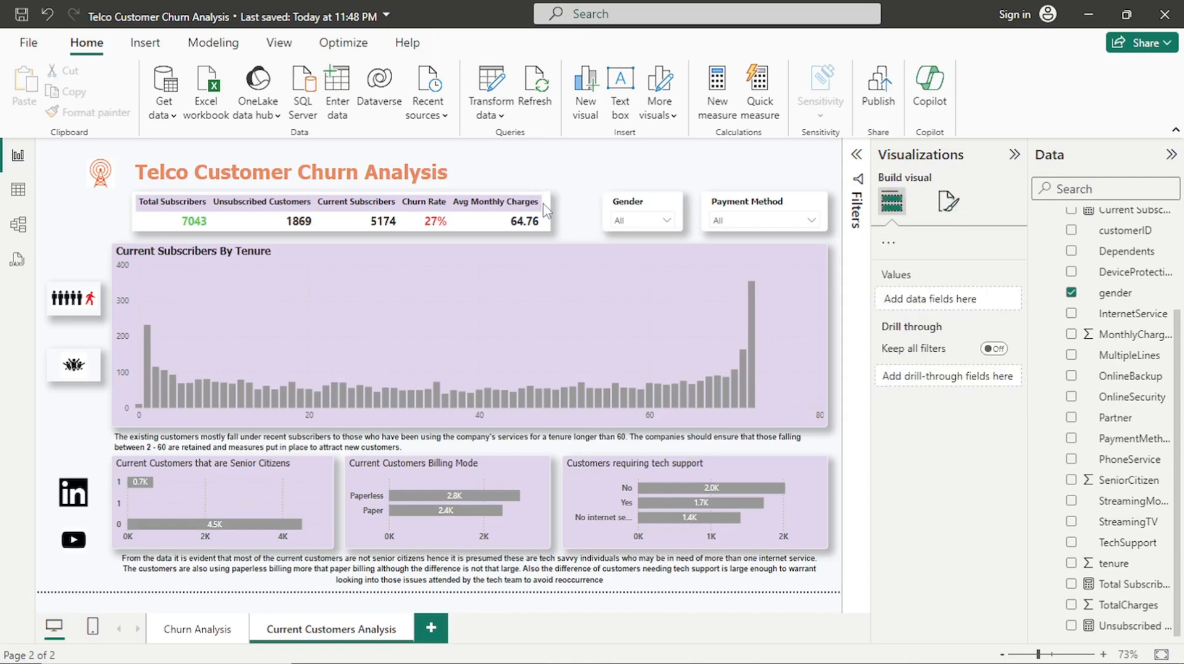
{"action": "left_click_drag", "start_coordinate": [549, 211], "coordinate": [592, 211]}
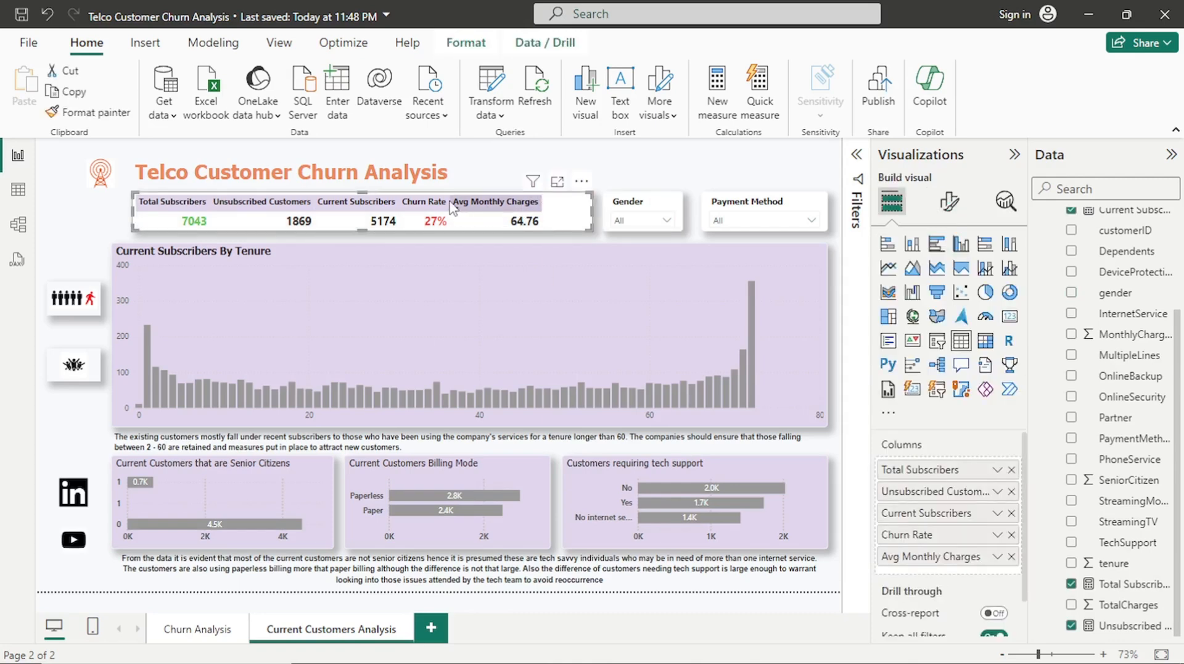
{"action": "left_click_drag", "start_coordinate": [209, 202], "coordinate": [229, 201]}
{"action": "left_click_drag", "start_coordinate": [311, 202], "coordinate": [349, 202]}
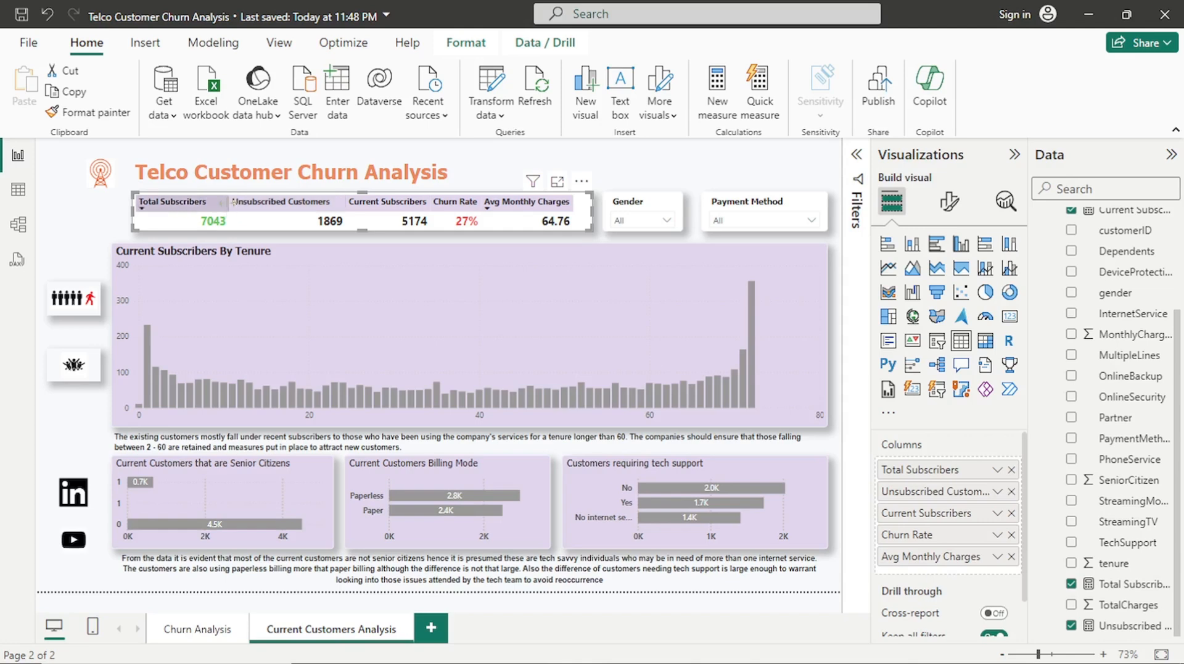
{"action": "left_click_drag", "start_coordinate": [229, 204], "coordinate": [216, 204]}
{"action": "left_click_drag", "start_coordinate": [416, 204], "coordinate": [429, 204]}
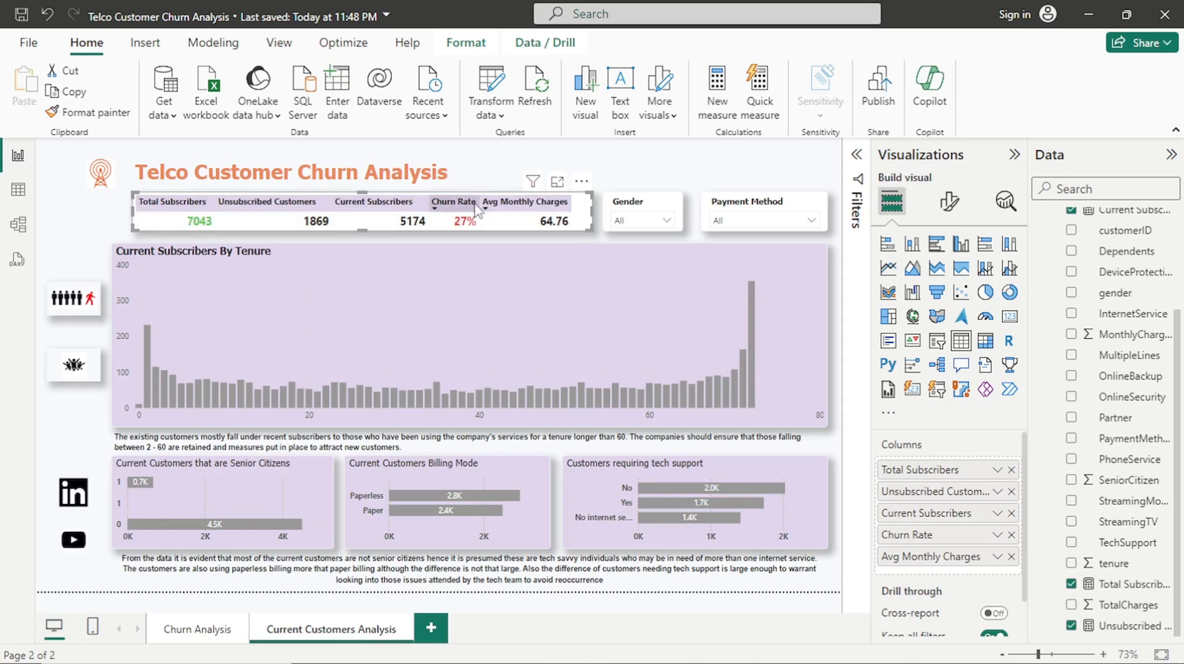
{"action": "left_click_drag", "start_coordinate": [481, 204], "coordinate": [497, 203]}
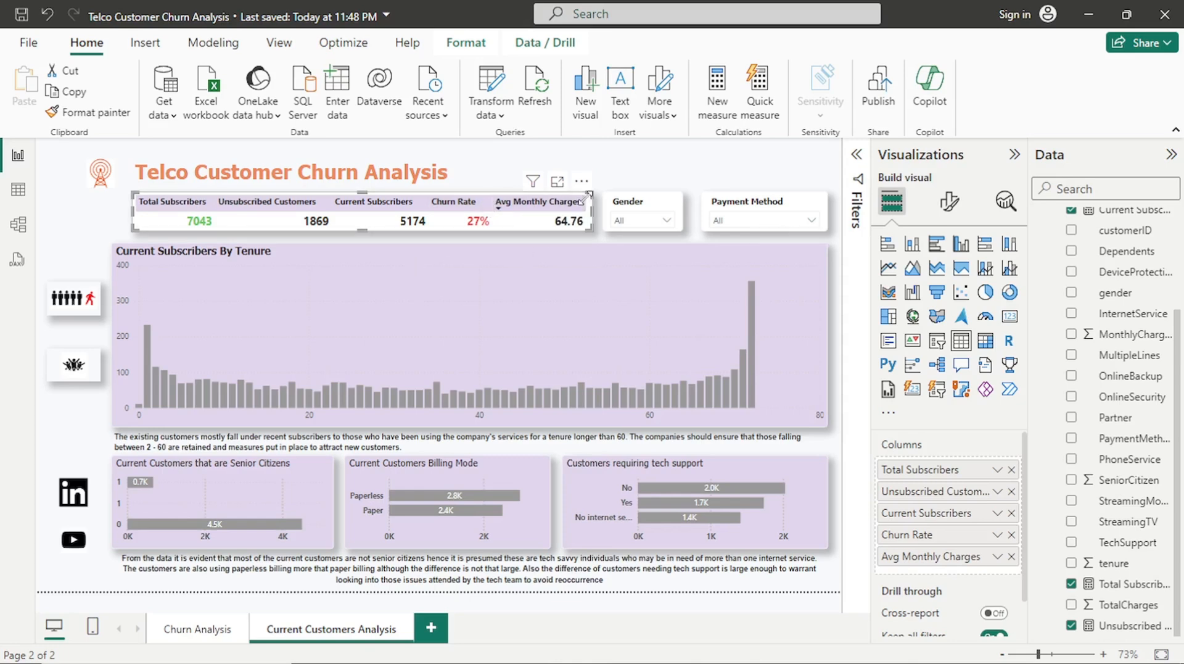
{"action": "left_click_drag", "start_coordinate": [584, 200], "coordinate": [591, 196]}
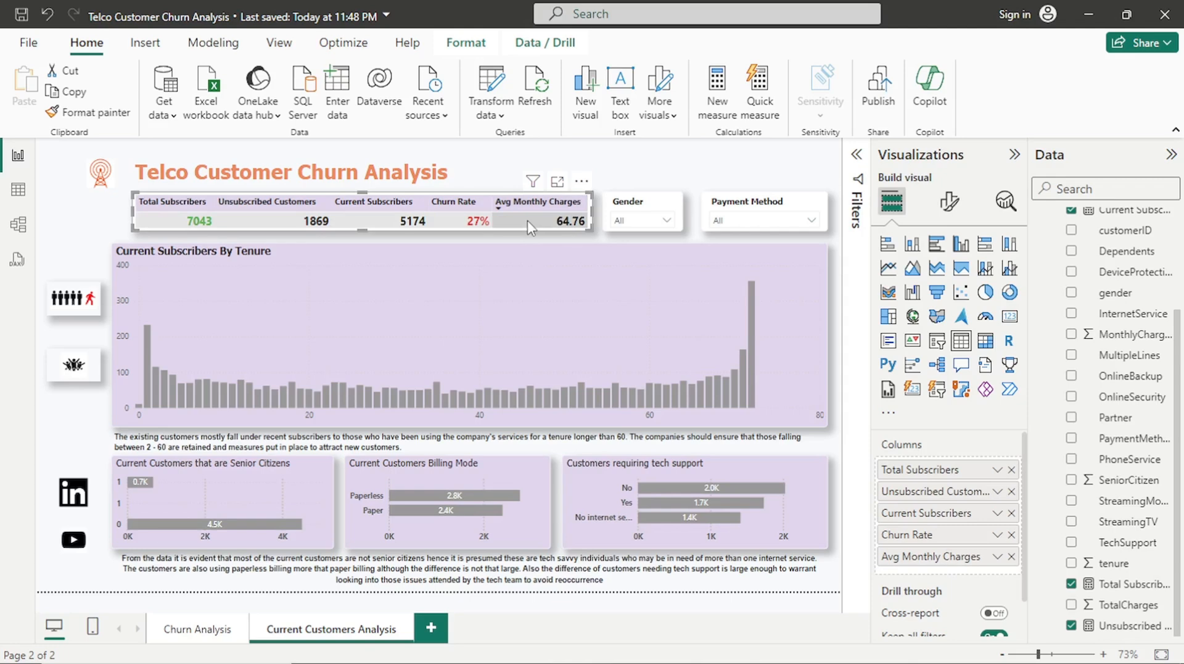
Examine the KPI table's Values, Totals and Cell elements formatting for a way to align its figures
{"action": "left_click", "coordinate": [949, 201]}
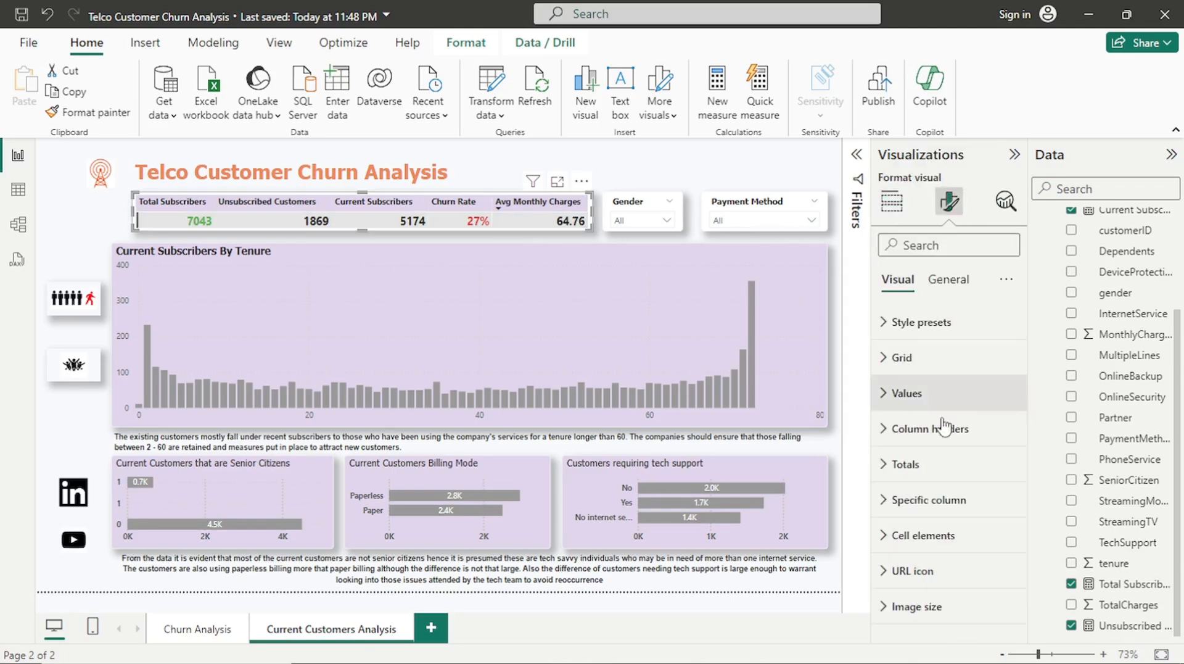
{"action": "left_click", "coordinate": [919, 407]}
{"action": "scroll", "coordinate": [919, 413], "scroll_direction": "down", "scroll_amount": 5}
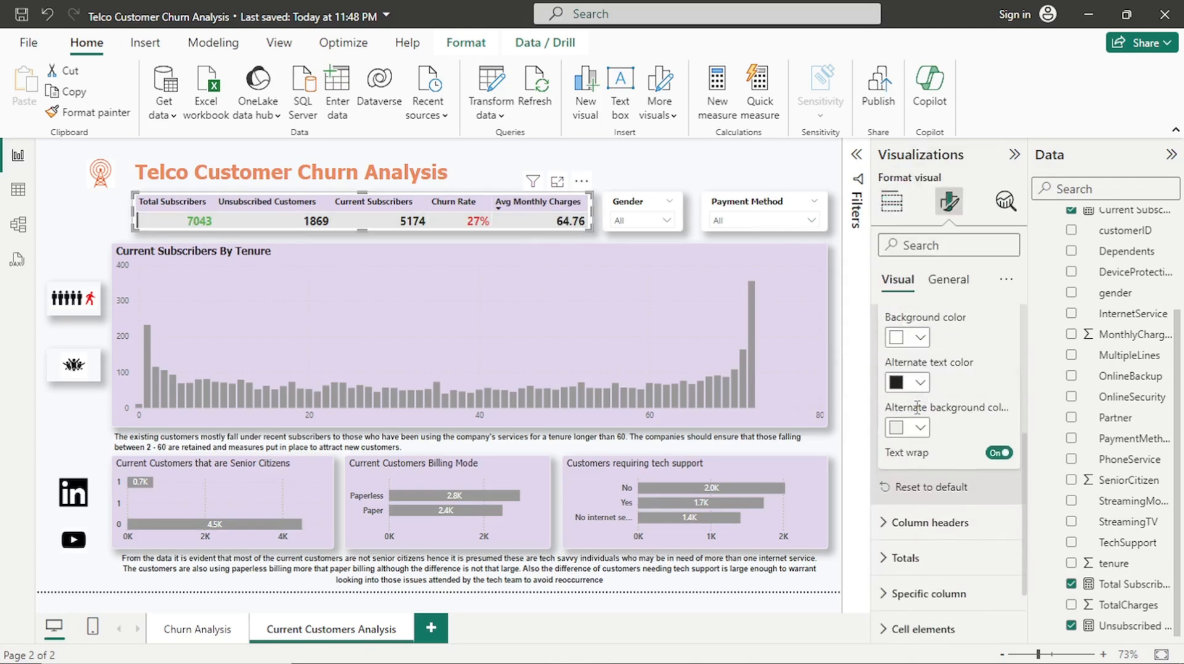
{"action": "scroll", "coordinate": [919, 417], "scroll_direction": "up", "scroll_amount": 4}
{"action": "scroll", "coordinate": [918, 416], "scroll_direction": "down", "scroll_amount": 4}
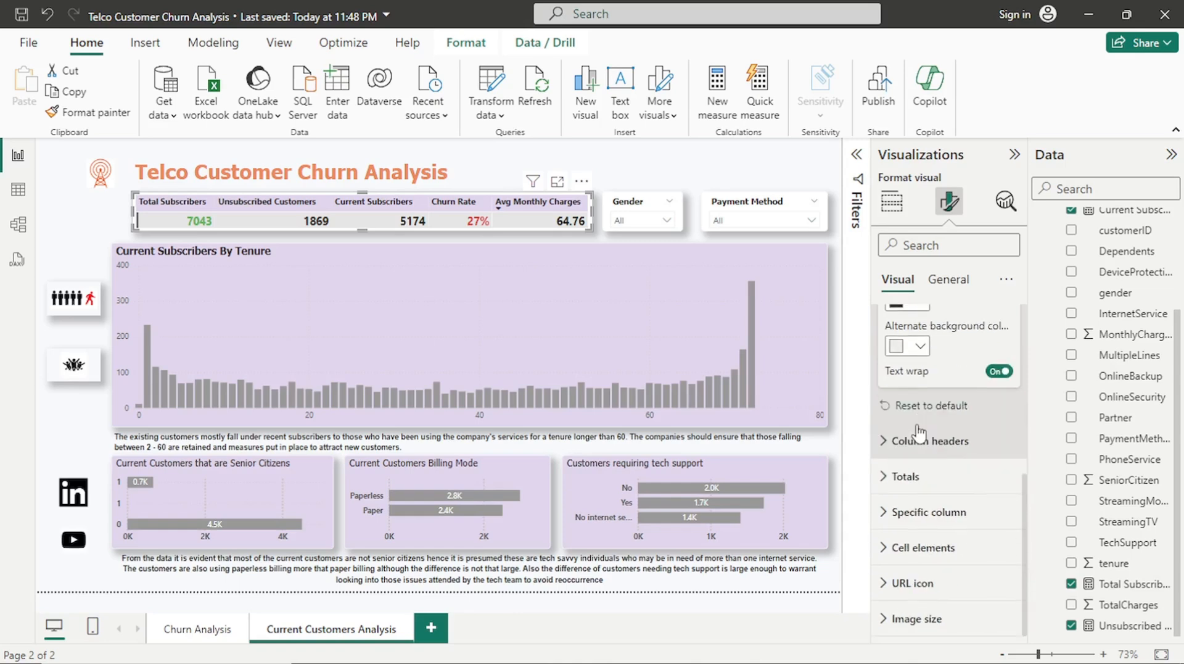
{"action": "left_click", "coordinate": [916, 485]}
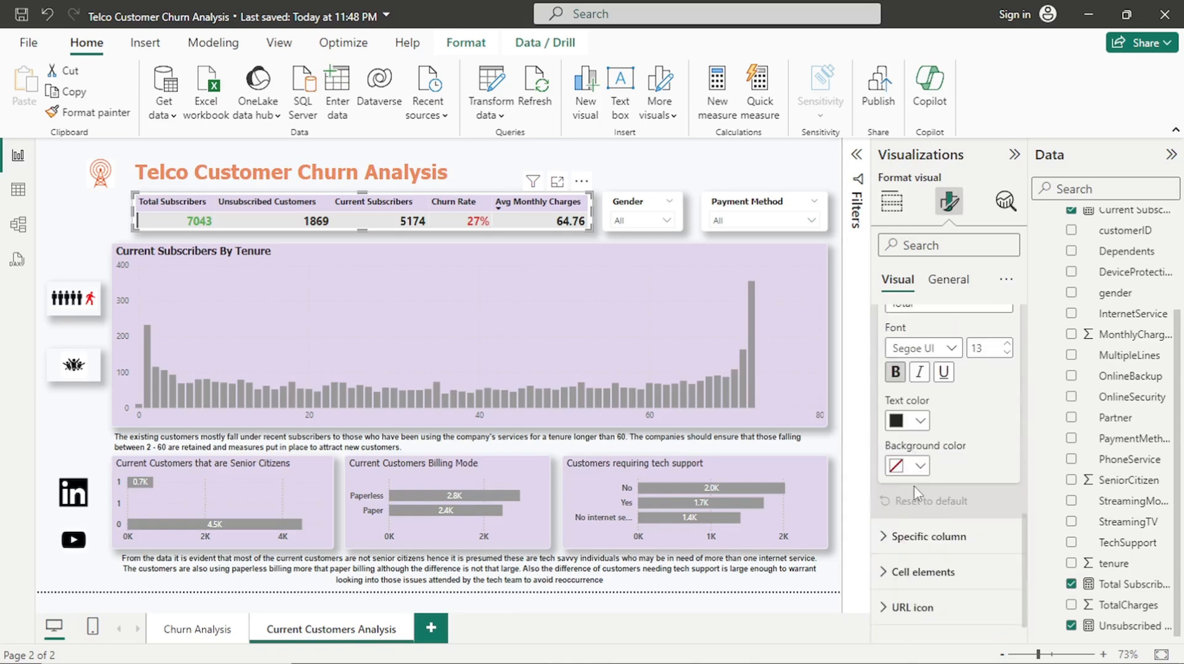
{"action": "scroll", "coordinate": [939, 426], "scroll_direction": "up", "scroll_amount": 2}
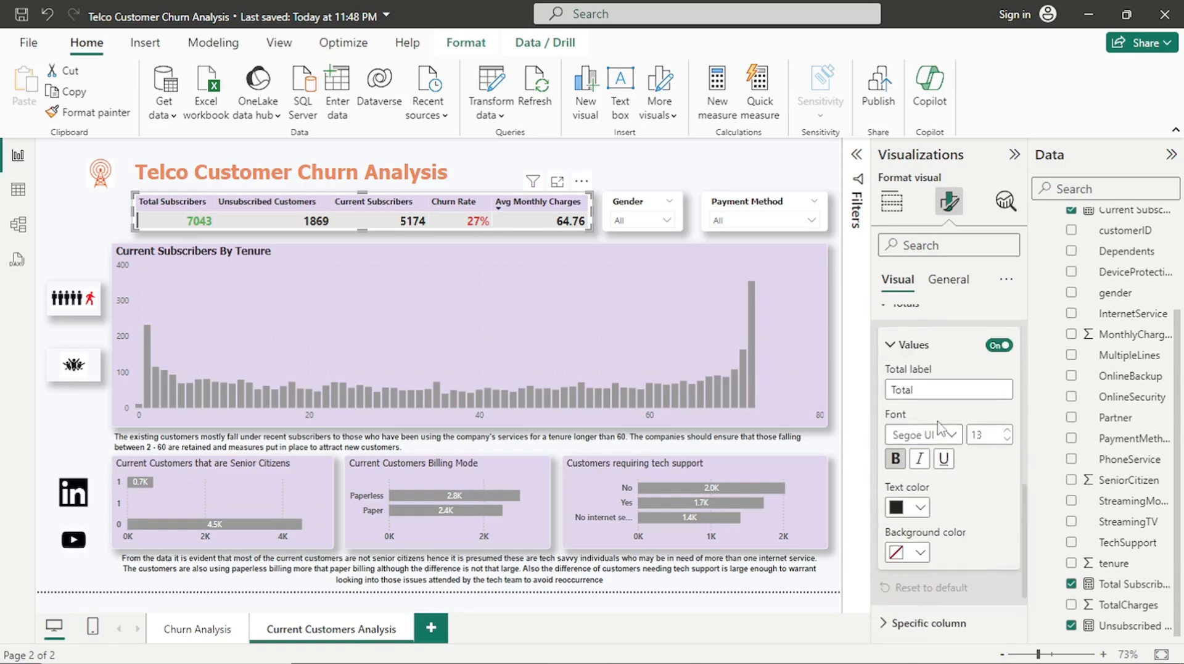
{"action": "scroll", "coordinate": [944, 416], "scroll_direction": "down", "scroll_amount": 2}
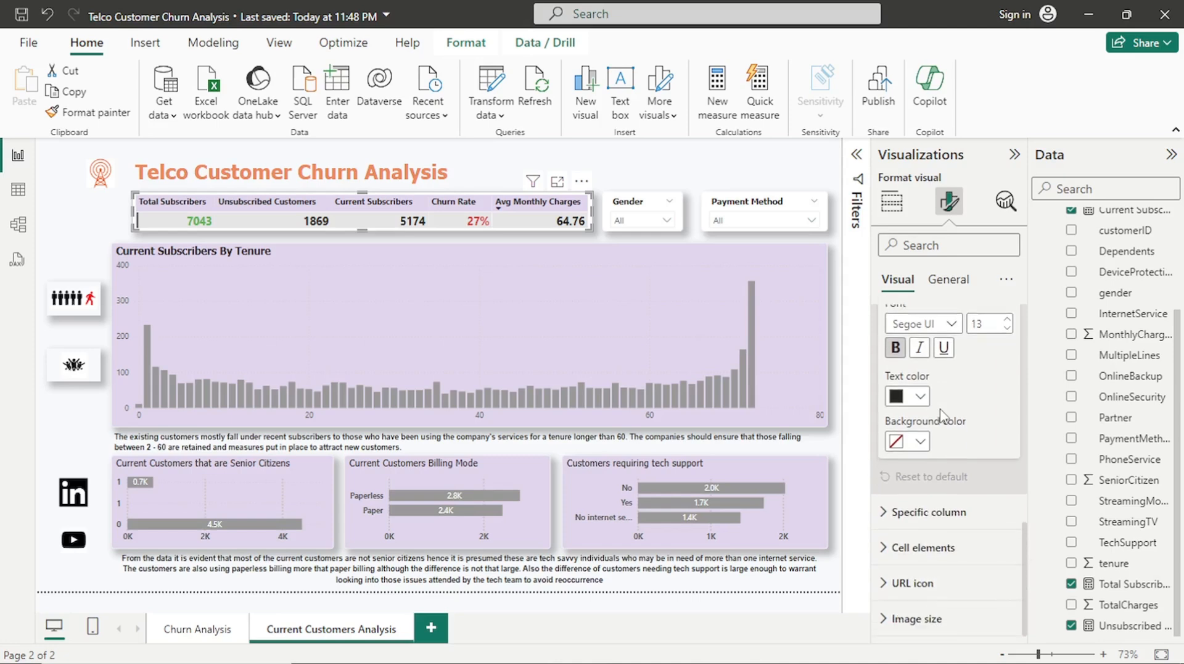
{"action": "scroll", "coordinate": [943, 418], "scroll_direction": "up", "scroll_amount": 9}
{"action": "left_click", "coordinate": [942, 414]}
{"action": "scroll", "coordinate": [944, 438], "scroll_direction": "down", "scroll_amount": 3}
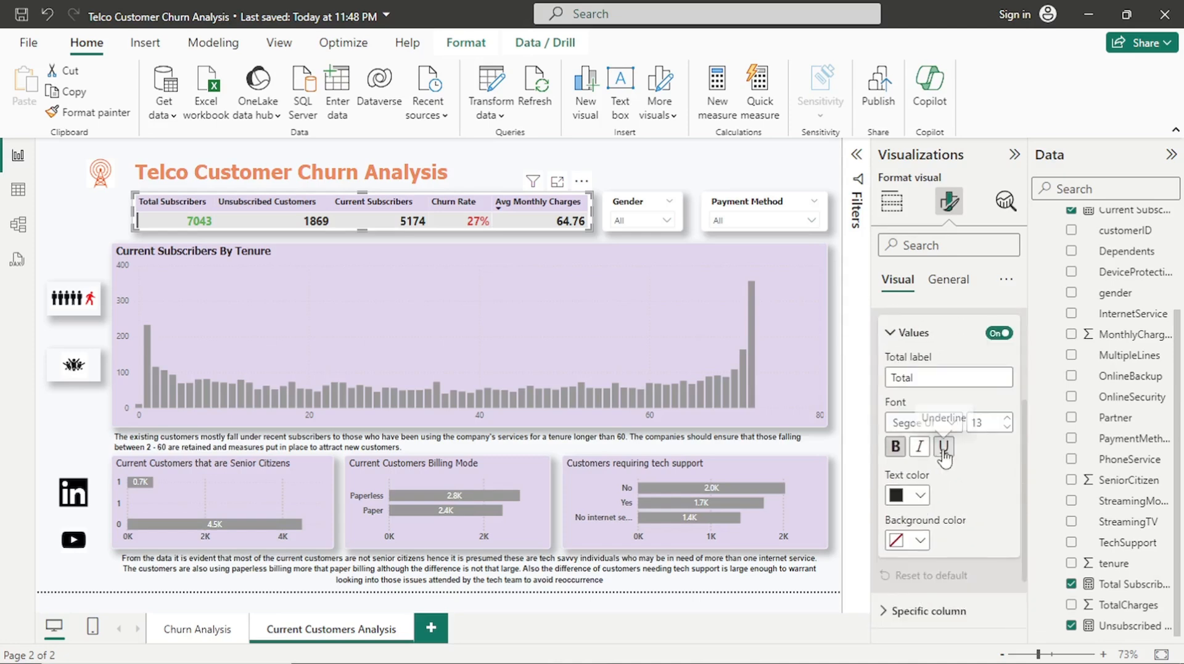
{"action": "scroll", "coordinate": [946, 457], "scroll_direction": "up", "scroll_amount": 6}
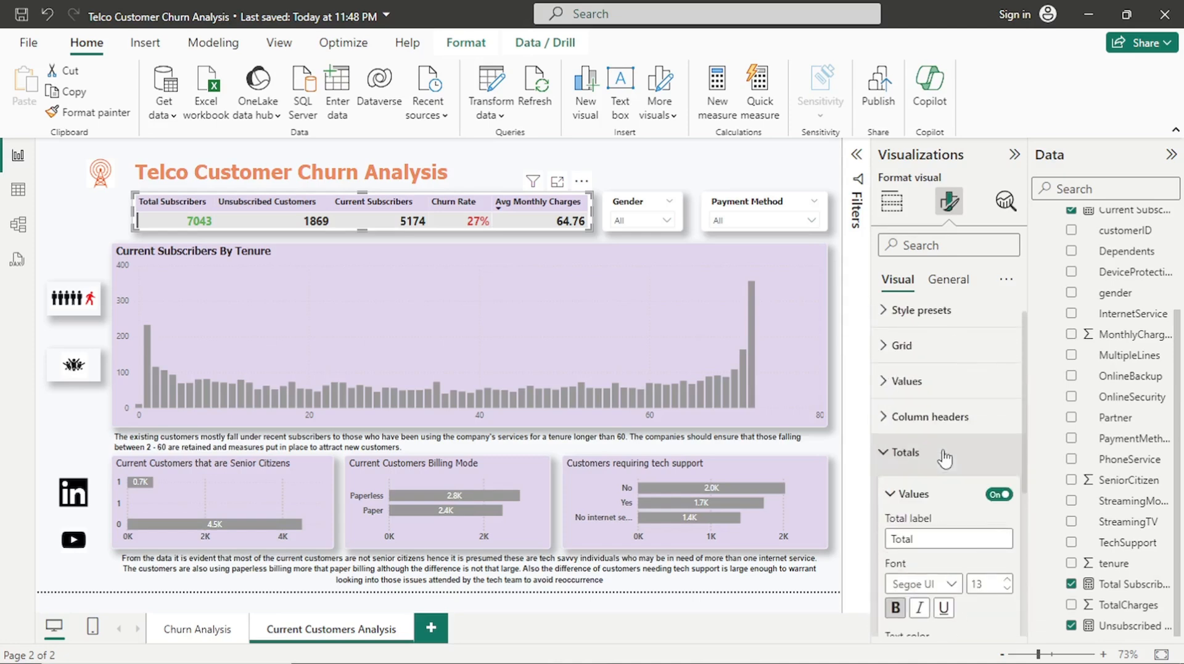
{"action": "scroll", "coordinate": [946, 458], "scroll_direction": "down", "scroll_amount": 4}
{"action": "scroll", "coordinate": [945, 457], "scroll_direction": "down", "scroll_amount": 1}
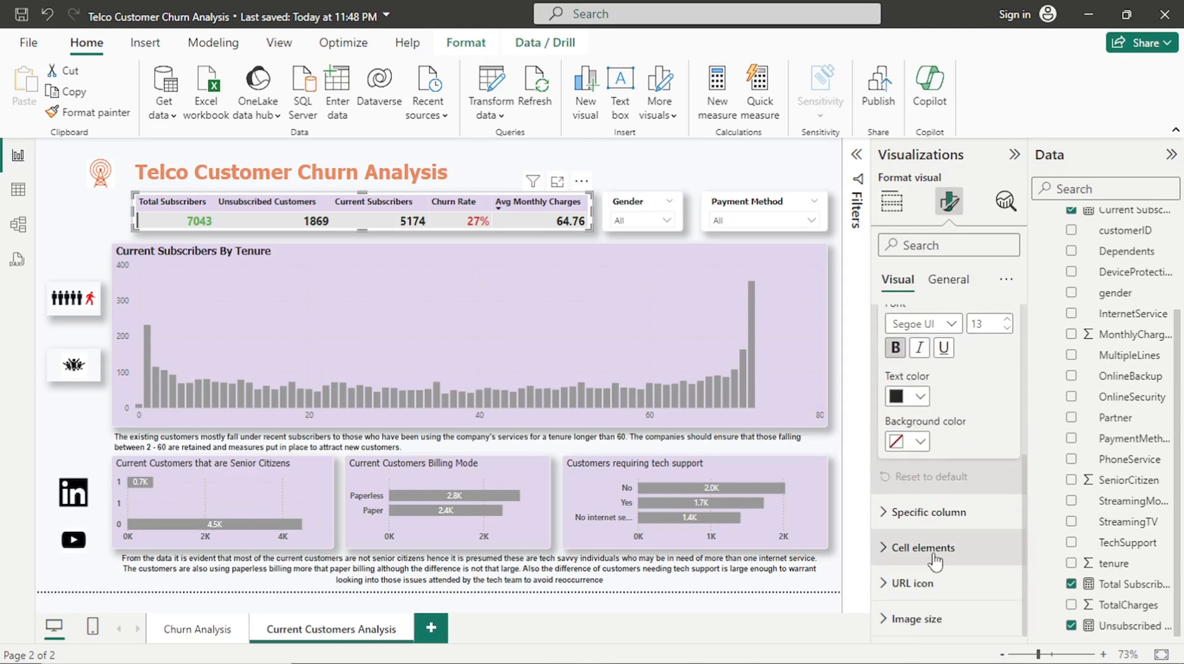
{"action": "left_click", "coordinate": [919, 549]}
{"action": "scroll", "coordinate": [925, 524], "scroll_direction": "down", "scroll_amount": 4}
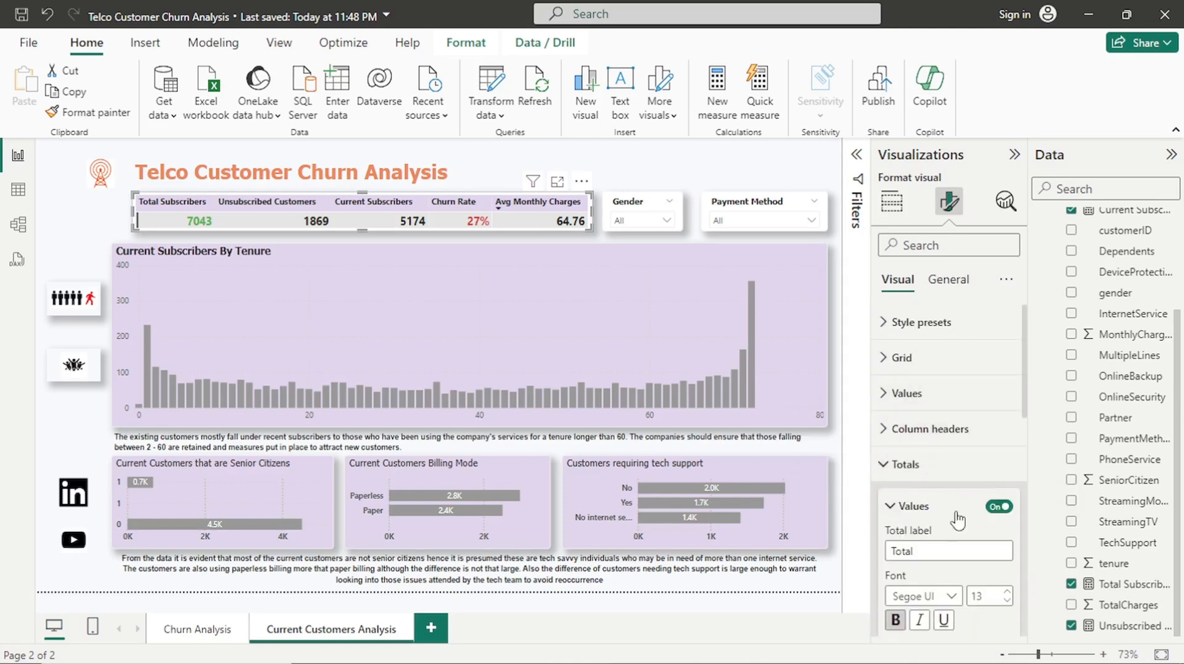
{"action": "left_click", "coordinate": [933, 466]}
{"action": "left_click", "coordinate": [925, 535]}
{"action": "left_click", "coordinate": [932, 537]}
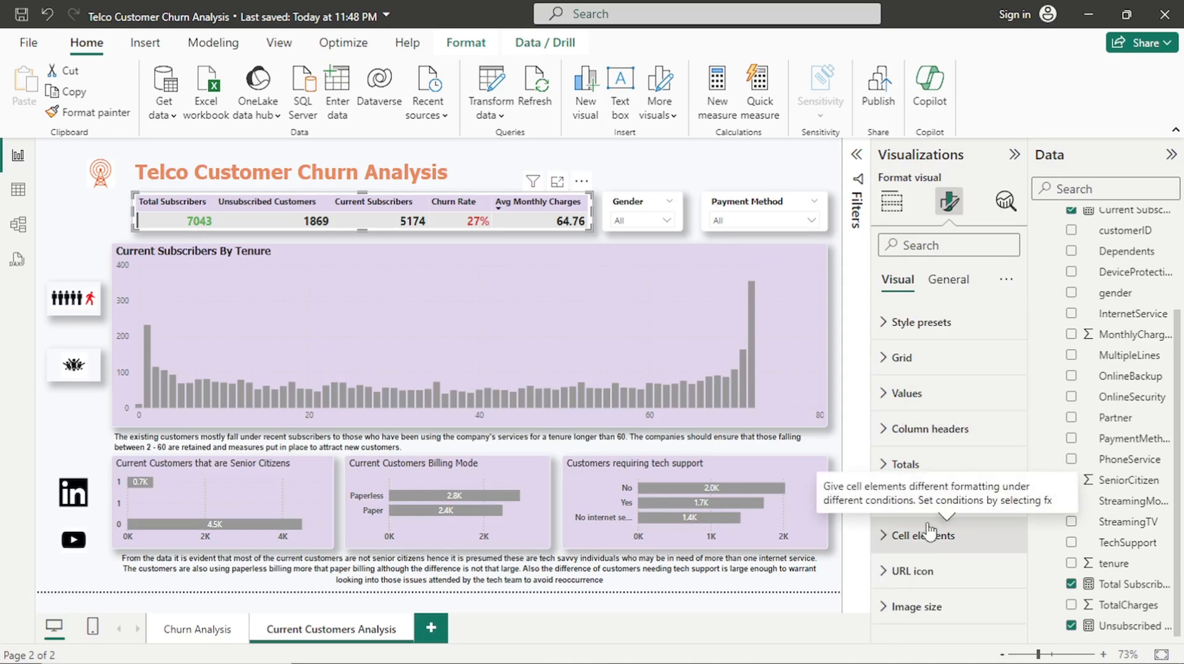
{"action": "left_click", "coordinate": [944, 468]}
{"action": "scroll", "coordinate": [944, 472], "scroll_direction": "down", "scroll_amount": 5}
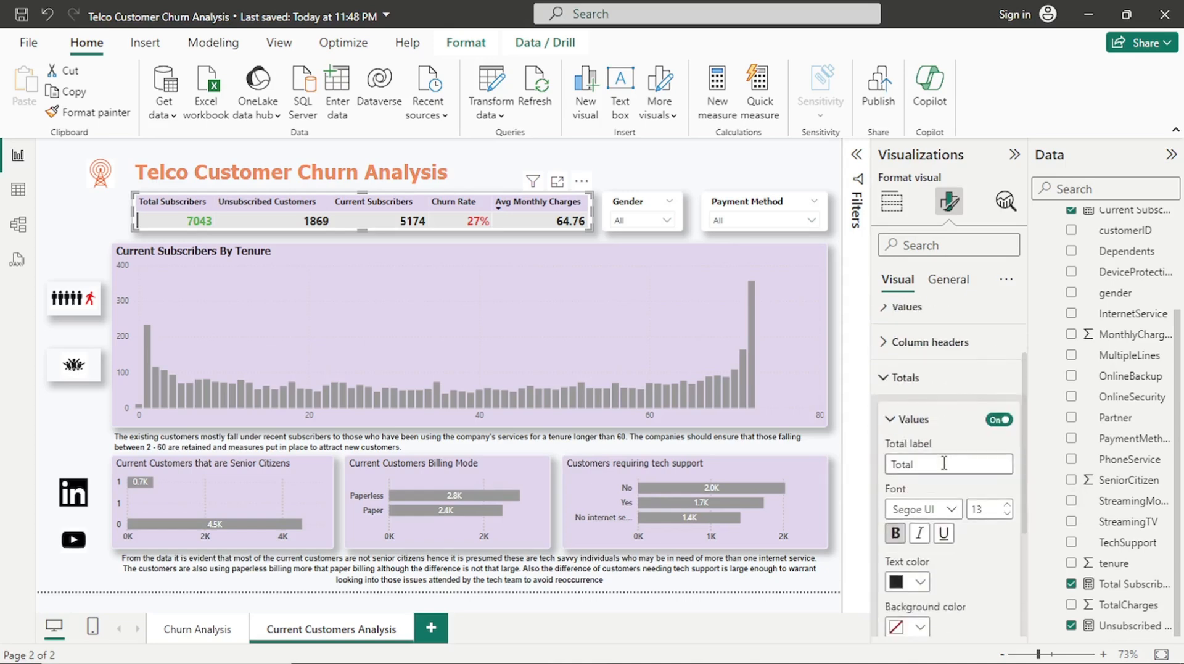
{"action": "scroll", "coordinate": [944, 459], "scroll_direction": "up", "scroll_amount": 5}
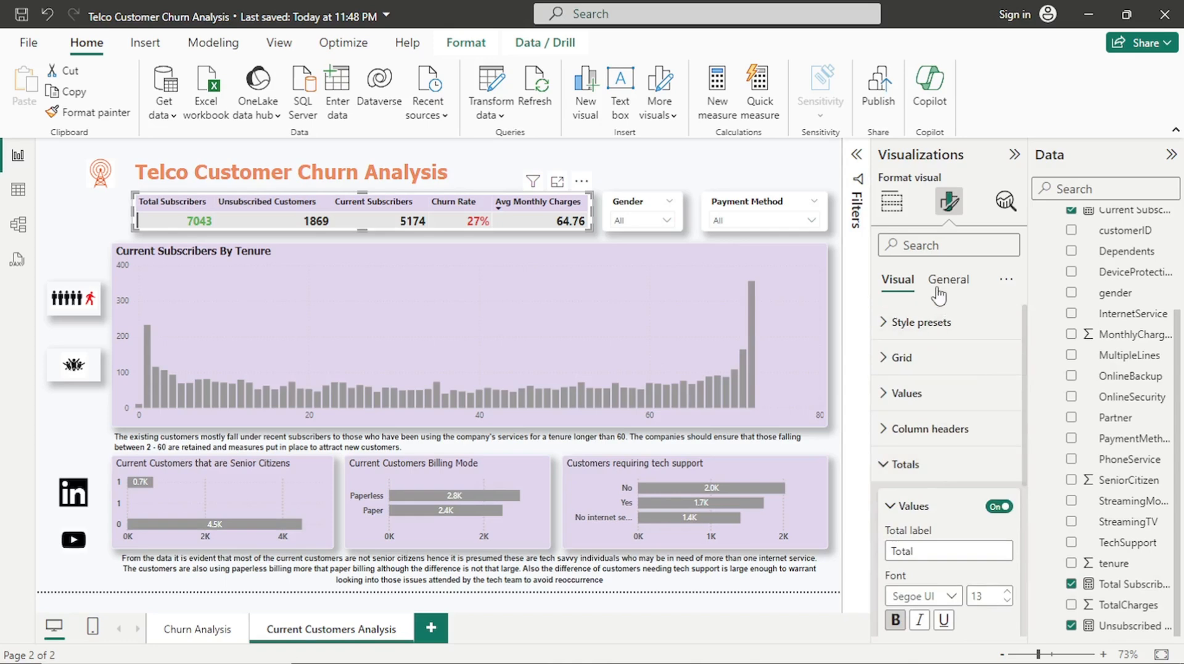
Check the KPI table's general Header icons settings and its Values formatting for an alignment option
{"action": "left_click", "coordinate": [947, 280]}
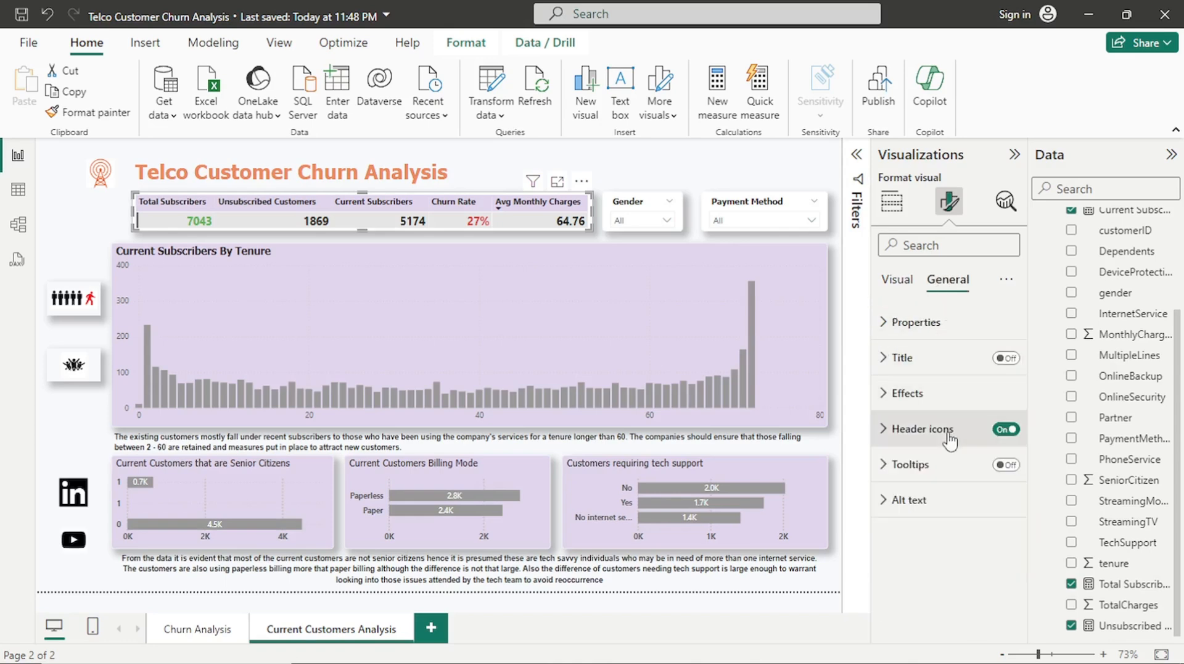
{"action": "left_click", "coordinate": [950, 428]}
{"action": "scroll", "coordinate": [952, 439], "scroll_direction": "down", "scroll_amount": 3}
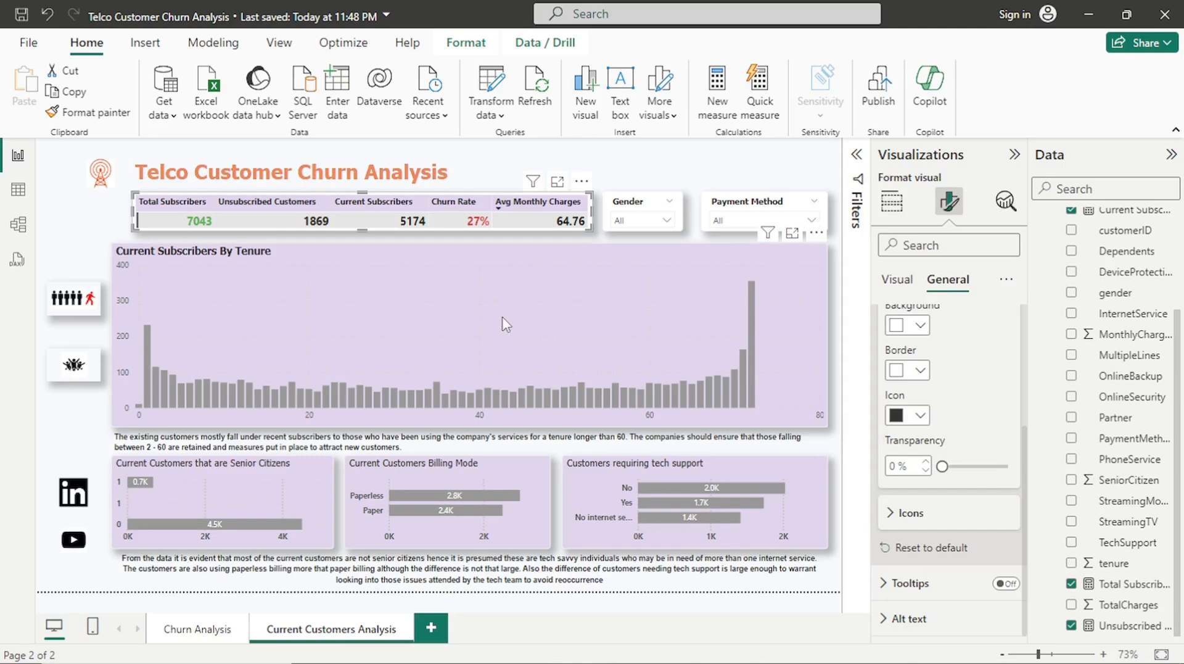
{"action": "scroll", "coordinate": [957, 381], "scroll_direction": "up", "scroll_amount": 4}
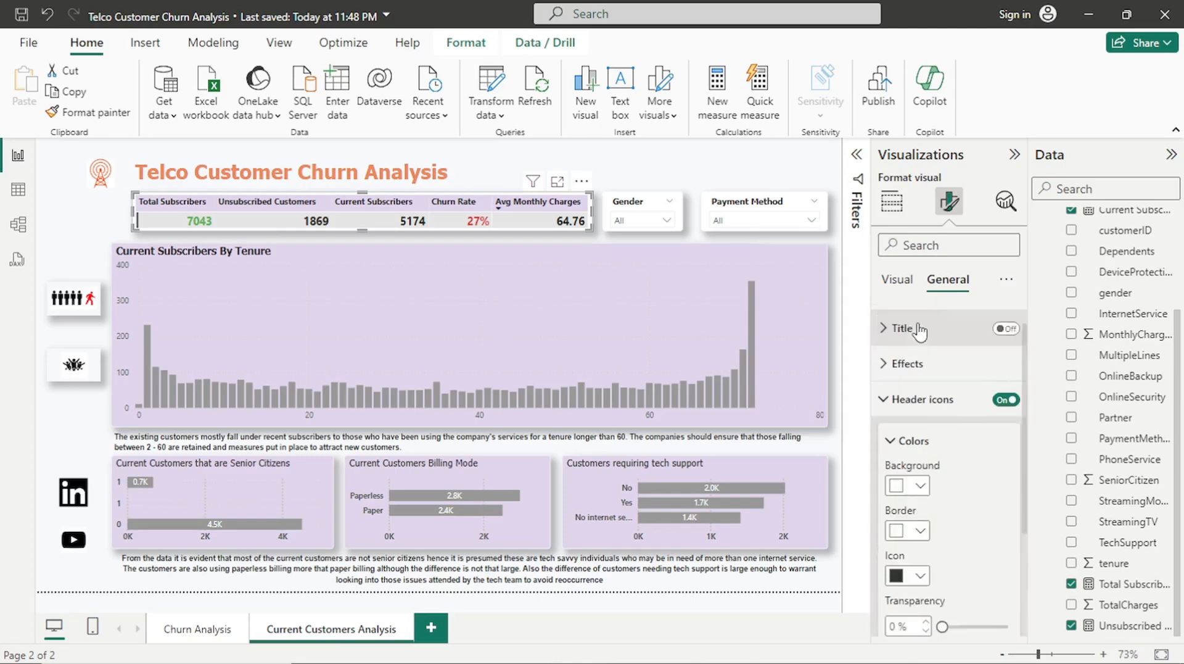
{"action": "left_click", "coordinate": [899, 288]}
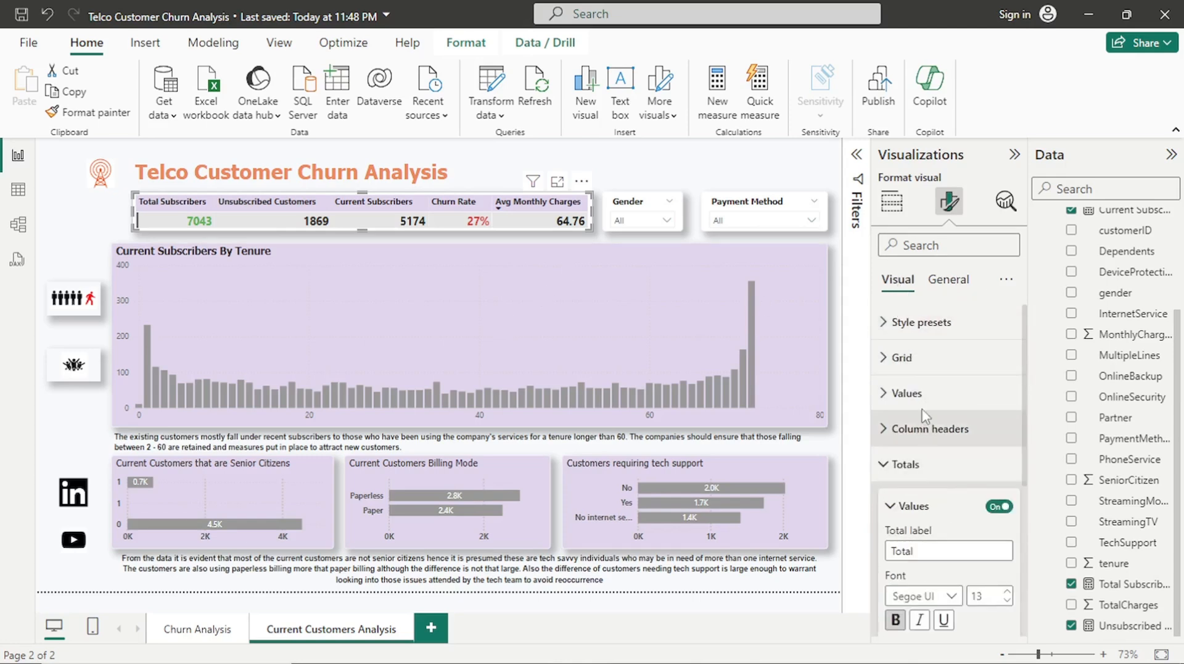
{"action": "left_click", "coordinate": [927, 398]}
{"action": "scroll", "coordinate": [928, 420], "scroll_direction": "down", "scroll_amount": 2}
{"action": "scroll", "coordinate": [928, 420], "scroll_direction": "down", "scroll_amount": 3}
{"action": "scroll", "coordinate": [929, 410], "scroll_direction": "up", "scroll_amount": 4}
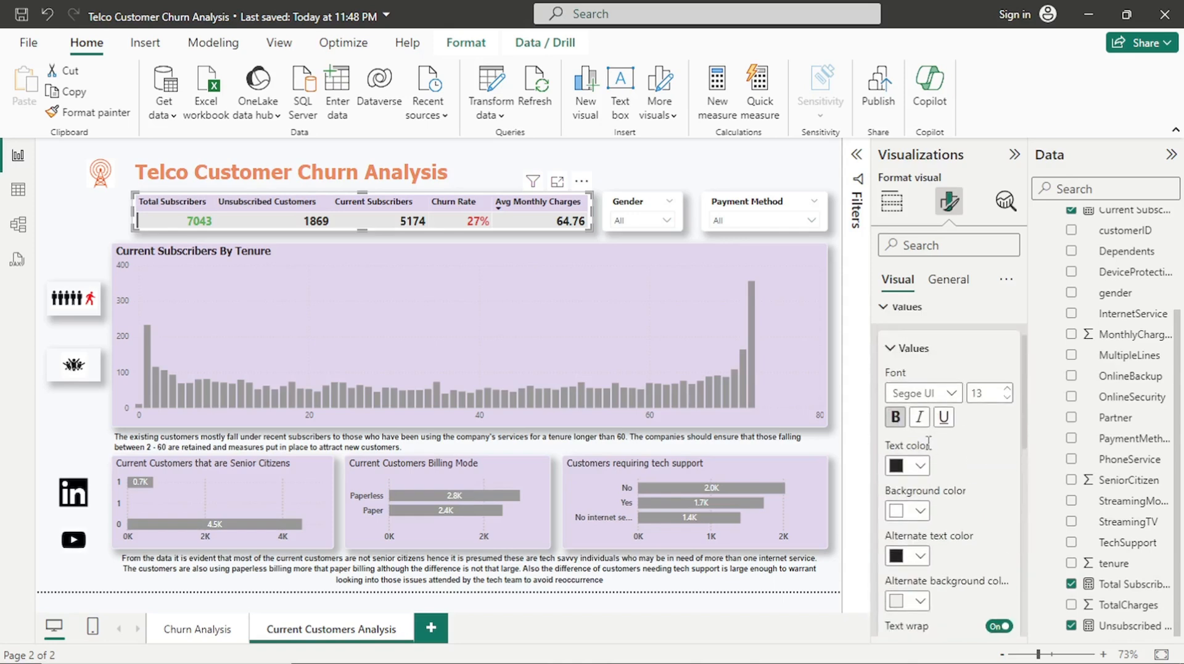
{"action": "scroll", "coordinate": [945, 332], "scroll_direction": "up", "scroll_amount": 2}
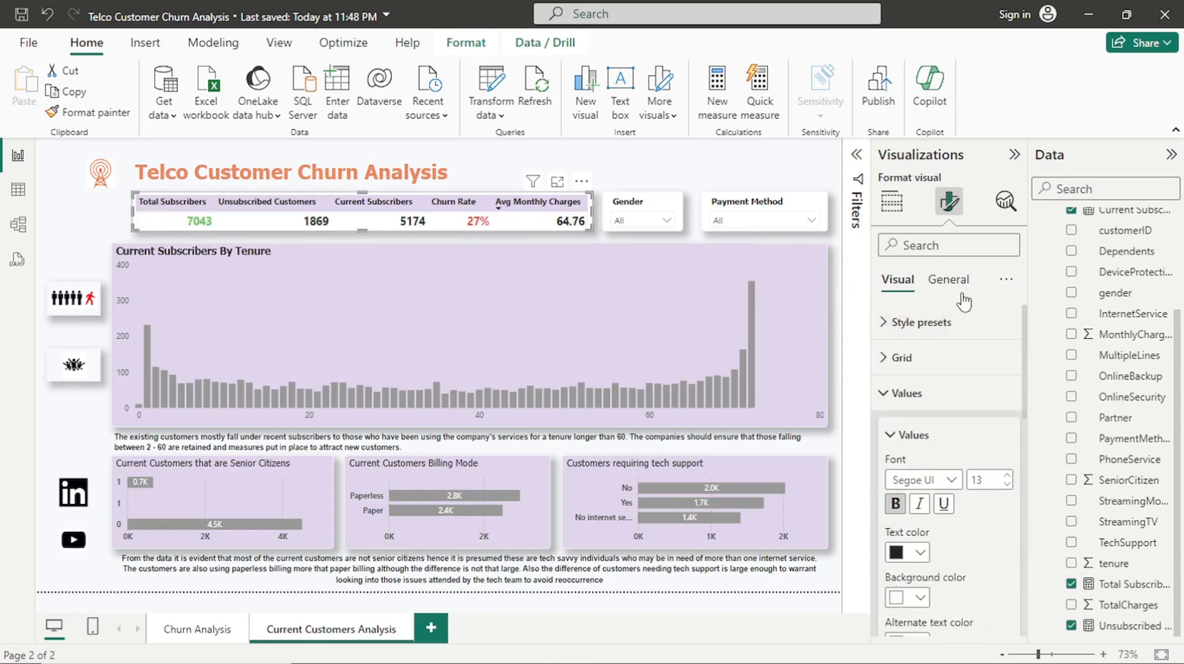
Center the values of the Churn Rate column in the KPI table through its specific column formatting
{"action": "left_click", "coordinate": [972, 395]}
{"action": "scroll", "coordinate": [971, 392], "scroll_direction": "down", "scroll_amount": 3}
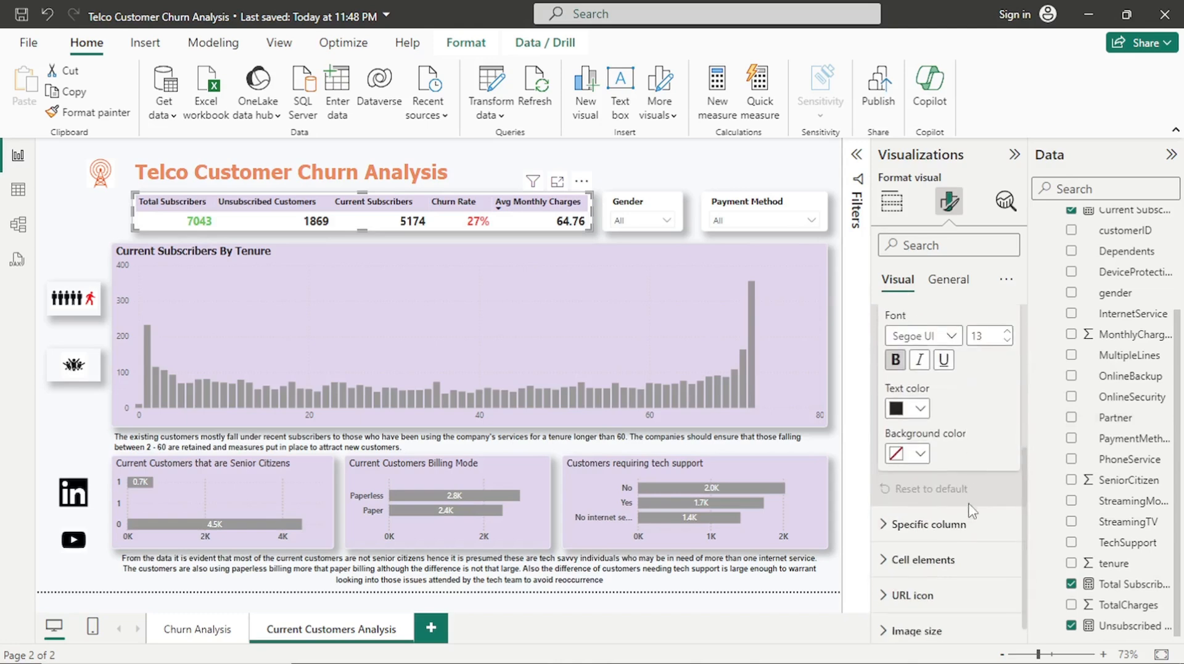
{"action": "left_click", "coordinate": [971, 522]}
{"action": "scroll", "coordinate": [975, 484], "scroll_direction": "down", "scroll_amount": 3}
{"action": "scroll", "coordinate": [975, 498], "scroll_direction": "down", "scroll_amount": 2}
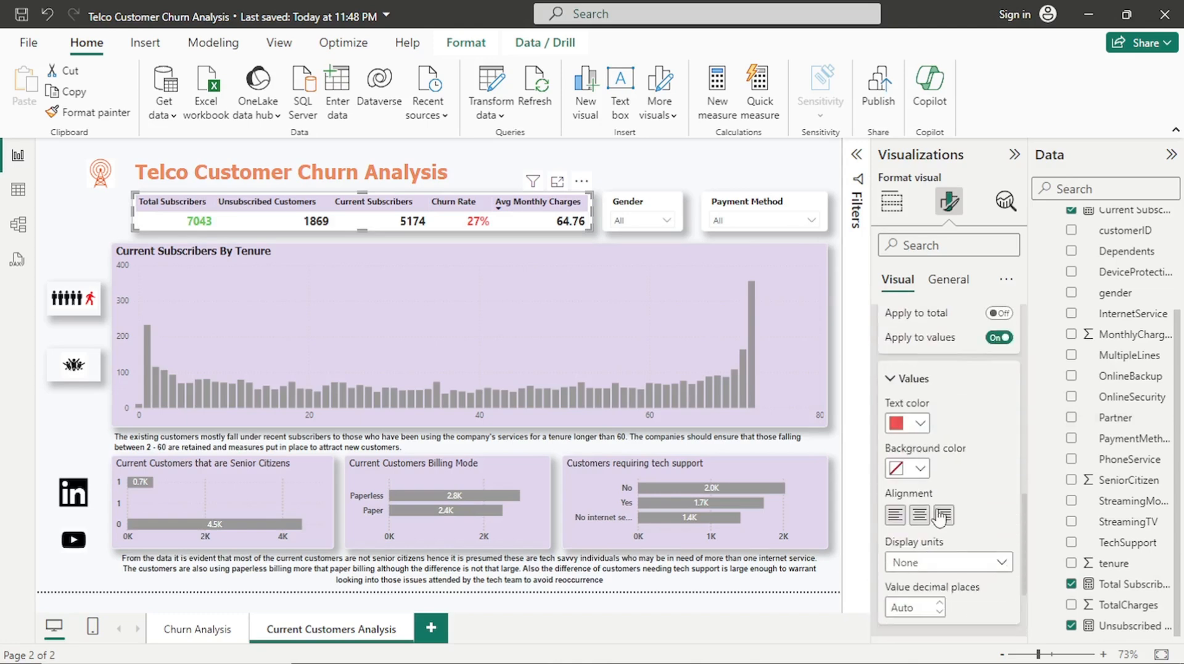
{"action": "left_click", "coordinate": [918, 516]}
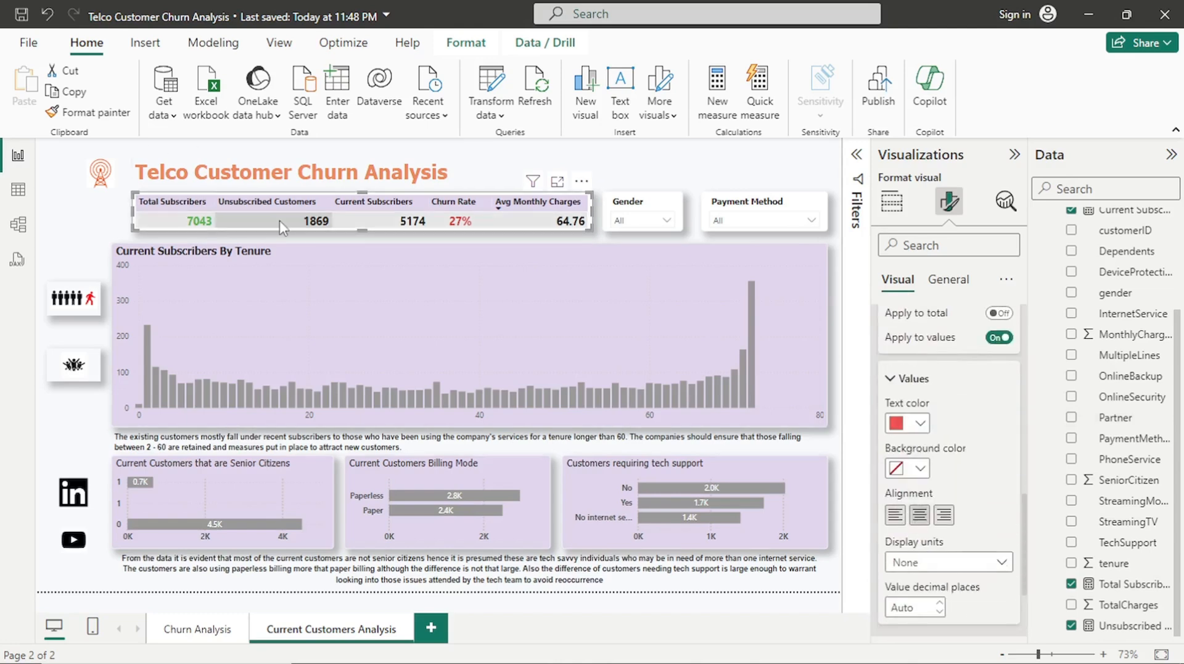
Center the values of the Total Subscribers and Unsubscribed Customers columns in the KPI table
{"action": "scroll", "coordinate": [938, 398], "scroll_direction": "up", "scroll_amount": 1}
{"action": "left_click", "coordinate": [963, 350]}
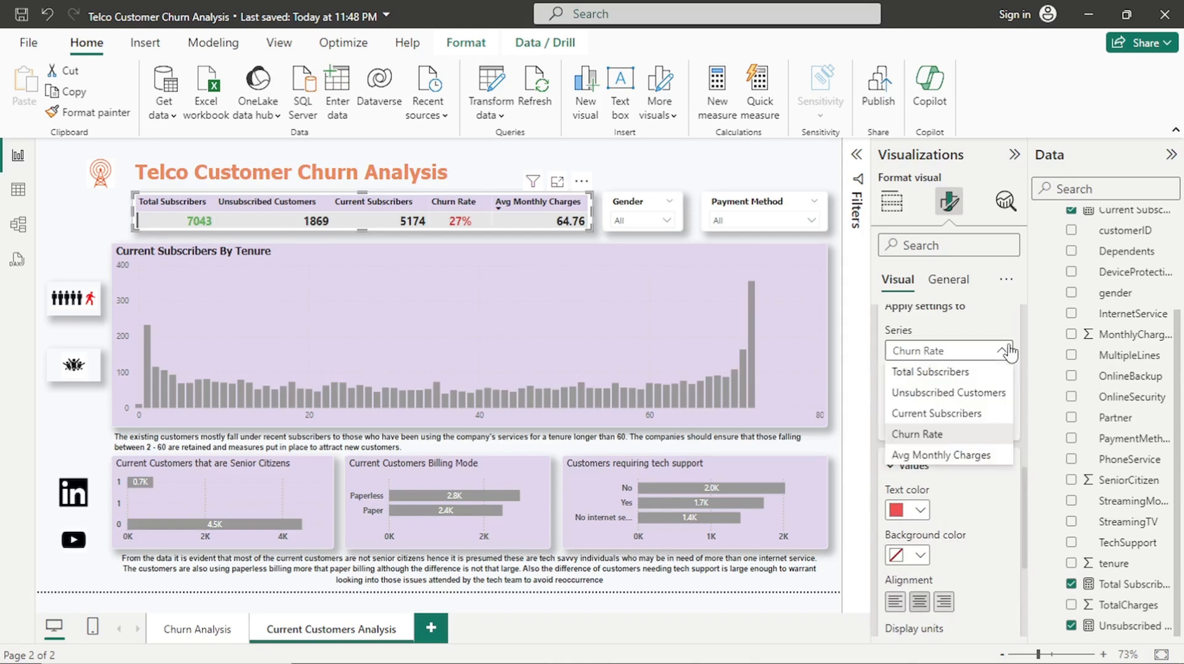
{"action": "left_click", "coordinate": [926, 370]}
{"action": "left_click", "coordinate": [919, 601]}
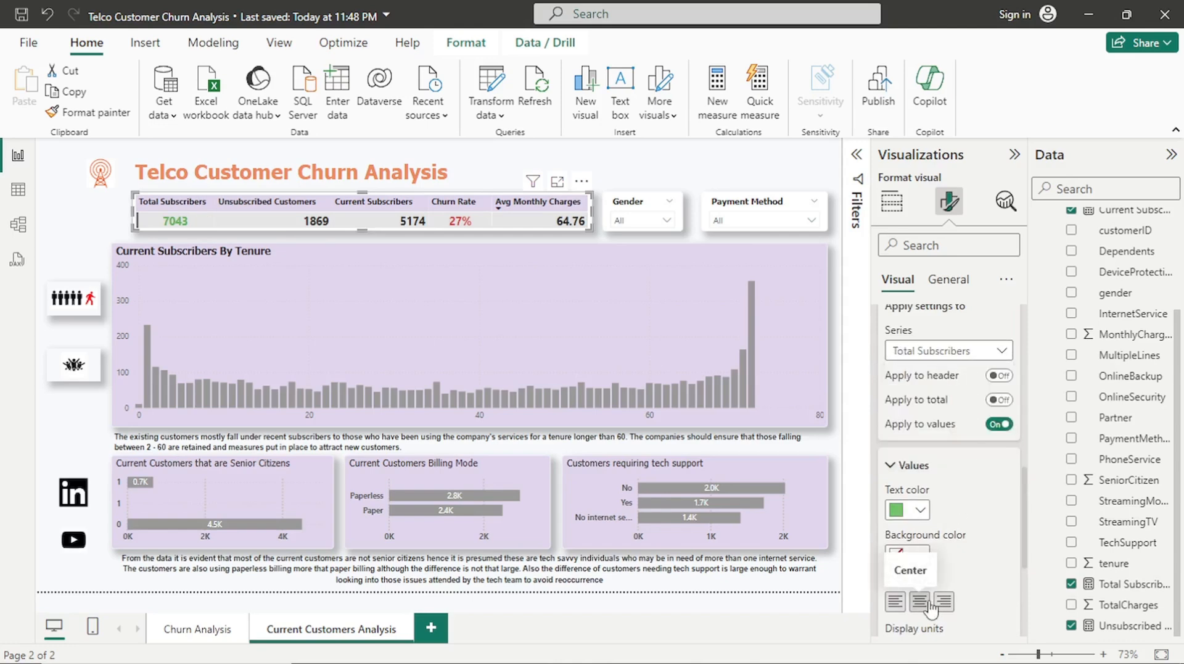
{"action": "left_click", "coordinate": [996, 355]}
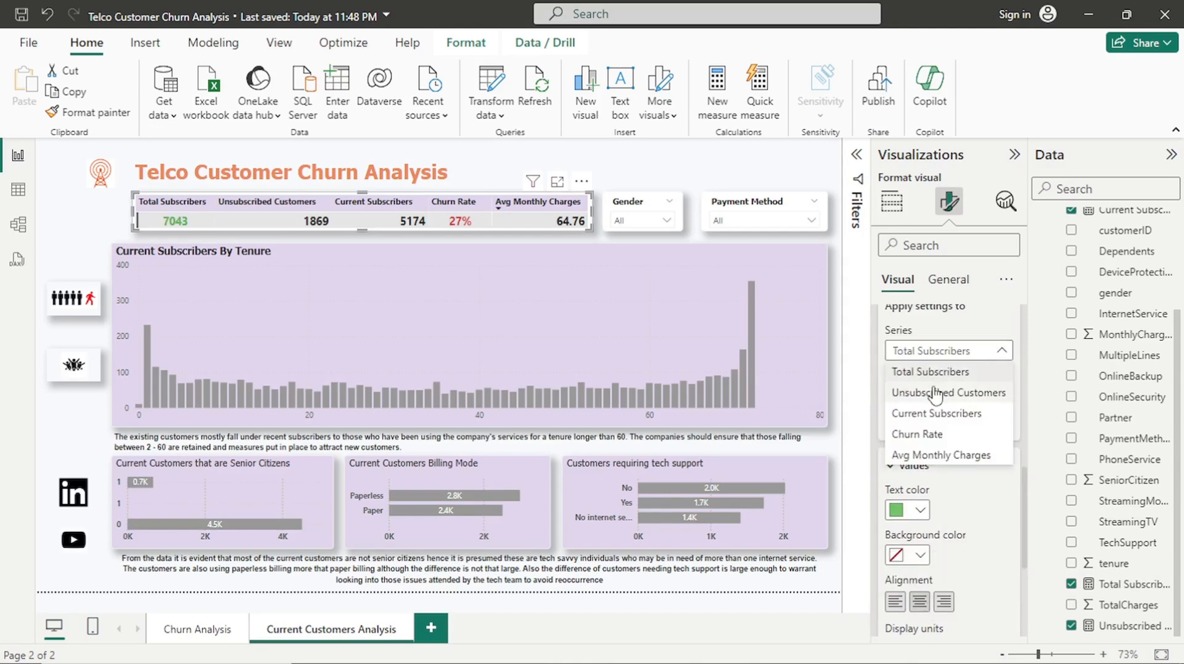
{"action": "left_click", "coordinate": [934, 392]}
Center the values of the Current Subscribers and Avg Monthly Charges columns in the KPI table
{"action": "left_click", "coordinate": [999, 351]}
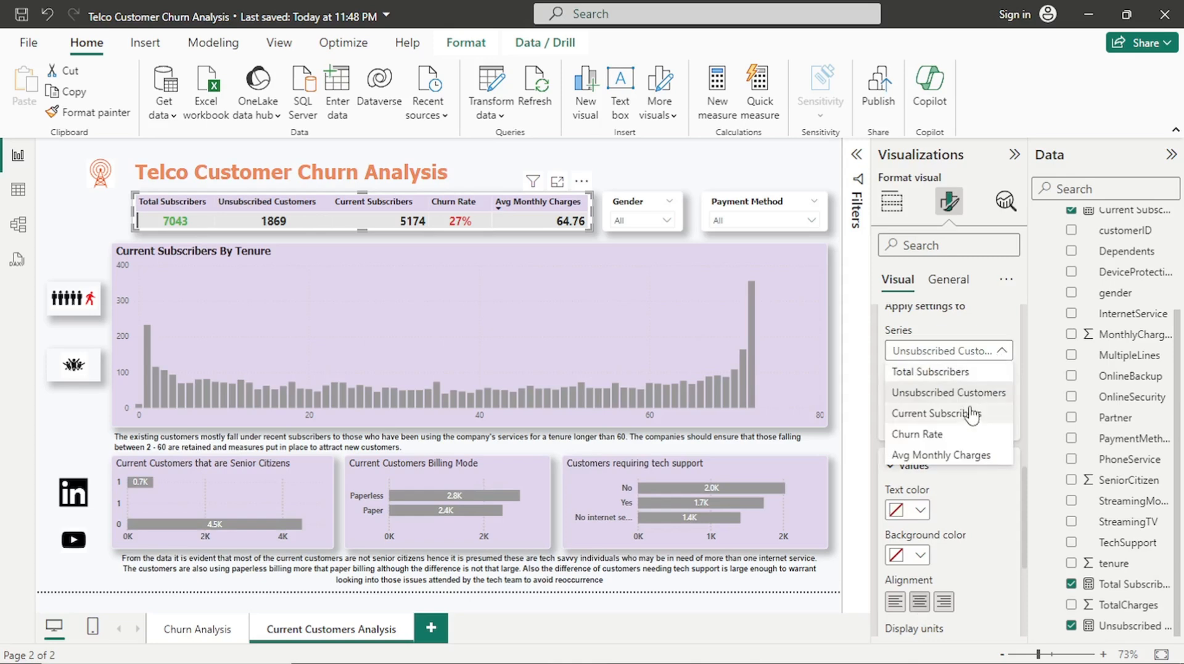
{"action": "left_click", "coordinate": [930, 410]}
{"action": "left_click", "coordinate": [923, 605]}
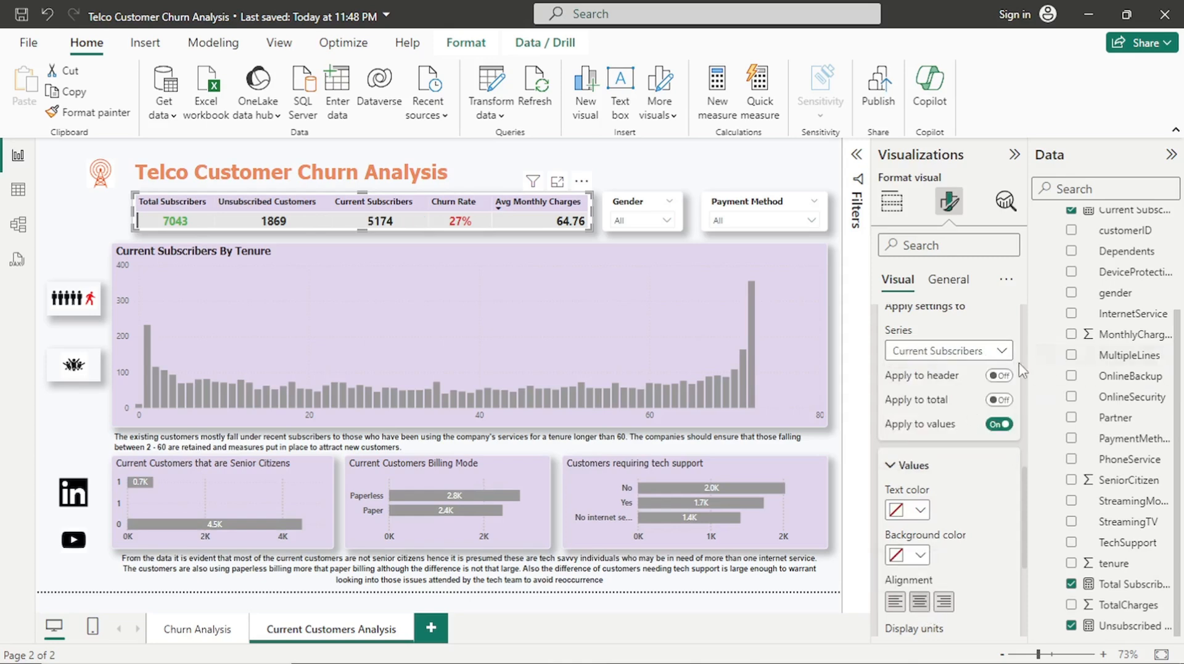
{"action": "left_click", "coordinate": [1000, 351]}
{"action": "left_click", "coordinate": [1001, 456]}
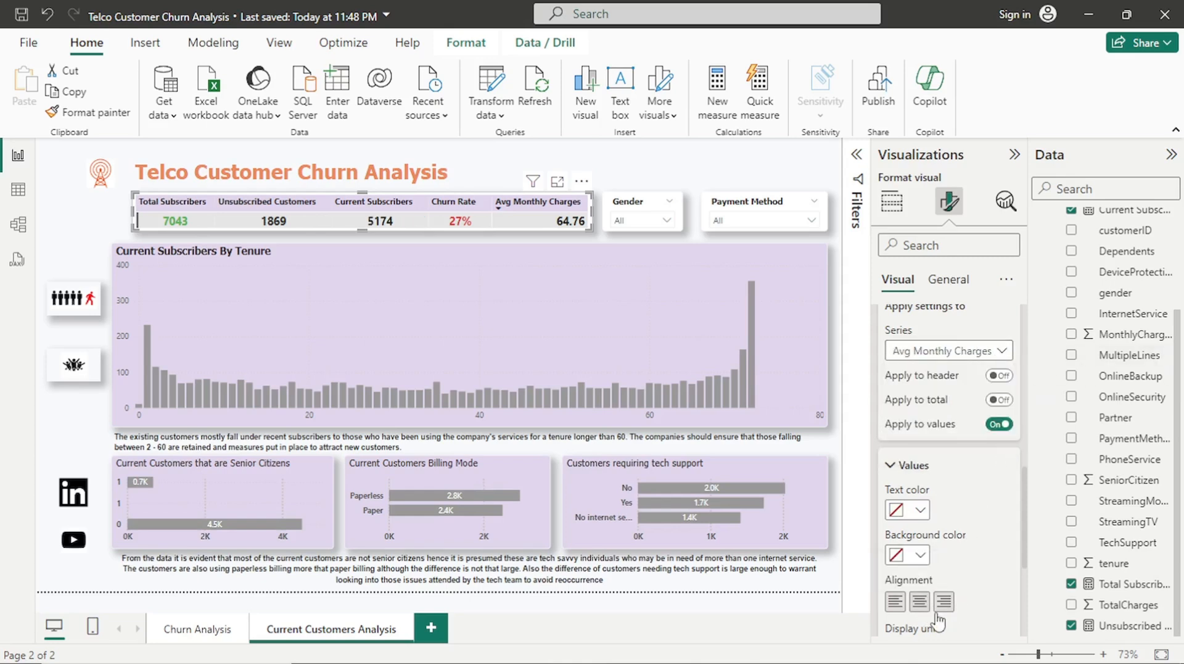
{"action": "left_click", "coordinate": [925, 598]}
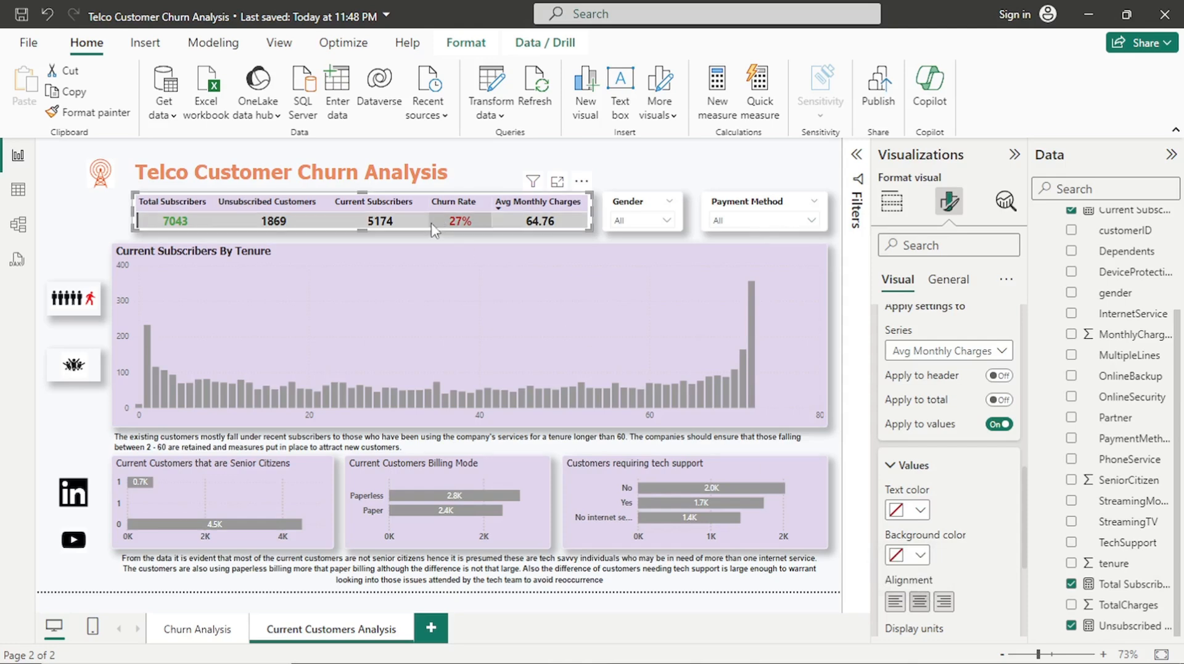
Extend the KPI table's left edge outward to line up with the left edge of the tenure chart
{"action": "left_click", "coordinate": [612, 168]}
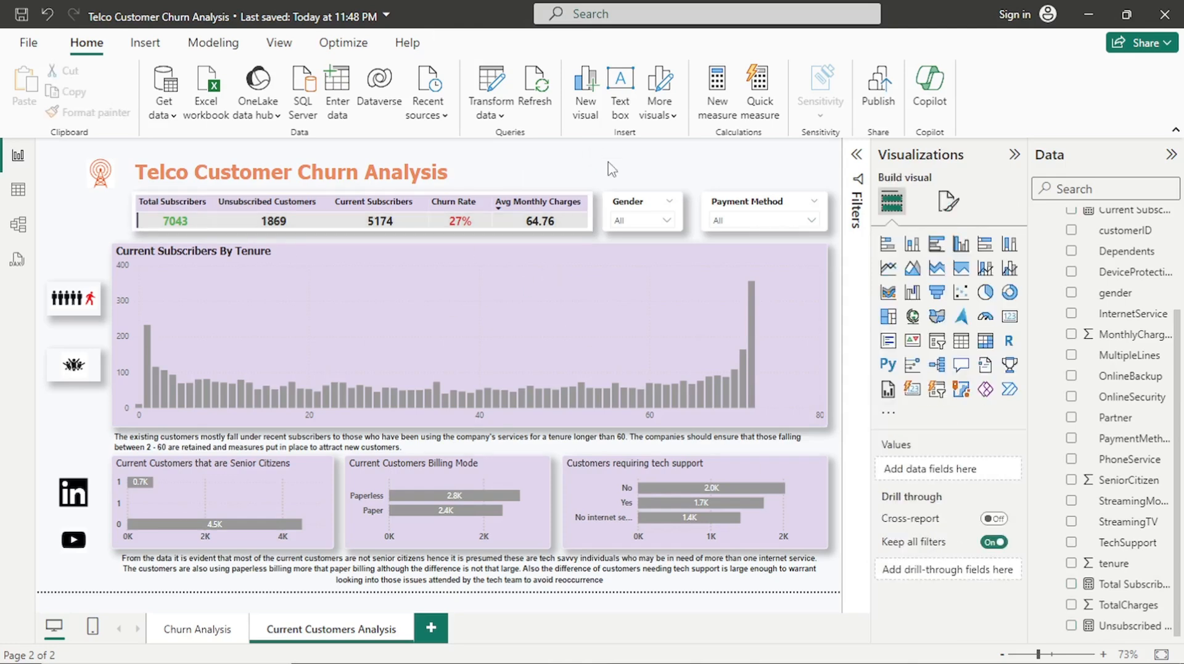
{"action": "left_click", "coordinate": [563, 229]}
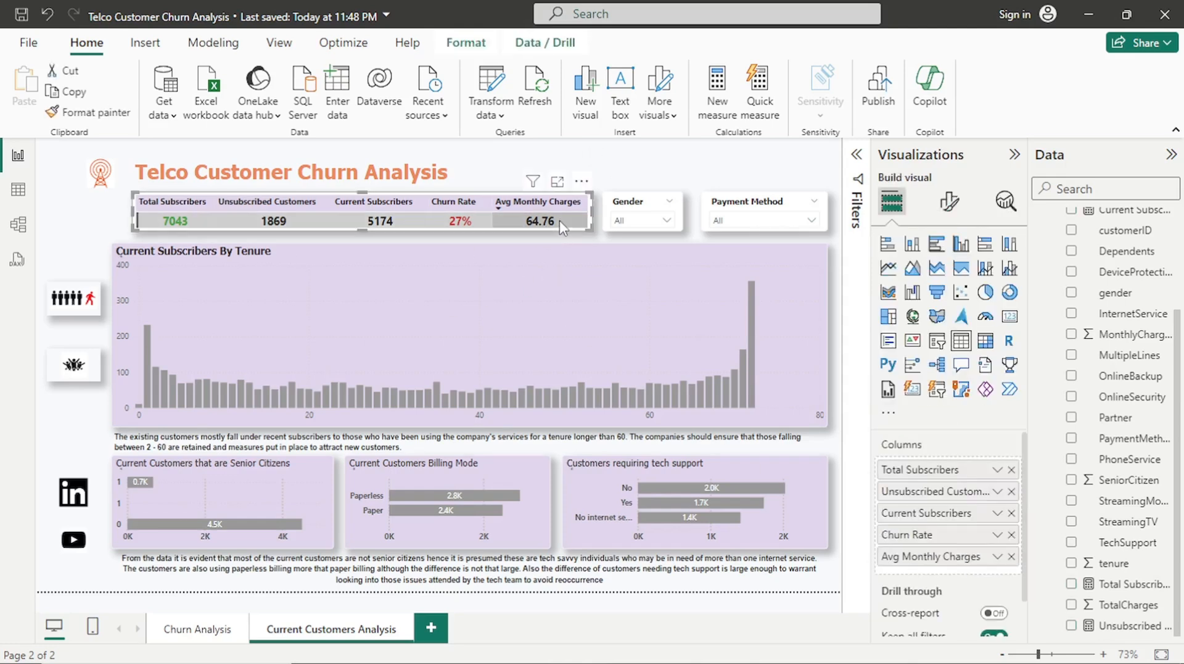
{"action": "left_click", "coordinate": [613, 164]}
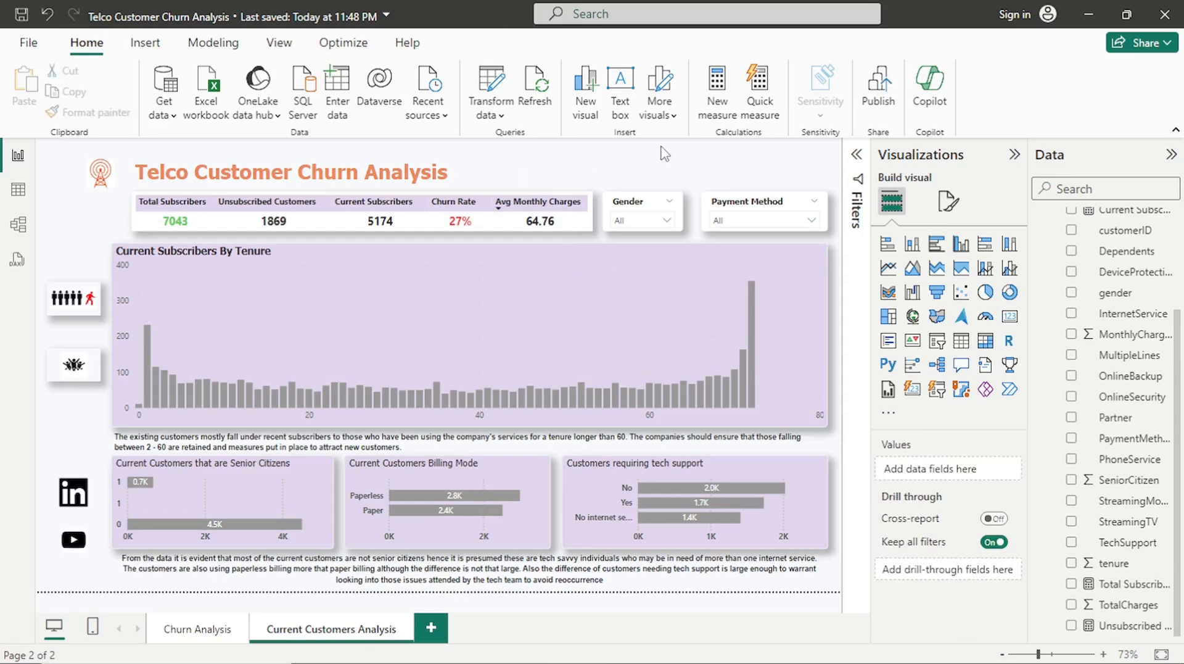
{"action": "left_click", "coordinate": [139, 224]}
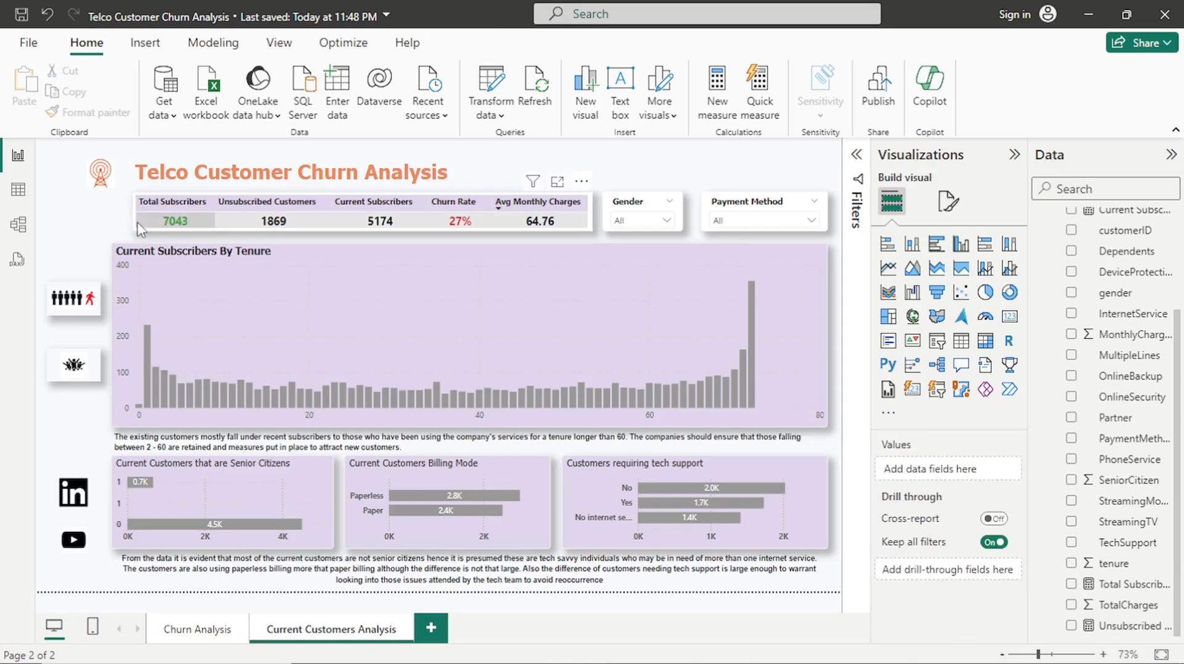
{"action": "left_click_drag", "start_coordinate": [138, 223], "coordinate": [113, 221]}
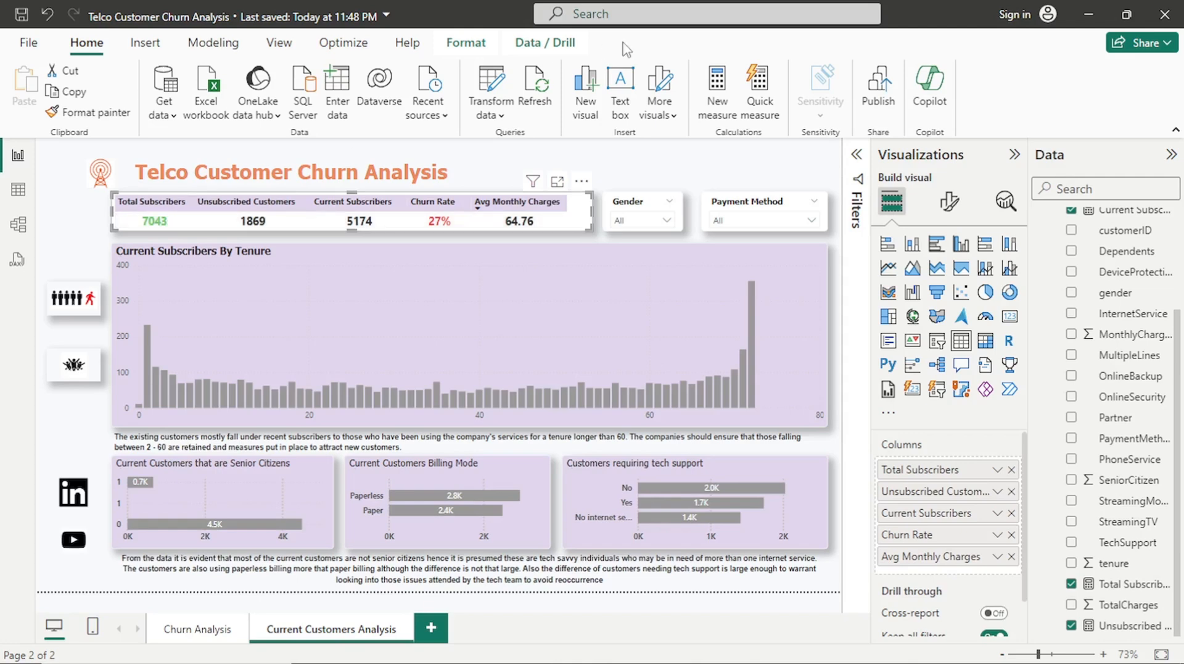
{"action": "left_click", "coordinate": [631, 172]}
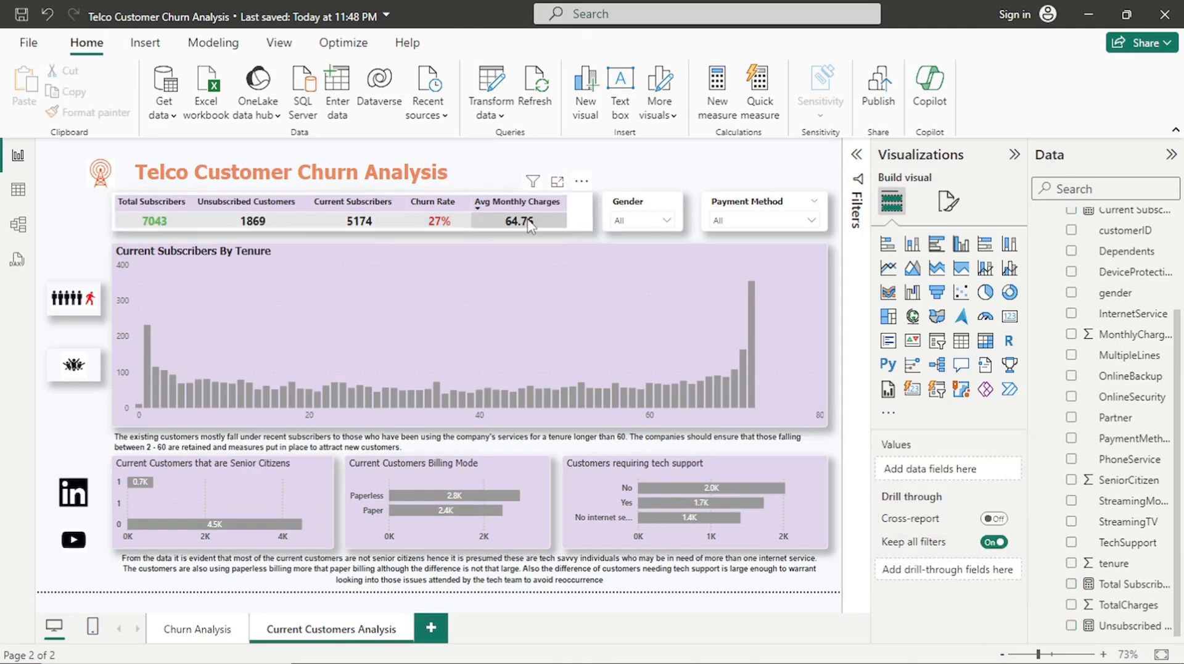
Copy the KPI table together with the Gender and Payment Method slicers from the Current Customers Analysis page
{"action": "left_click", "coordinate": [184, 632]}
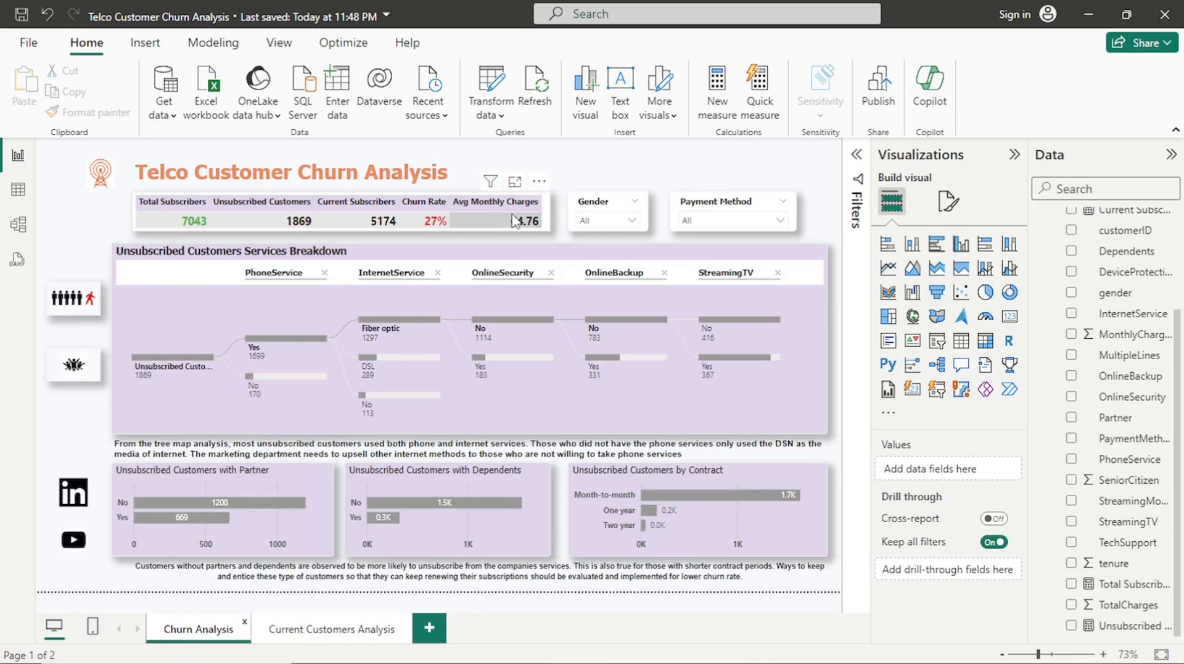
{"action": "left_click", "coordinate": [331, 629]}
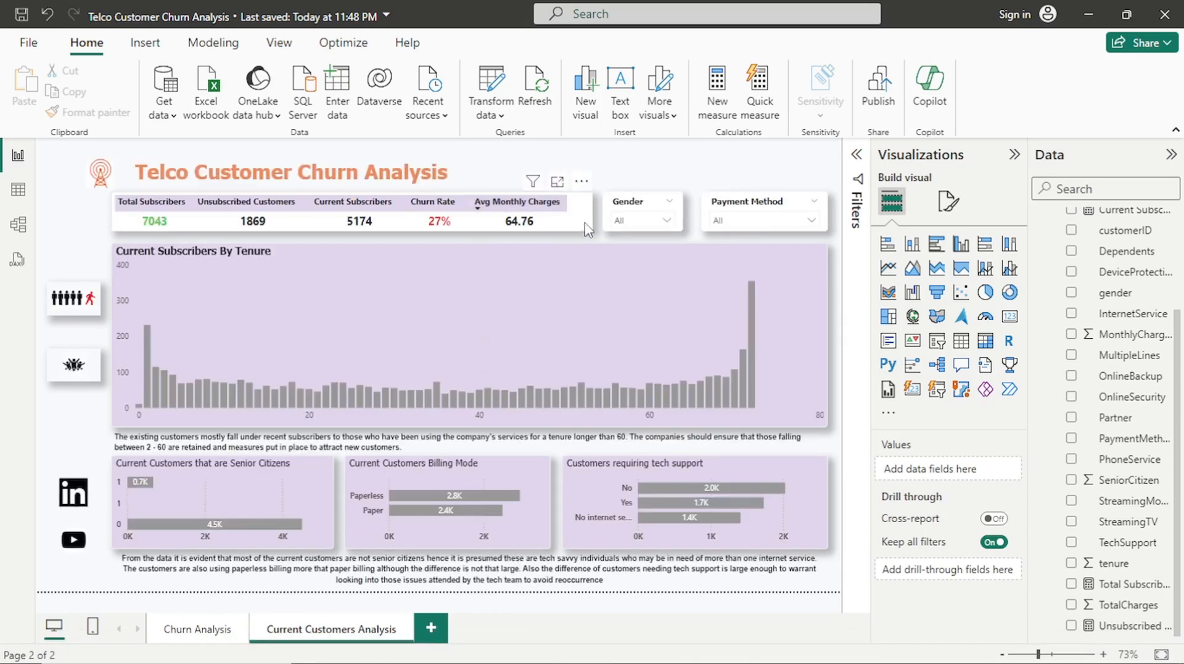
{"action": "left_click", "coordinate": [586, 230]}
{"action": "left_click", "coordinate": [678, 213], "text": "ctrl"}
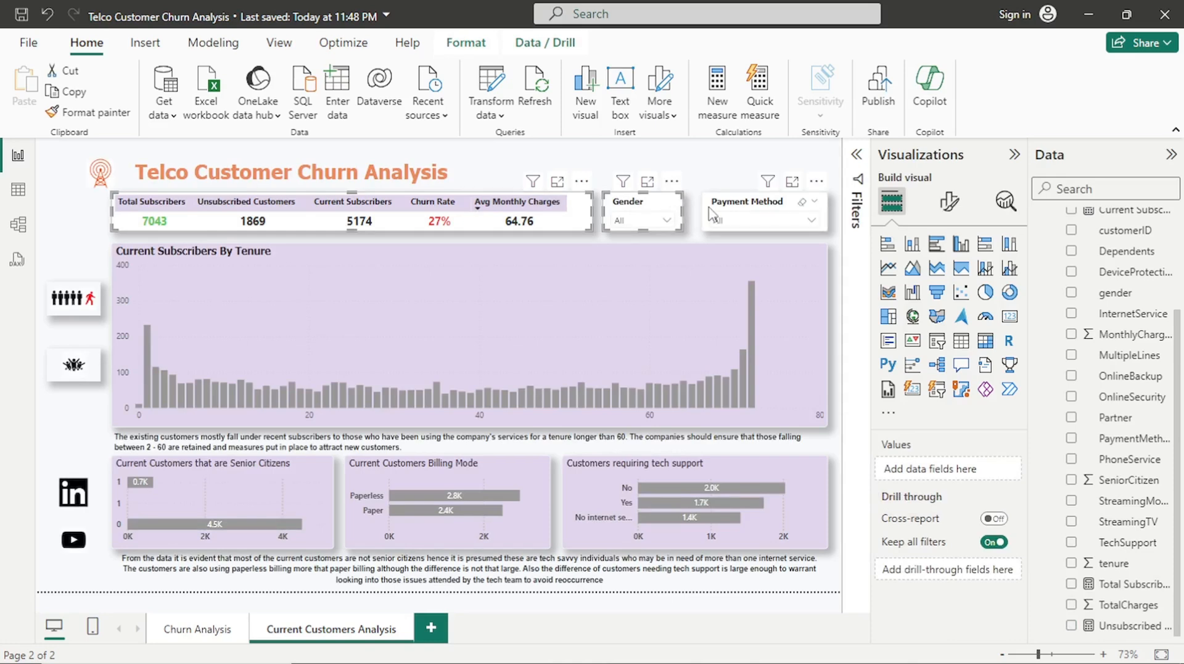
{"action": "left_click", "coordinate": [713, 214], "text": "ctrl"}
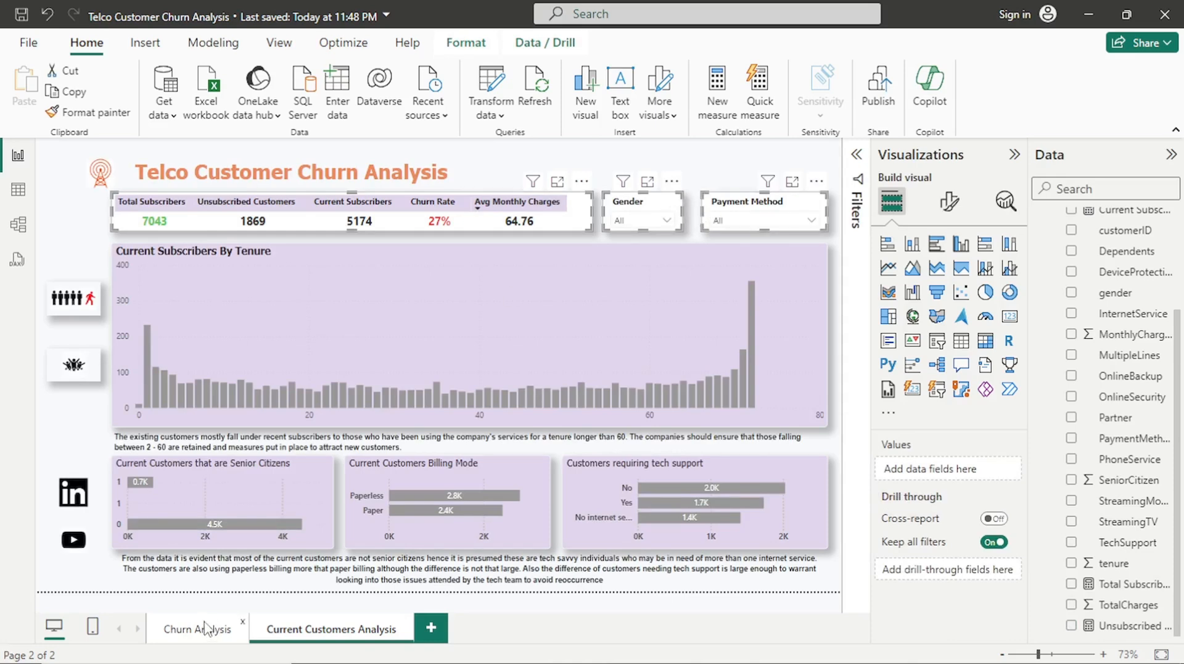
Delete the old KPI table and the Gender and Payment Method slicers from the Churn Analysis page
{"action": "left_click", "coordinate": [206, 629]}
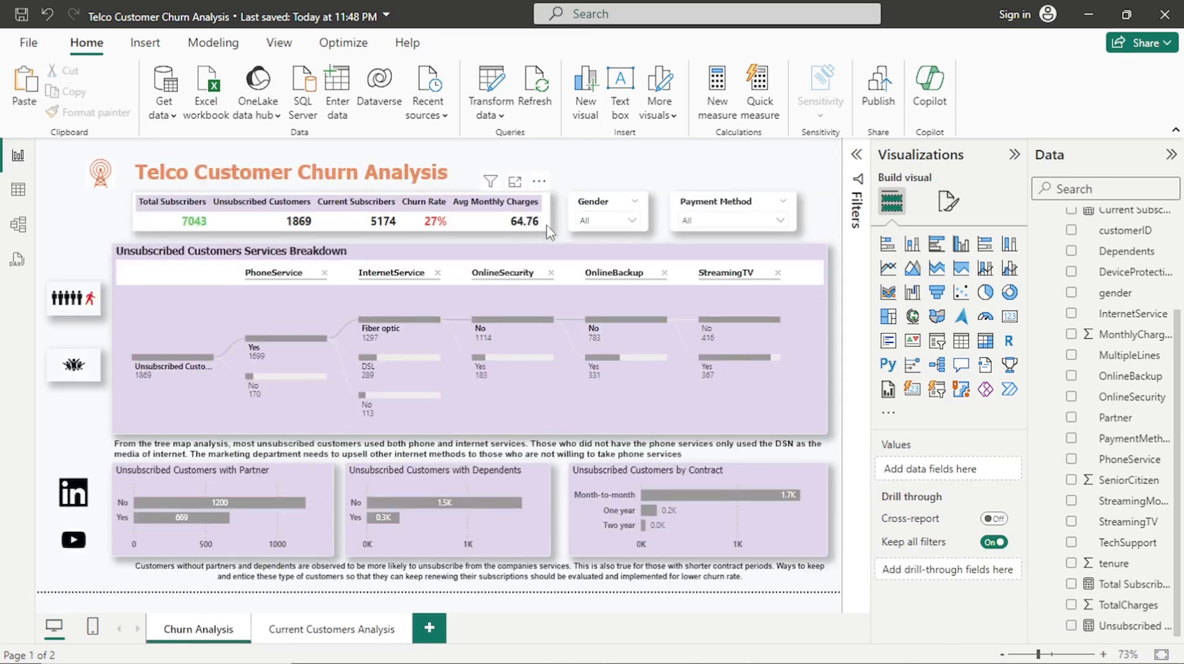
{"action": "left_click", "coordinate": [549, 228]}
{"action": "key", "text": "Delete"}
{"action": "left_click", "coordinate": [573, 217]}
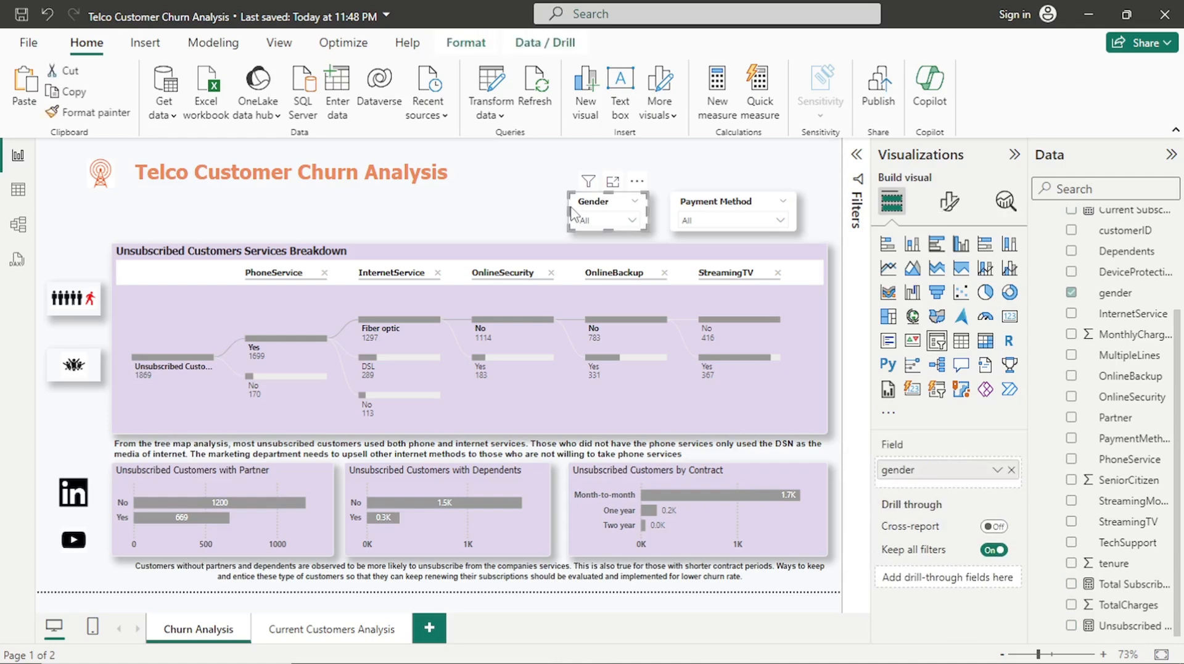
{"action": "key", "text": "Delete"}
{"action": "left_click", "coordinate": [675, 216]}
{"action": "key", "text": "Delete"}
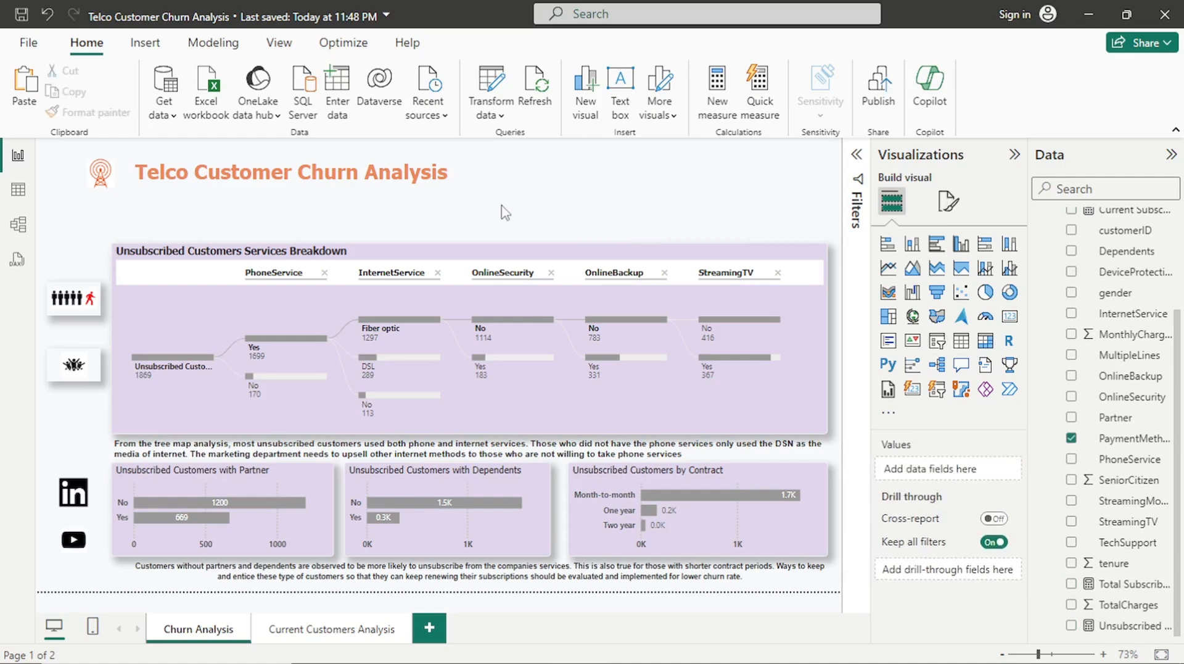
Paste the copied KPI table and two slicers onto the Churn Analysis page, keeping them in sync with the originals
{"action": "key", "text": "ctrl+z"}
{"action": "key", "text": "ctrl+z"}
{"action": "key", "text": "ctrl+z"}
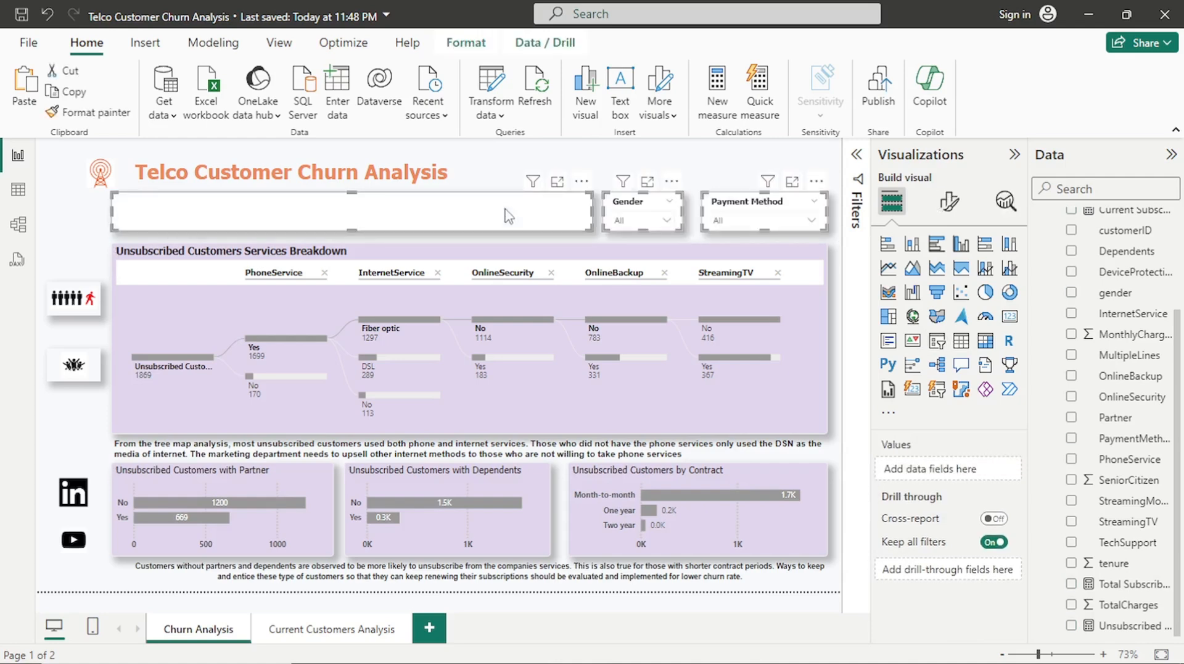
{"action": "left_click", "coordinate": [579, 163]}
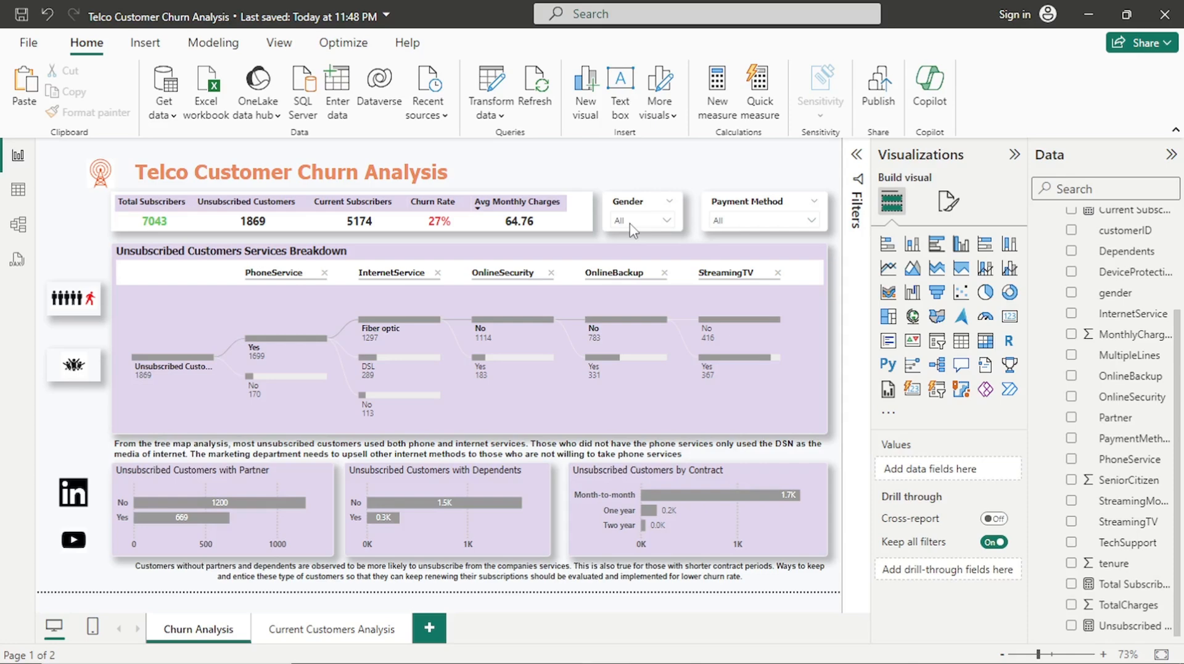
{"action": "key", "text": "ctrl+v"}
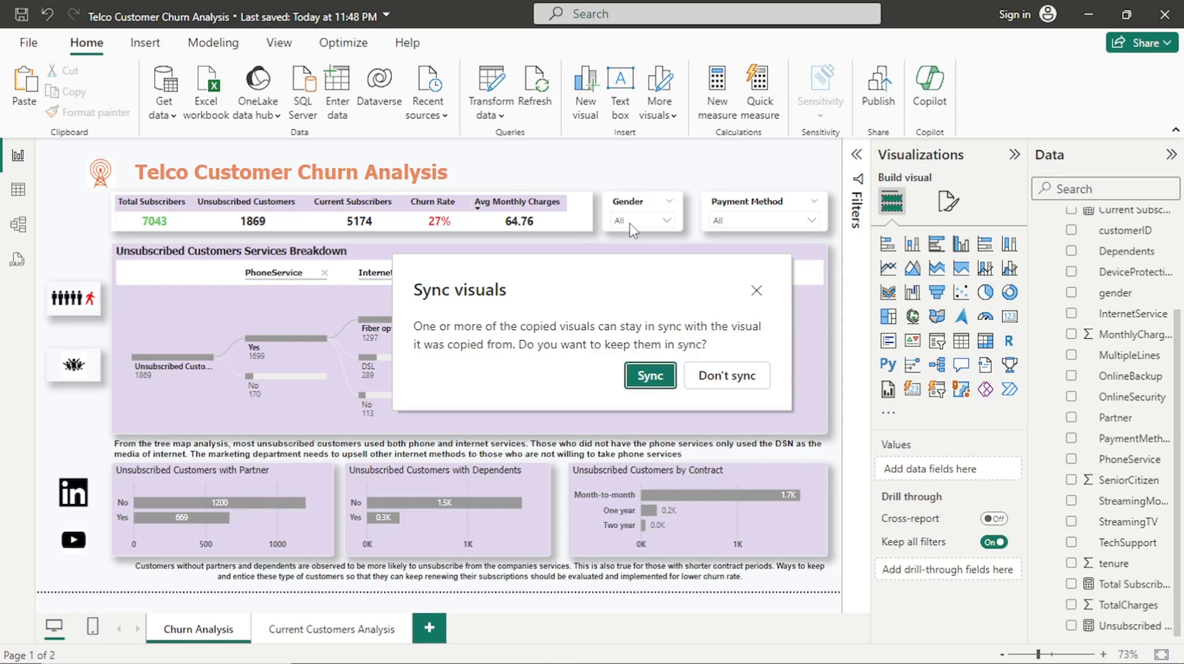
{"action": "left_click", "coordinate": [645, 376]}
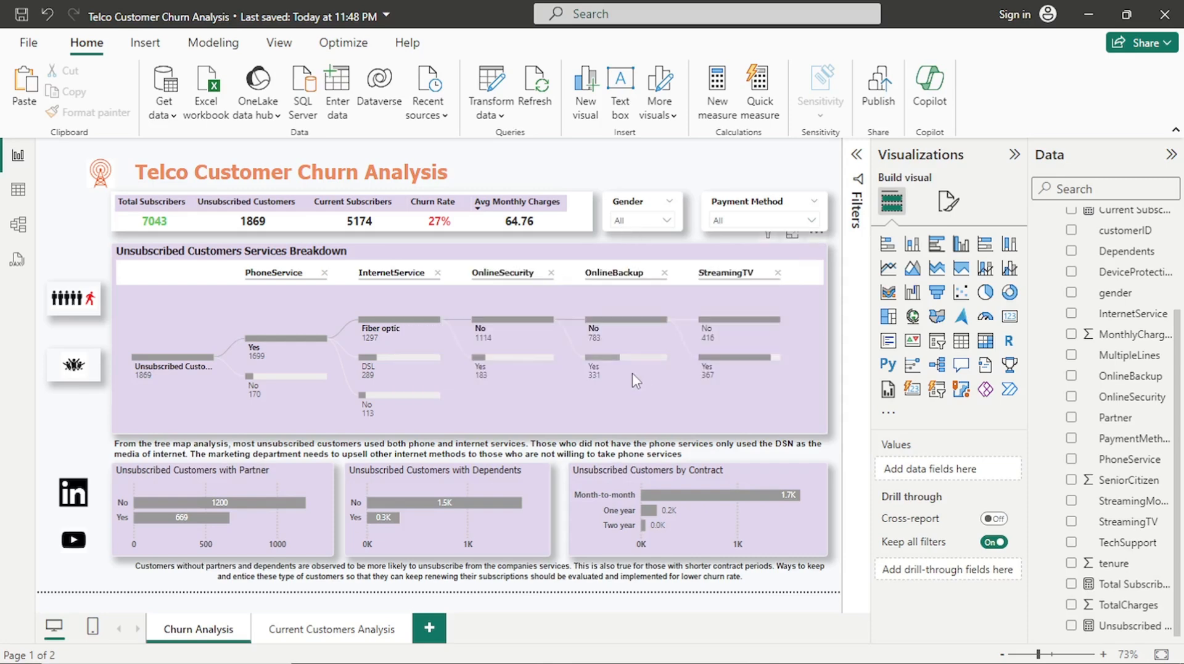
{"action": "mouse_move", "coordinate": [633, 373]}
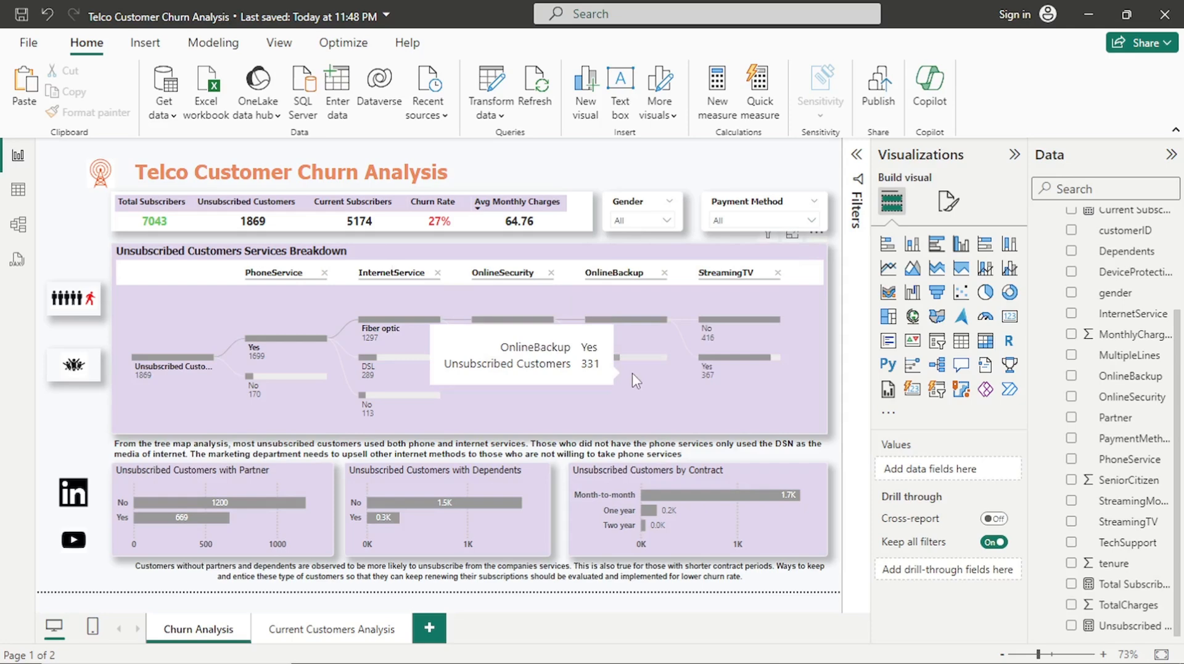